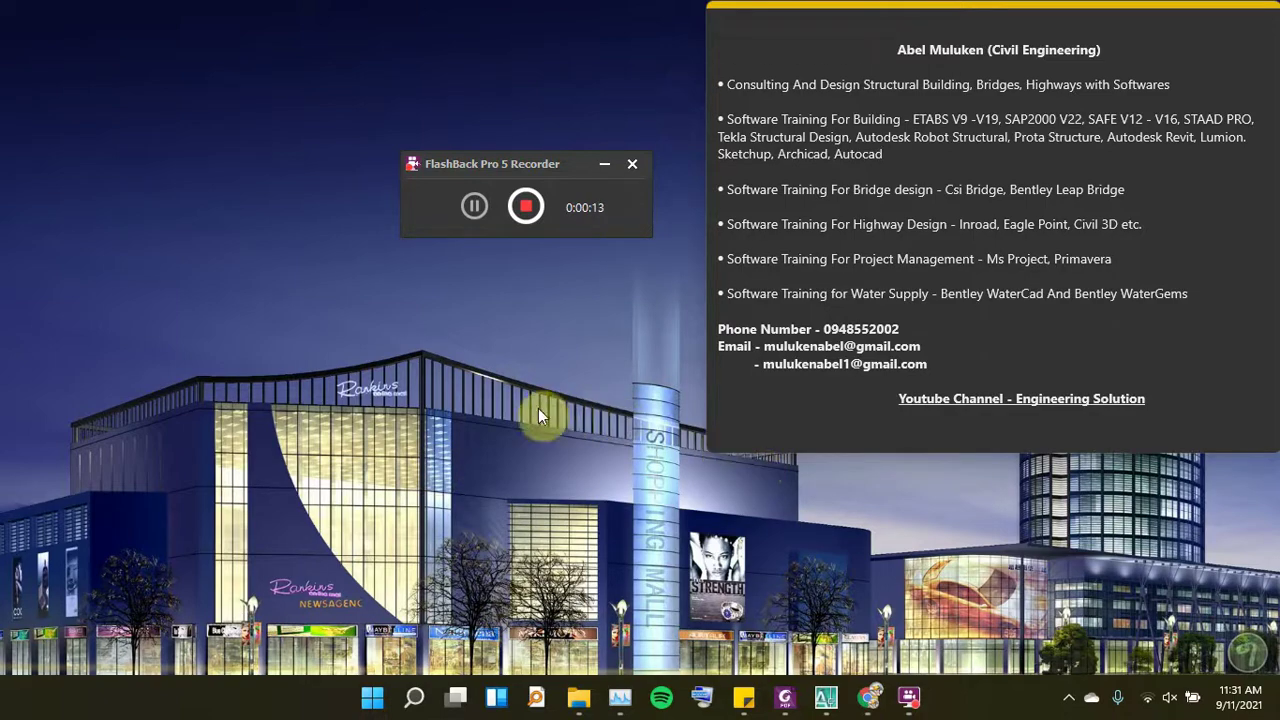
Scroll through the sample plan PDF, then hide it
click(784, 697)
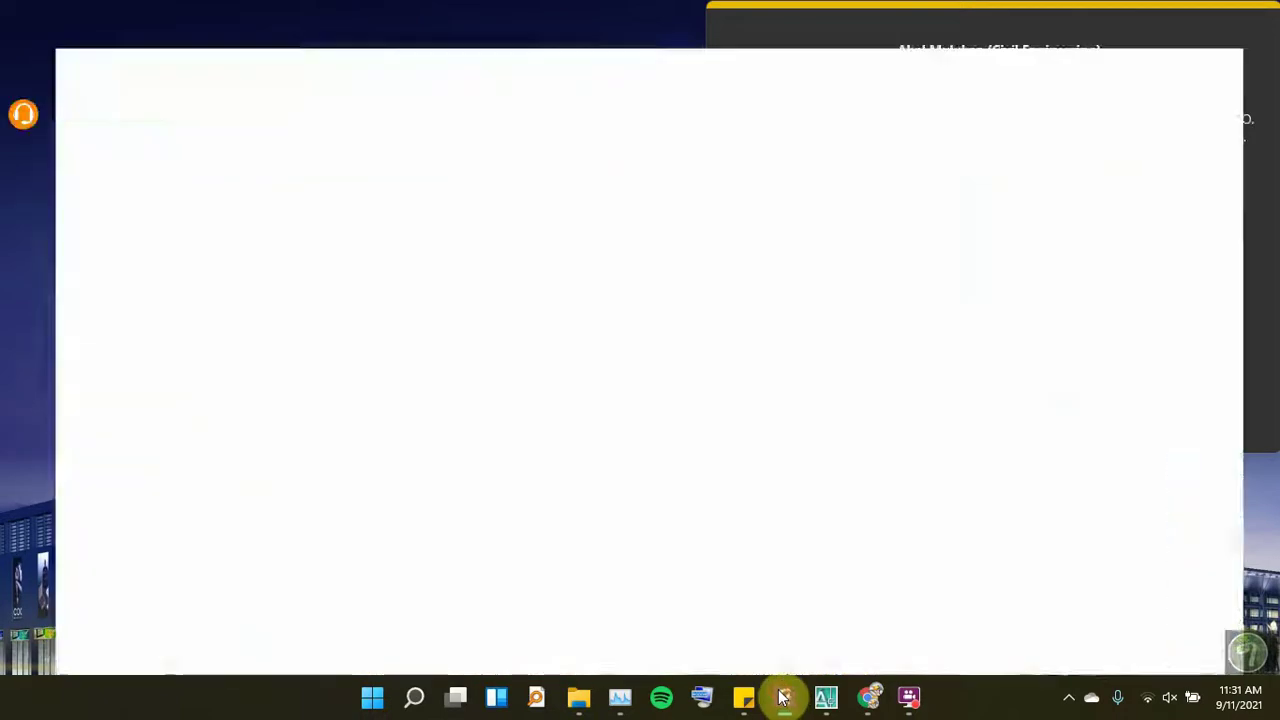
scroll(395, 382, down, 2)
scroll(395, 382, down, 2)
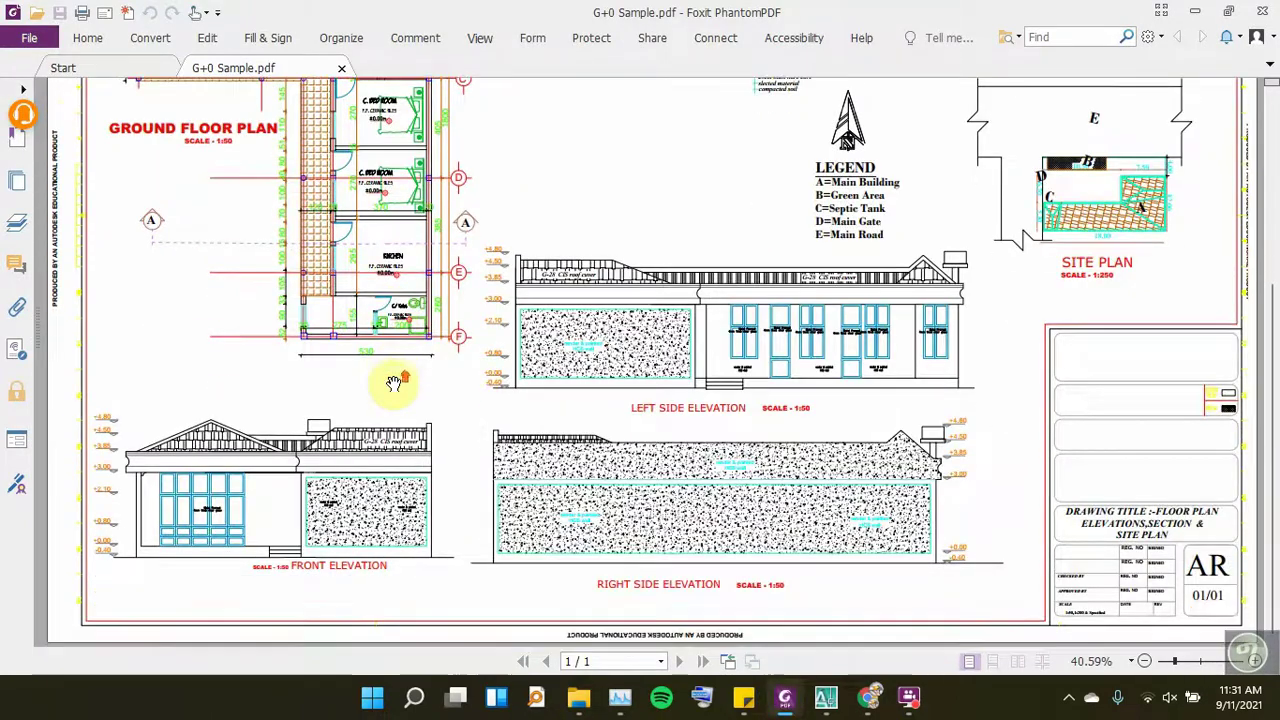
scroll(395, 382, up, 4)
scroll(395, 382, up, 4)
scroll(395, 382, up, 1)
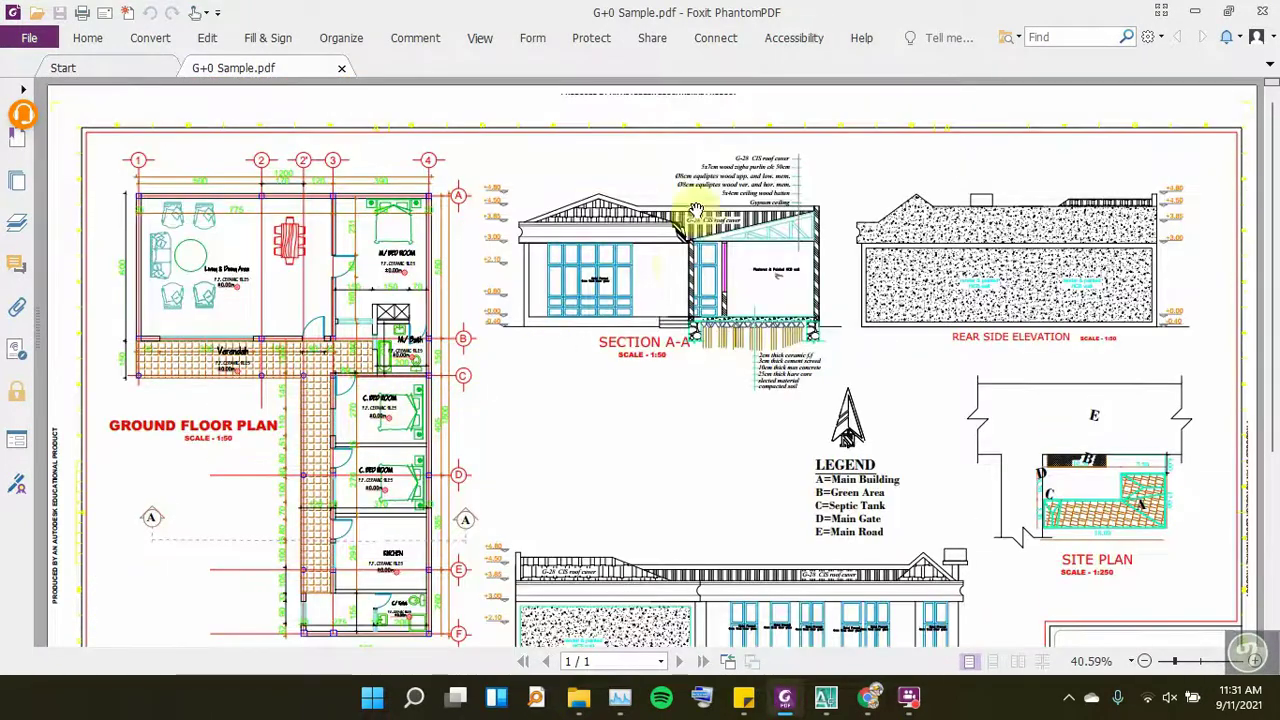
click(1194, 11)
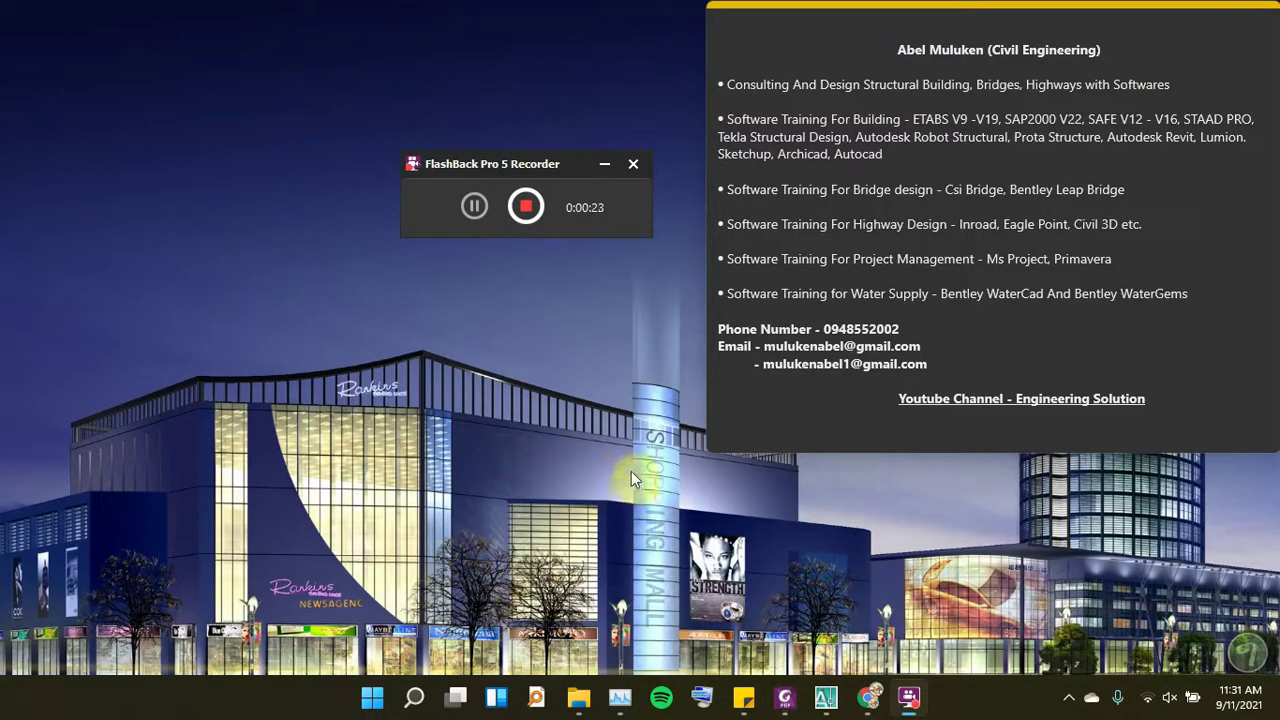
Reopen the sample plan PDF, enlarge it to about 87% zoom, then set it aside
click(784, 697)
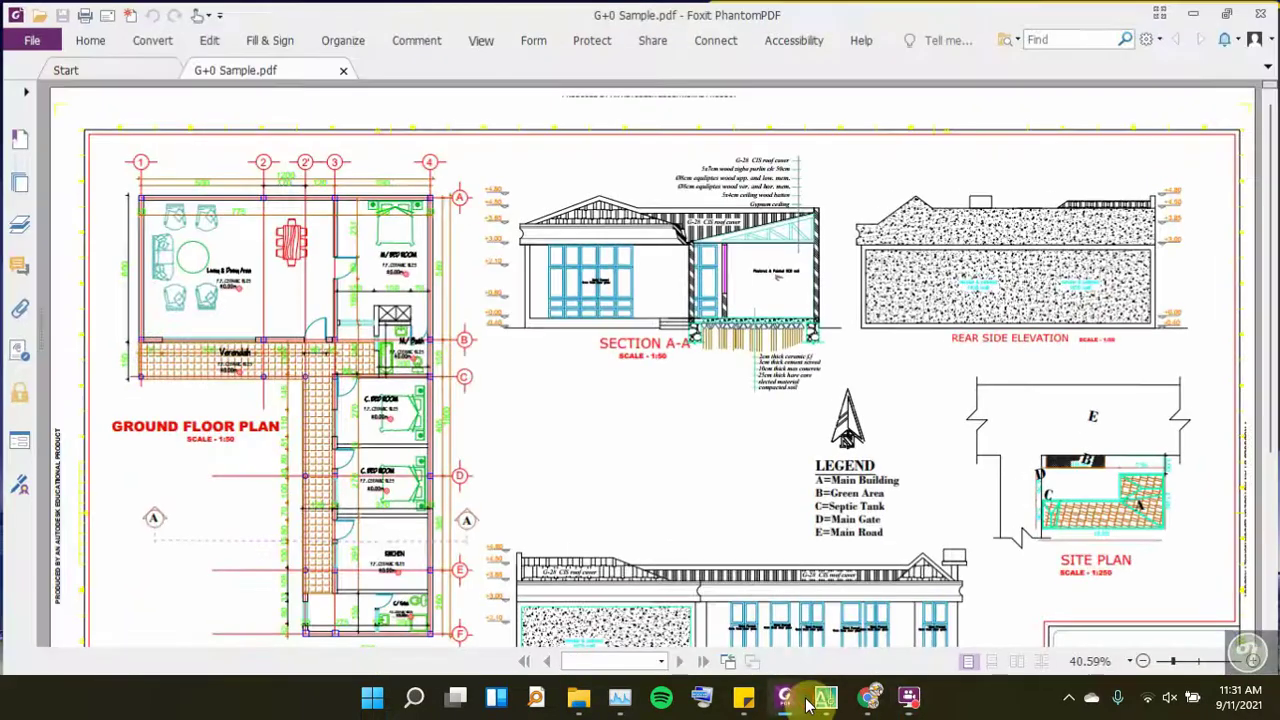
scroll(350, 312, down, 2)
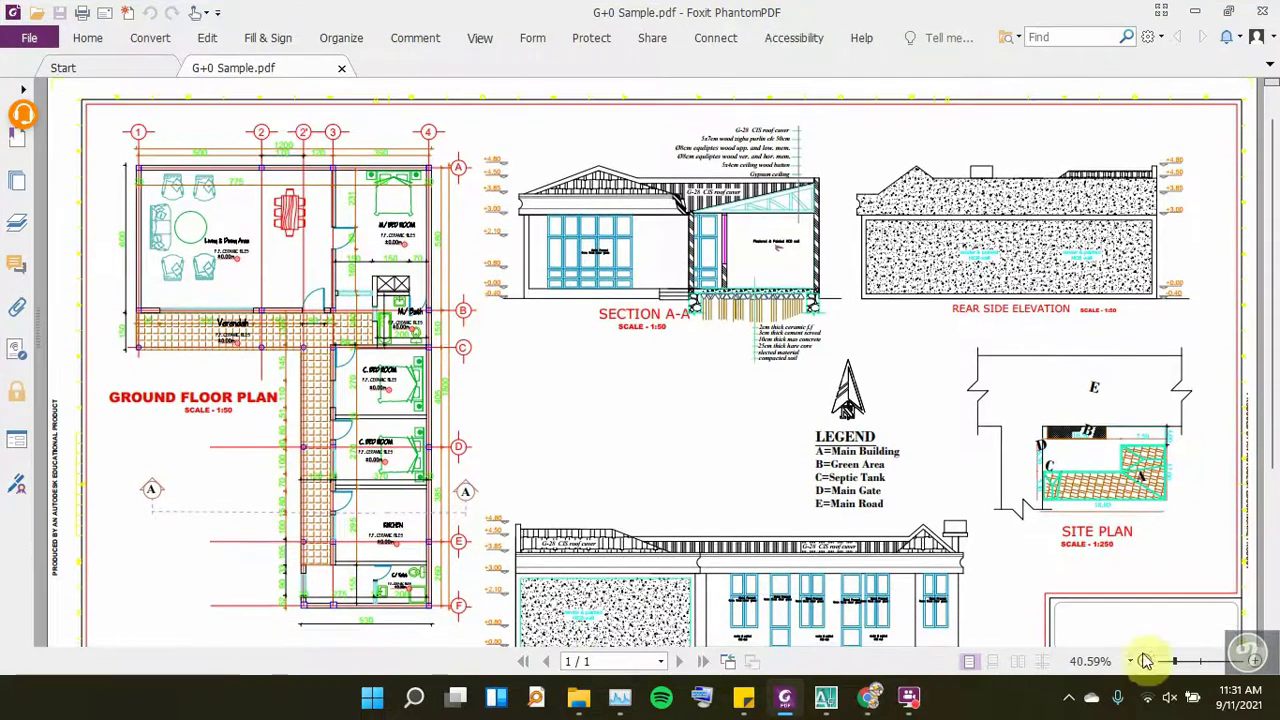
click(1195, 661)
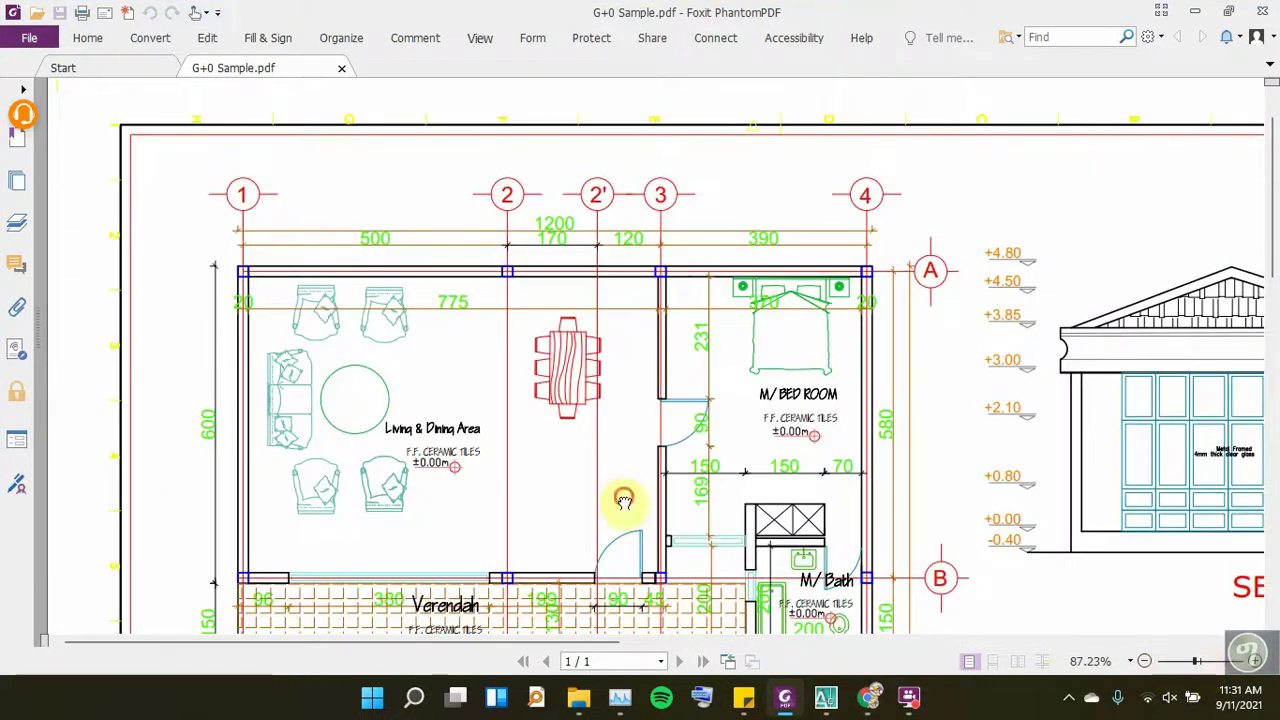
scroll(669, 397, down, 3)
scroll(741, 477, up, 3)
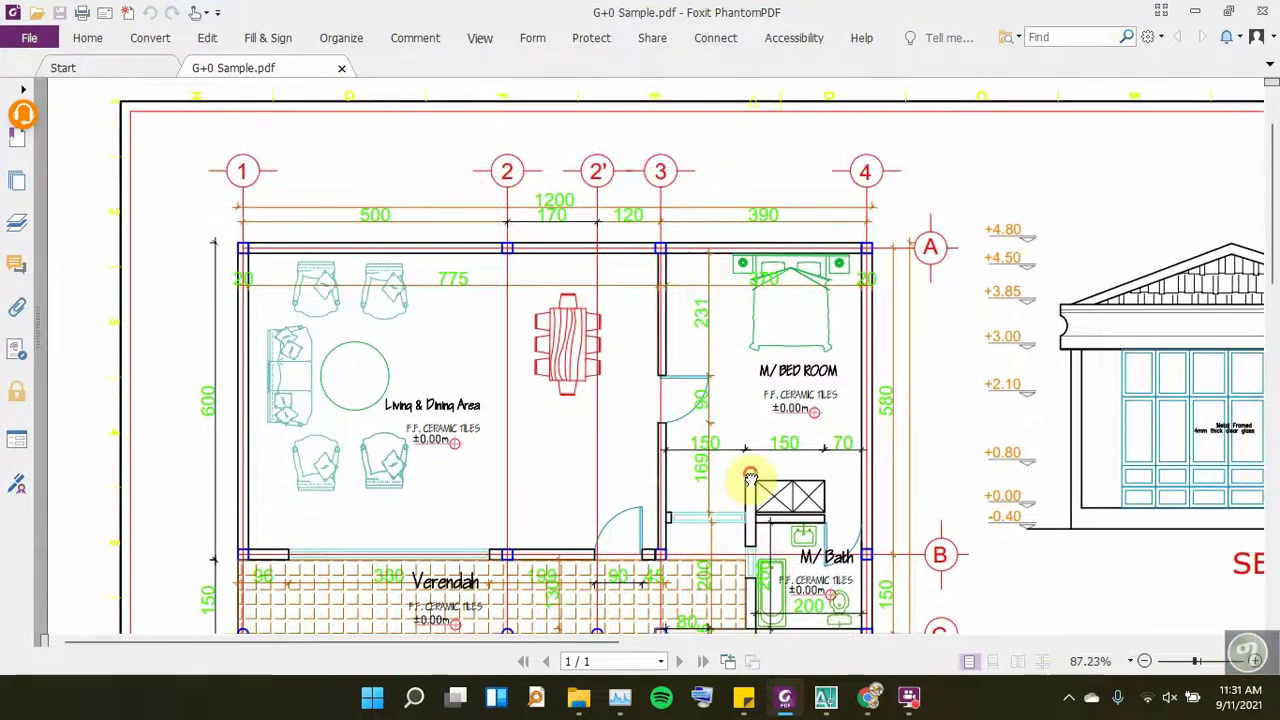
scroll(750, 480, down, 5)
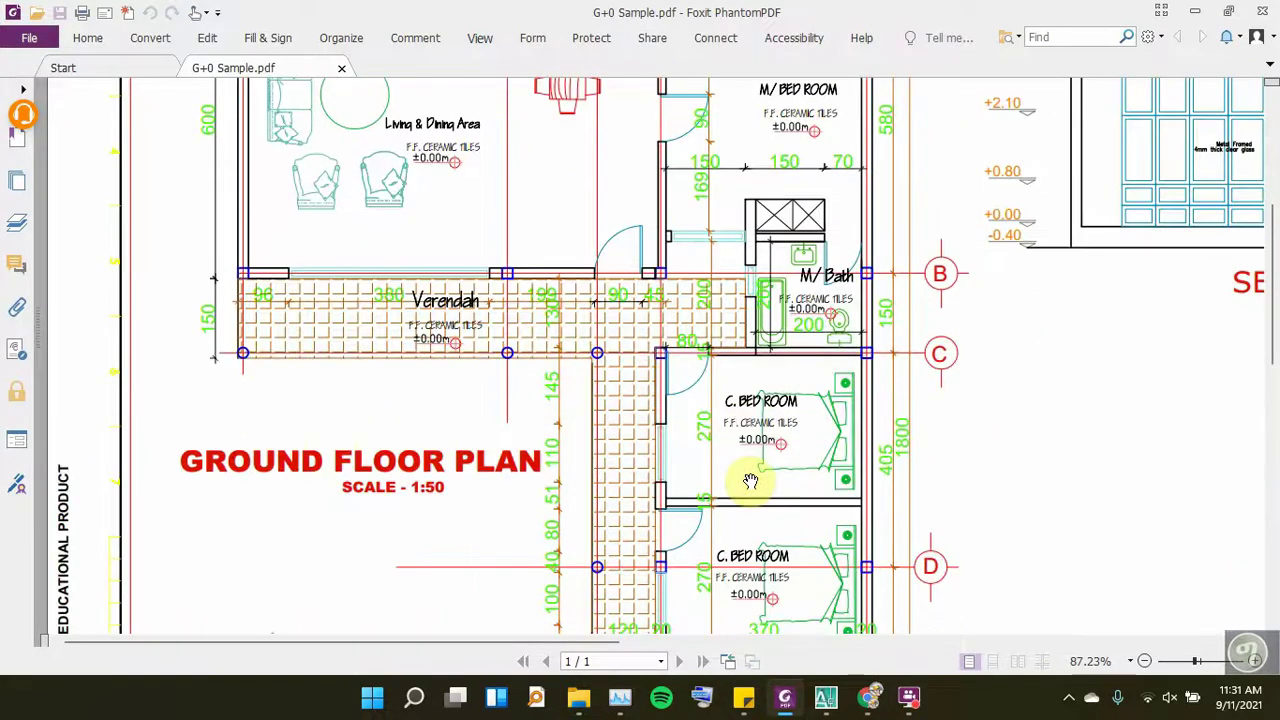
click(800, 707)
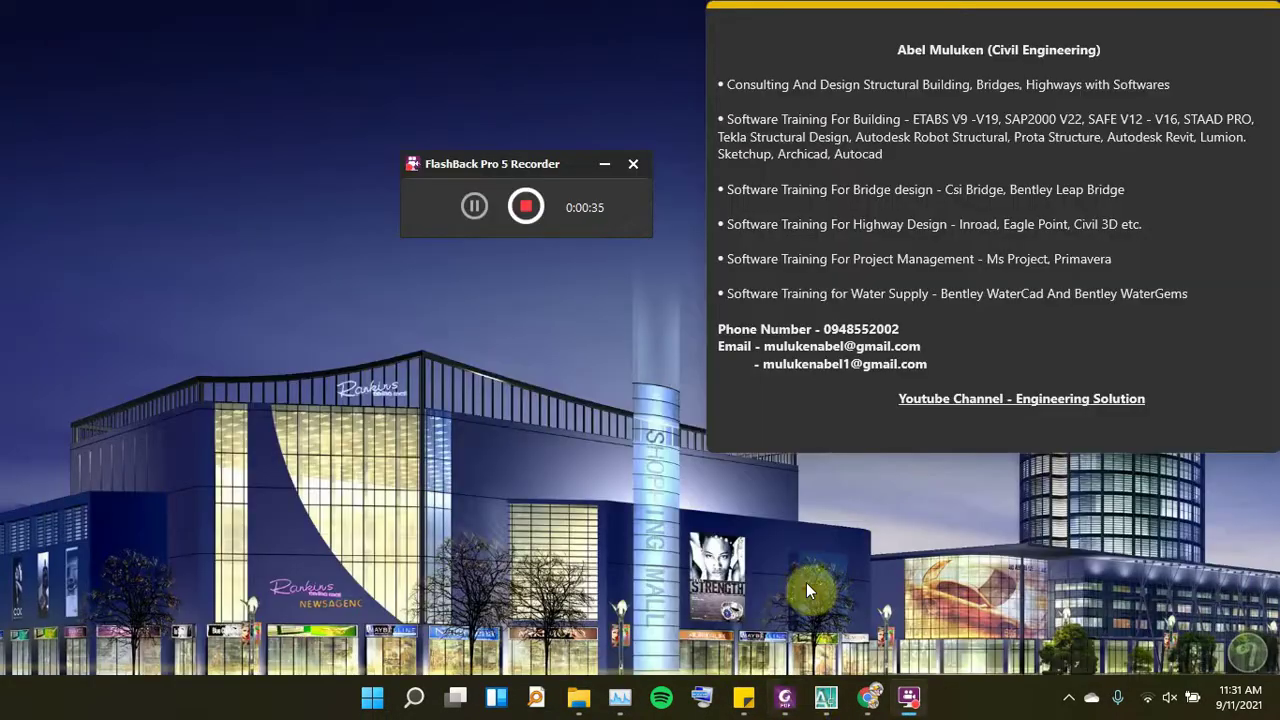
Switch to G+0 PLAN.dwg and zoom and pan to frame its walls and gridlines
click(825, 697)
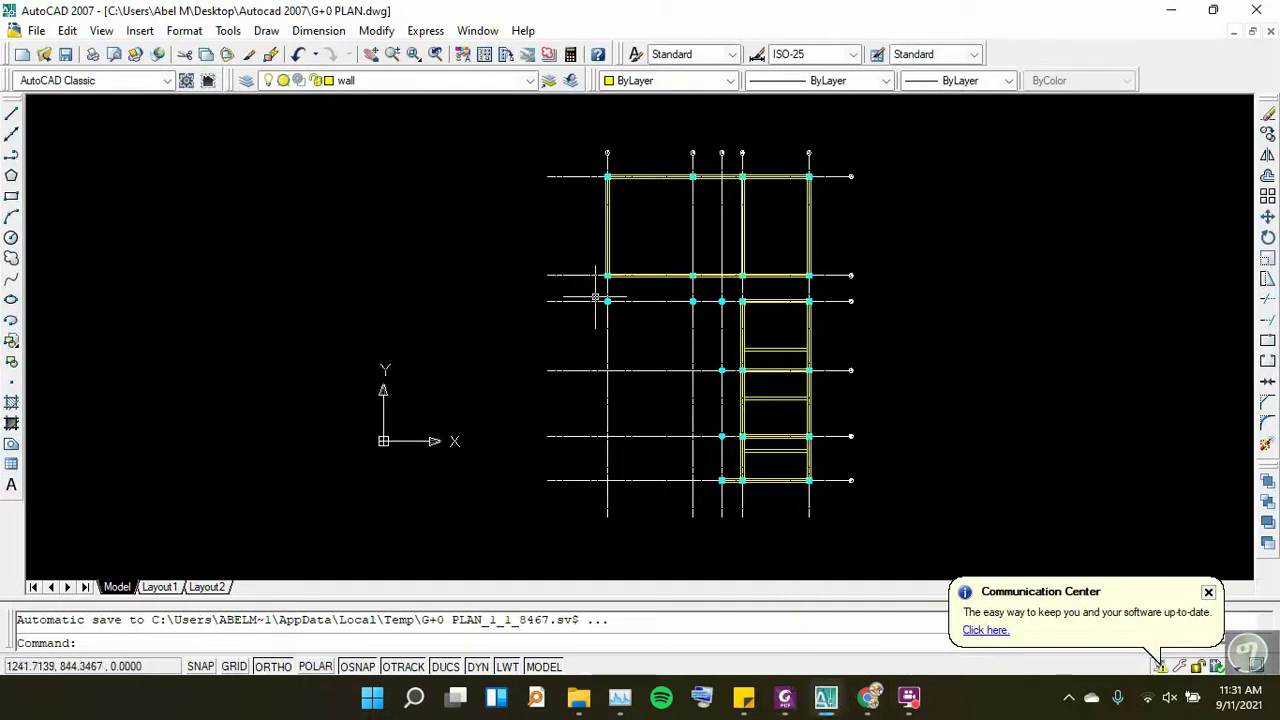
scroll(462, 238, down, 2)
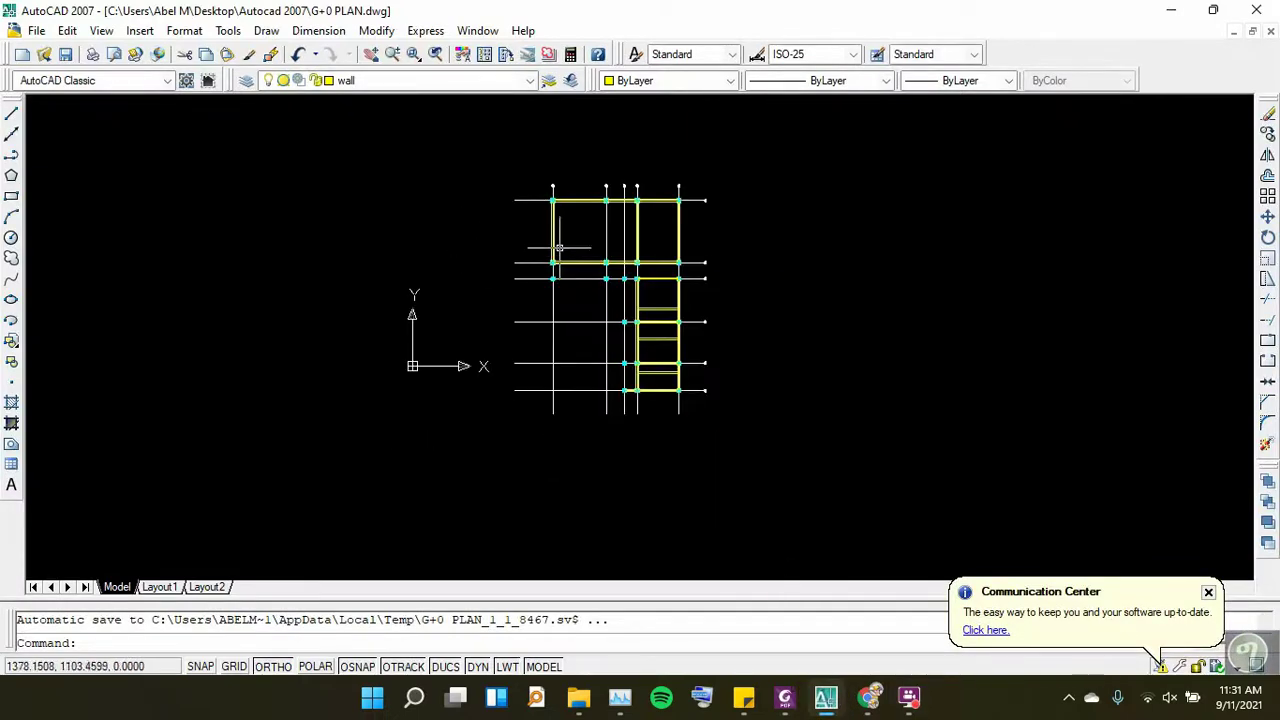
scroll(571, 199, up, 3)
scroll(560, 195, up, 2)
scroll(500, 175, down, 2)
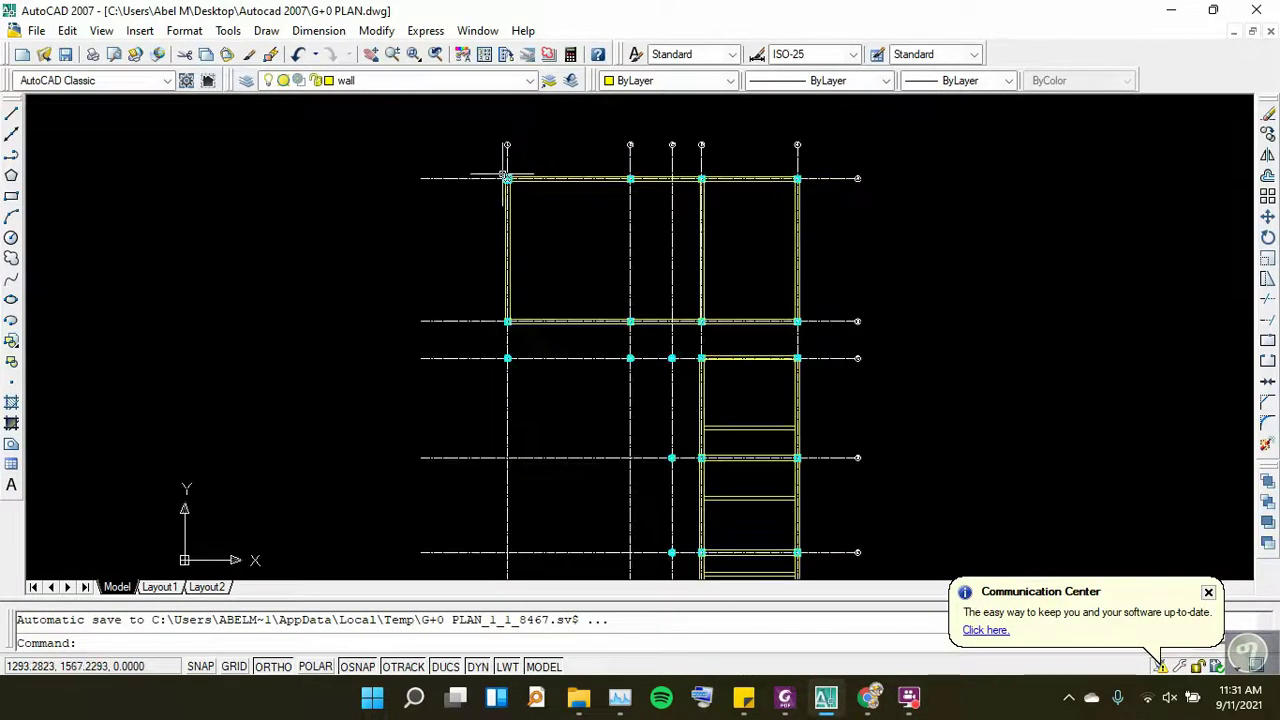
scroll(423, 406, up, 3)
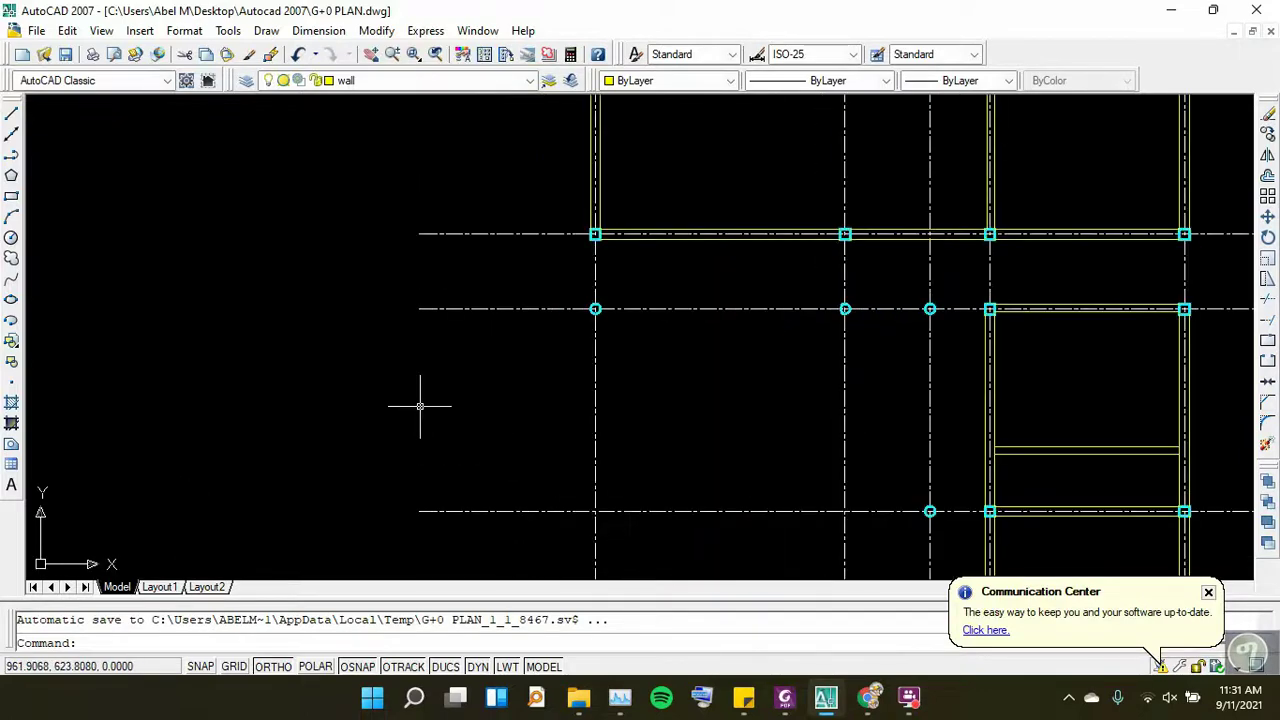
scroll(540, 405, down, 2)
scroll(492, 330, down, 2)
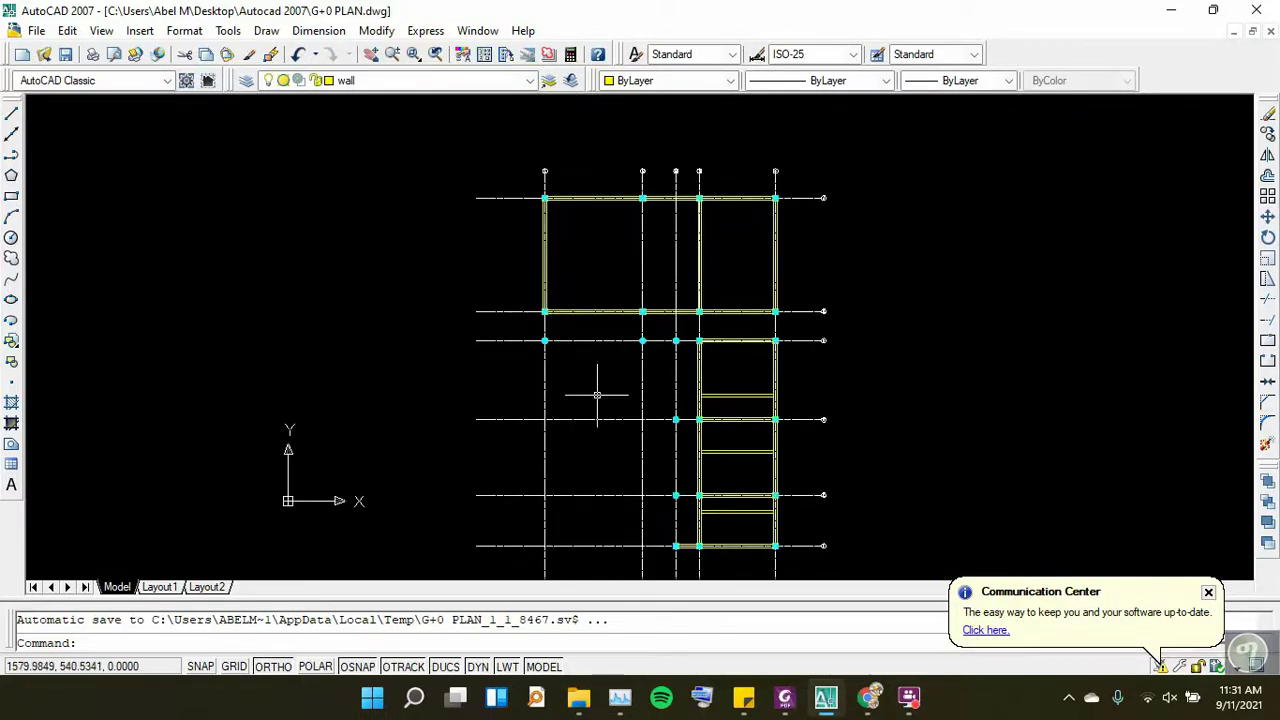
middle_drag(632, 373, 641, 342)
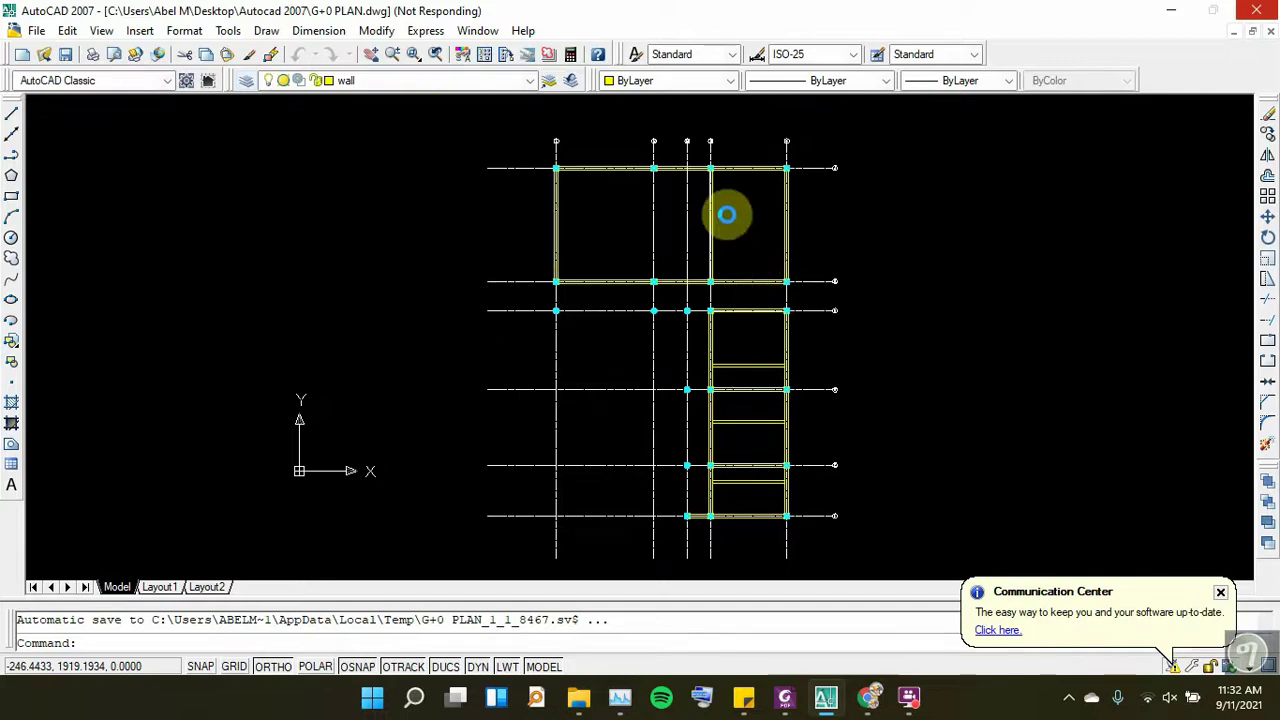
Zoom the sample plan PDF to 169% centred on the Verendah wall openings, then minimize it
click(784, 697)
scroll(510, 370, up, 3)
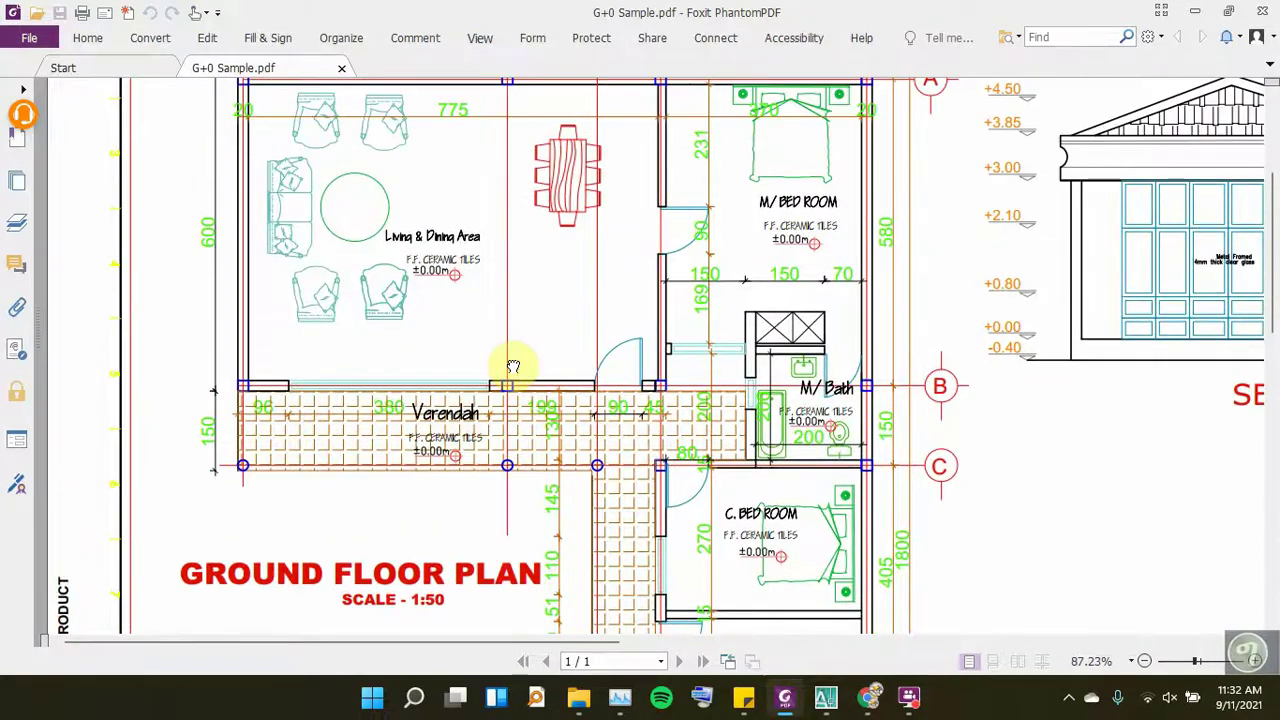
drag(512, 366, 528, 248)
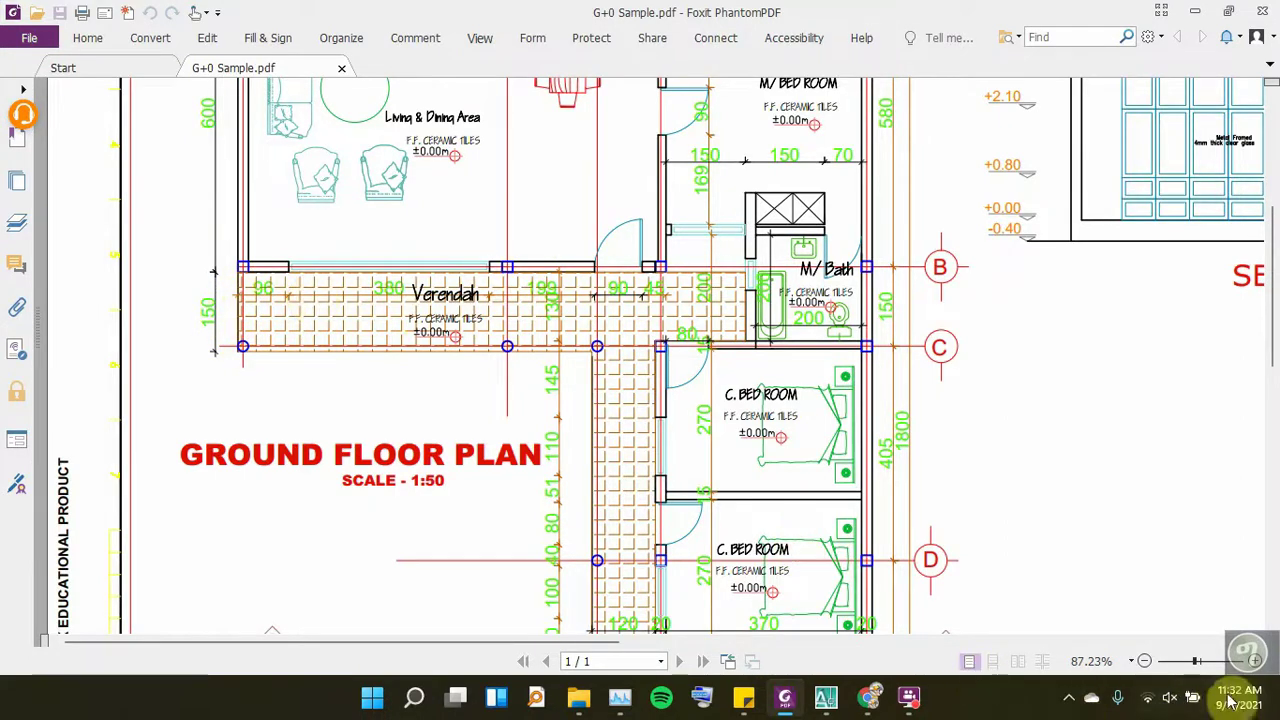
click(1201, 660)
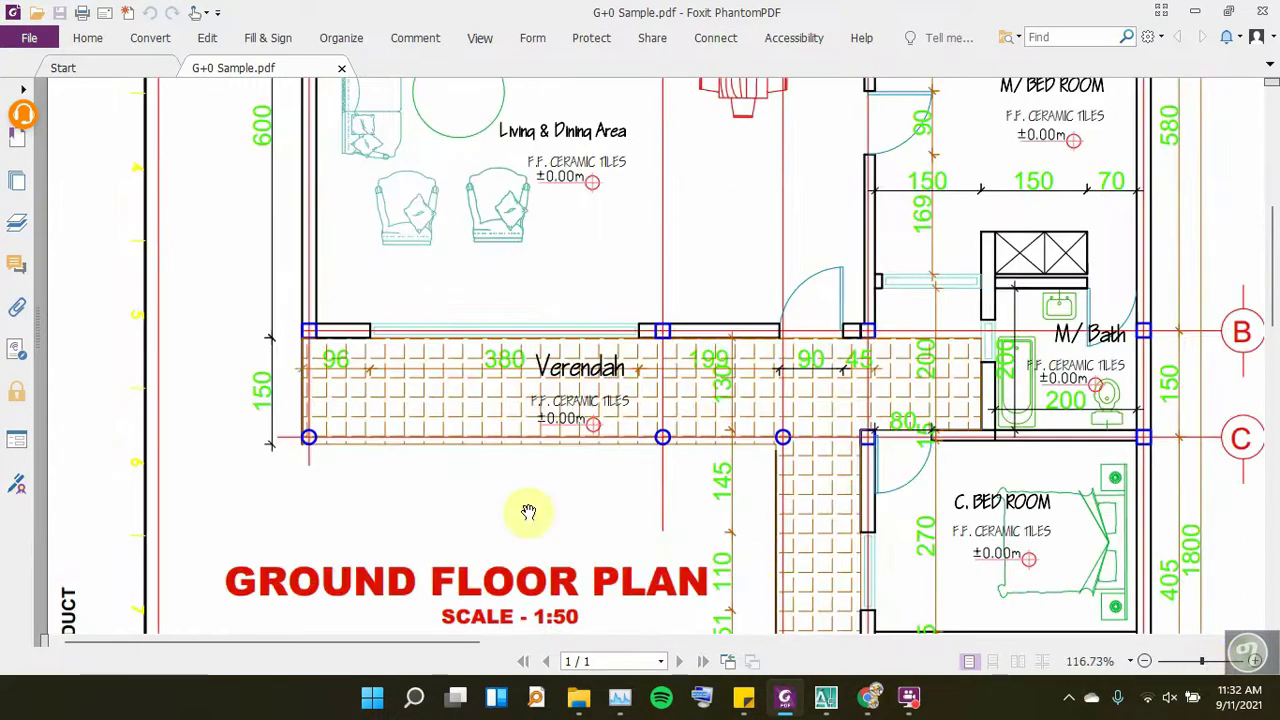
drag(529, 509, 541, 433)
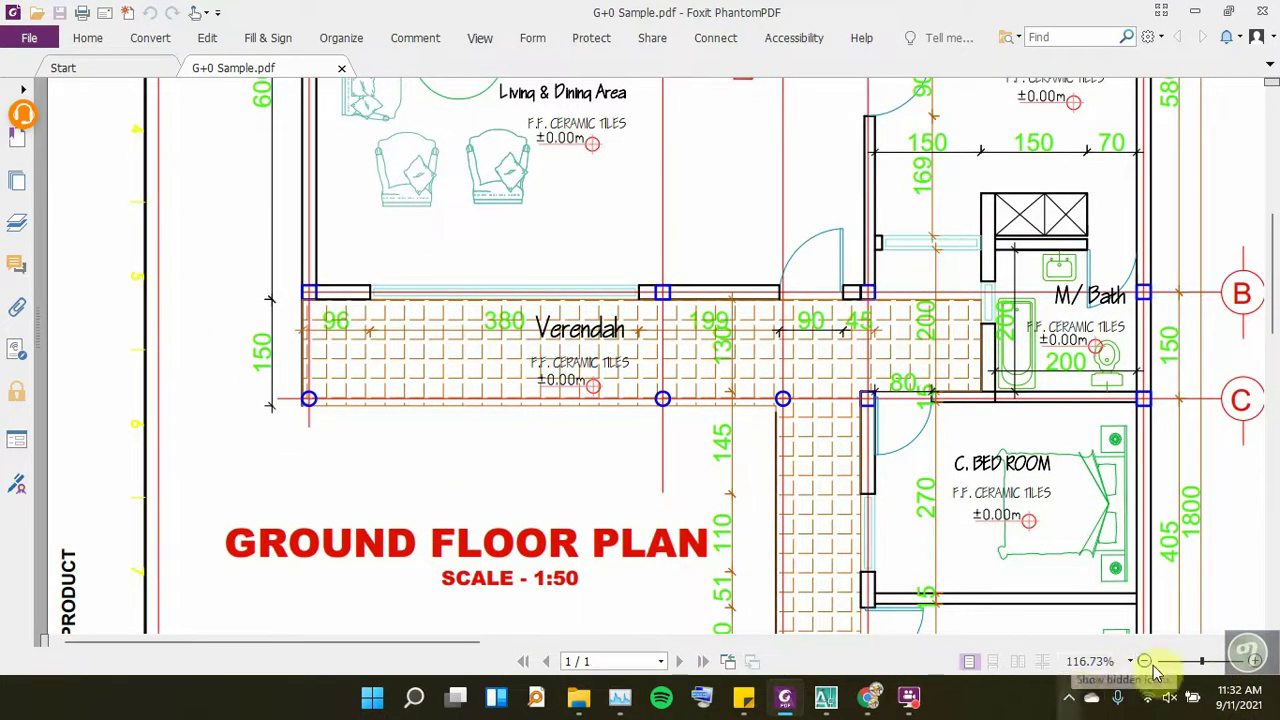
click(1209, 660)
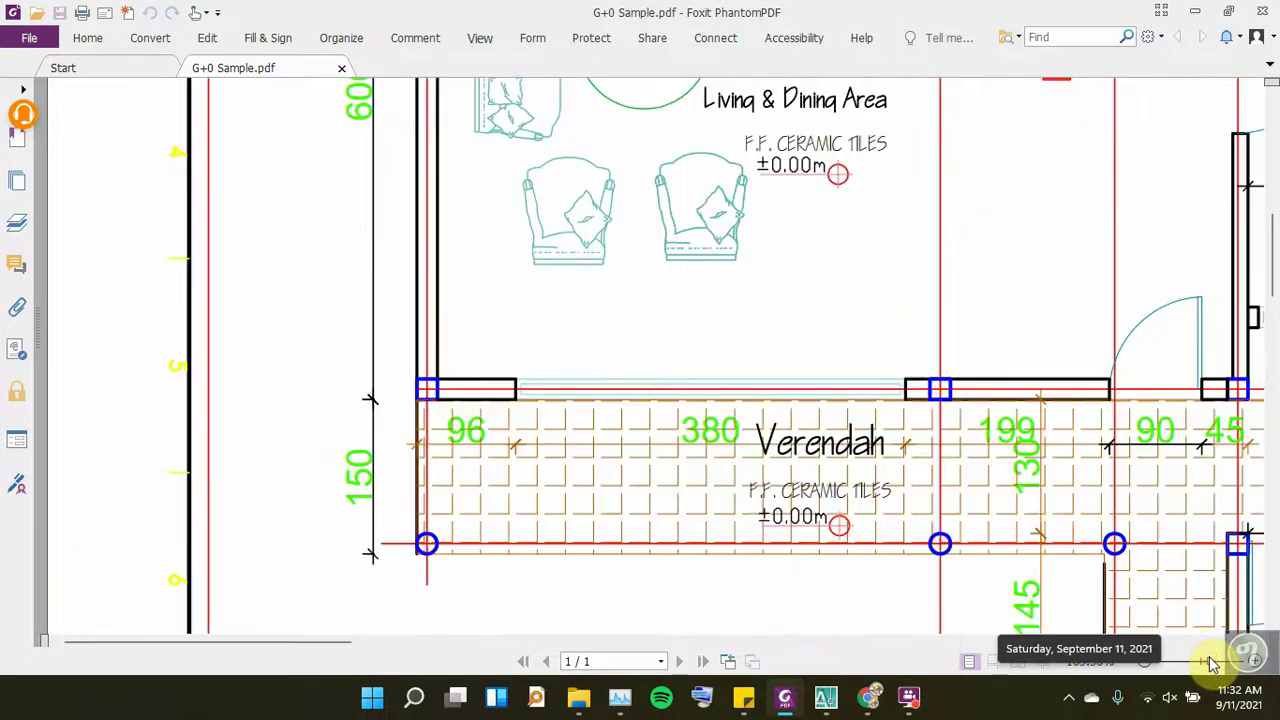
drag(574, 497, 532, 320)
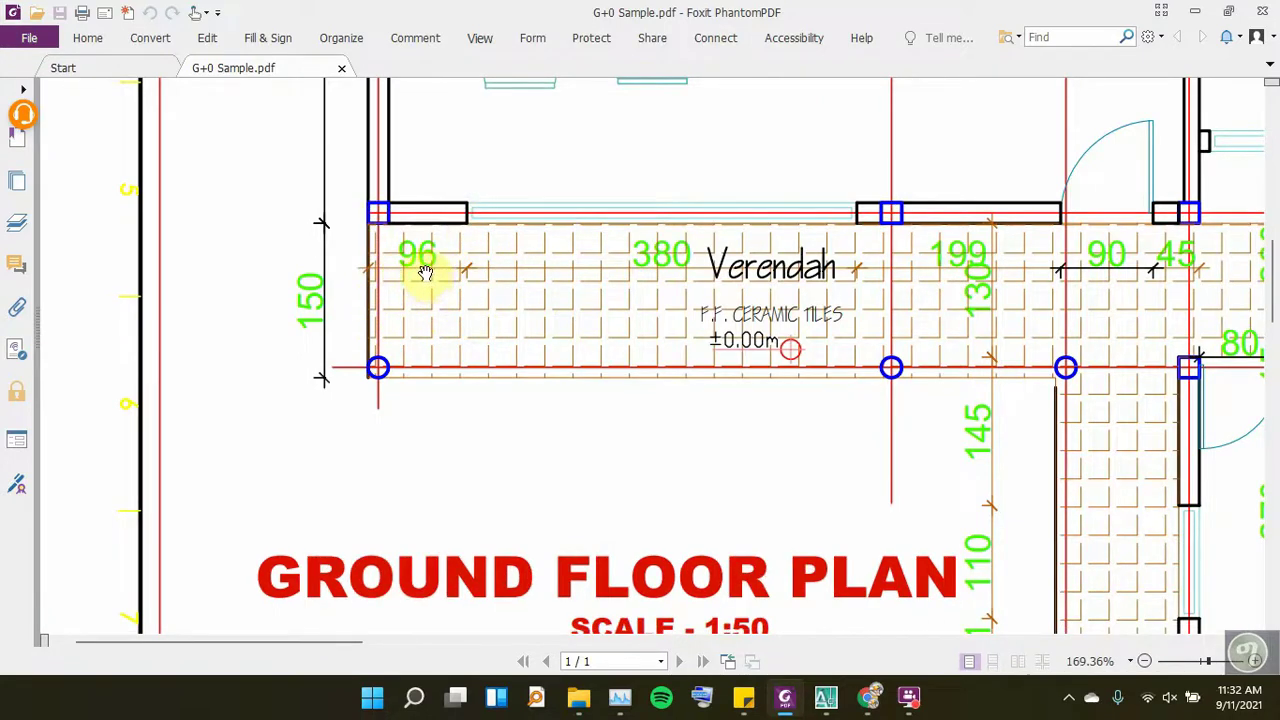
click(1192, 12)
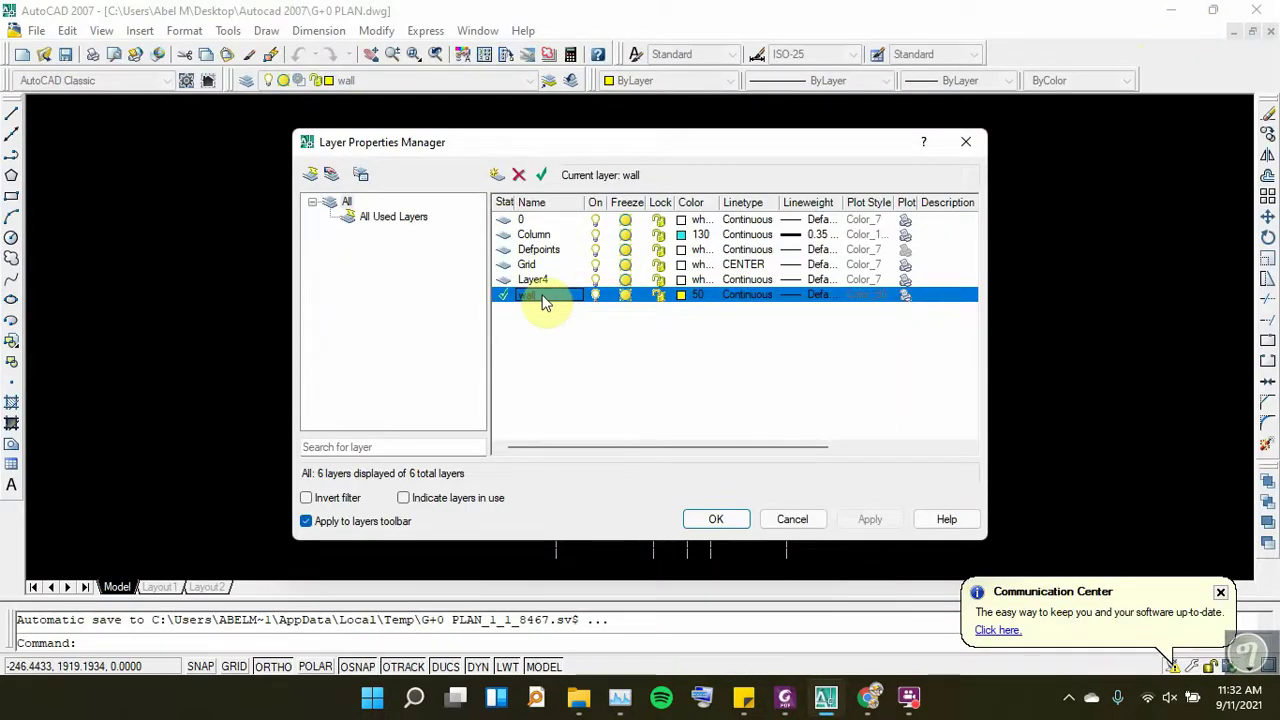
Create a new layer named Win with colour 200
click(497, 175)
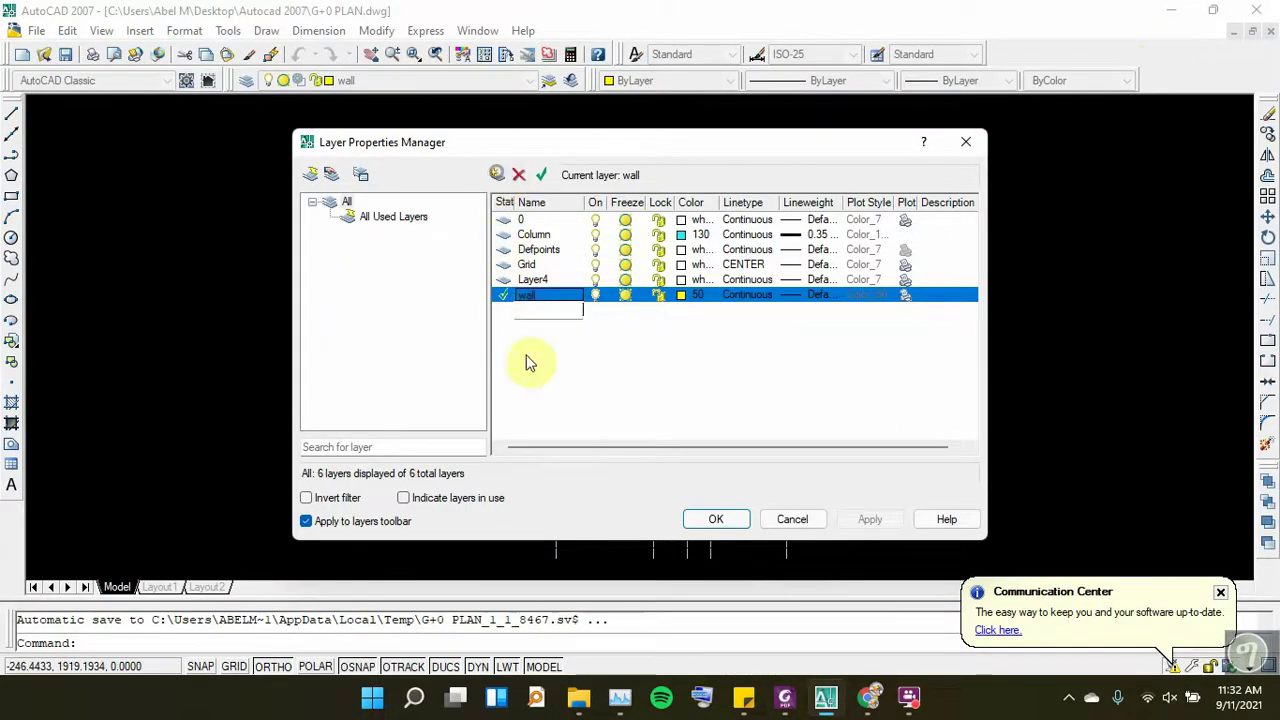
double_click(546, 281)
text(Win)
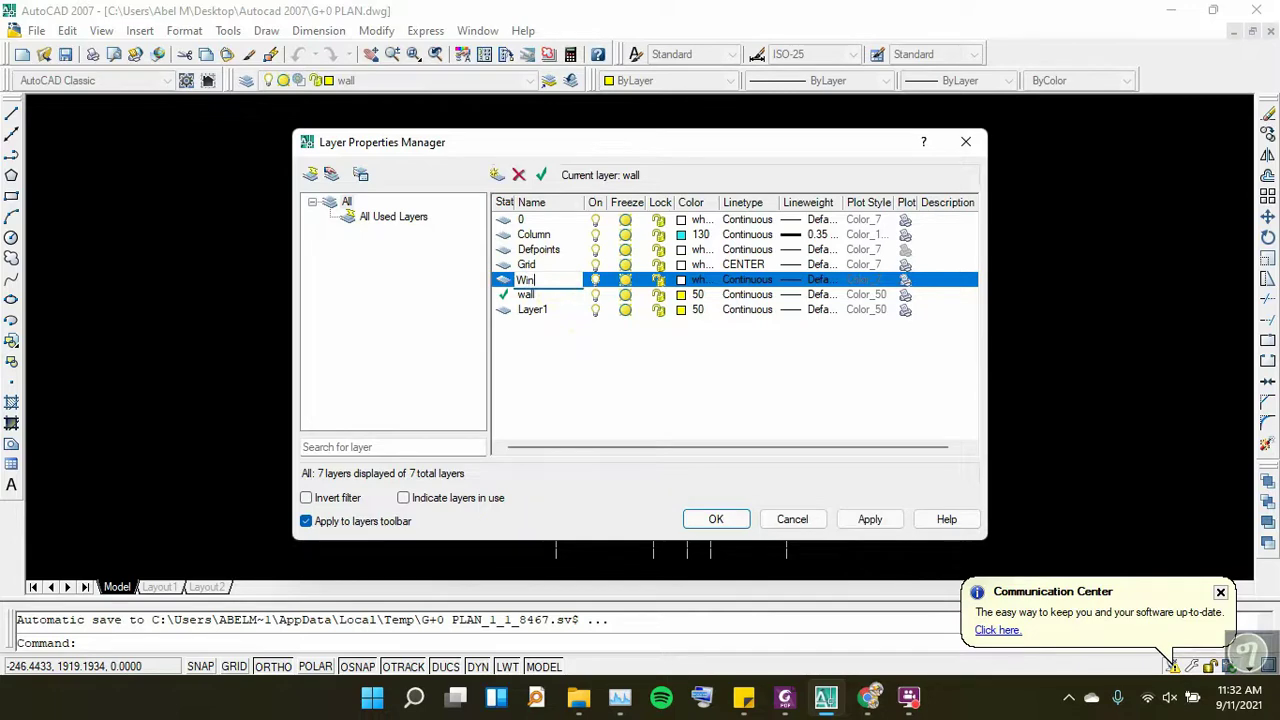
click(688, 283)
click(688, 283)
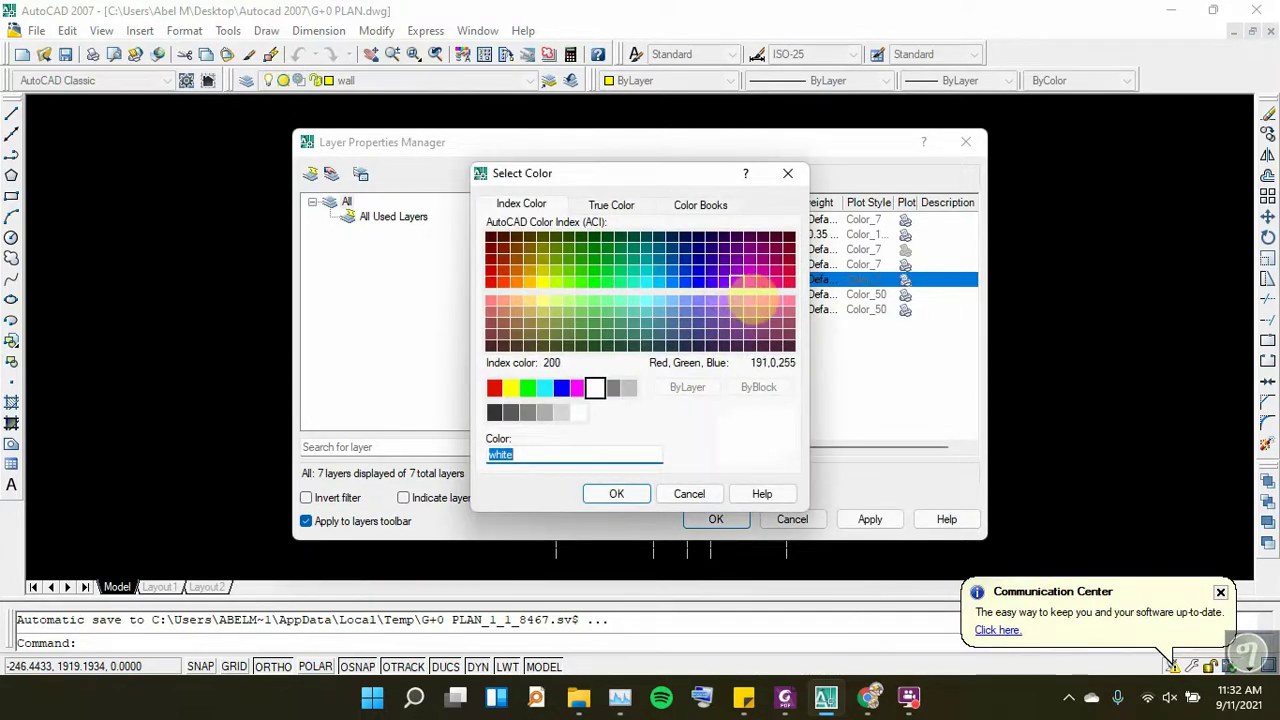
click(740, 285)
click(644, 492)
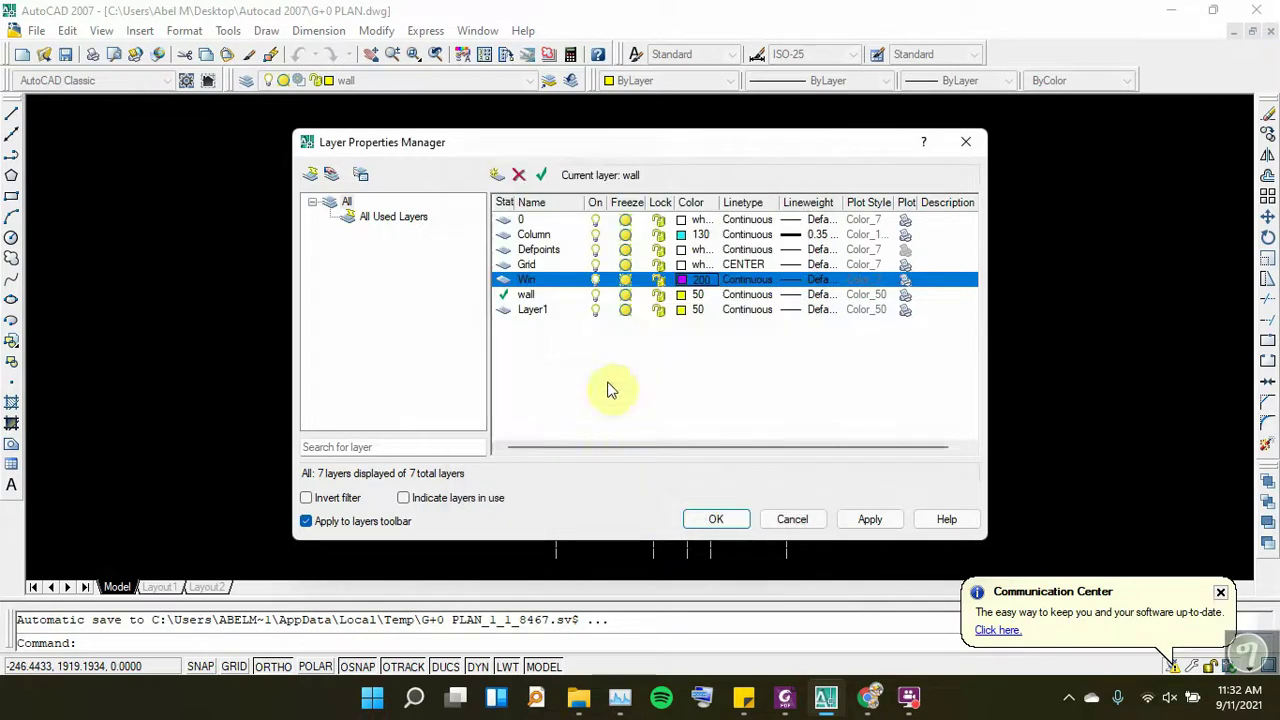
Rename Layer1 to Door, give it green colour 92, and close the Layer Properties Manager
double_click(534, 313)
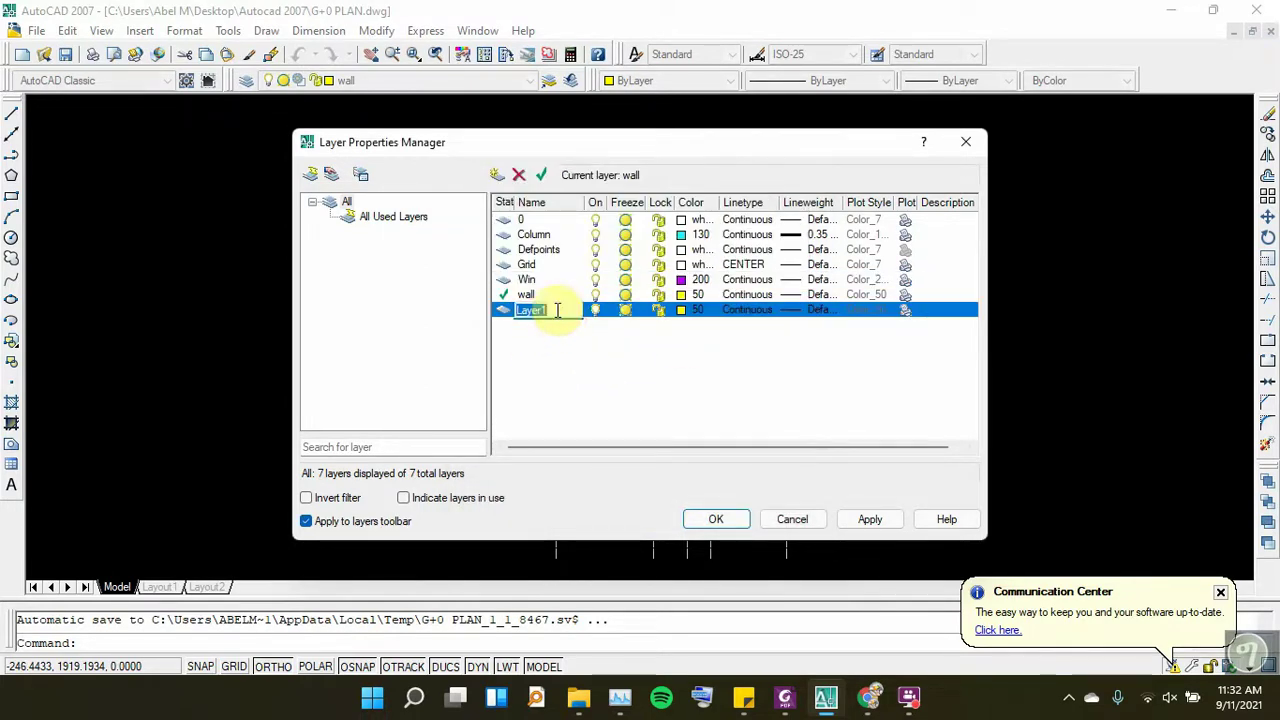
text(Door)
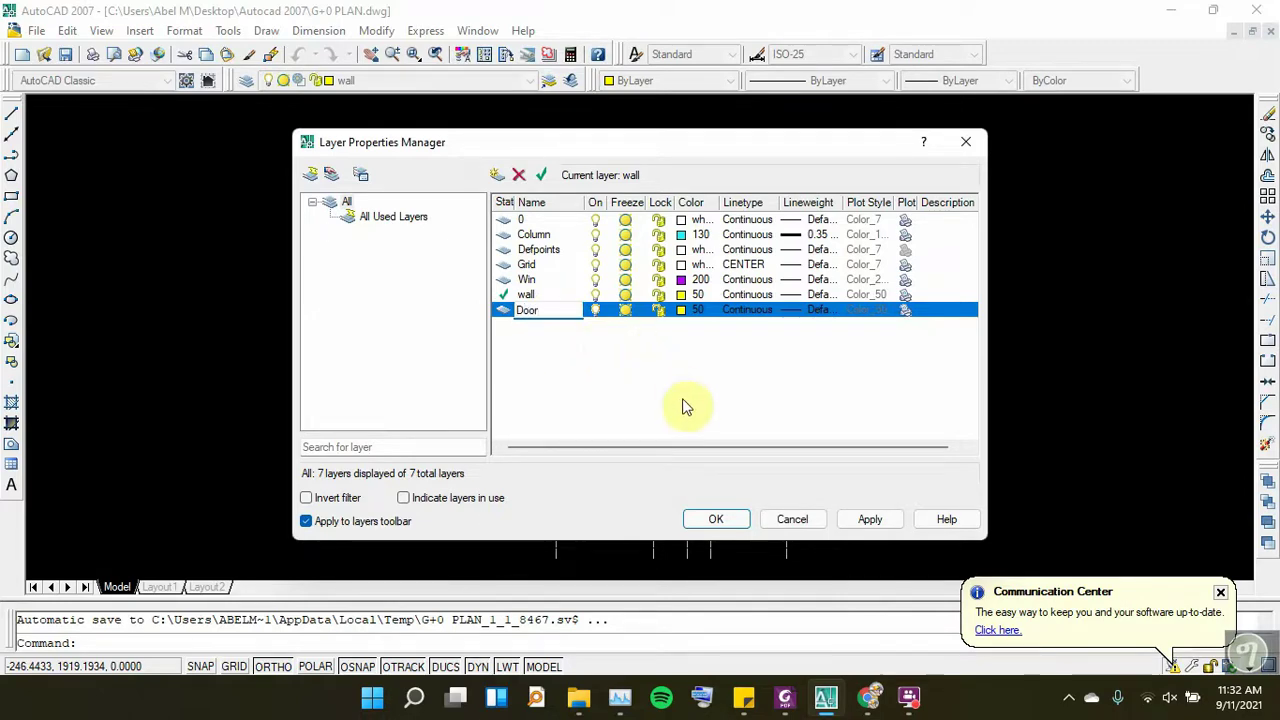
key(Return)
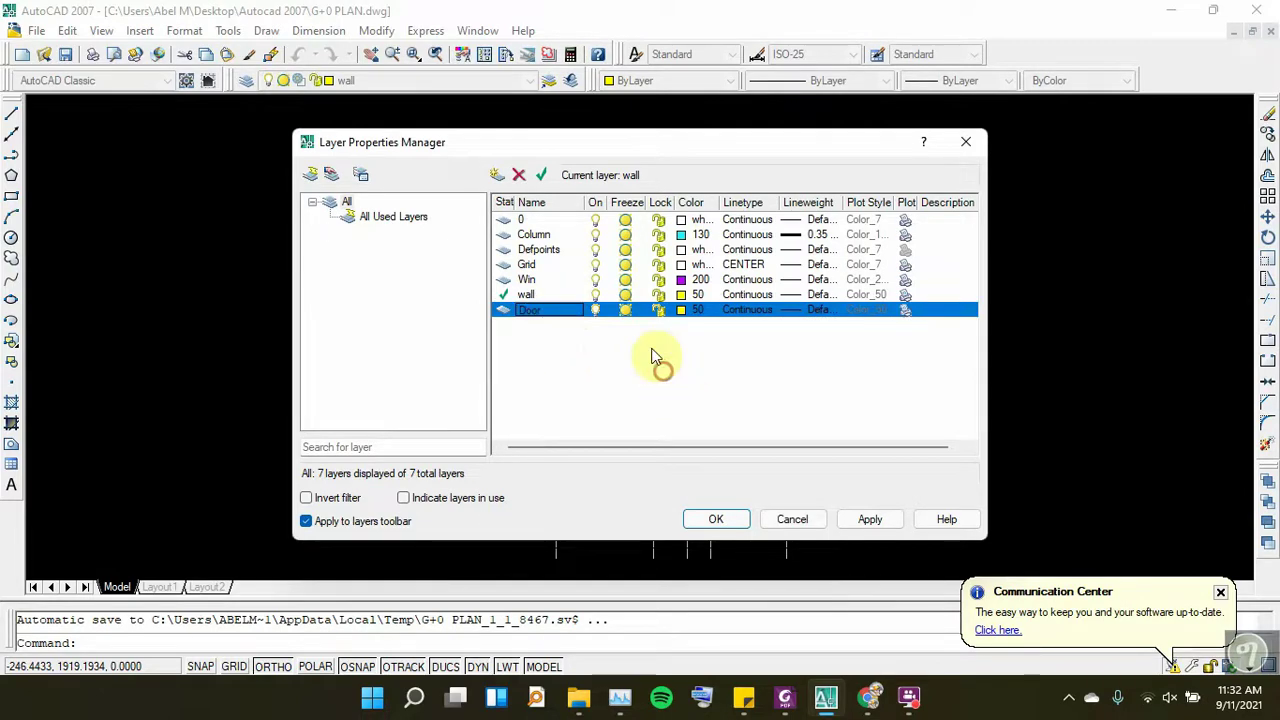
click(683, 311)
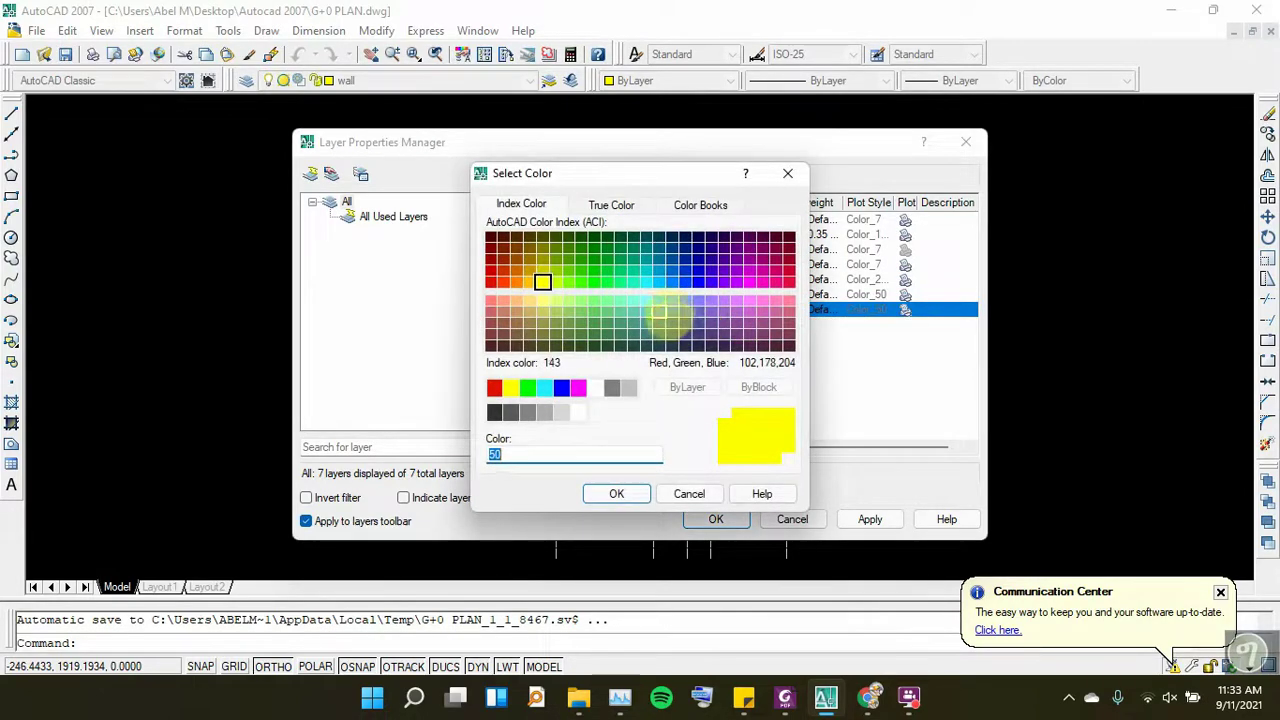
click(646, 281)
click(617, 494)
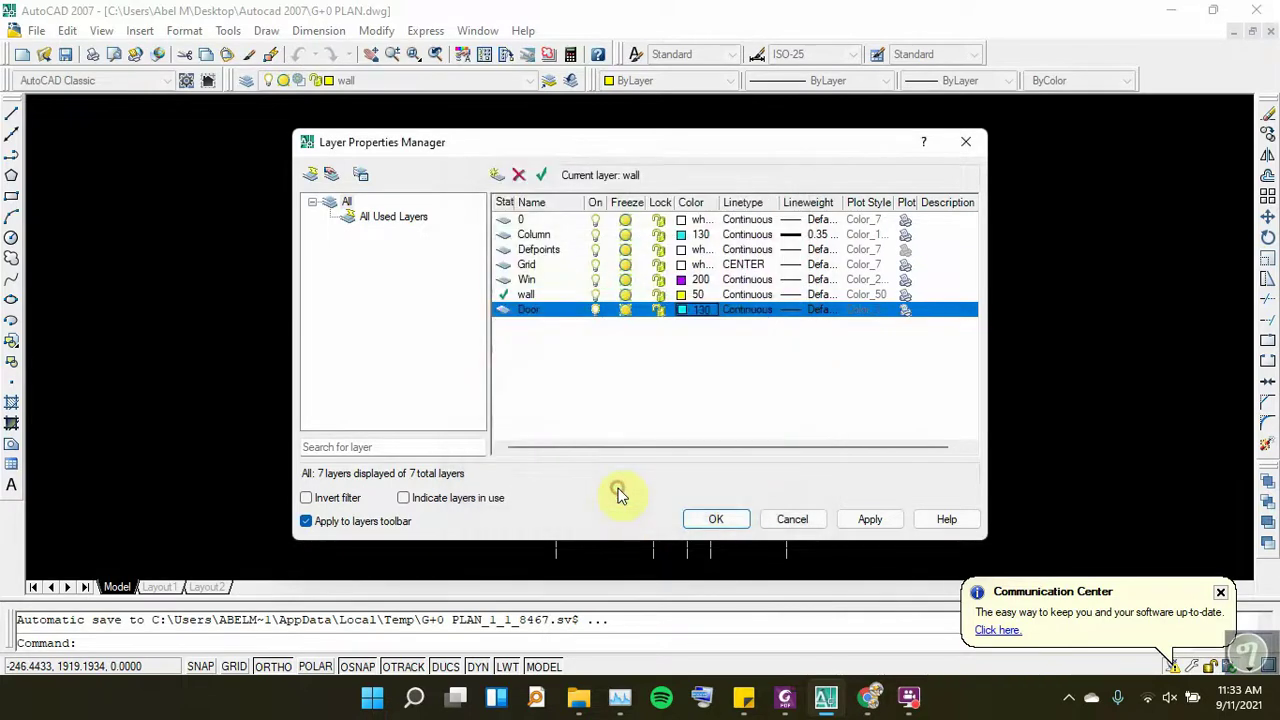
click(683, 312)
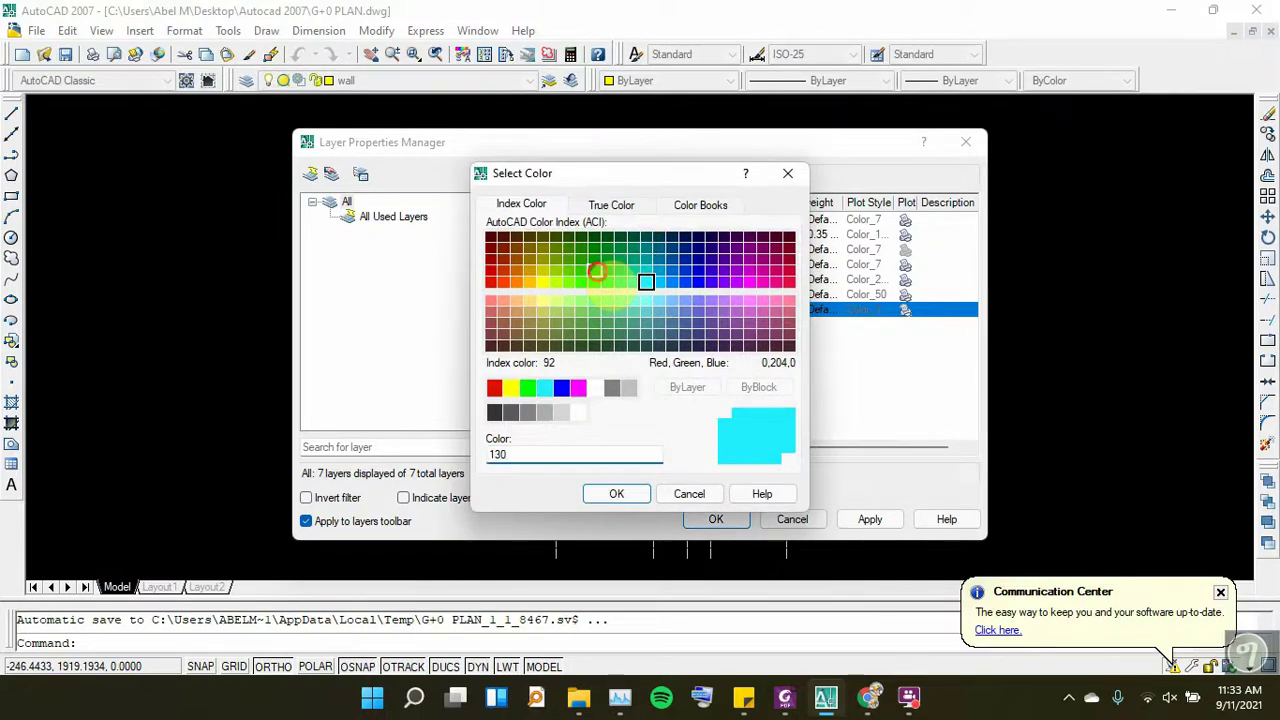
click(596, 272)
click(613, 499)
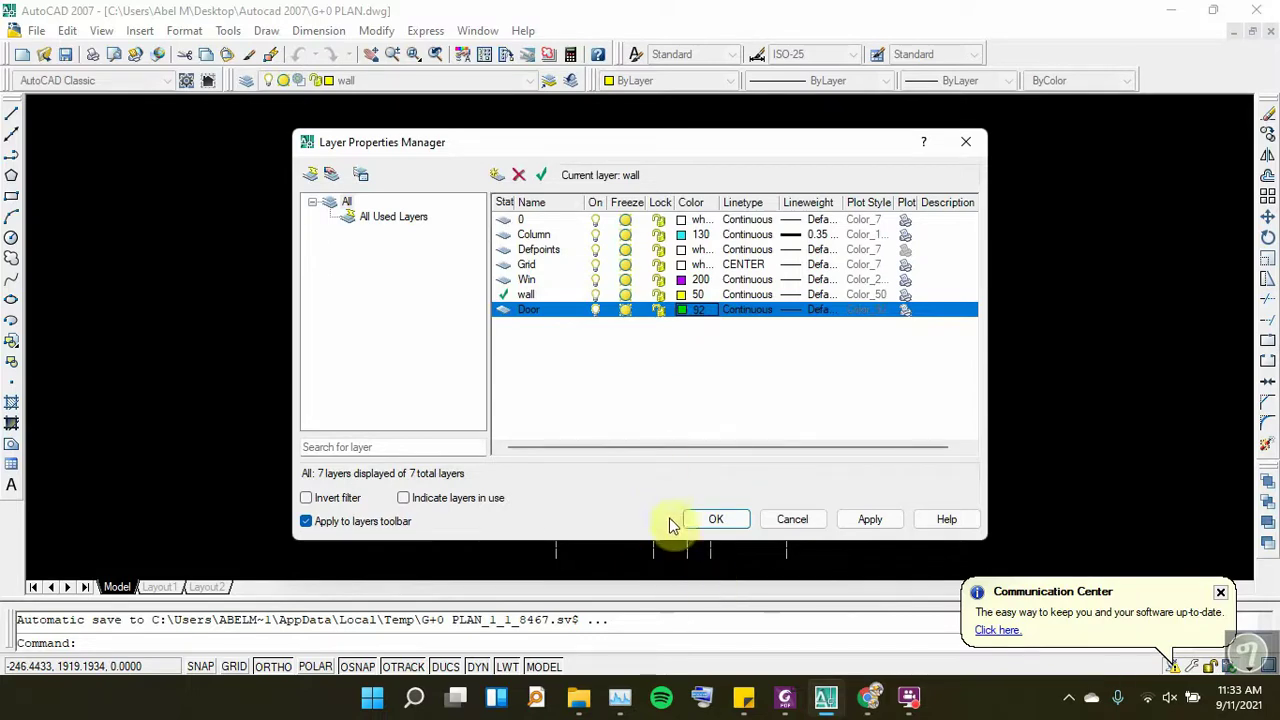
click(716, 519)
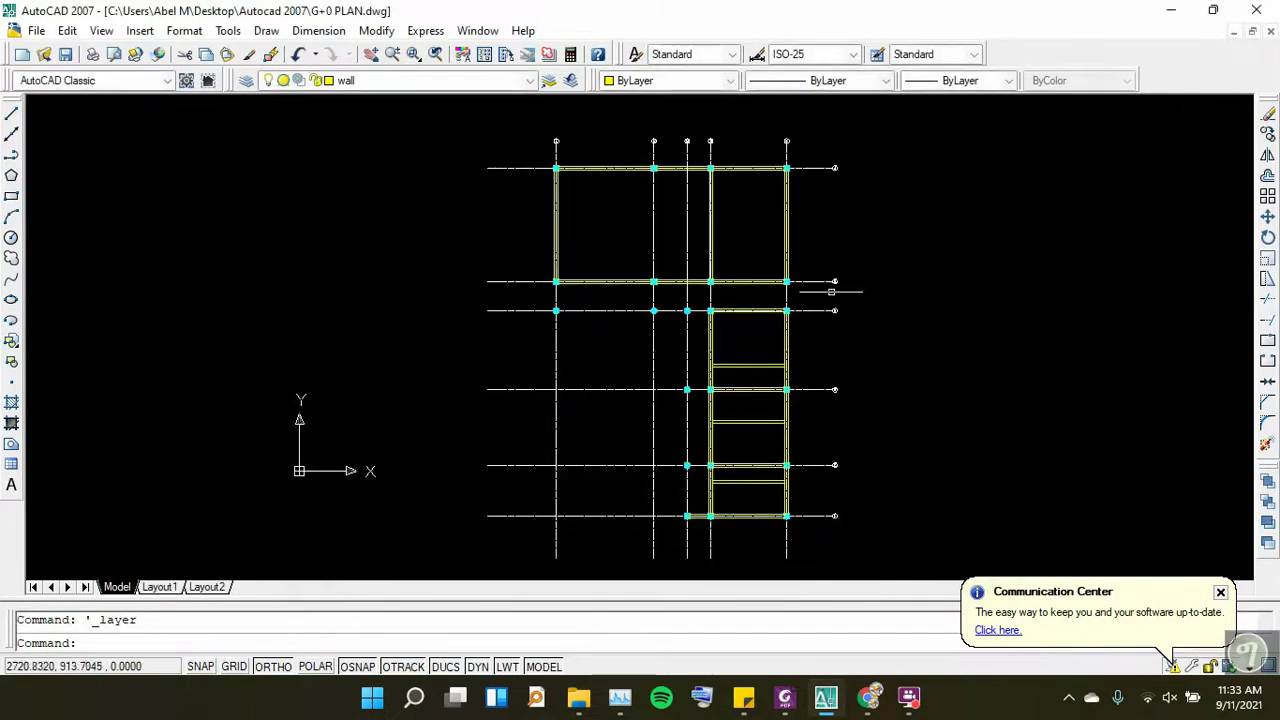
scroll(583, 338, up, 2)
scroll(585, 330, up, 2)
scroll(586, 310, down, 2)
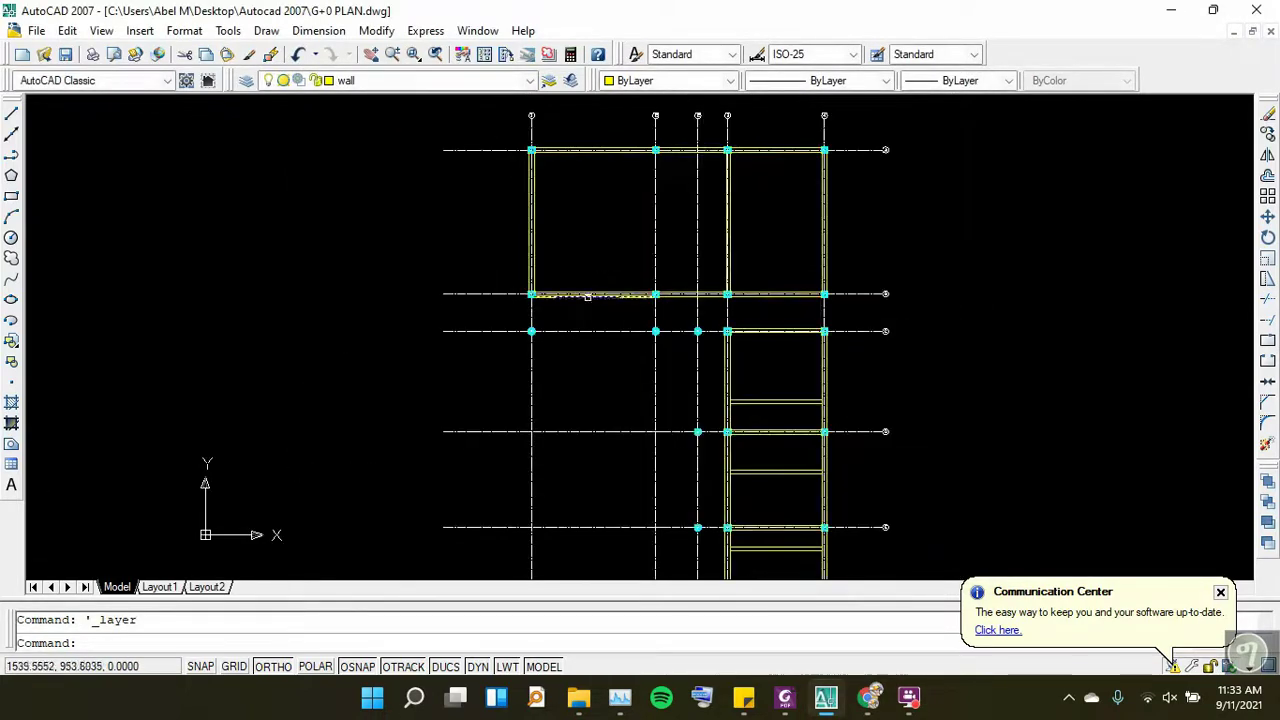
scroll(560, 292, up, 5)
scroll(590, 305, down, 3)
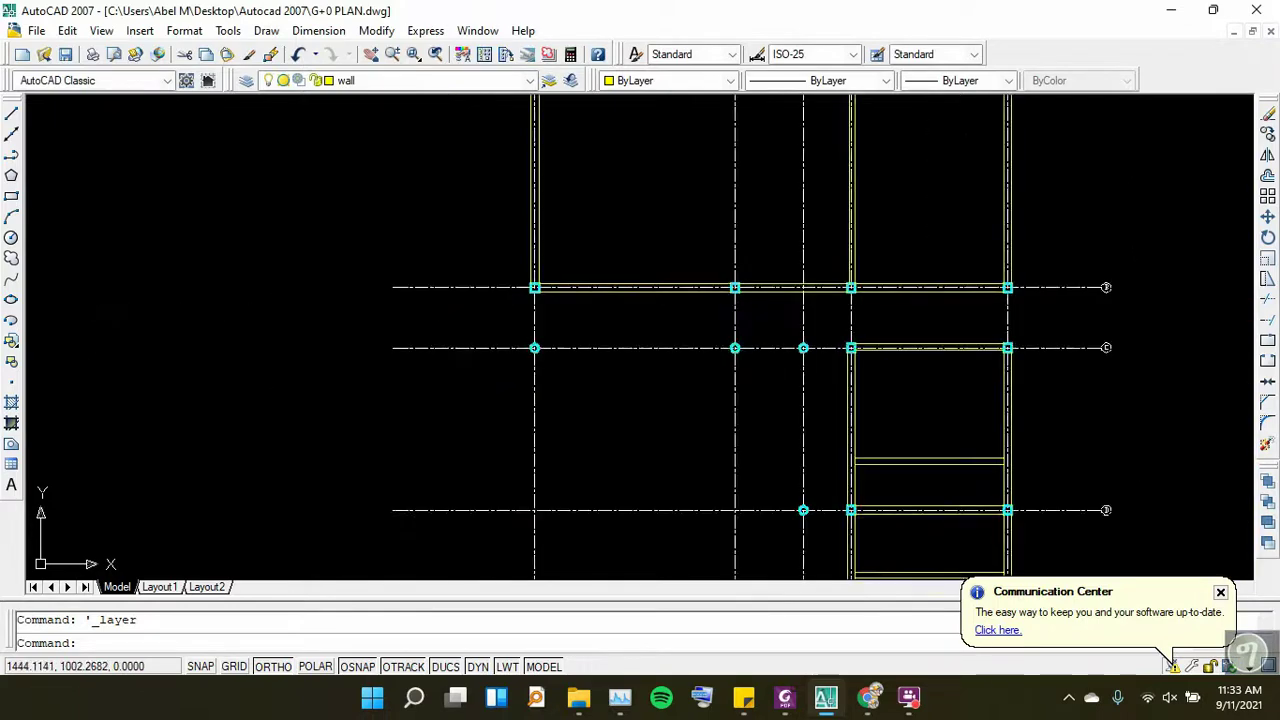
scroll(588, 285, down, 2)
scroll(588, 280, up, 2)
scroll(588, 277, down, 3)
scroll(588, 277, down, 1)
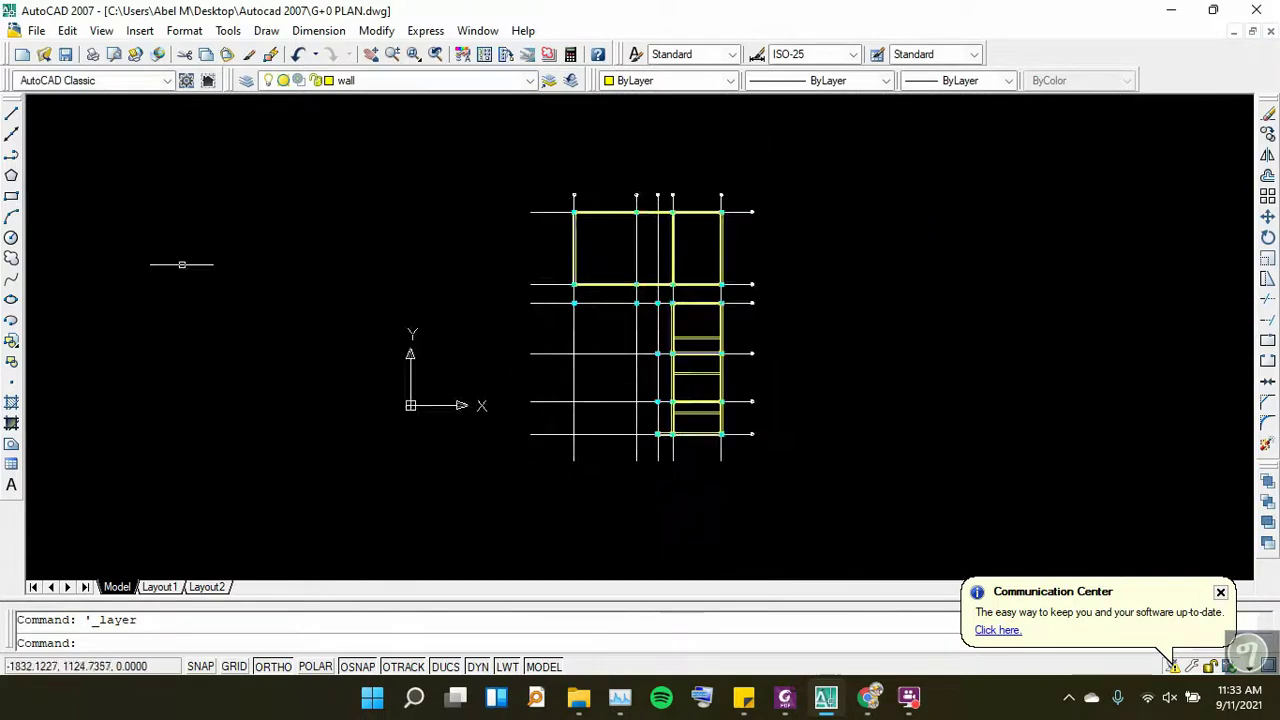
scroll(281, 272, up, 2)
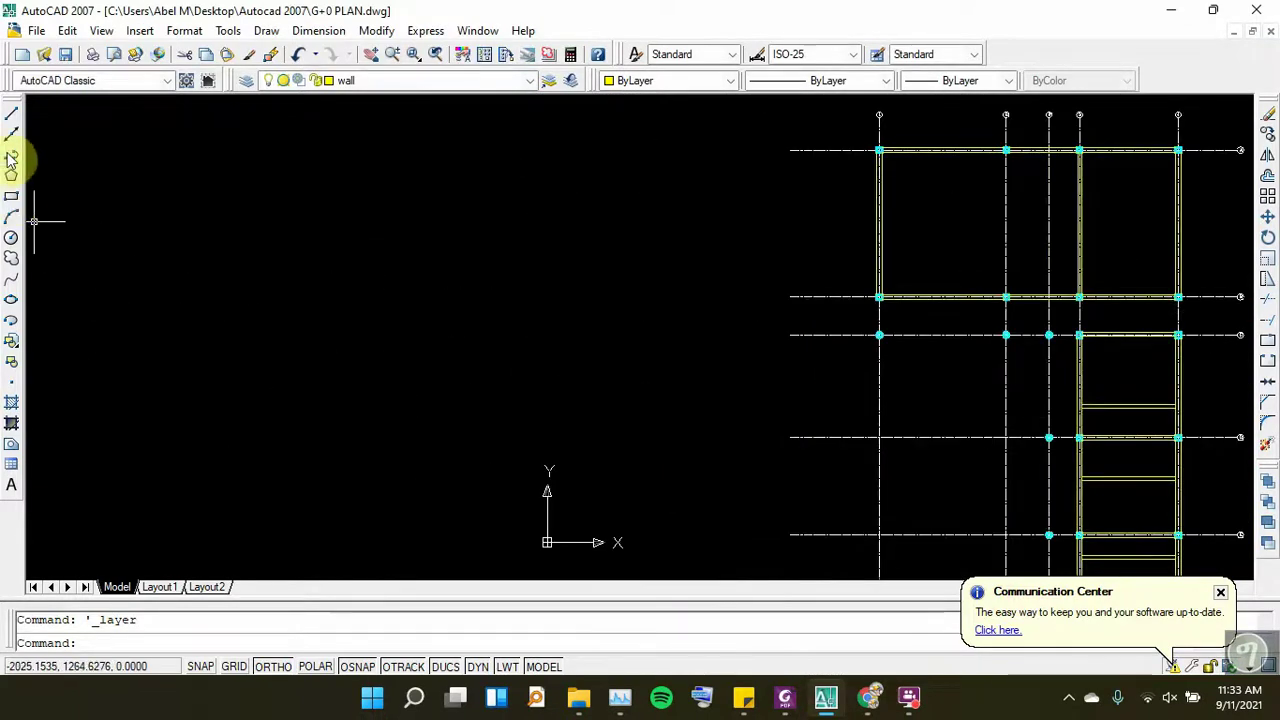
click(784, 697)
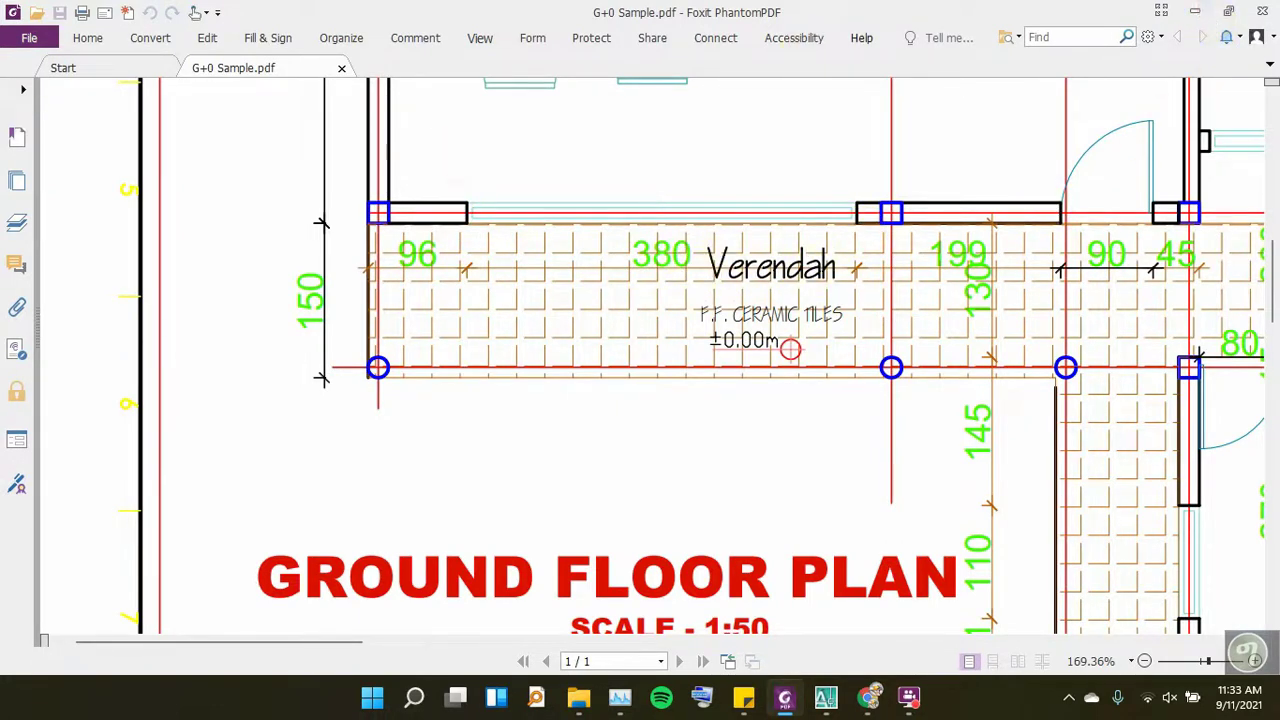
click(1195, 11)
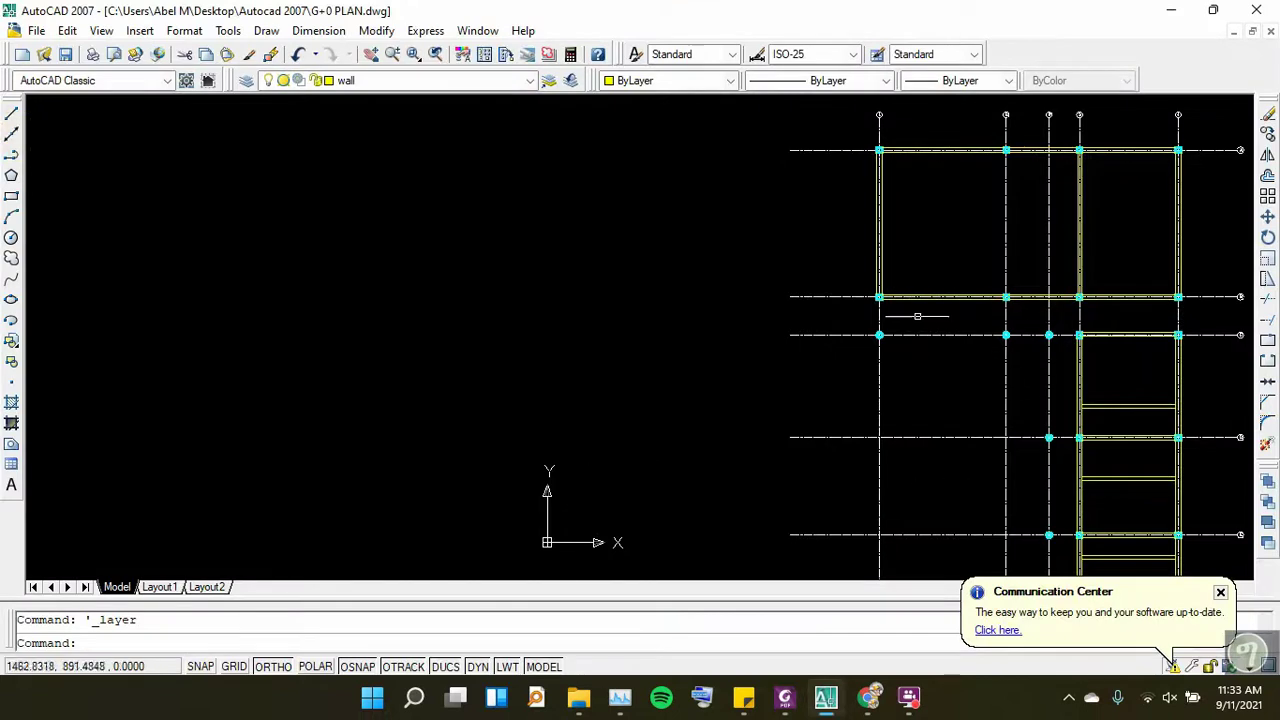
Draw a 30-unit trial line left of the plan
click(11, 116)
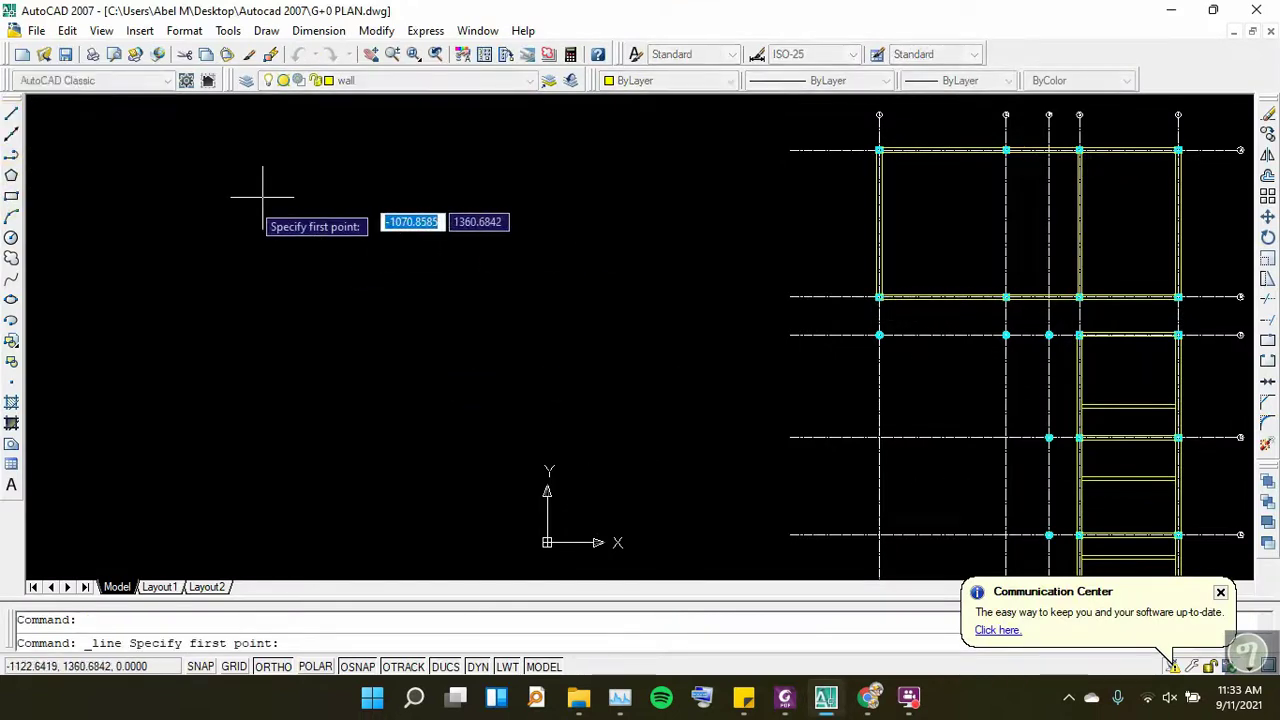
click(250, 231)
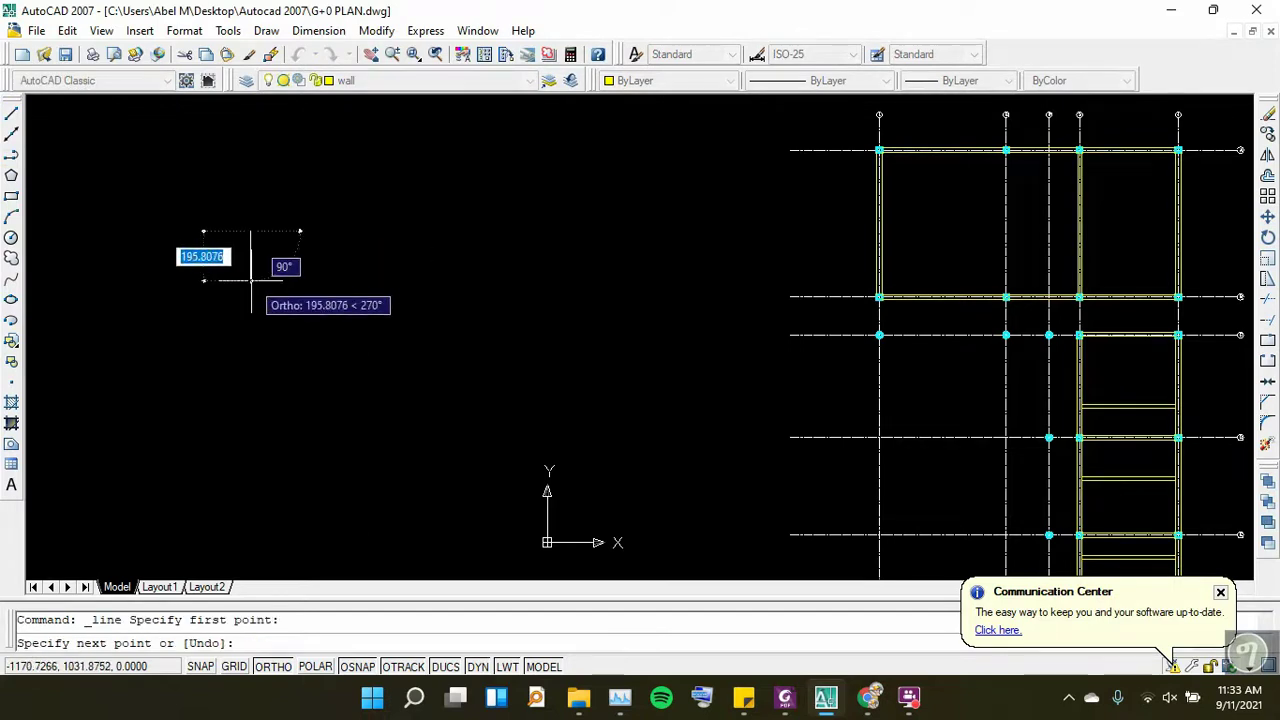
text(30)
key(Return)
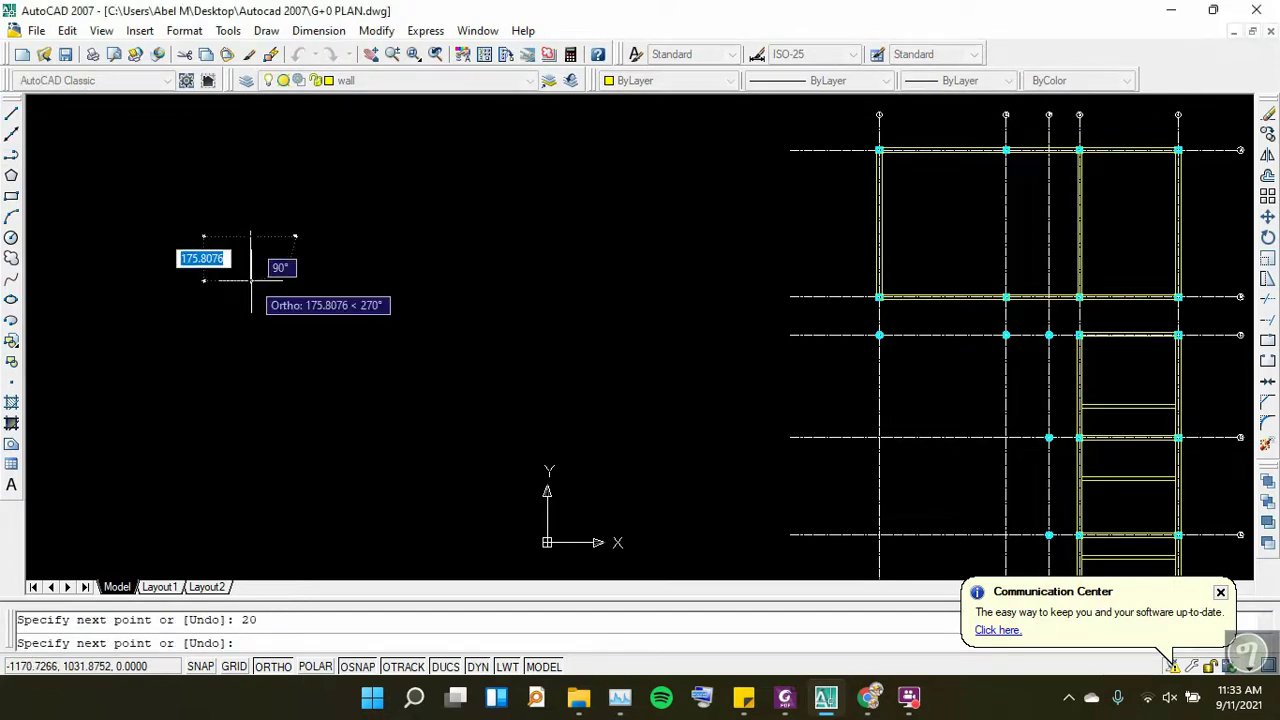
key(Return)
Erase the trial line and make Win the current layer
scroll(243, 230, up, 2)
click(272, 214)
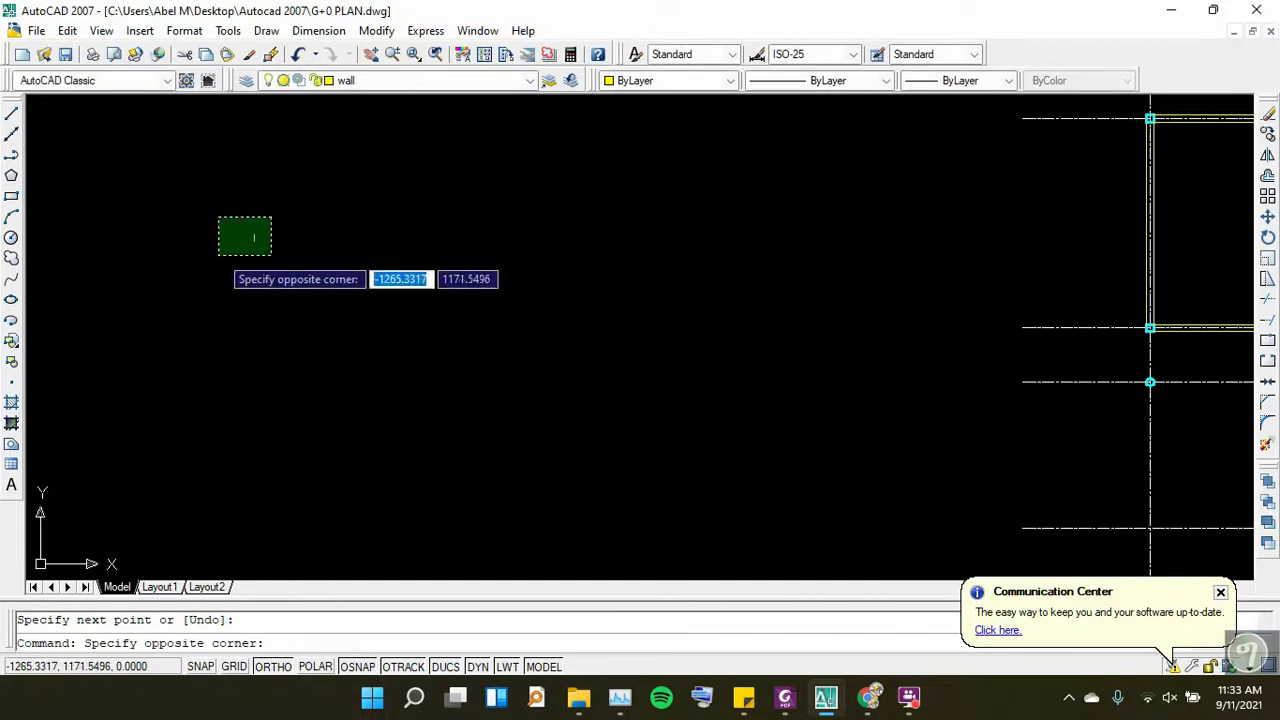
click(220, 257)
key(Delete)
click(372, 81)
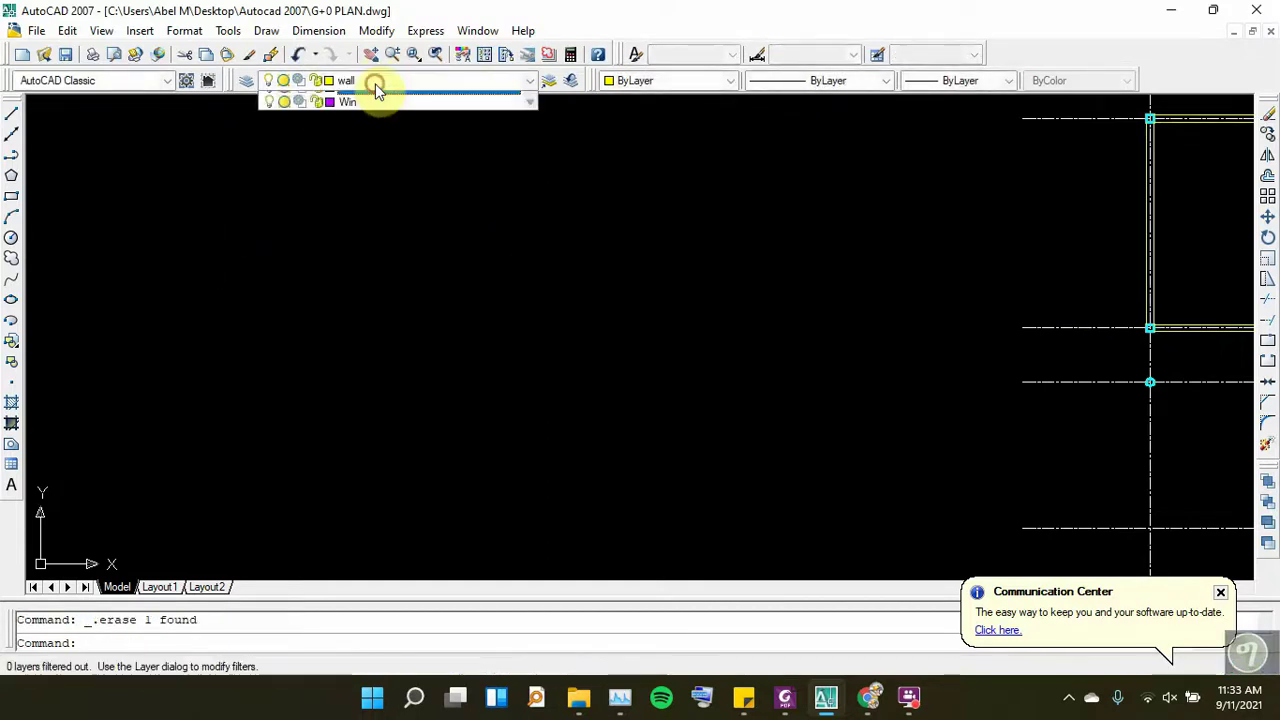
click(361, 183)
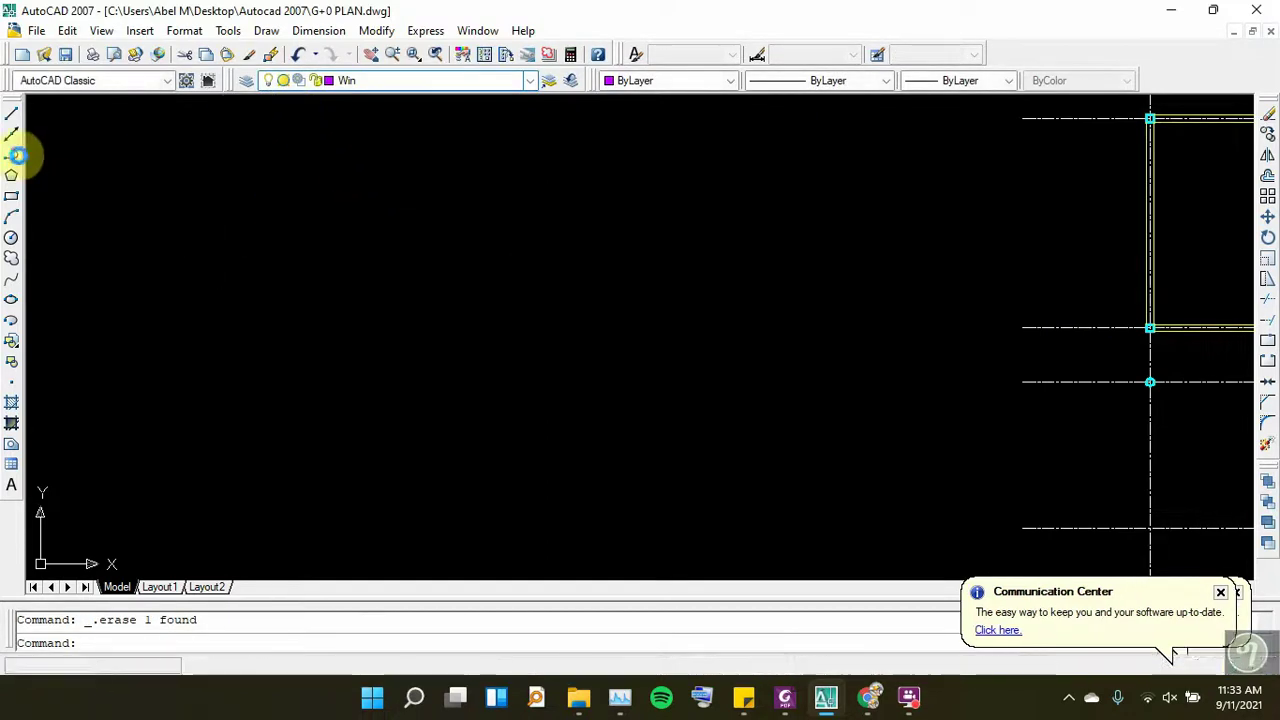
Draw a 20-unit vertical line left of the plan, then briefly check the reference PDF
click(11, 114)
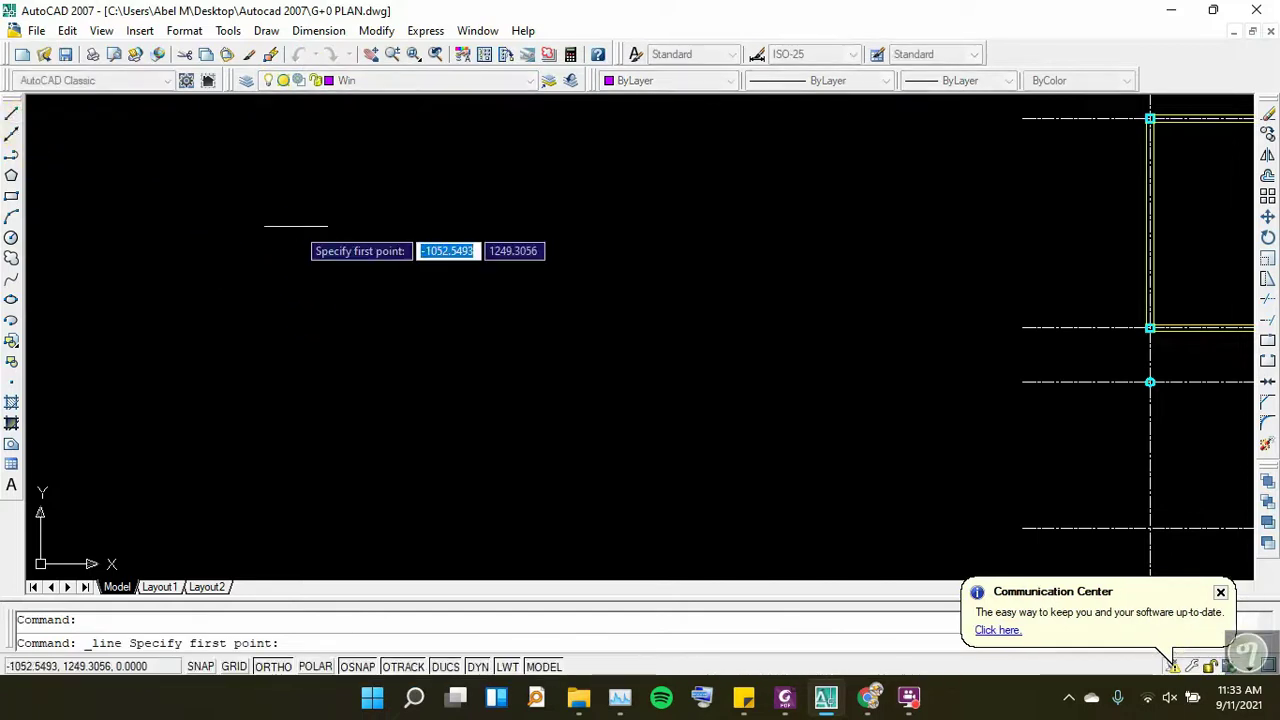
click(296, 228)
text(20)
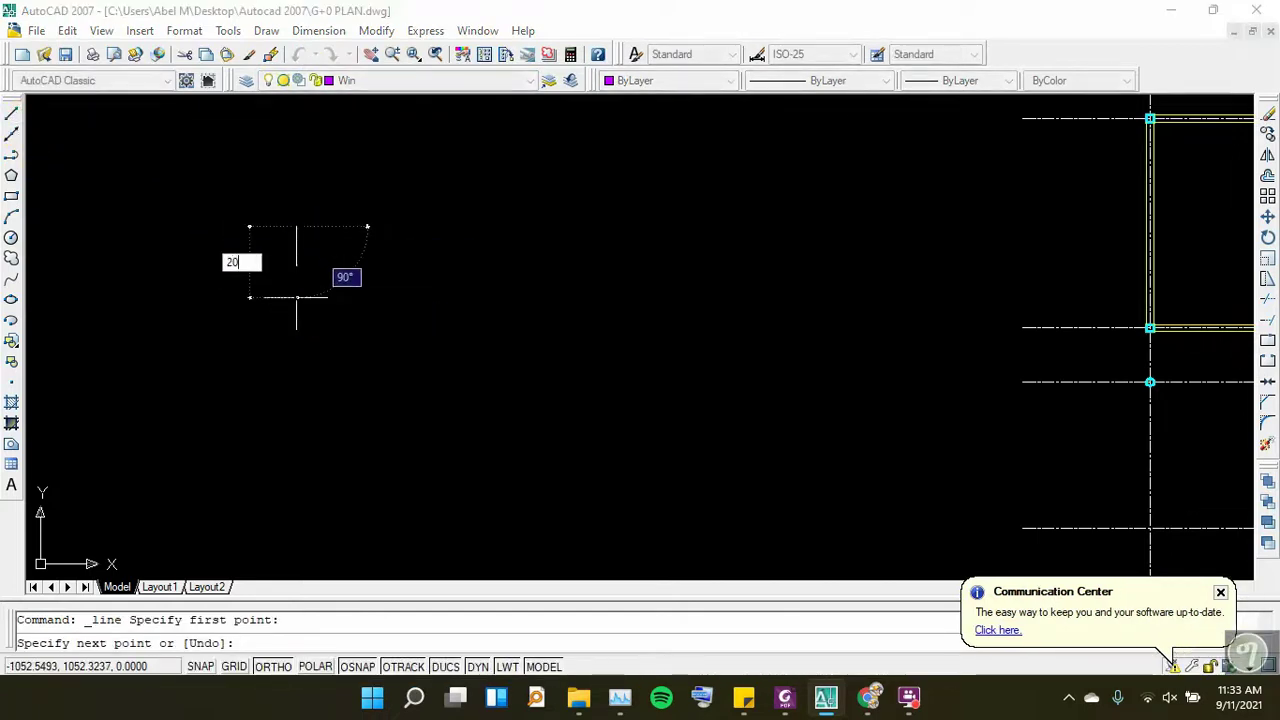
key(Return)
key(Return)
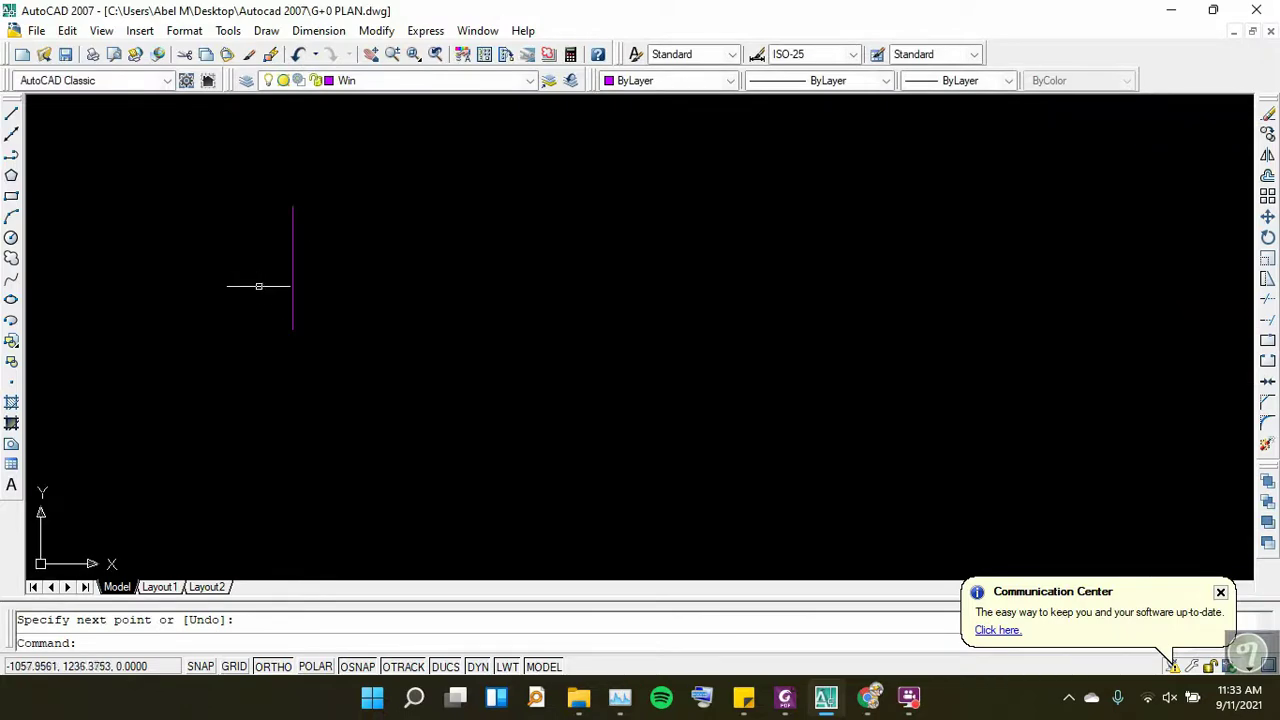
click(784, 697)
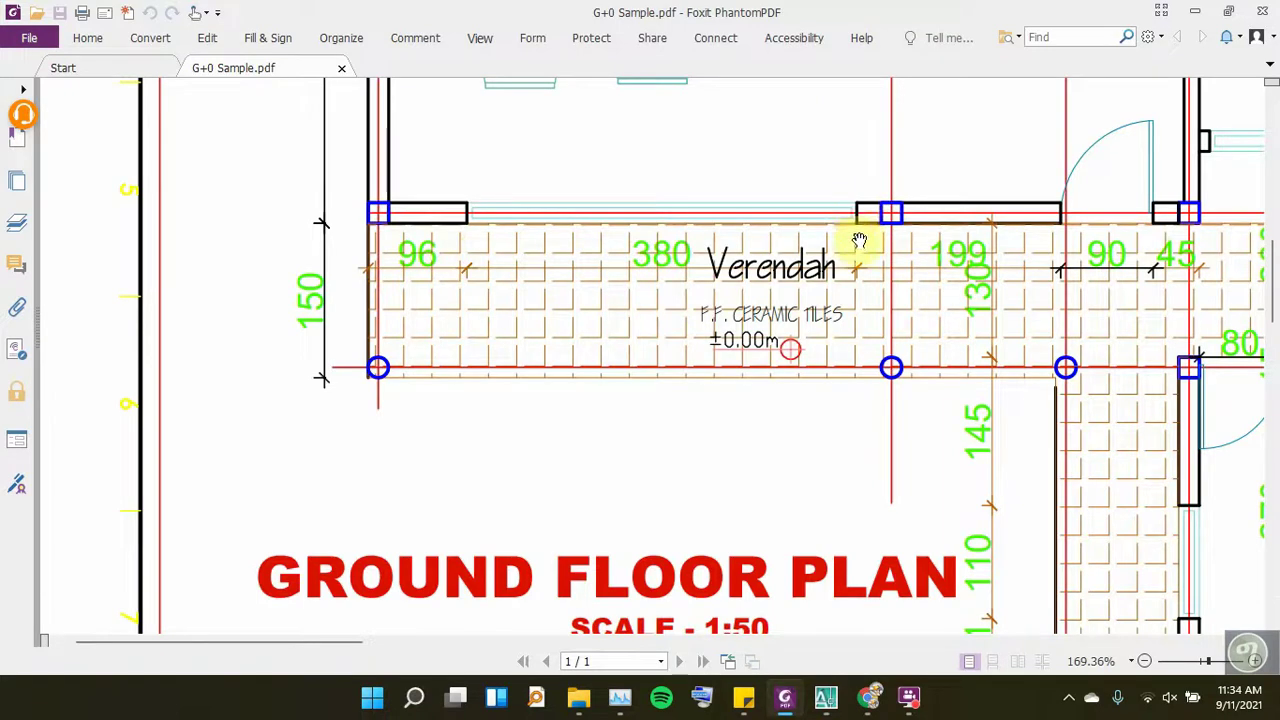
click(1199, 12)
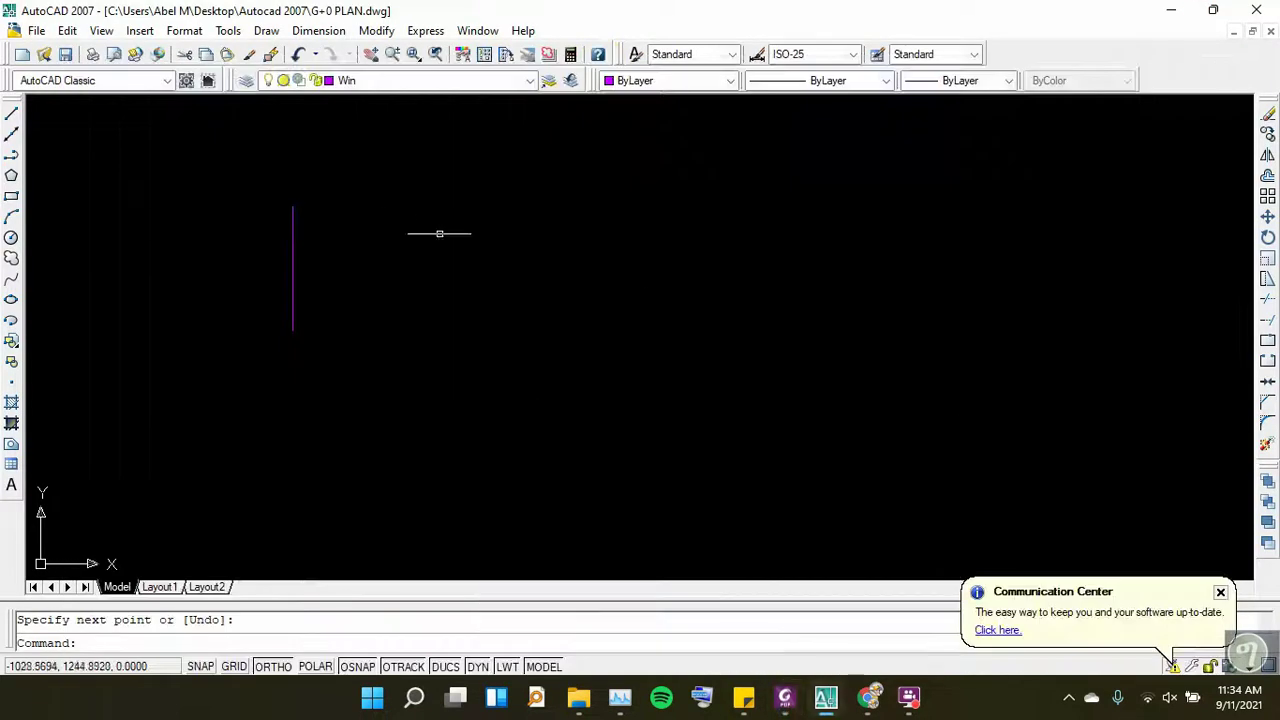
Offset the vertical window line 380 units to the right
click(1267, 176)
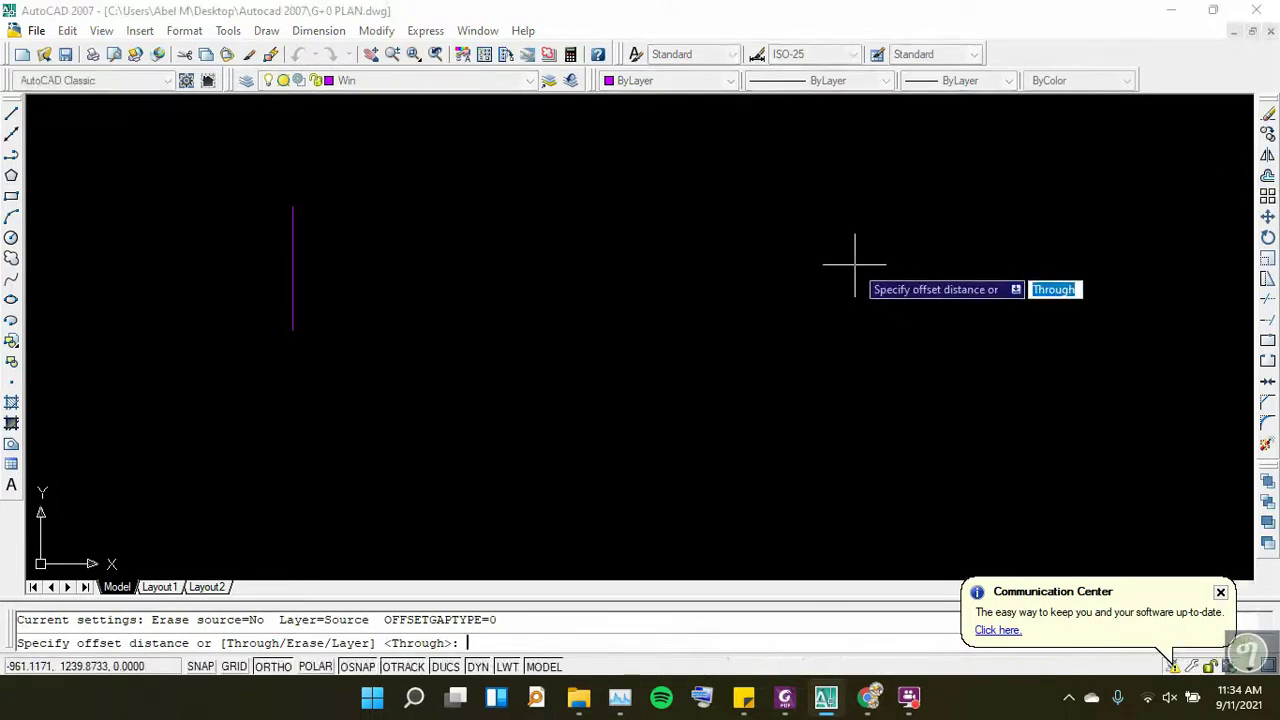
text(38)
key(Return)
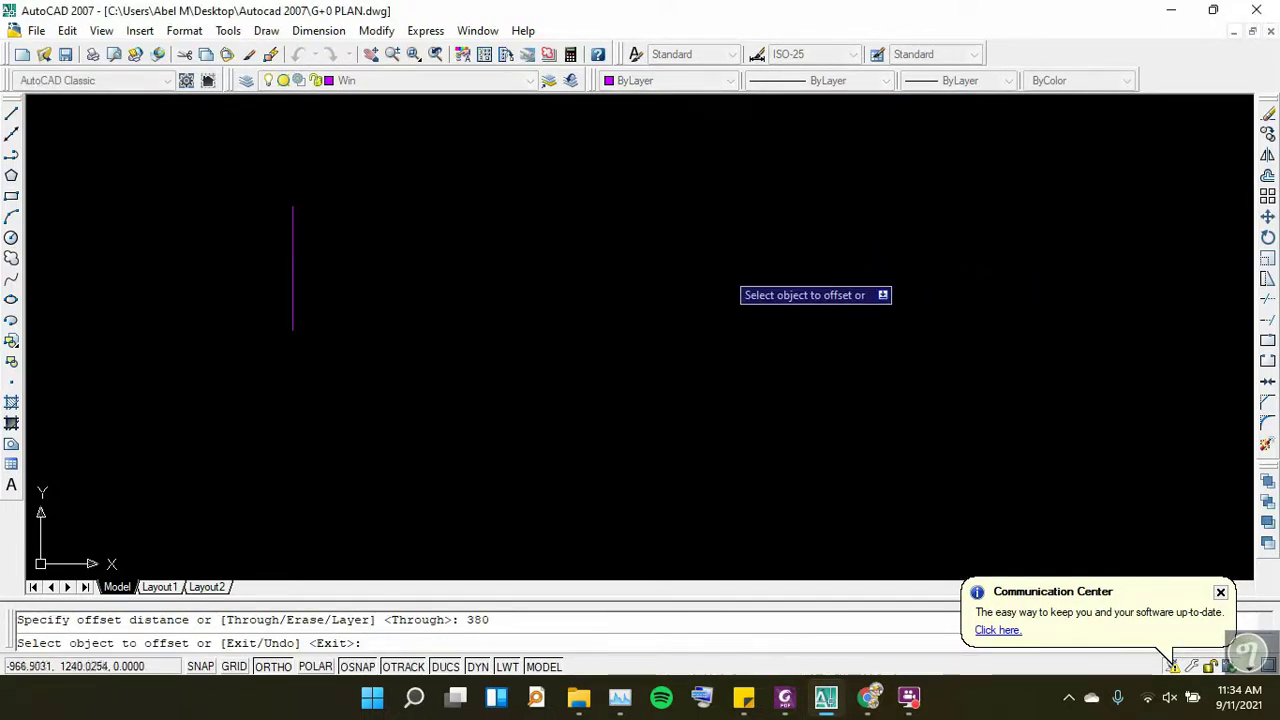
click(292, 262)
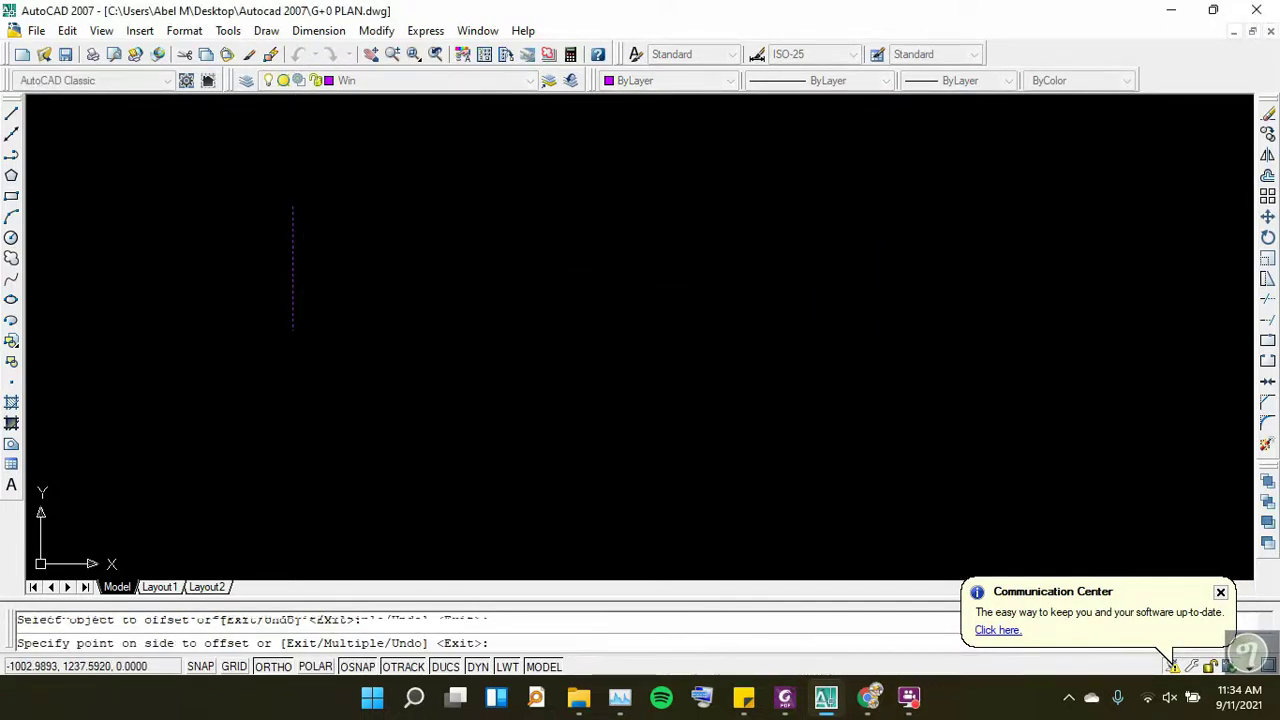
click(600, 278)
scroll(391, 266, down, 1)
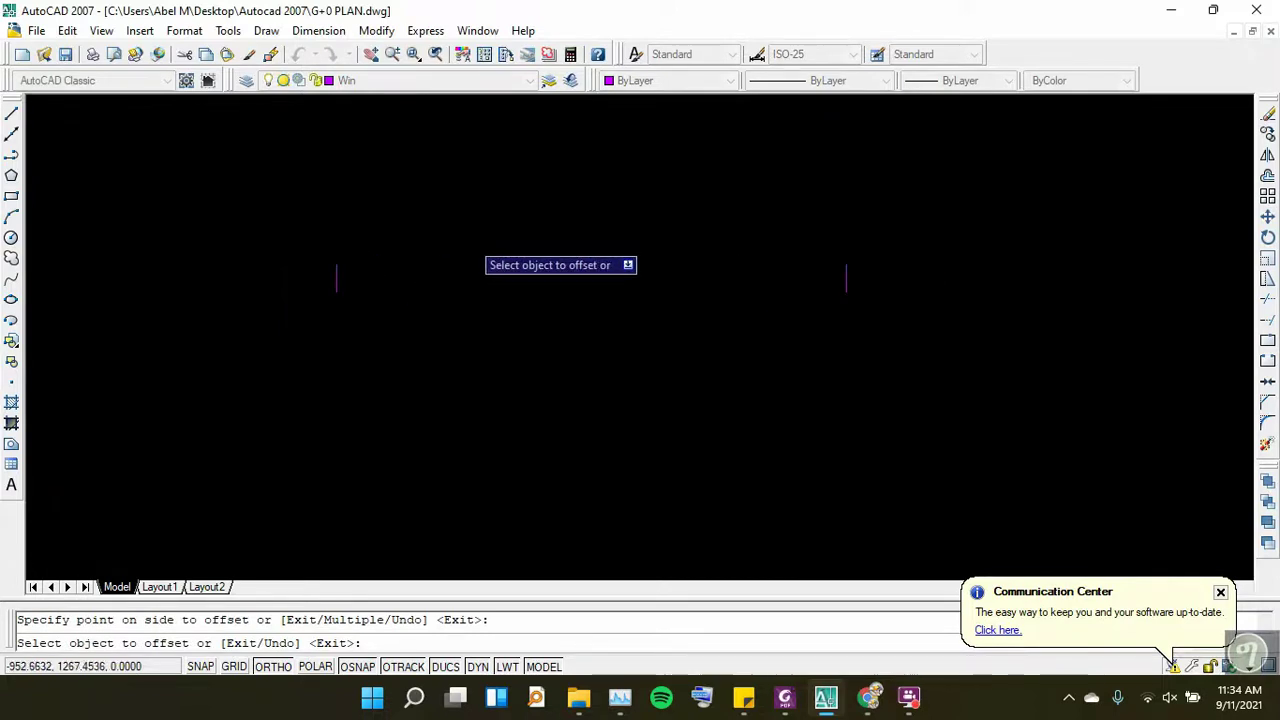
key(Escape)
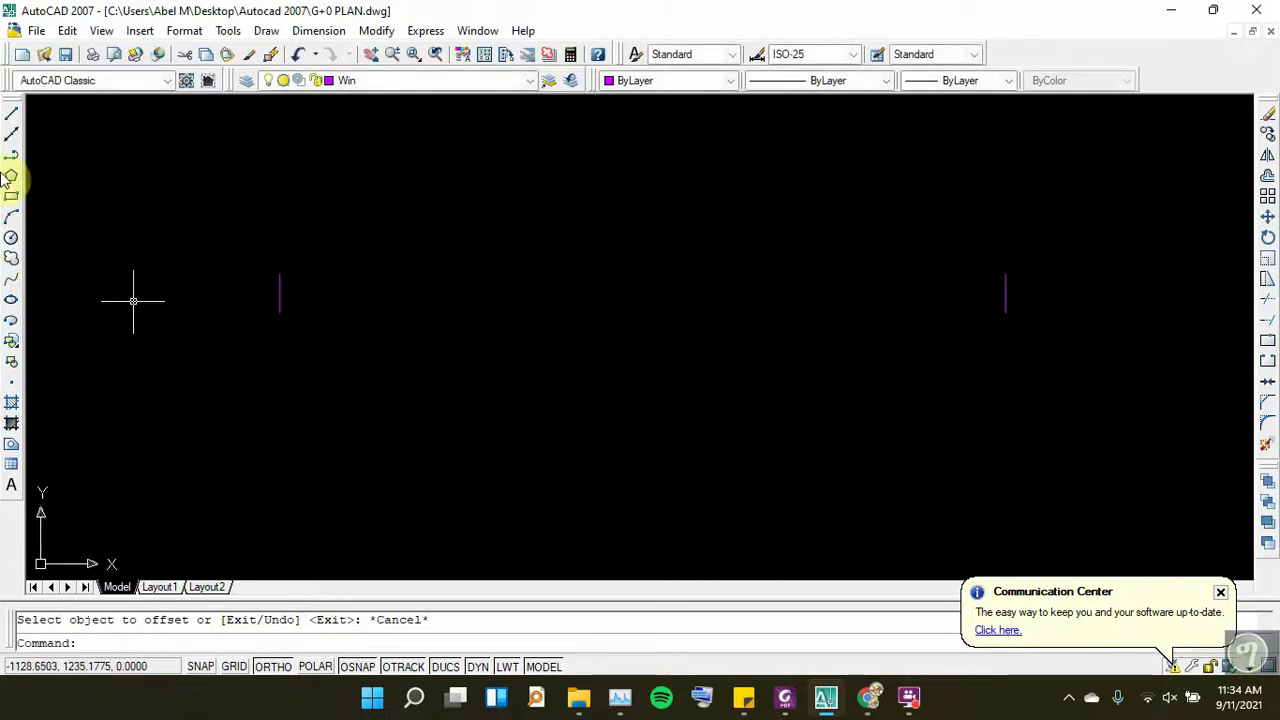
Draw a horizontal line joining the two vertical window lines
click(12, 118)
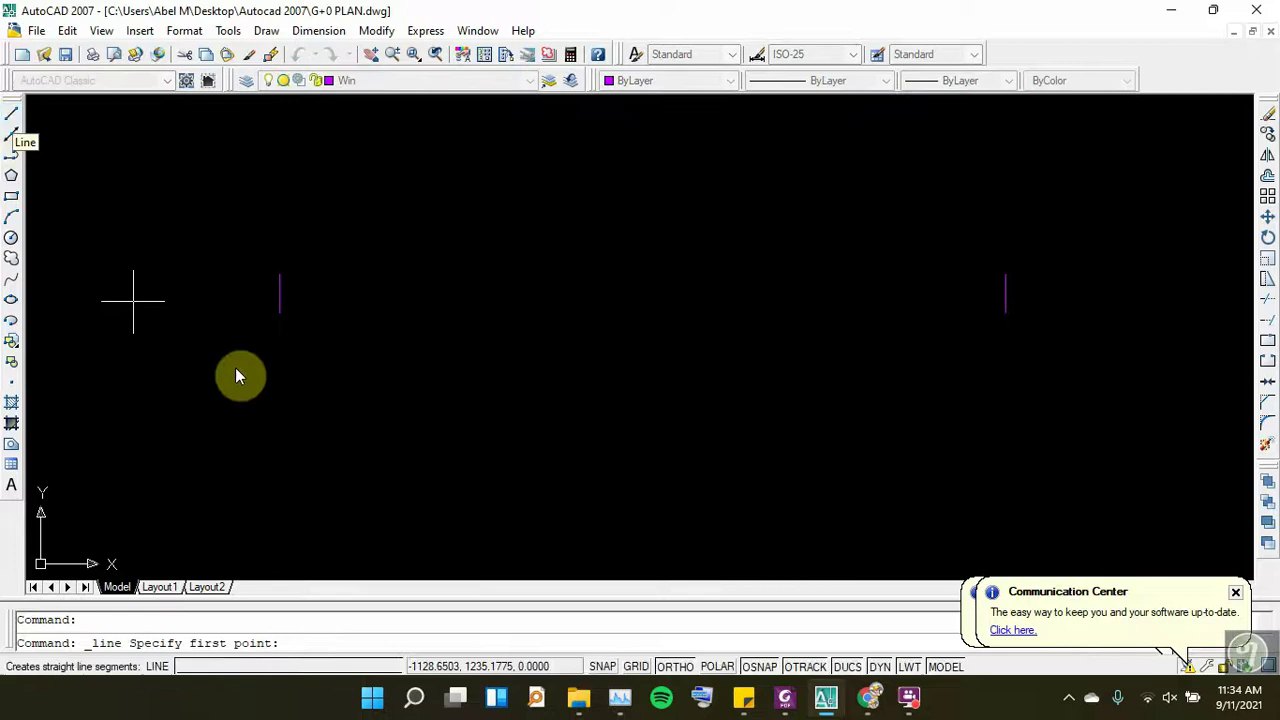
click(279, 295)
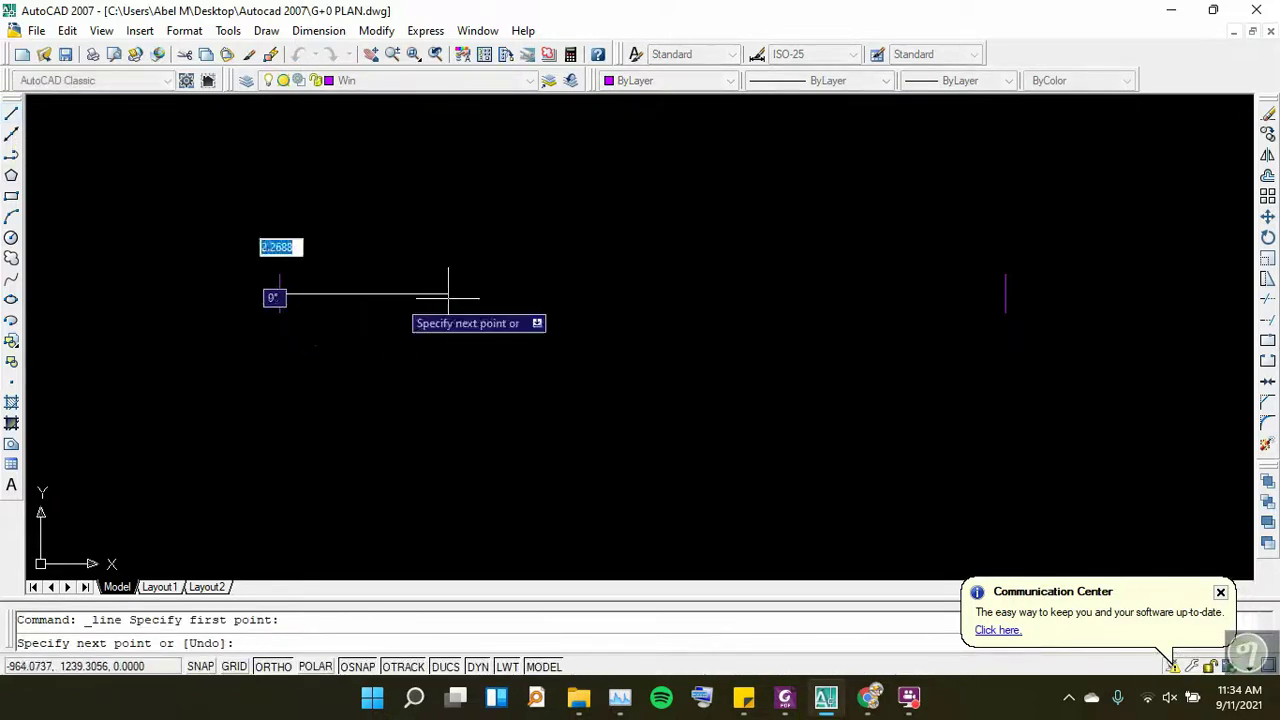
click(1006, 293)
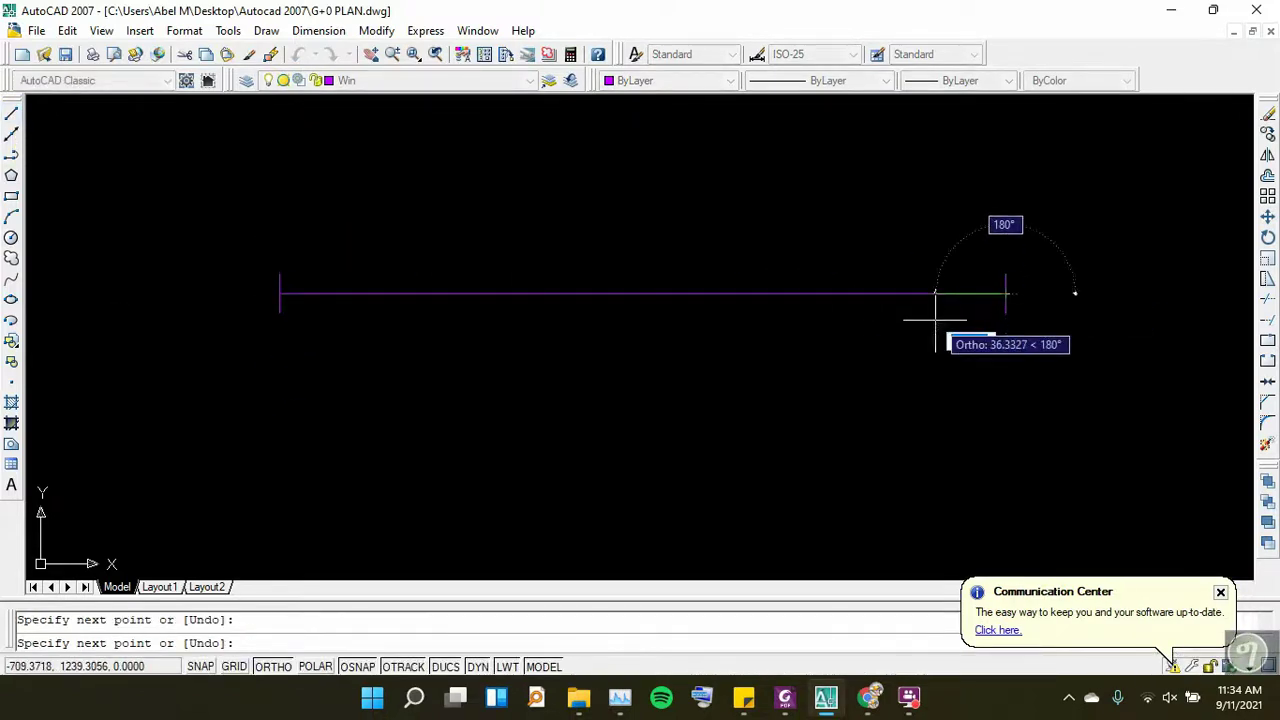
key(Return)
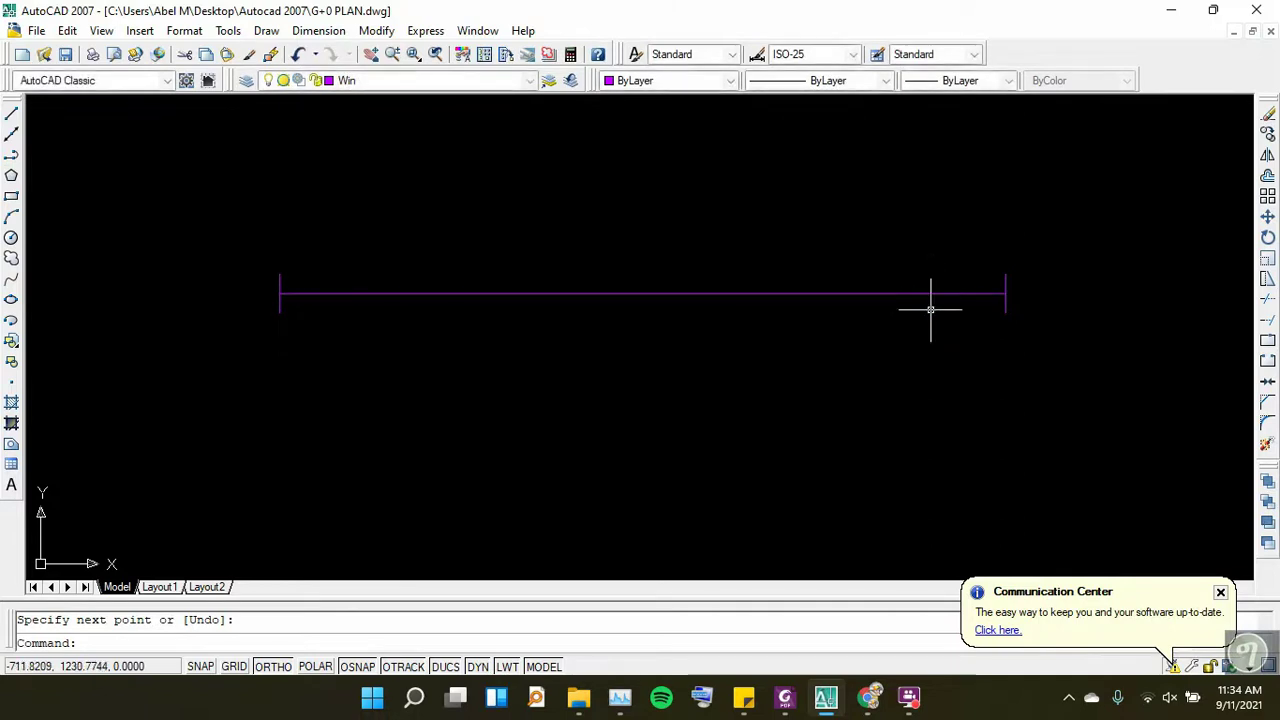
Offset the horizontal window line repeatedly at 2-unit spacing, above and below it
click(1267, 178)
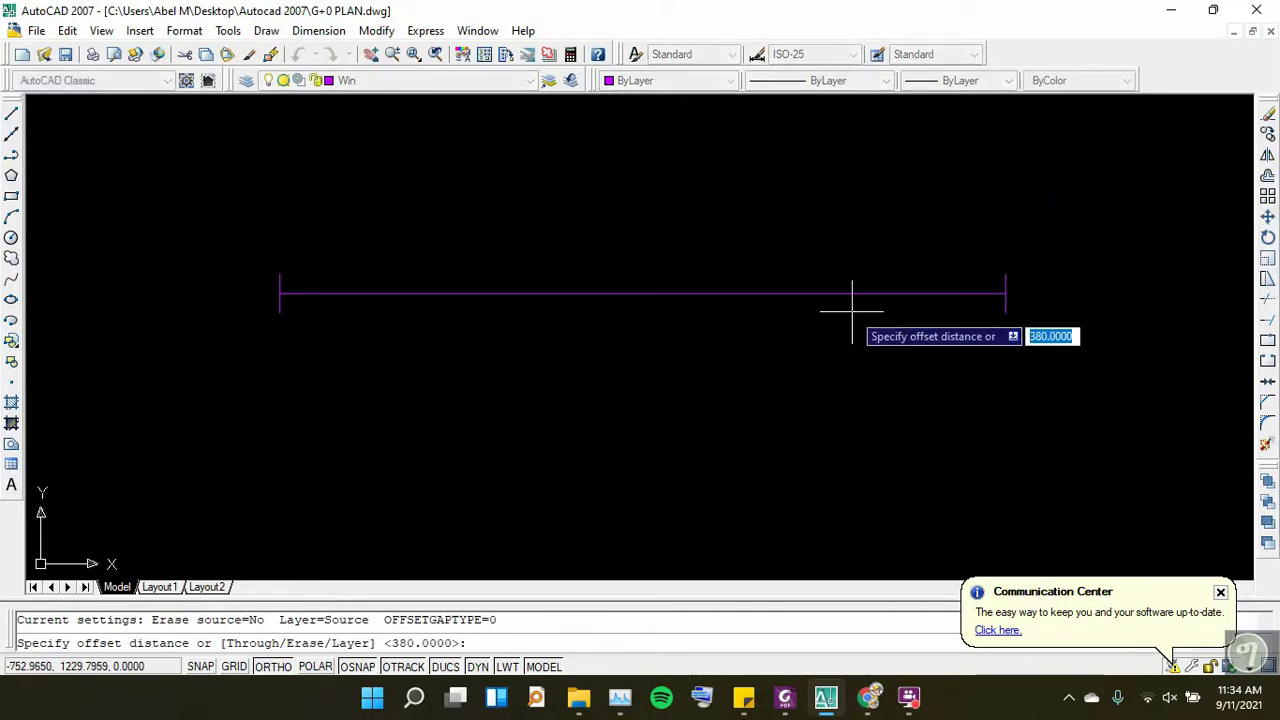
text(2)
key(Return)
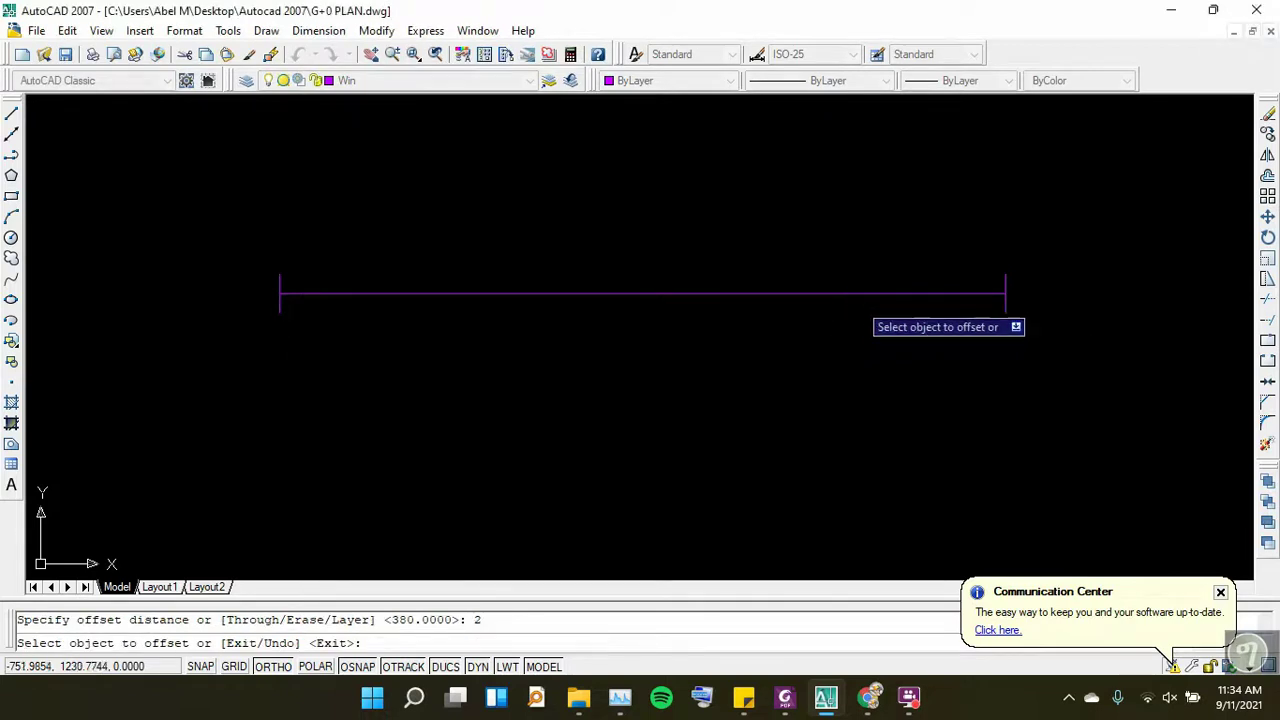
click(860, 292)
click(868, 287)
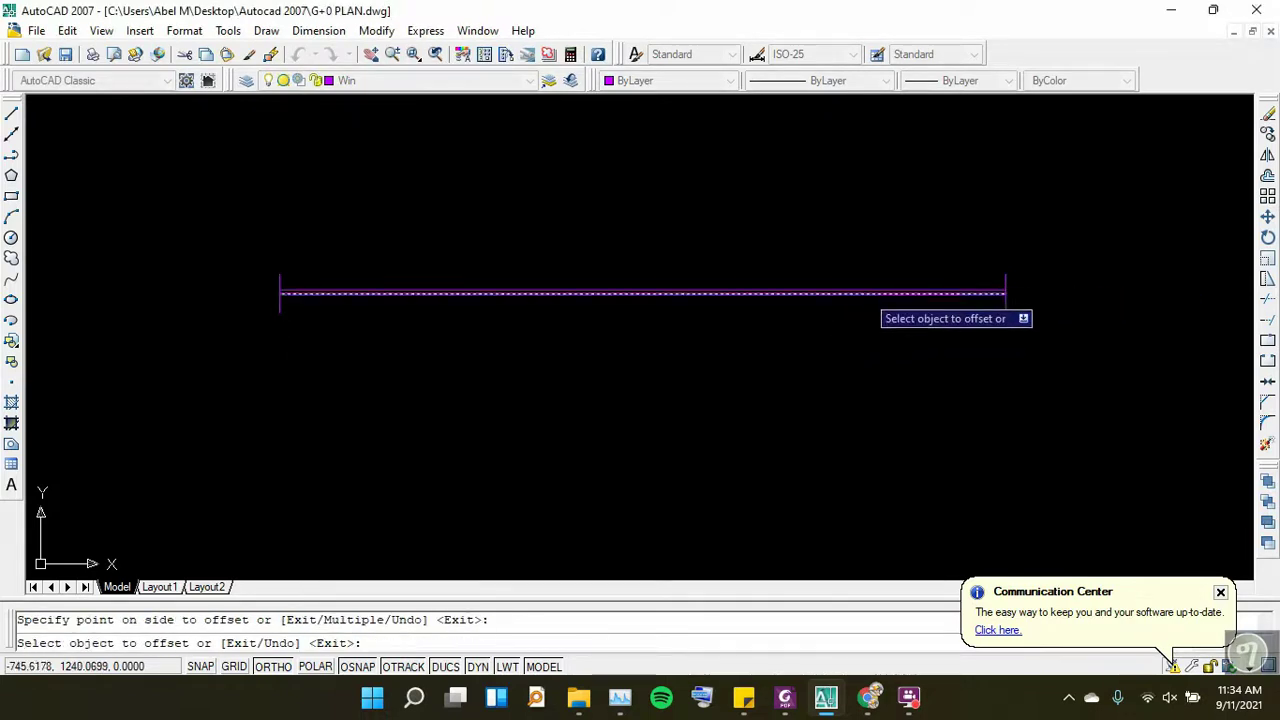
scroll(862, 293, up, 3)
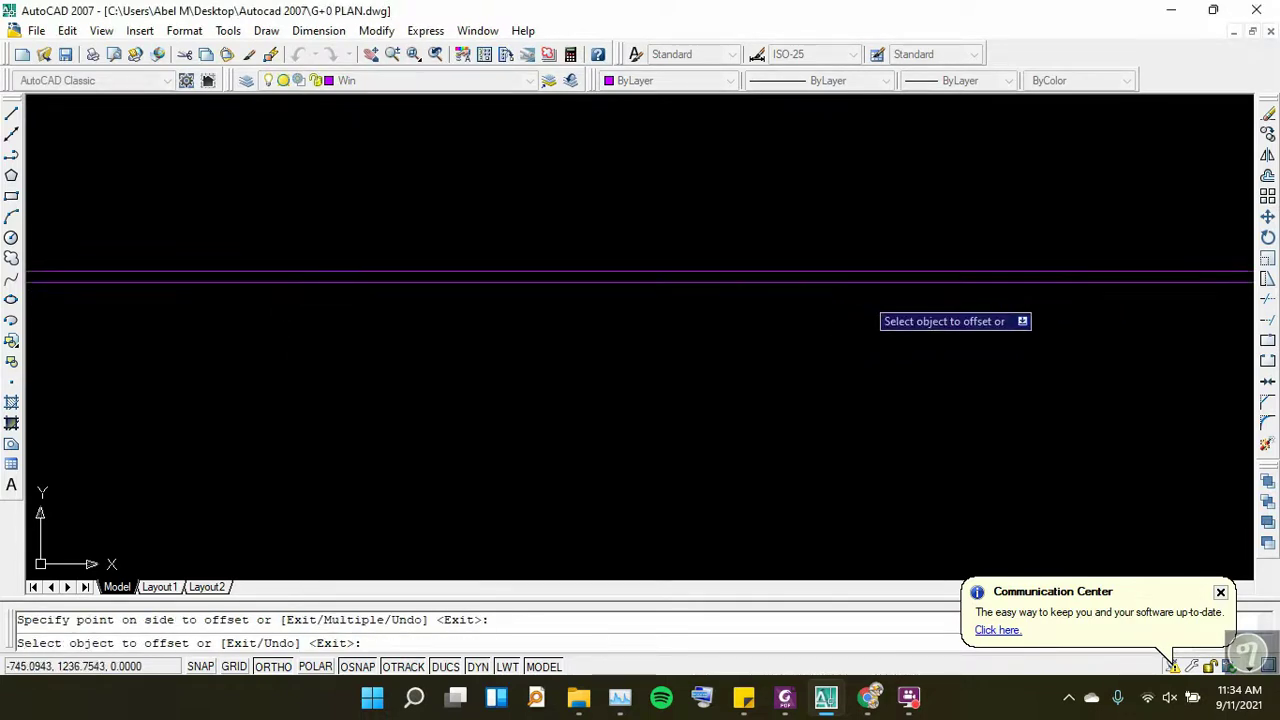
click(860, 282)
click(858, 305)
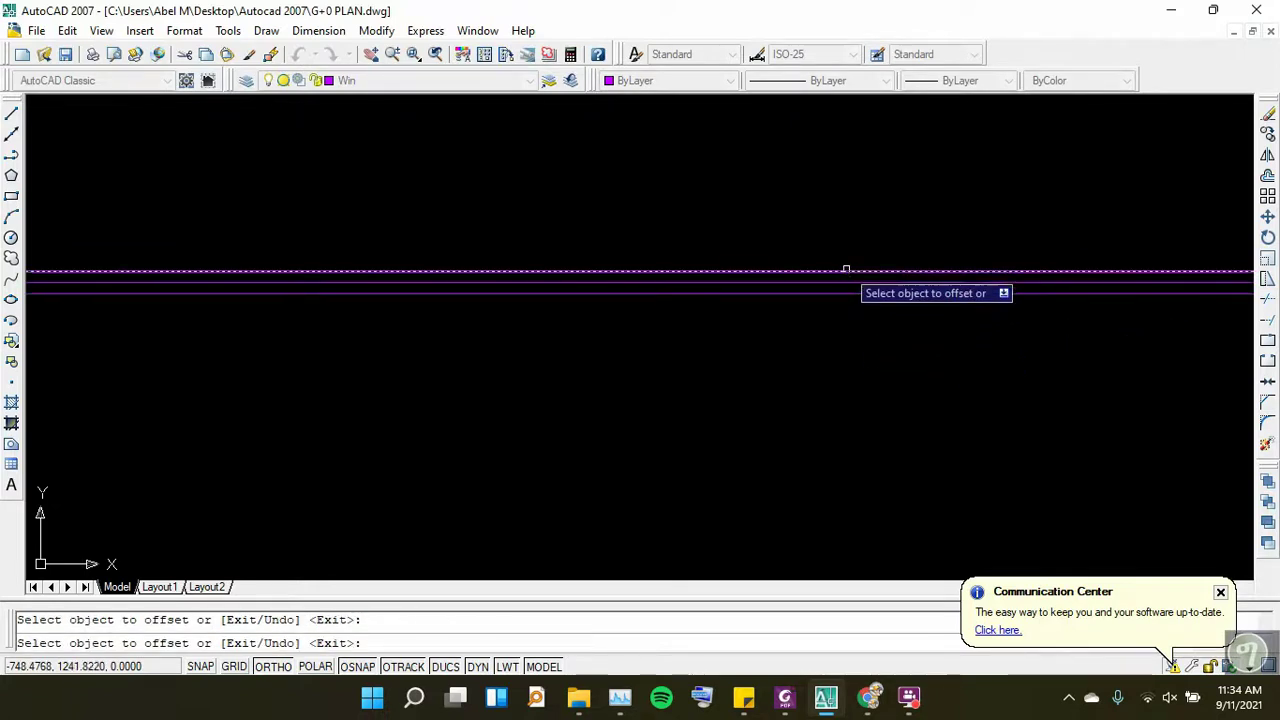
click(843, 271)
click(840, 265)
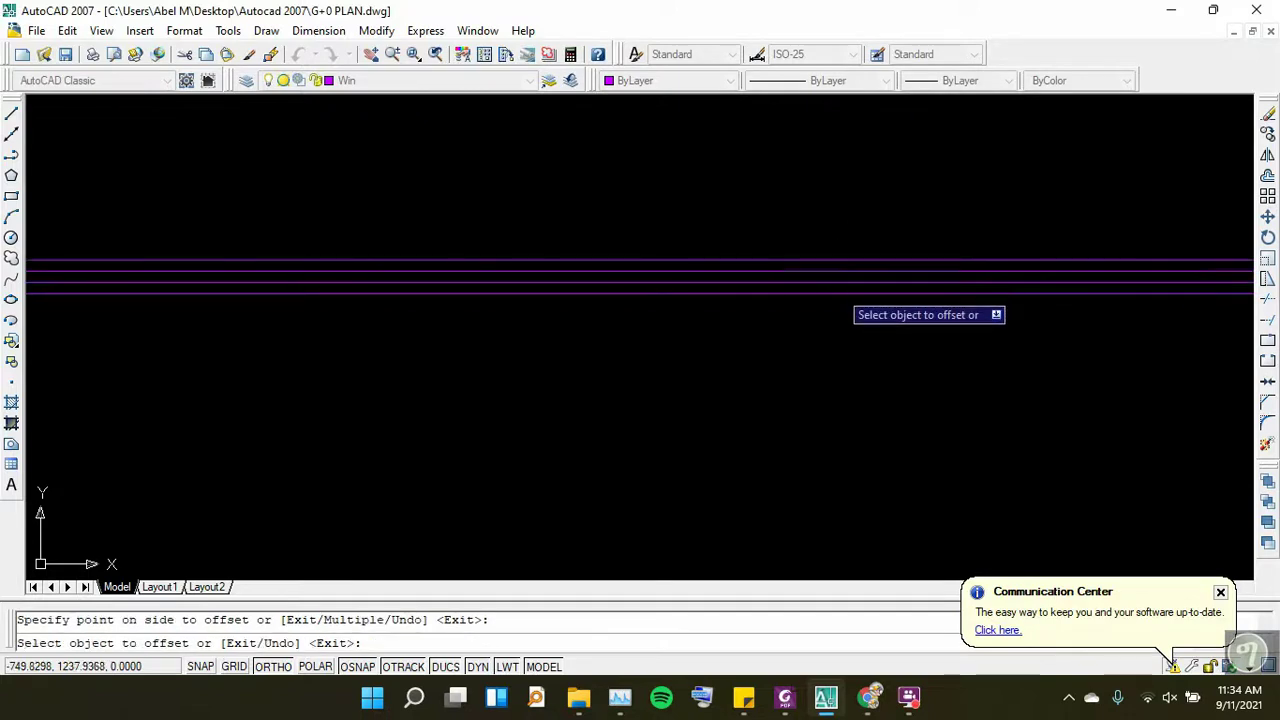
click(836, 293)
click(828, 318)
scroll(827, 332, down, 3)
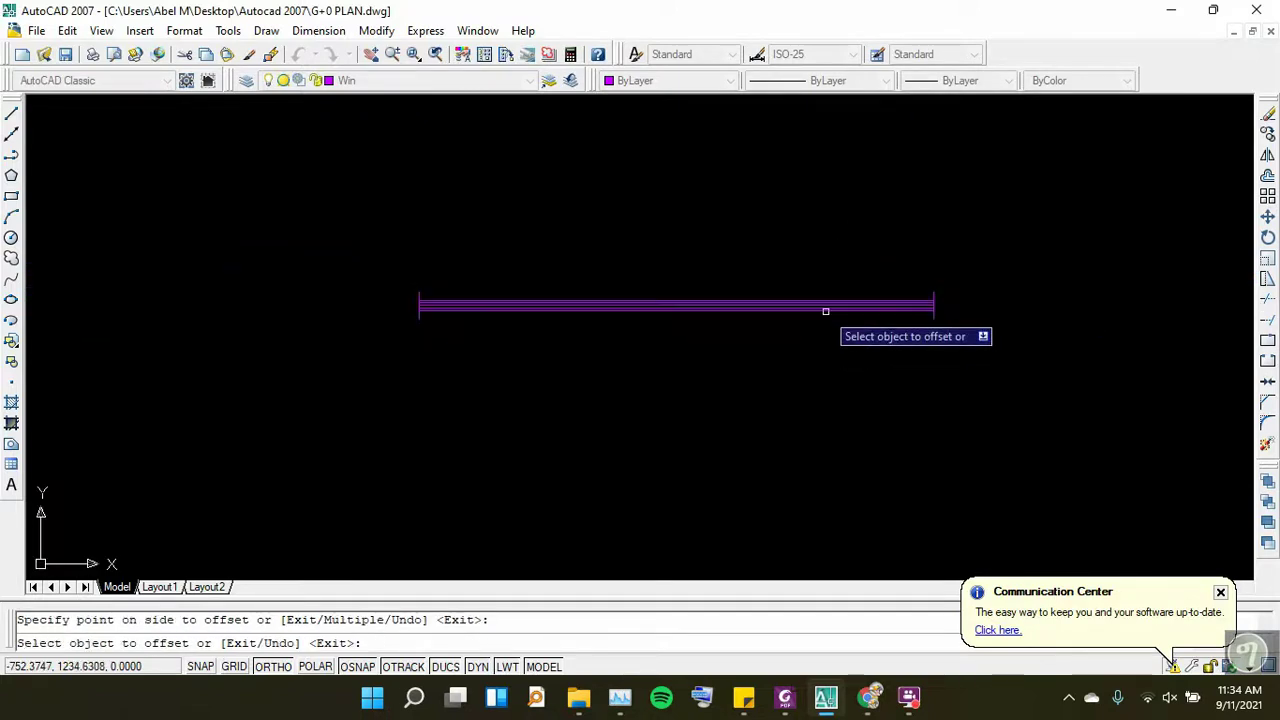
key(Escape)
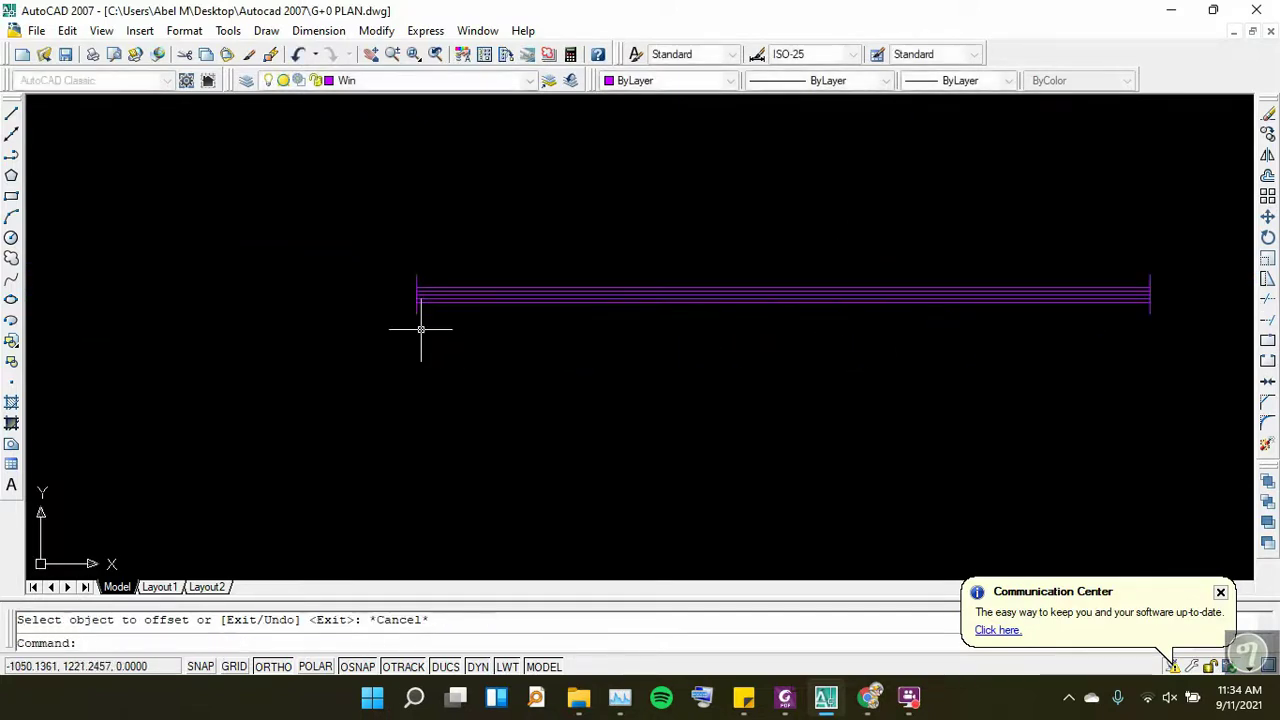
Draw a rectangle enclosing the offset window lines, then view the G+0 Sample PDF
click(11, 197)
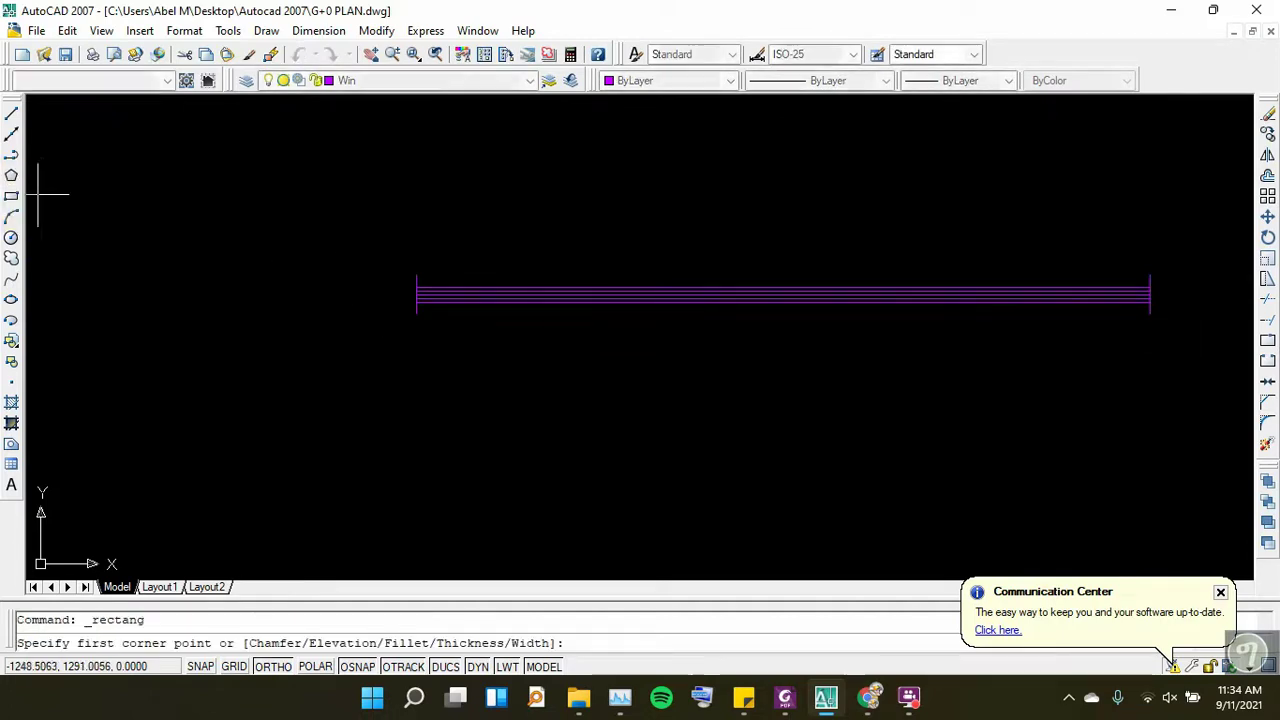
click(417, 277)
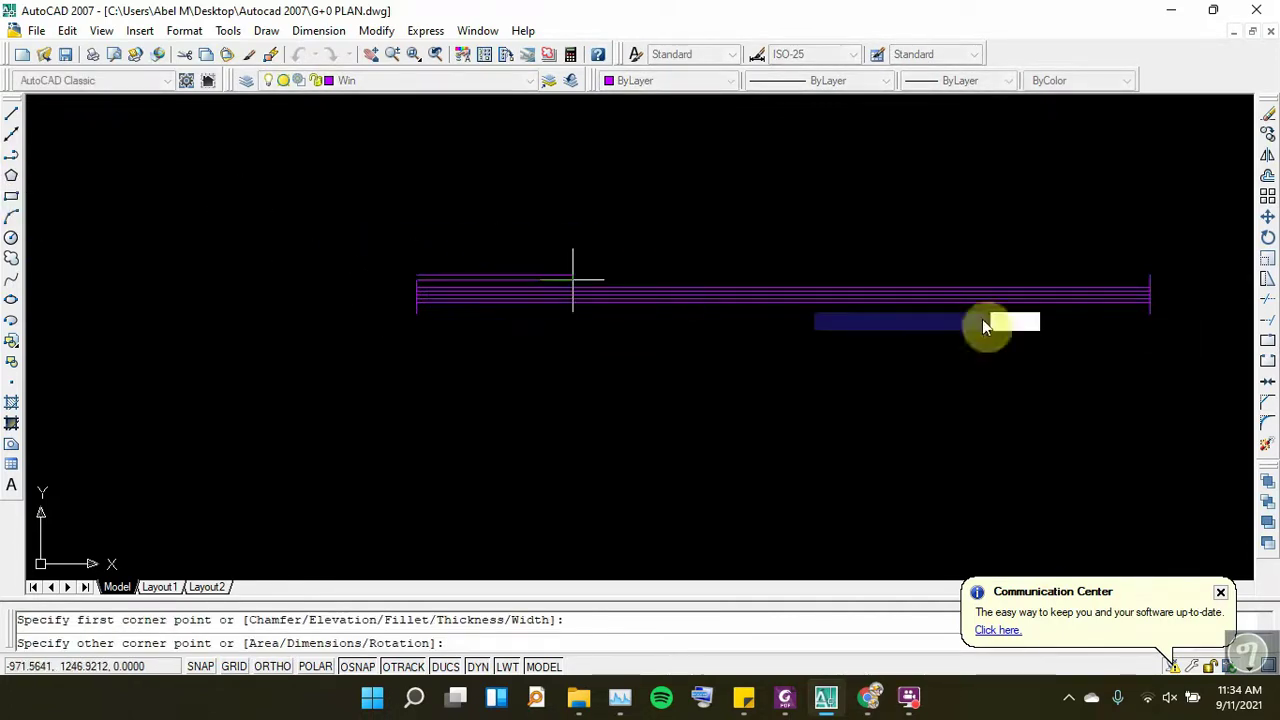
scroll(1200, 318, up, 2)
scroll(1104, 270, up, 2)
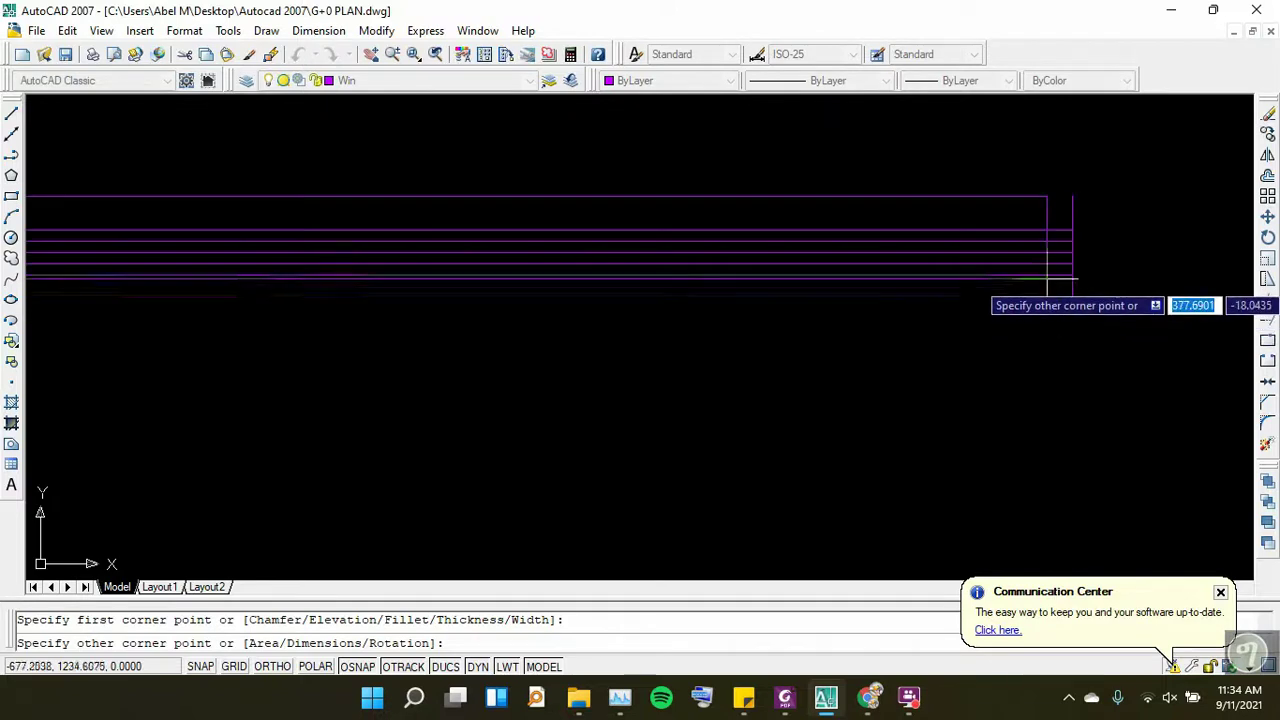
scroll(1075, 290, up, 2)
click(1082, 319)
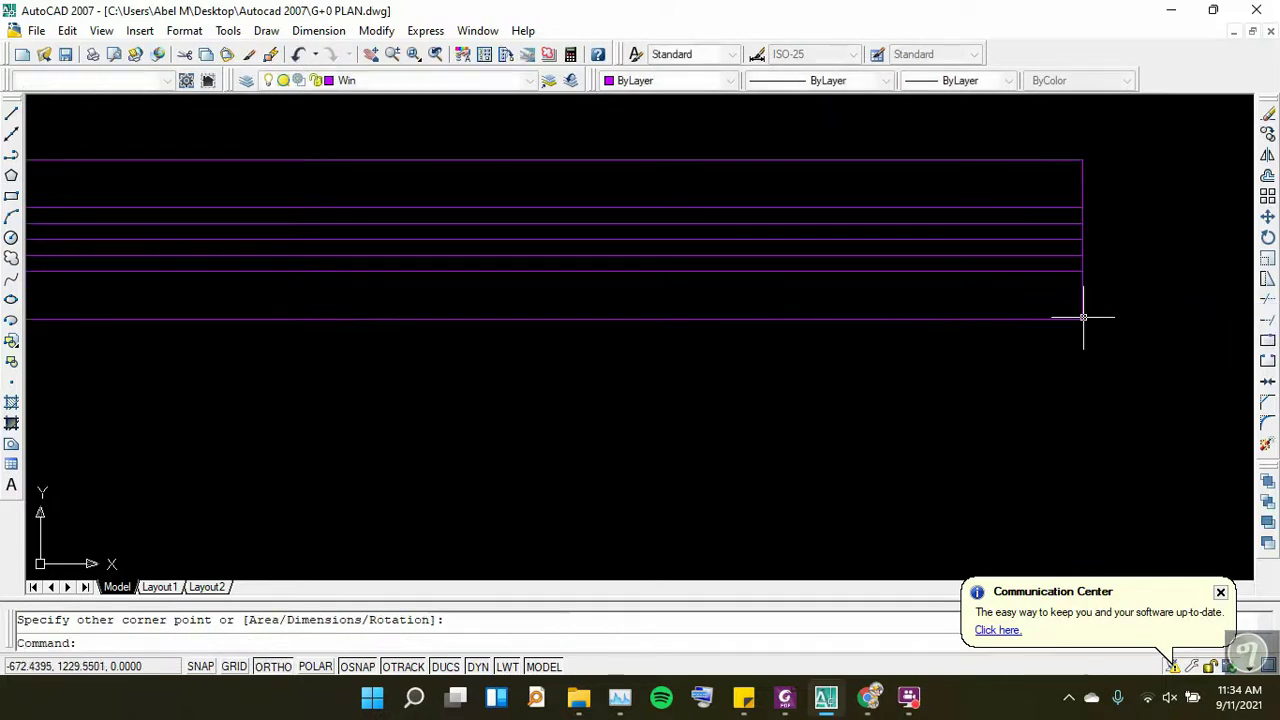
scroll(1054, 294, down, 5)
scroll(1049, 304, up, 1)
scroll(260, 232, down, 2)
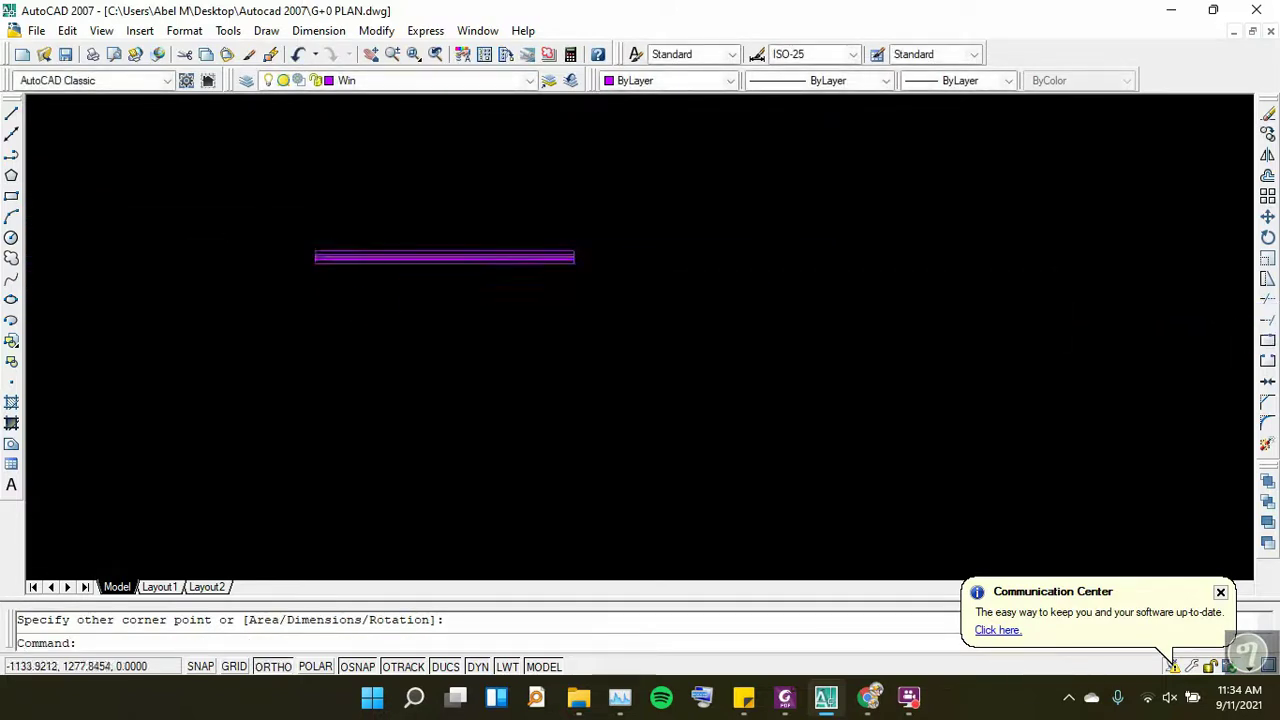
scroll(341, 231, down, 3)
scroll(601, 265, up, 5)
scroll(591, 266, up, 3)
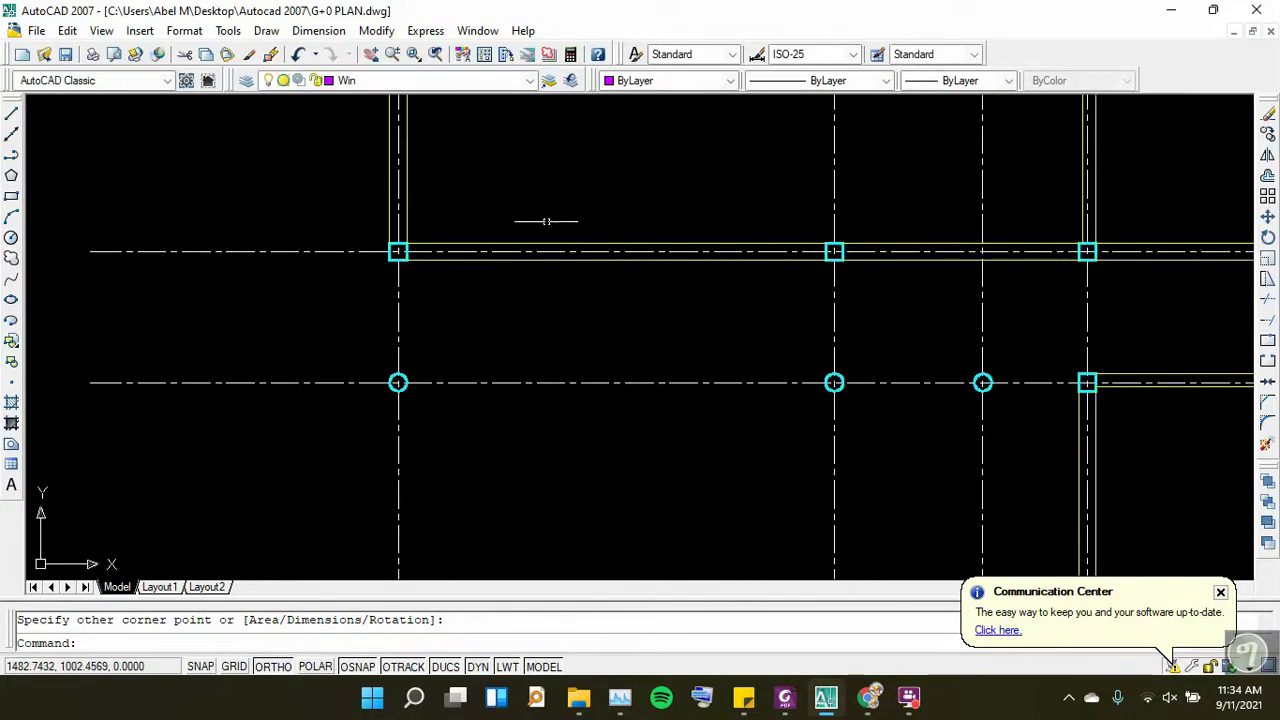
scroll(543, 220, up, 3)
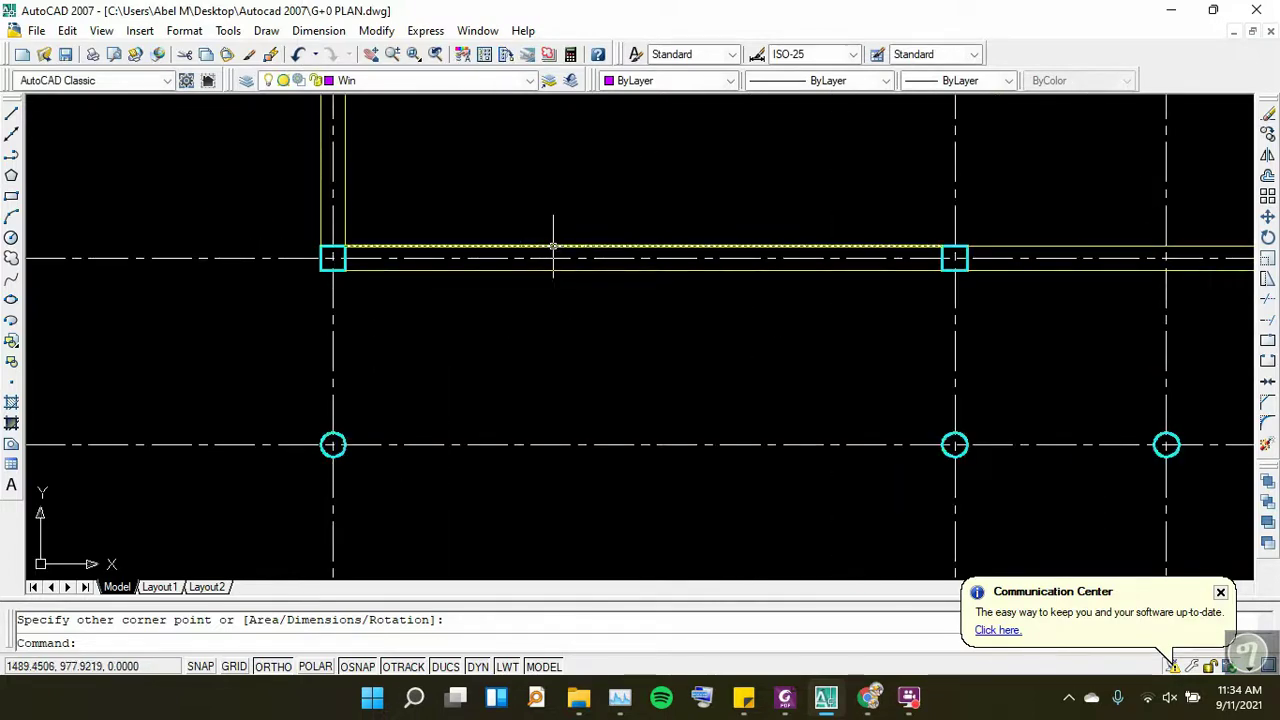
click(784, 697)
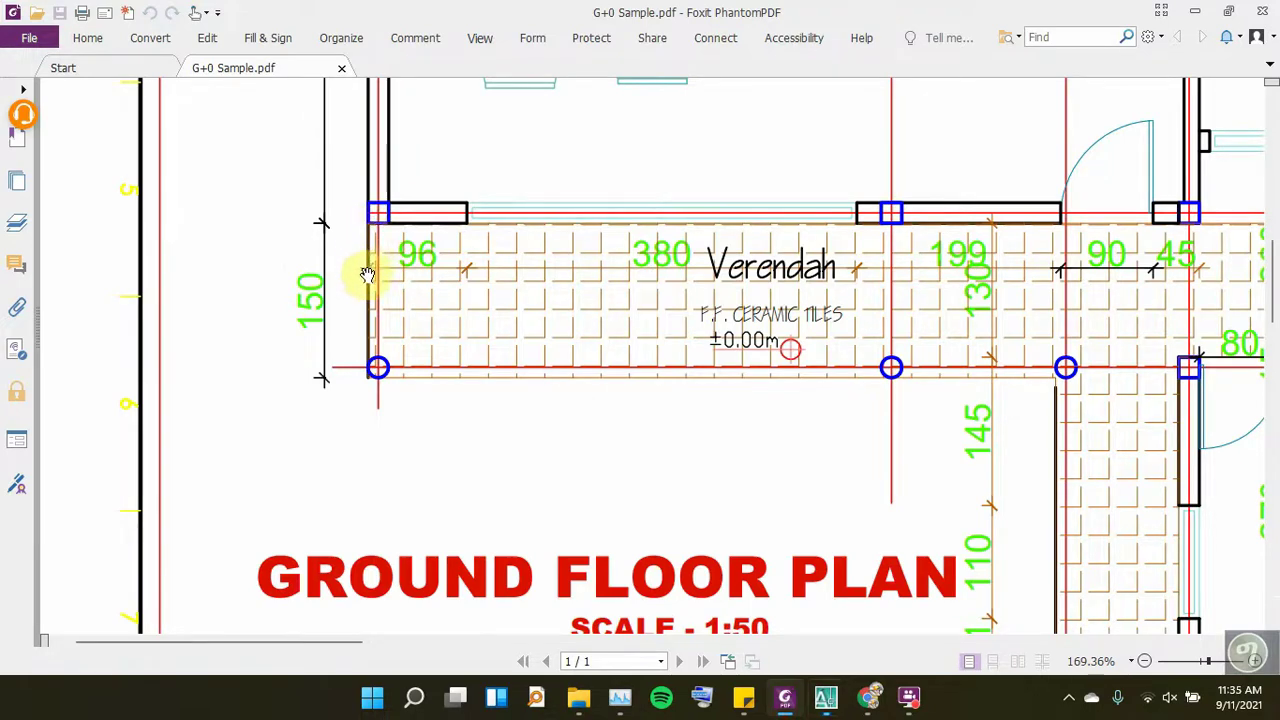
Draw a short polyline starting 96 units from the corner column along the front wall
click(1196, 12)
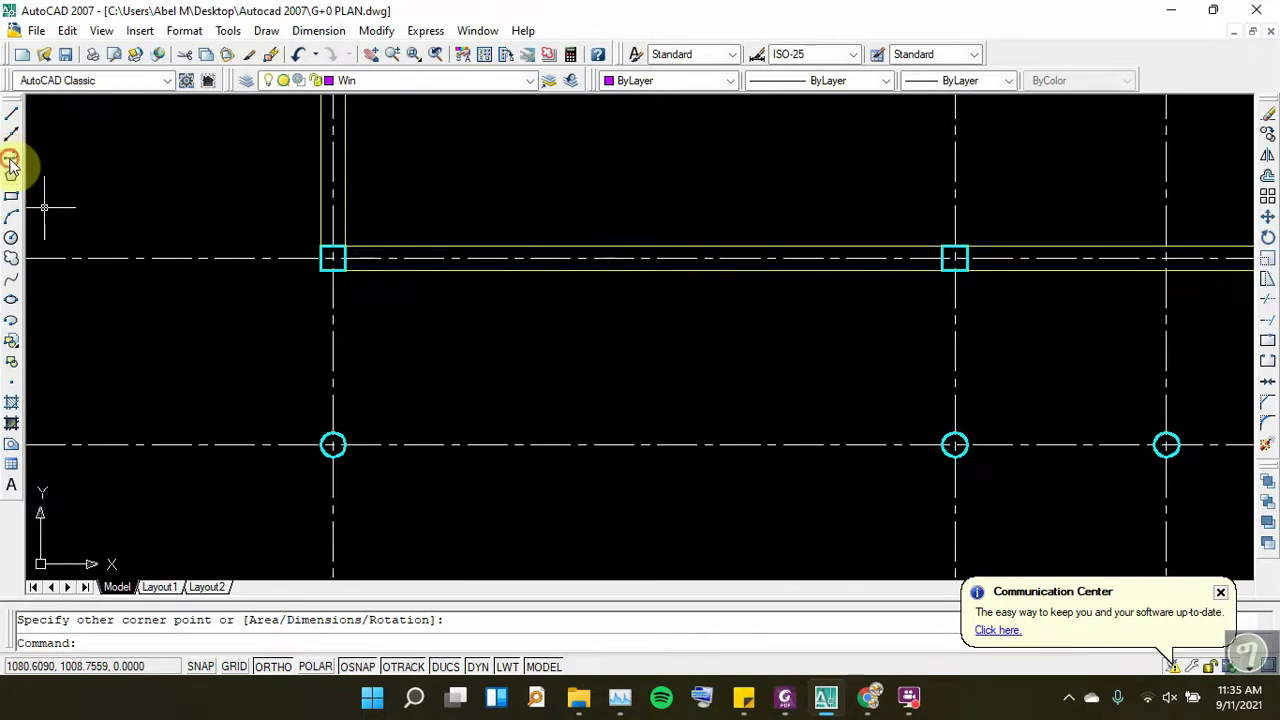
click(11, 157)
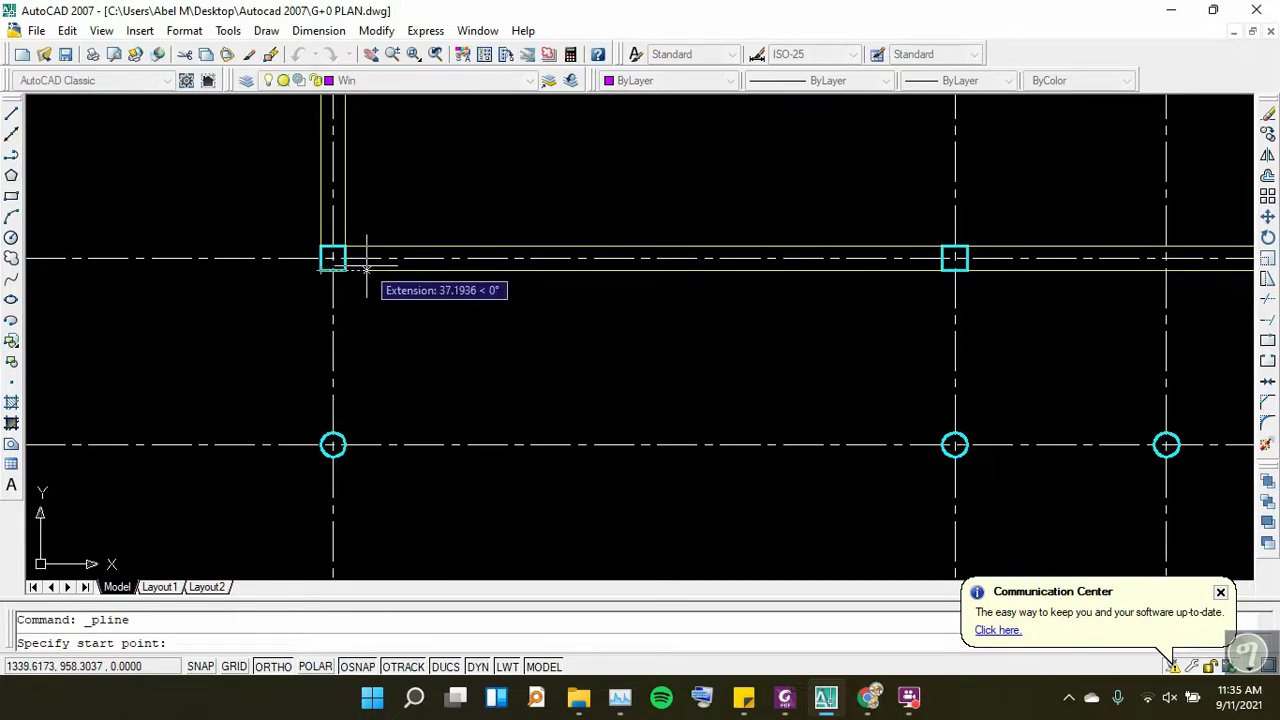
text(96)
key(Return)
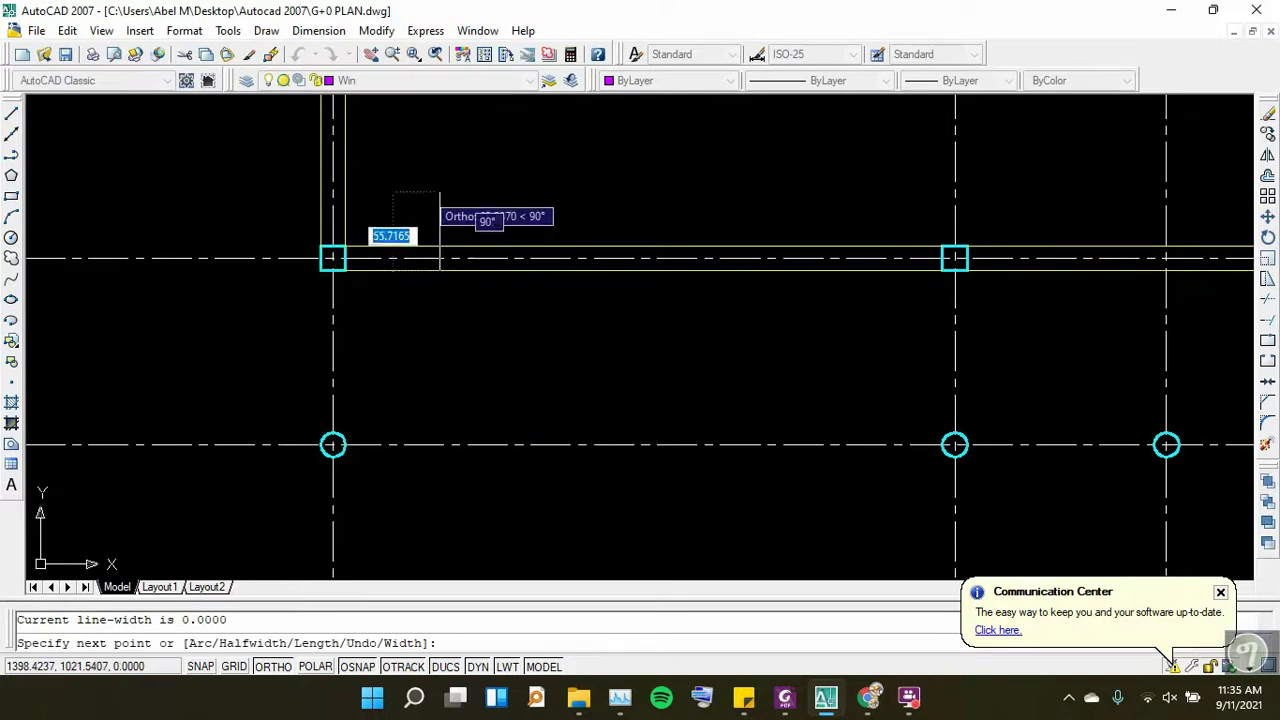
click(425, 191)
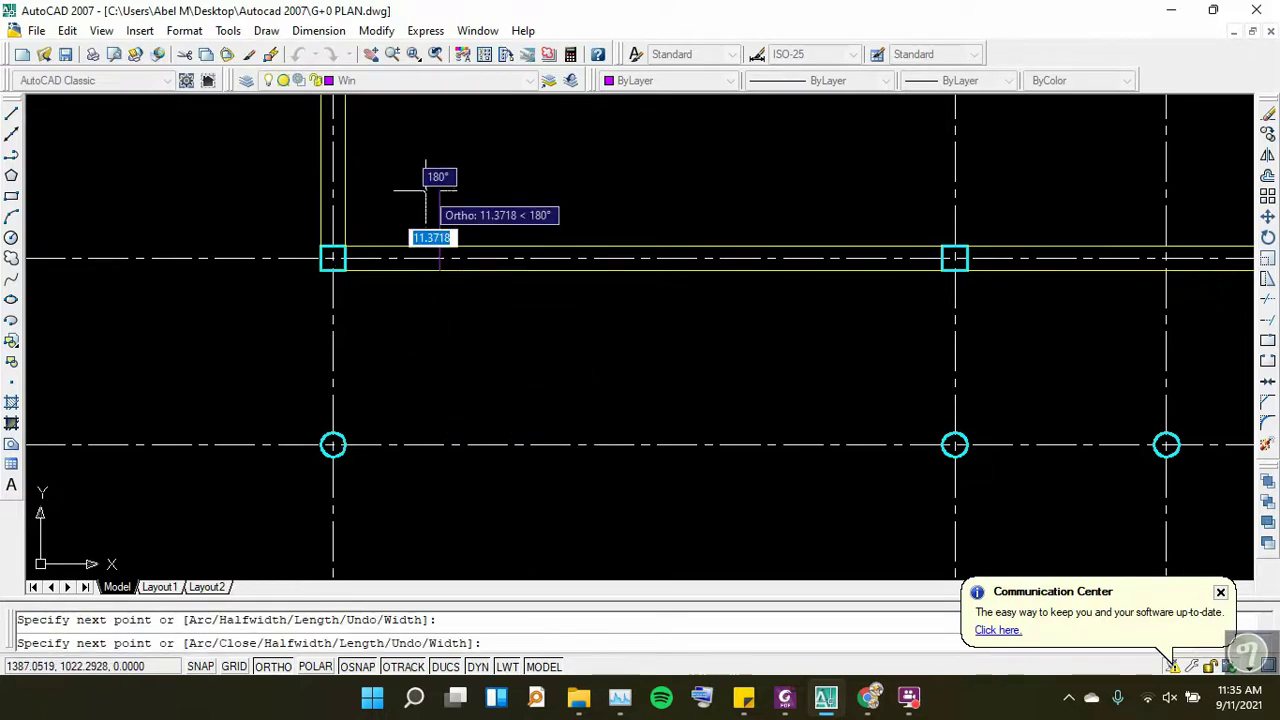
right_click(451, 202)
click(470, 216)
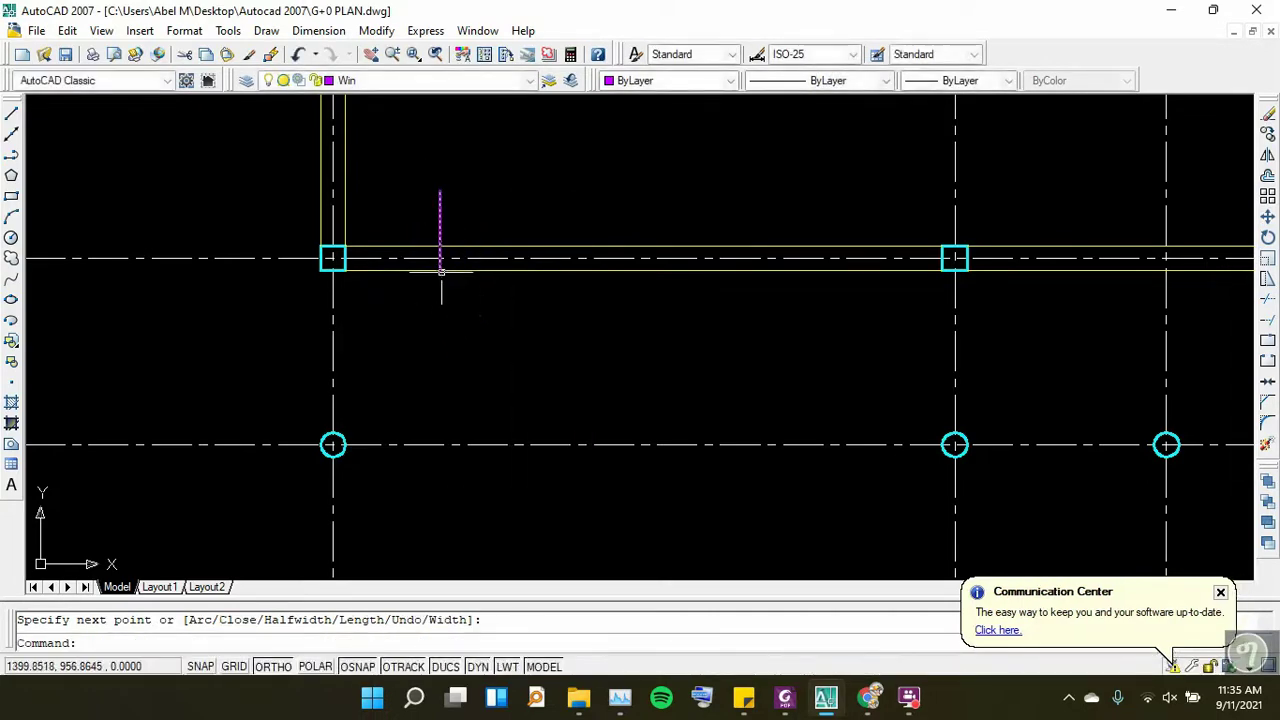
scroll(622, 361, down, 5)
scroll(457, 314, down, 2)
Move the window line set into the top wall opening, 96 units from the column
scroll(380, 329, up, 3)
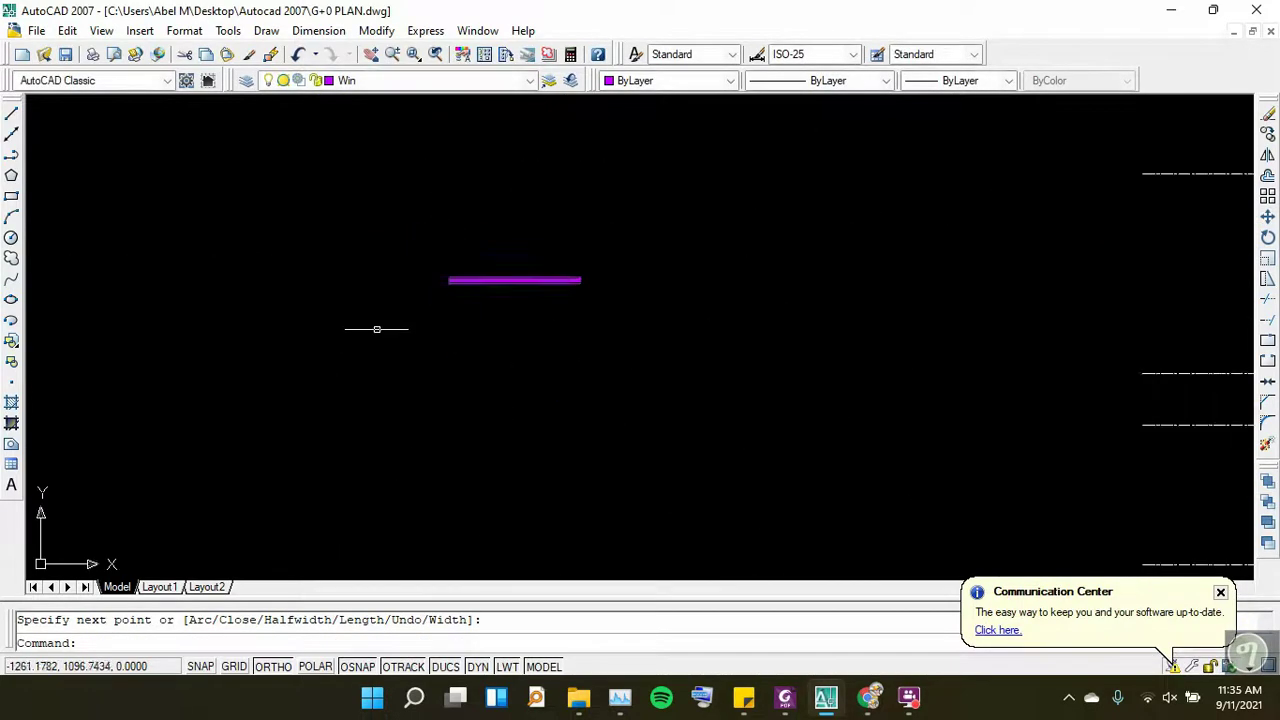
scroll(470, 264, up, 3)
click(1112, 188)
click(458, 322)
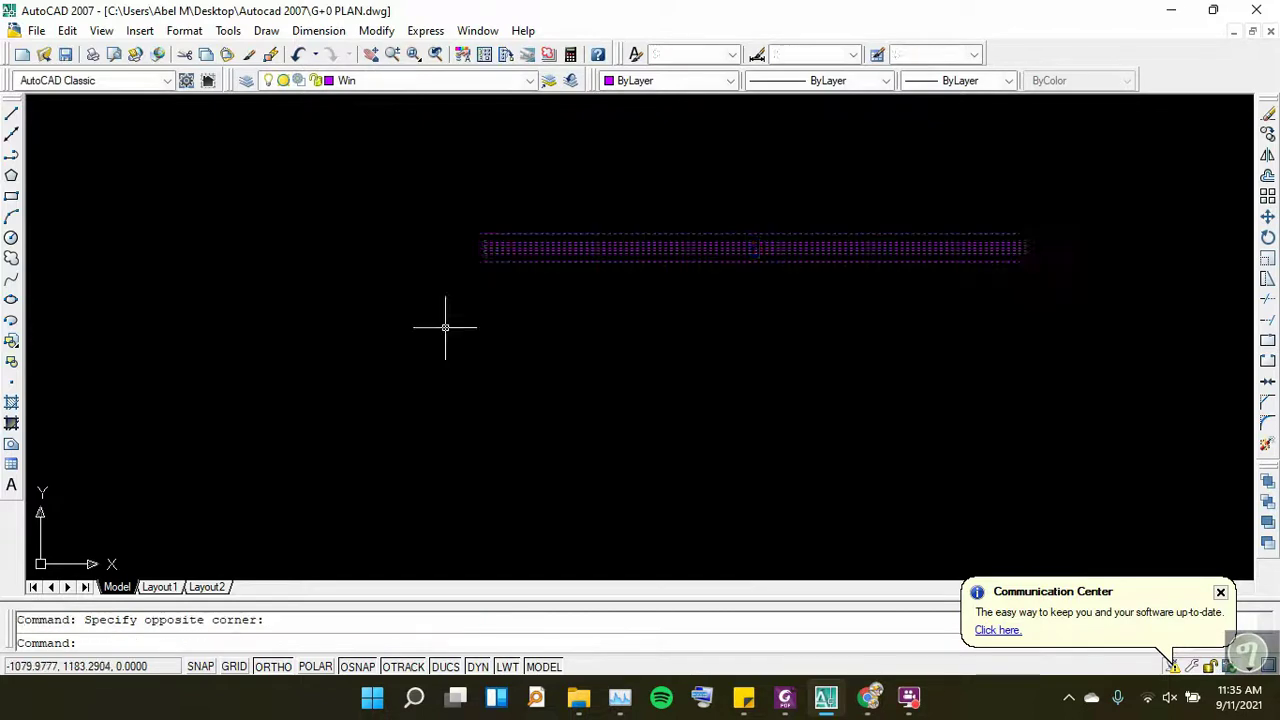
click(1267, 220)
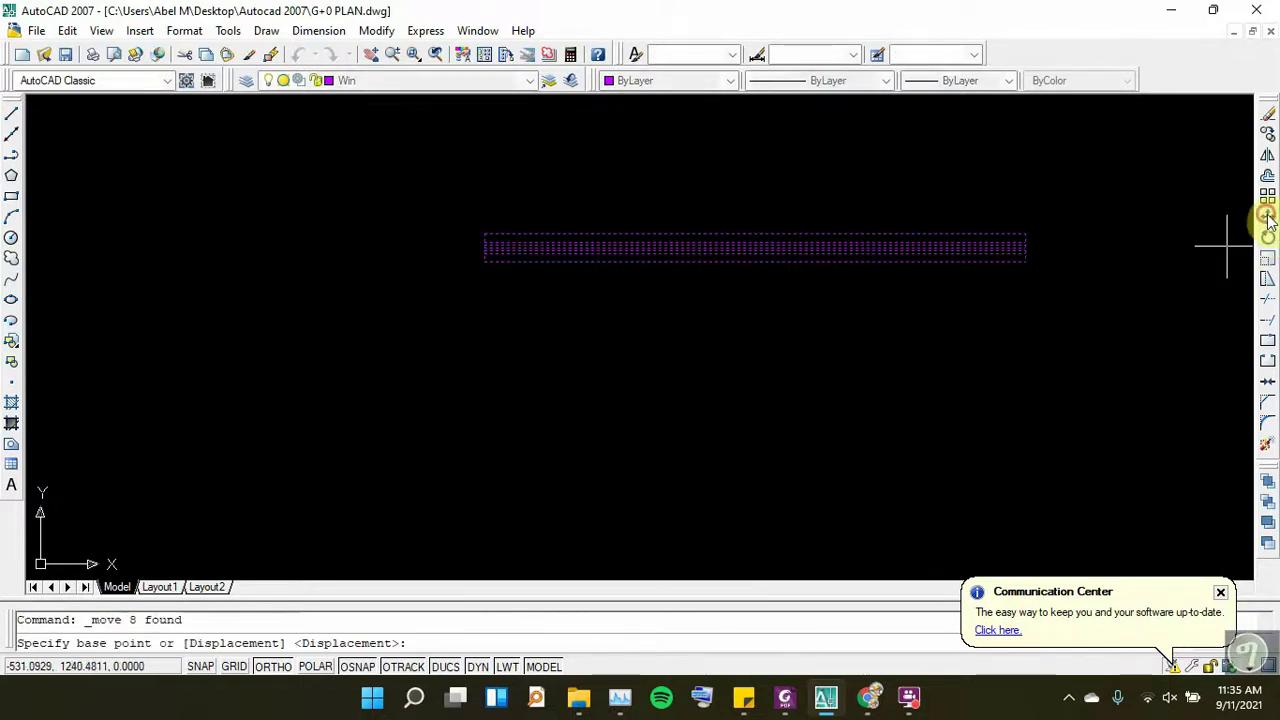
scroll(475, 227, up, 4)
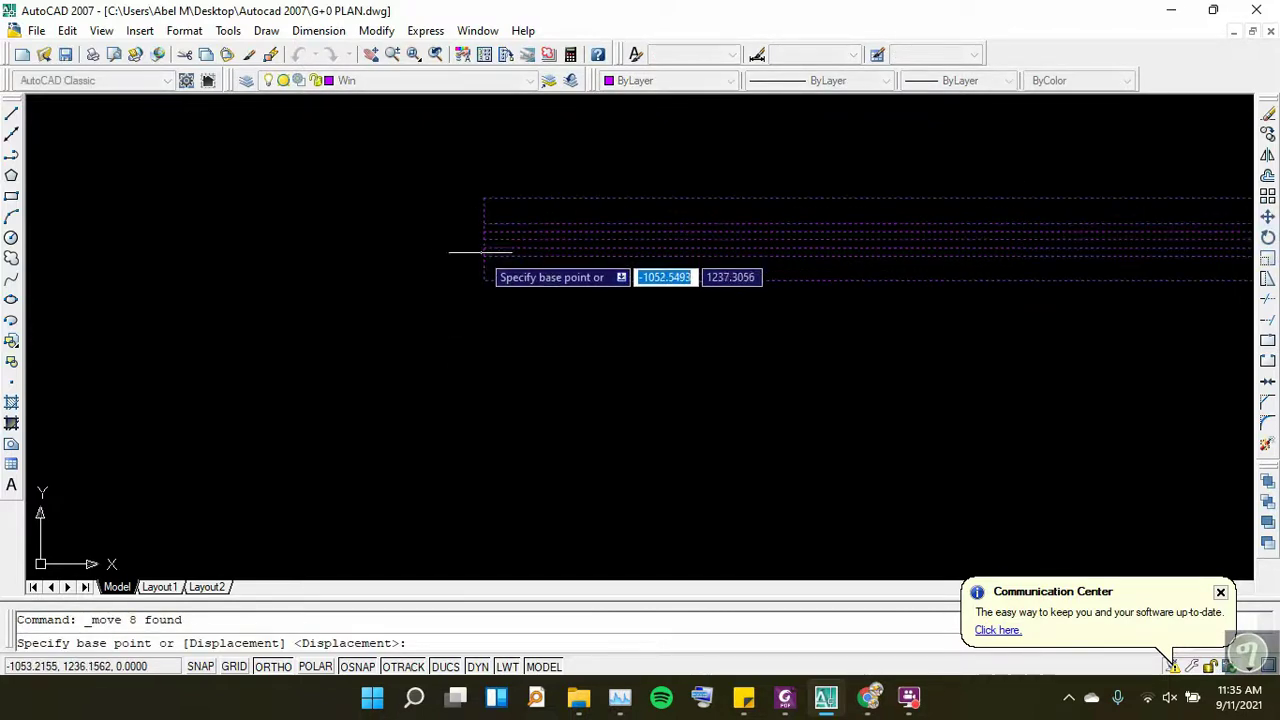
scroll(455, 255, up, 2)
click(482, 290)
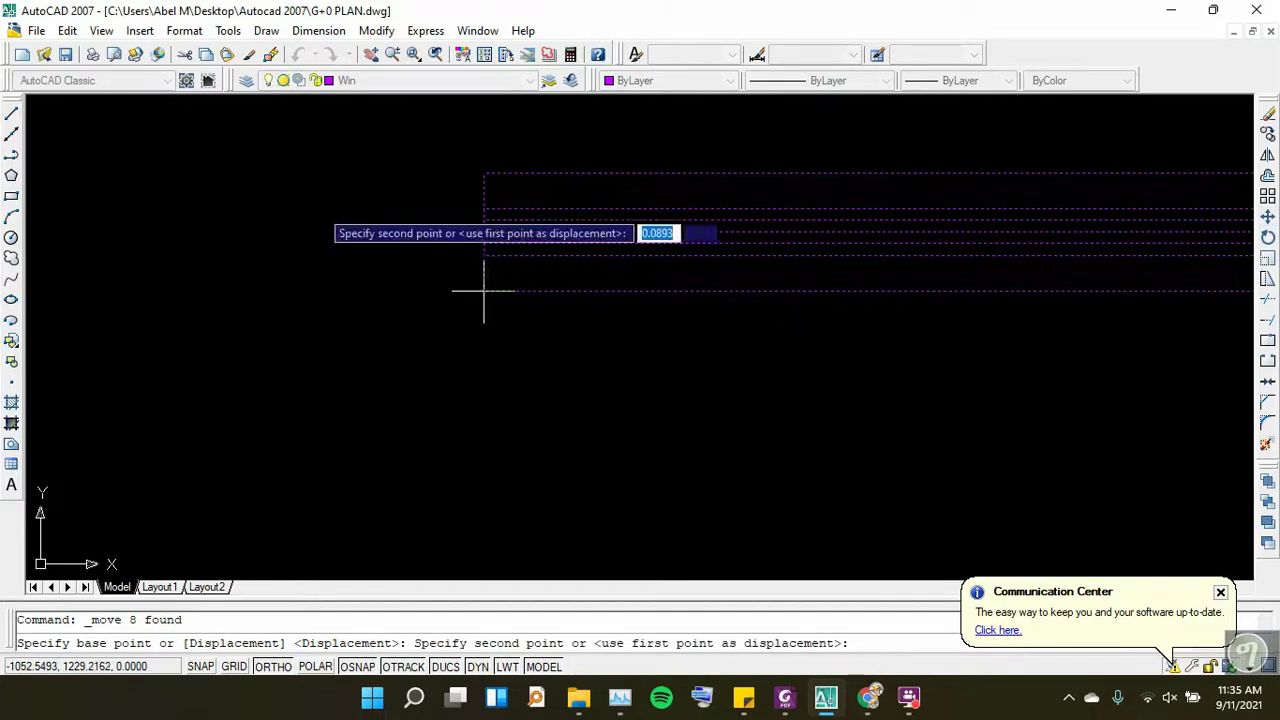
click(280, 663)
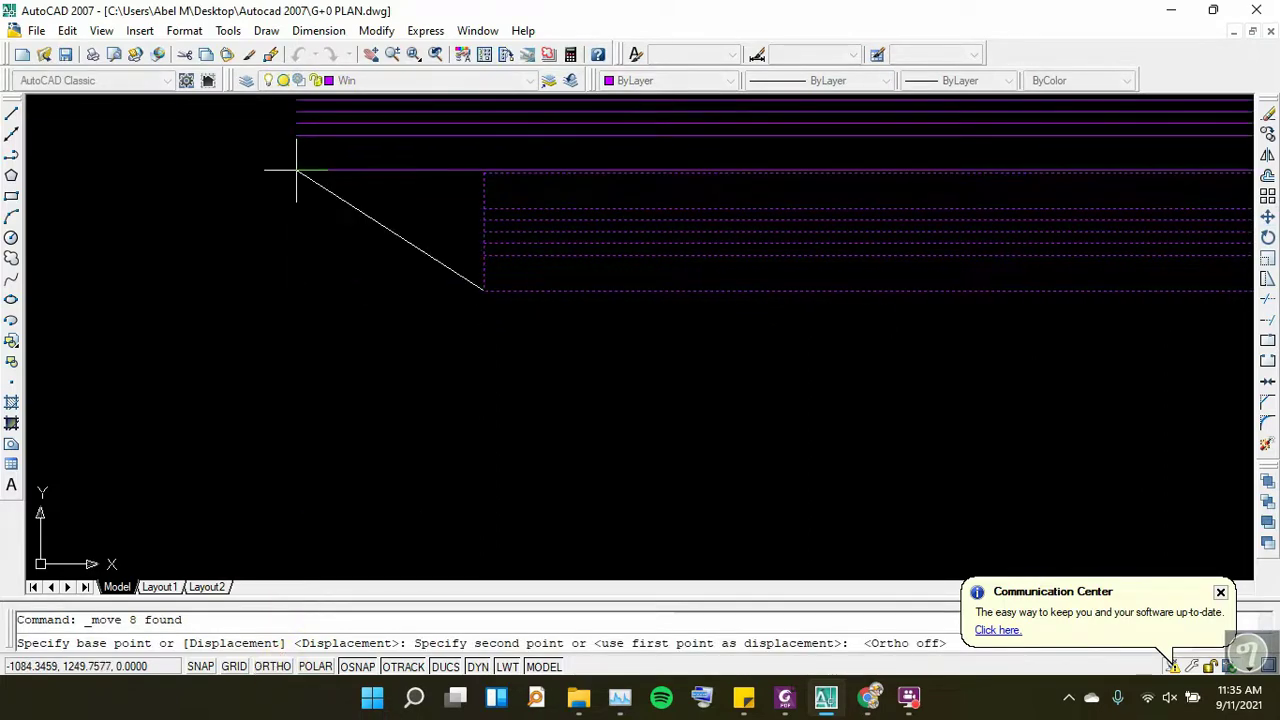
scroll(240, 210, down, 2)
scroll(250, 200, down, 2)
scroll(258, 195, down, 2)
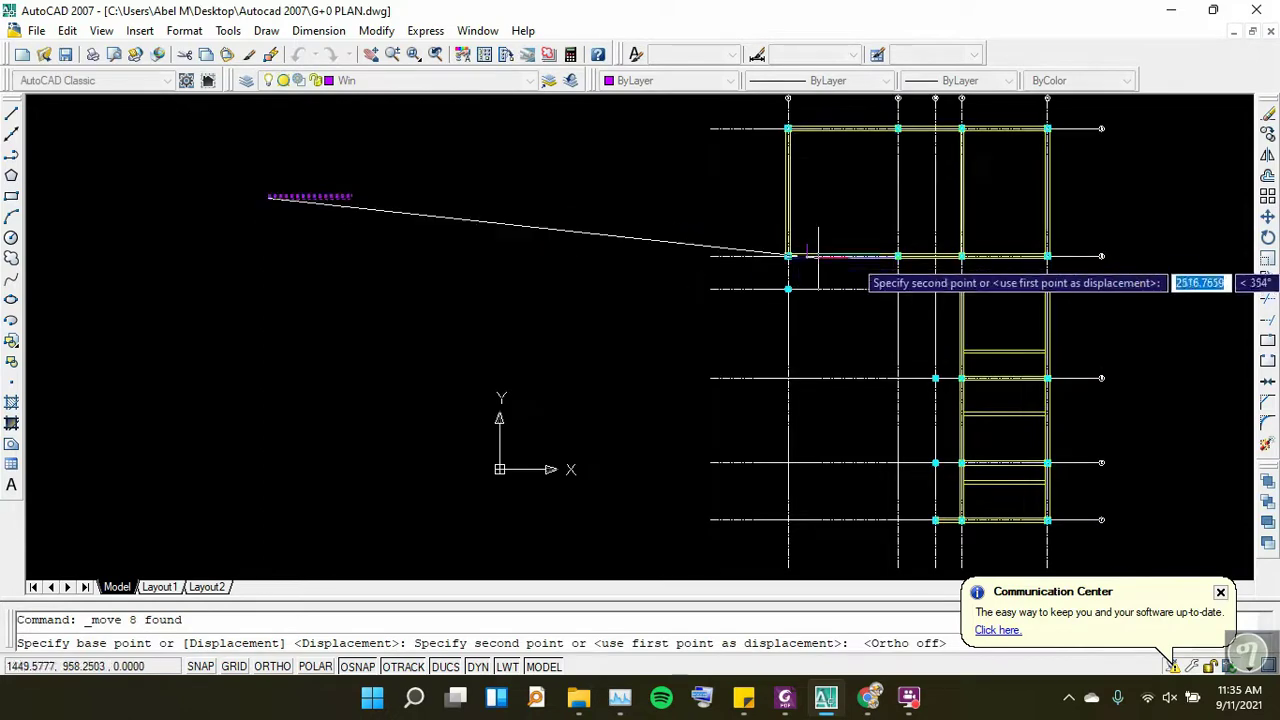
scroll(840, 252, up, 2)
scroll(630, 252, up, 2)
scroll(467, 262, up, 2)
scroll(500, 255, up, 2)
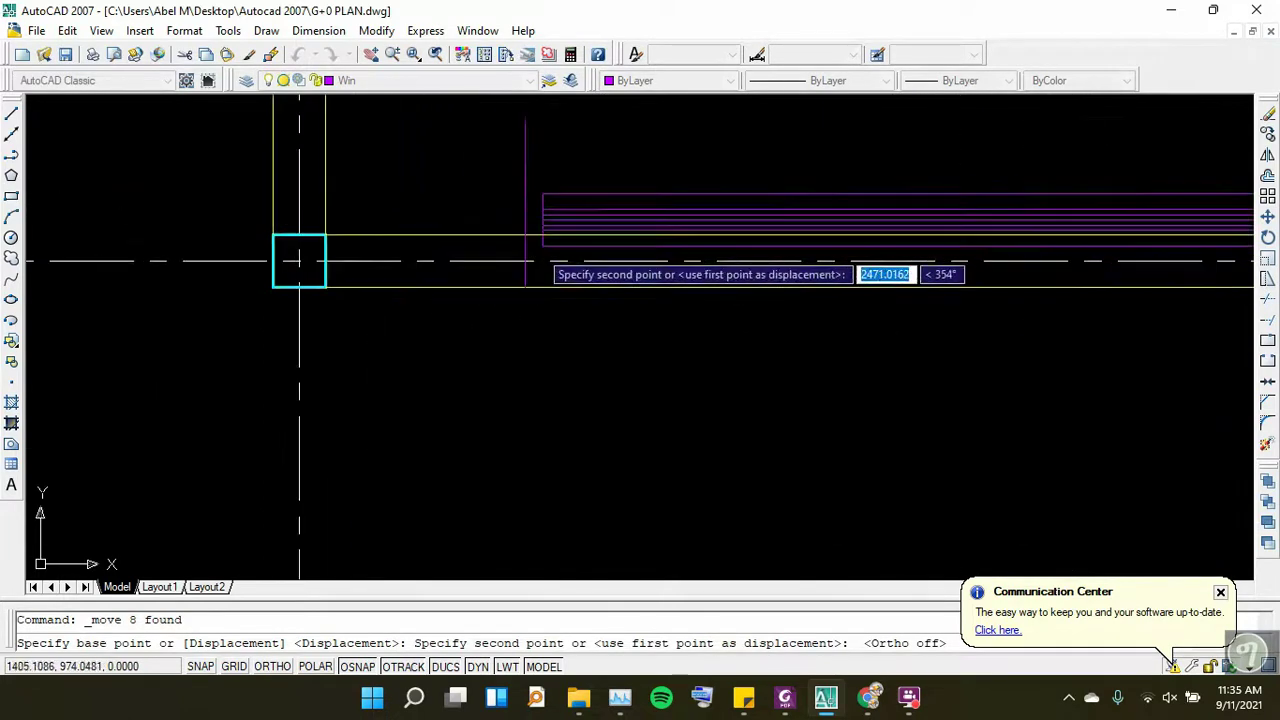
scroll(525, 304, up, 2)
scroll(524, 304, up, 2)
scroll(510, 335, up, 1)
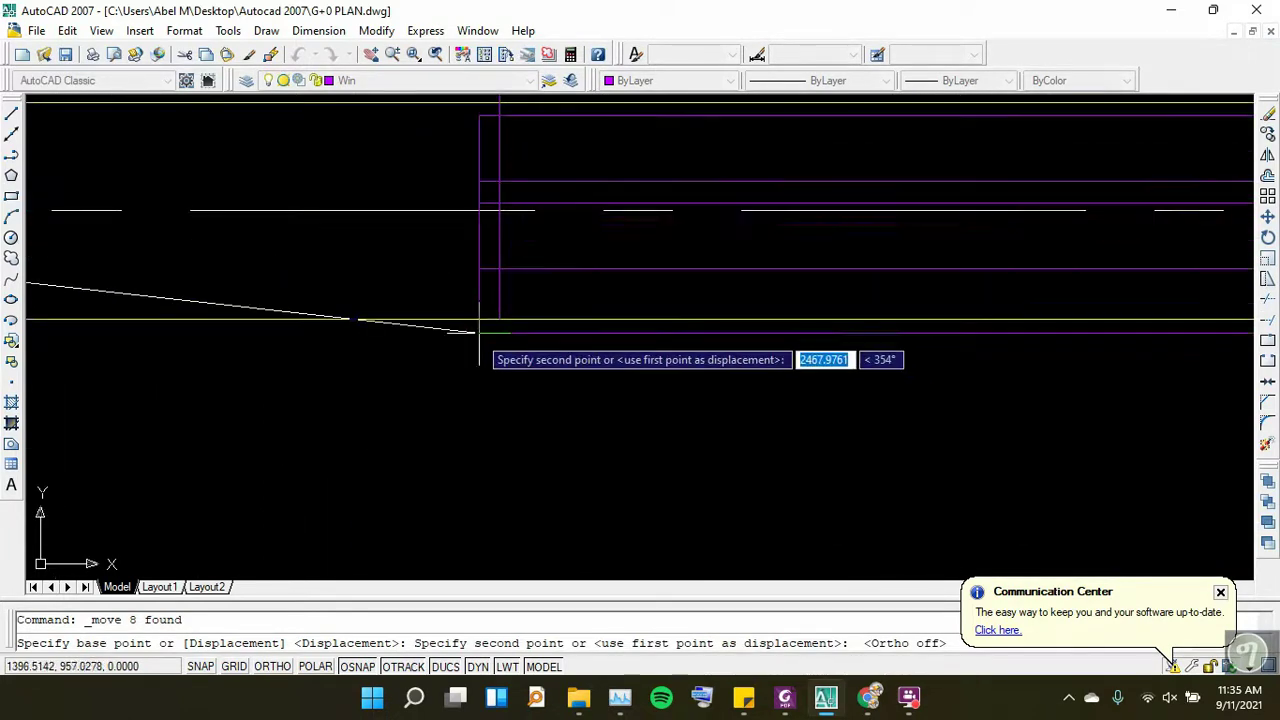
scroll(470, 357, up, 1)
scroll(488, 347, up, 1)
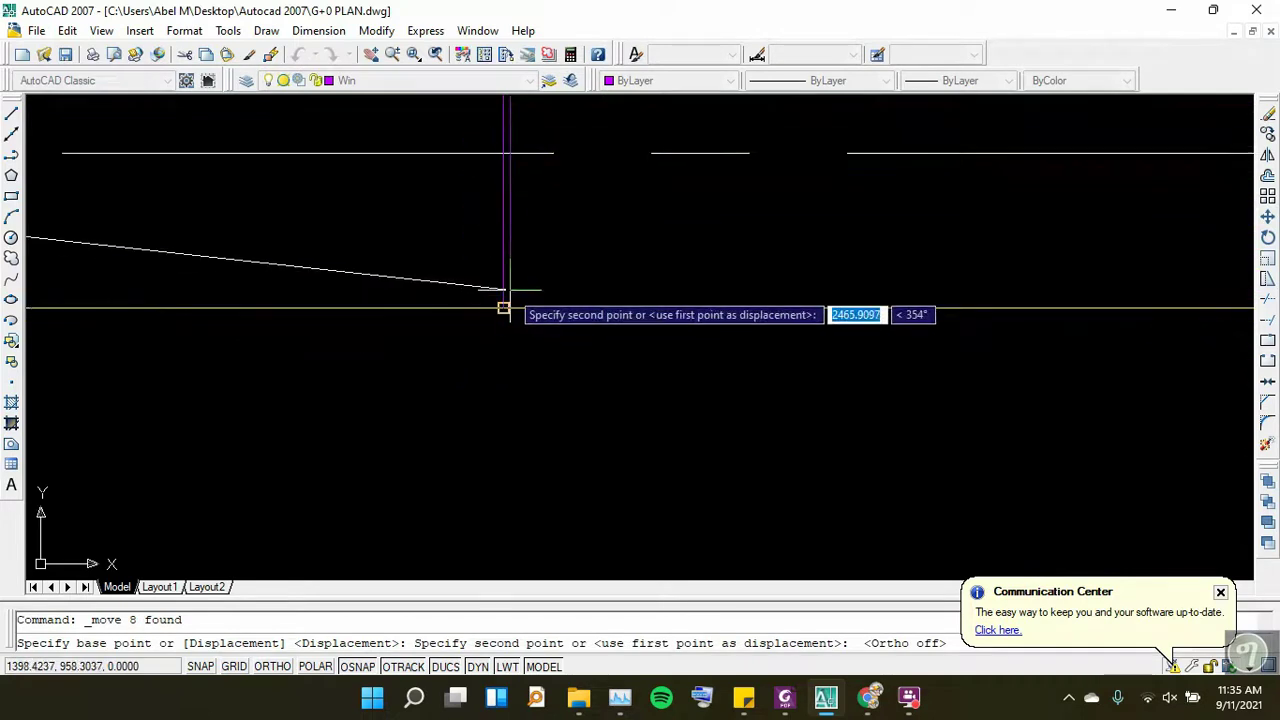
click(503, 308)
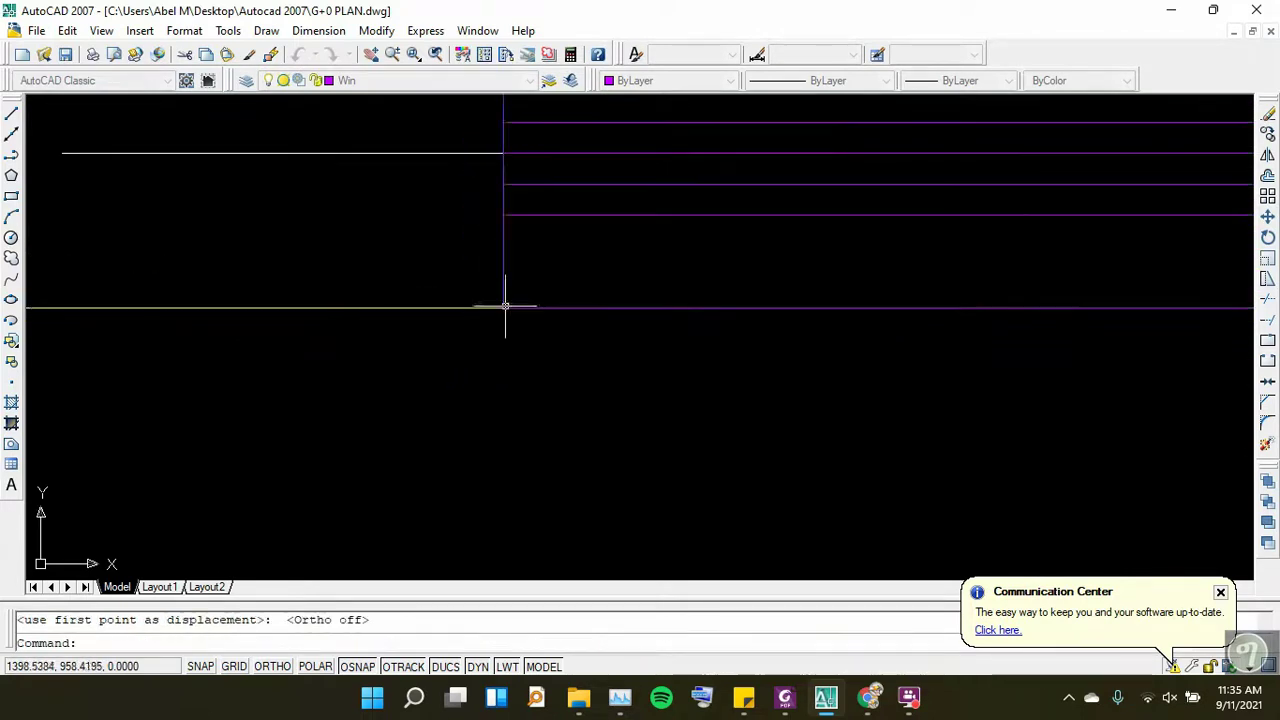
Window-select and erase the leftover vertical marker line beside the window lines
scroll(443, 375, down, 2)
scroll(445, 390, down, 1)
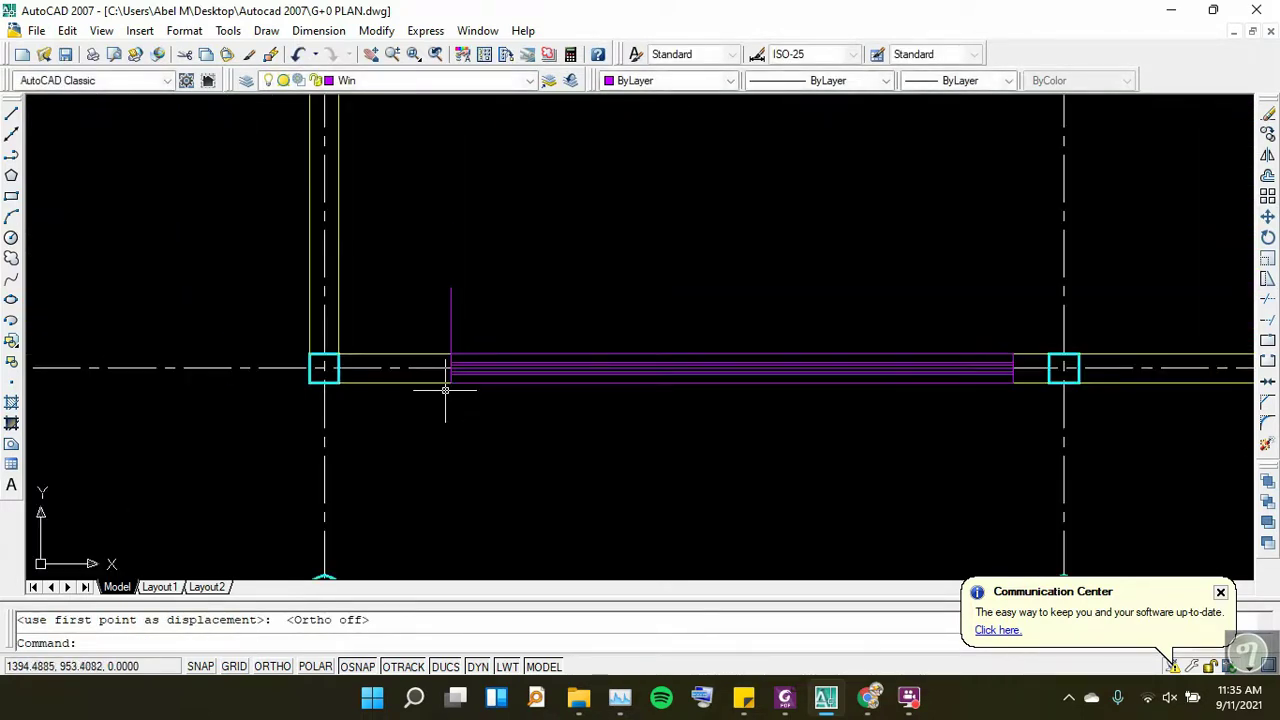
click(483, 315)
click(393, 318)
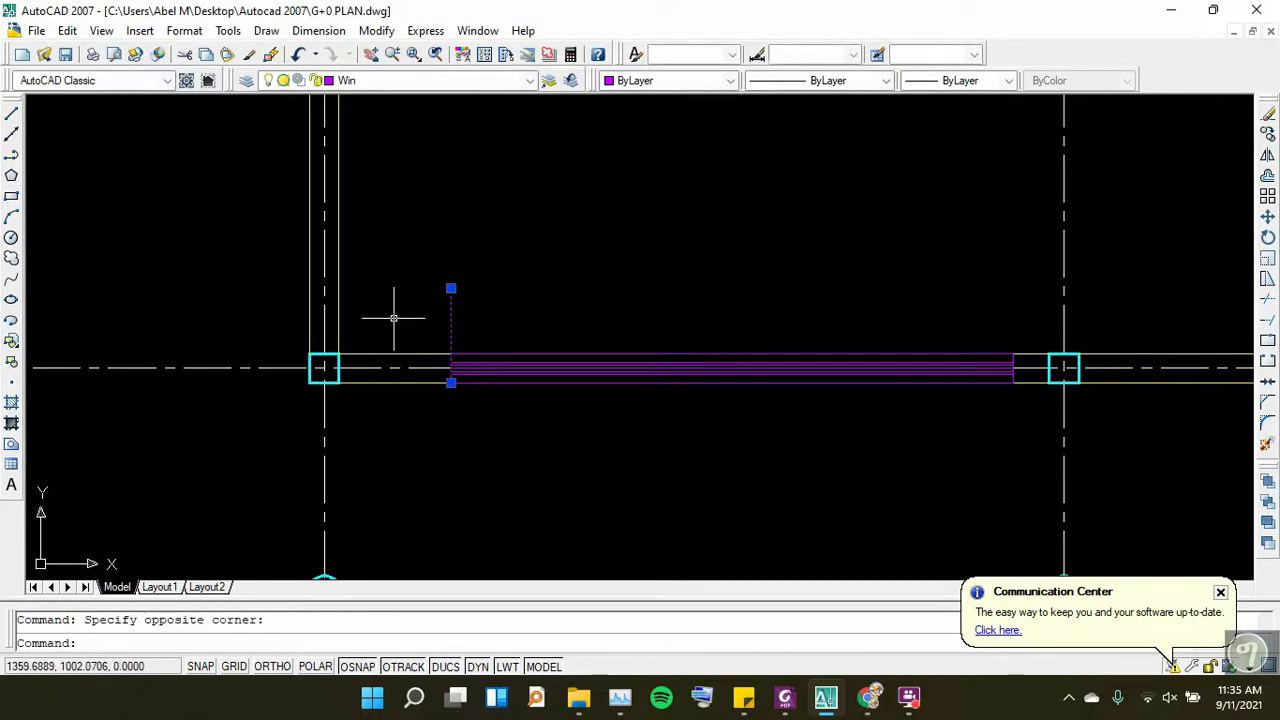
key(Delete)
scroll(586, 277, down, 3)
scroll(531, 298, up, 4)
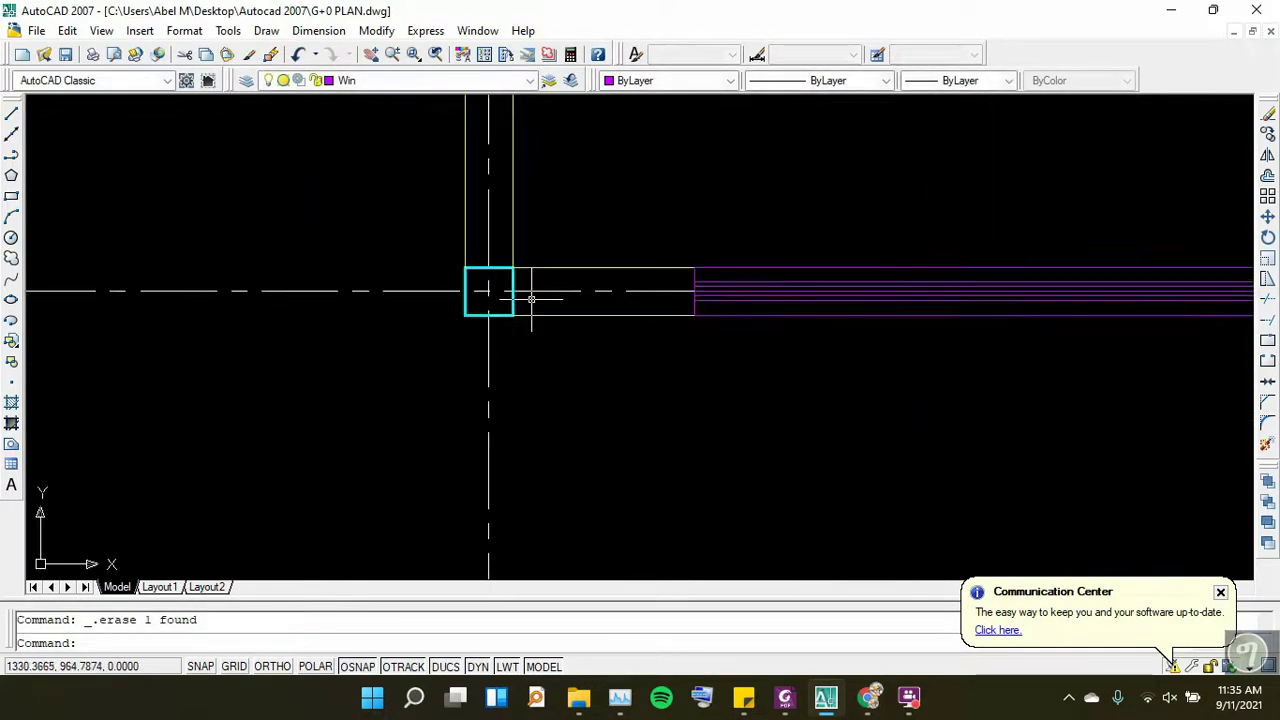
click(318, 31)
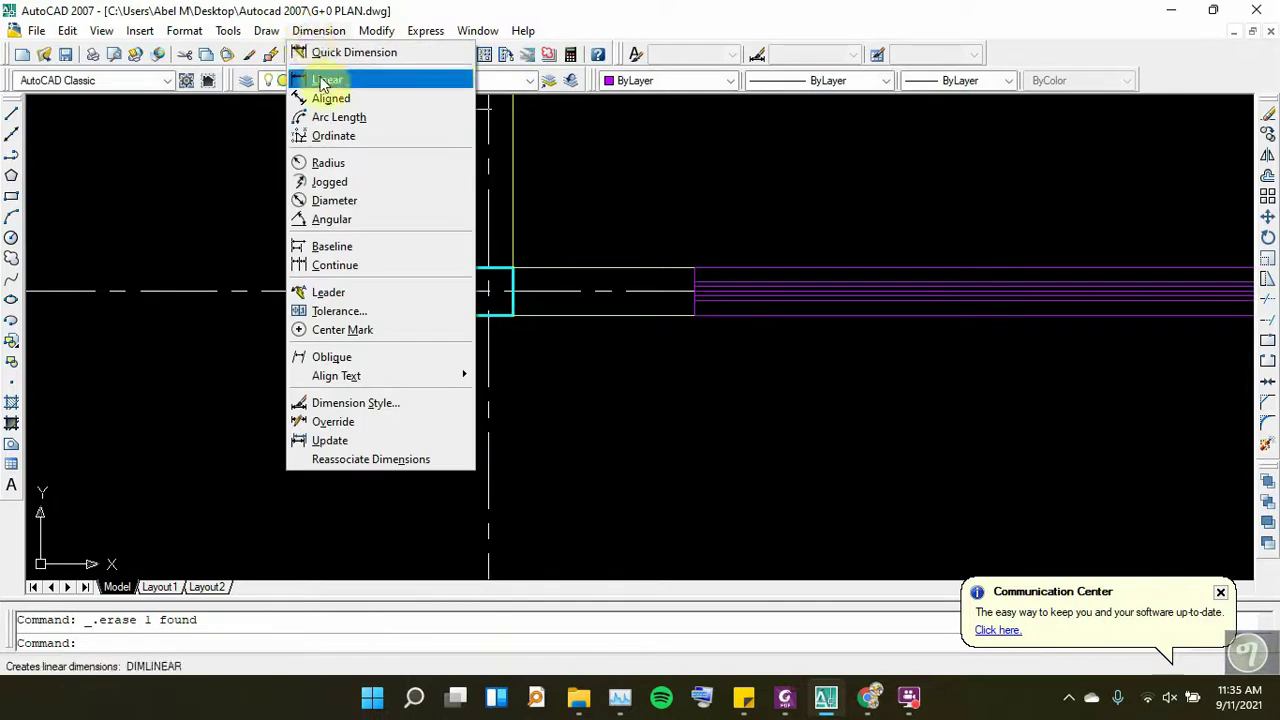
click(305, 77)
click(466, 315)
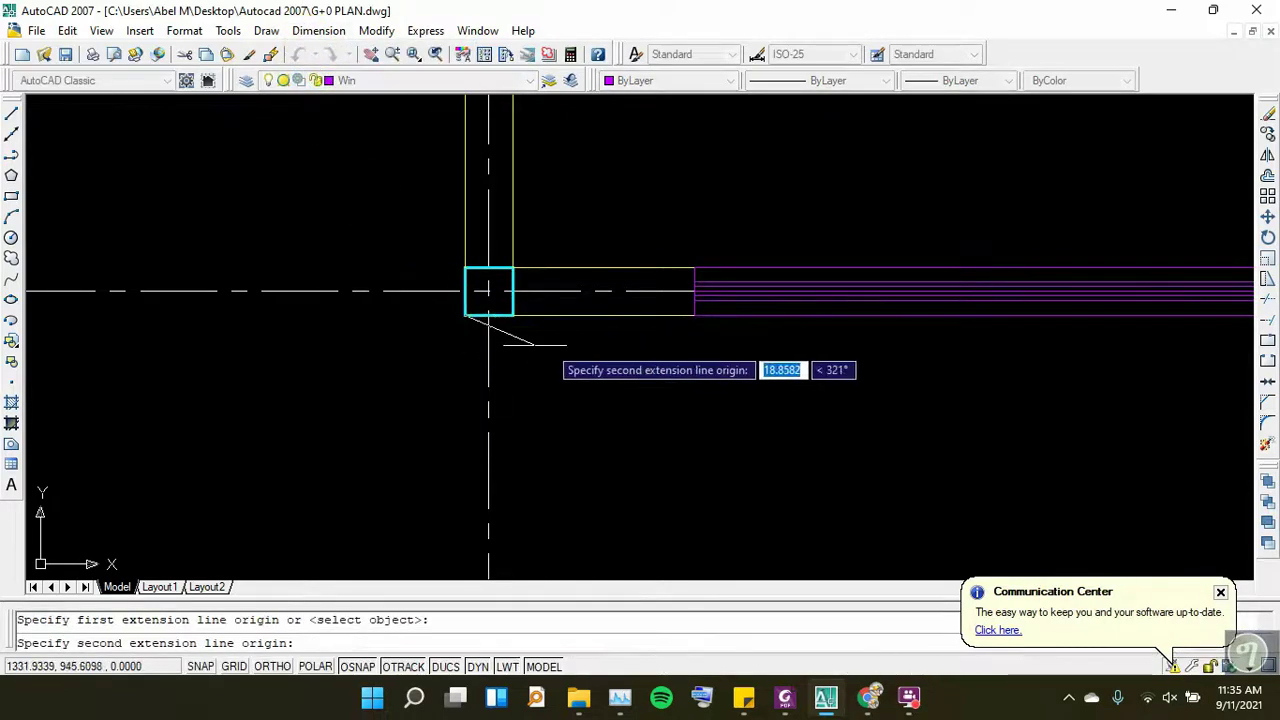
click(694, 315)
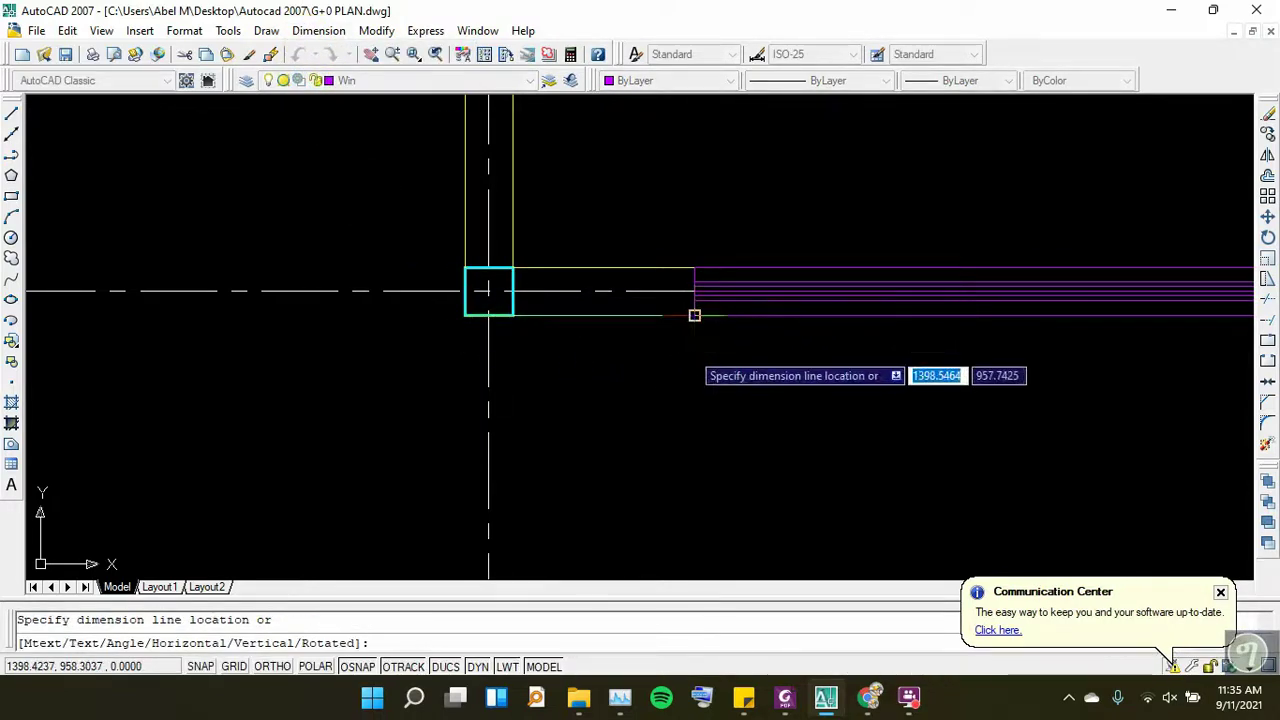
click(694, 378)
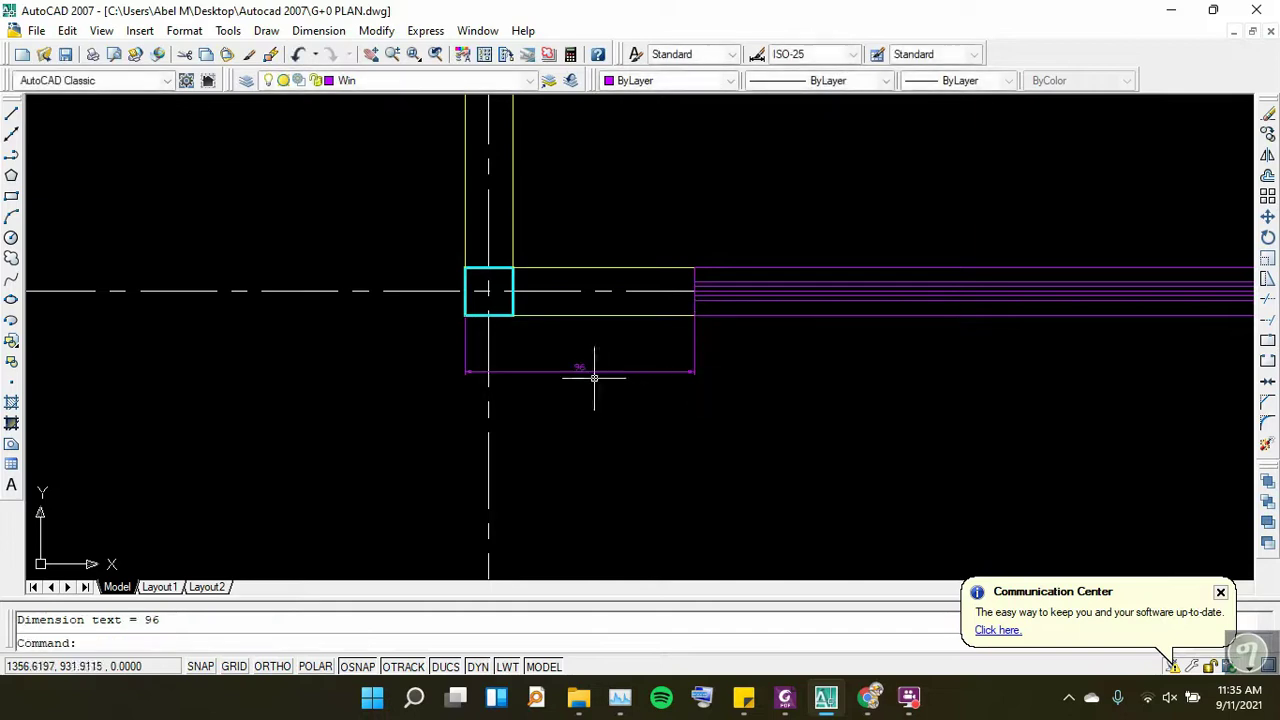
scroll(597, 369, up, 5)
click(718, 360)
click(588, 432)
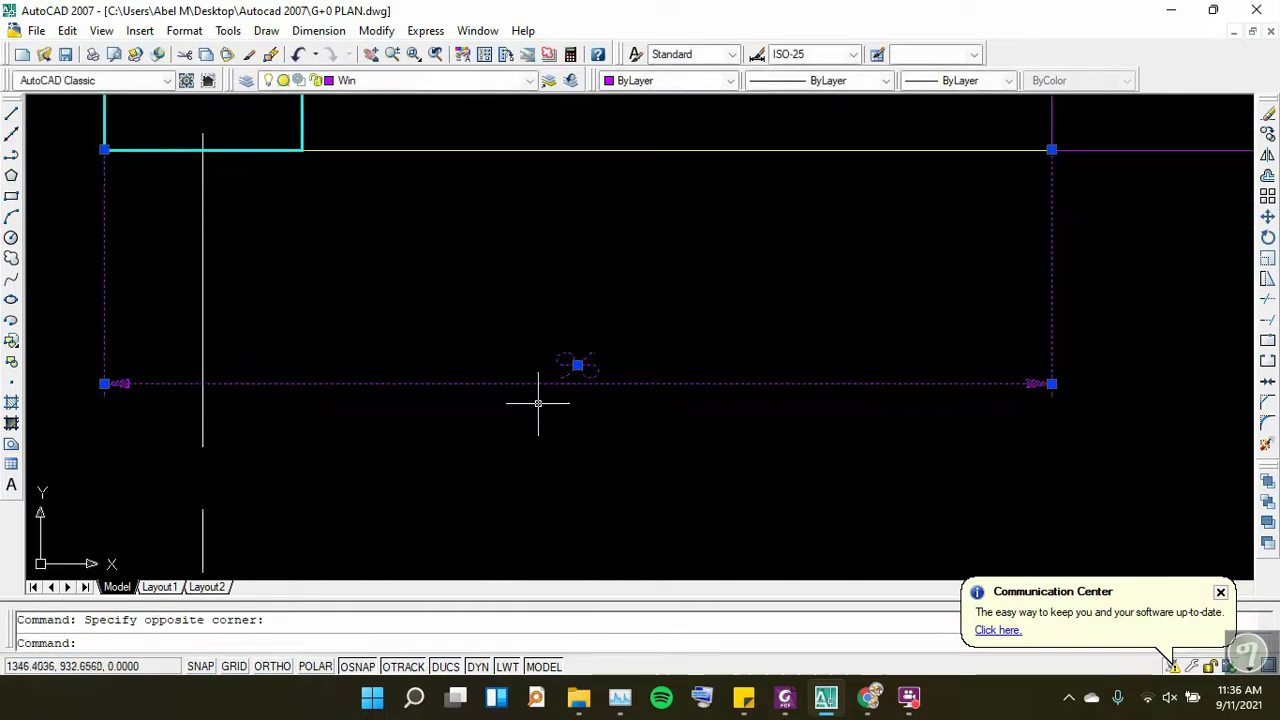
key(Delete)
scroll(523, 297, down, 3)
scroll(523, 297, down, 2)
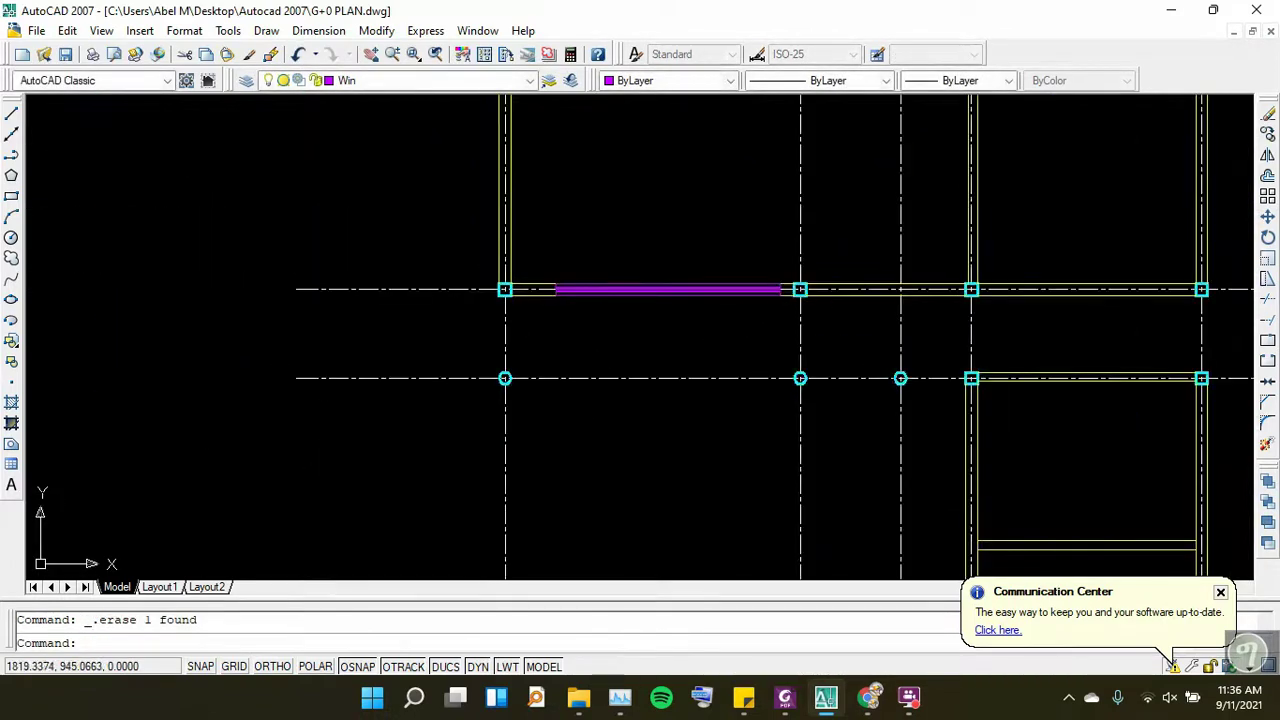
scroll(810, 305, up, 5)
click(784, 697)
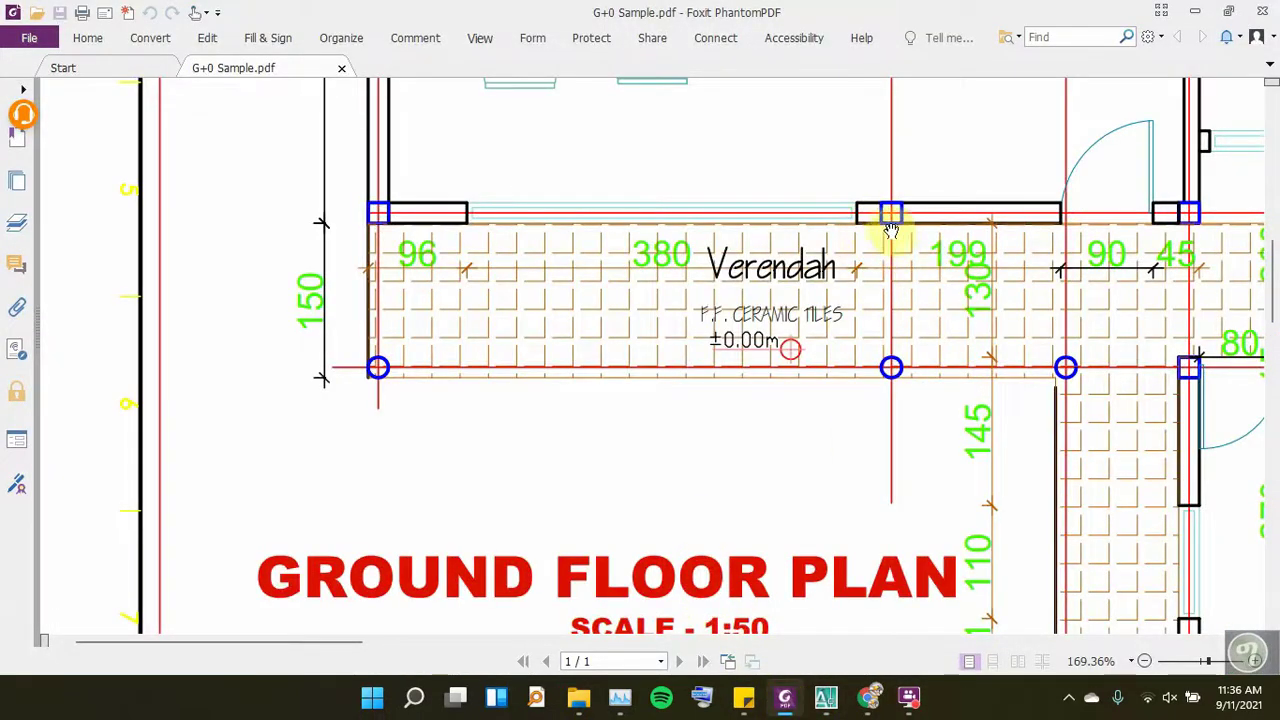
Pan the reference PDF to the Verendah dimensions, then minimise Foxit back to AutoCAD
mouse_move(872, 323)
mouse_down()
mouse_move(748, 317)
mouse_move(737, 236)
mouse_up()
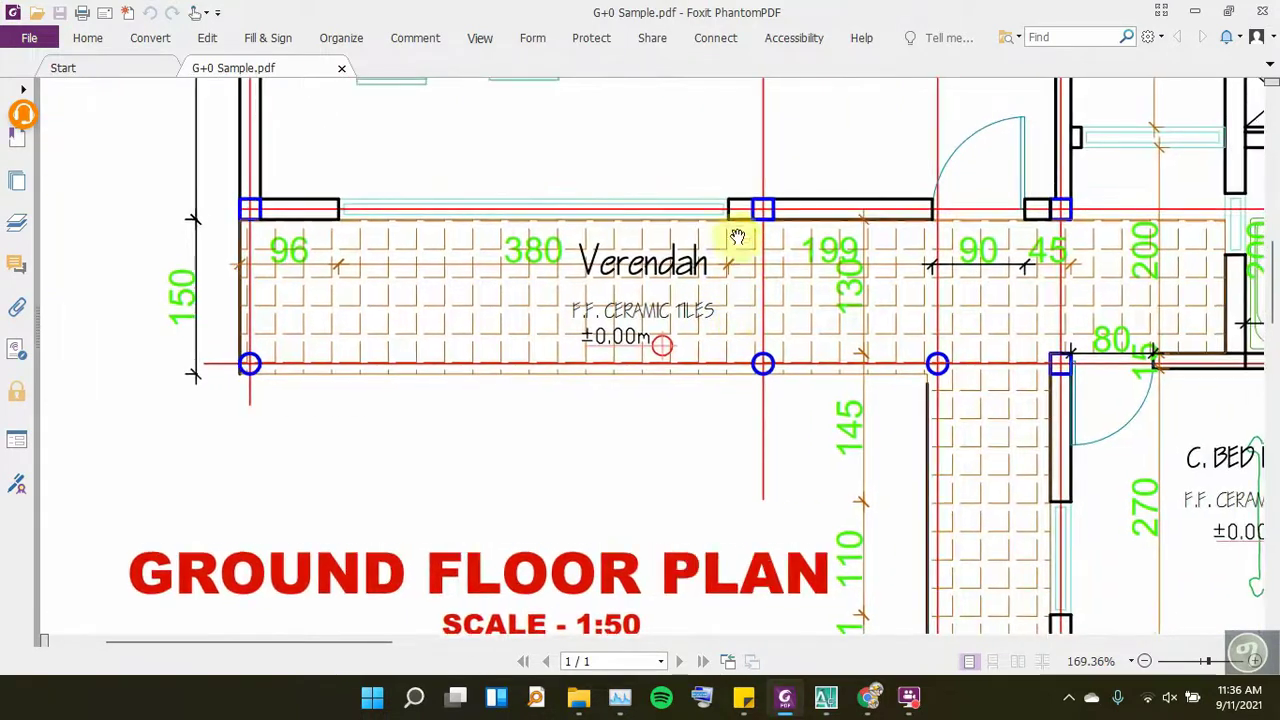
click(1199, 12)
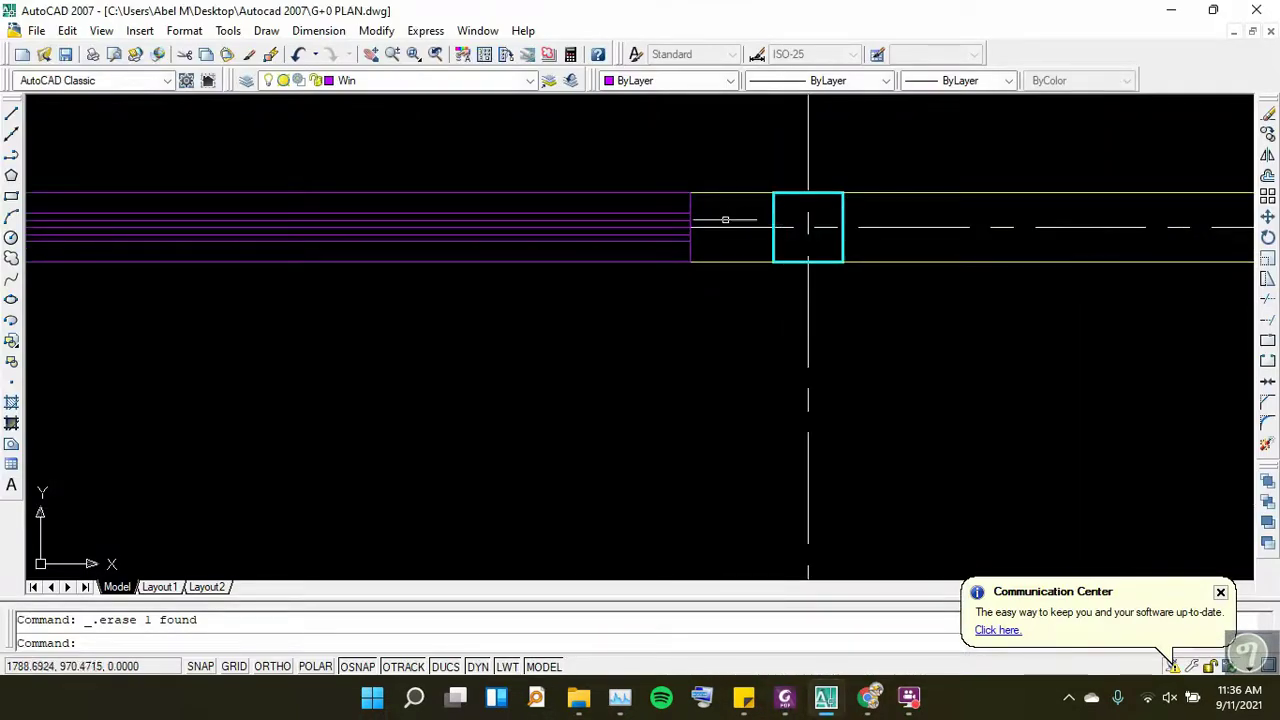
Delete the window lines in the opening, then undo with Ctrl+Z to restore them
scroll(630, 208, down, 3)
scroll(638, 205, down, 2)
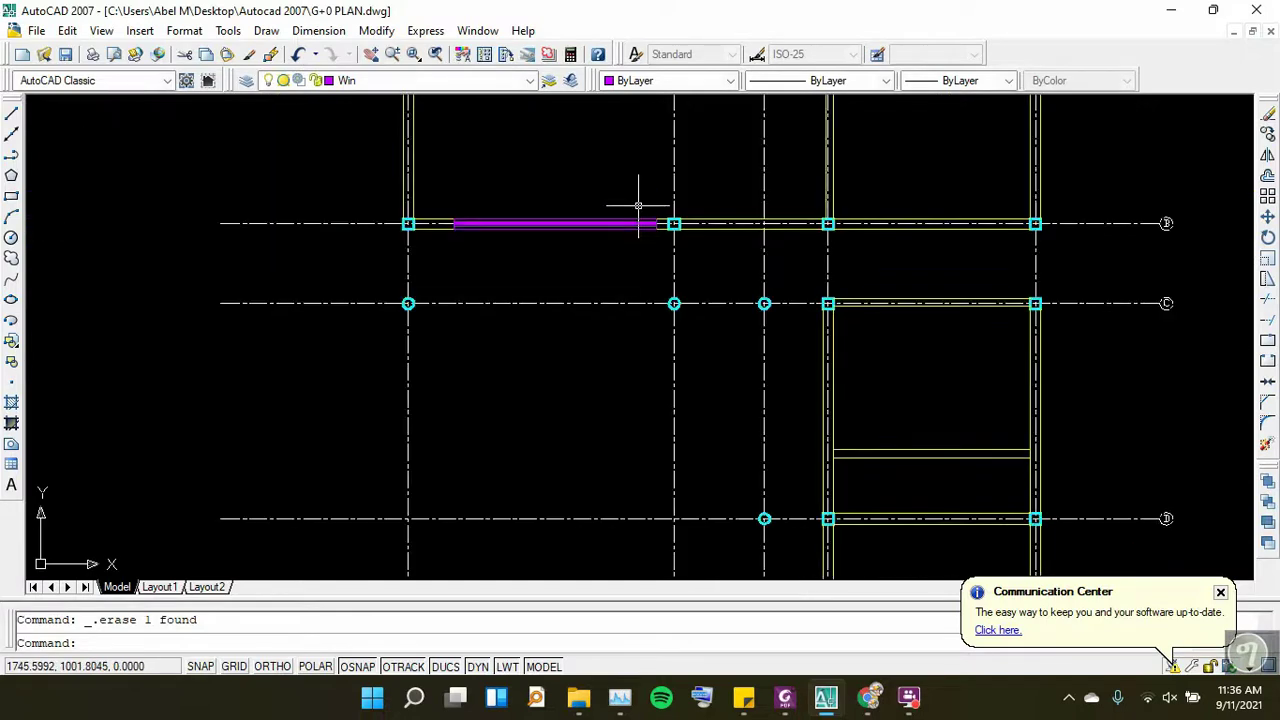
scroll(610, 257, down, 3)
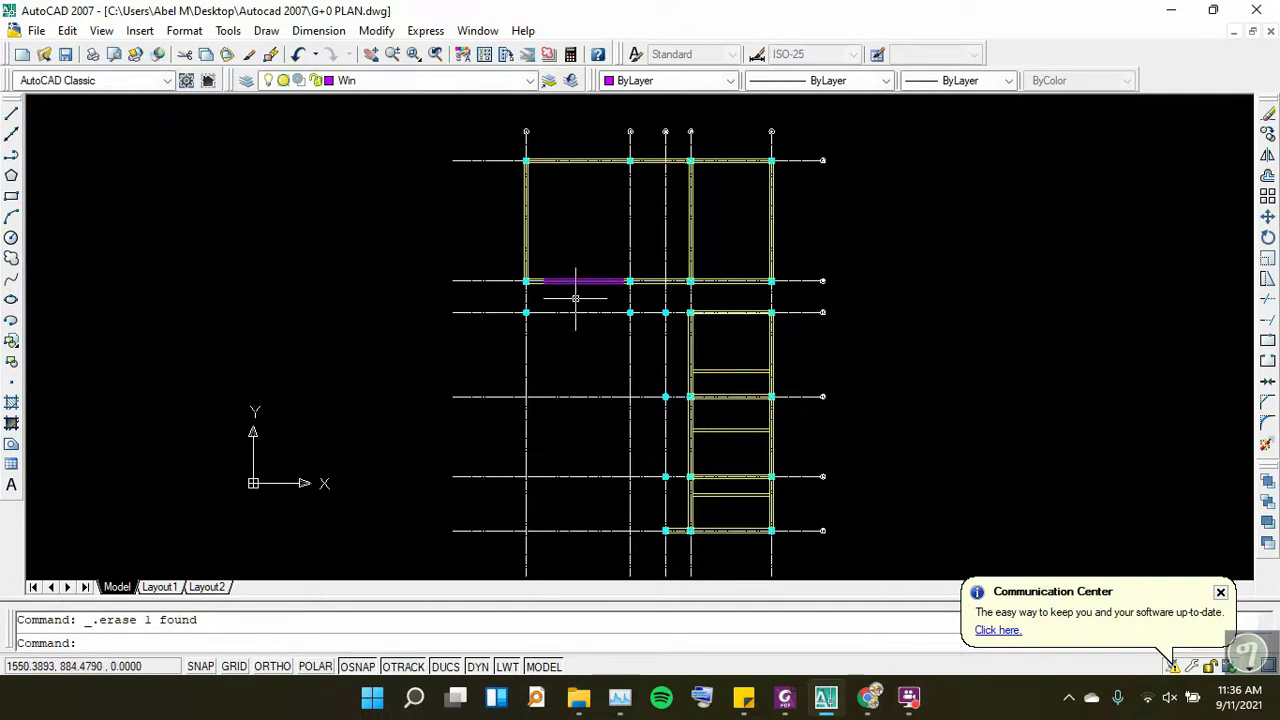
scroll(575, 298, up, 3)
scroll(571, 277, up, 5)
scroll(543, 251, up, 5)
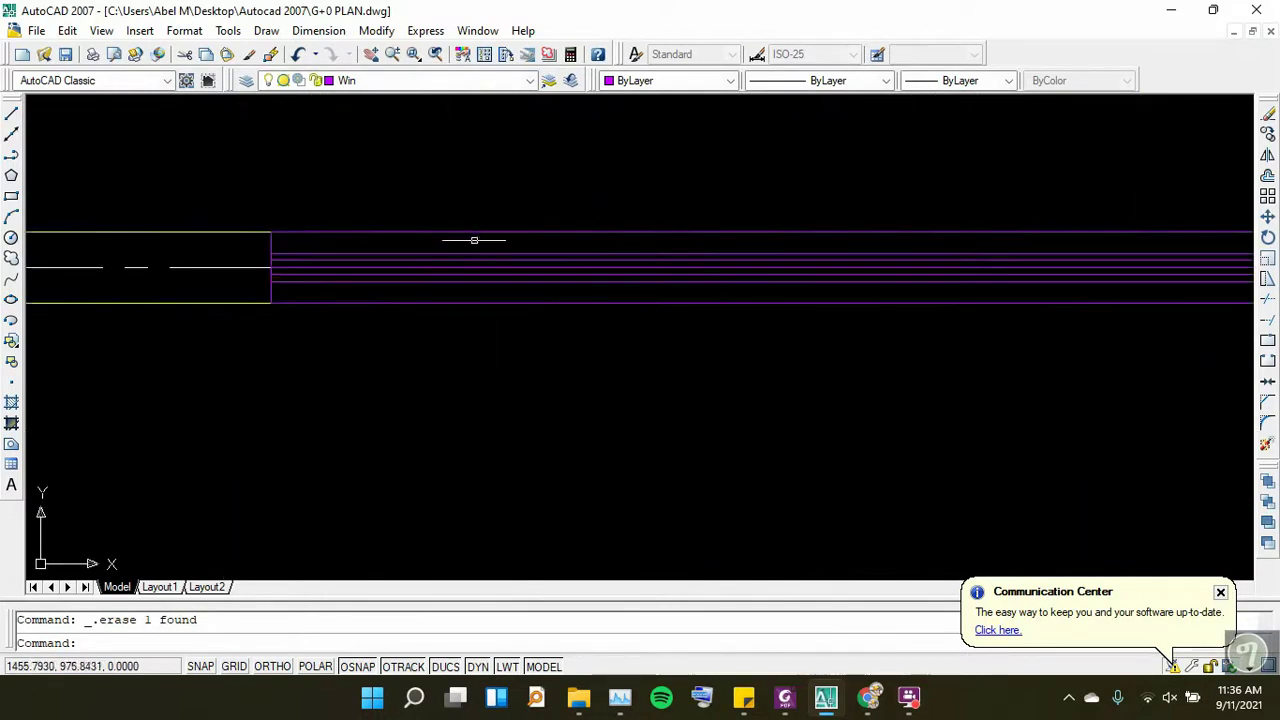
click(480, 231)
key(Delete)
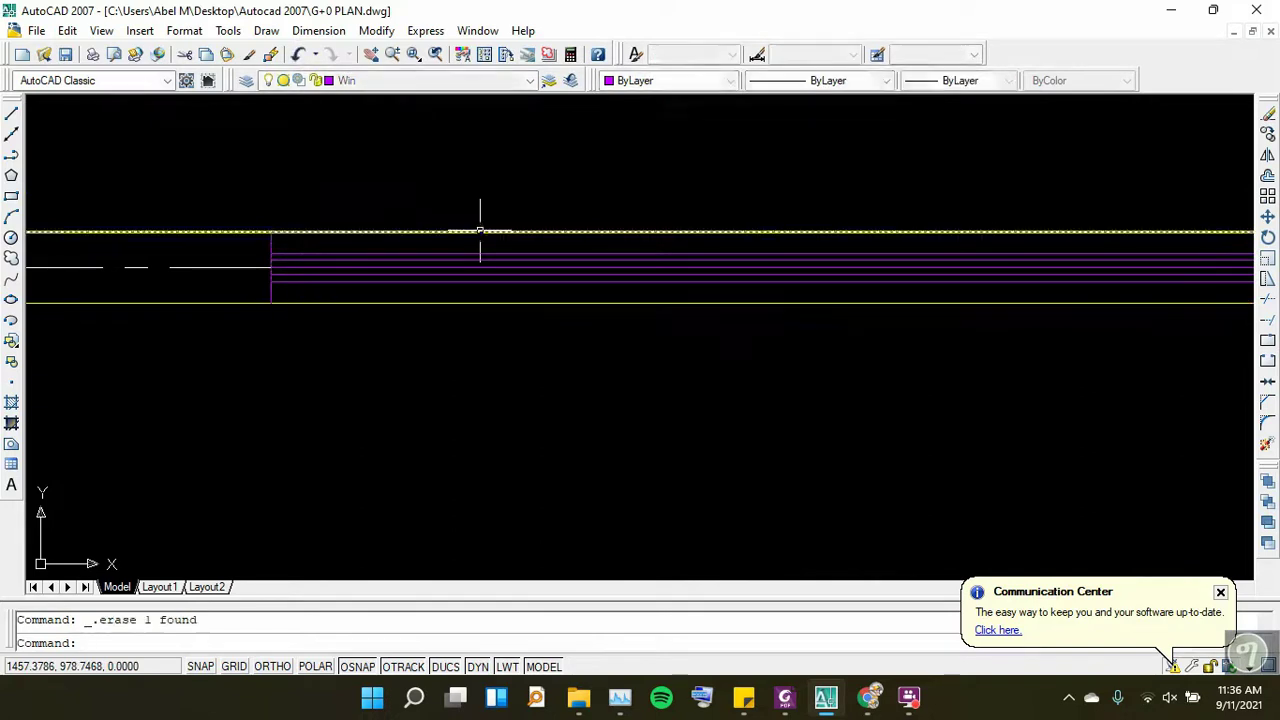
scroll(480, 231, down, 3)
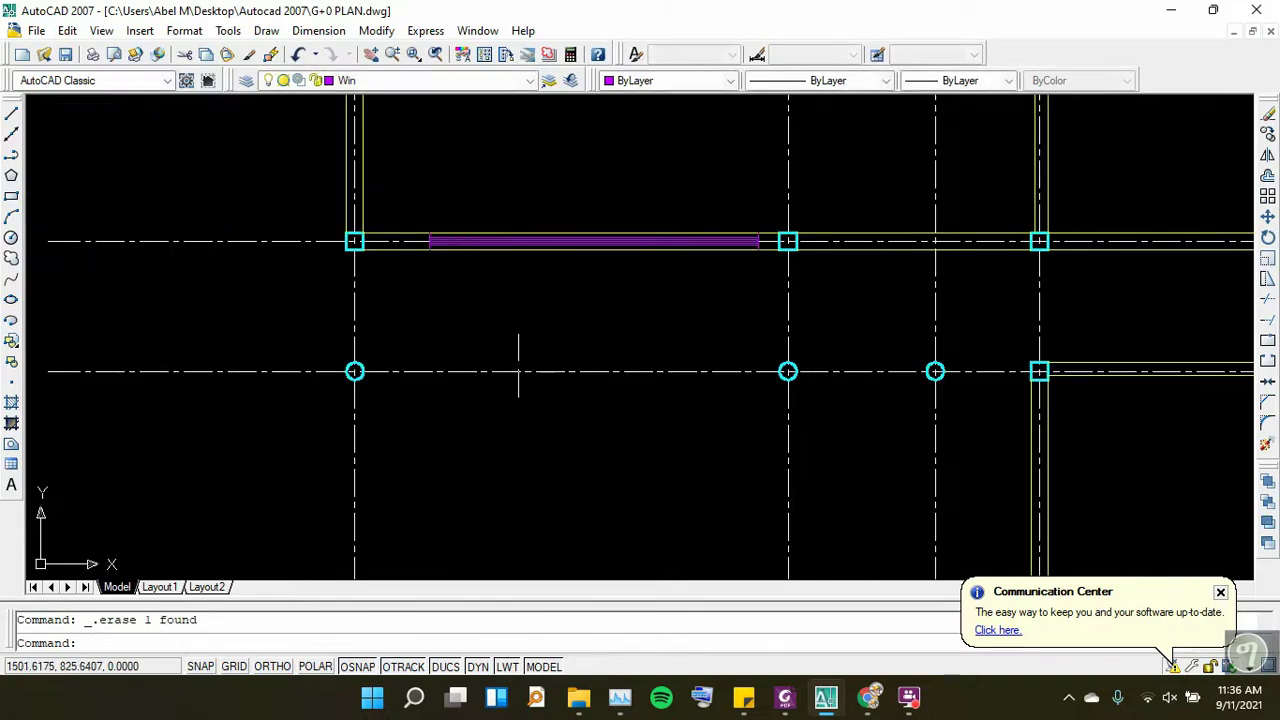
key(ctrl+z)
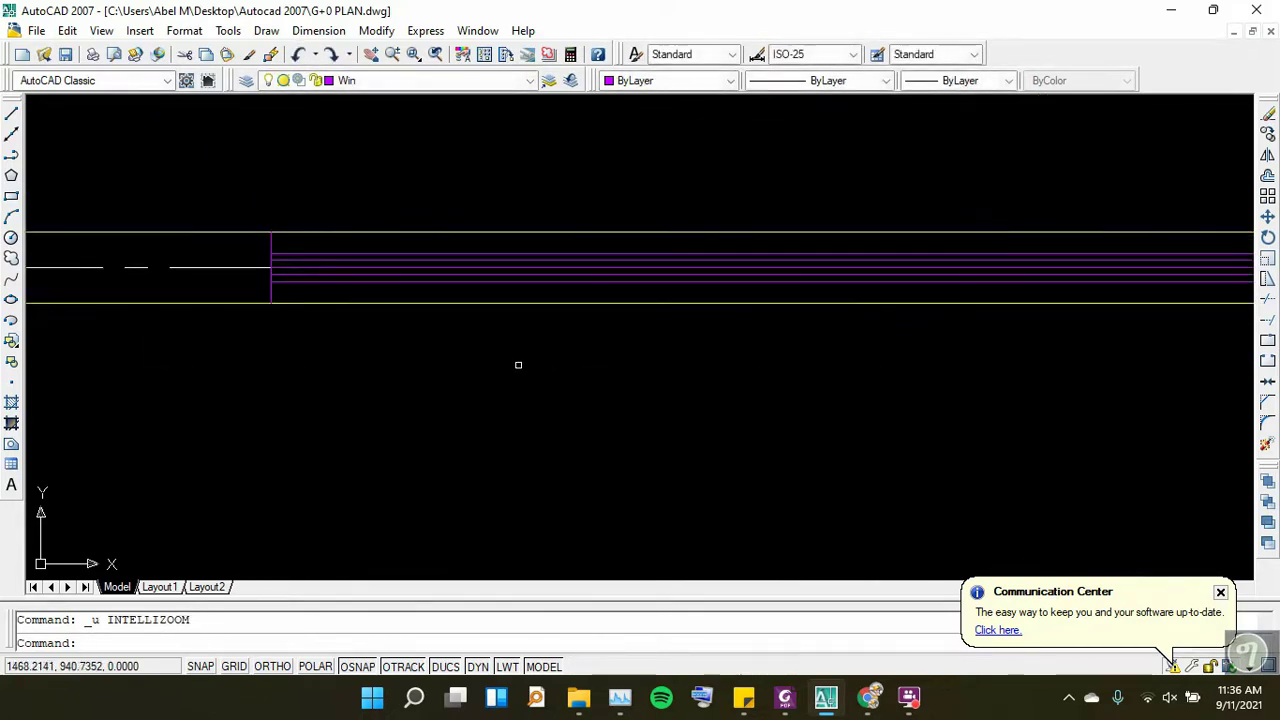
key(ctrl+z)
Bring the G+0 Sample reference PDF back to the front
scroll(518, 364, down, 3)
scroll(420, 243, down, 2)
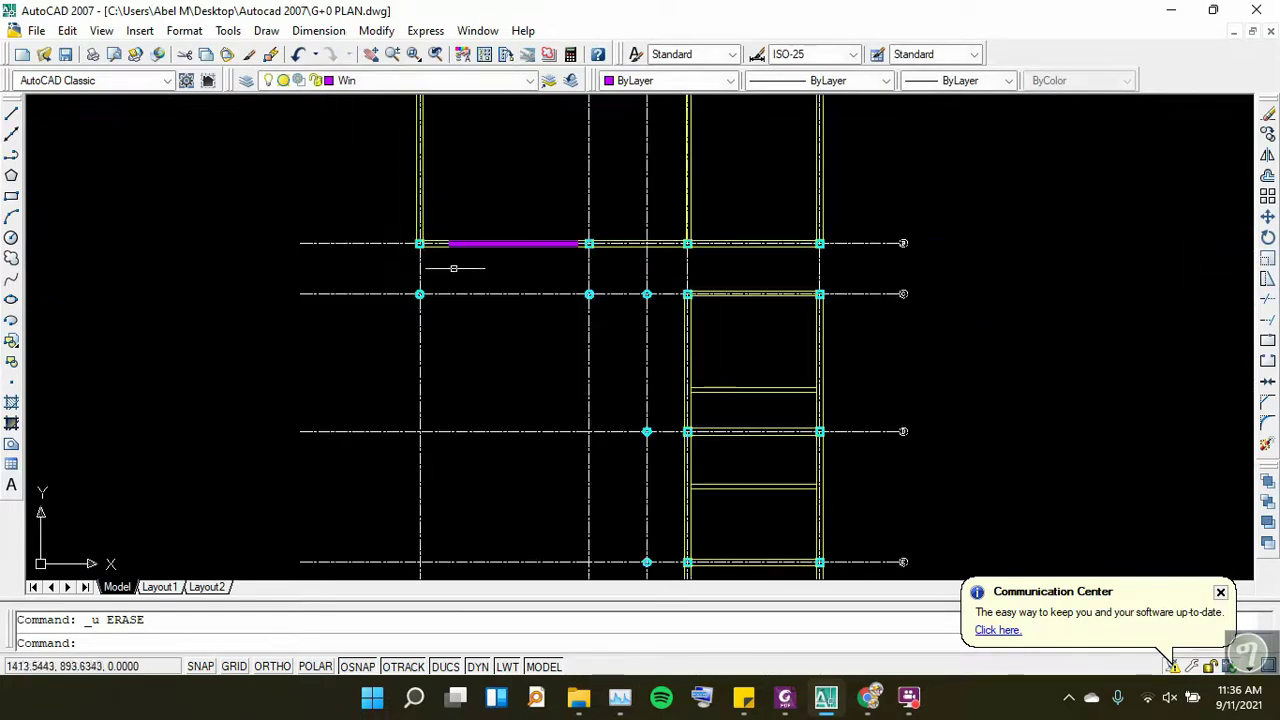
click(784, 697)
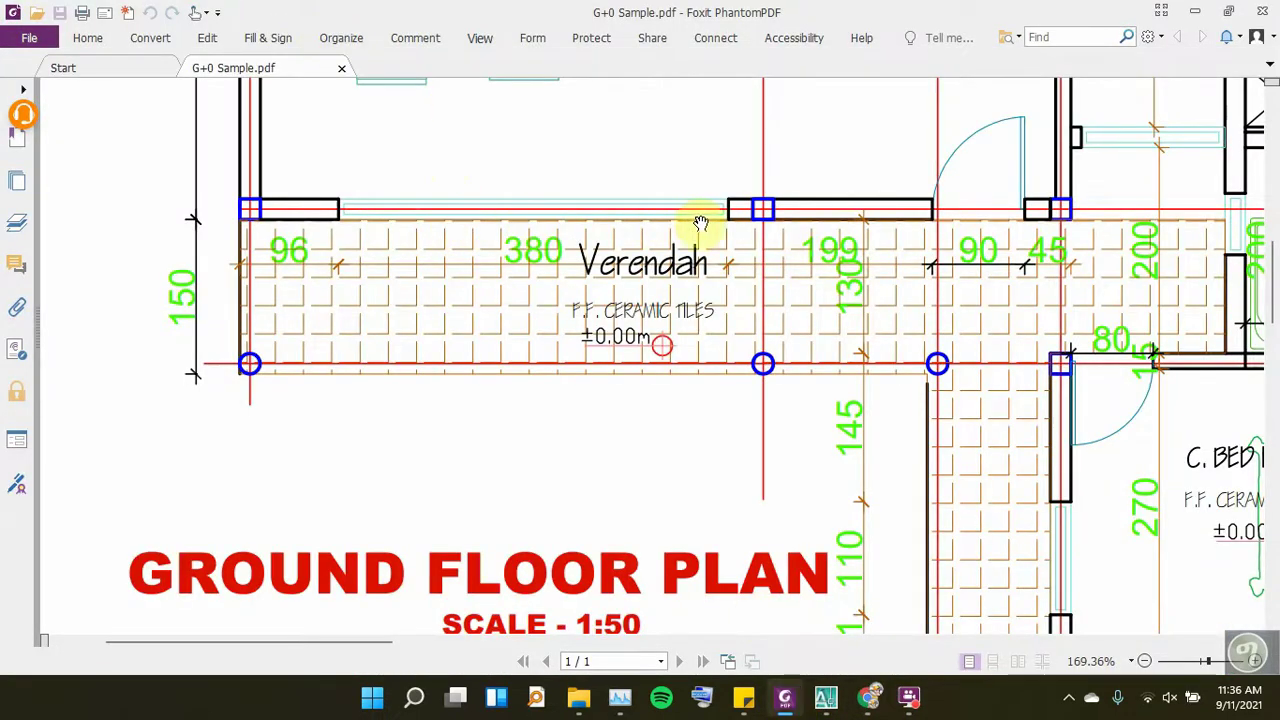
Pan the reference plan to the bath and bedroom area, briefly checking the drawing
mouse_move(829, 229)
mouse_down()
mouse_move(720, 217)
mouse_move(570, 237)
mouse_move(634, 243)
mouse_move(603, 329)
mouse_move(614, 419)
mouse_up()
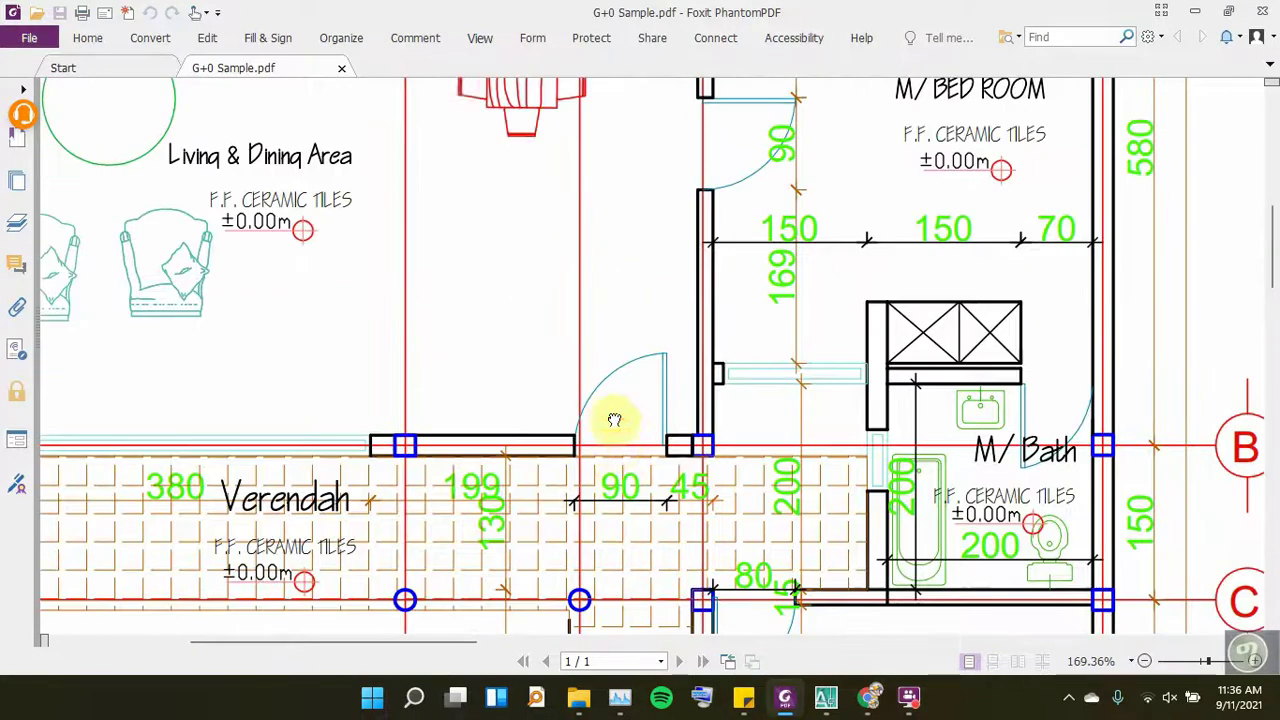
click(781, 695)
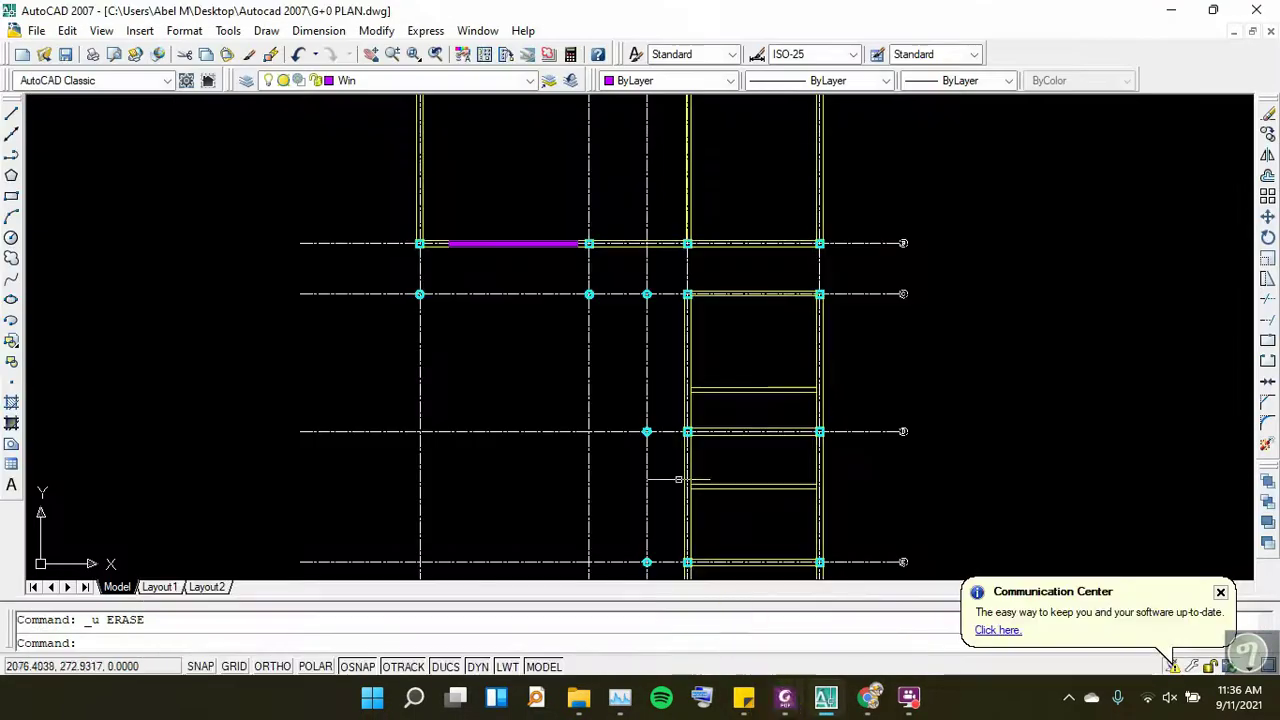
scroll(604, 223, up, 5)
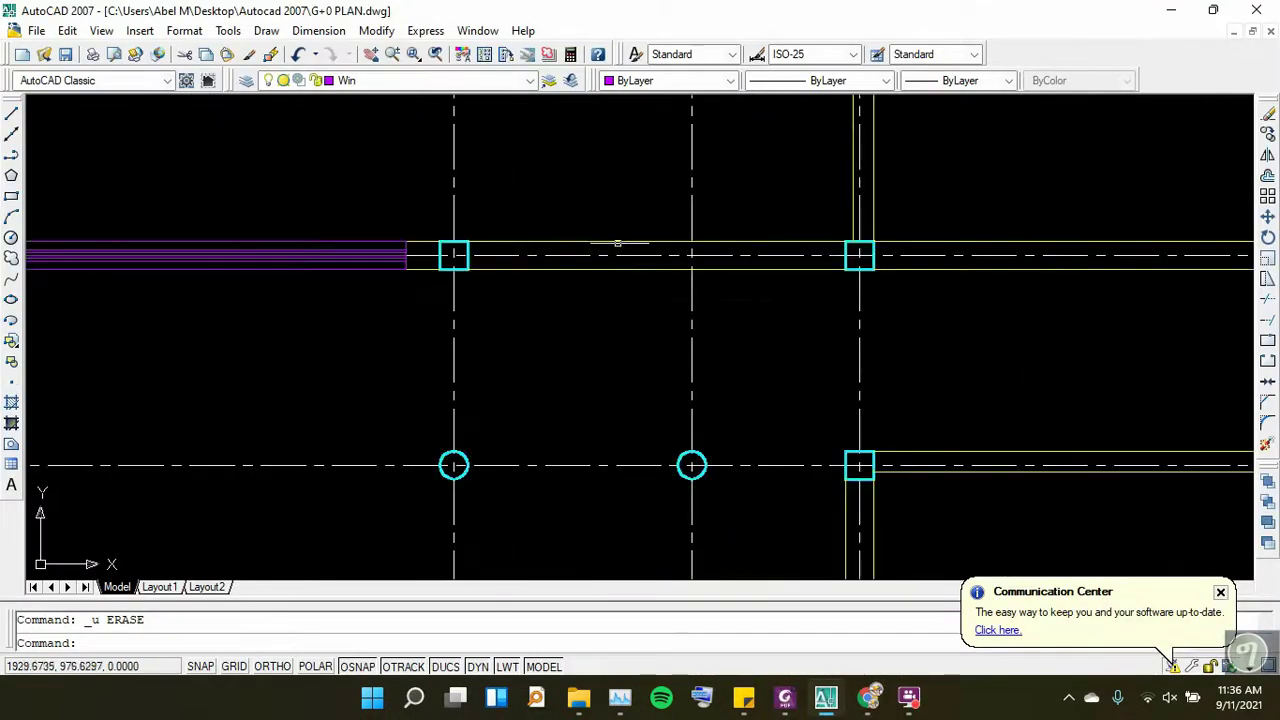
click(785, 697)
Zoom the PDF onto the door beside the Verendah and M/Bath, then minimise Foxit
scroll(645, 430, down, 2)
scroll(654, 466, down, 3)
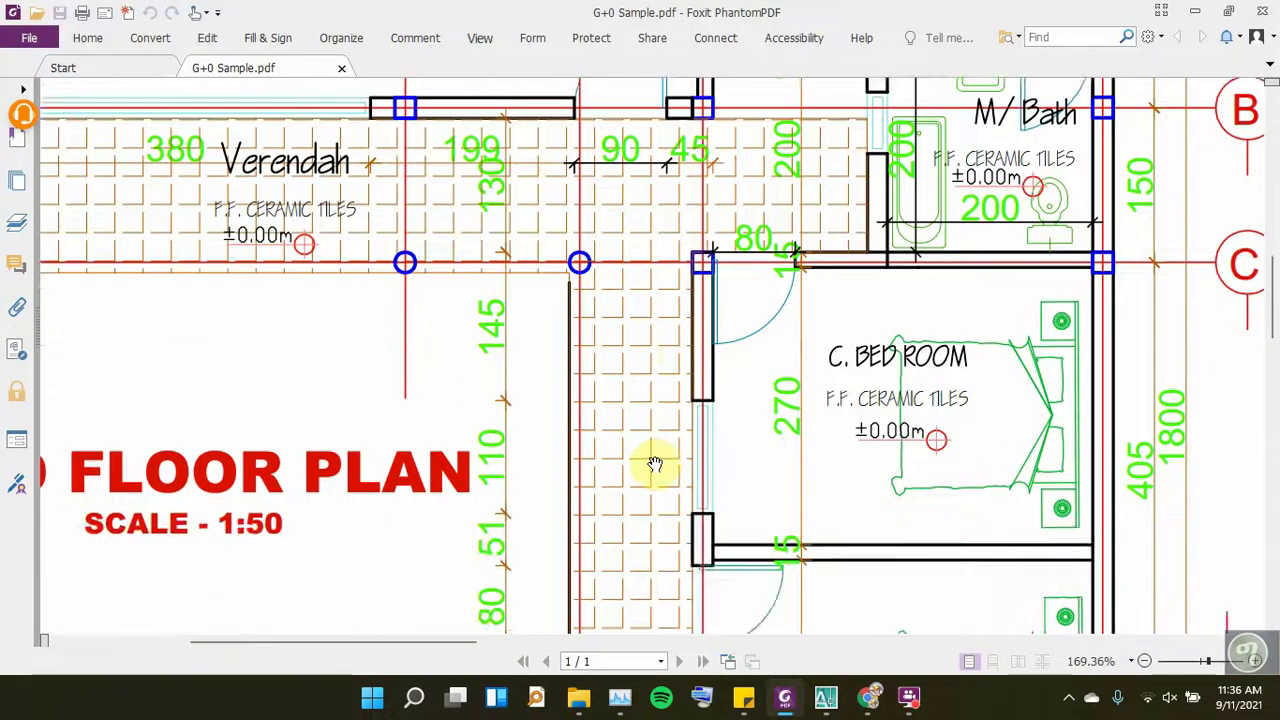
scroll(654, 466, up, 2)
scroll(614, 466, up, 4)
scroll(614, 449, up, 5)
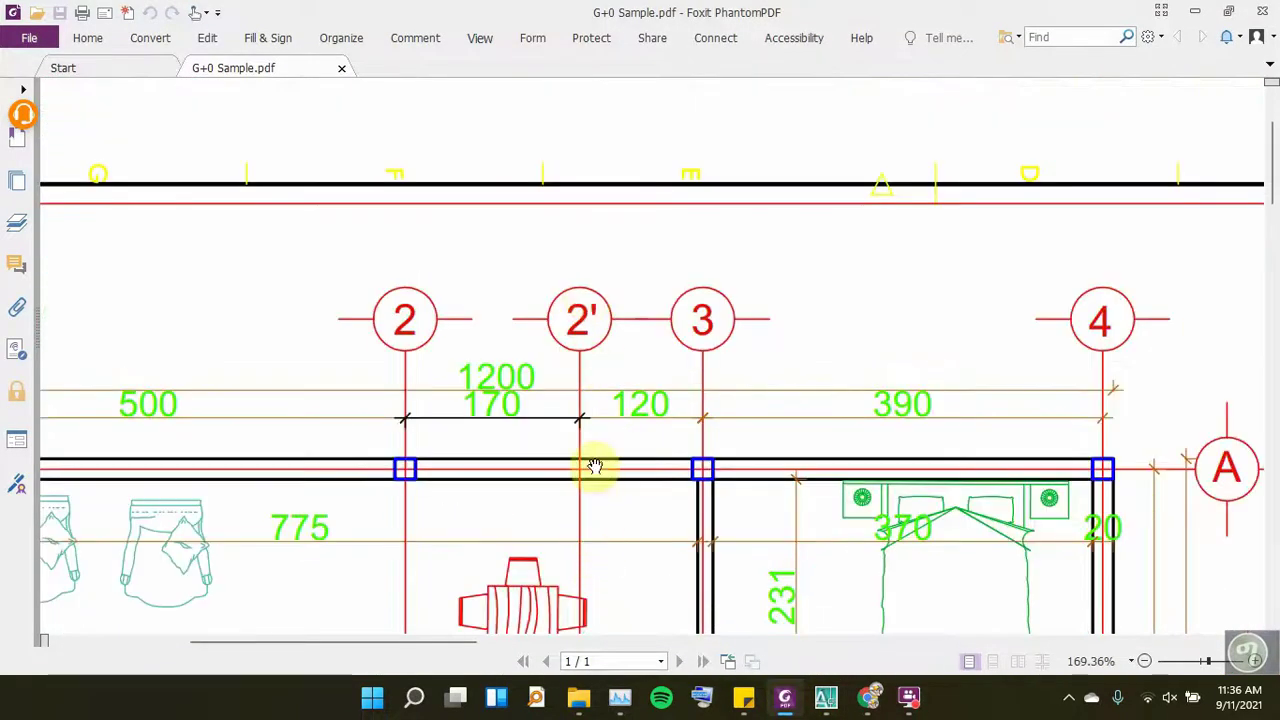
scroll(594, 466, down, 4)
scroll(591, 466, down, 2)
scroll(591, 463, down, 2)
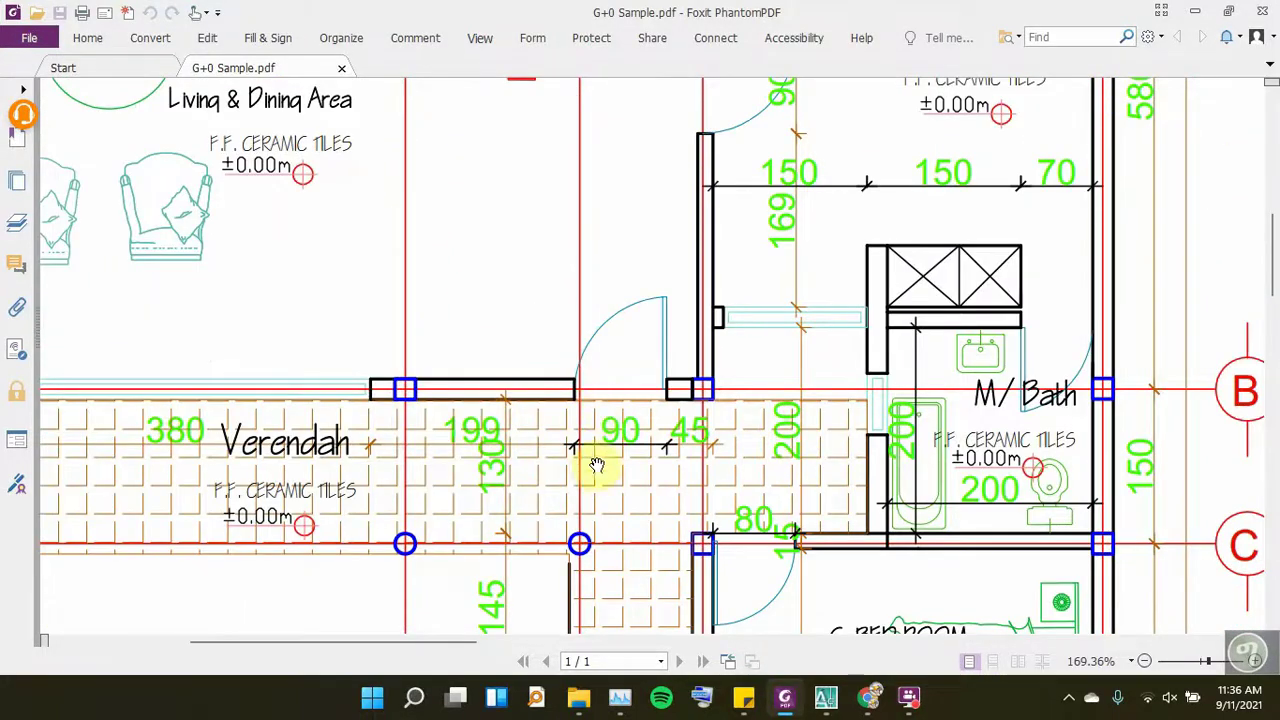
scroll(605, 445, down, 2)
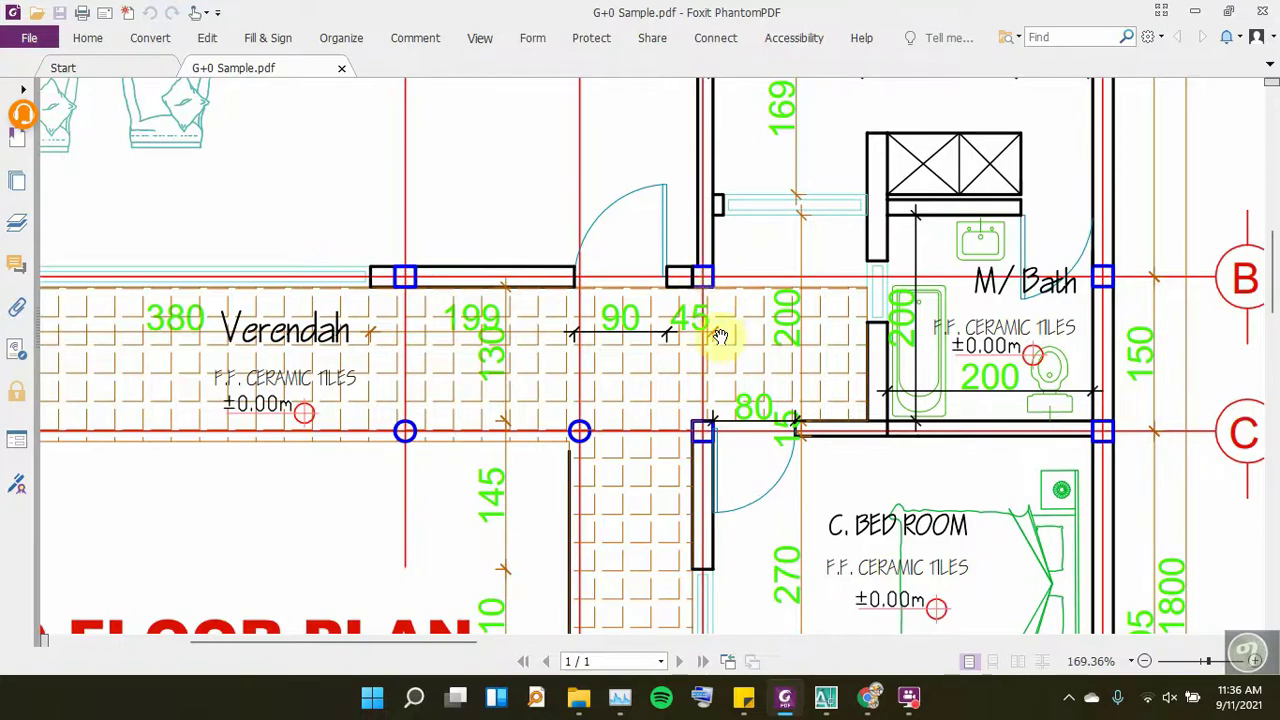
click(1192, 13)
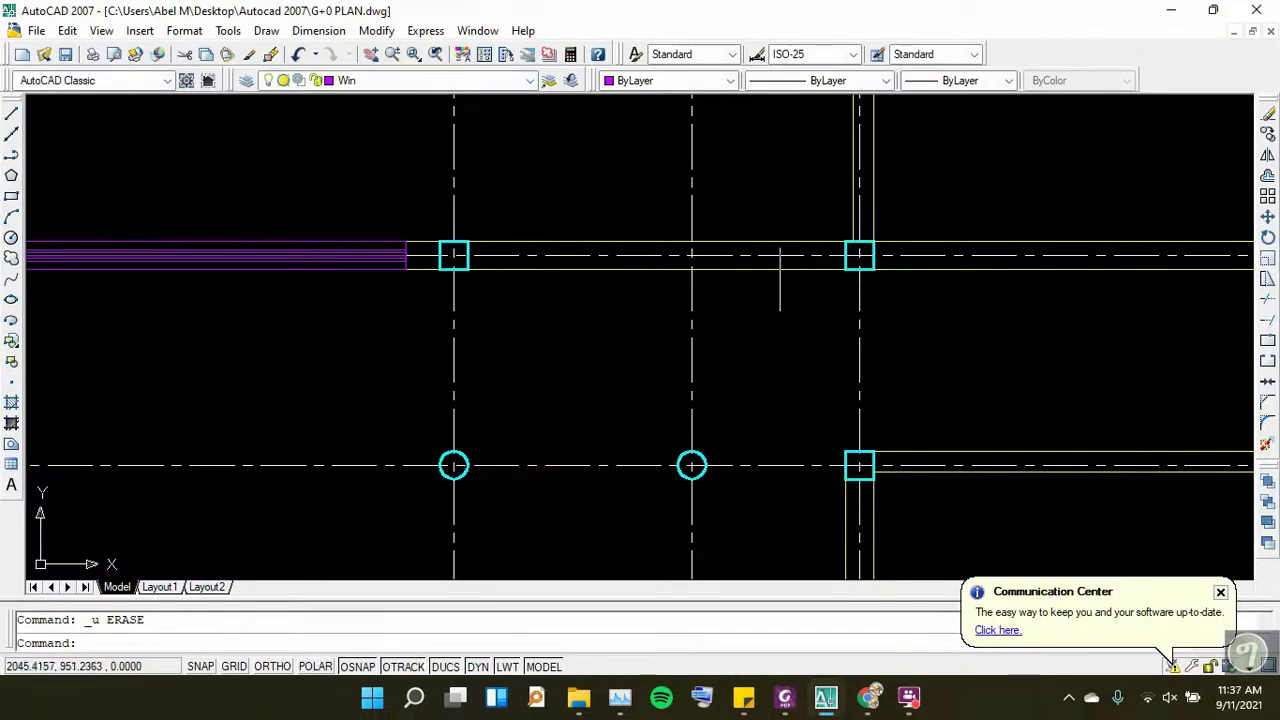
Draw a short vertical door-edge line 45 units from the column corner with Ortho on
scroll(900, 255, up, 2)
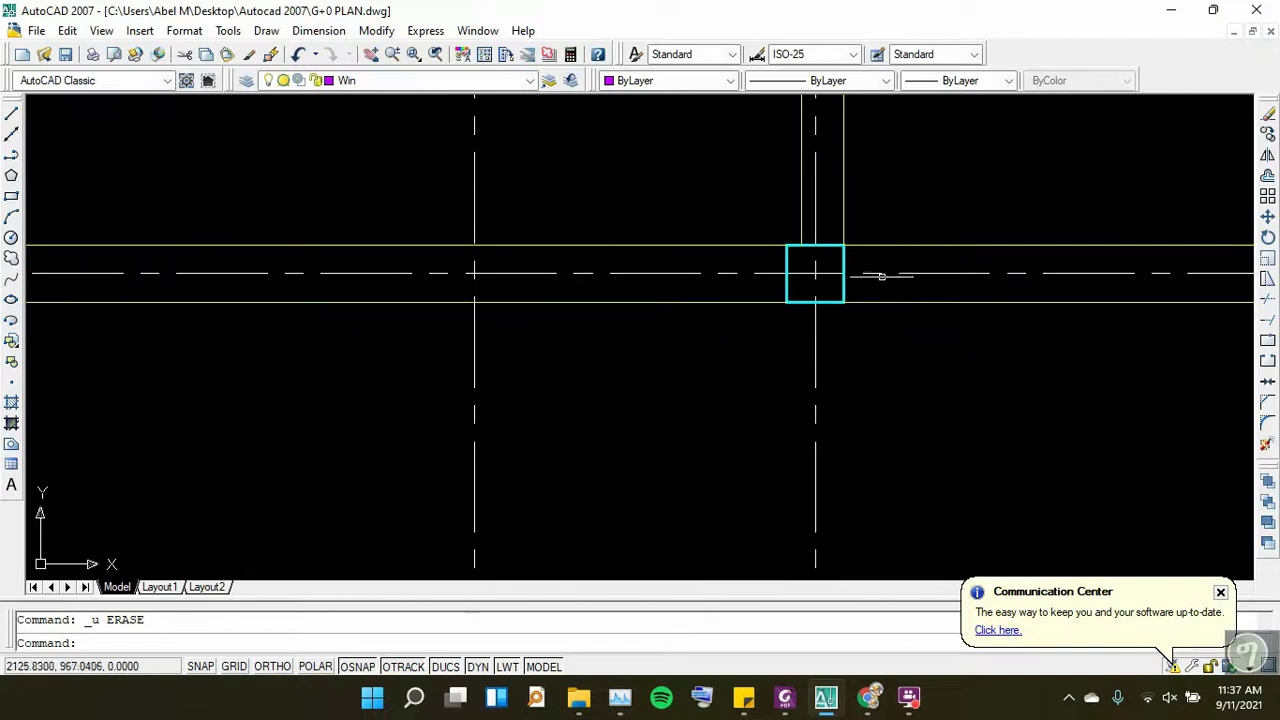
click(12, 114)
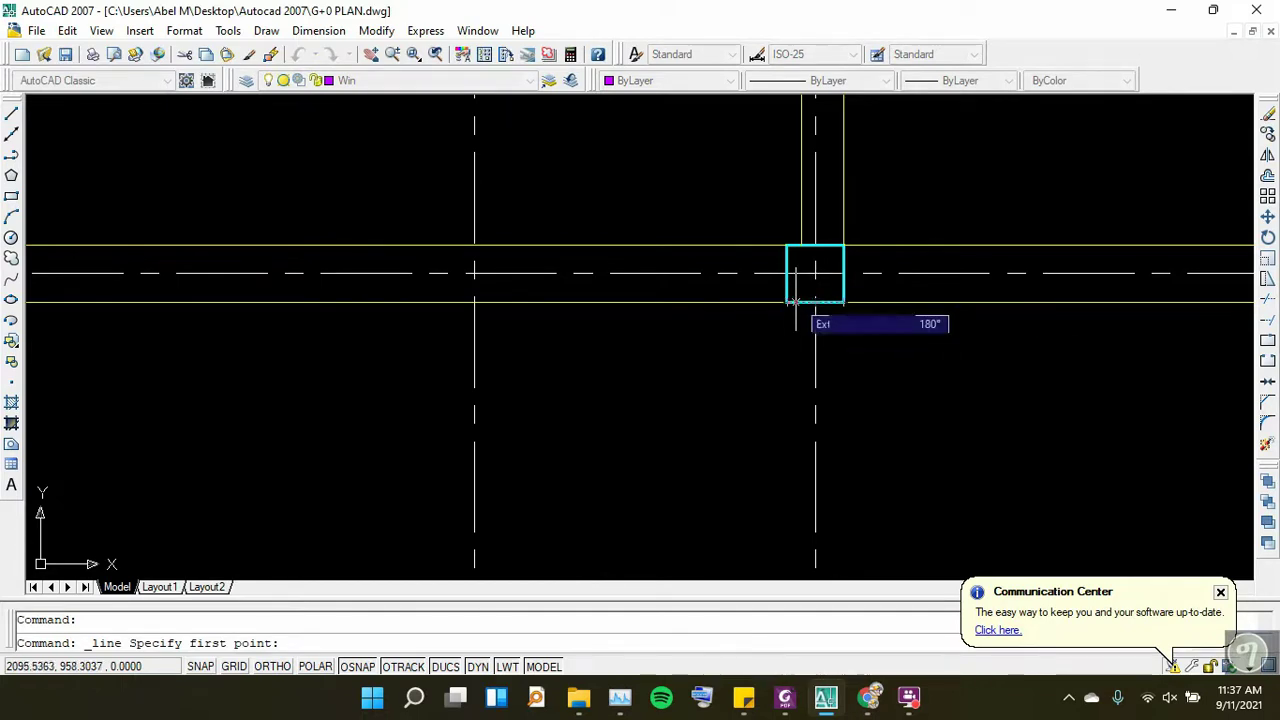
text(45)
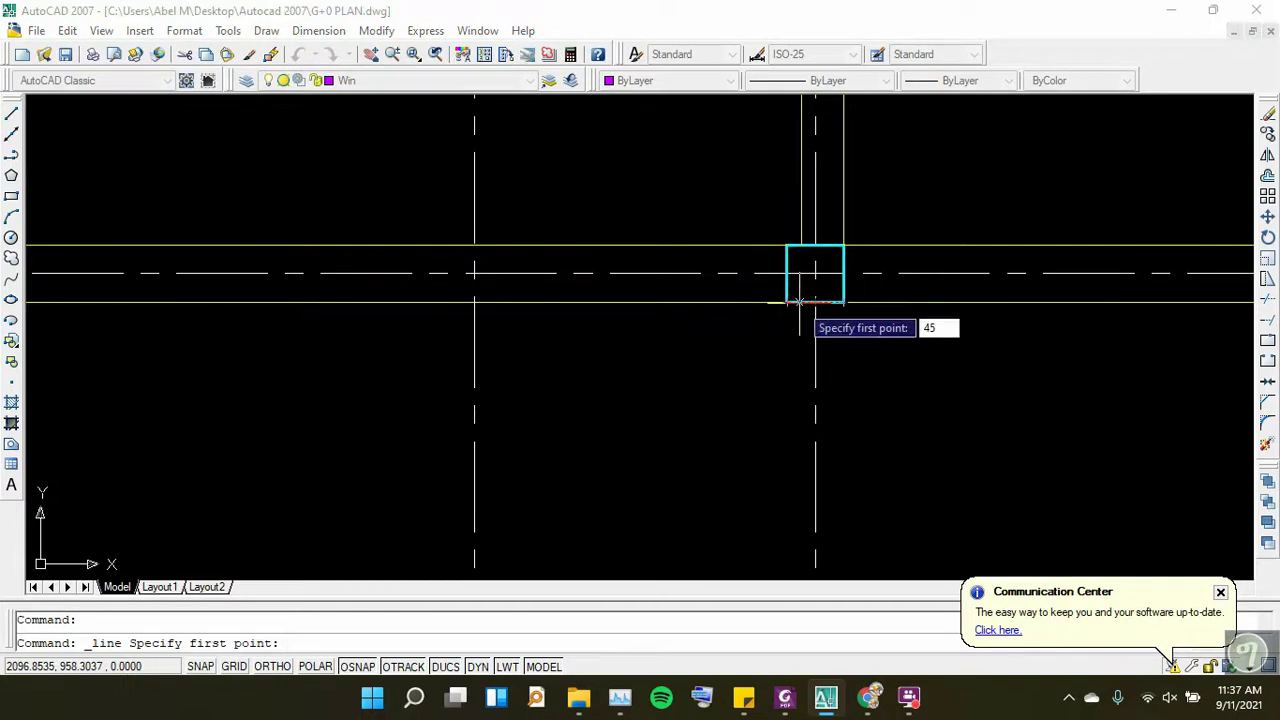
key(Return)
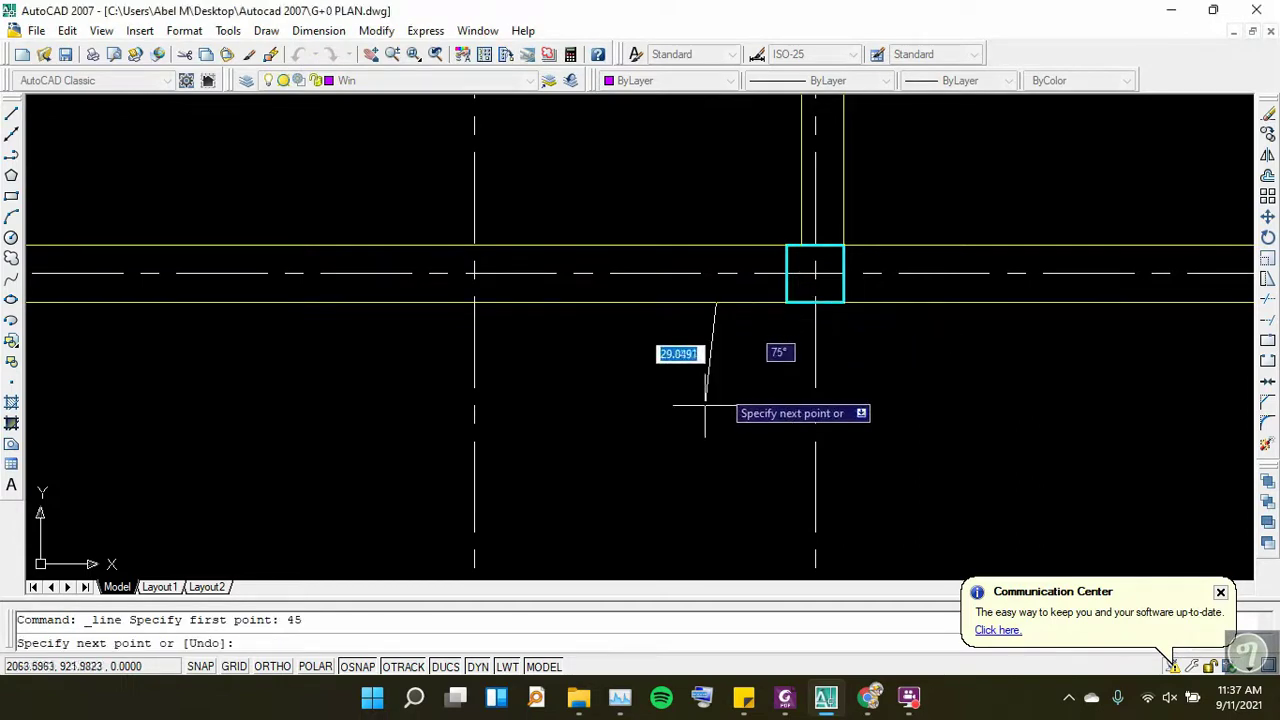
click(270, 667)
click(716, 178)
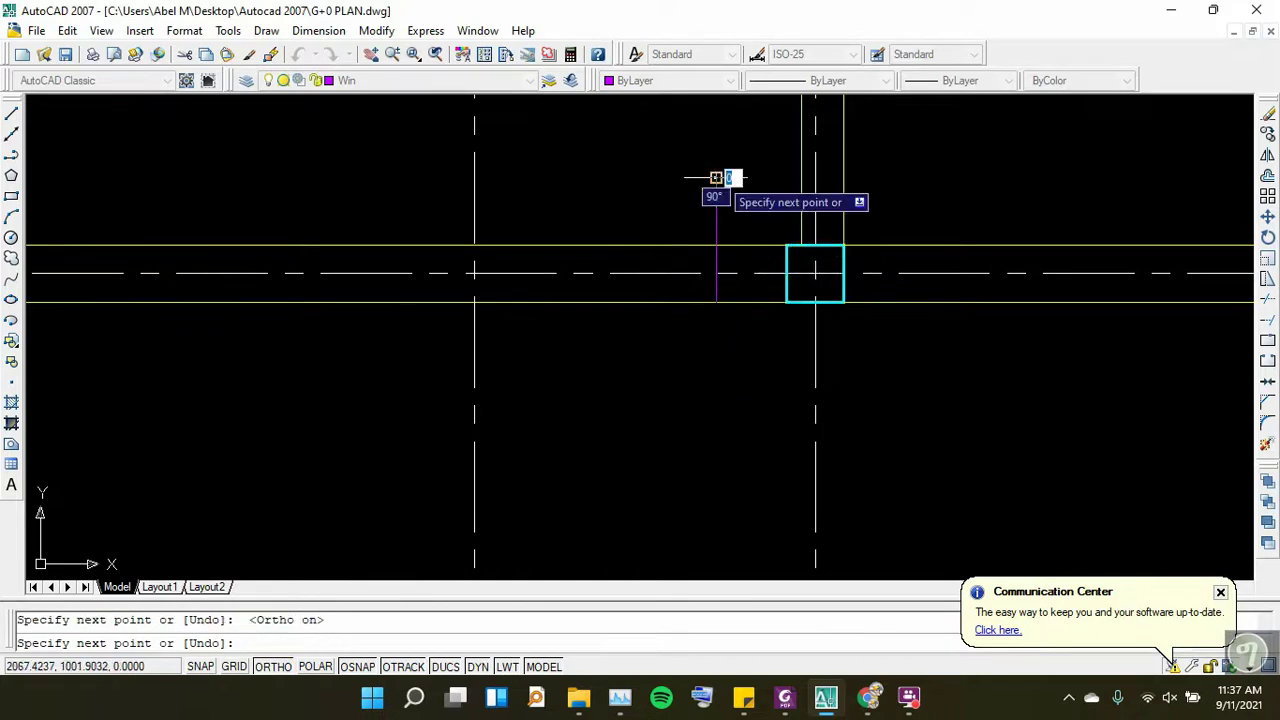
right_click(720, 180)
key(Escape)
scroll(831, 316, down, 2)
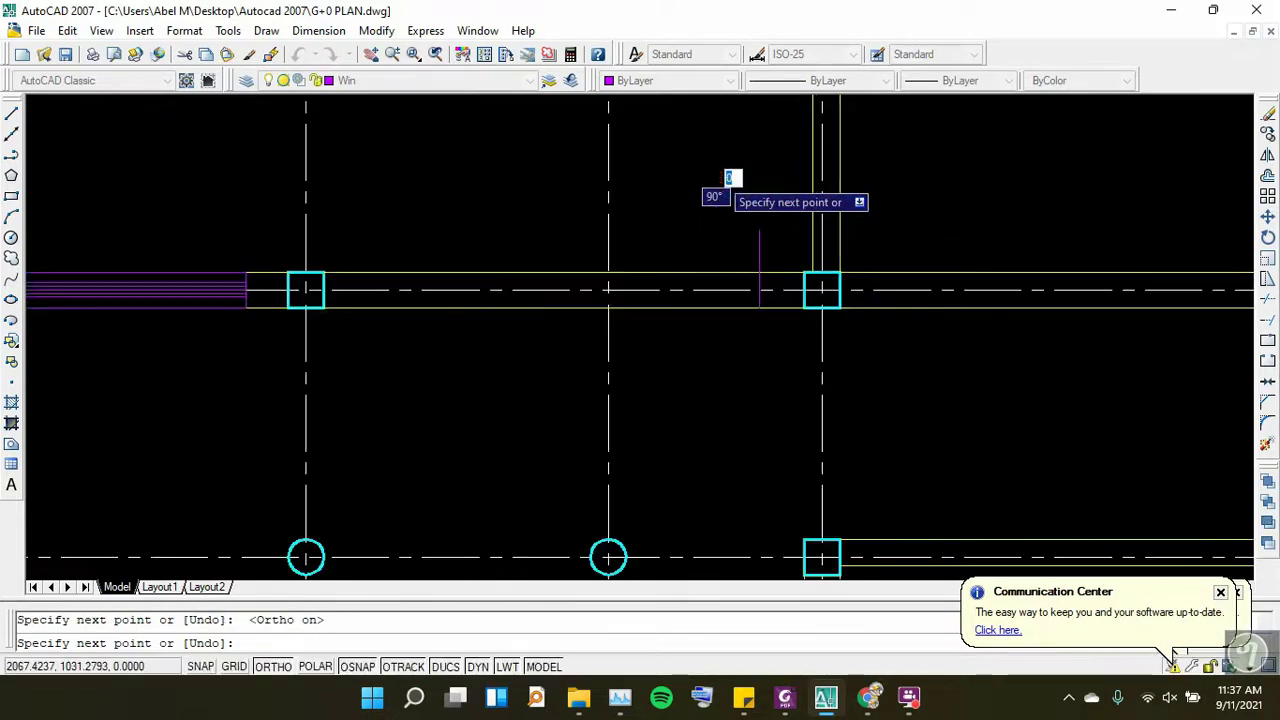
key(Return)
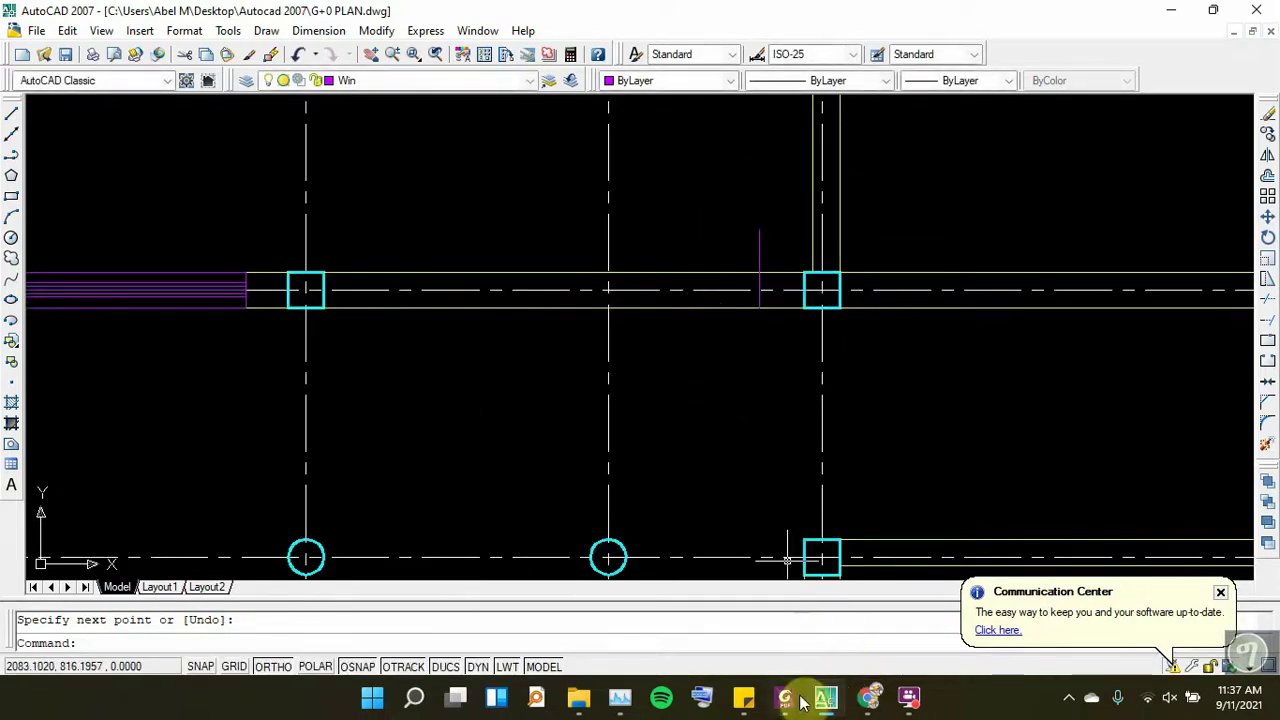
click(788, 699)
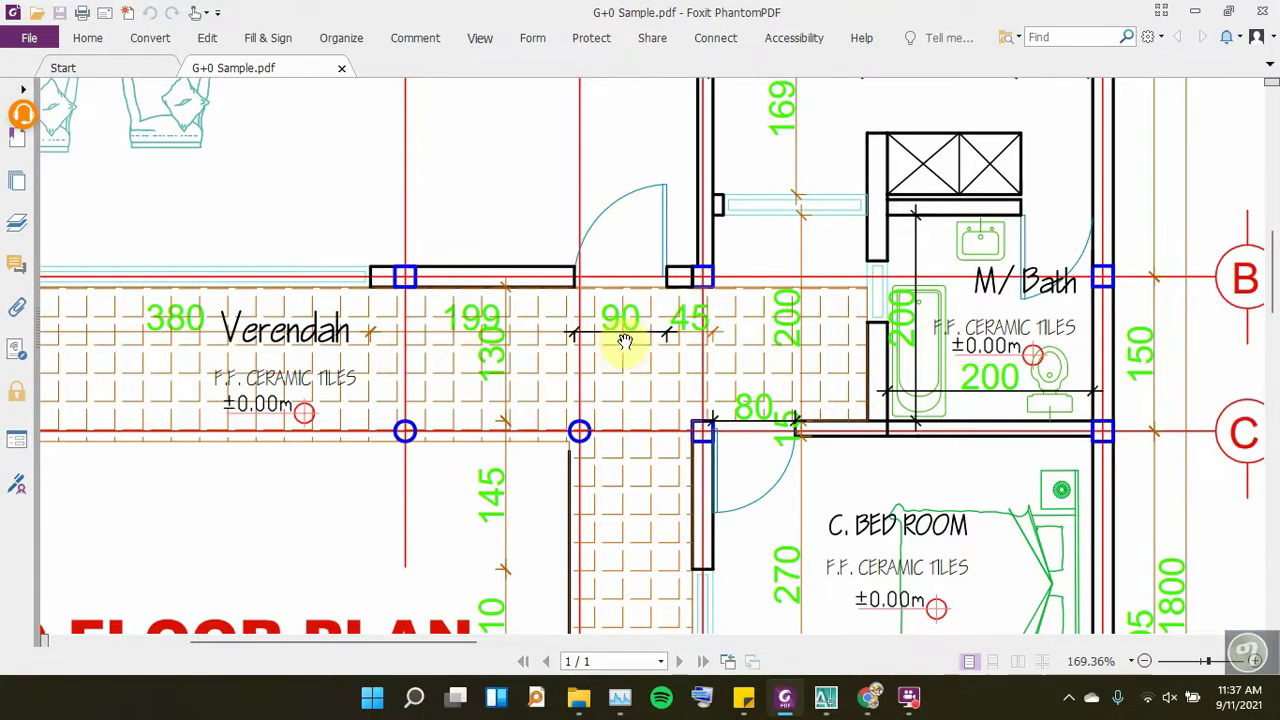
Draw a 90-unit vertical door leaf line in empty space above the plan
click(1197, 12)
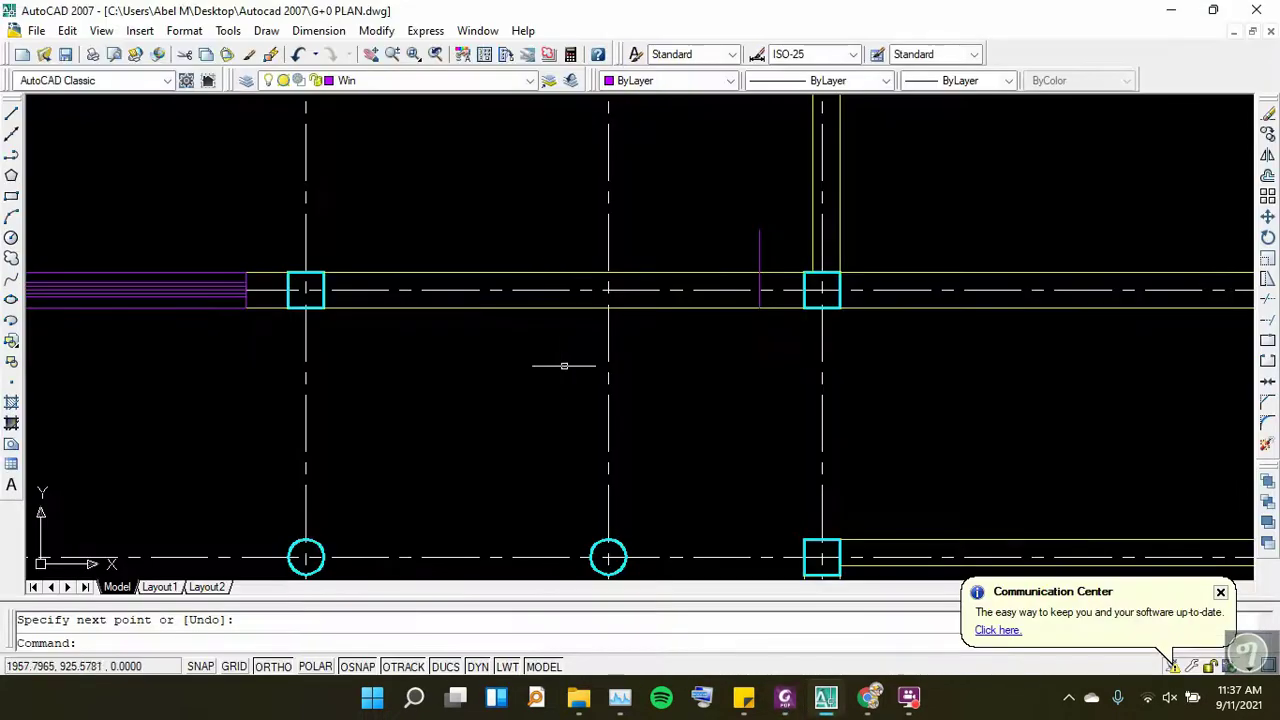
scroll(563, 363, down, 3)
scroll(620, 228, down, 2)
scroll(896, 218, up, 3)
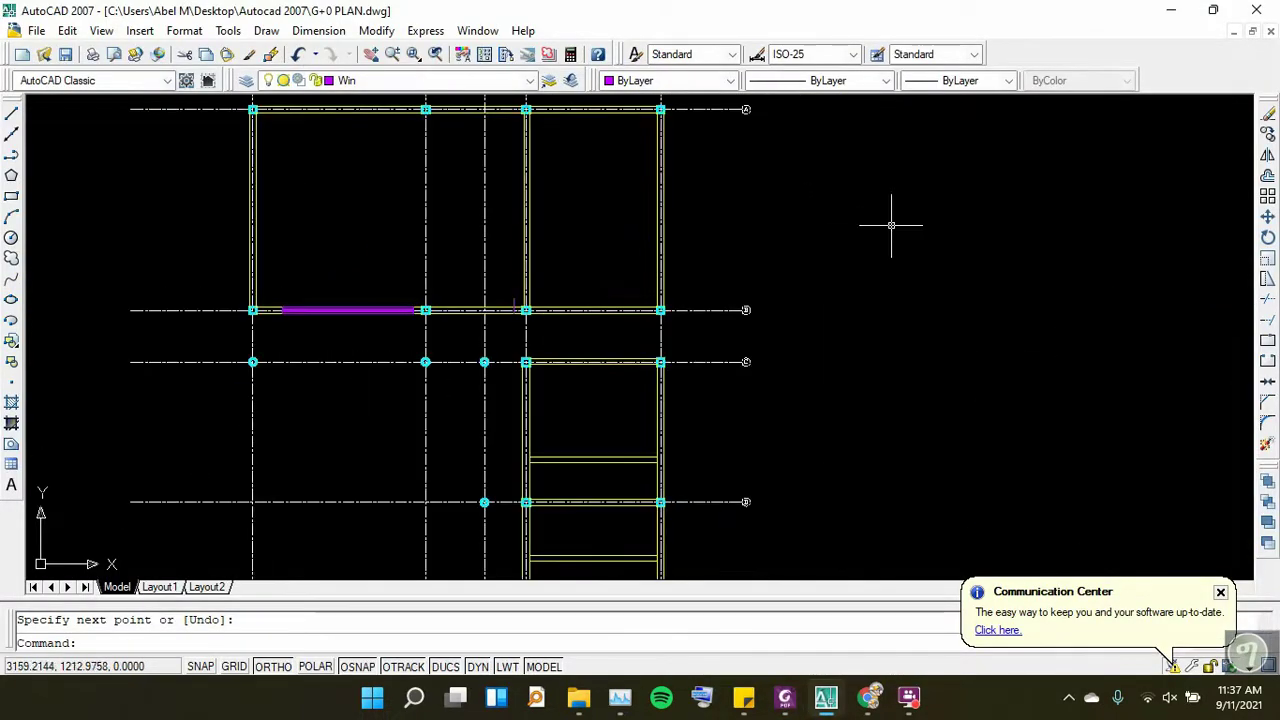
scroll(888, 225, up, 2)
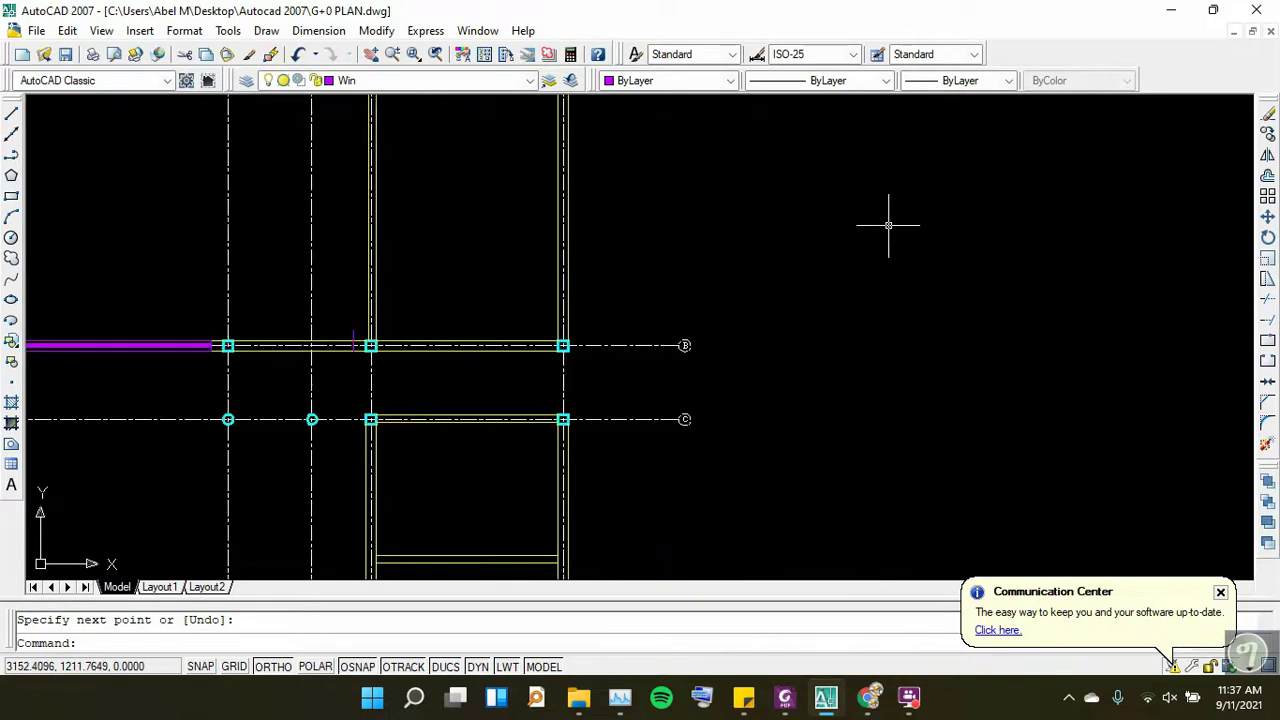
click(13, 117)
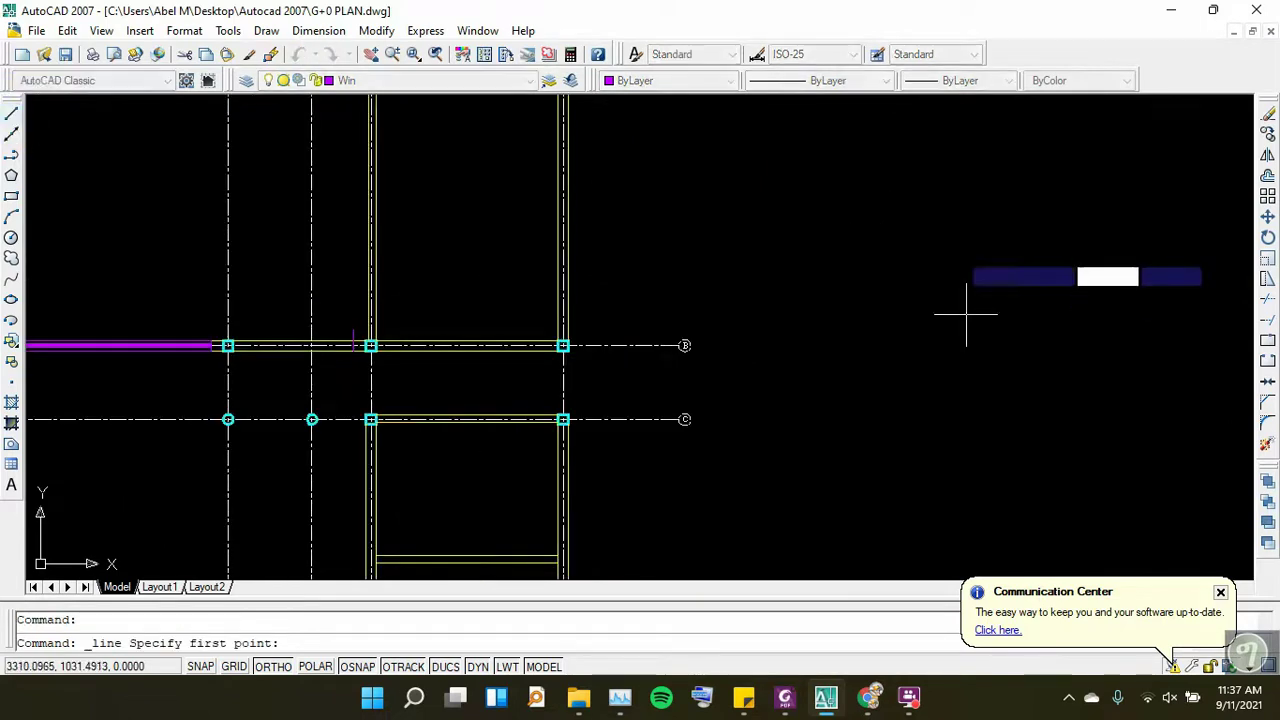
click(773, 190)
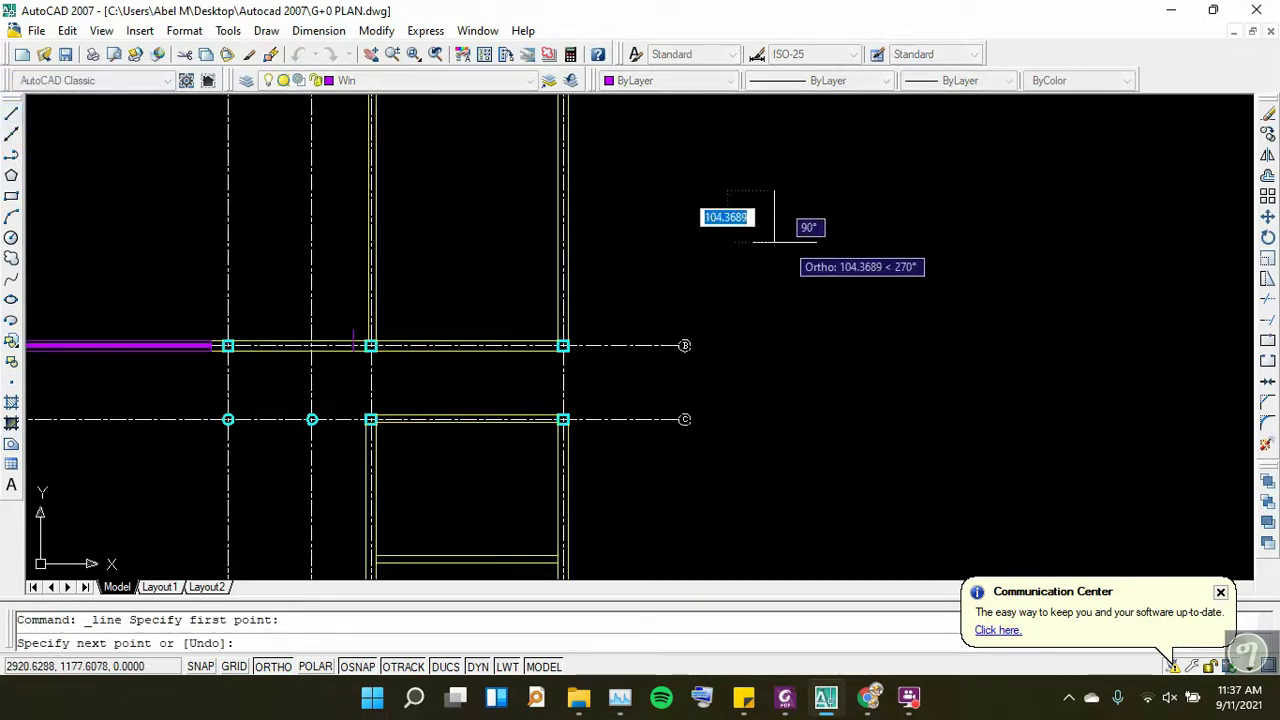
text(90)
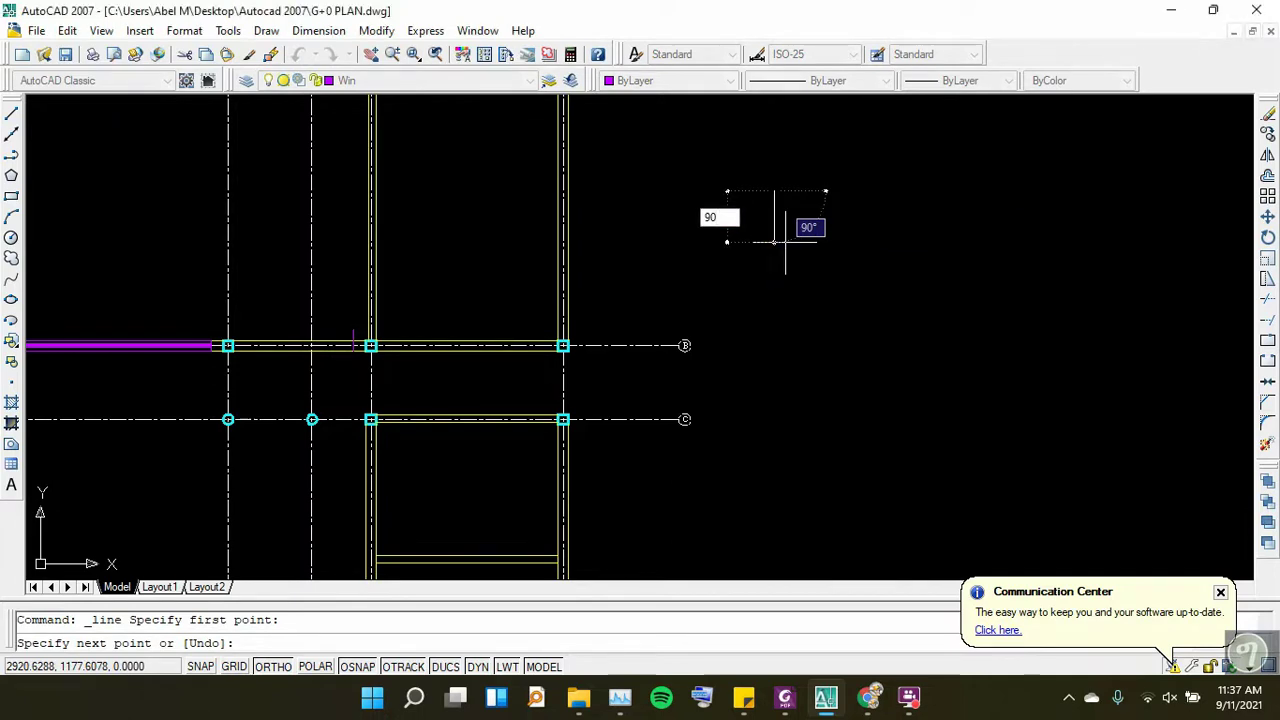
key(Return)
key(Return)
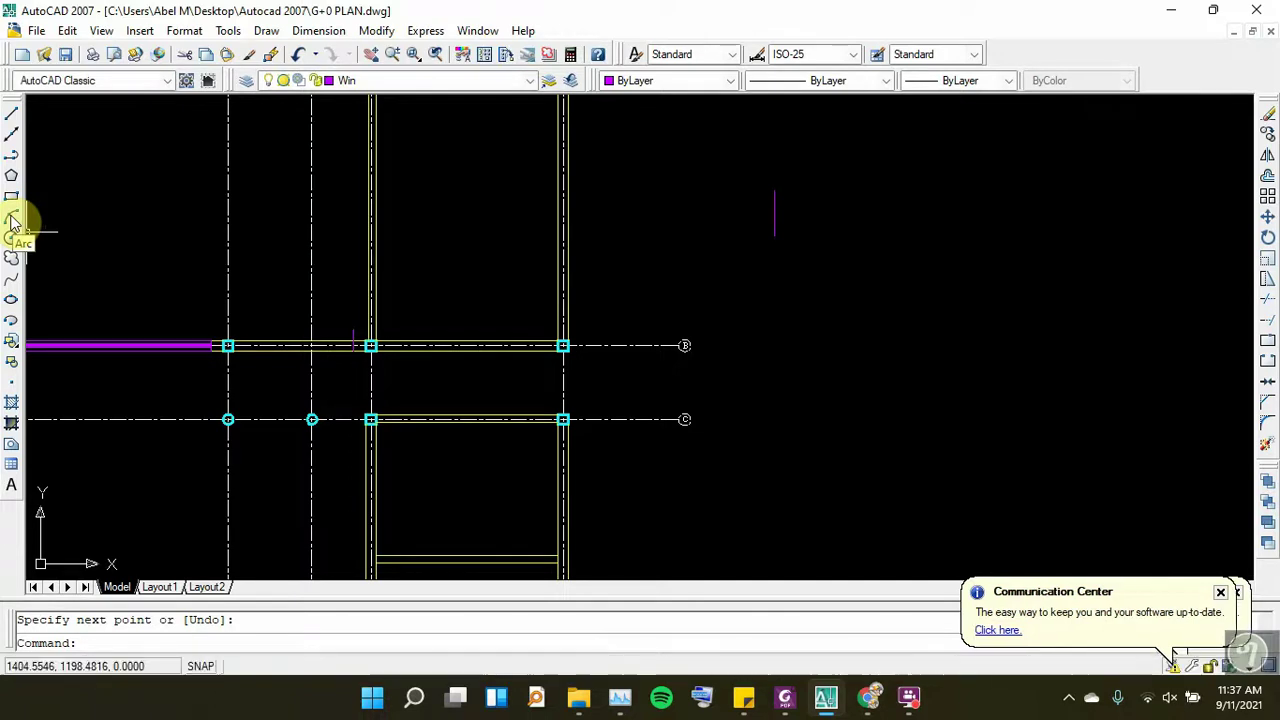
Draw a quarter-circle arc centred on the 90-unit line's bottom end, swinging left from its top
click(13, 222)
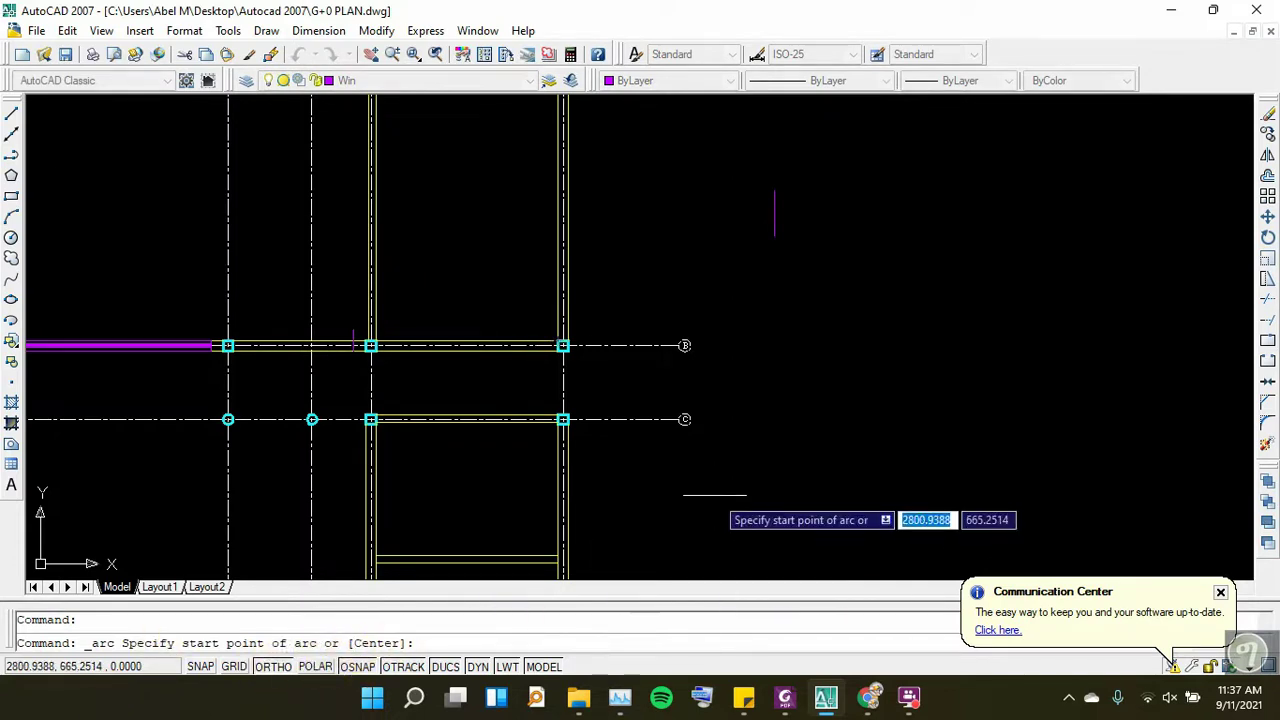
text(c)
key(Return)
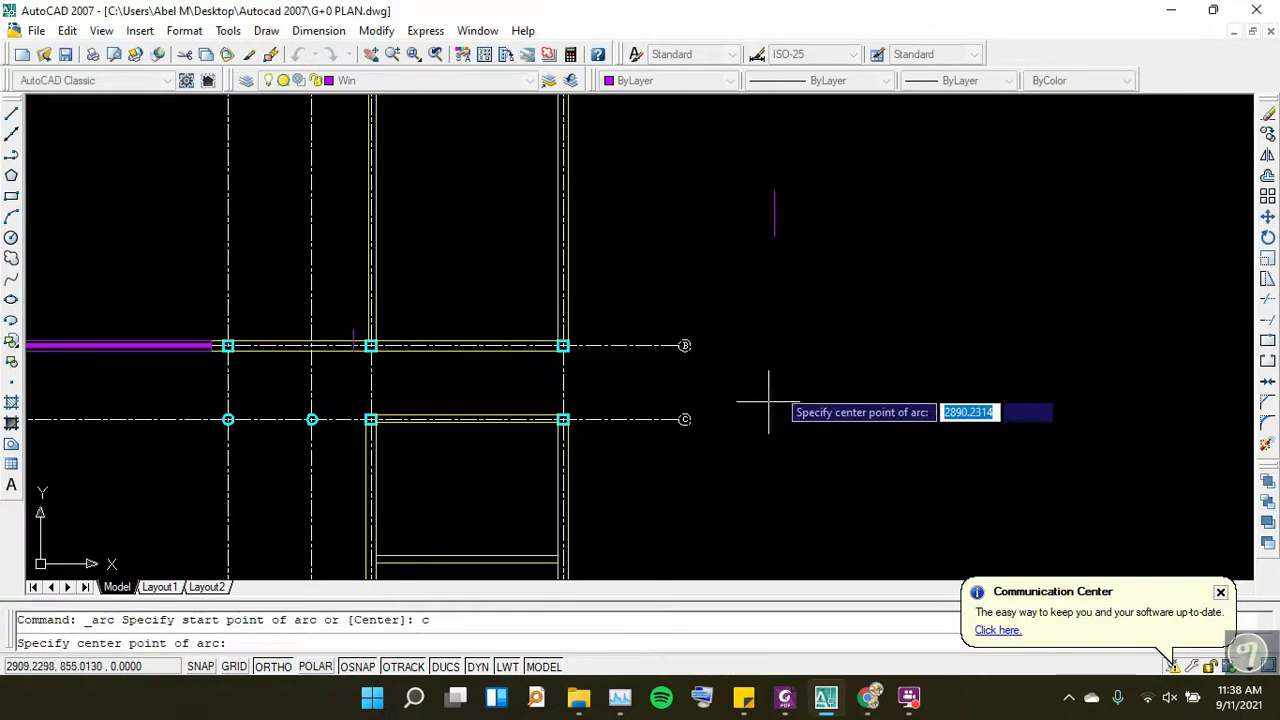
click(774, 235)
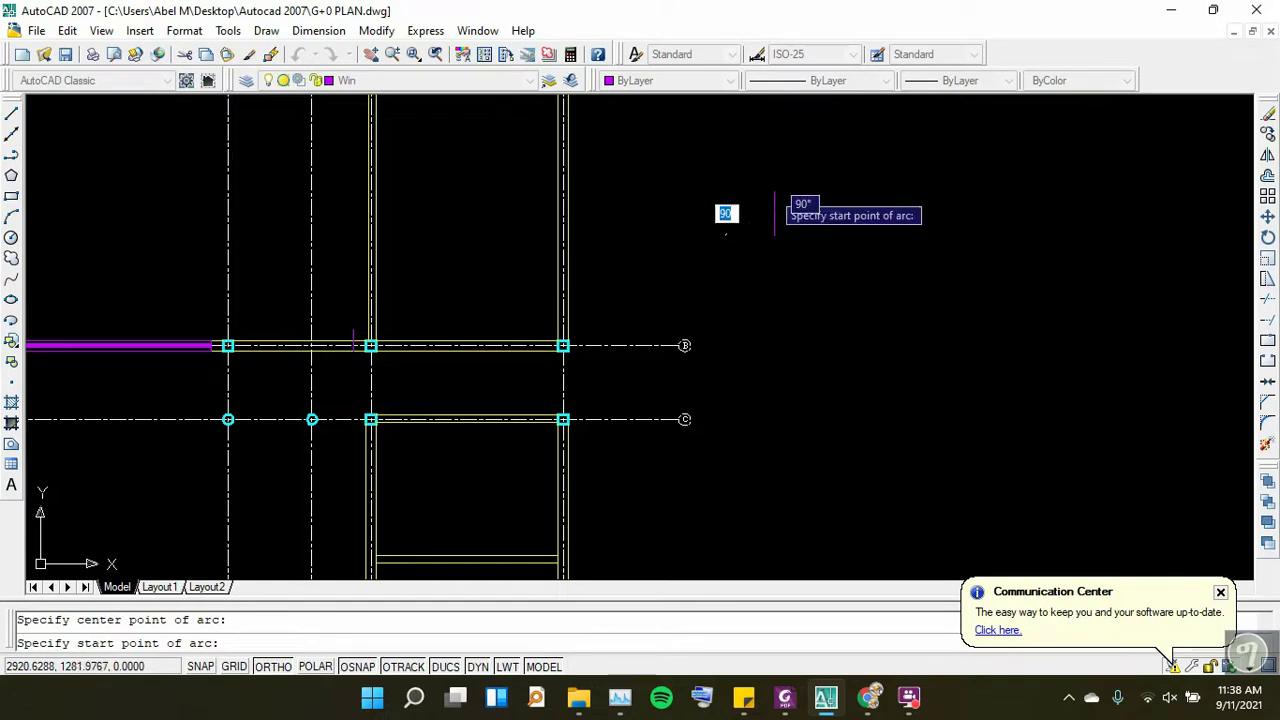
click(774, 190)
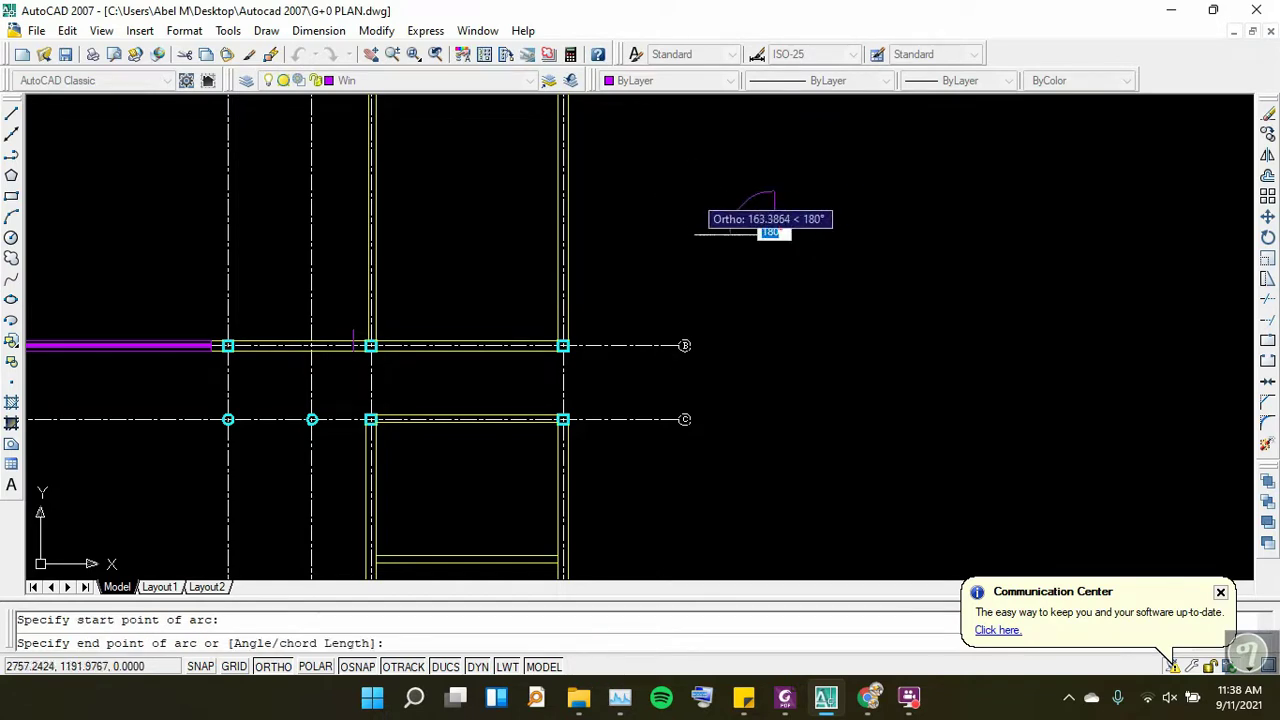
click(728, 235)
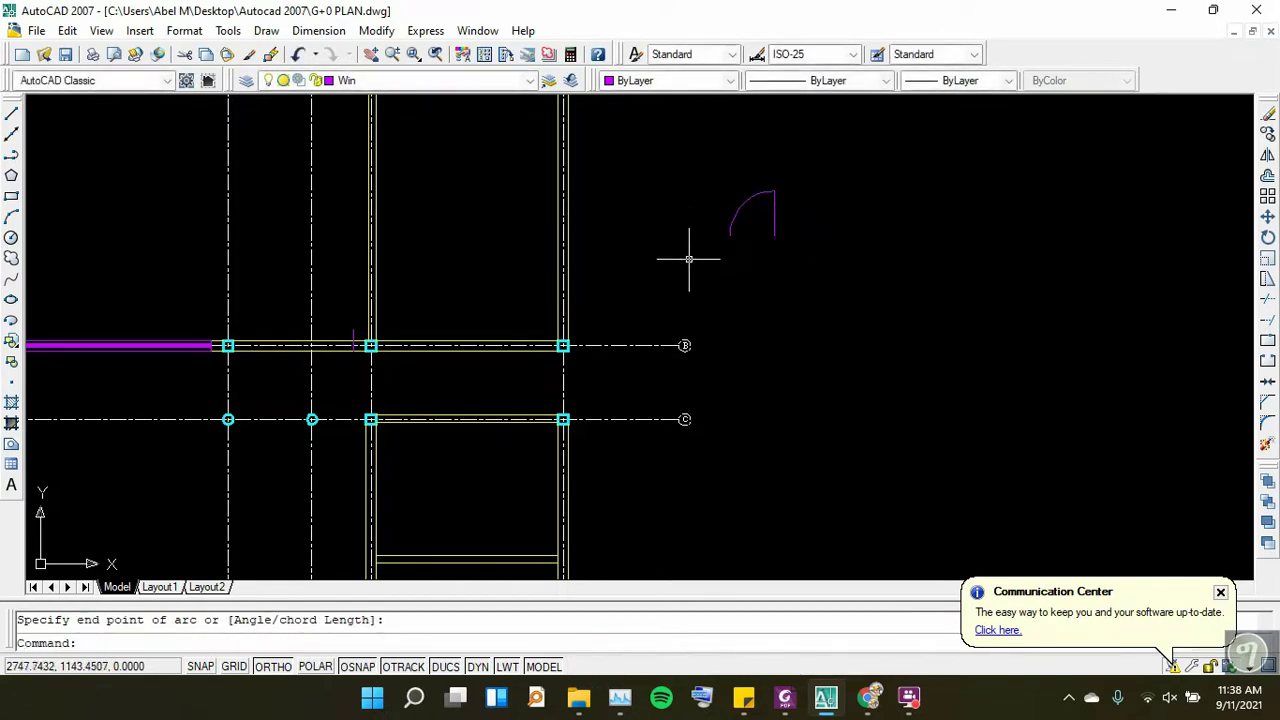
scroll(688, 245, up, 2)
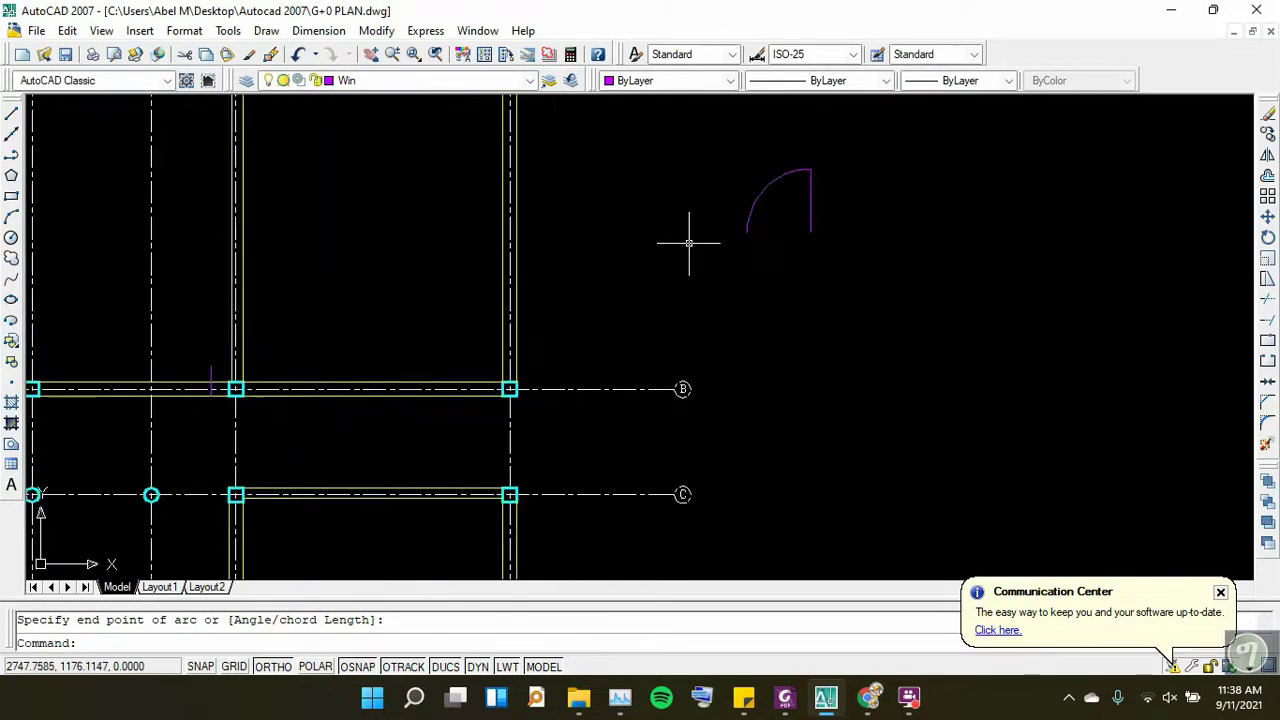
scroll(803, 180, up, 4)
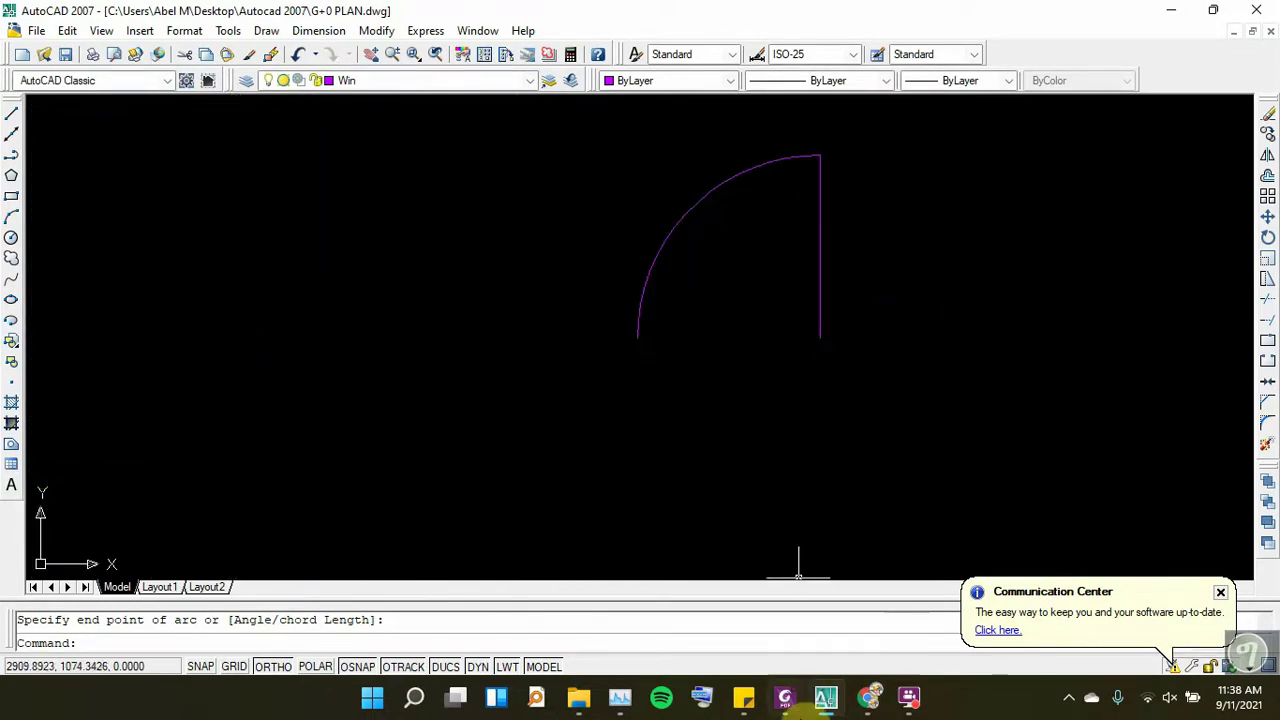
click(786, 699)
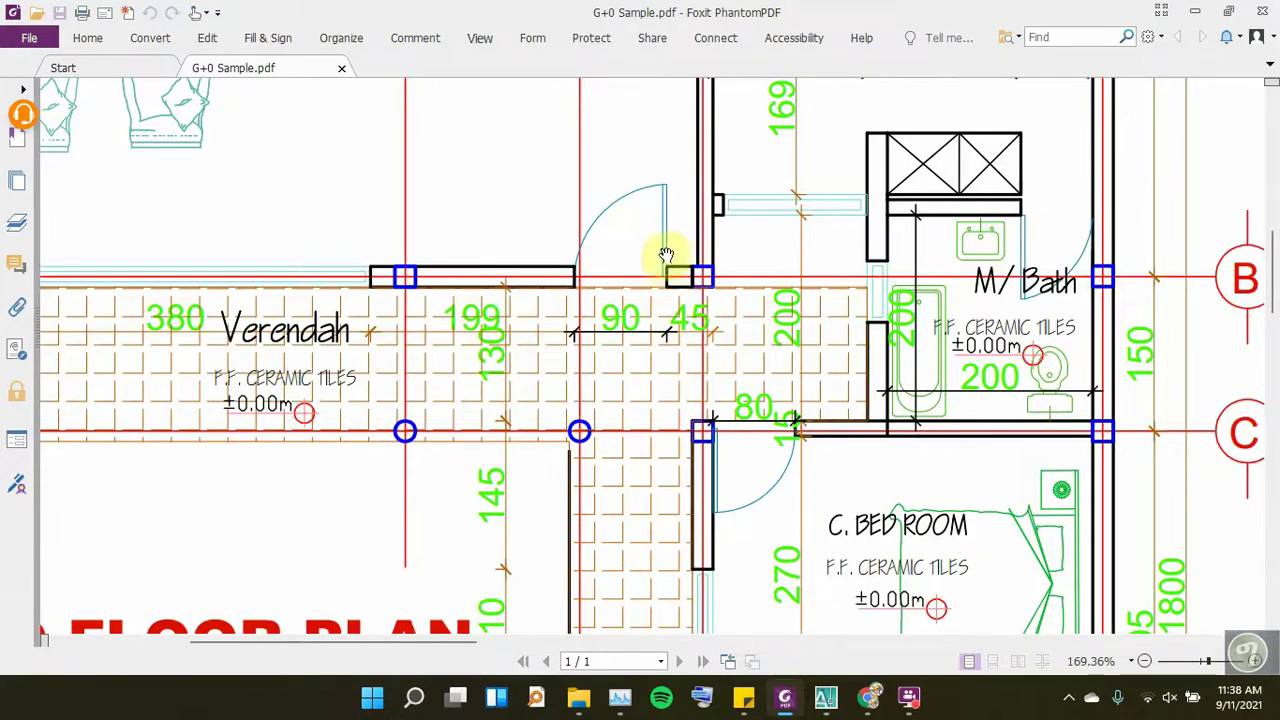
click(1194, 10)
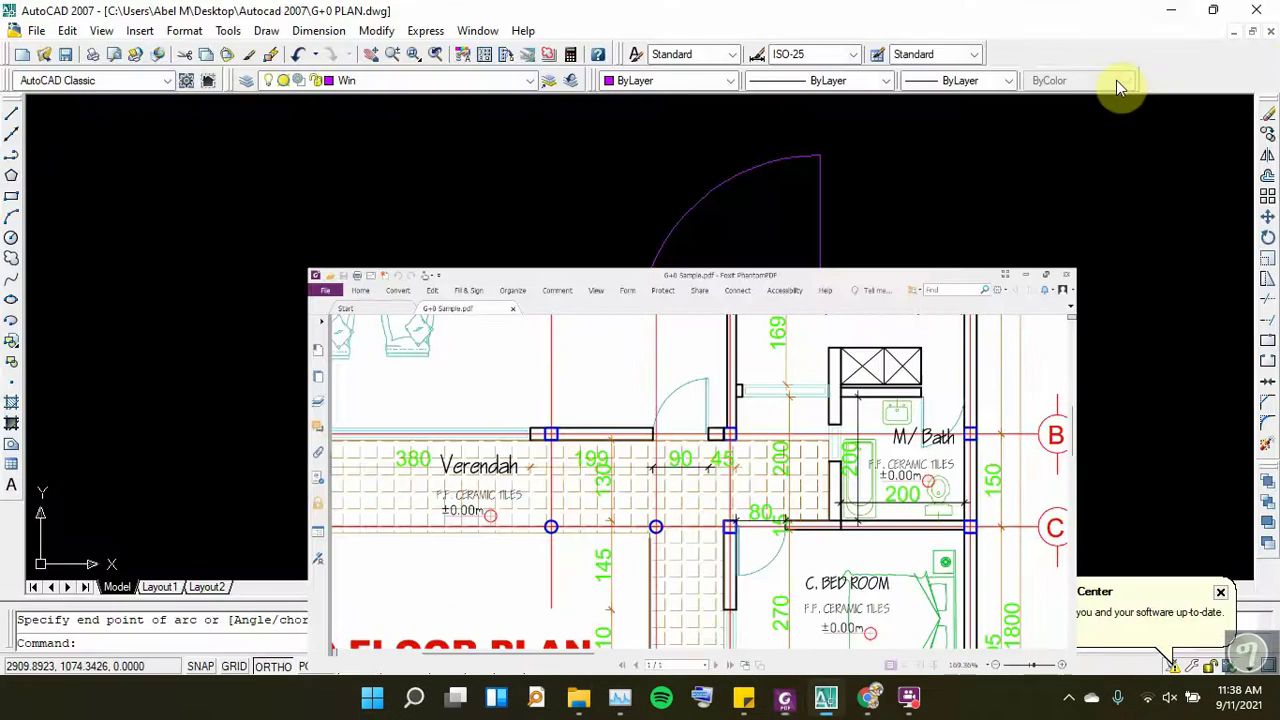
Offset the vertical door leaf line 4 units toward the inside of the swing arc
click(1267, 180)
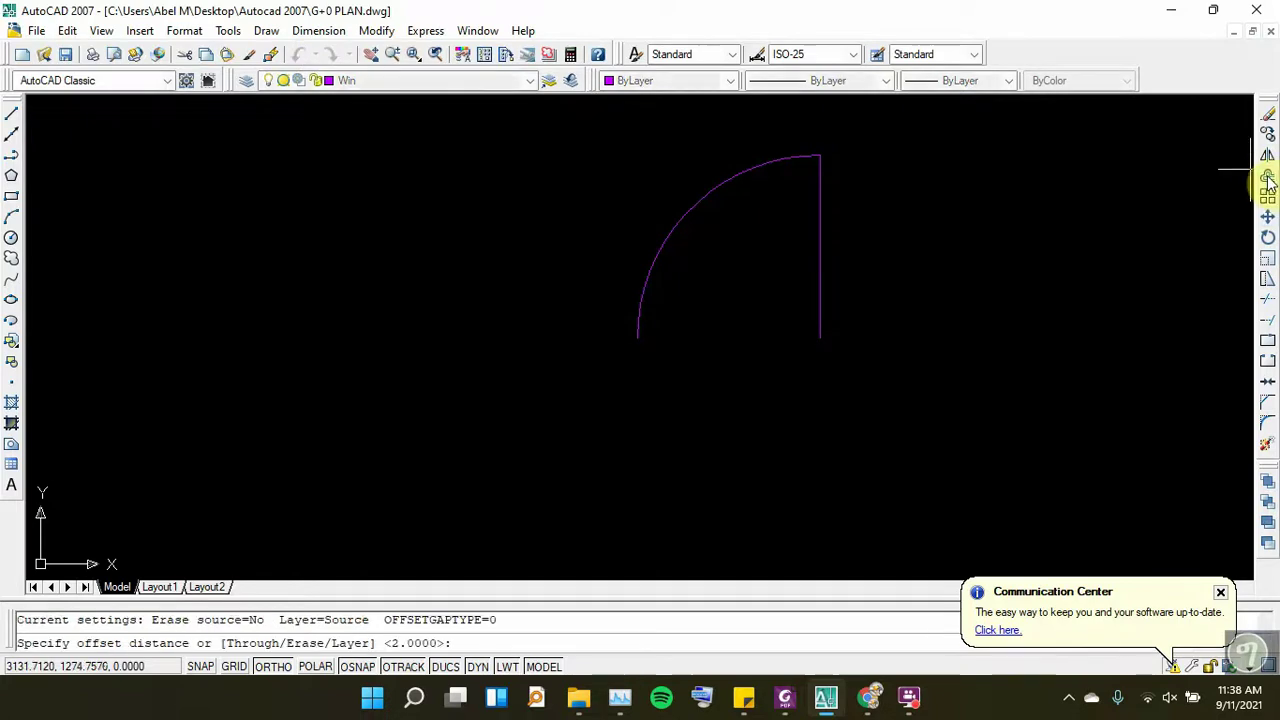
text(4)
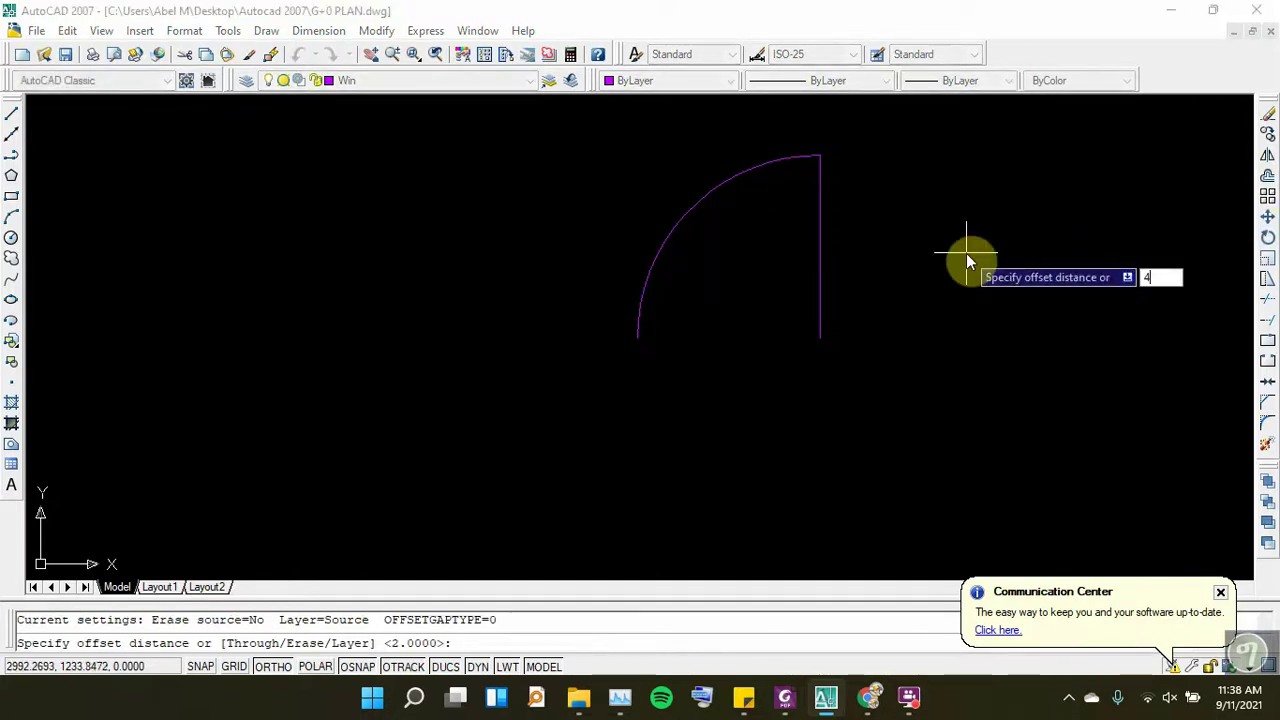
key(Return)
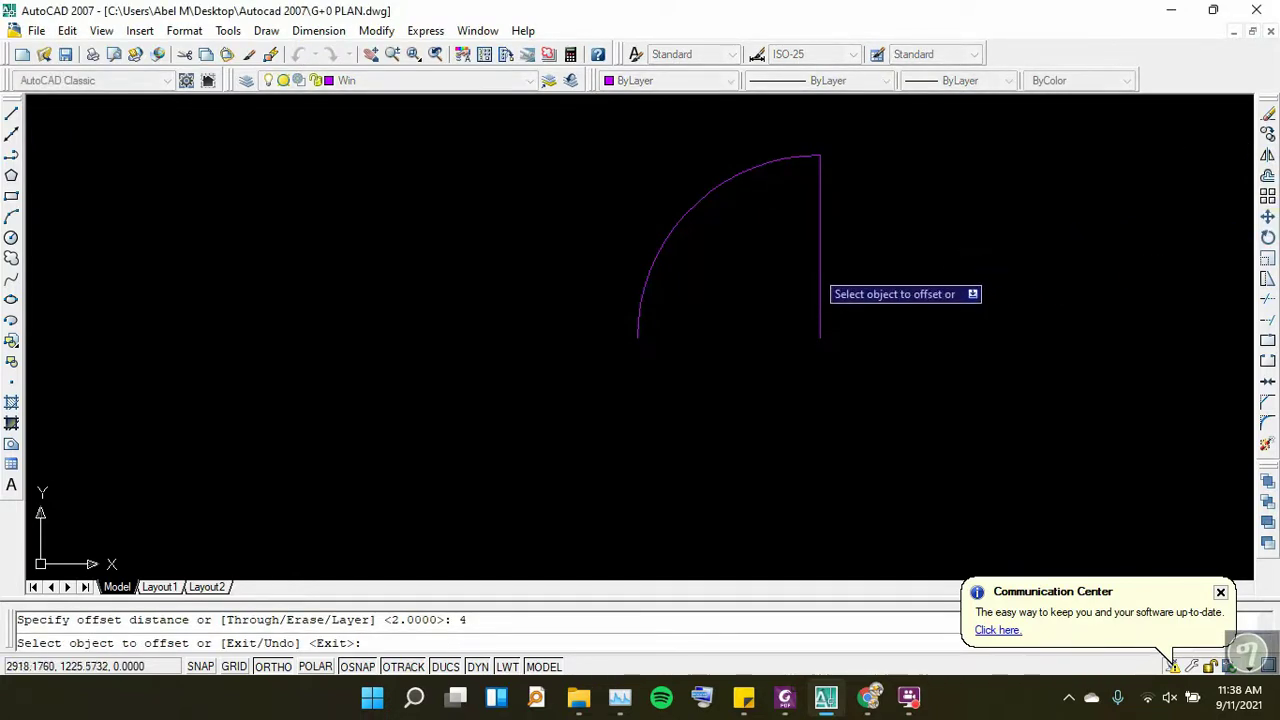
click(821, 258)
click(790, 257)
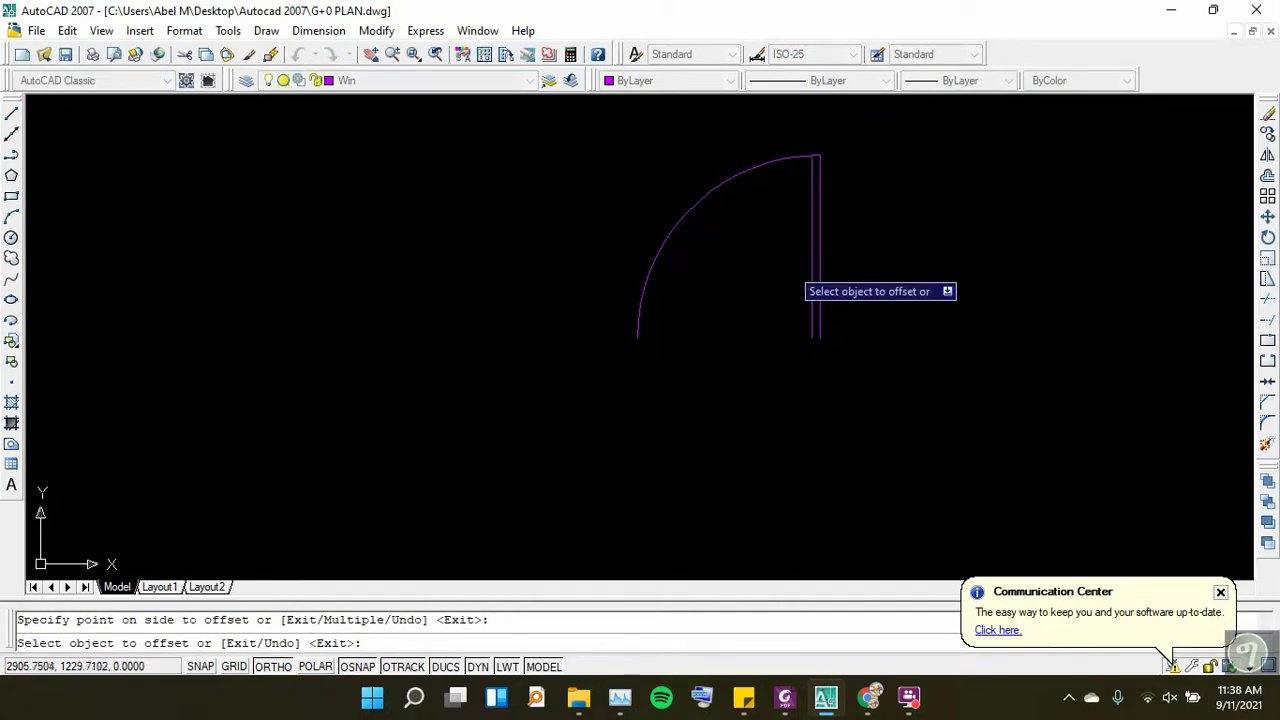
key(Escape)
scroll(859, 263, down, 2)
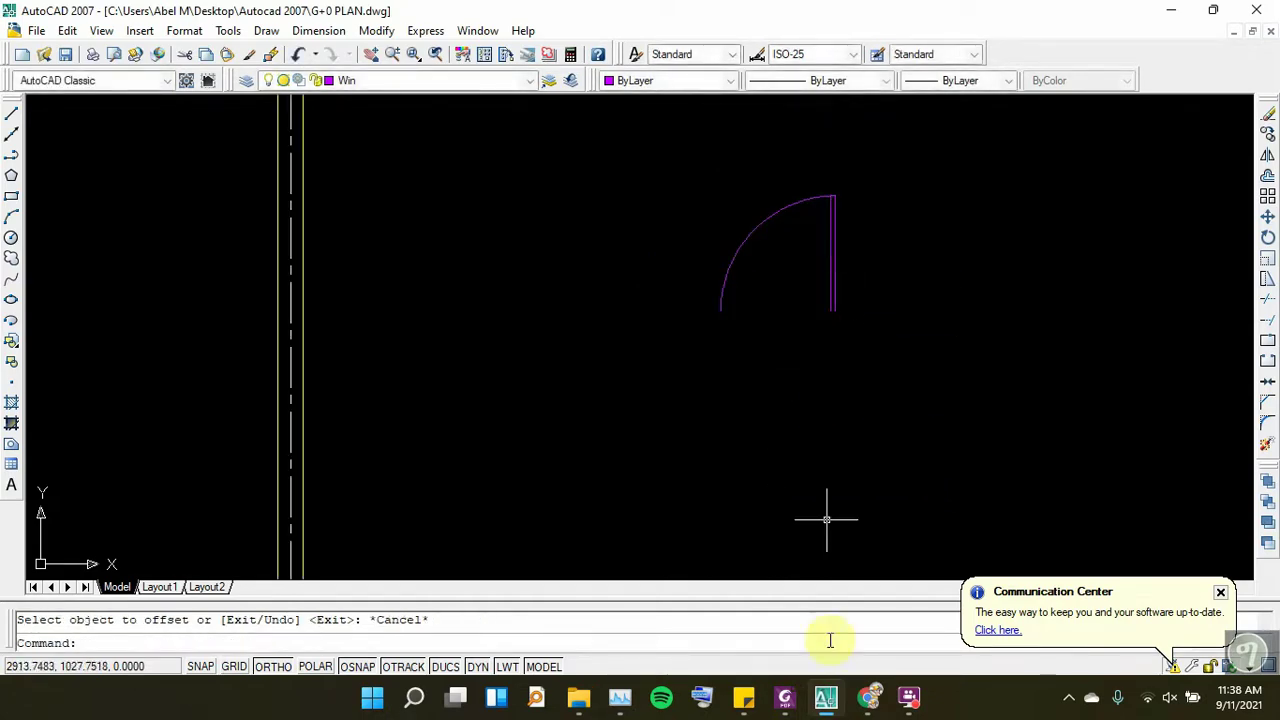
Compare the door with the reference PDF's Verendah opening, switching between Foxit and AutoCAD
click(784, 697)
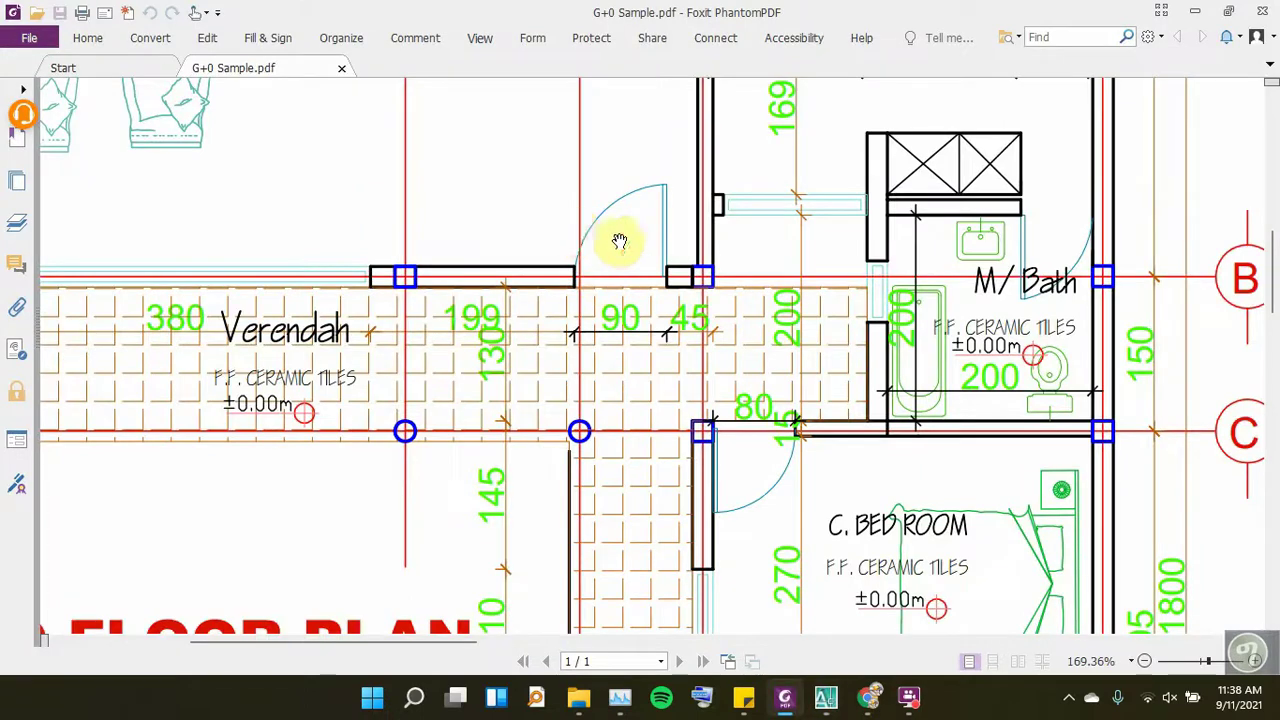
click(784, 697)
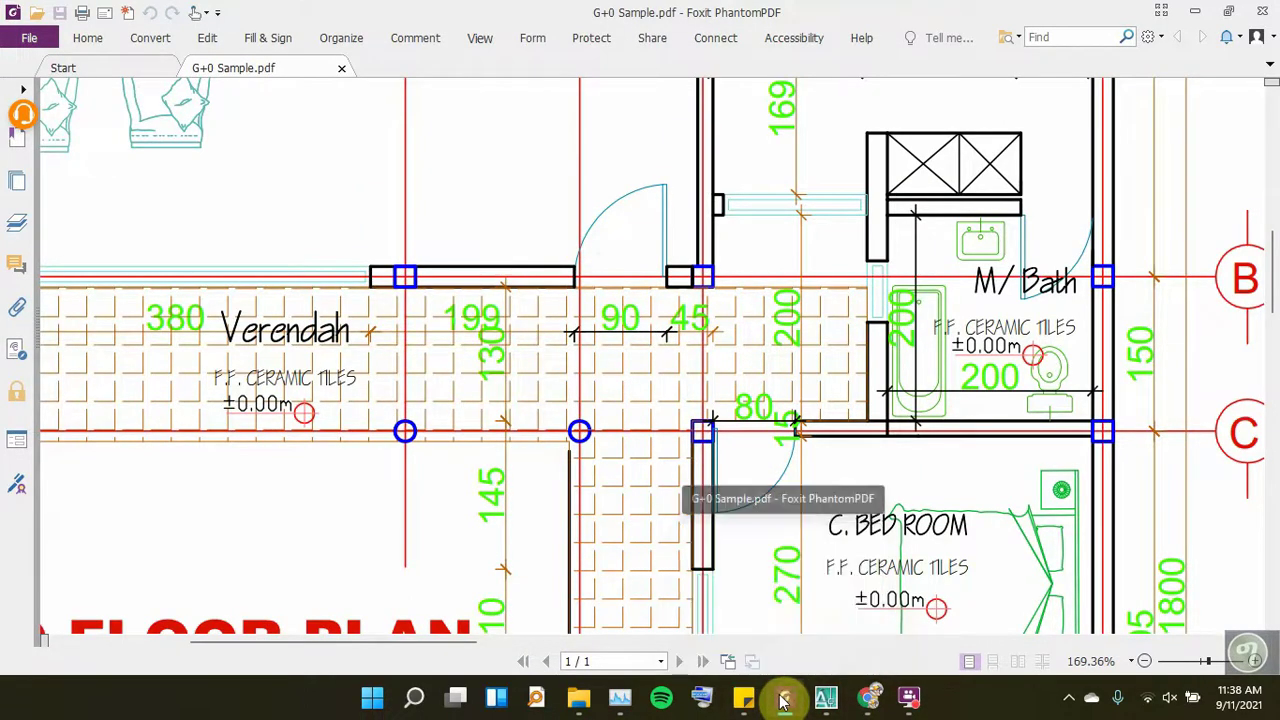
click(784, 697)
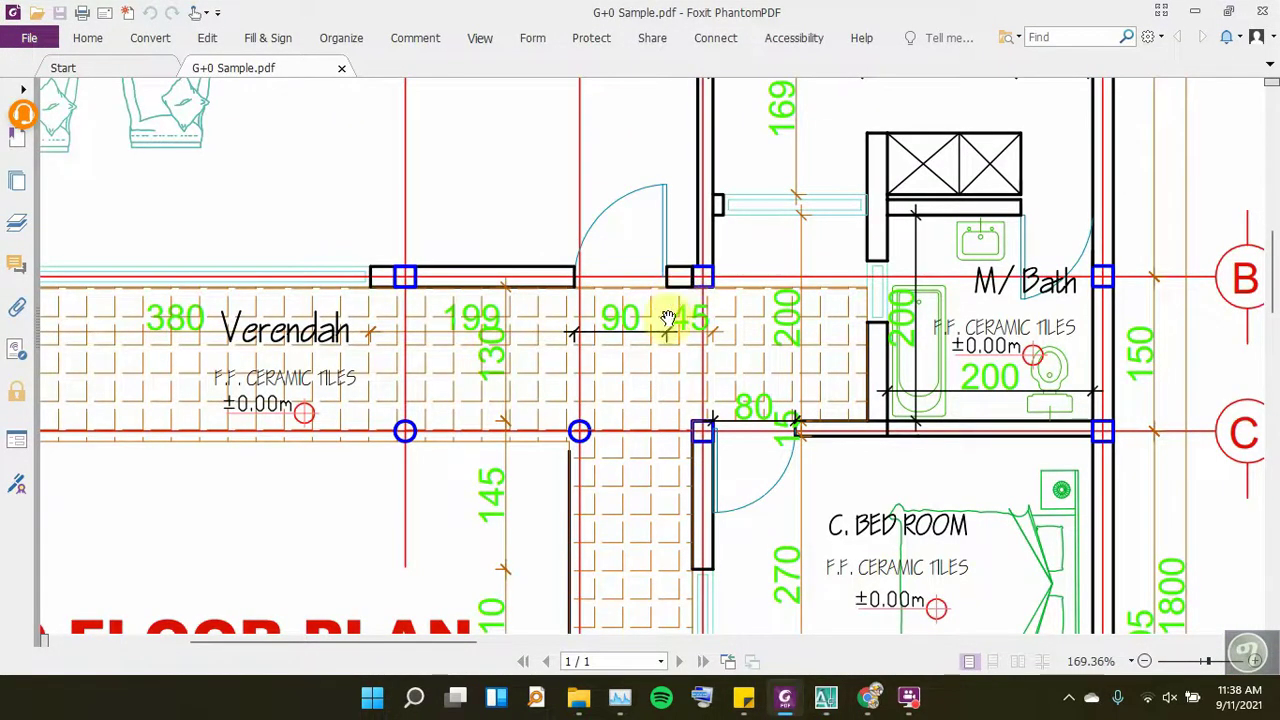
click(818, 638)
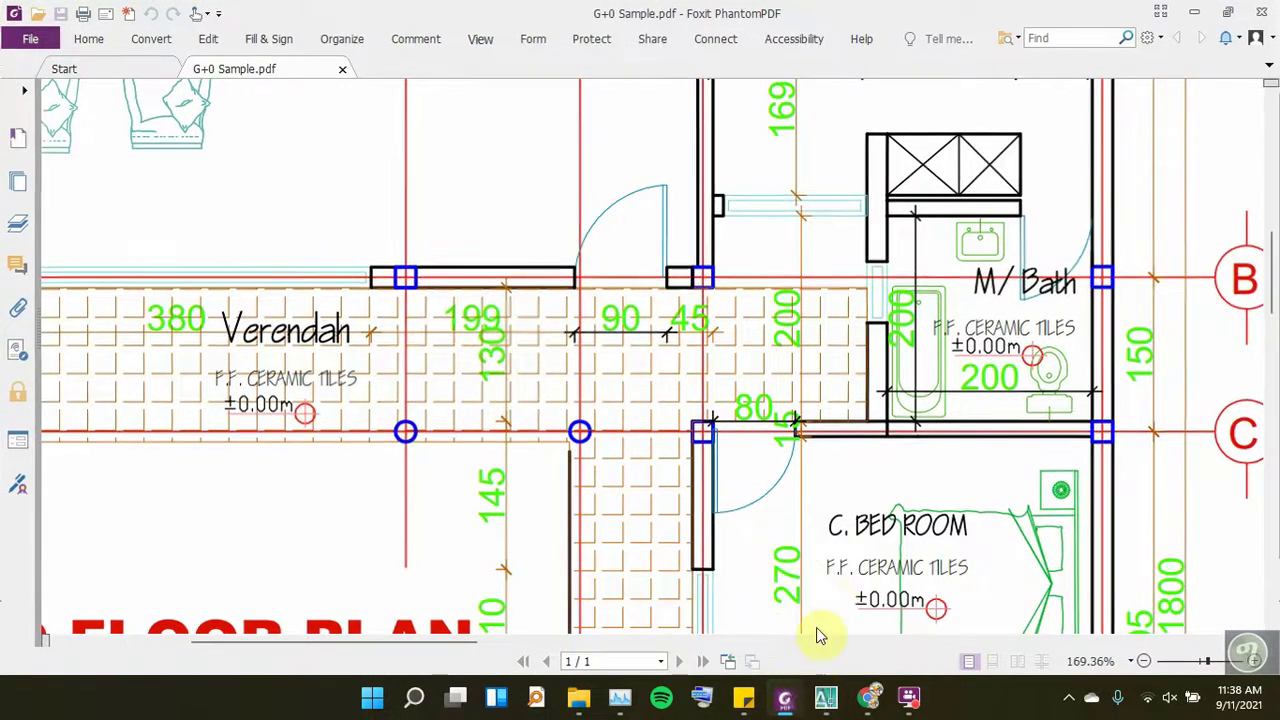
Select the door arc and leaf and copy them from the leaf end with Ortho off
click(889, 170)
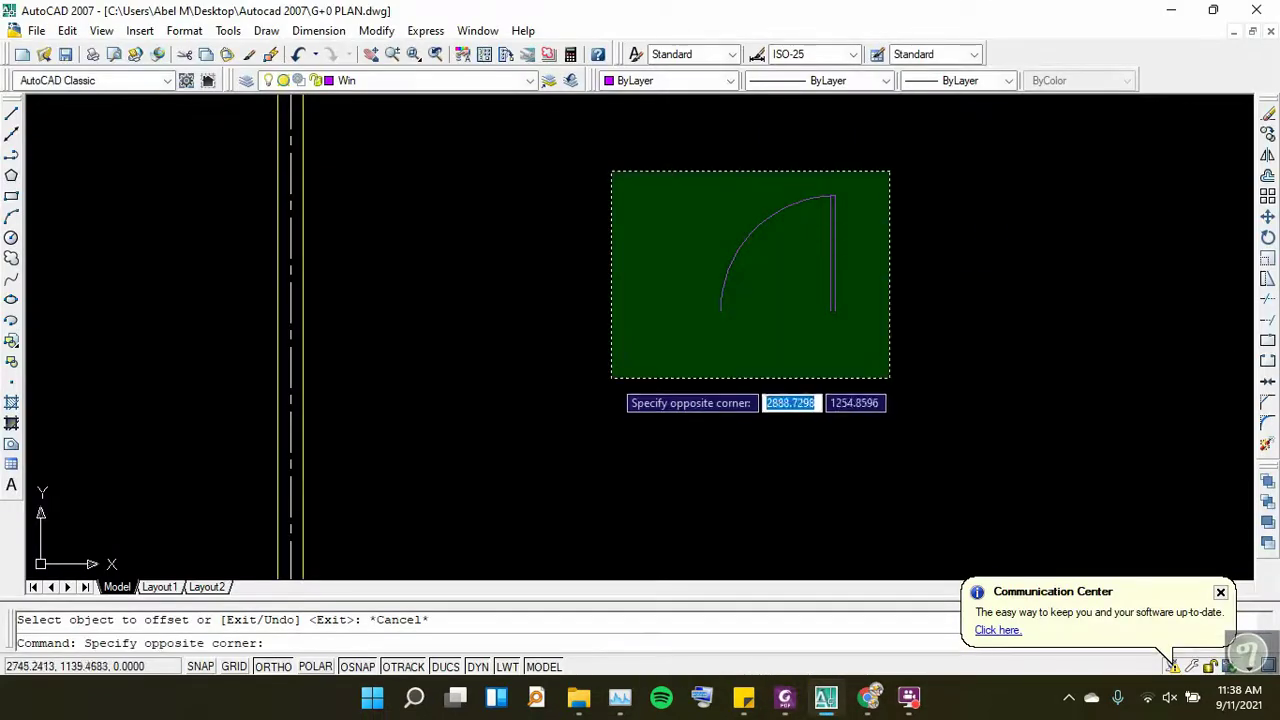
click(615, 381)
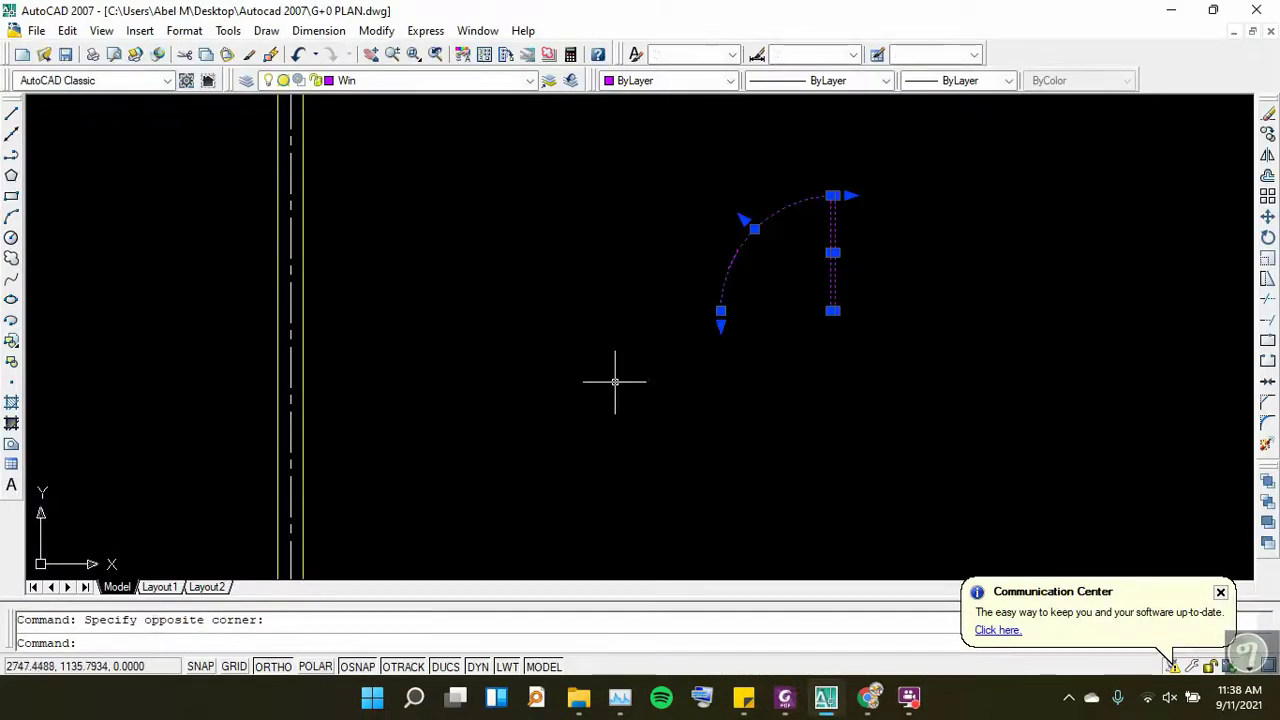
click(1267, 138)
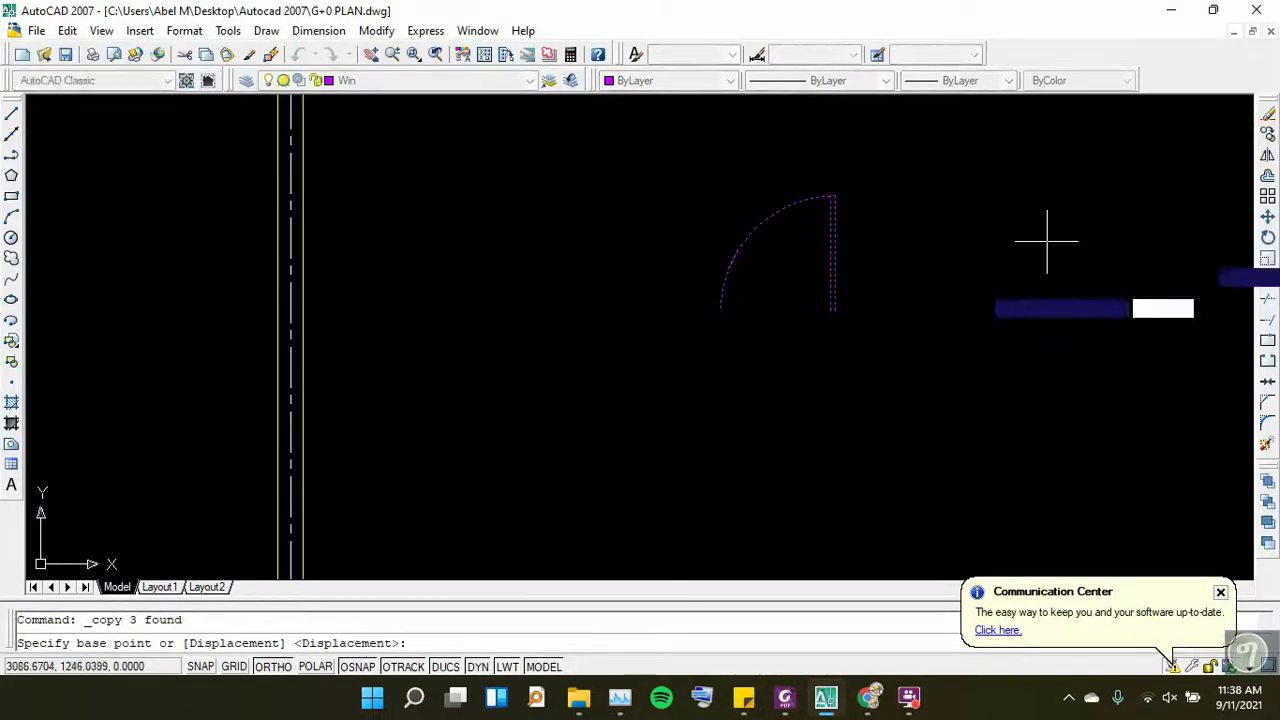
click(835, 310)
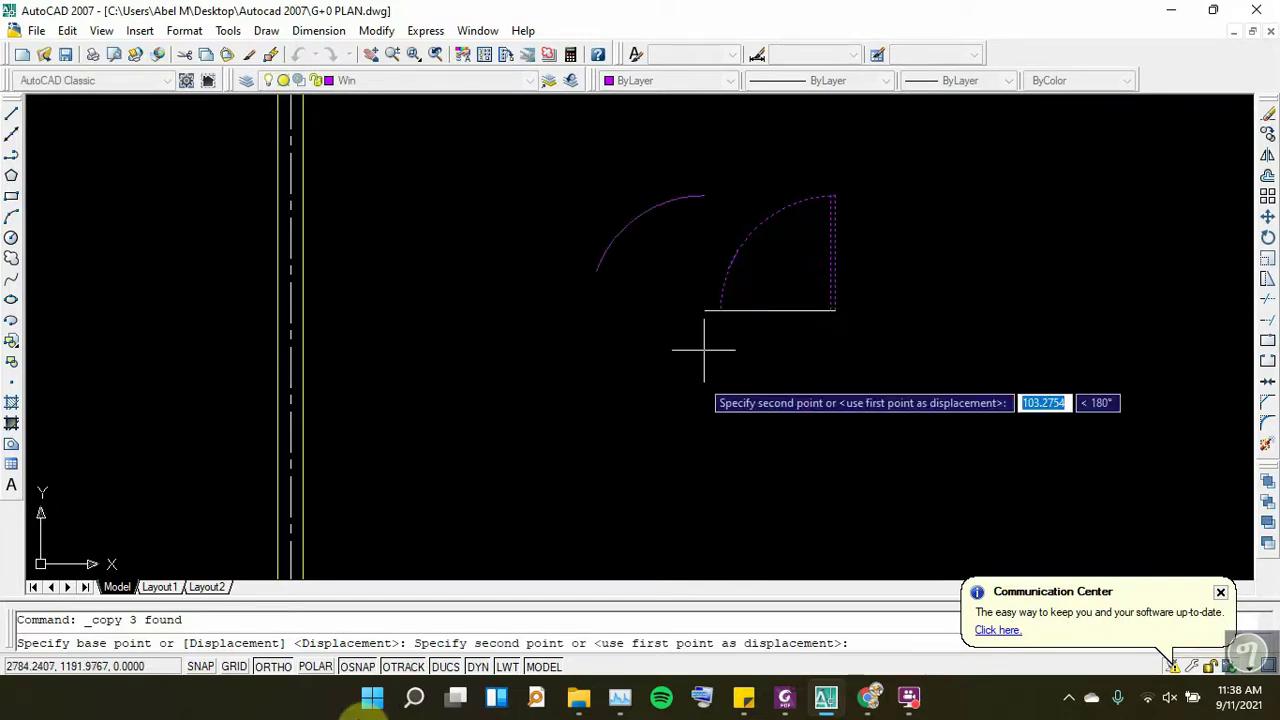
click(273, 666)
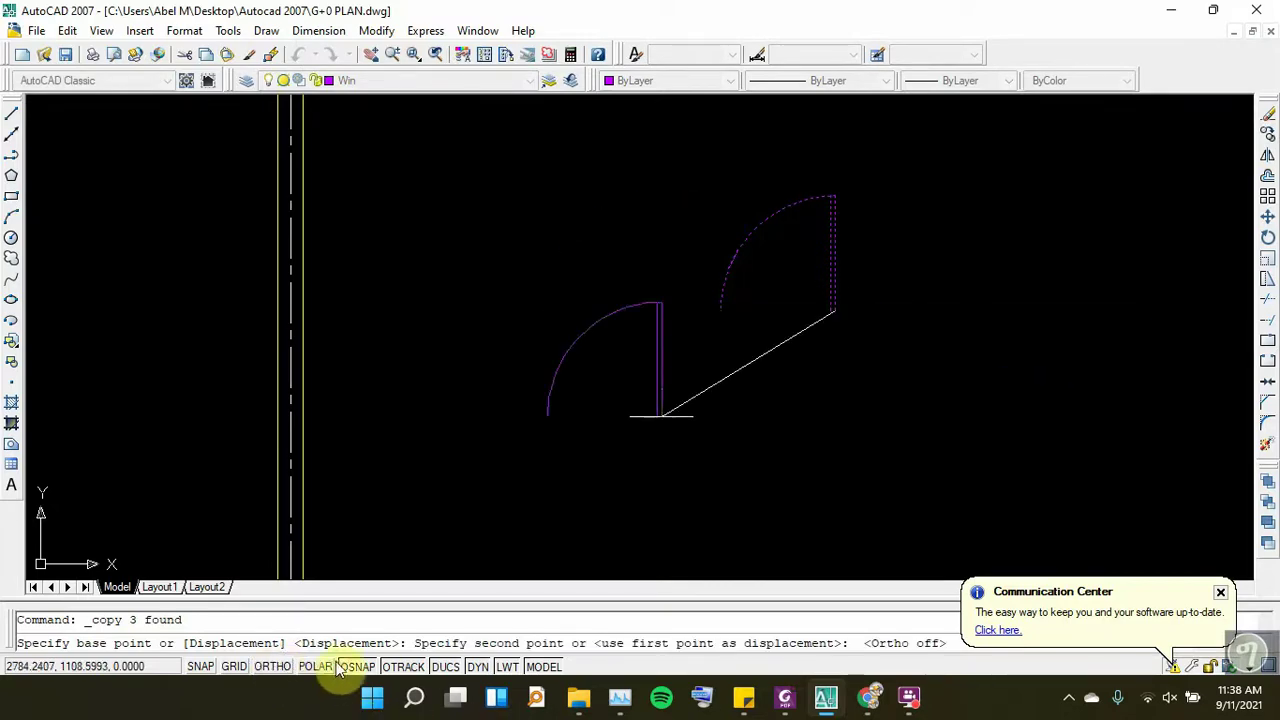
click(786, 698)
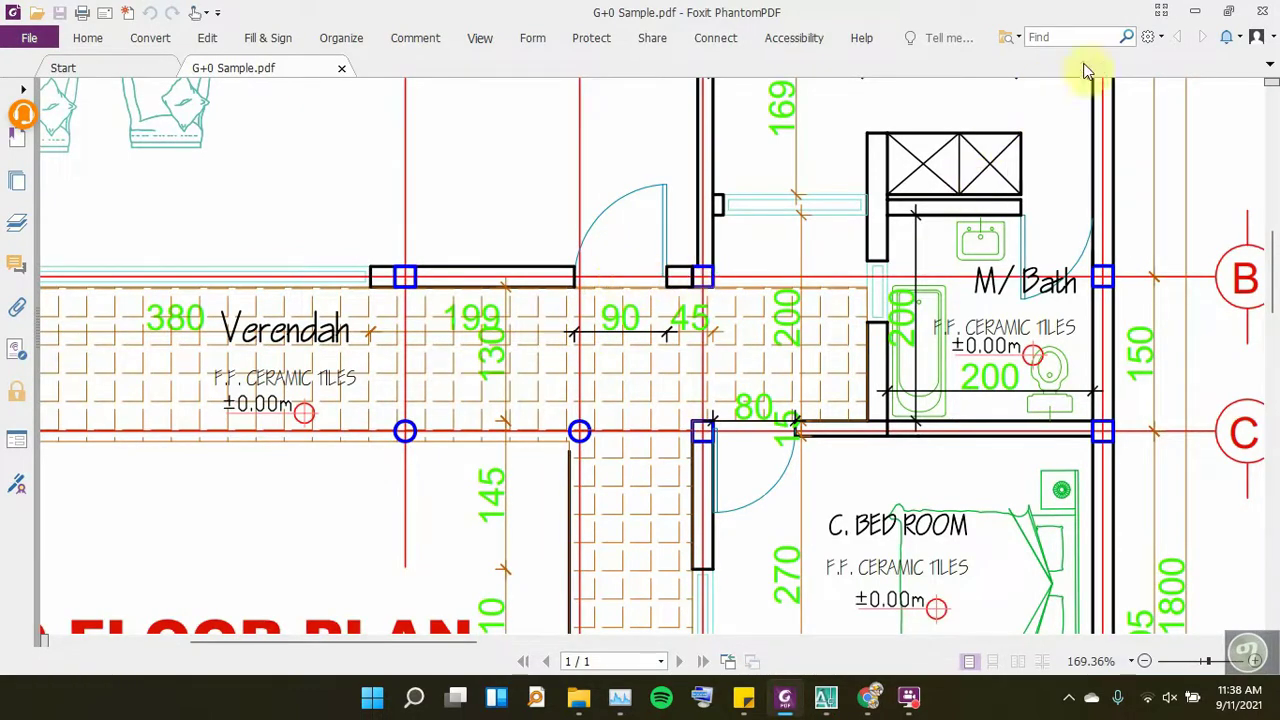
click(1194, 12)
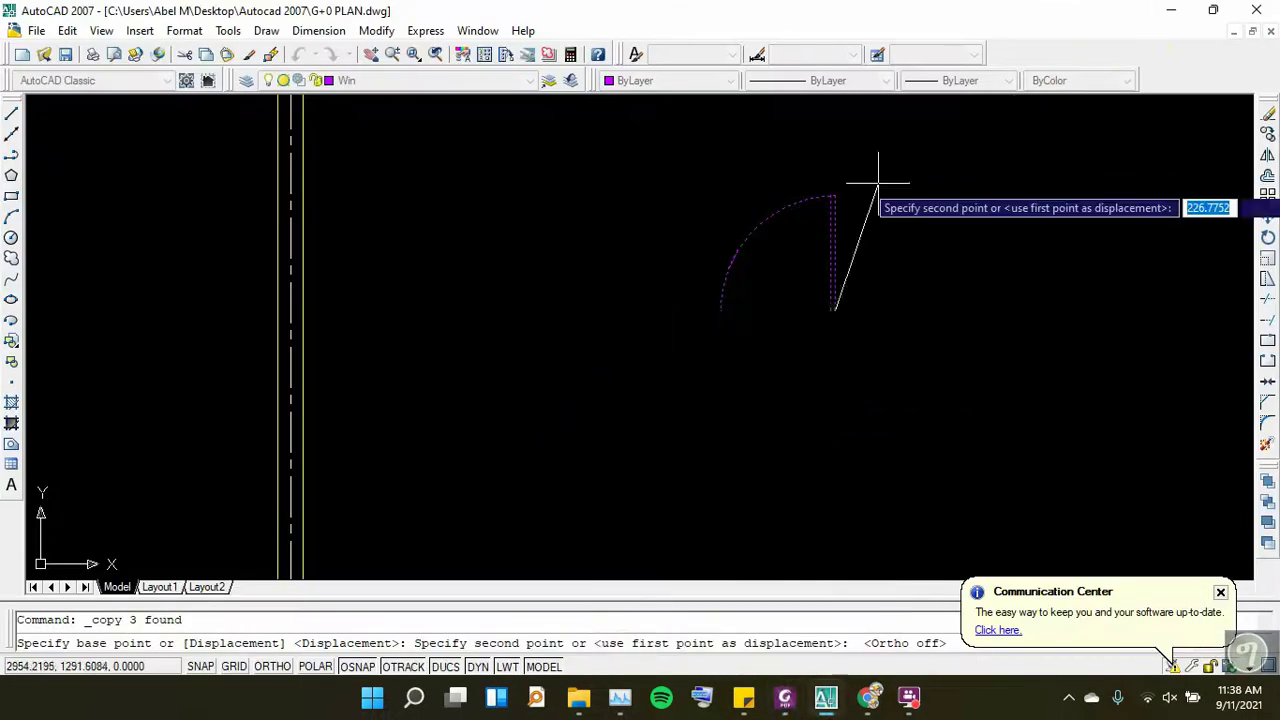
Place the door copy in the wall opening beside the column and delete the stray vertical line
scroll(604, 282, up, 4)
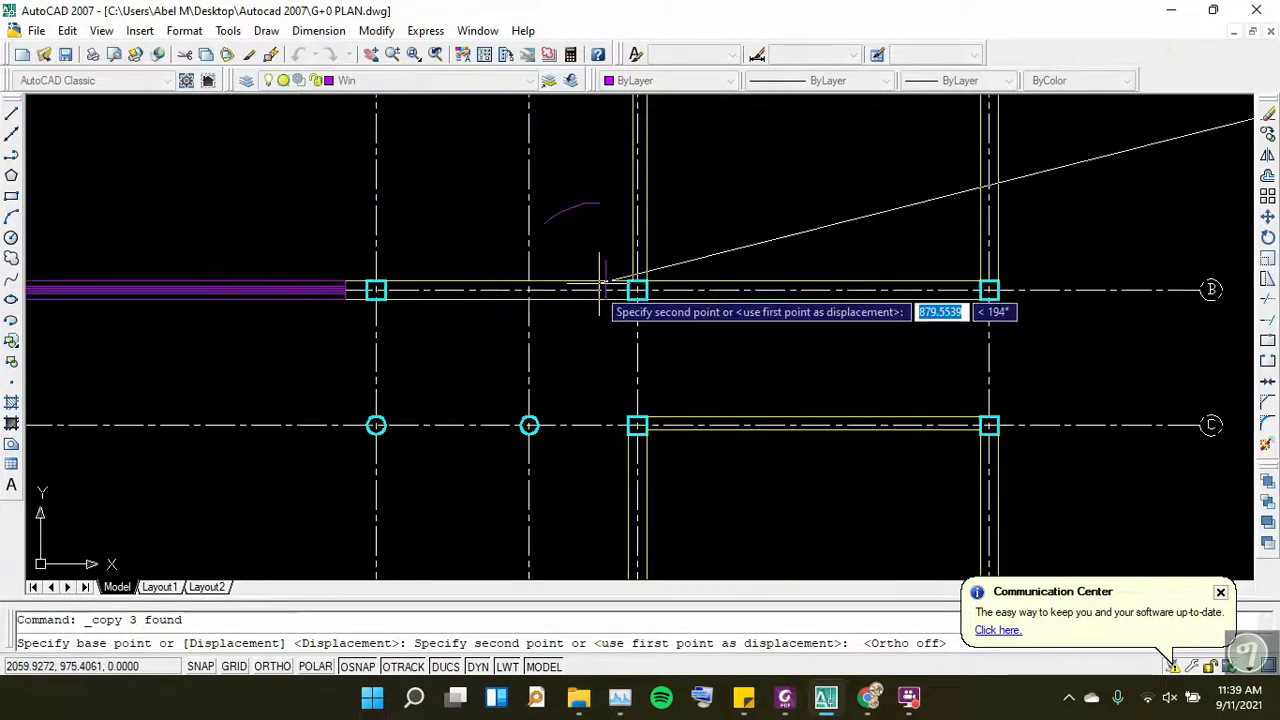
scroll(600, 284, up, 2)
scroll(598, 285, up, 2)
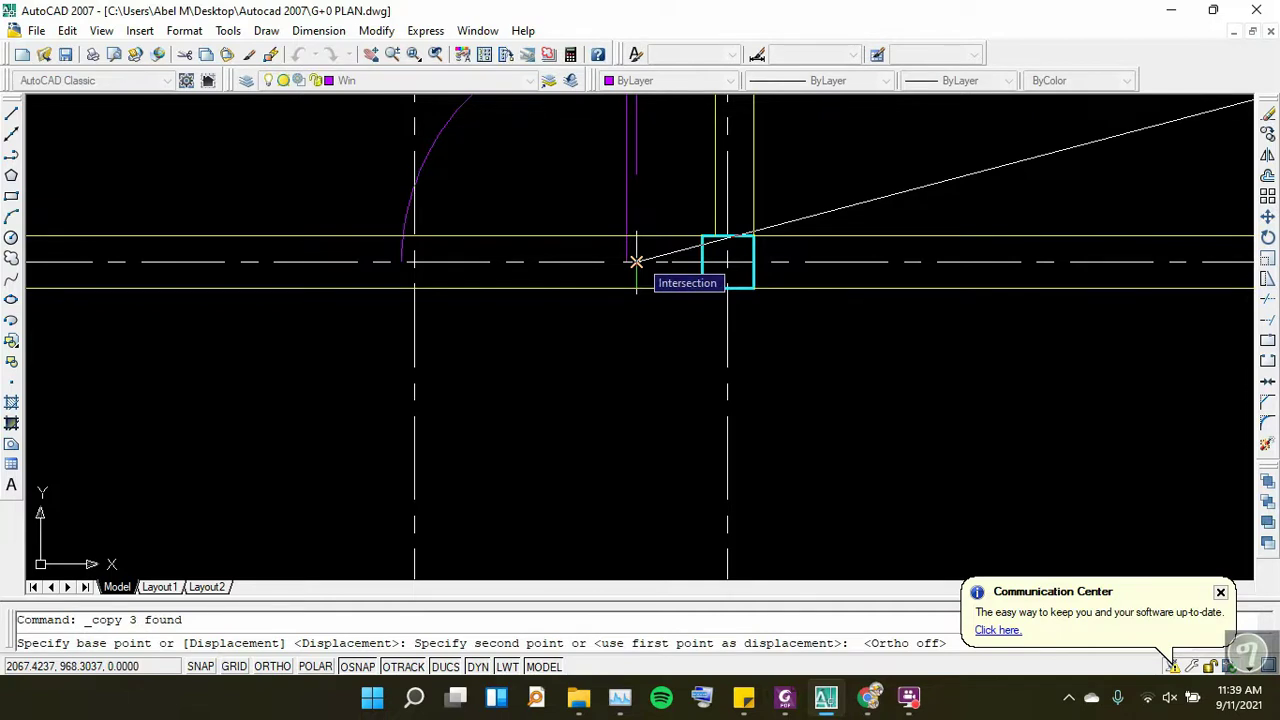
click(636, 262)
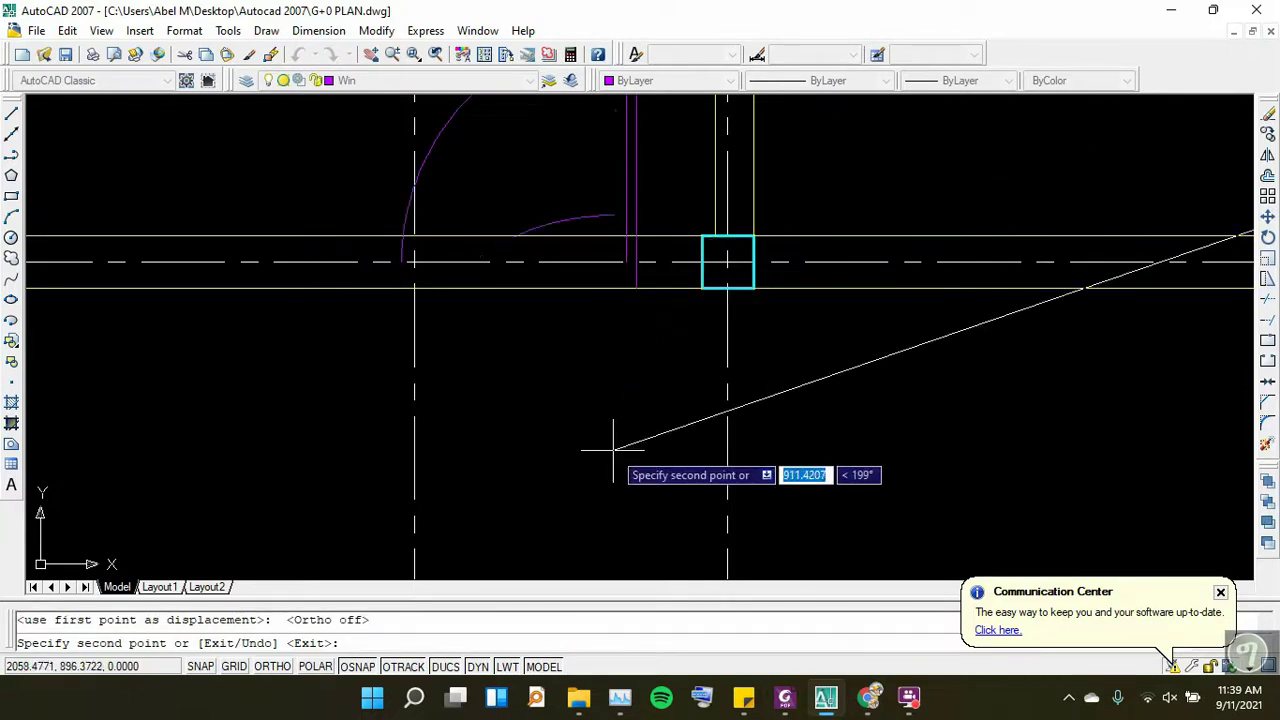
key(Escape)
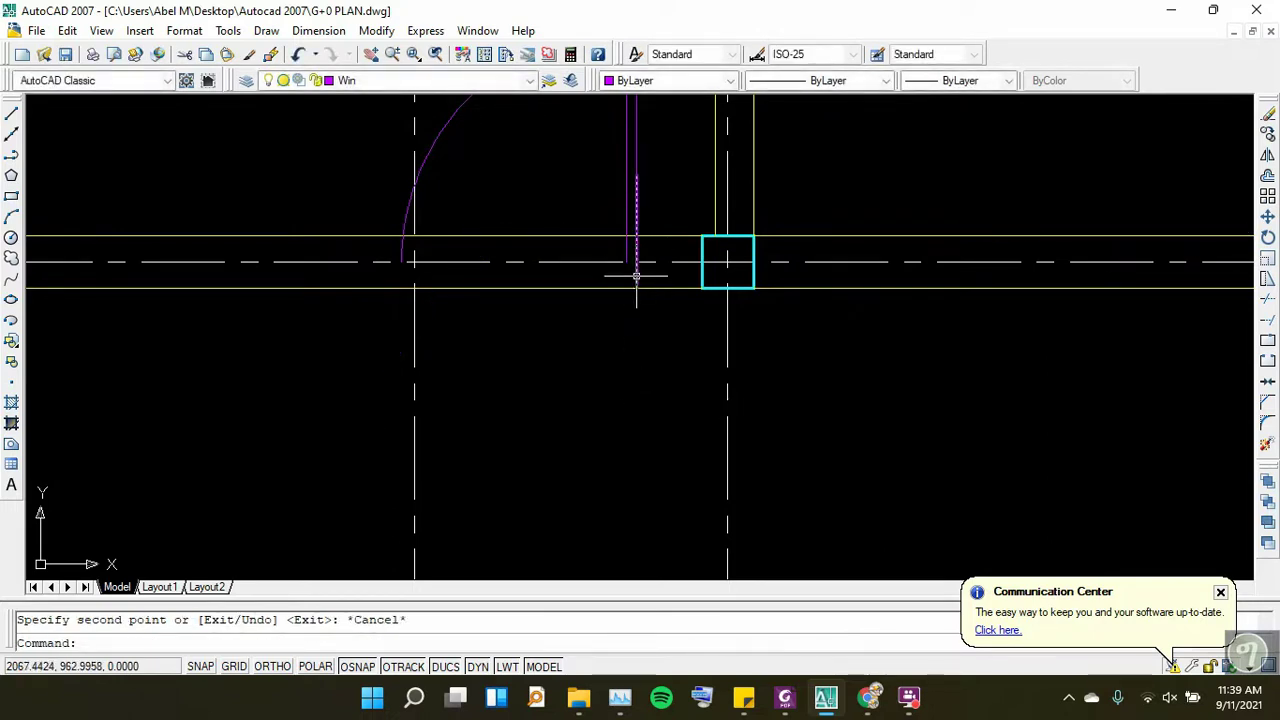
click(636, 275)
key(Delete)
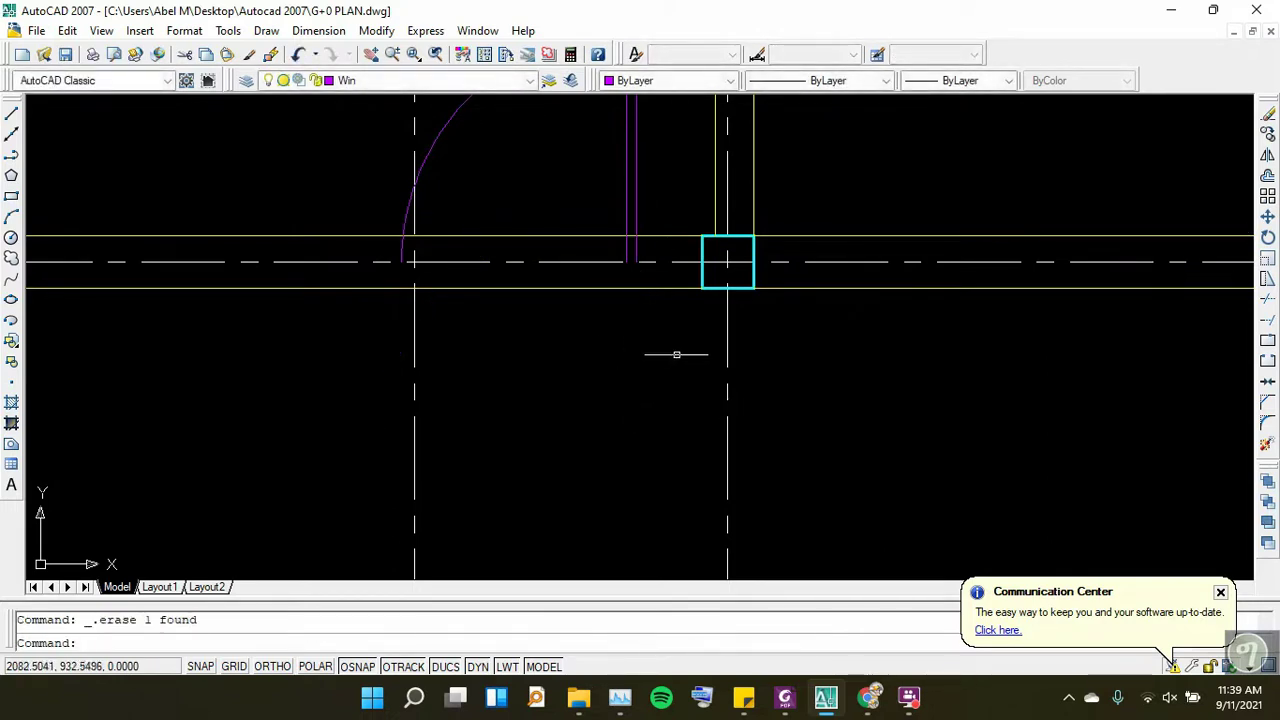
Compare the drawing with G+0 Sample.pdf's Verendah door opening (90 and 45), ending in Foxit
scroll(680, 354, down, 4)
click(814, 695)
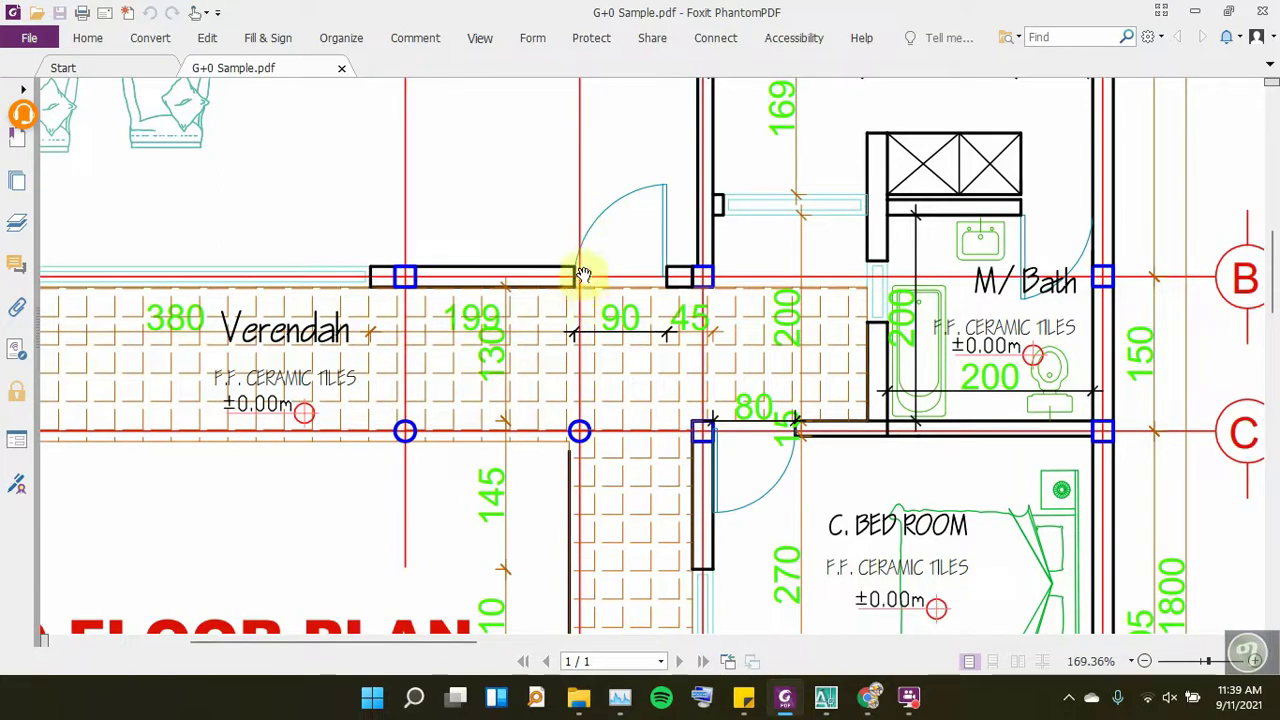
click(790, 700)
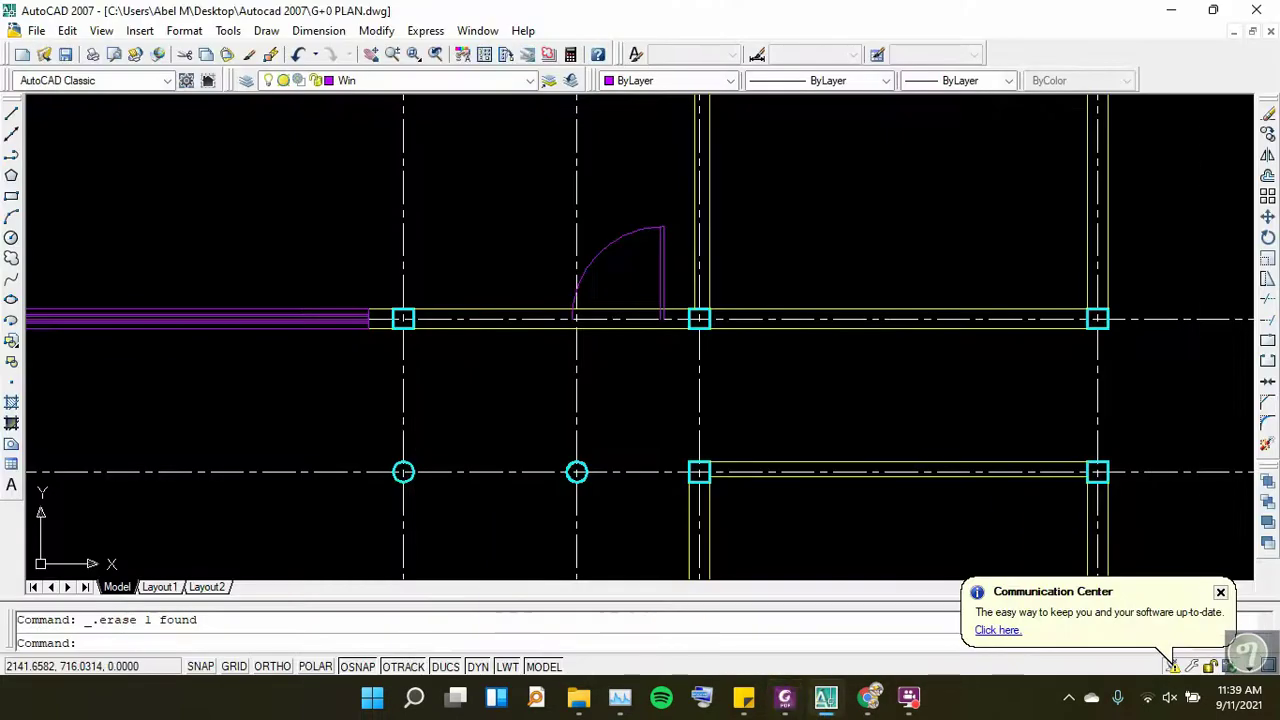
scroll(573, 313, up, 3)
scroll(573, 313, up, 3)
scroll(539, 333, down, 2)
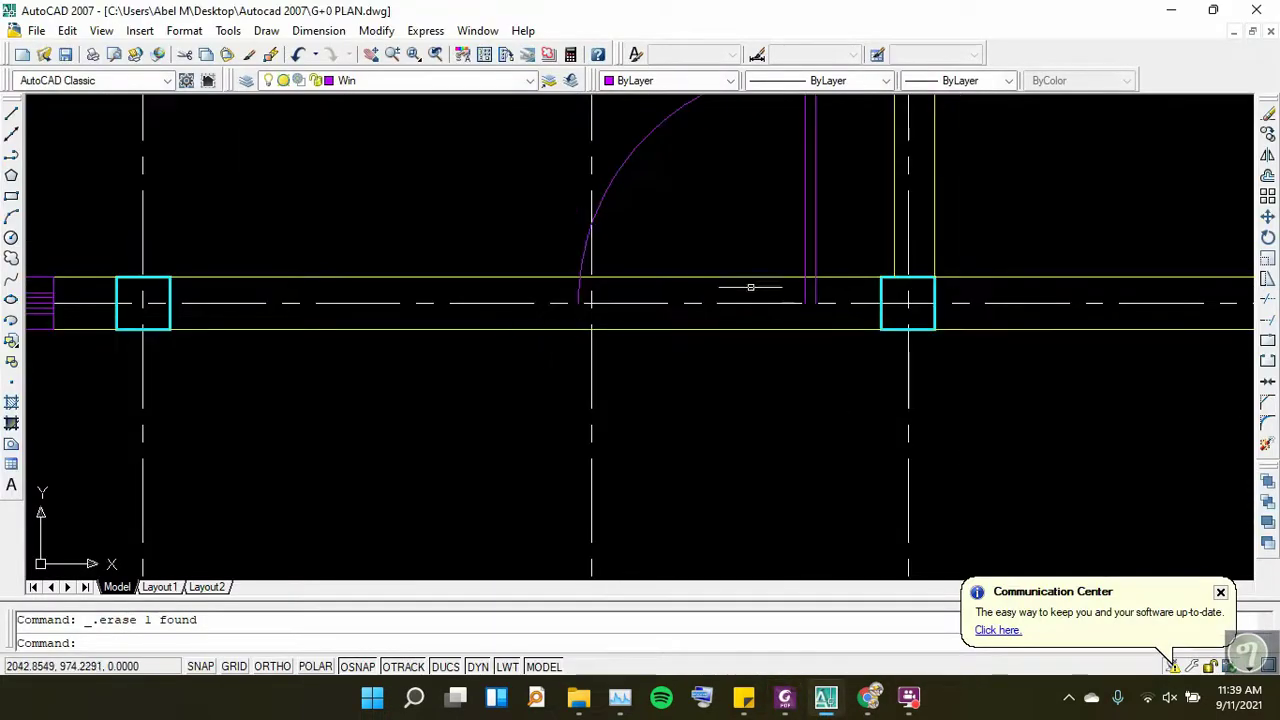
scroll(503, 348, down, 2)
scroll(631, 313, up, 5)
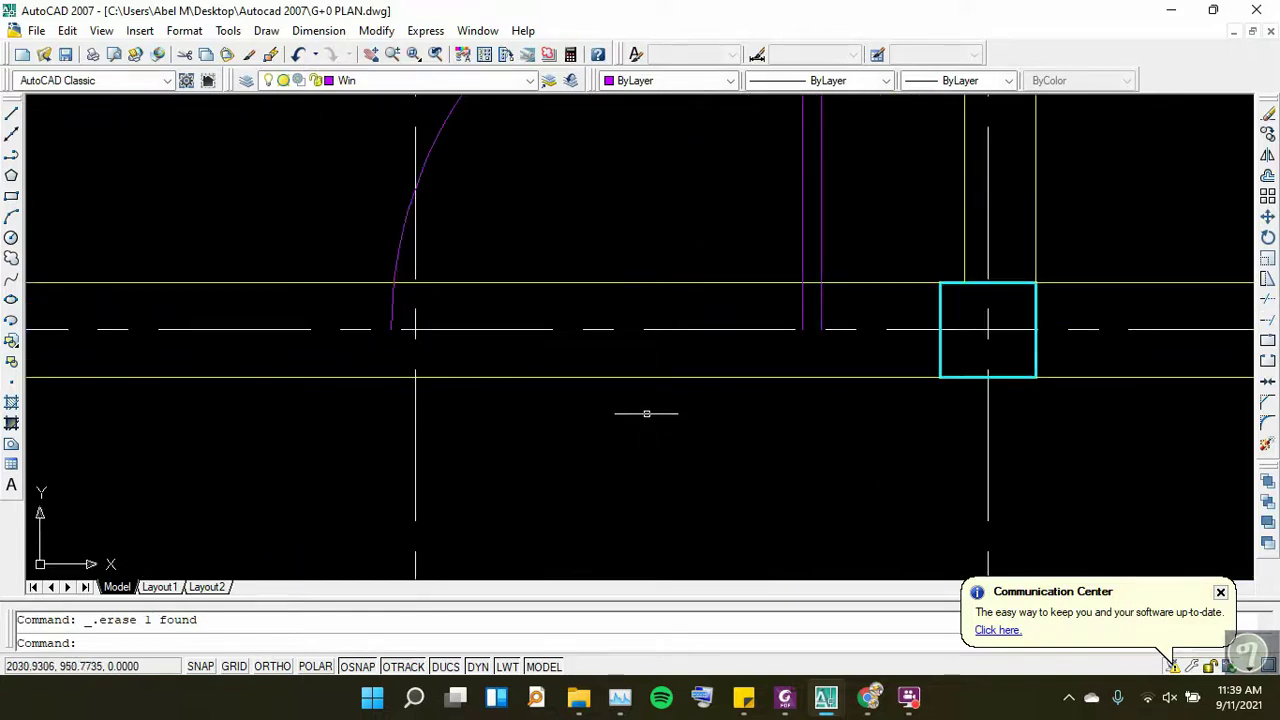
click(784, 697)
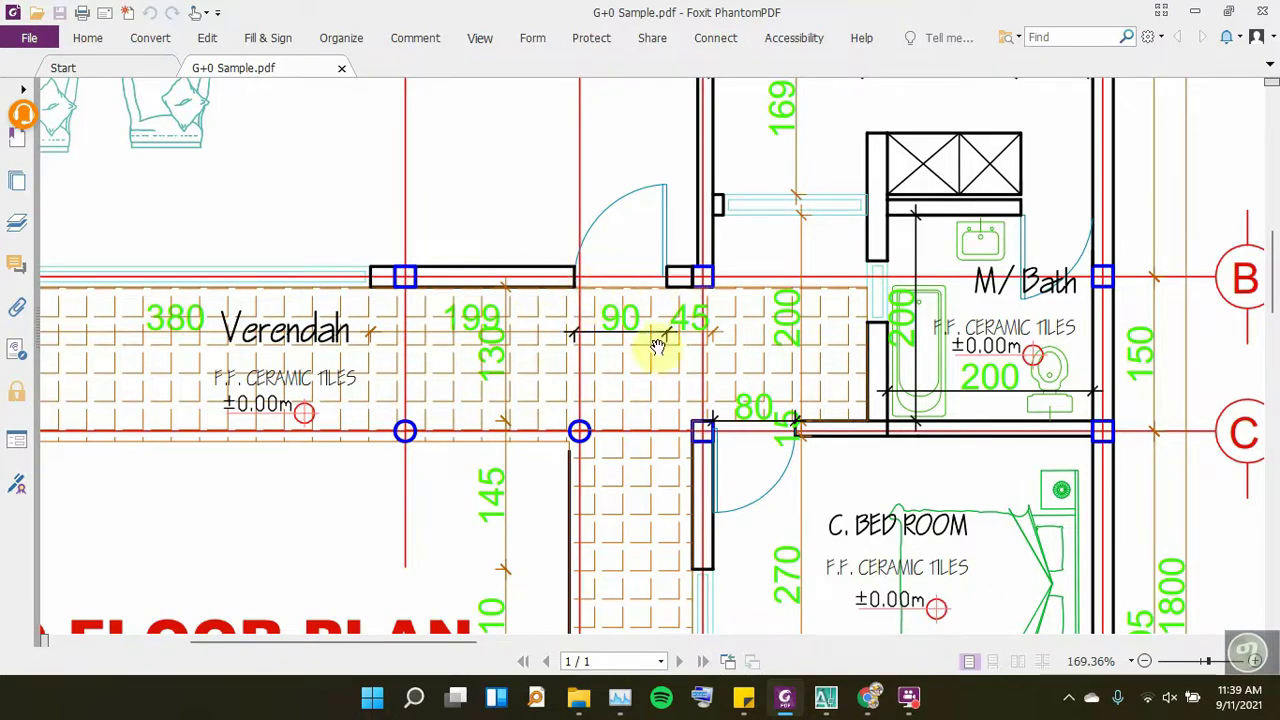
Trim every wall line piece inside the door opening, between the swing arc and the door leaf
click(778, 705)
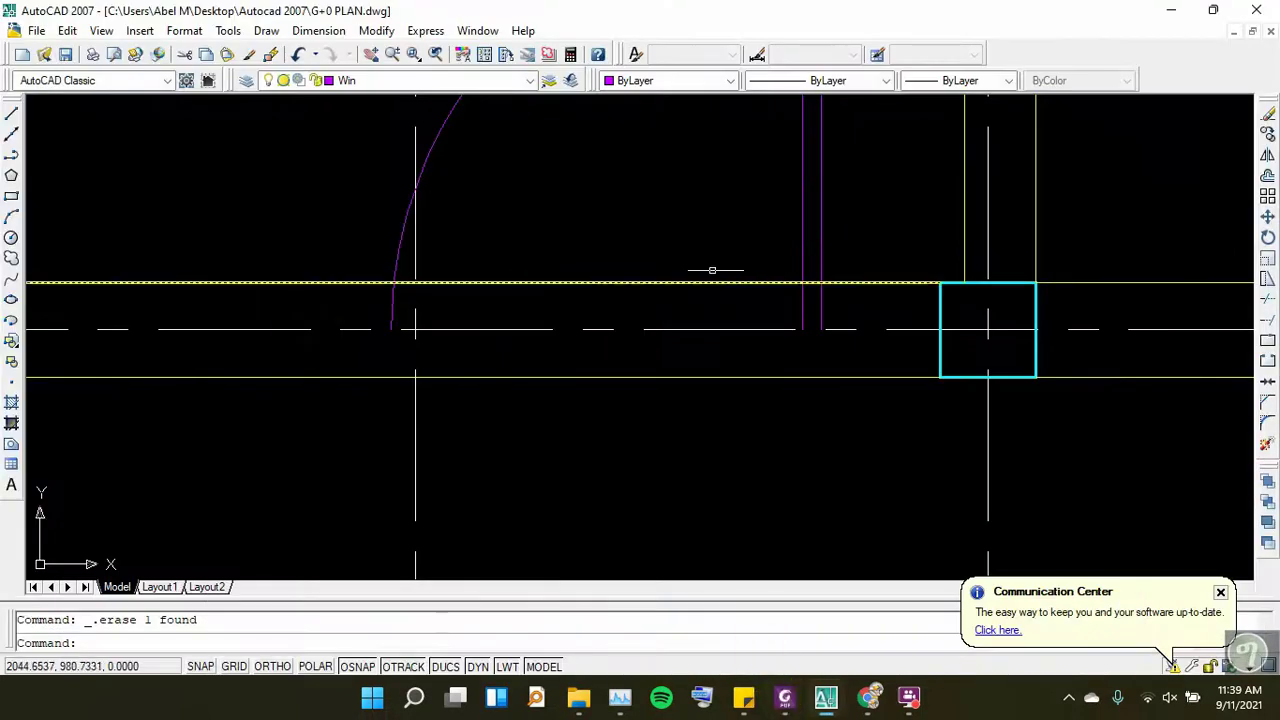
click(1266, 300)
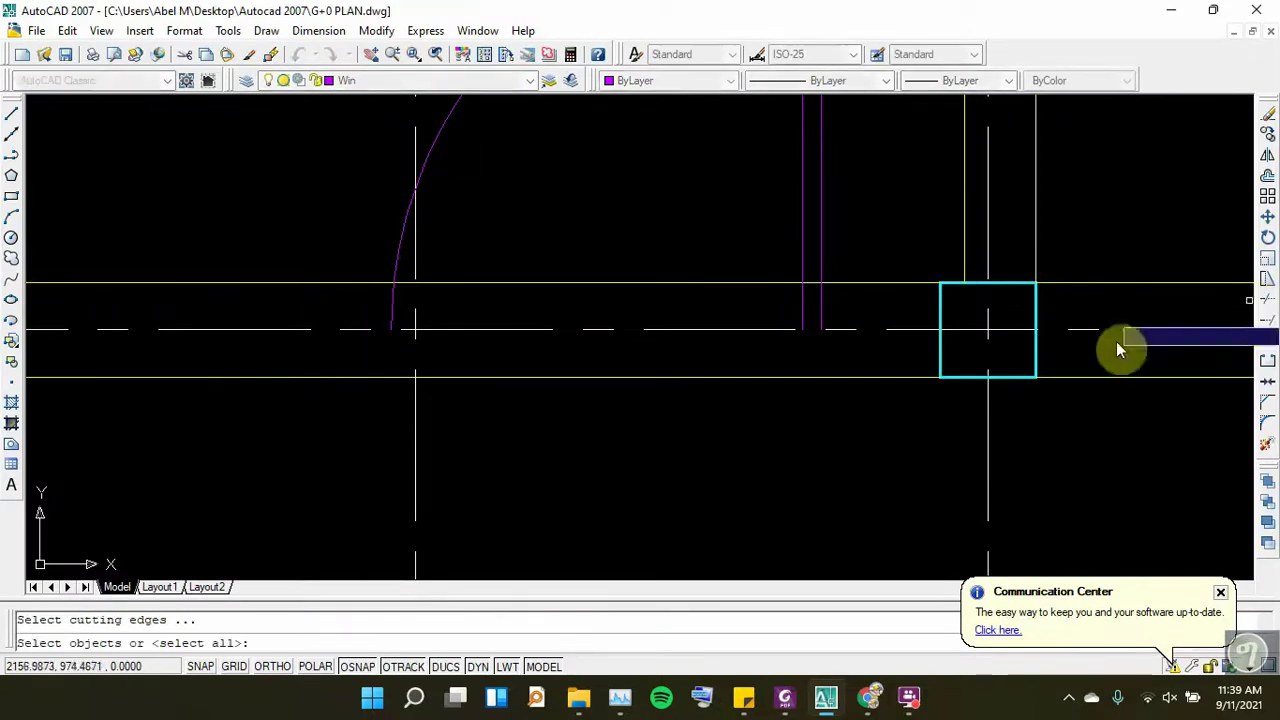
key(Return)
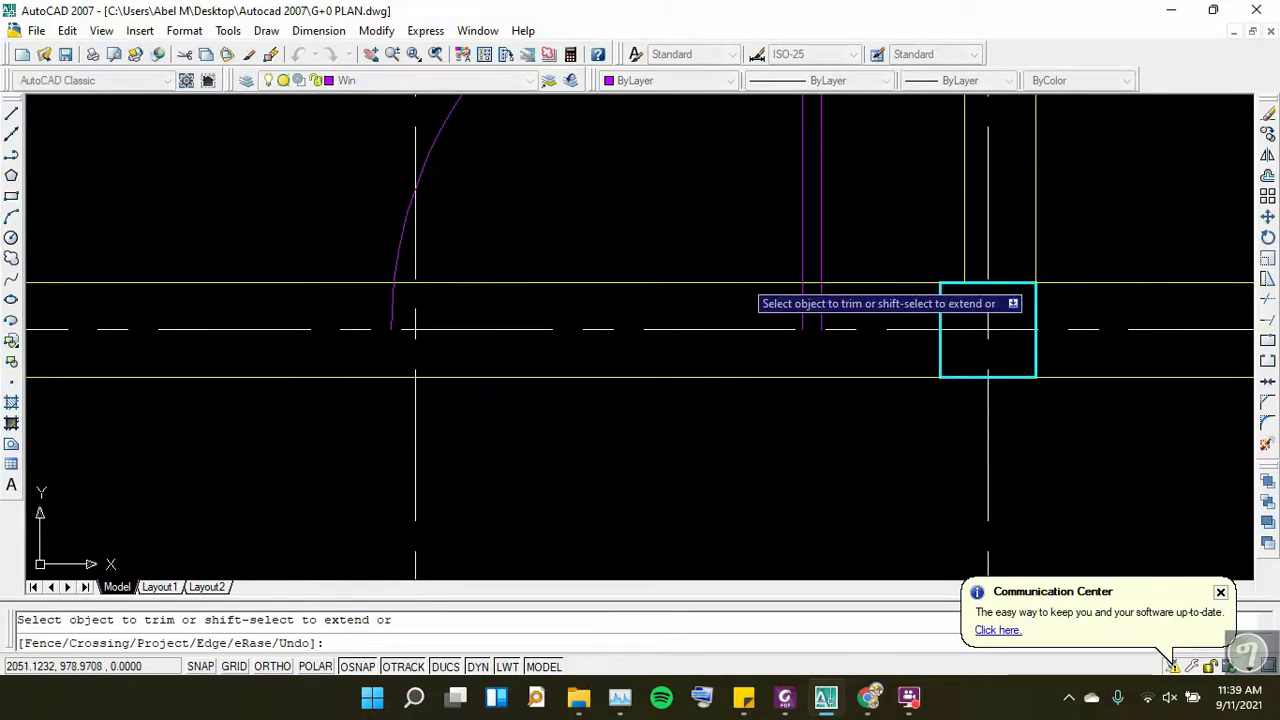
click(738, 287)
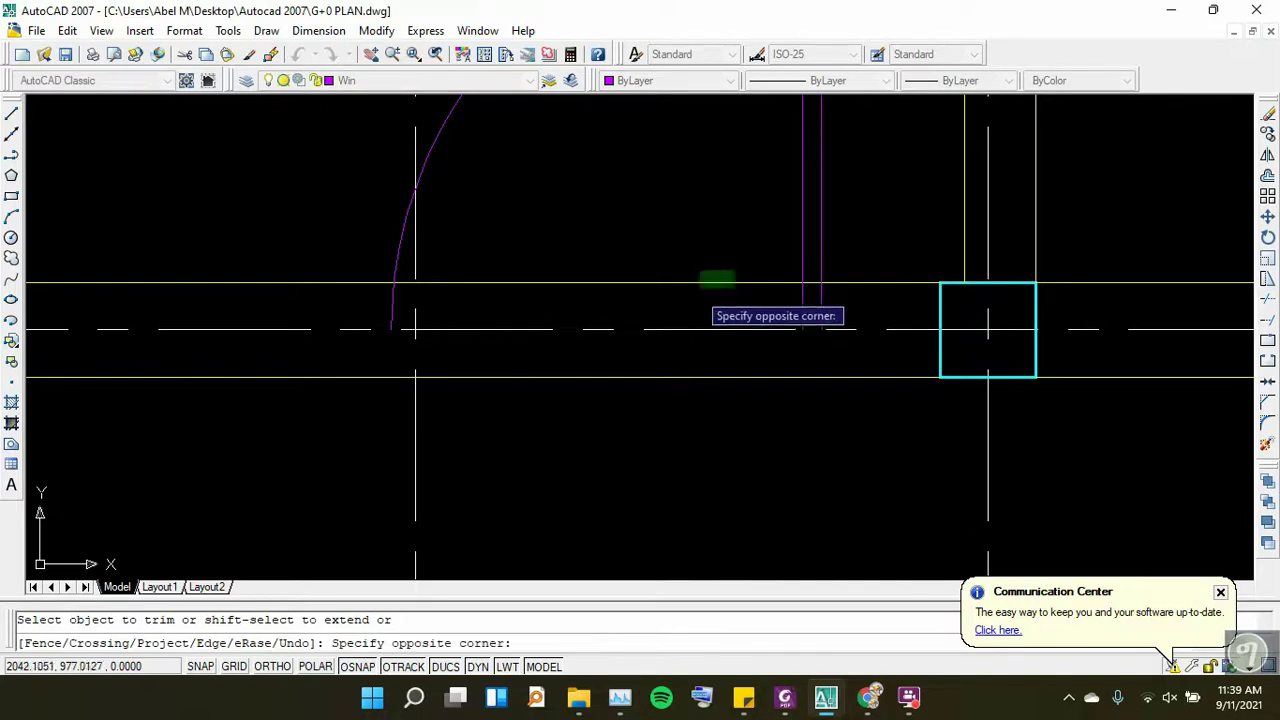
click(700, 274)
click(671, 366)
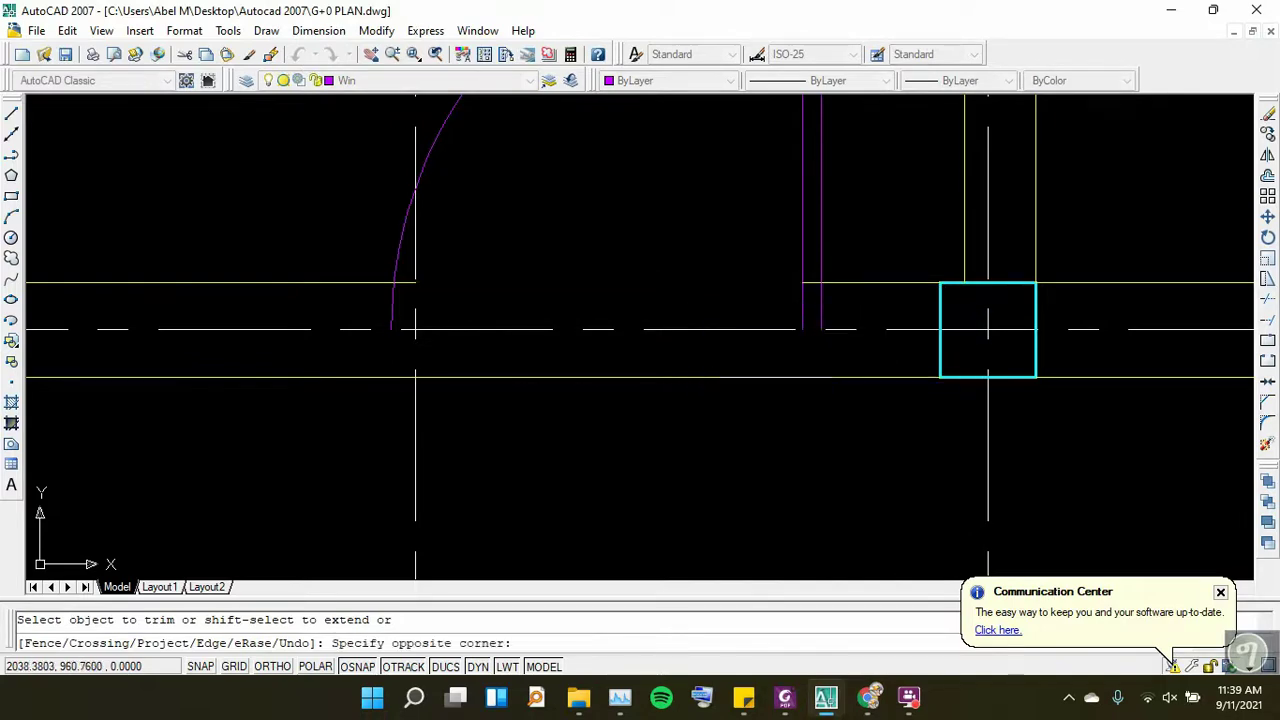
click(671, 353)
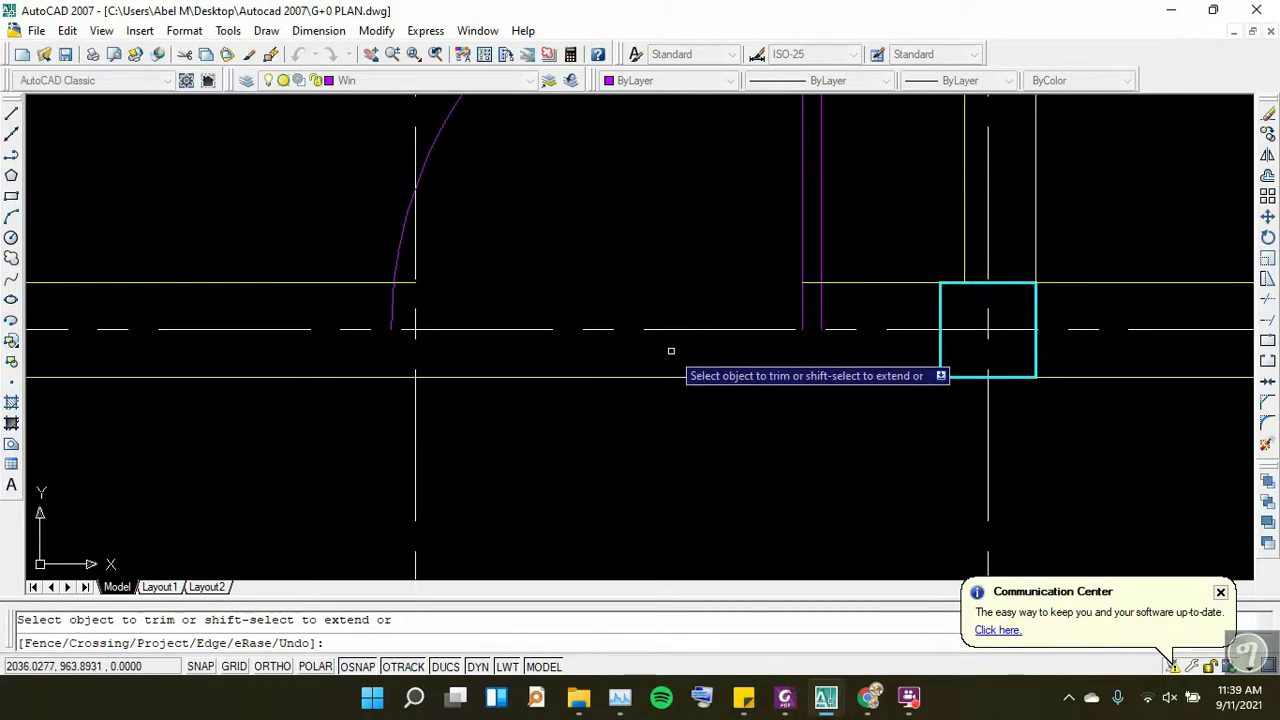
click(795, 700)
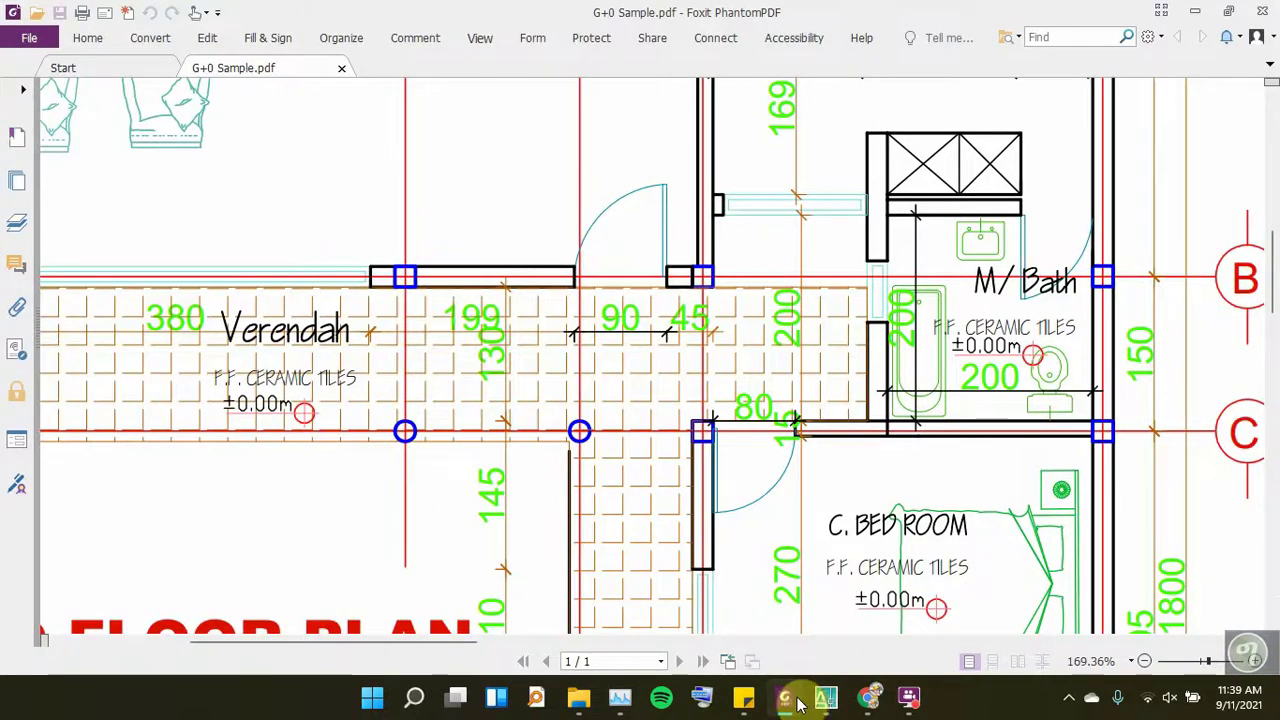
click(797, 705)
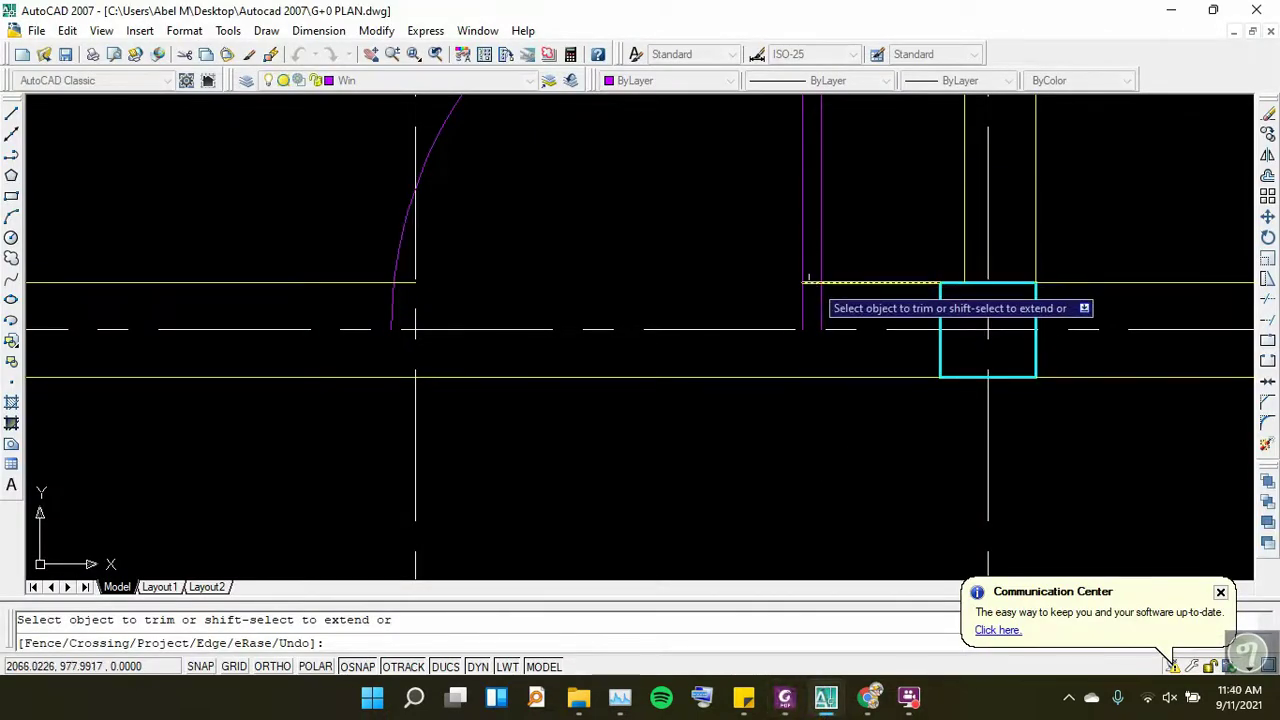
click(814, 284)
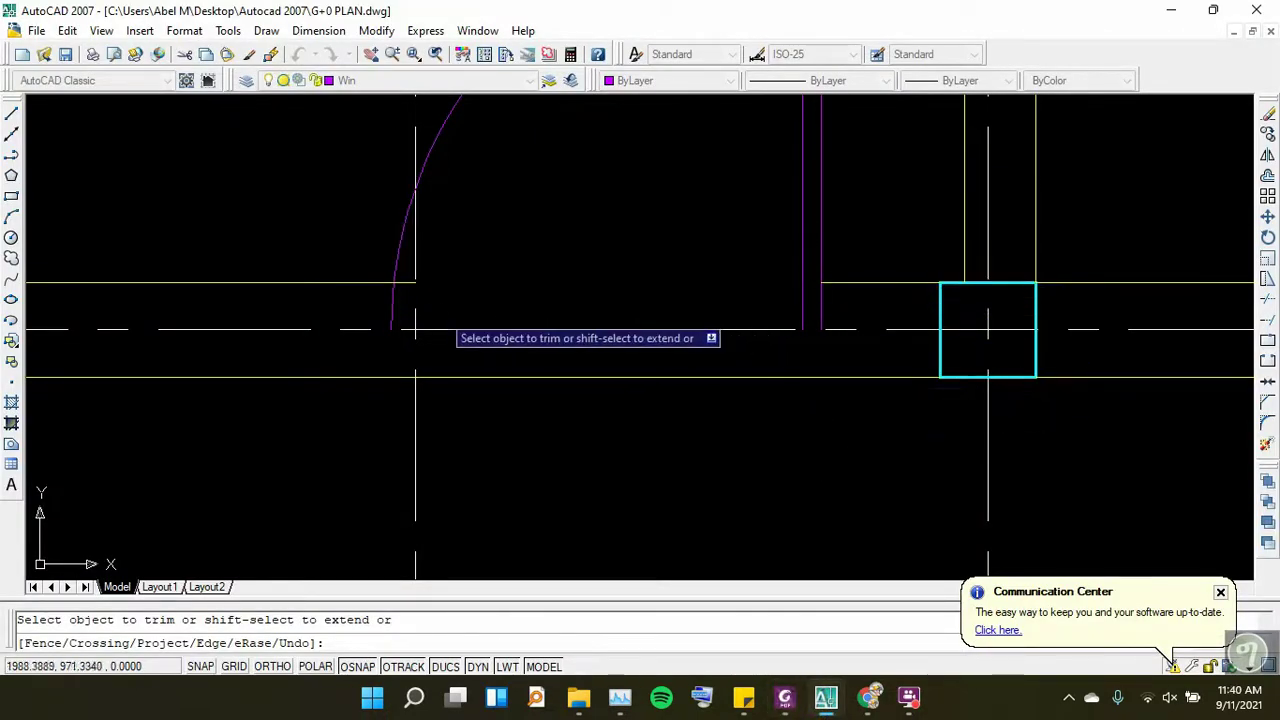
click(405, 284)
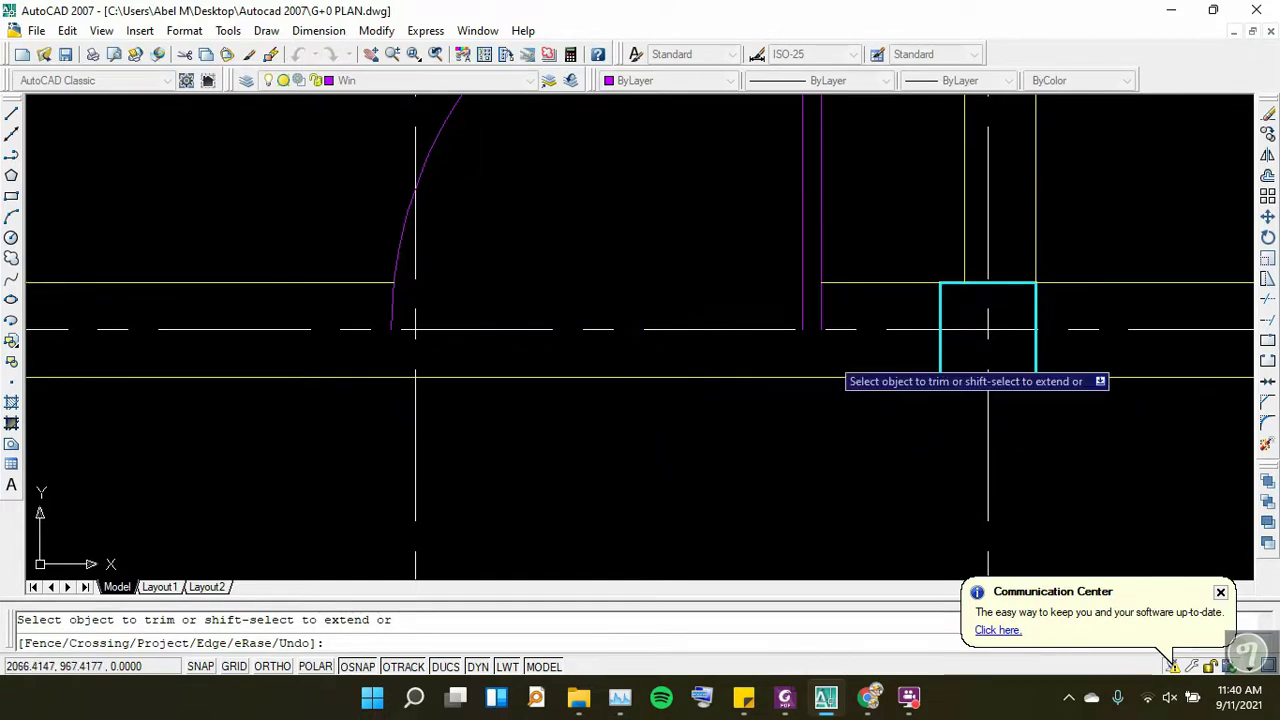
key(Escape)
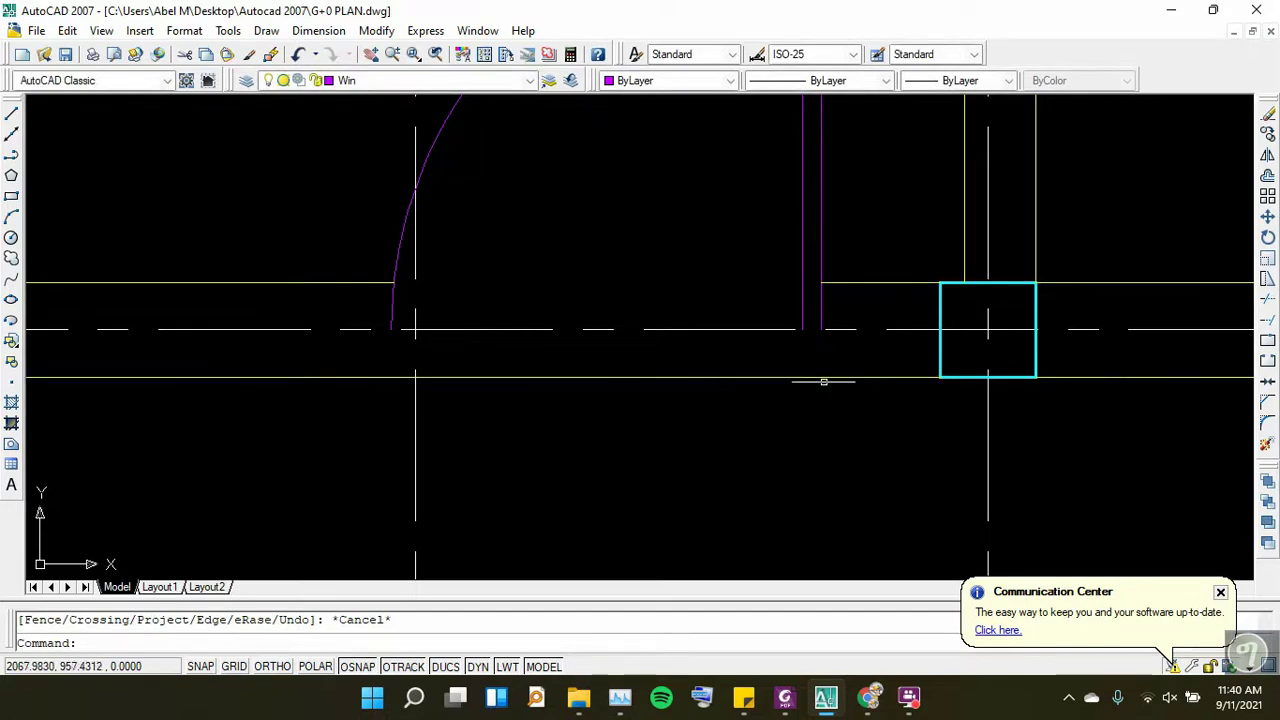
With Ortho on, extend the magenta window line straight down to the lower wall line
click(12, 116)
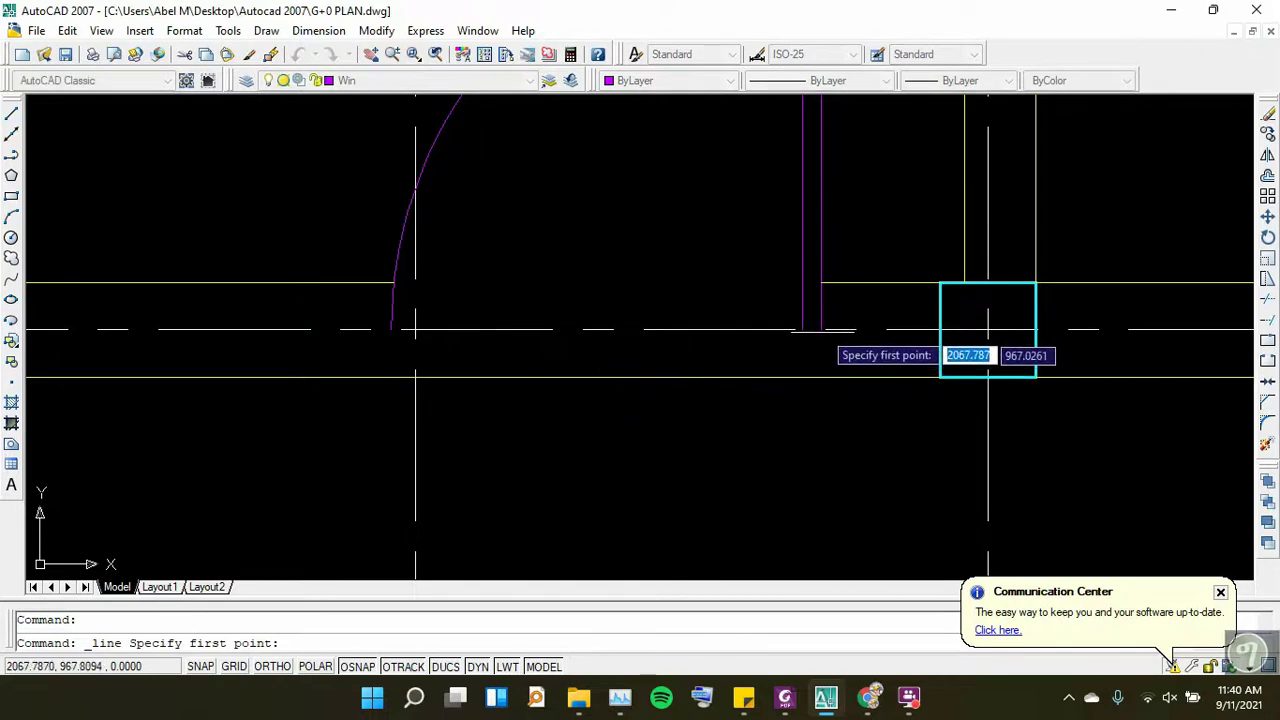
click(820, 329)
click(818, 456)
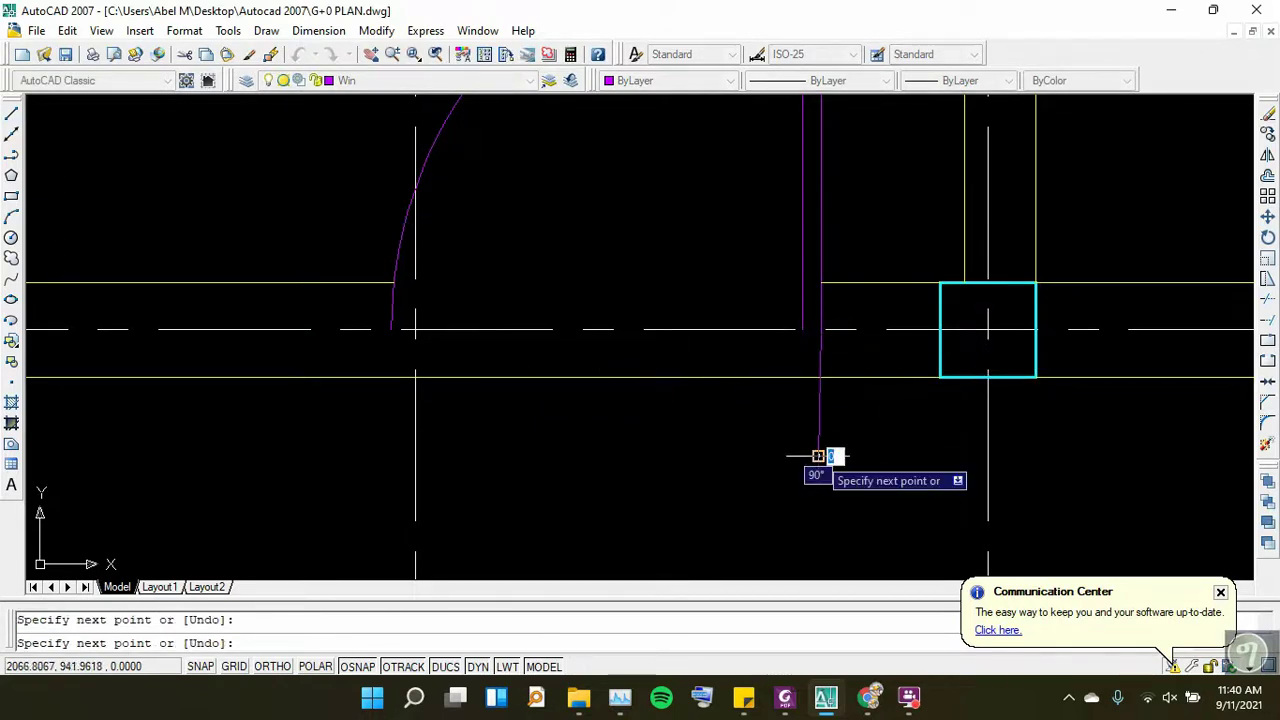
text(u)
key(Return)
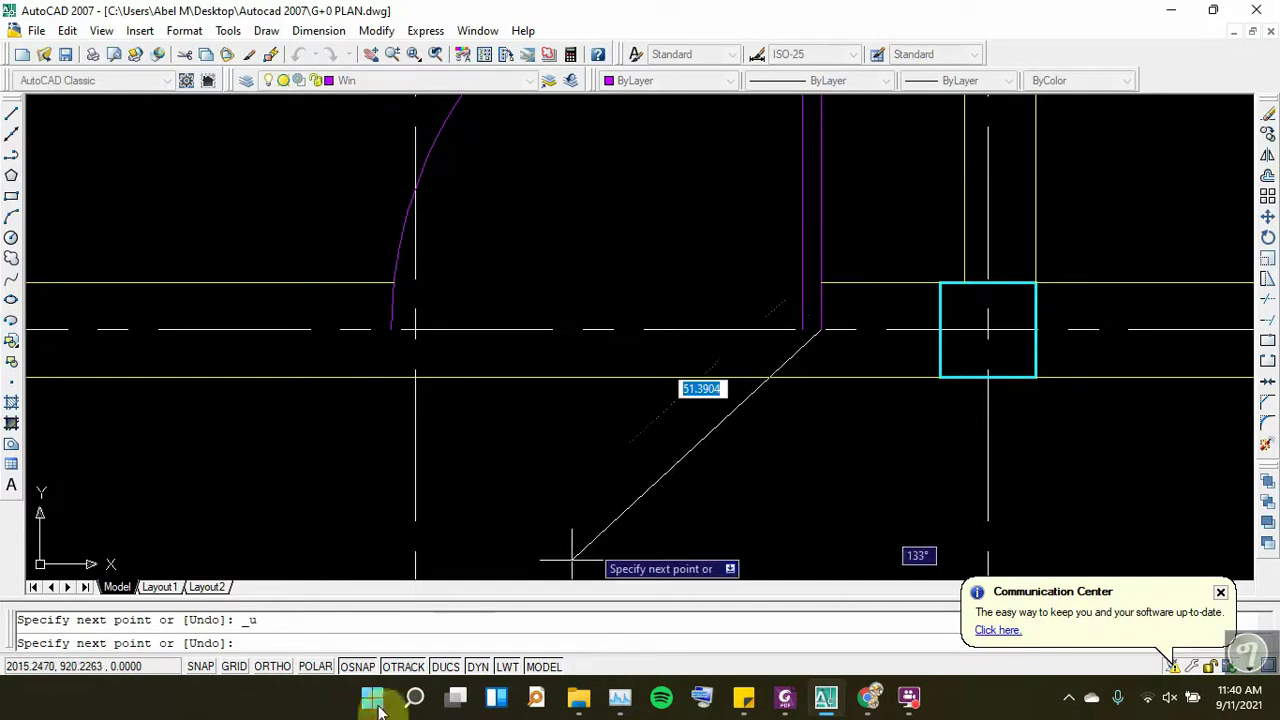
click(268, 666)
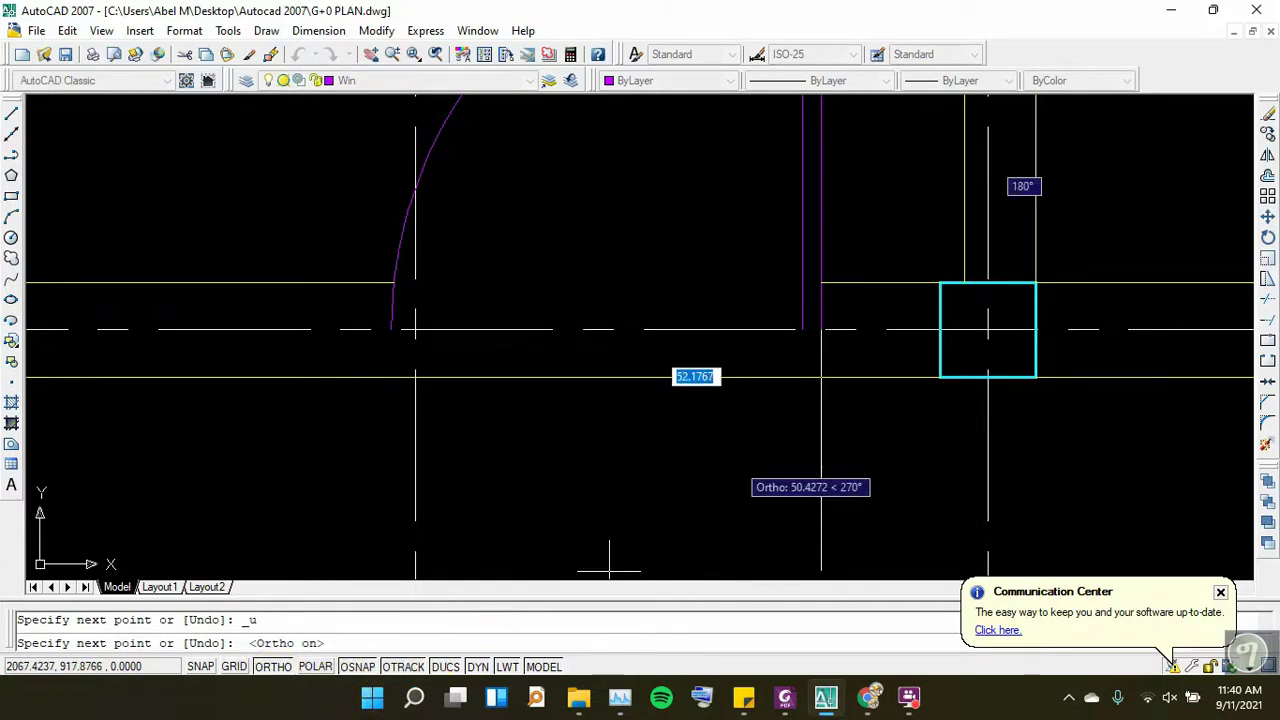
click(790, 408)
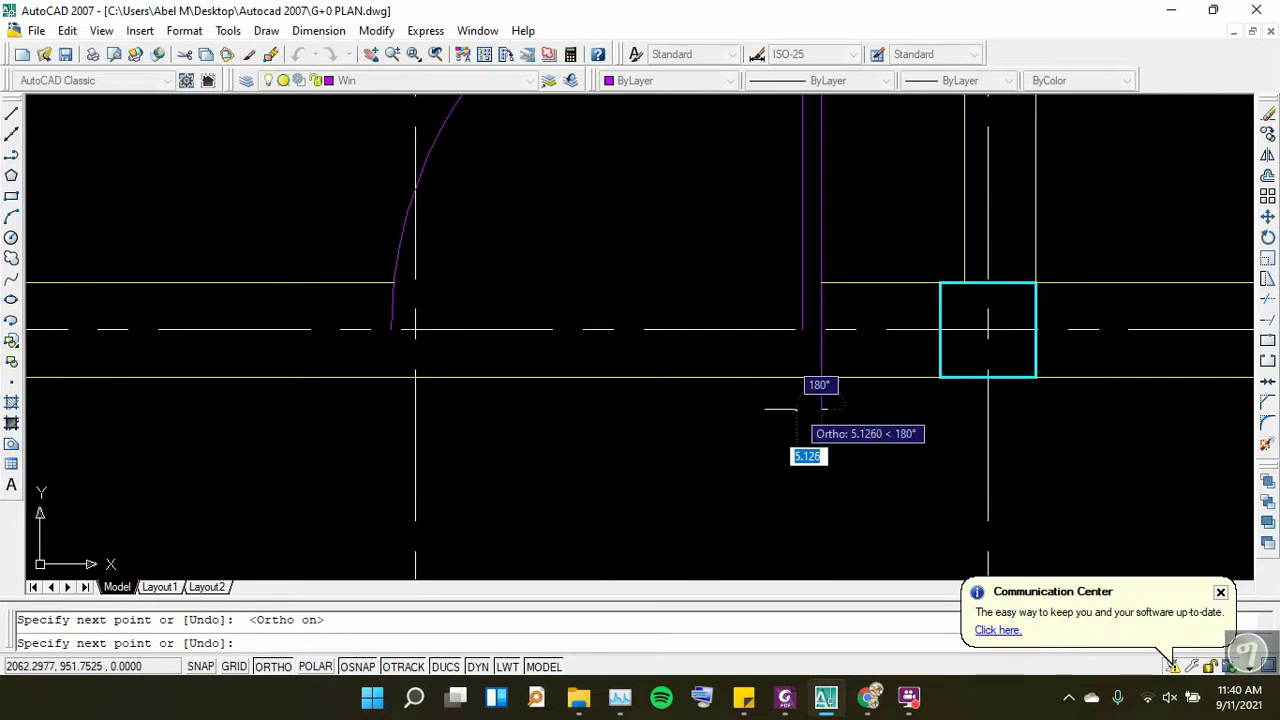
key(Return)
Draw a short jamb line across the wall thickness at the door arc's lower end
right_click(508, 265)
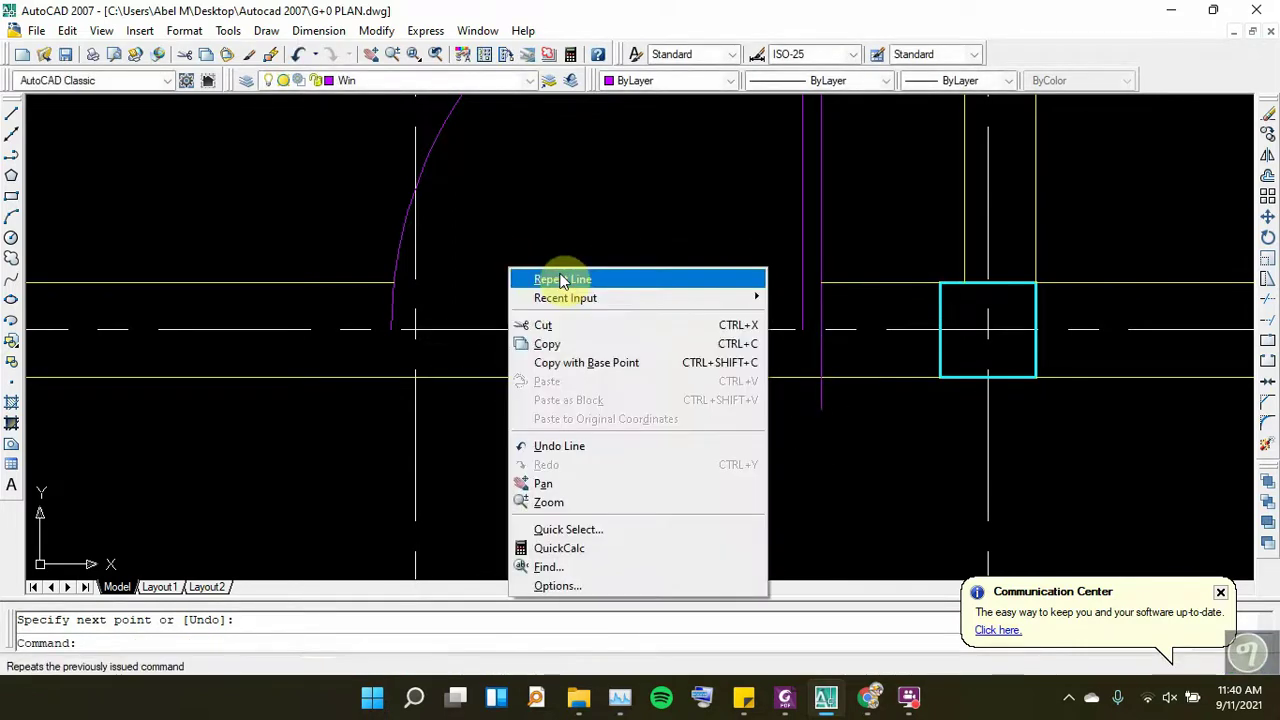
click(555, 277)
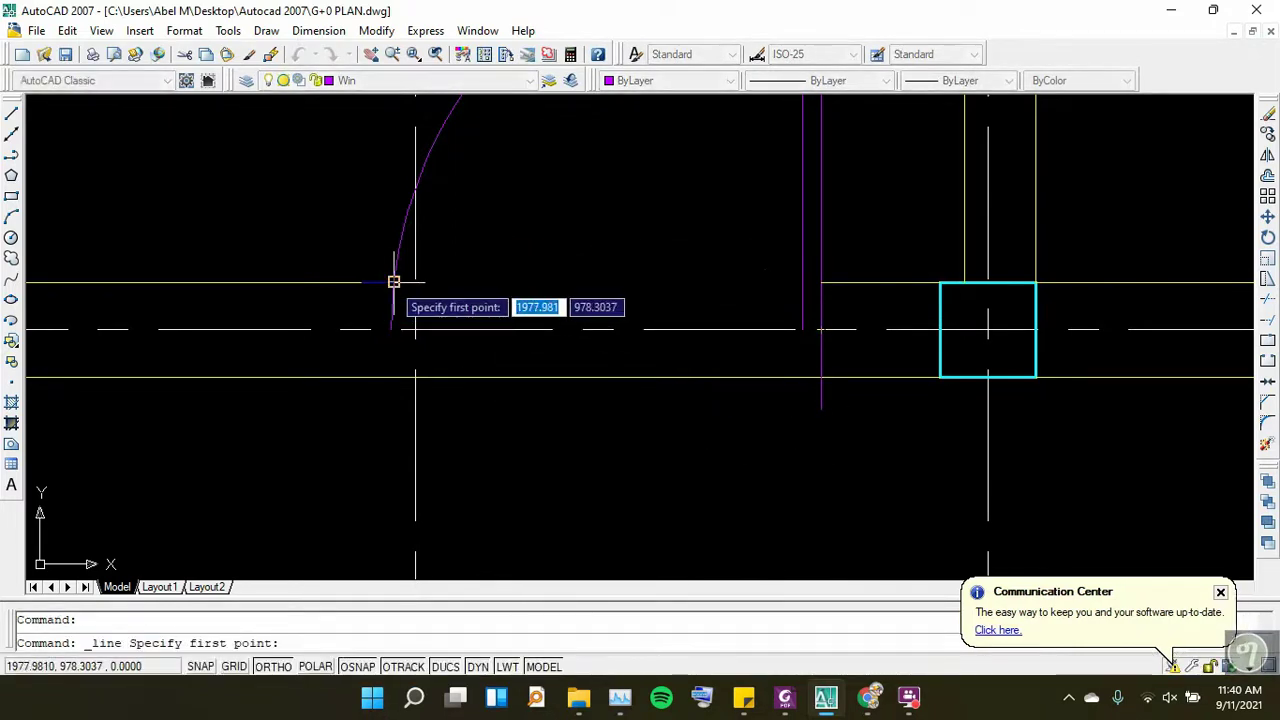
click(392, 283)
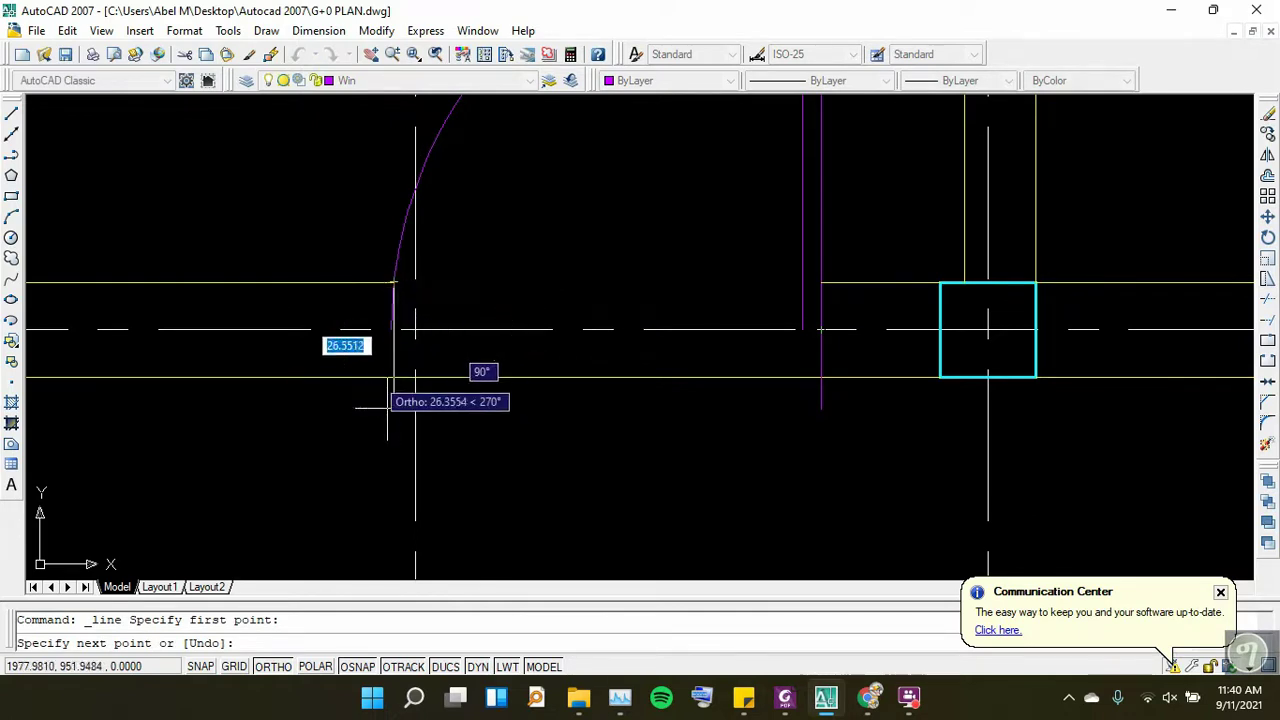
key(Escape)
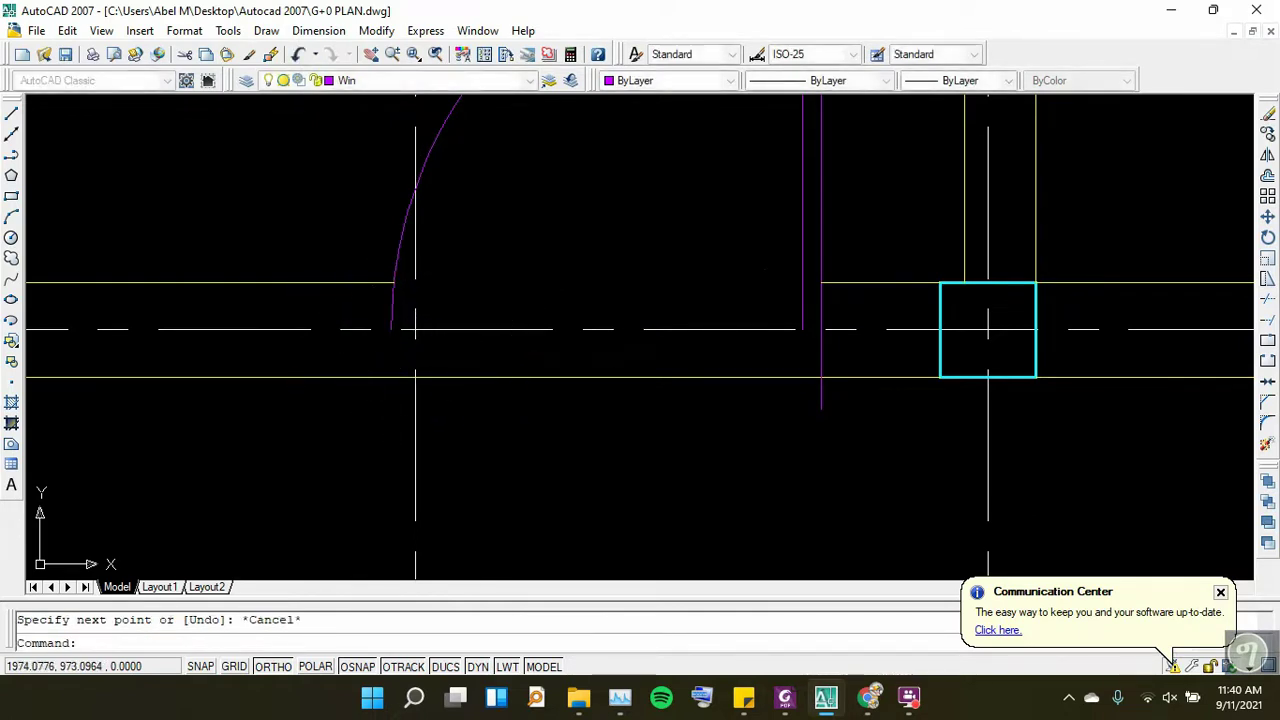
click(12, 118)
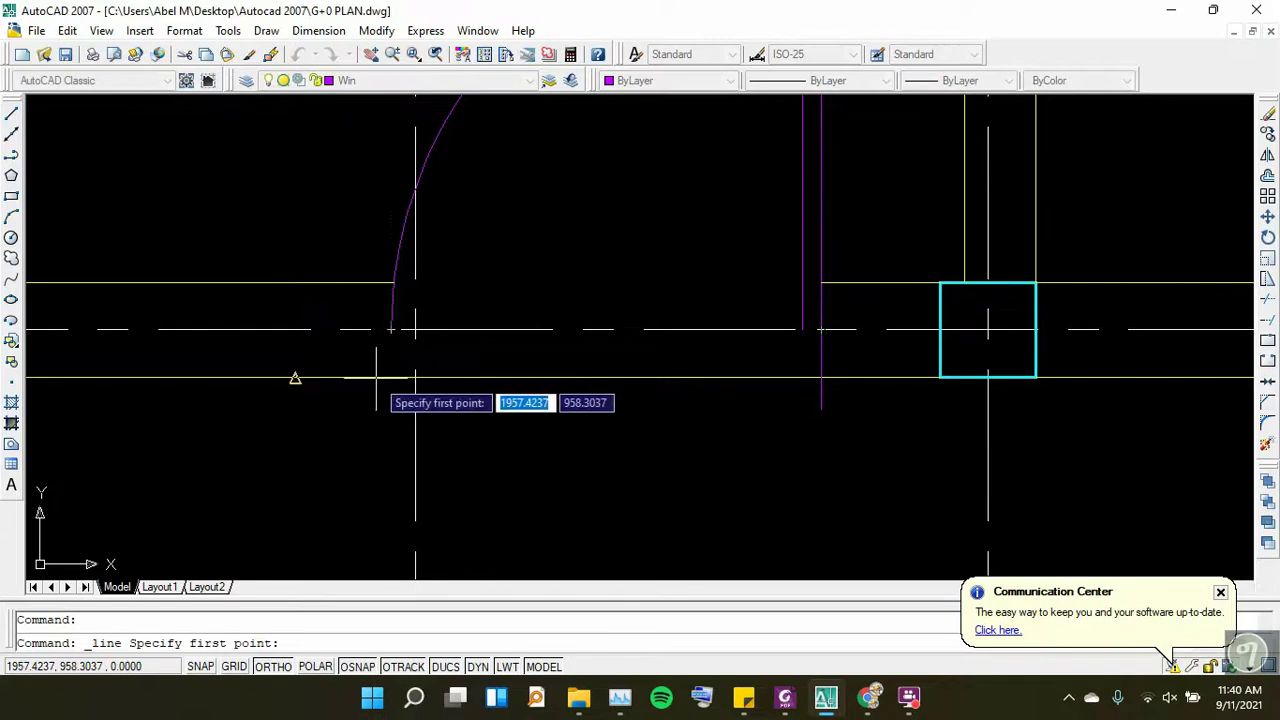
click(391, 378)
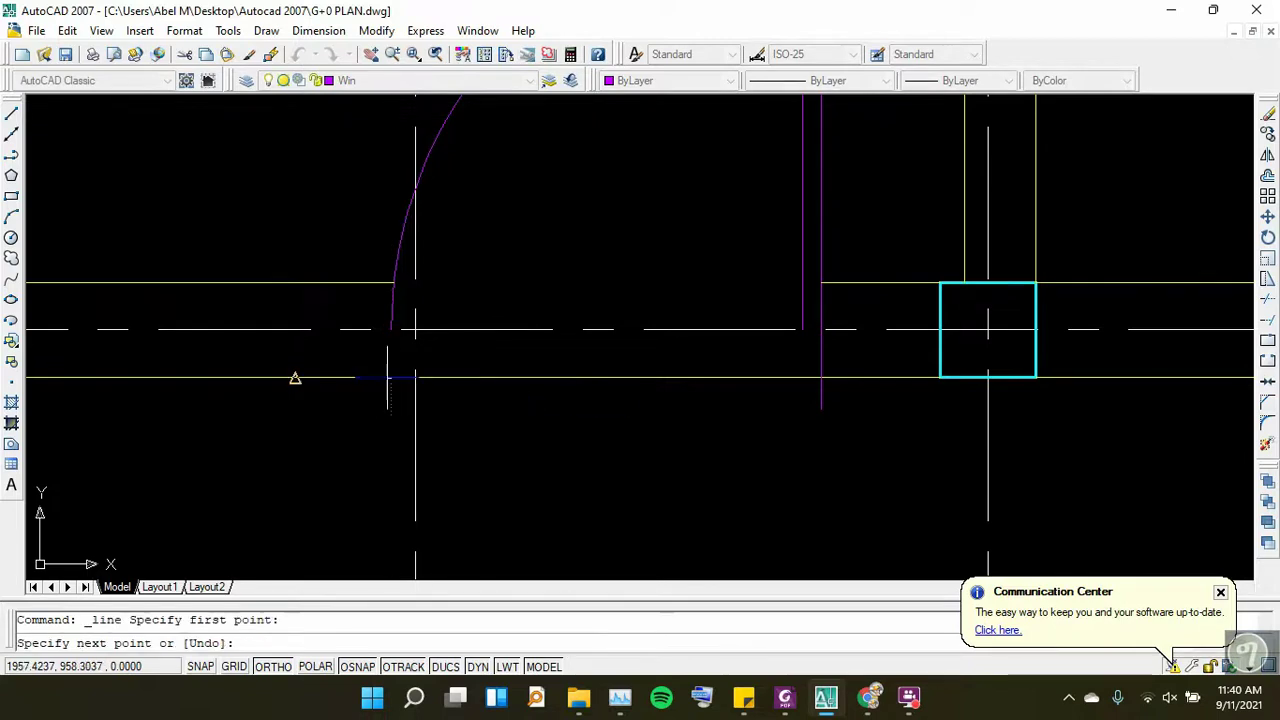
key(Escape)
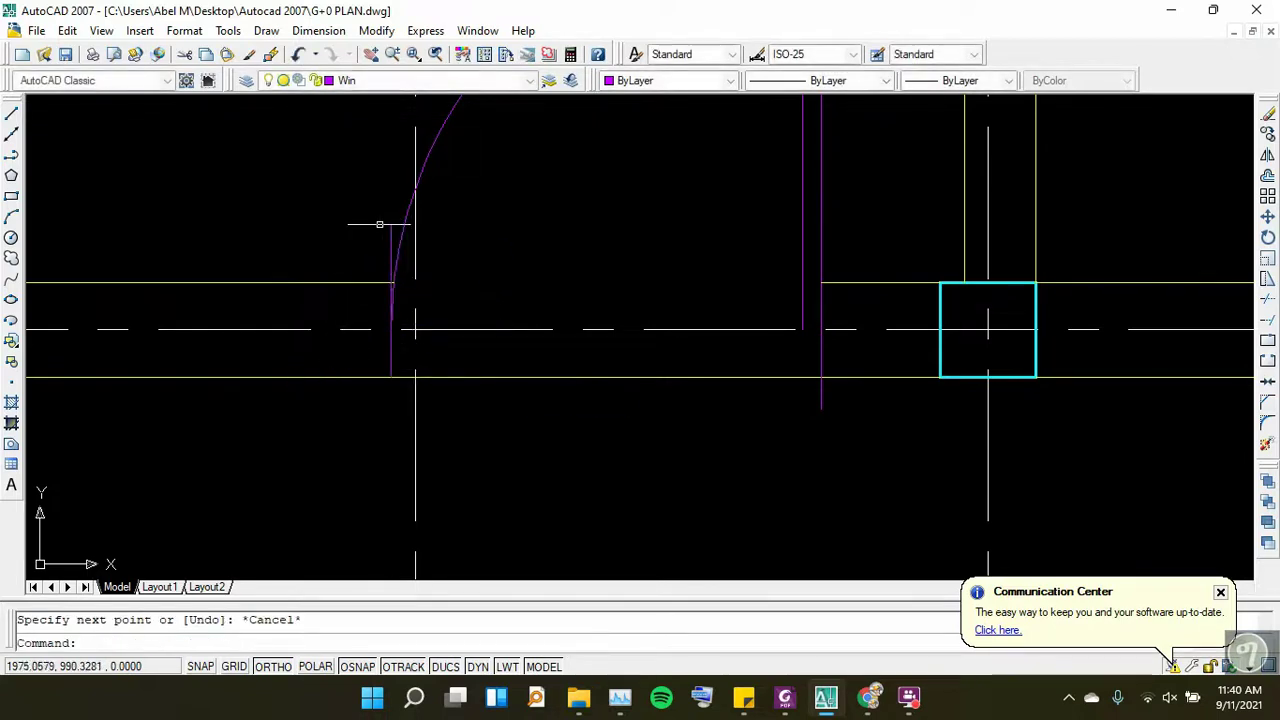
Trim the lower wall line and the wall segment between the magenta lines out of the opening
click(1267, 304)
key(Return)
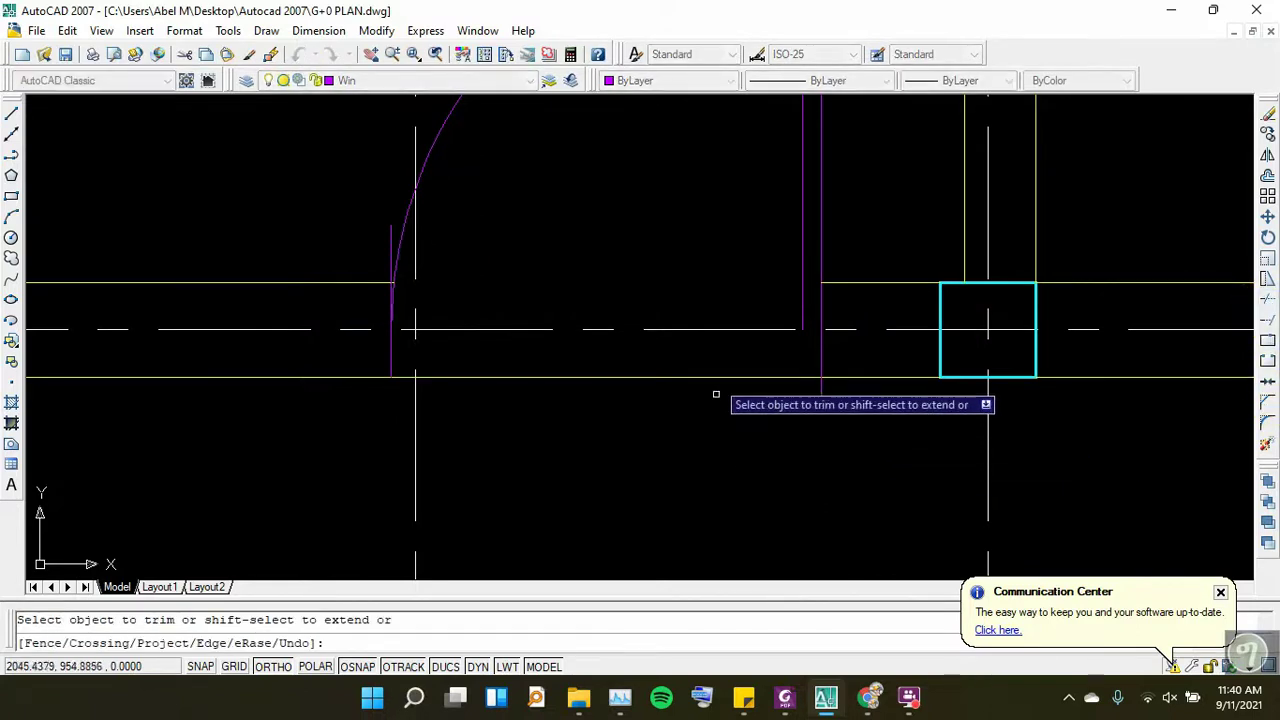
click(712, 377)
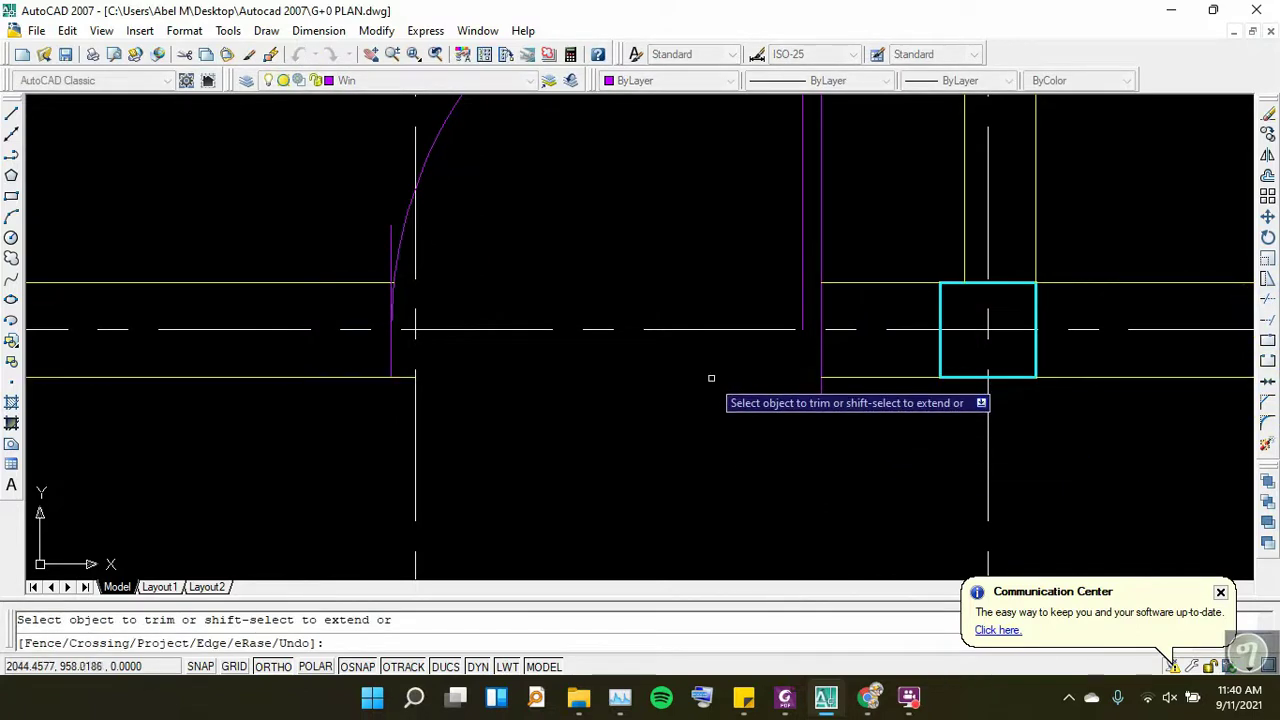
key(Escape)
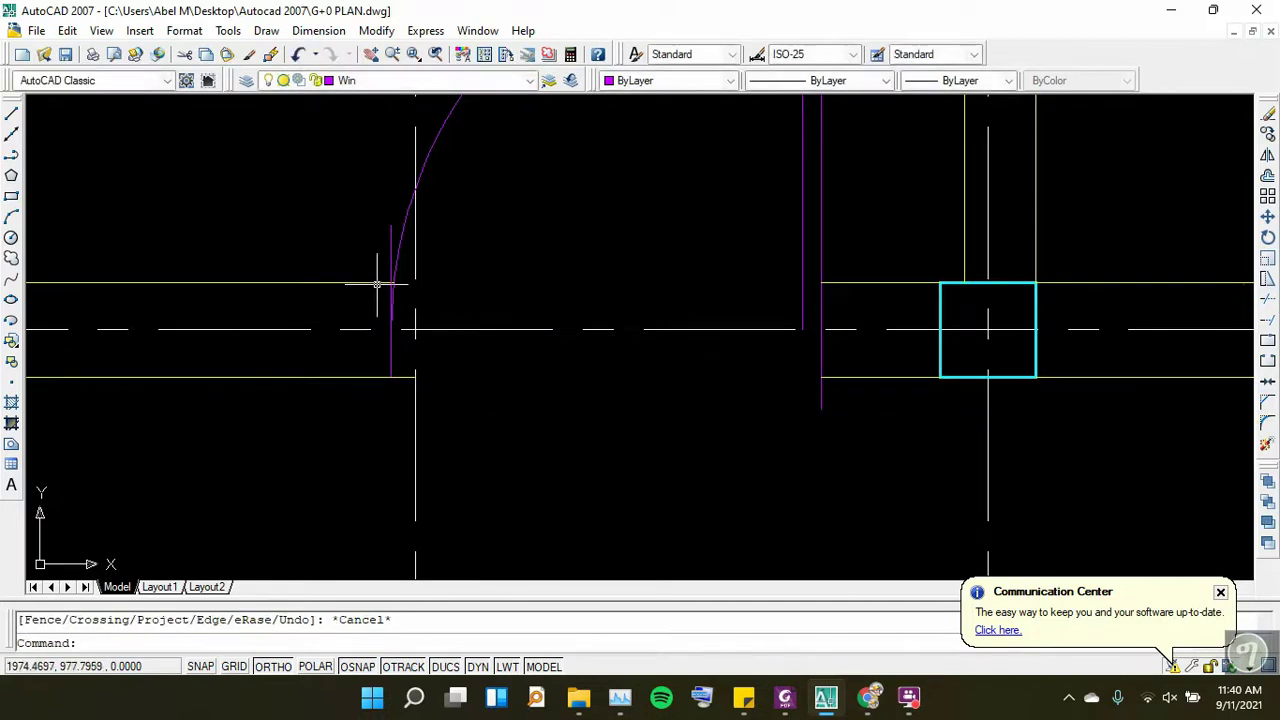
right_click(393, 298)
click(393, 300)
key(Return)
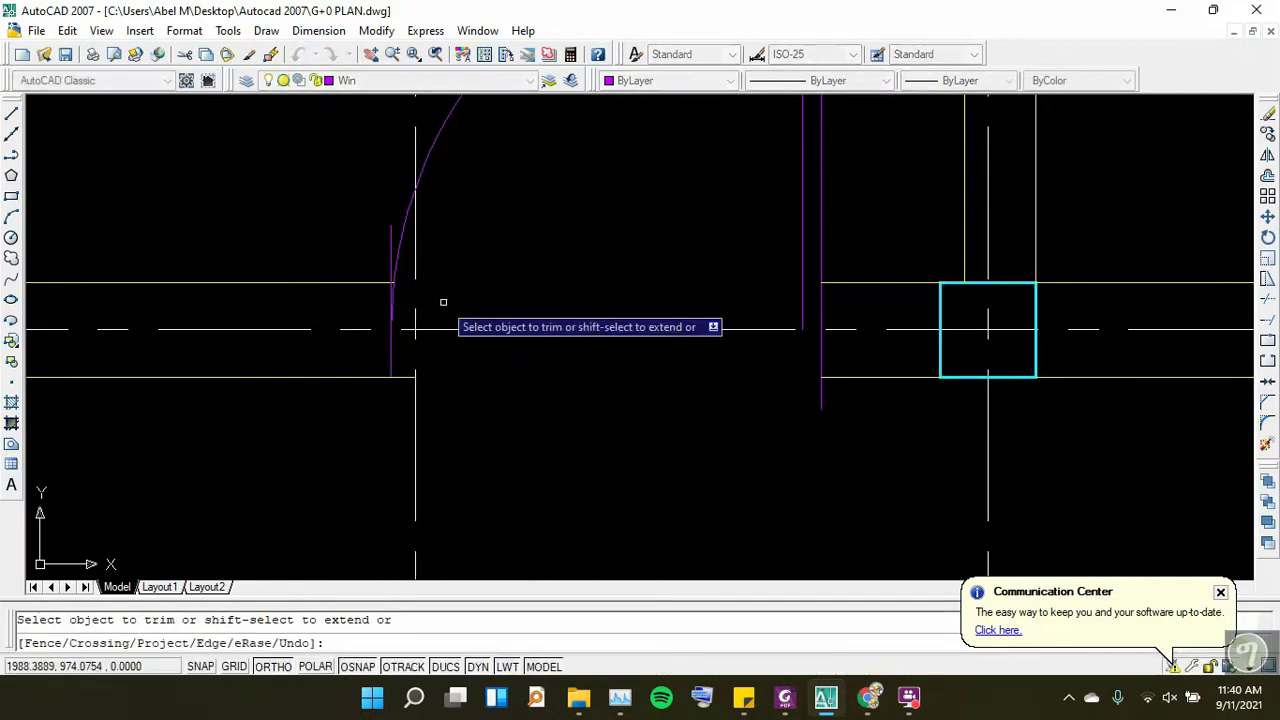
scroll(393, 300, up, 3)
scroll(374, 260, up, 2)
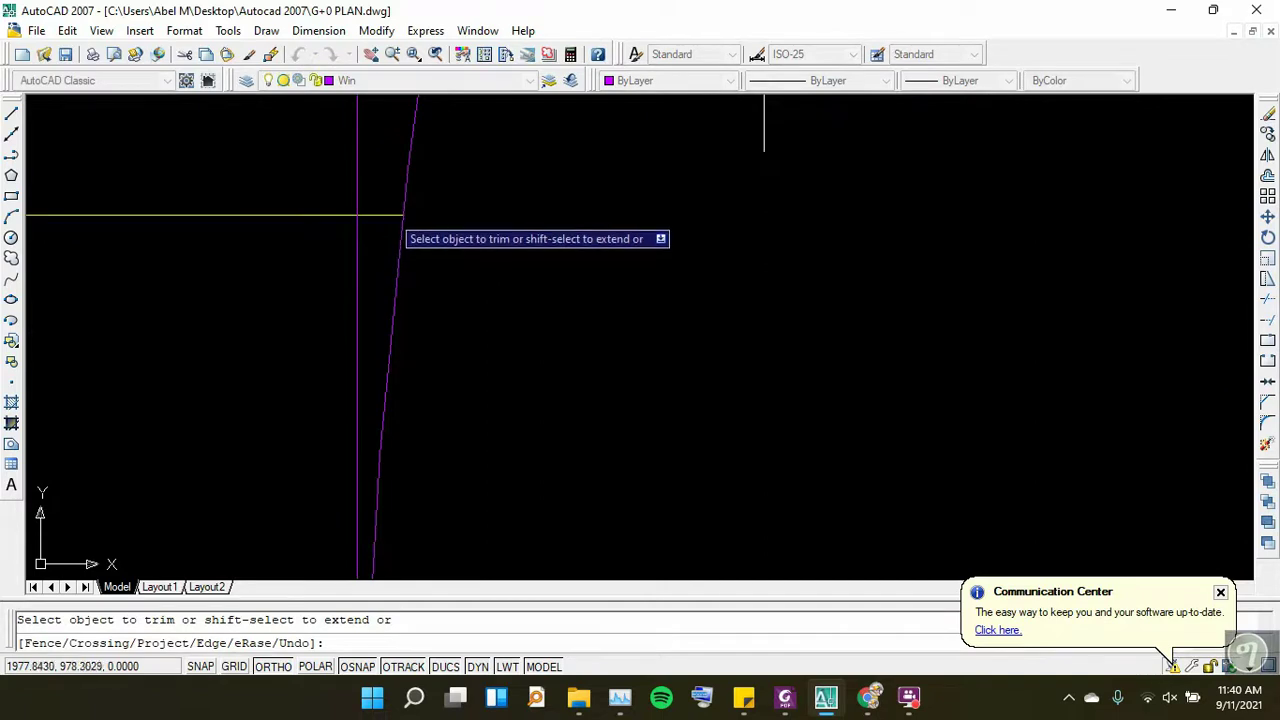
click(387, 206)
click(376, 236)
key(Escape)
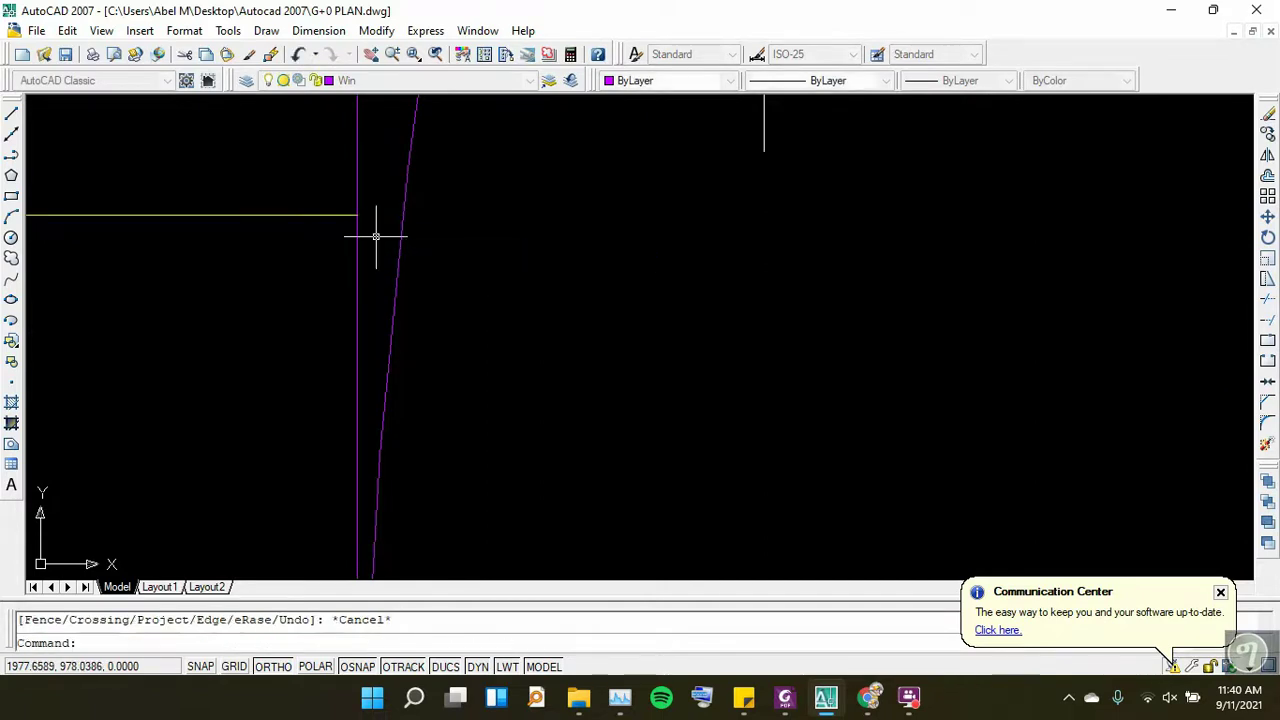
Delete the stray leftover line and the magenta stub below the wall
scroll(376, 236, down, 2)
click(323, 189)
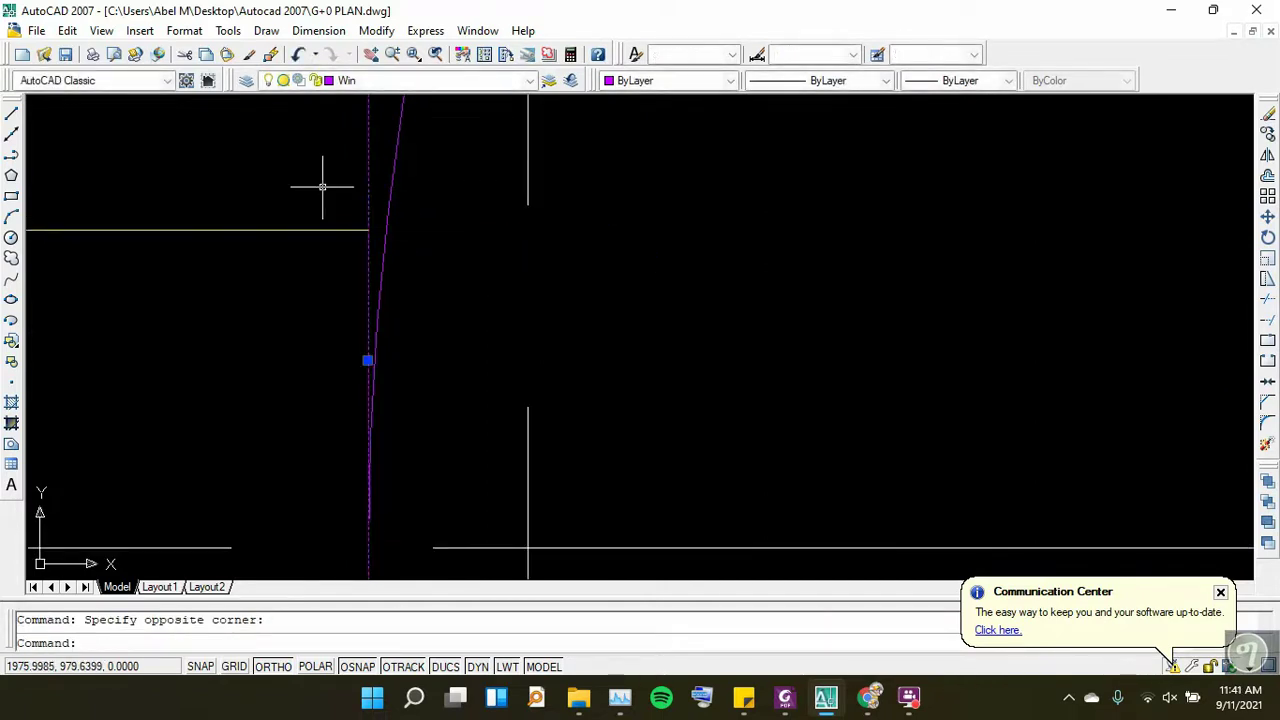
key(Delete)
scroll(474, 249, up, 2)
scroll(780, 254, up, 2)
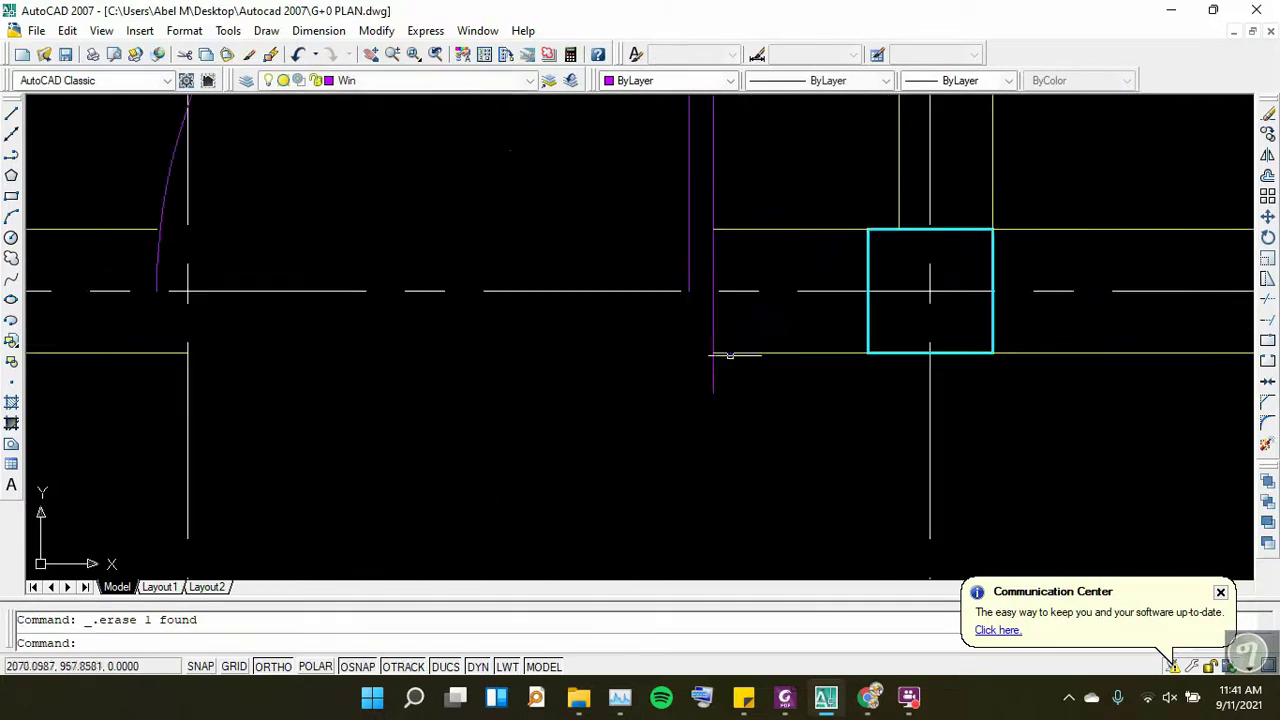
scroll(728, 419, down, 2)
click(678, 417)
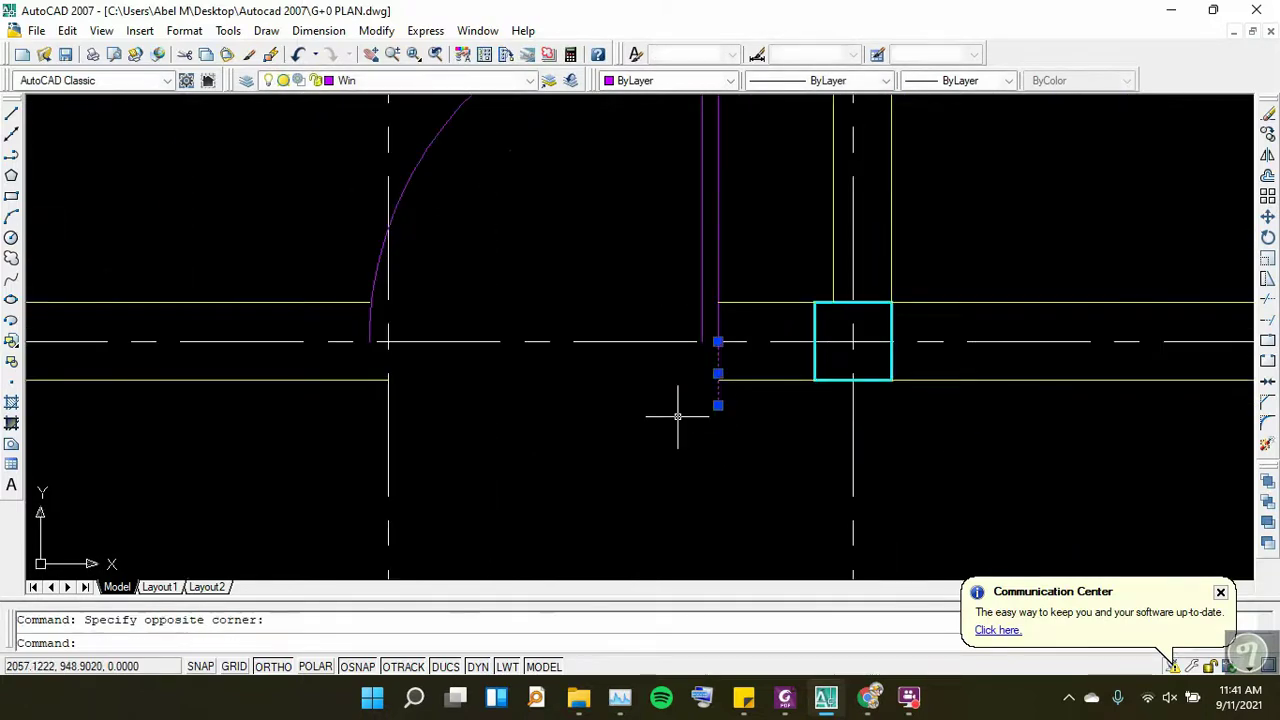
key(Delete)
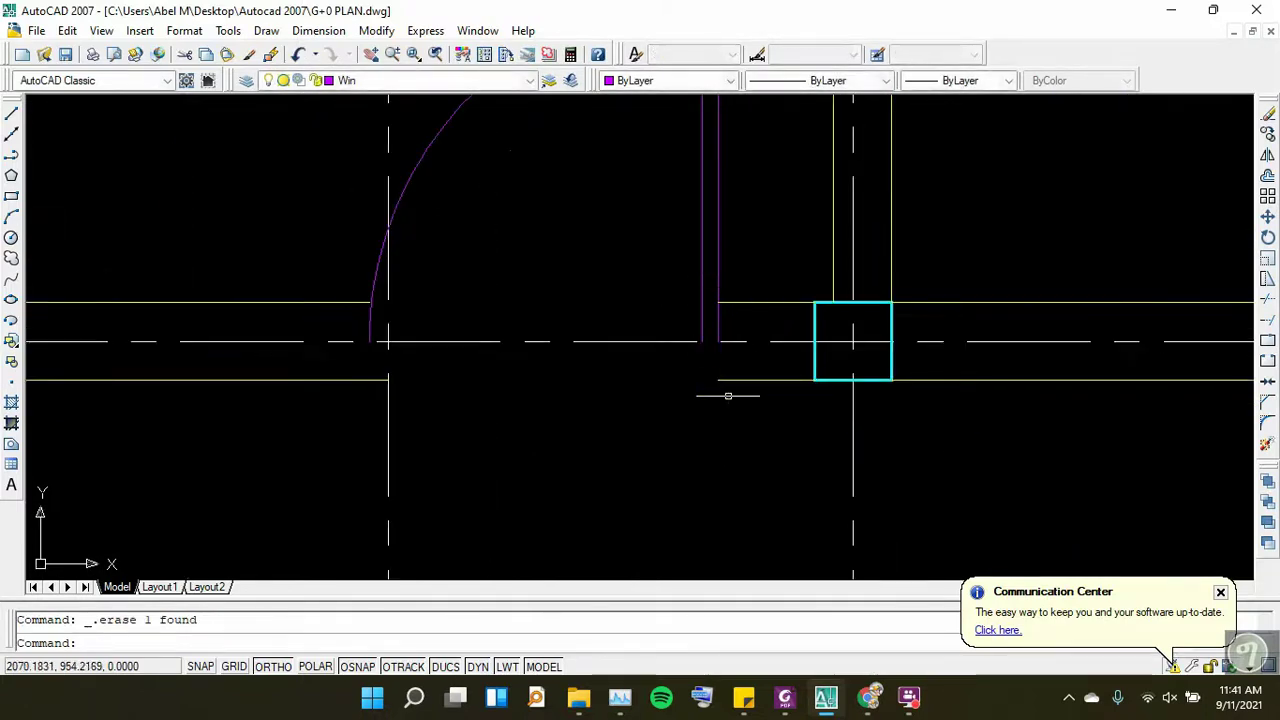
On the wall layer, draw a vertical line from the wall corner by the column to the lower wall
click(469, 81)
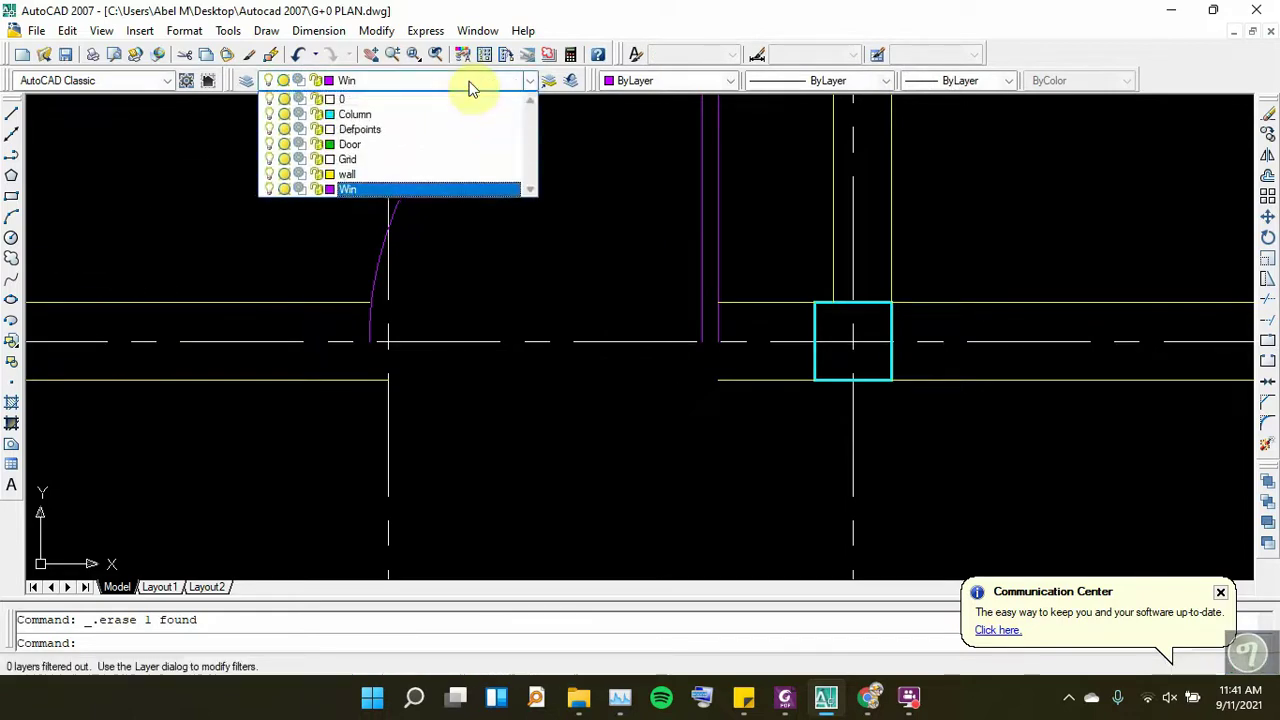
click(365, 177)
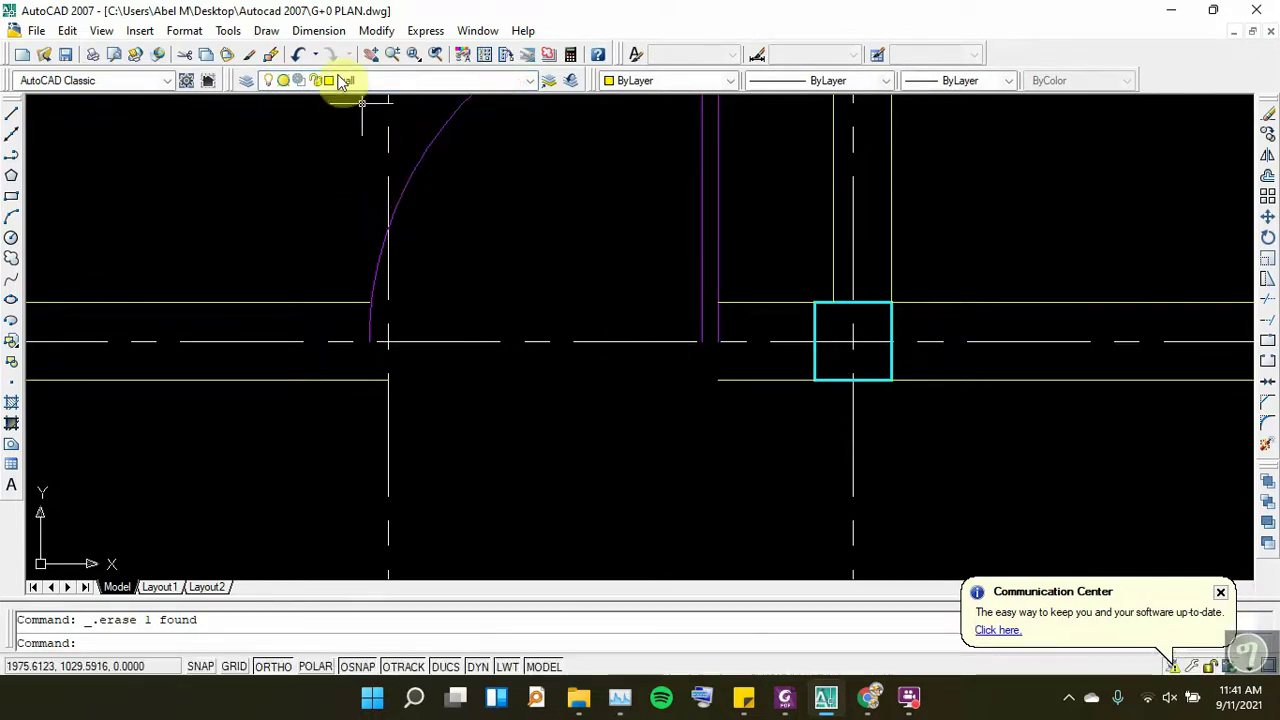
click(13, 113)
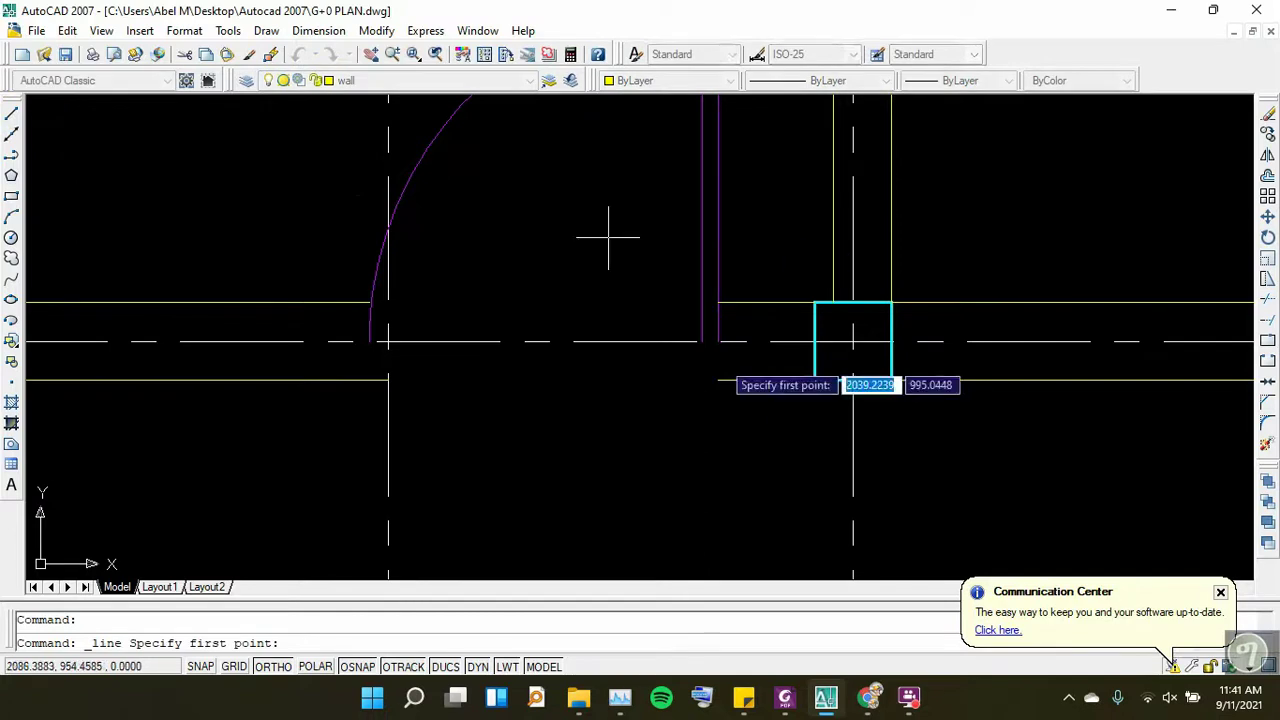
scroll(717, 342, up, 2)
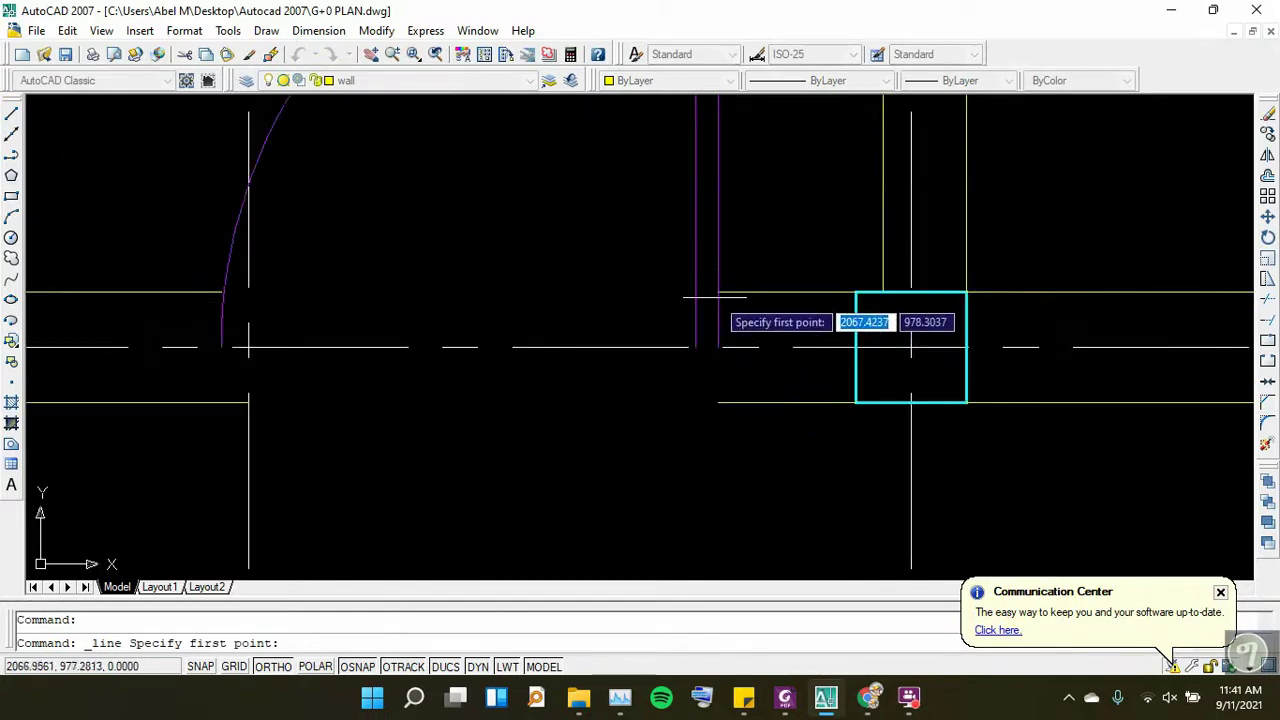
click(717, 293)
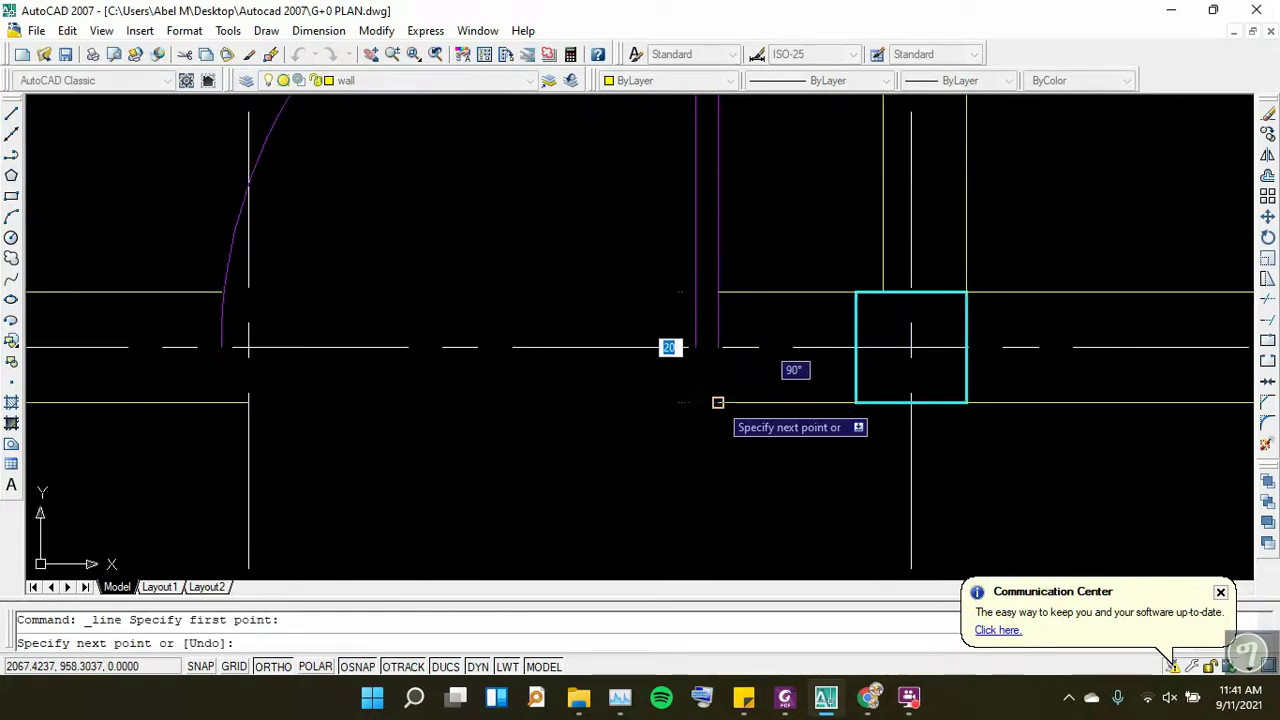
click(717, 402)
key(Return)
scroll(891, 363, down, 2)
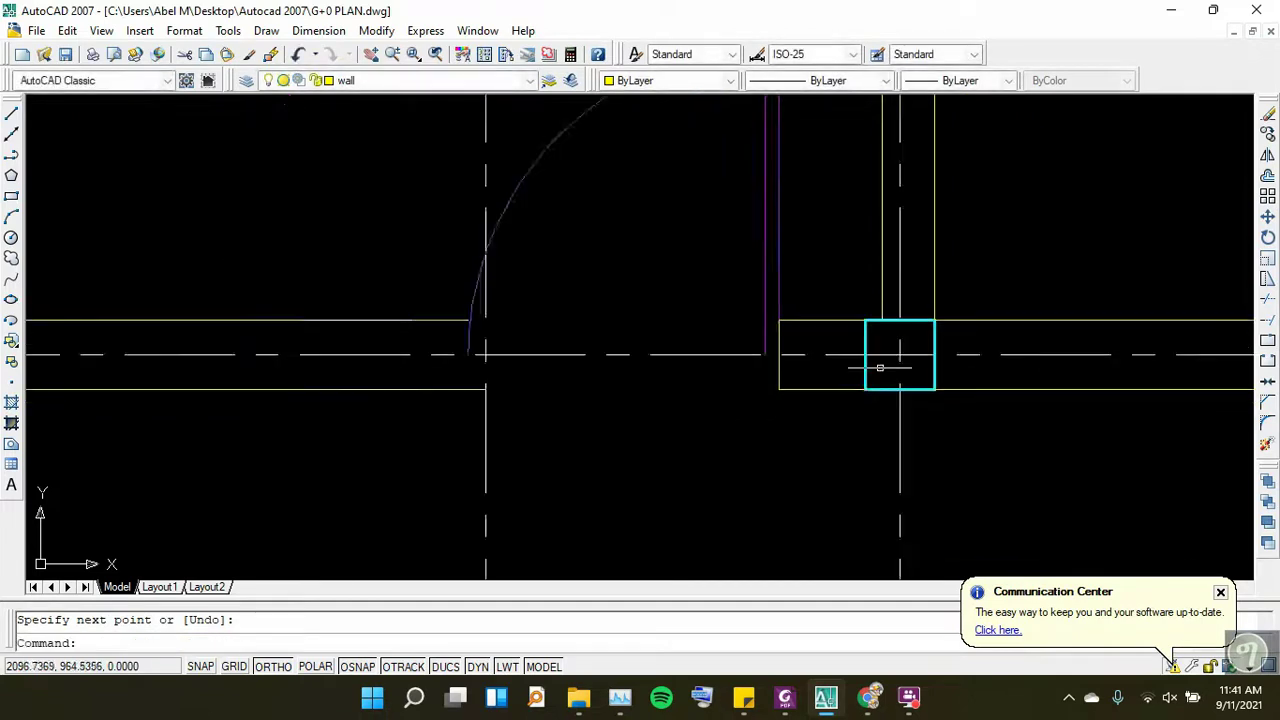
scroll(892, 360, down, 1)
scroll(624, 360, up, 5)
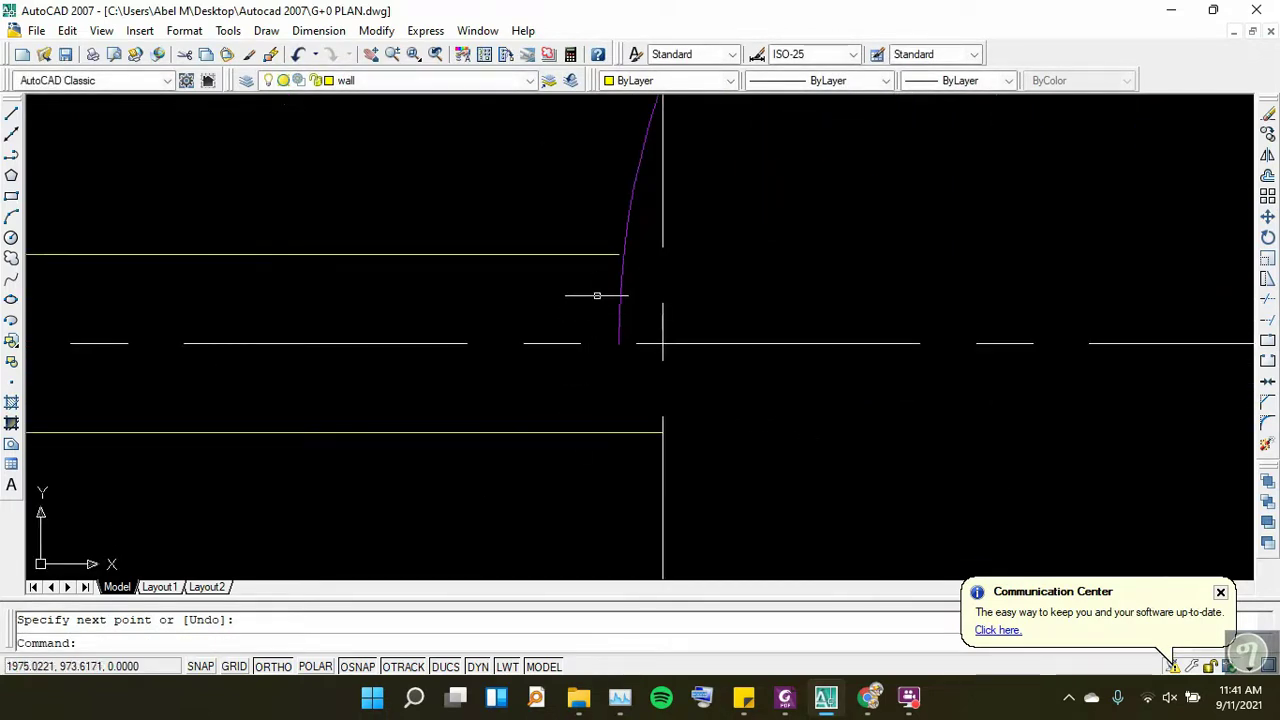
Draw a short vertical wall line down from the upper wall line's end
right_click(423, 178)
click(445, 180)
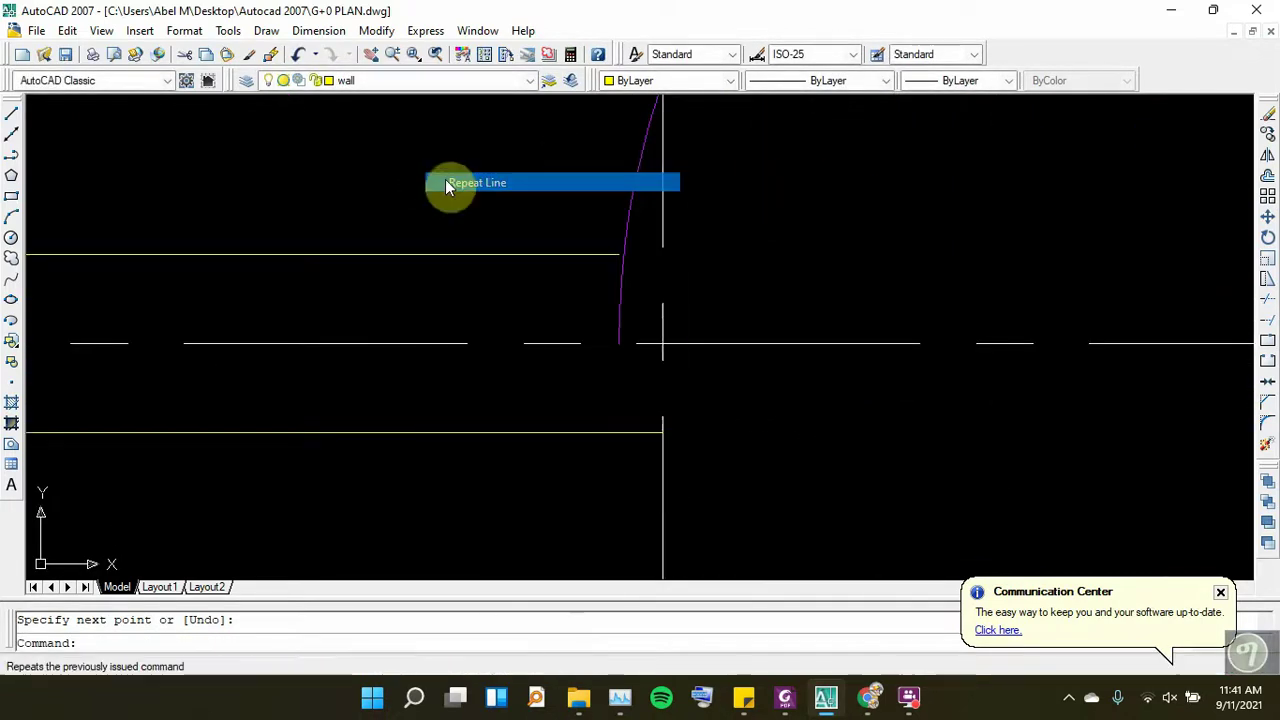
click(617, 252)
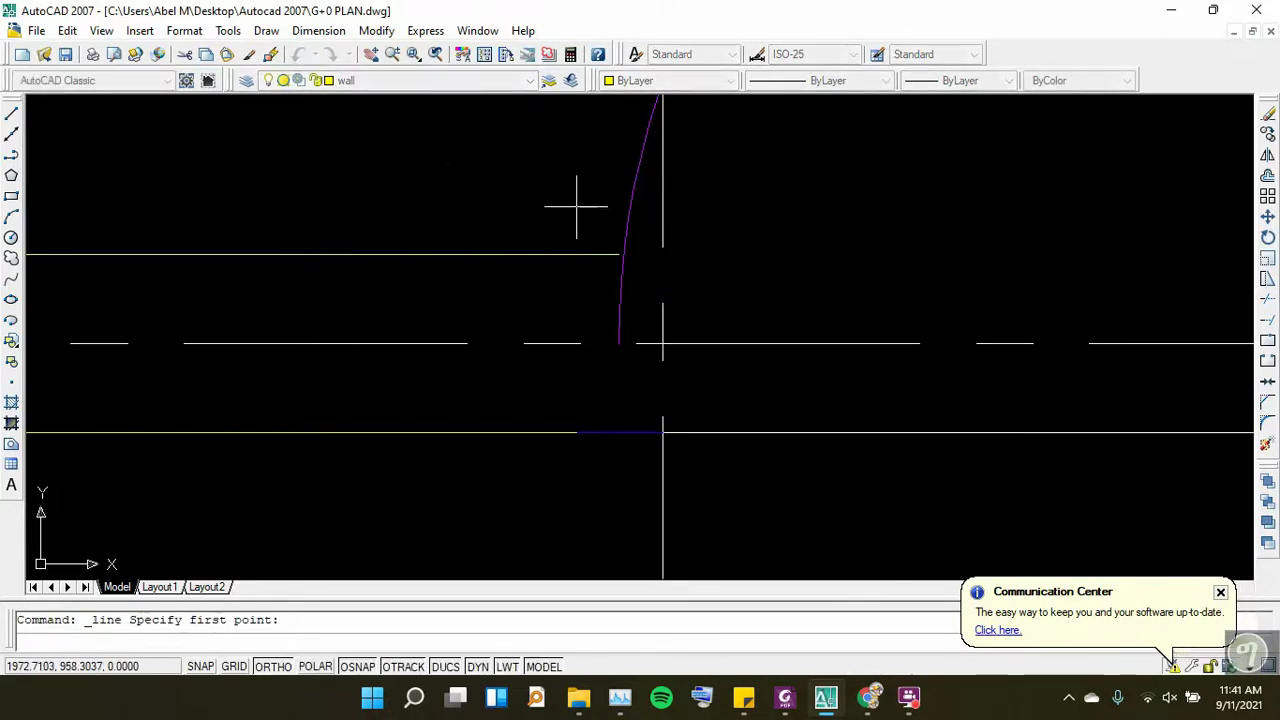
key(Escape)
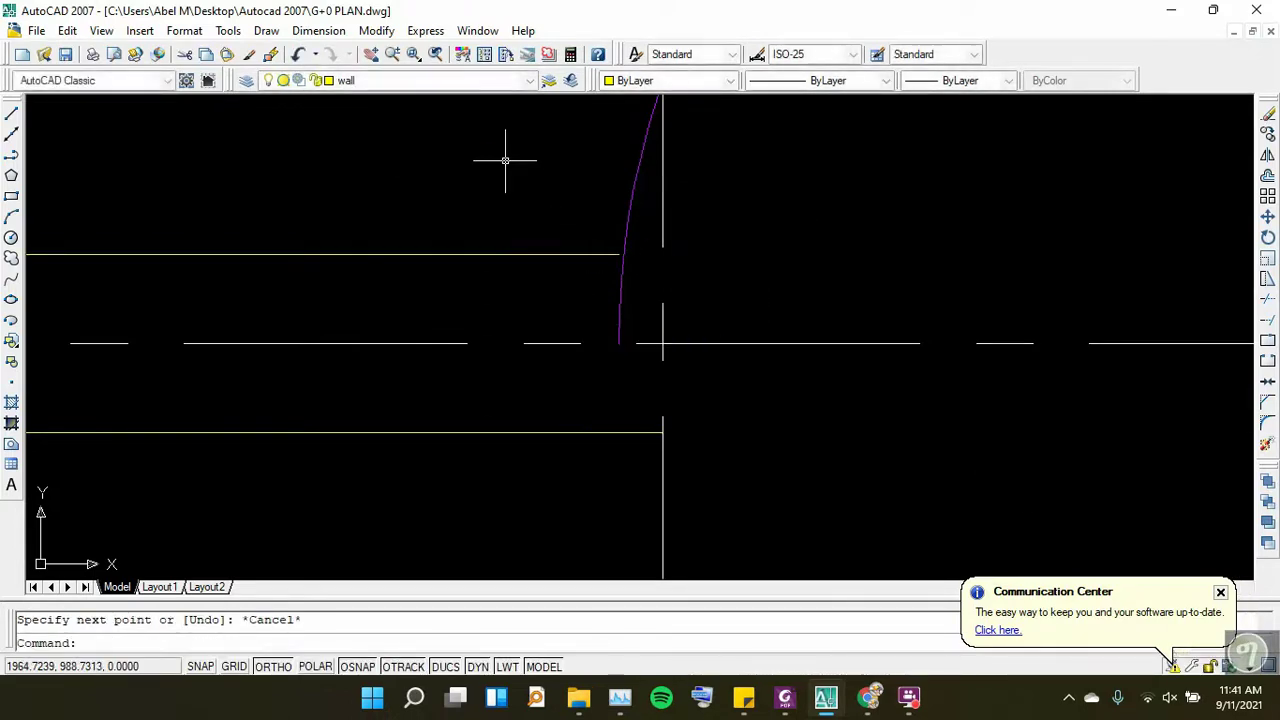
right_click(507, 162)
key(Escape)
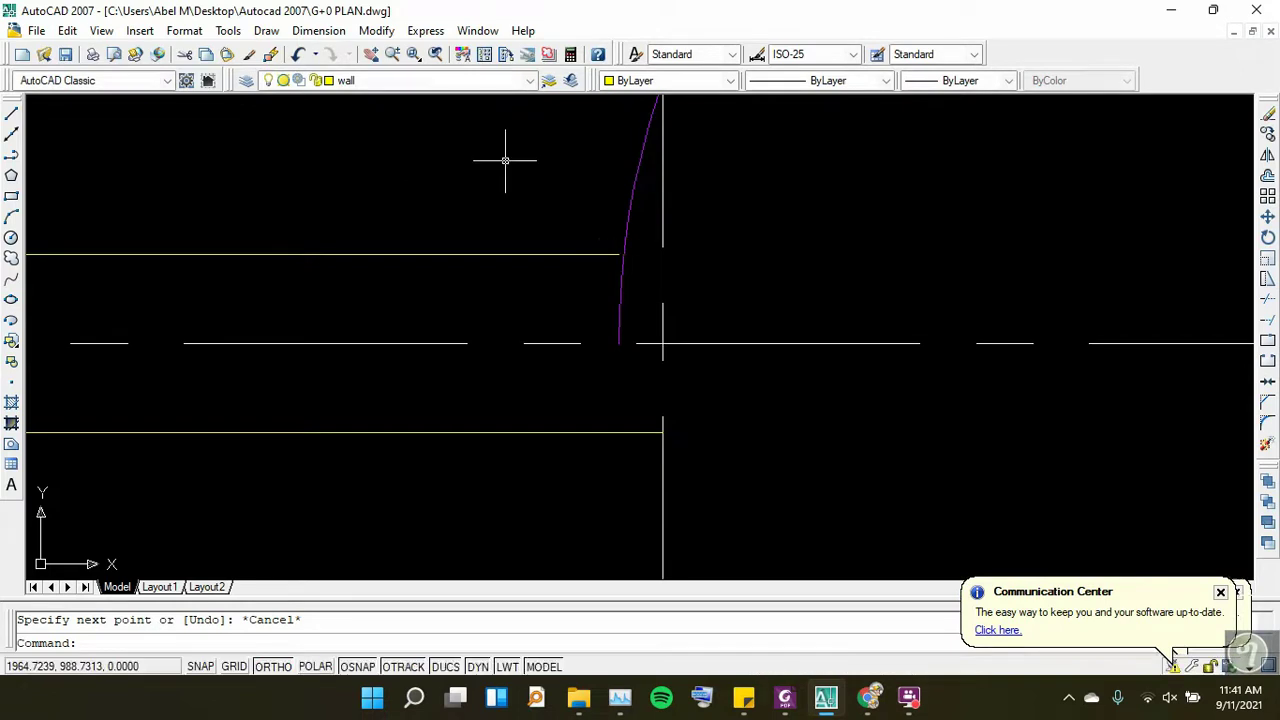
key(Return)
click(618, 254)
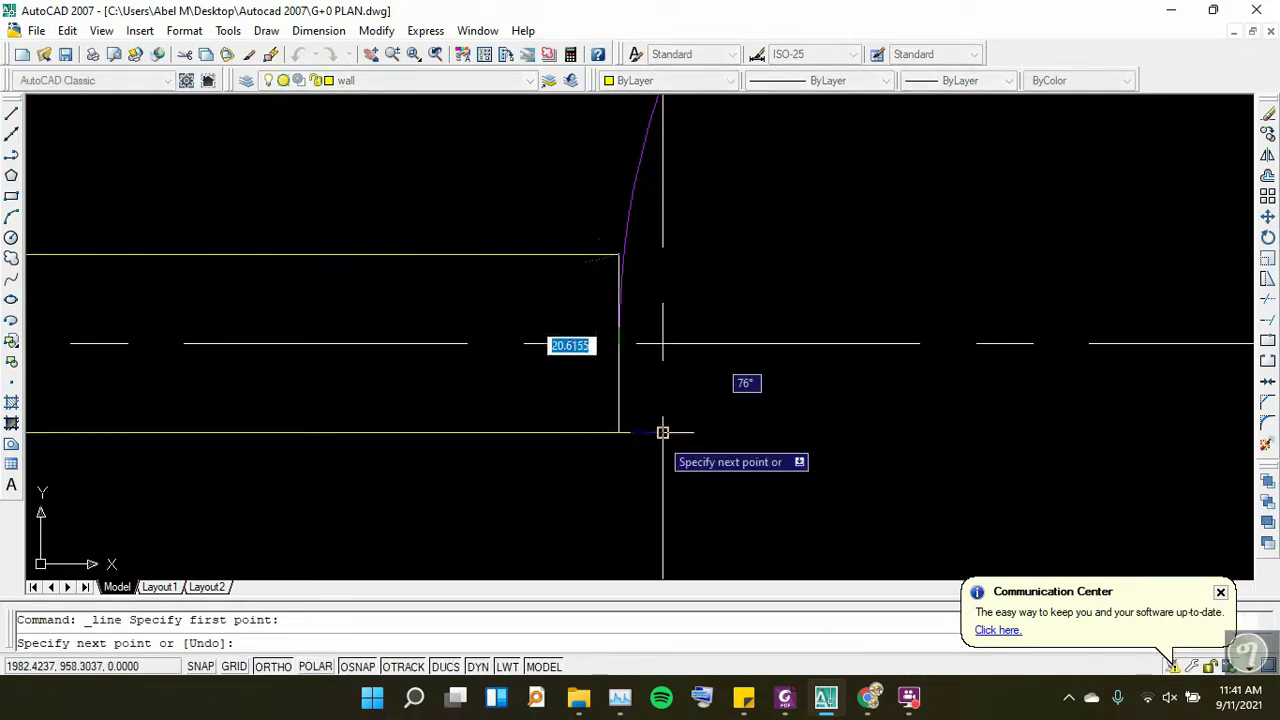
click(618, 432)
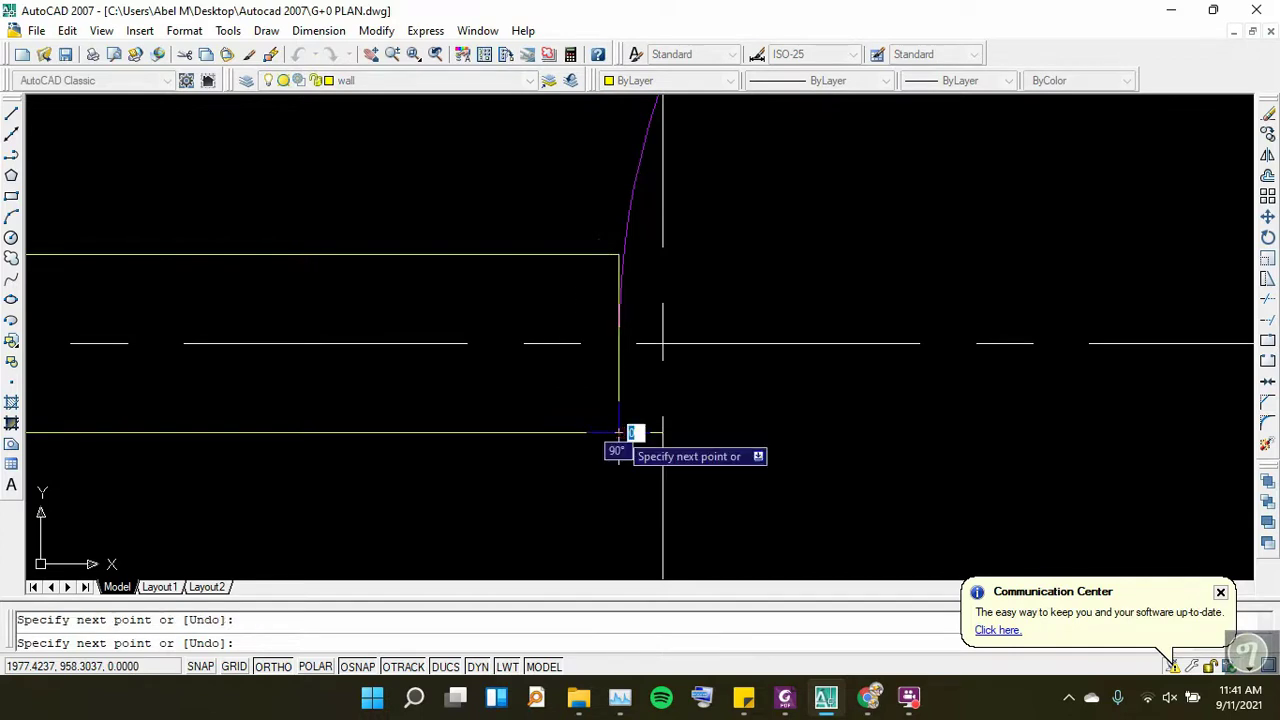
key(Escape)
Grip-stretch the bottom wall line's end back to the wall corner
click(660, 432)
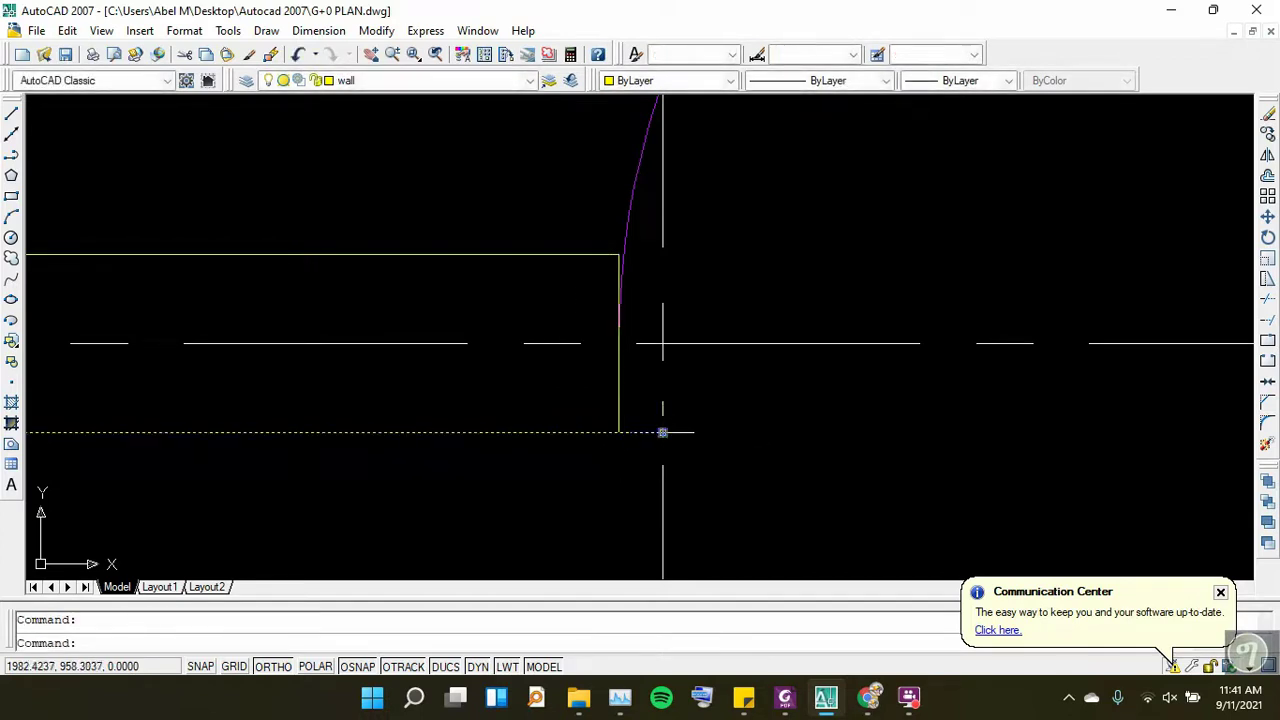
click(662, 432)
click(617, 434)
Draw a vertical jamb line from the top wall edge to the bottom wall edge
key(Escape)
scroll(545, 328, down, 3)
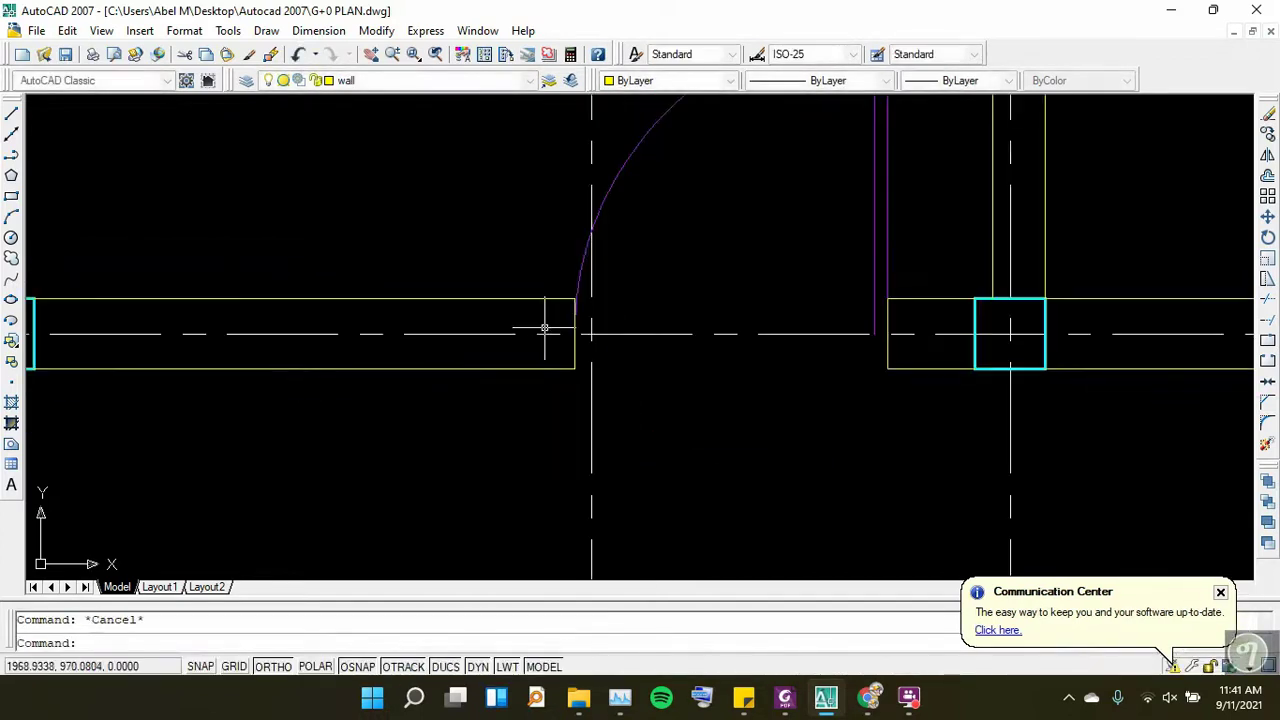
scroll(545, 328, down, 3)
scroll(776, 377, down, 3)
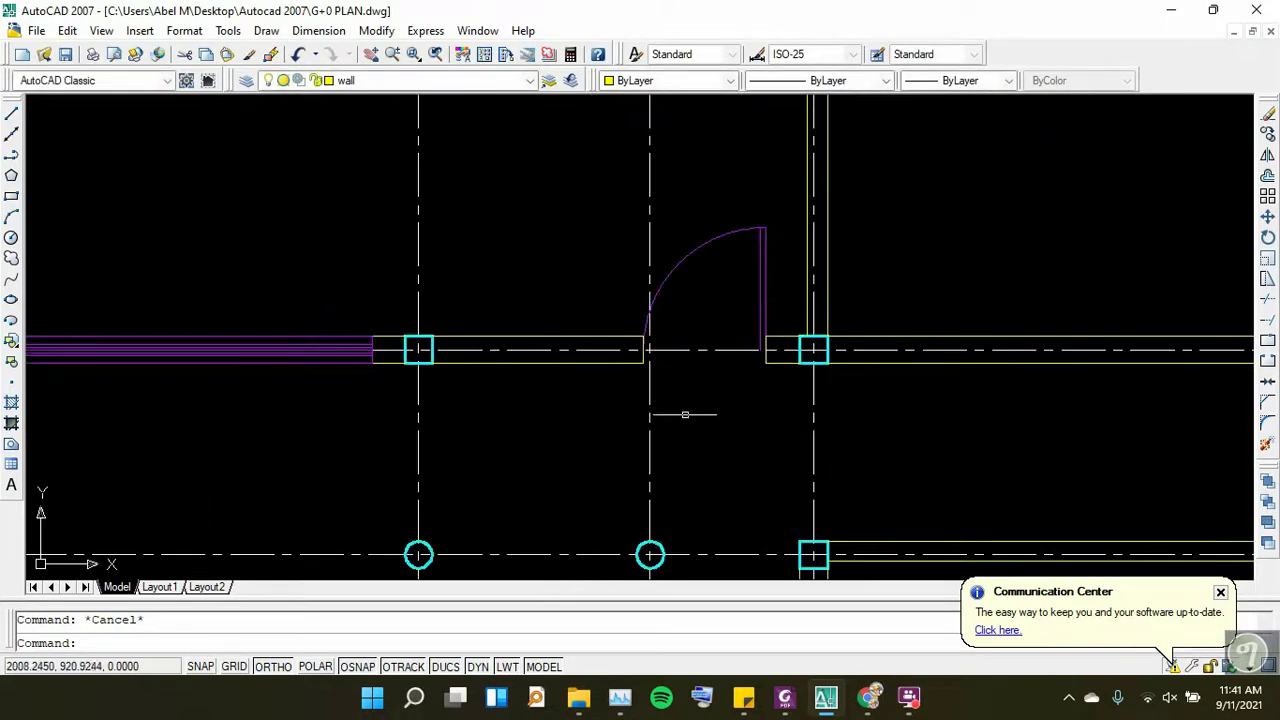
scroll(345, 370, up, 5)
scroll(420, 320, up, 3)
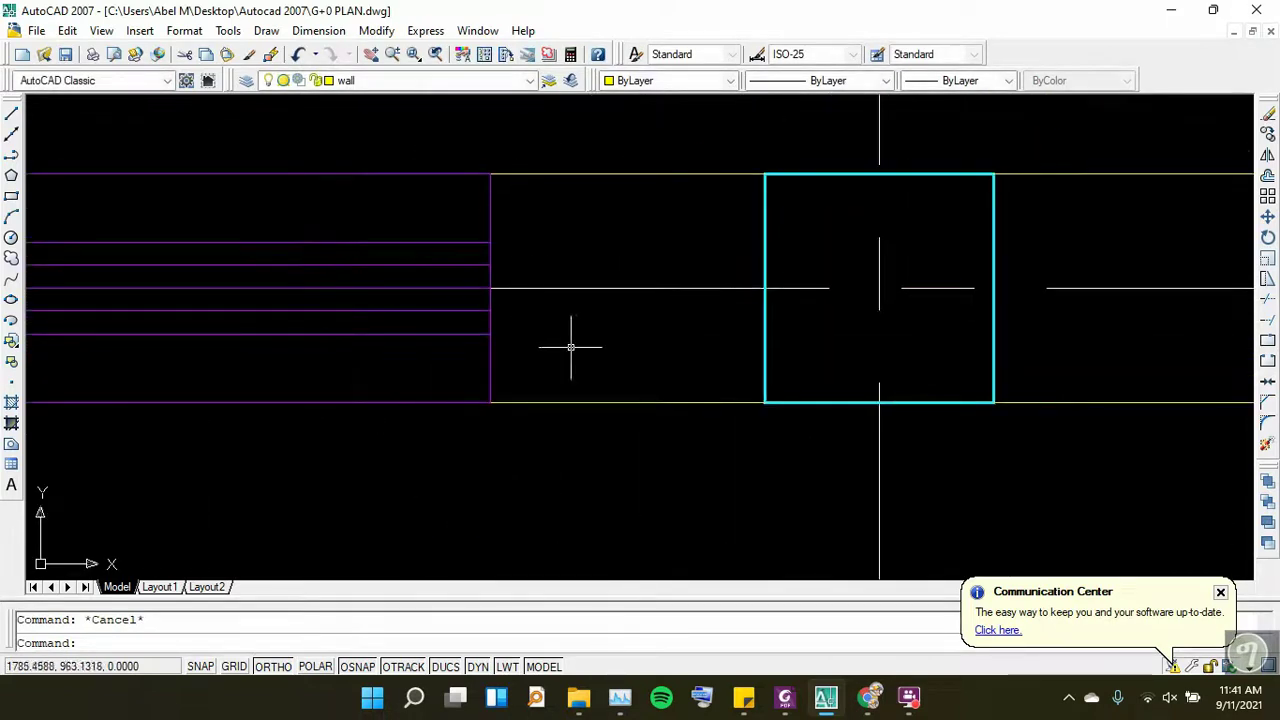
click(13, 115)
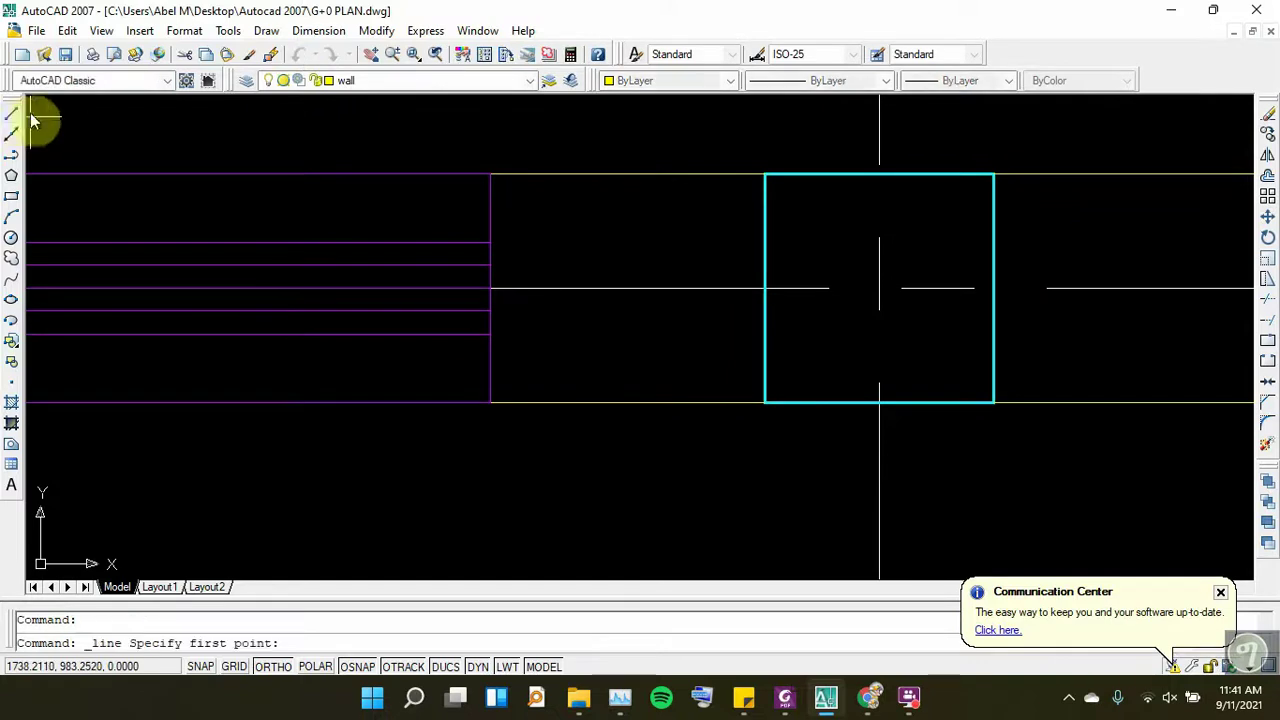
click(490, 173)
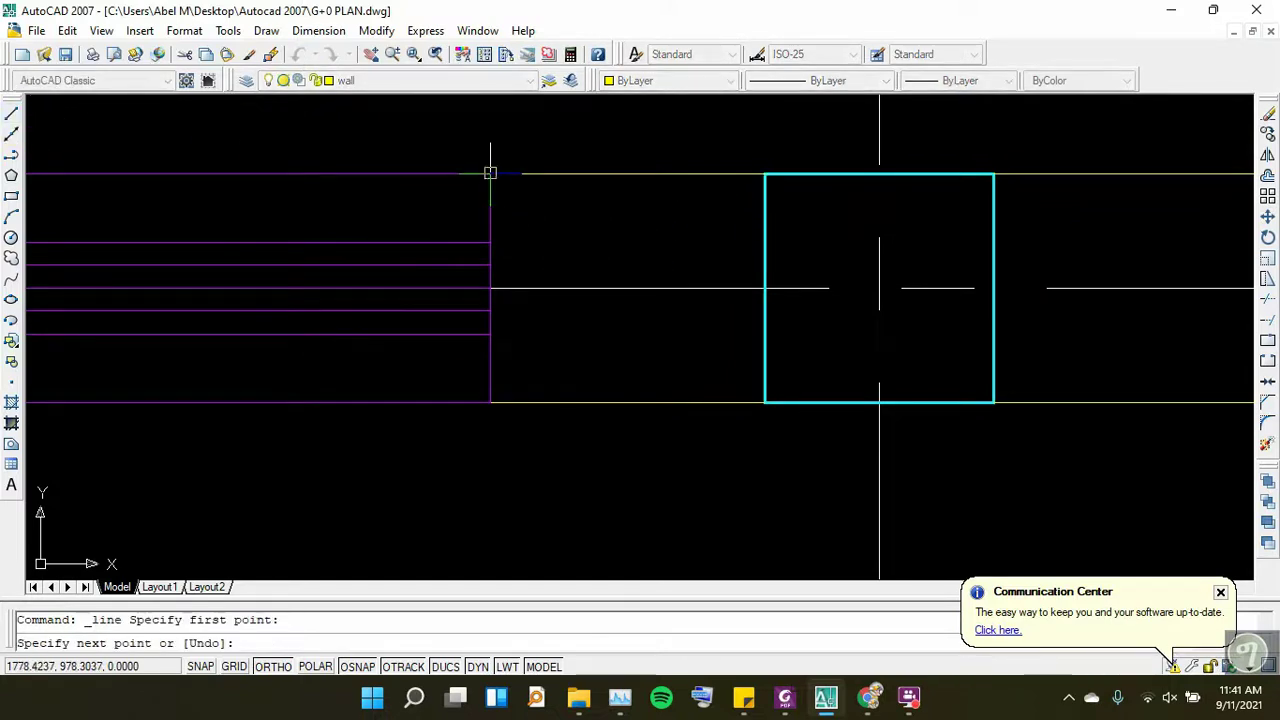
click(490, 403)
key(Escape)
Draw the second jamb line from the opening's top wall corner down to the bottom edge
scroll(586, 423, down, 3)
scroll(586, 423, down, 2)
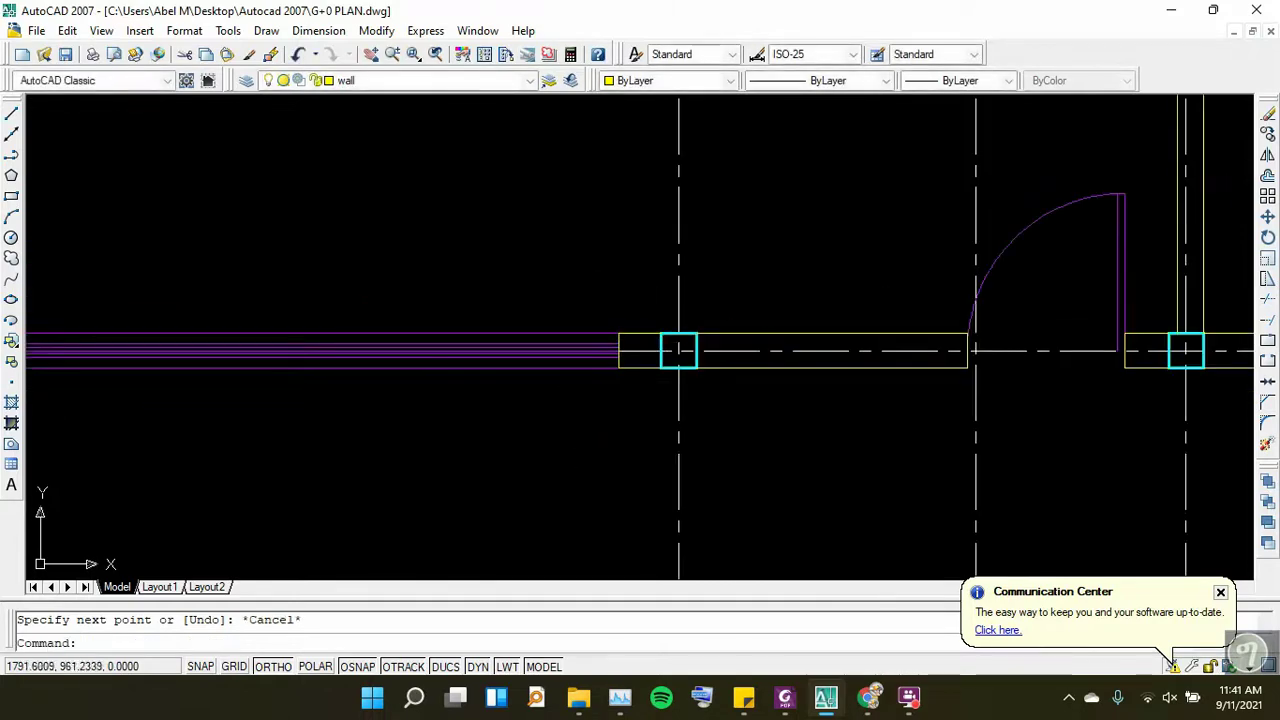
scroll(731, 250, down, 4)
scroll(434, 300, up, 7)
right_click(420, 152)
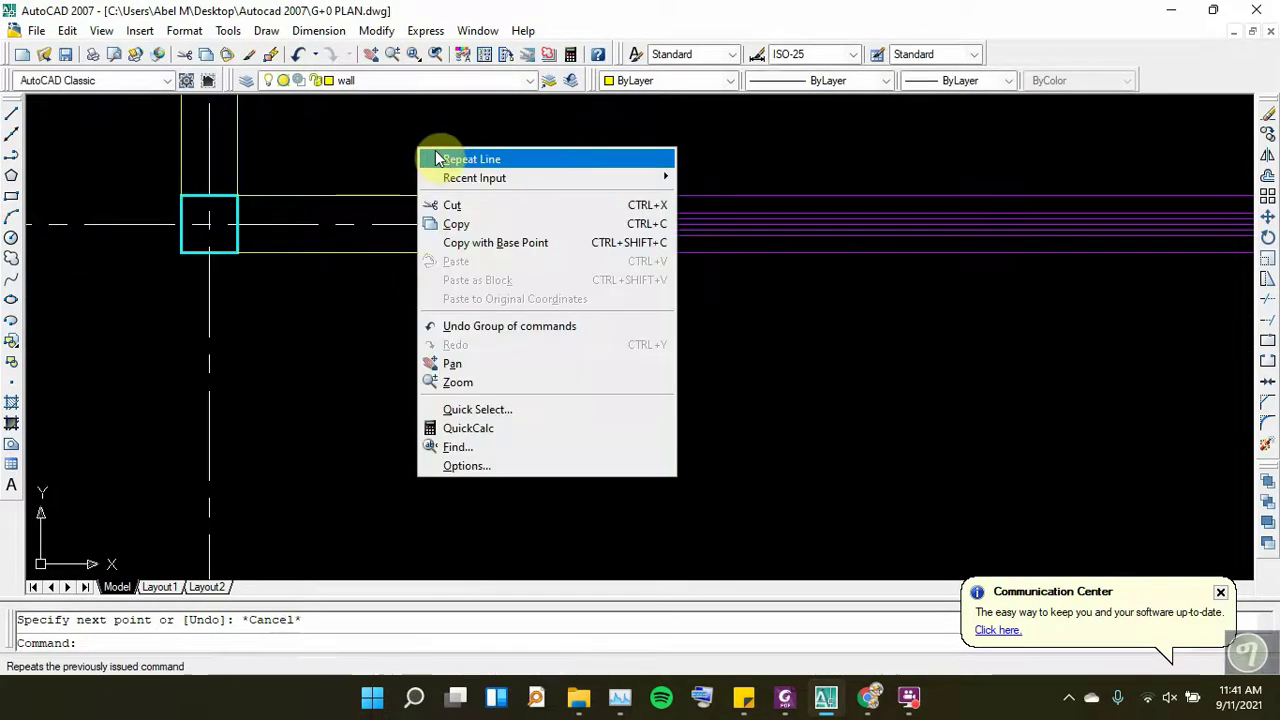
click(462, 157)
scroll(448, 184, up, 3)
click(447, 192)
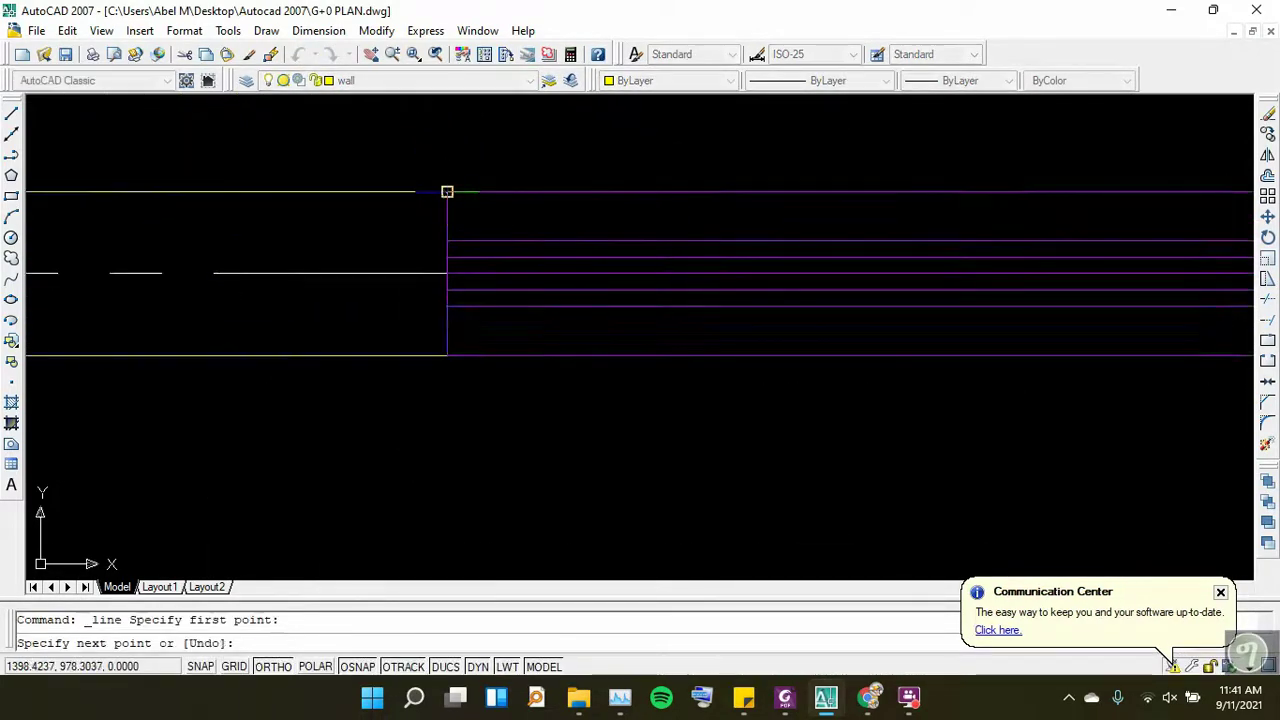
click(447, 355)
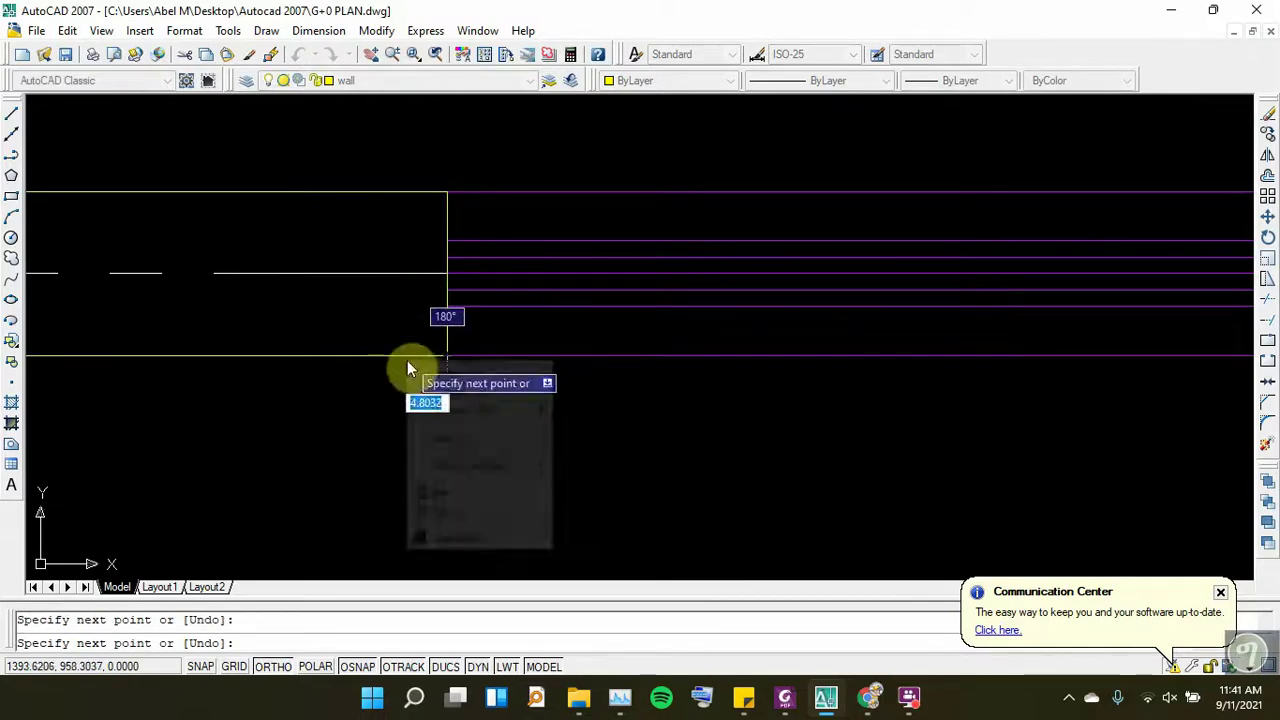
key(Return)
scroll(407, 355, down, 4)
scroll(284, 267, down, 2)
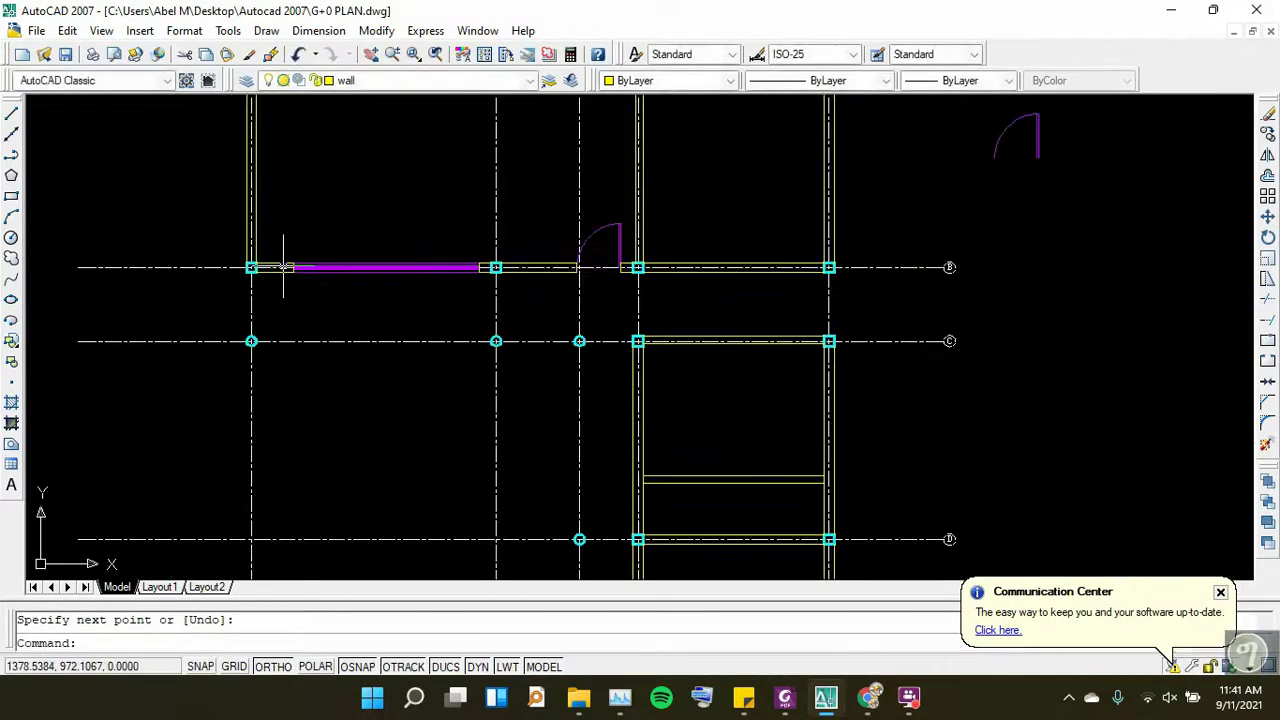
scroll(595, 260, up, 8)
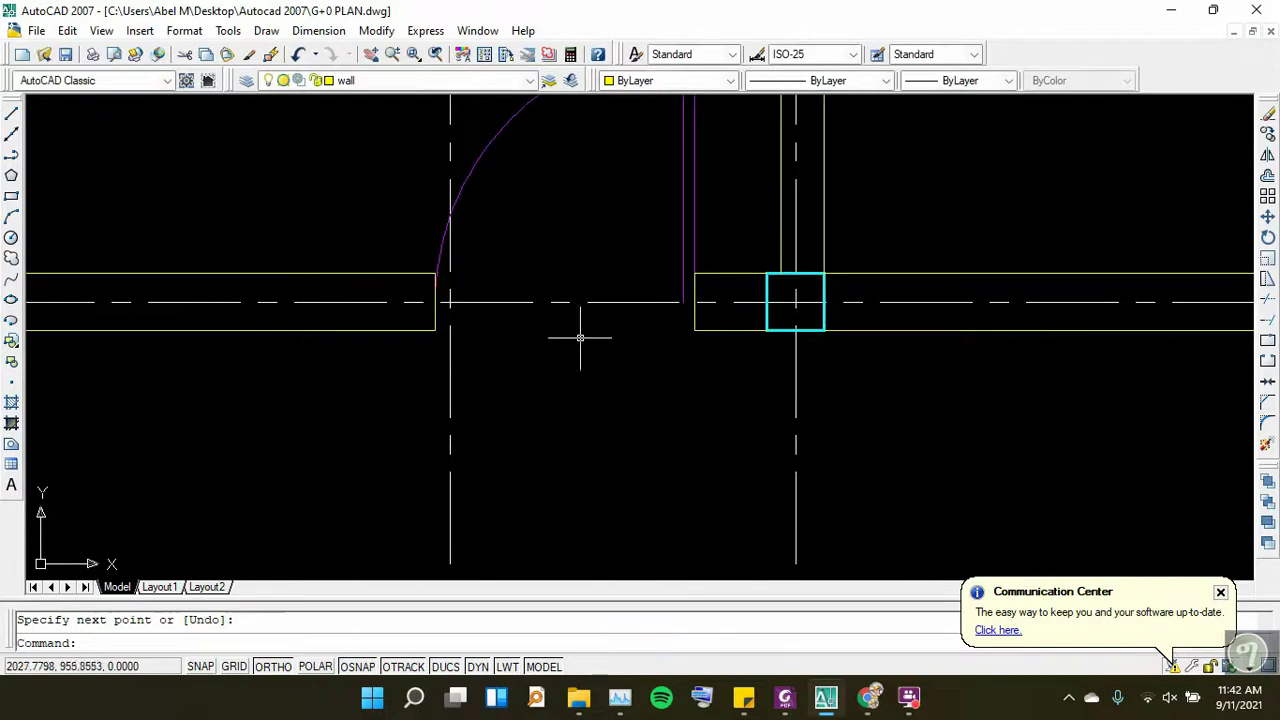
scroll(580, 338, down, 4)
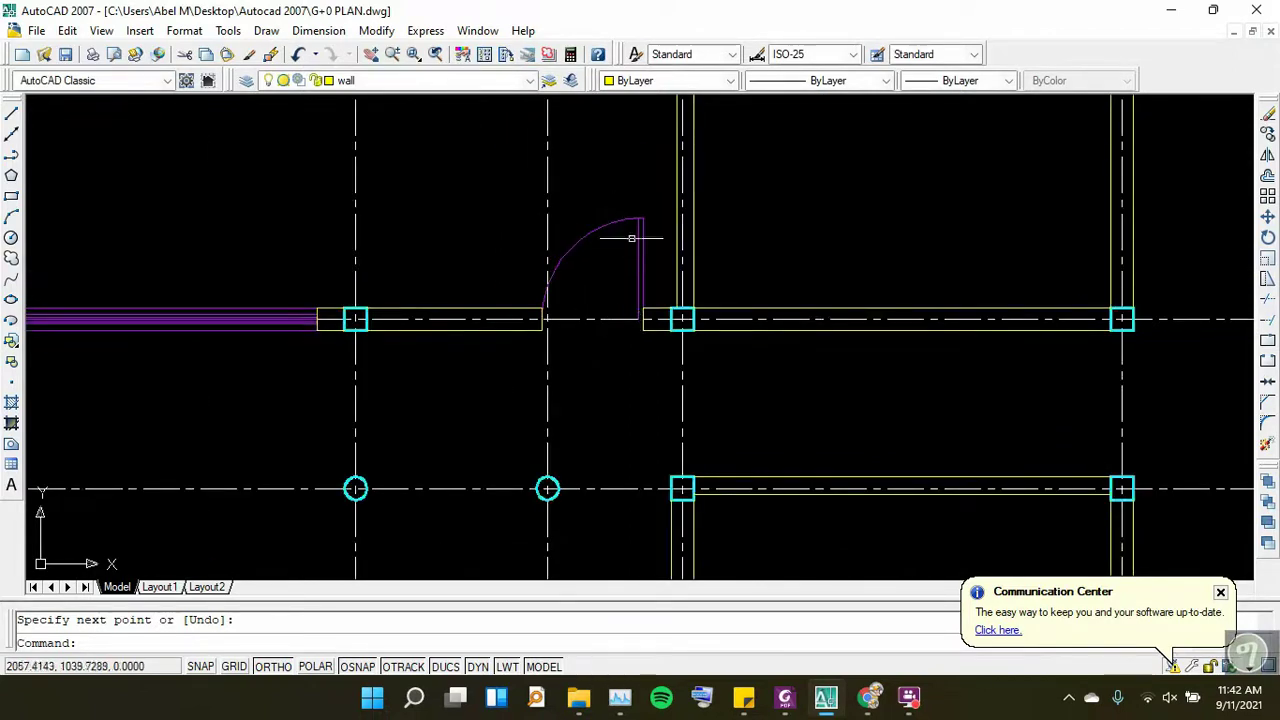
click(655, 207)
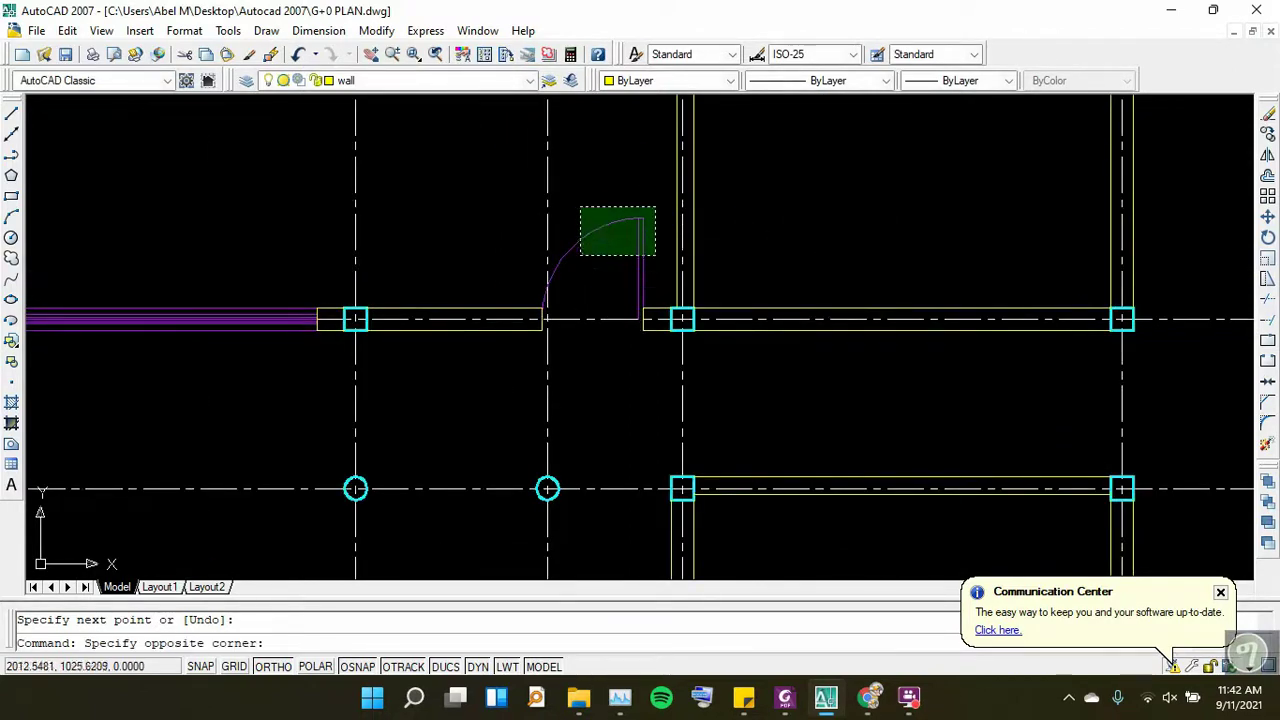
Move the selected door arc and leaf onto the Door layer
click(550, 286)
click(436, 82)
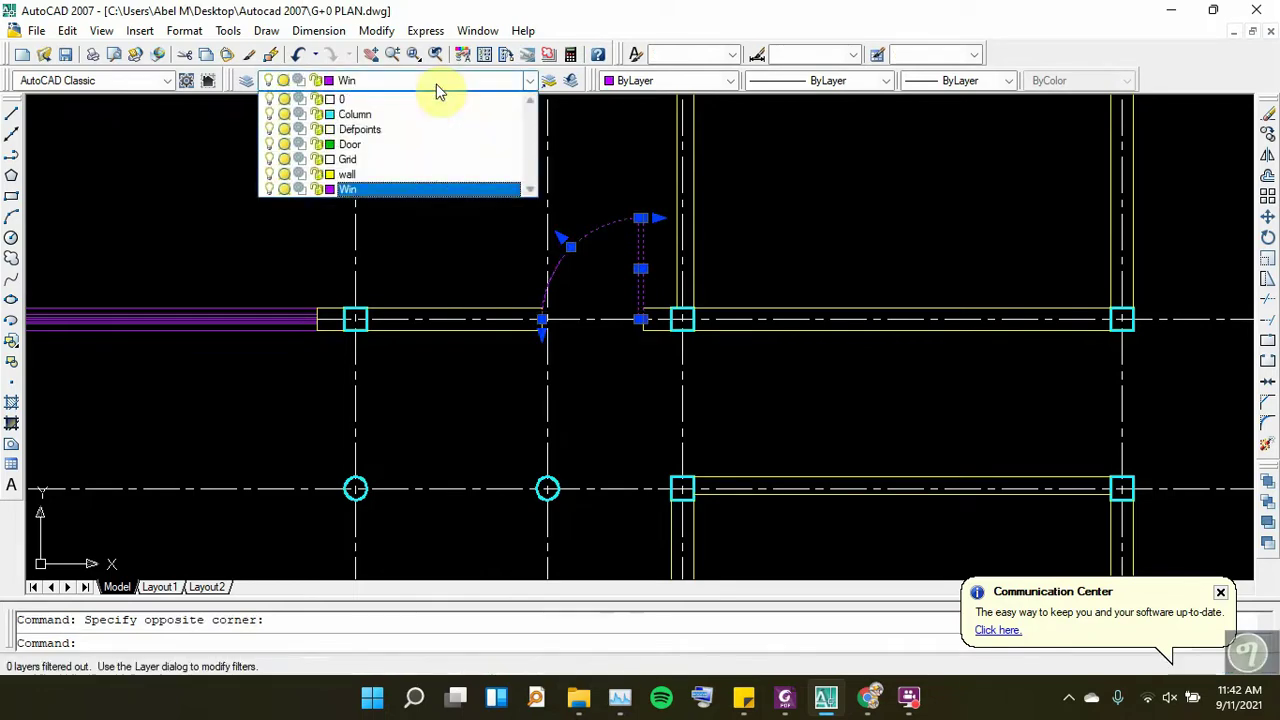
click(363, 152)
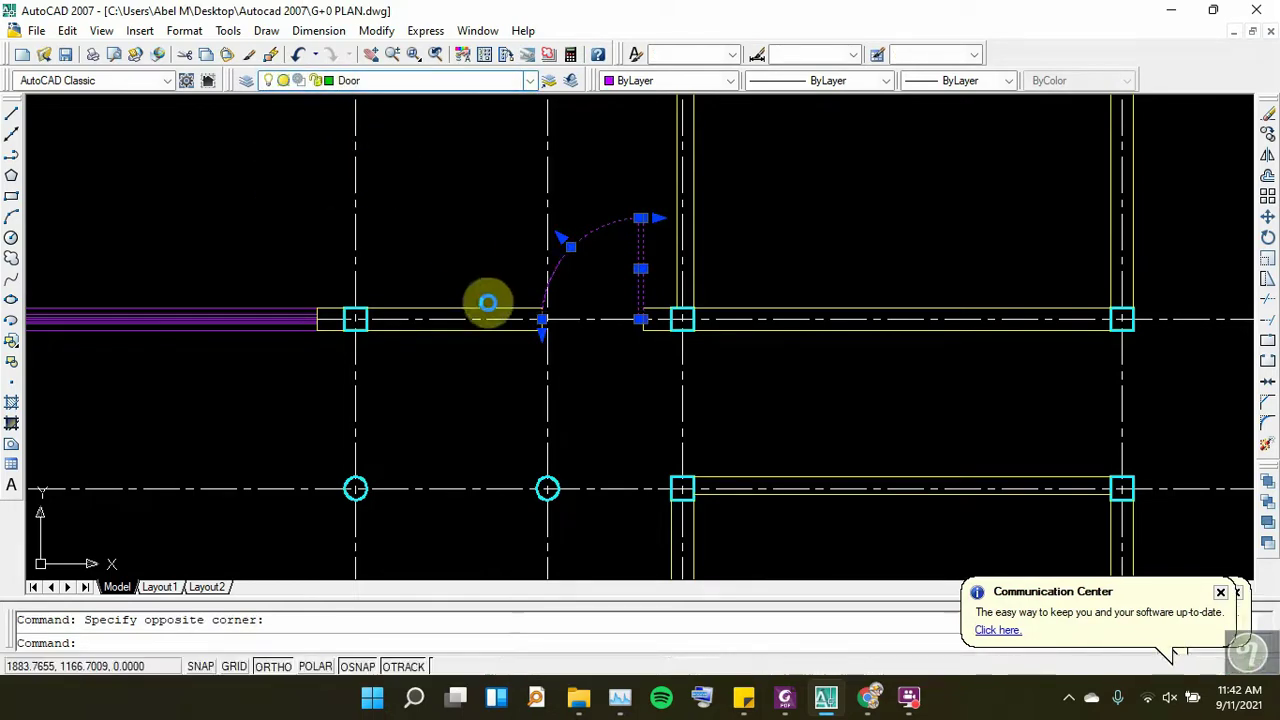
key(Escape)
scroll(519, 283, down, 2)
scroll(586, 271, up, 3)
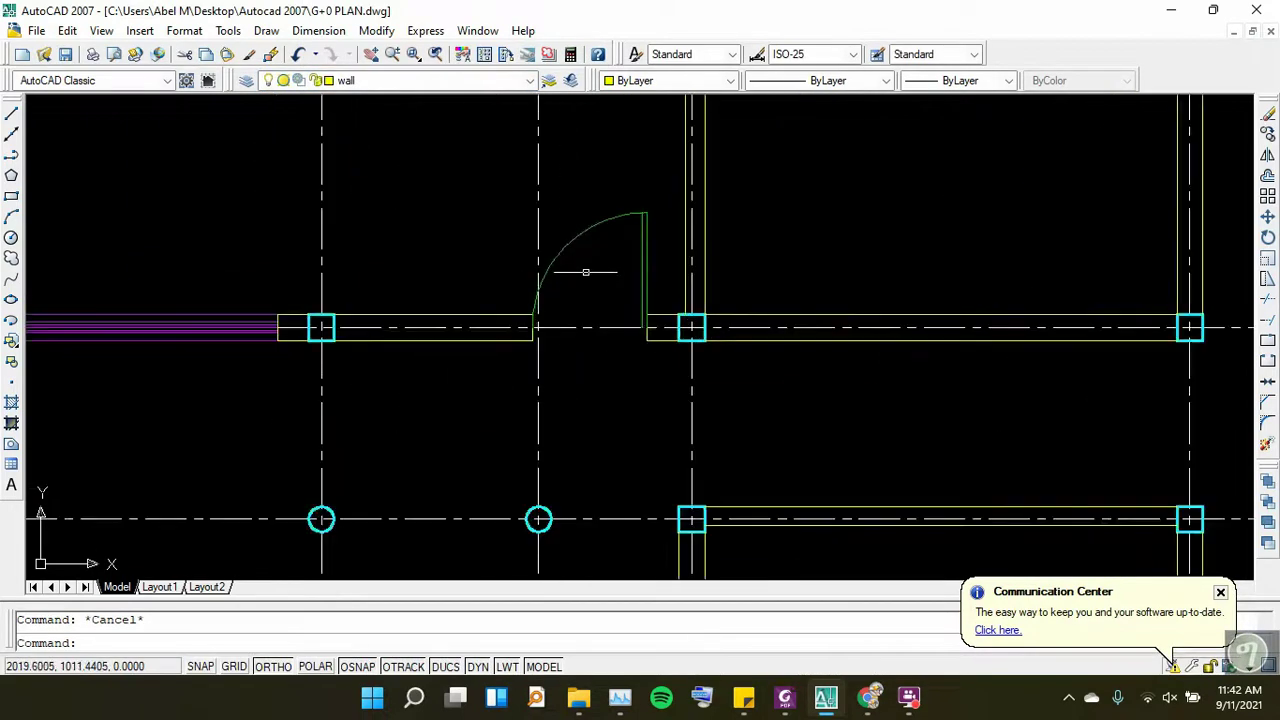
scroll(586, 272, up, 2)
scroll(597, 307, down, 3)
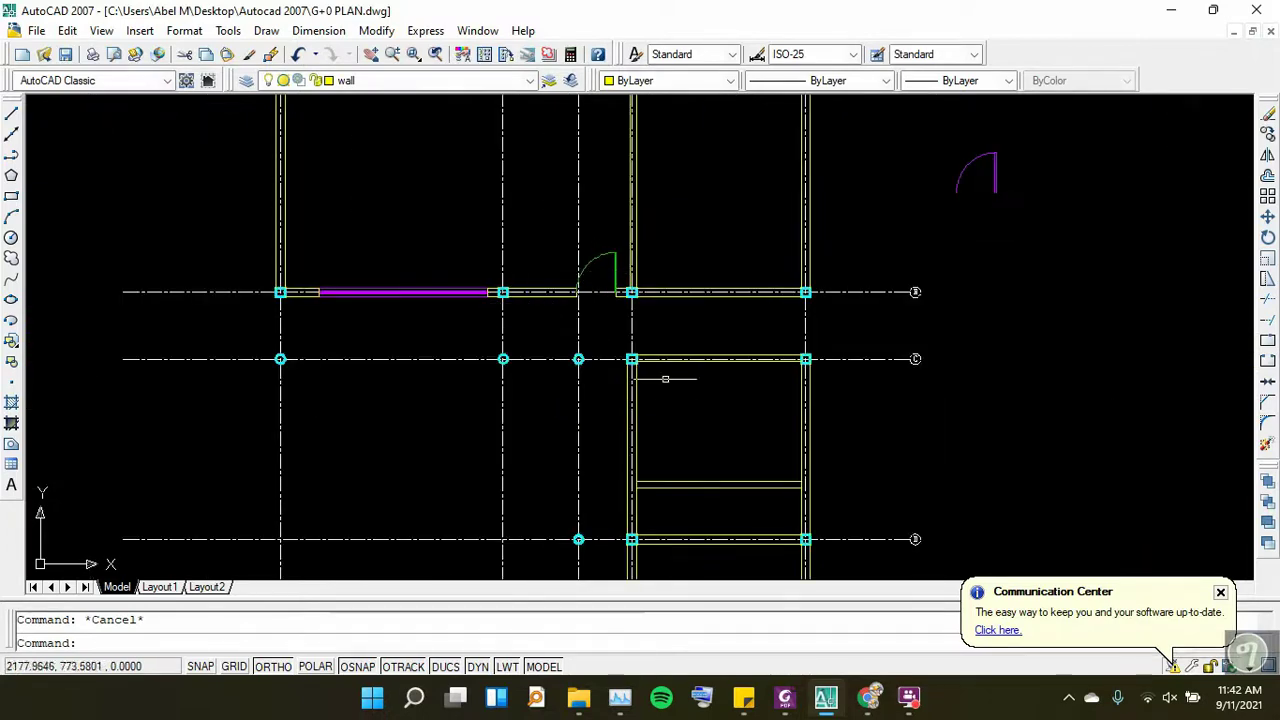
click(797, 703)
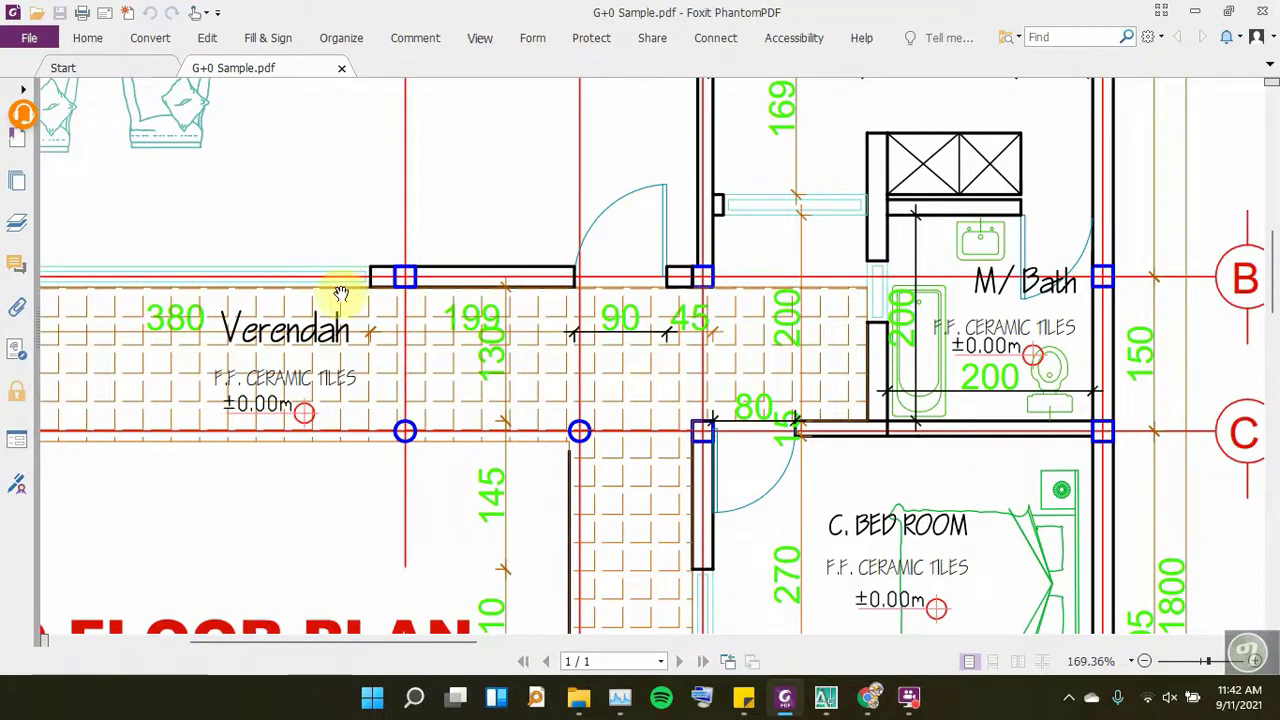
scroll(291, 330, down, 1)
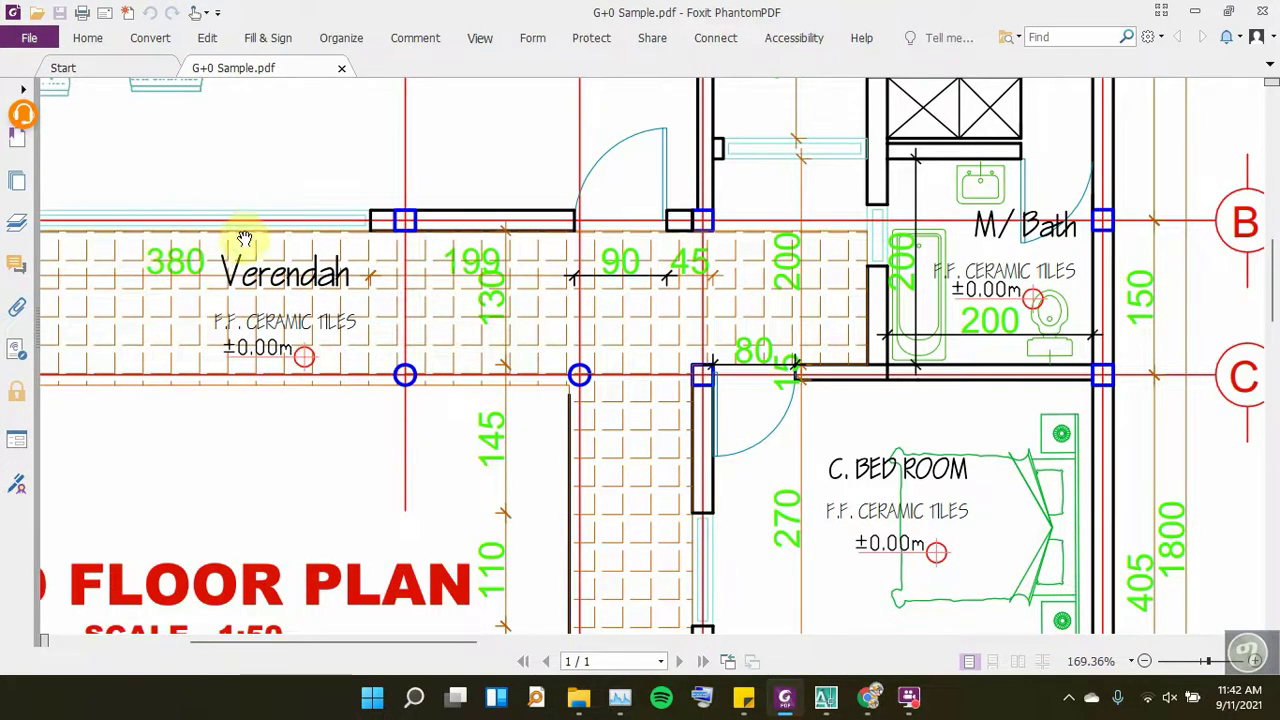
scroll(322, 240, up, 2)
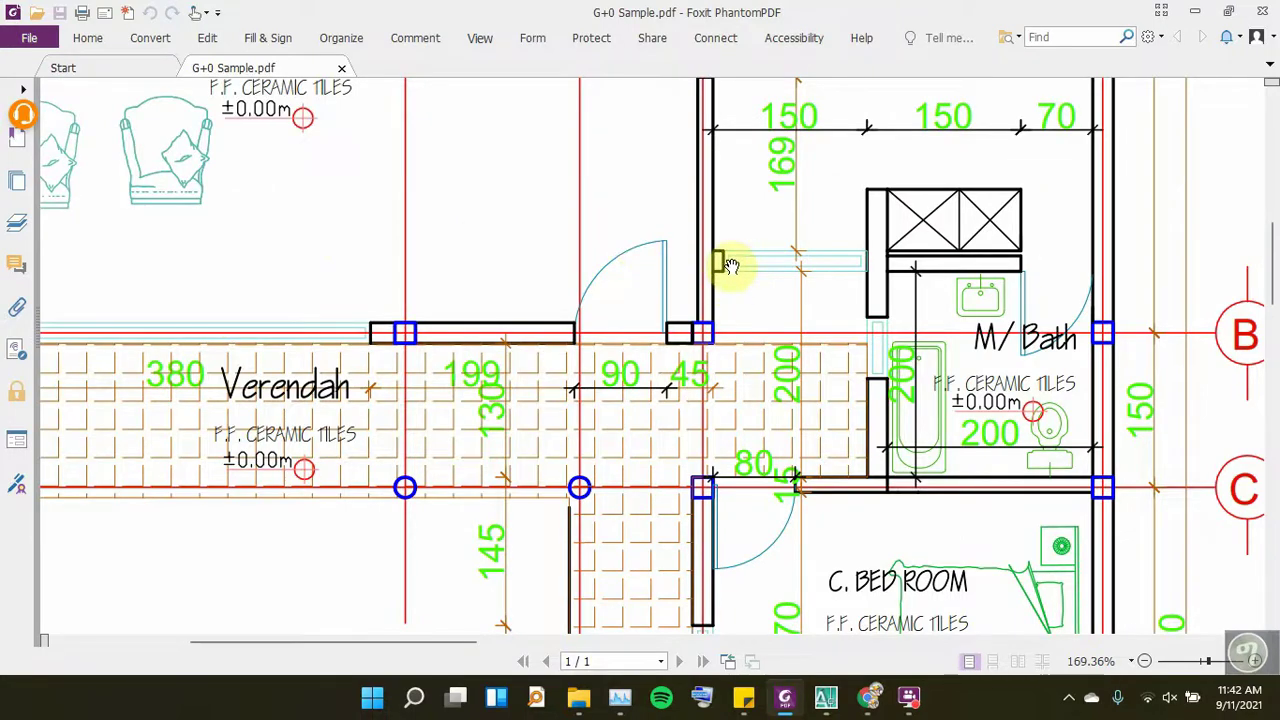
click(1193, 12)
scroll(420, 280, up, 2)
Make Win the current layer and draw an 8-unit window line at the wall edge
scroll(400, 272, up, 2)
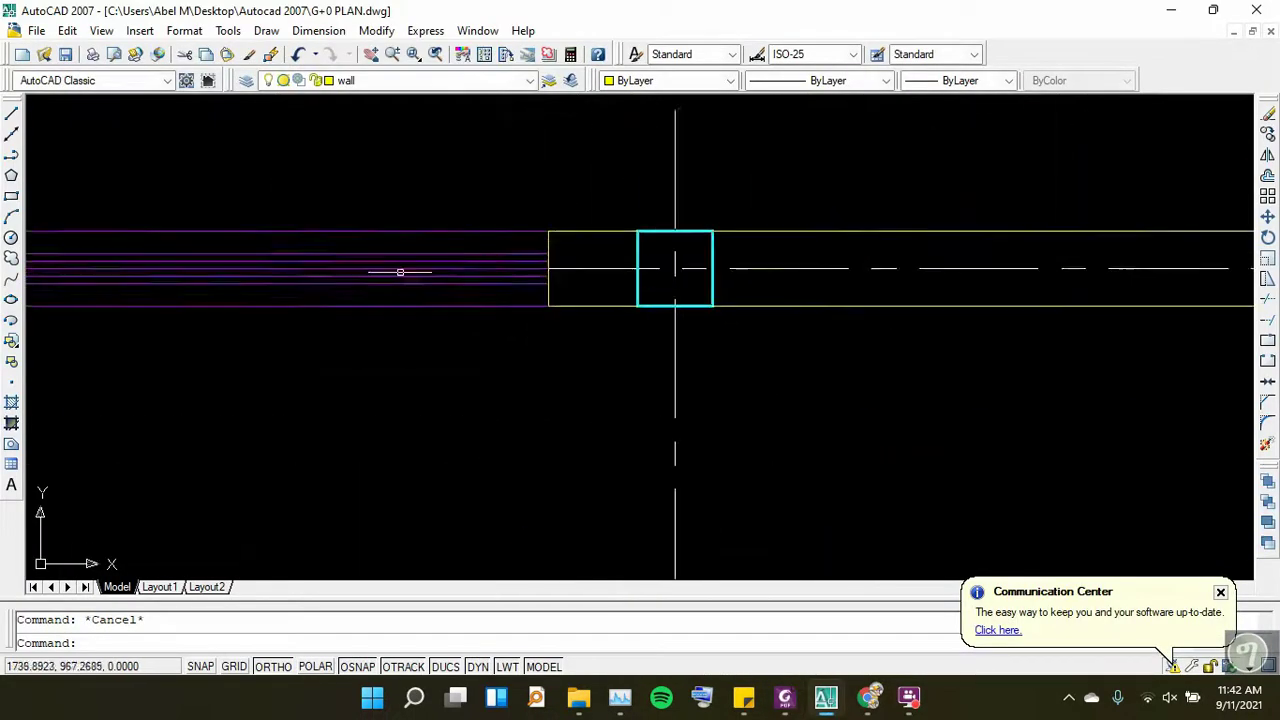
scroll(400, 272, up, 2)
scroll(523, 271, up, 1)
scroll(728, 248, up, 1)
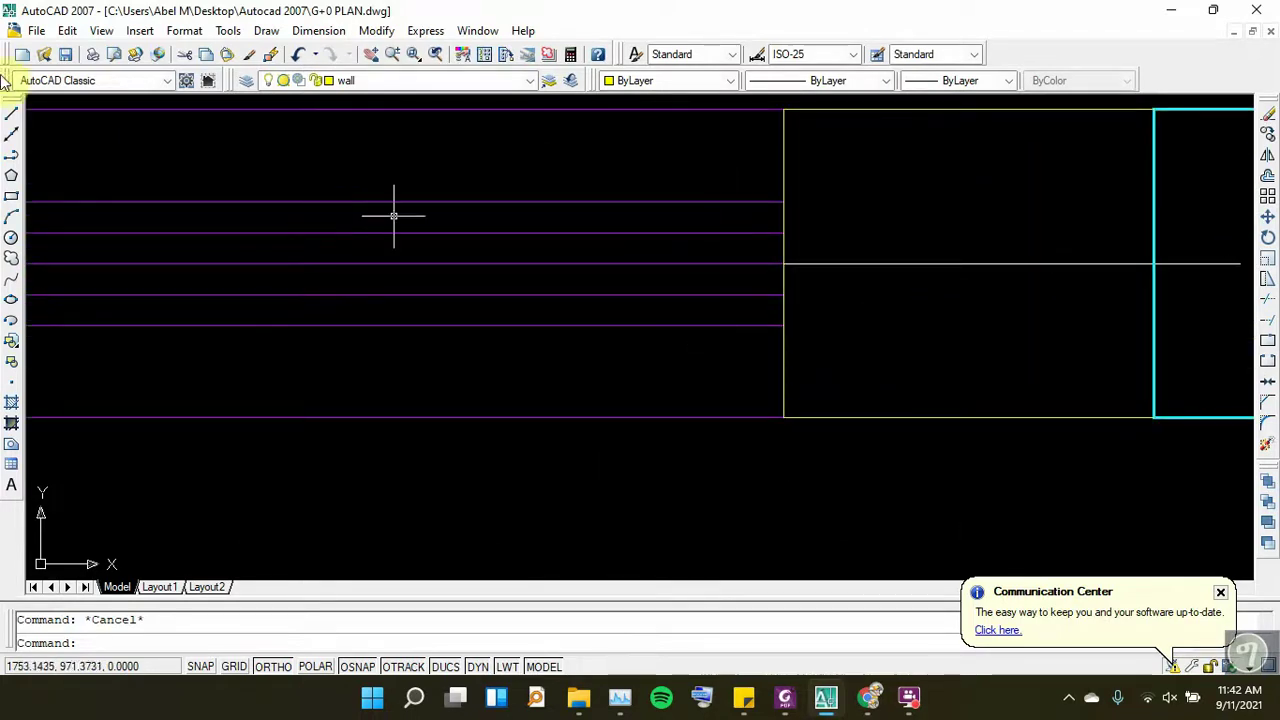
click(381, 86)
click(369, 189)
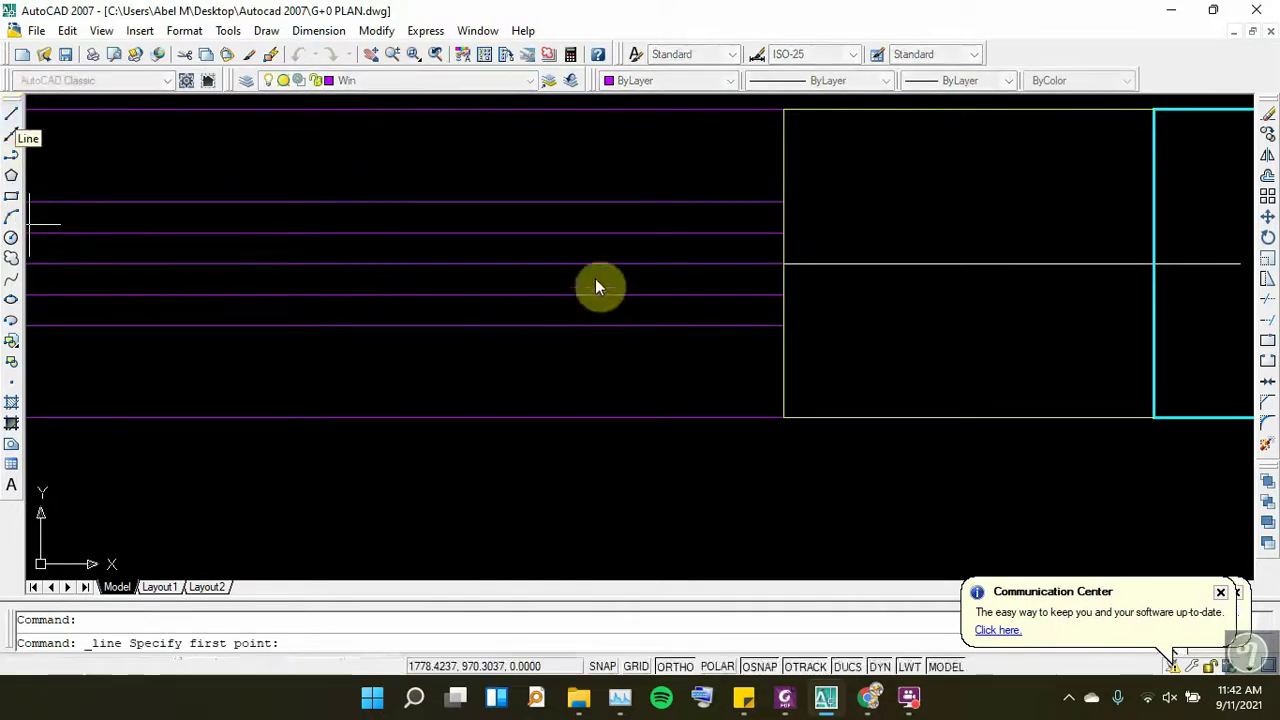
click(744, 202)
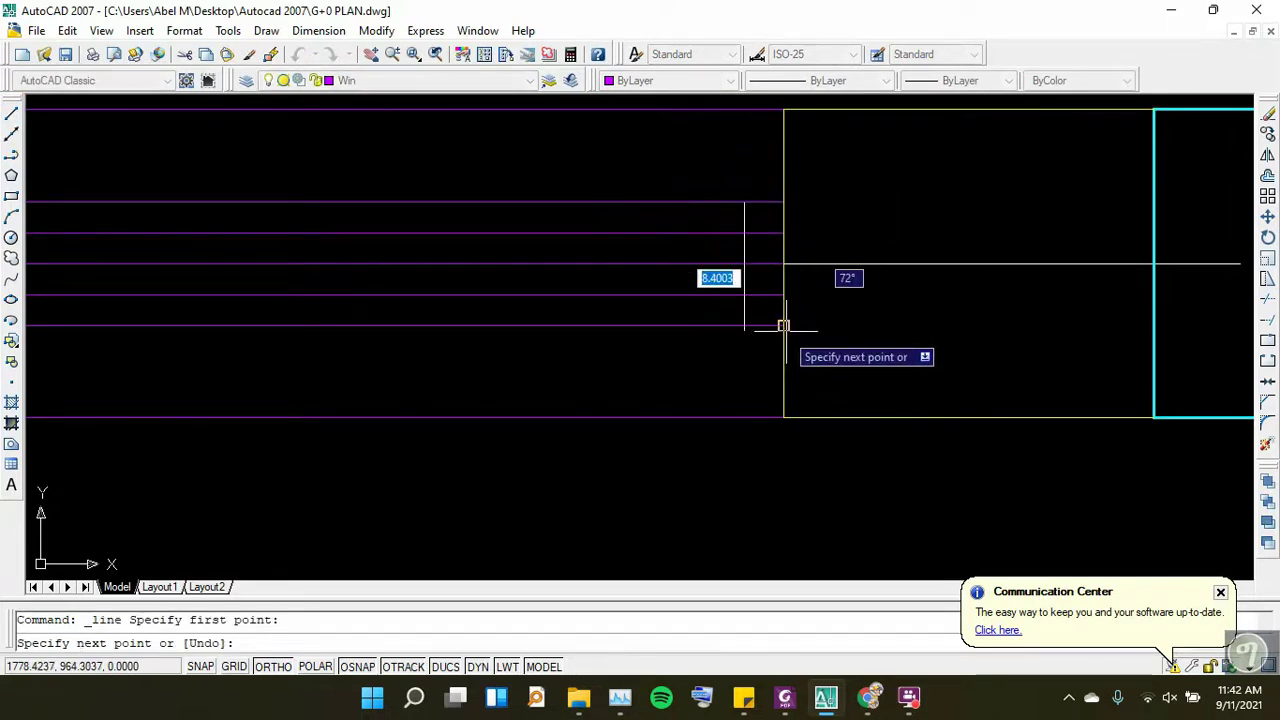
text(8)
key(Return)
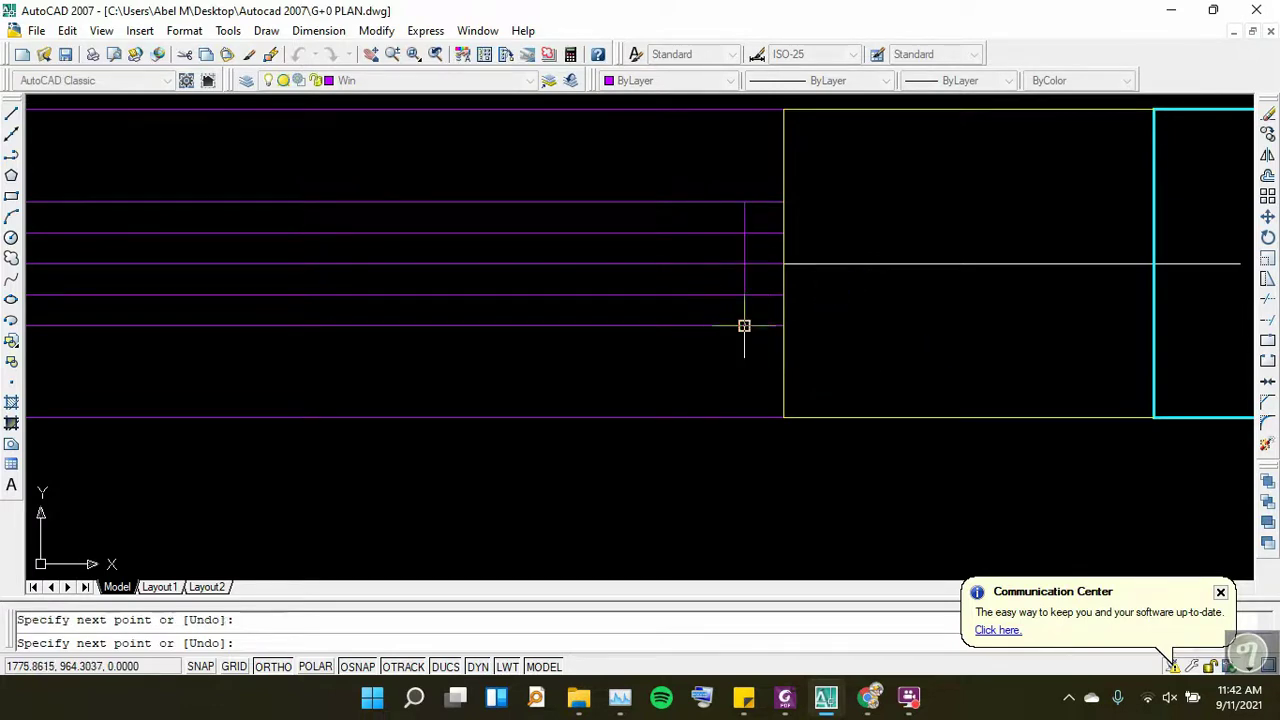
key(Escape)
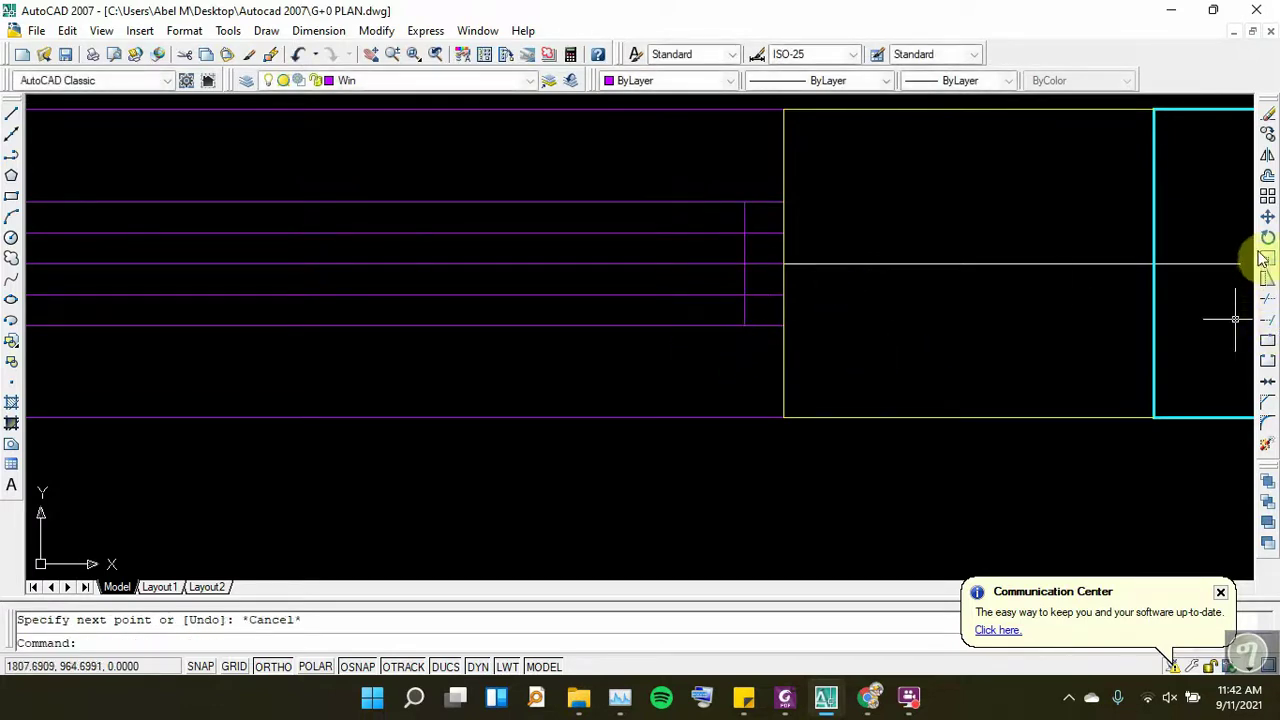
Trim the protruding window line ends back to the new edge using a crossing window
click(1268, 300)
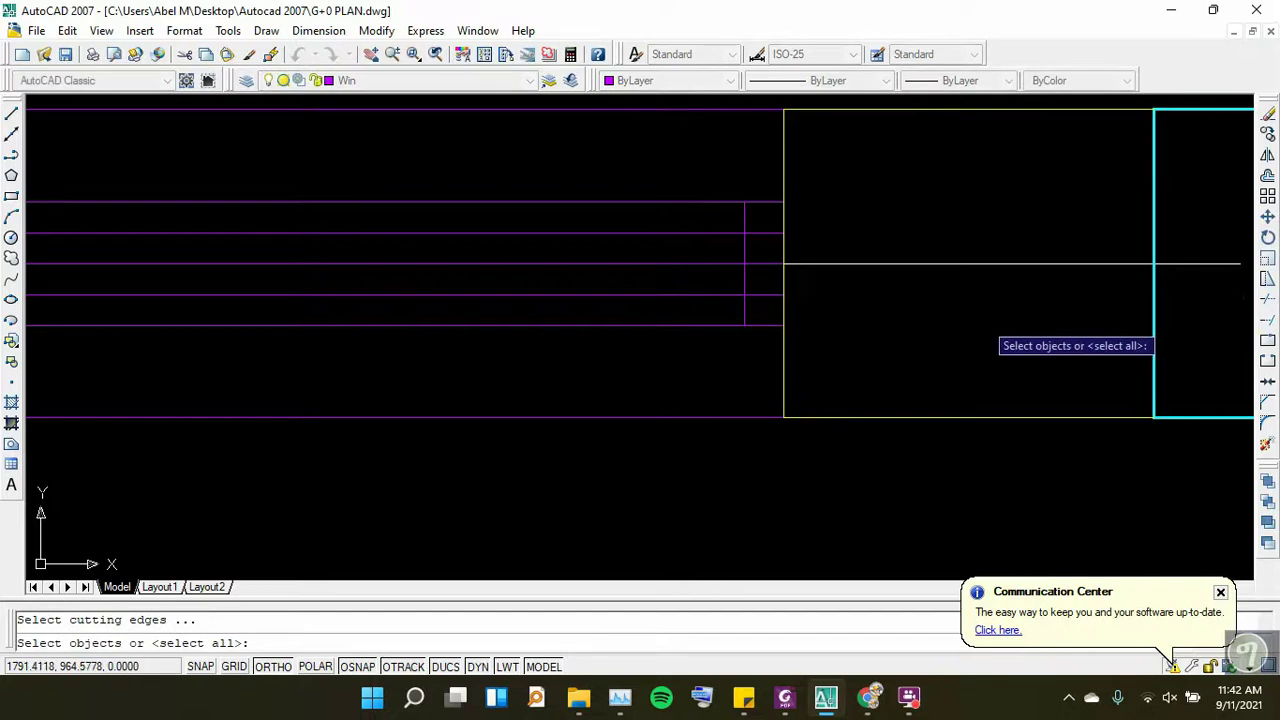
key(Return)
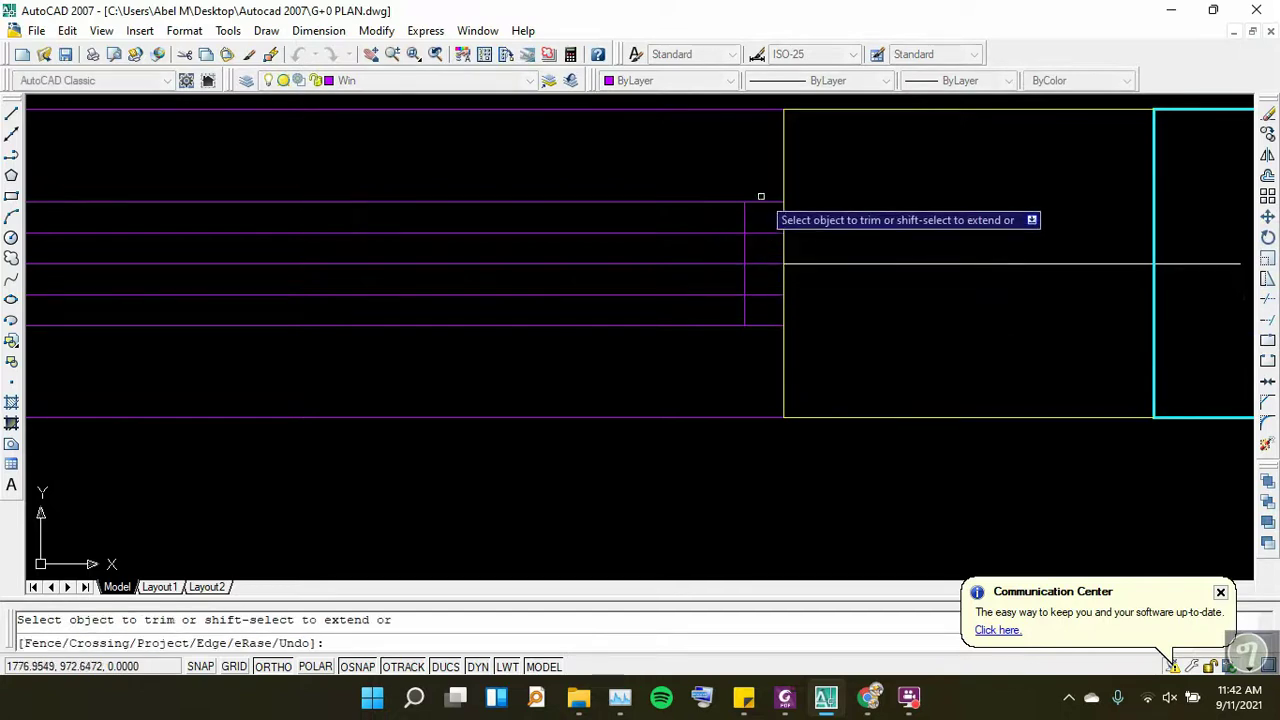
click(768, 193)
click(760, 322)
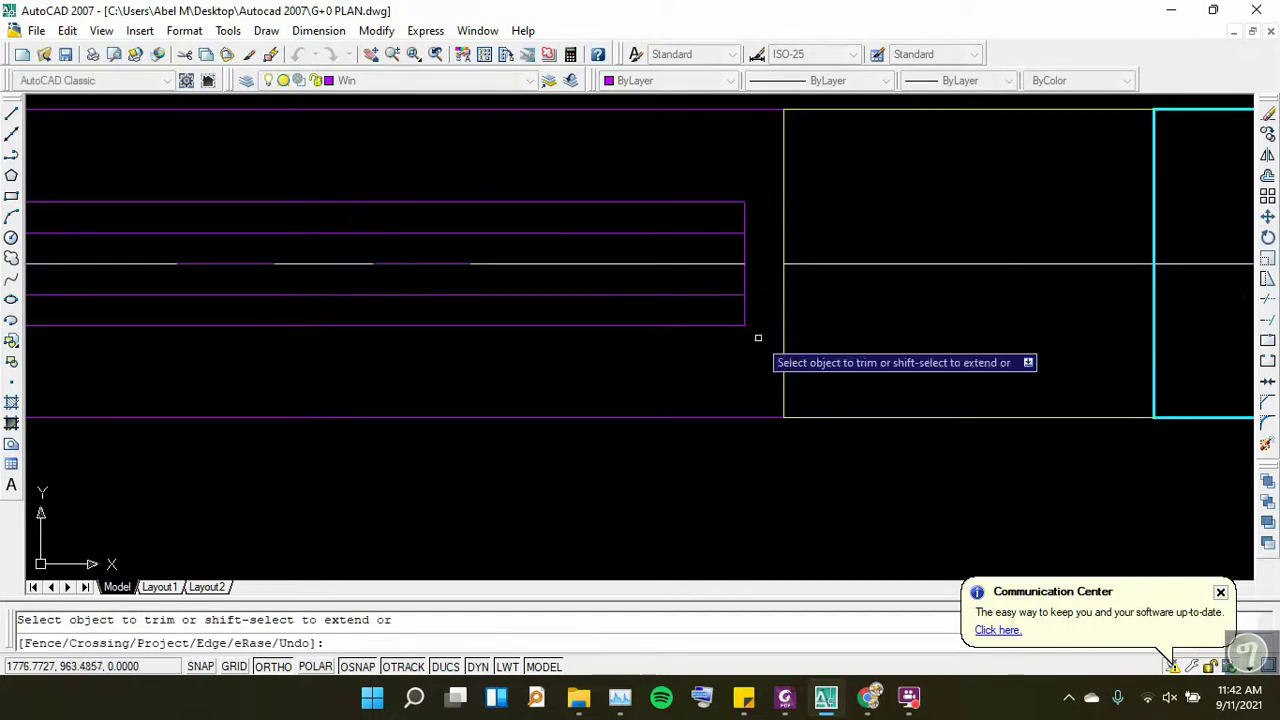
scroll(878, 243, down, 4)
scroll(838, 320, down, 2)
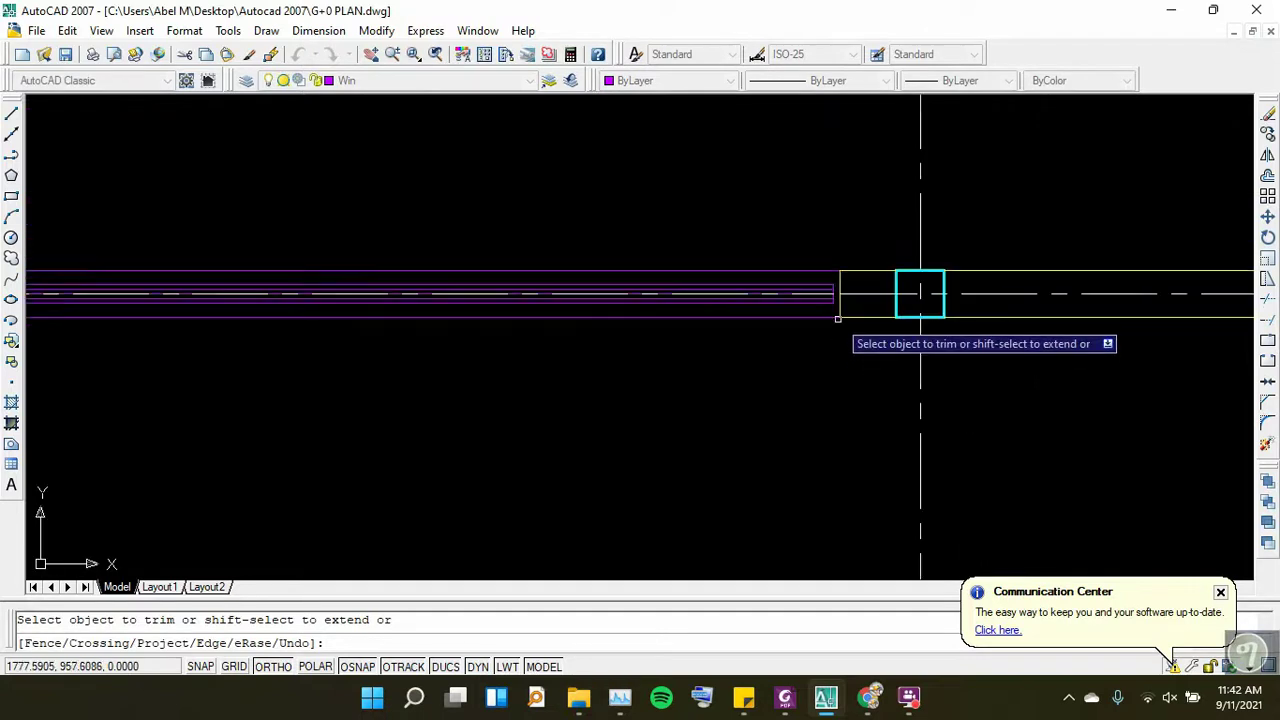
scroll(838, 320, down, 2)
scroll(838, 320, down, 2)
scroll(545, 345, up, 2)
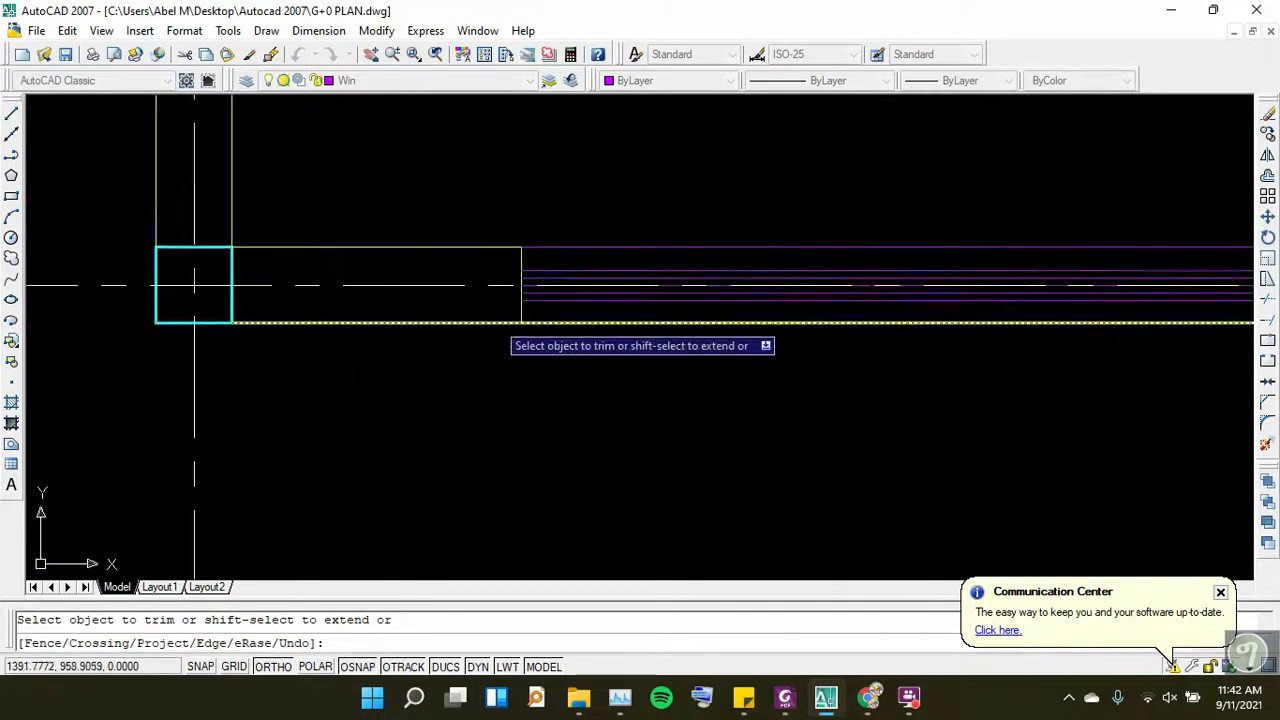
scroll(545, 345, up, 2)
scroll(547, 340, up, 2)
key(Escape)
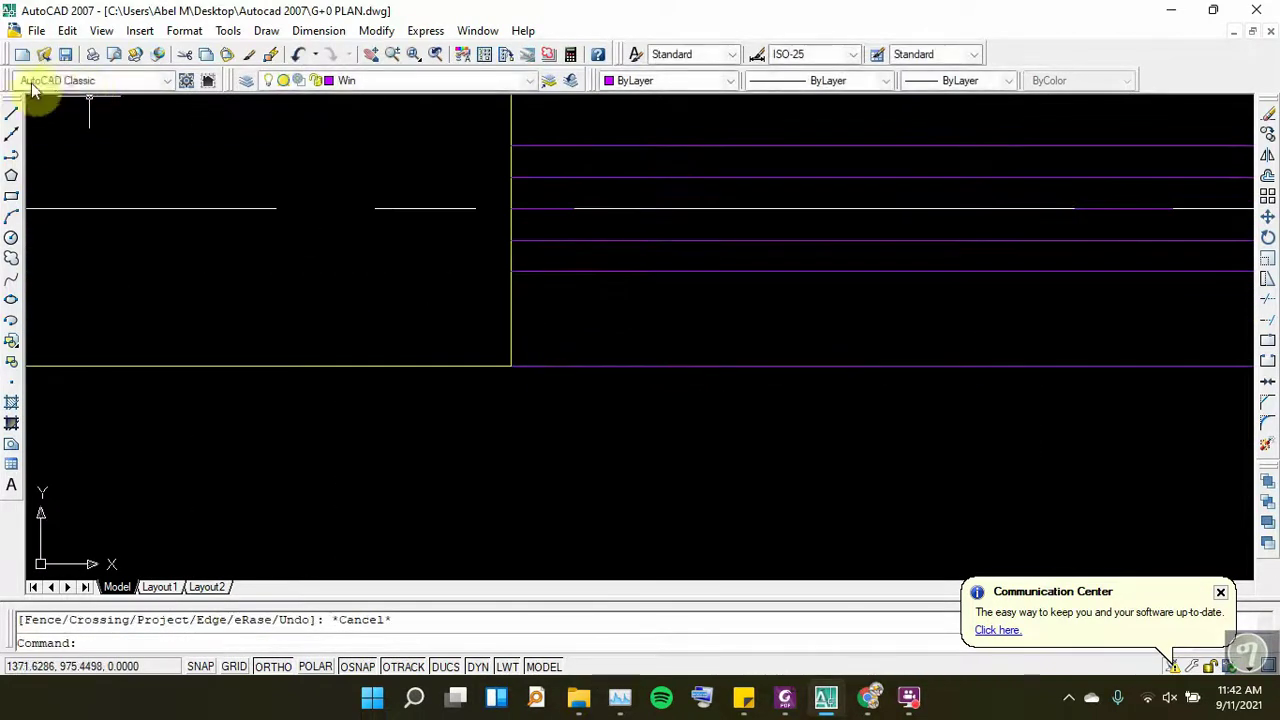
Draw a vertical end line across the window lines at the window's end
click(12, 114)
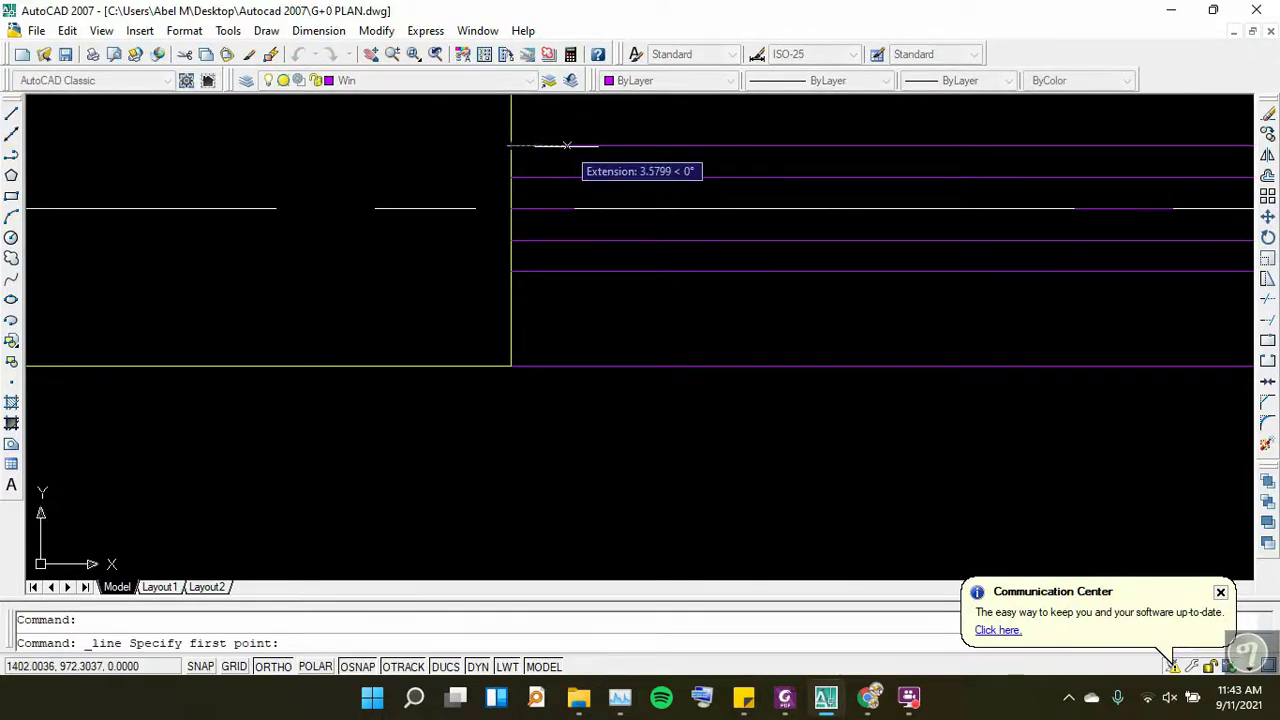
click(567, 145)
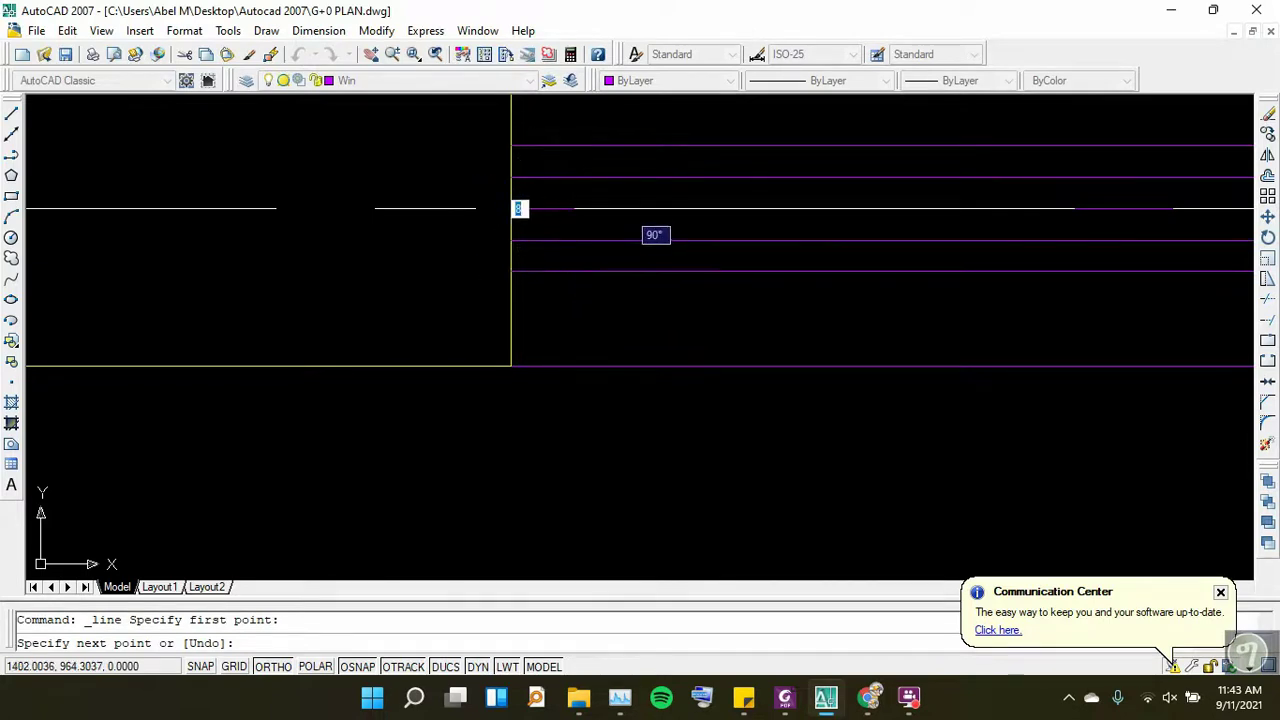
click(567, 270)
key(Escape)
text(tr)
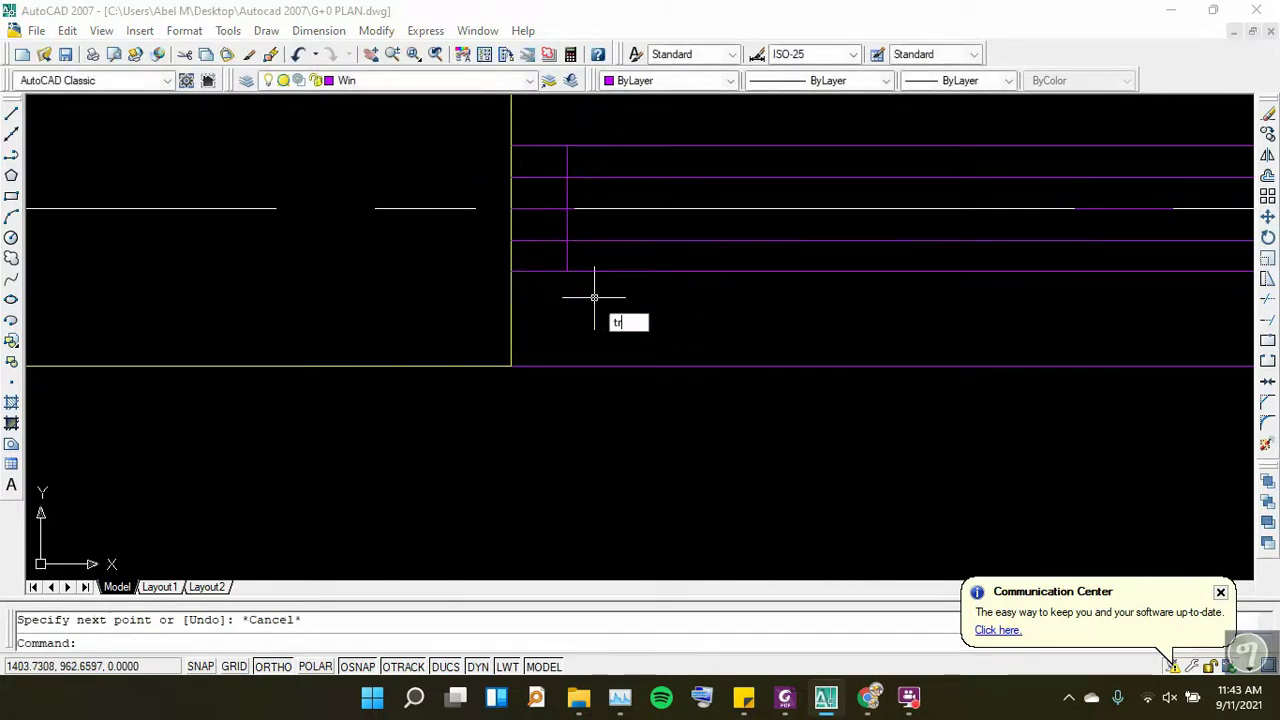
Trim off the window-line stubs beyond the new end line with a crossing window
key(Return)
key(Return)
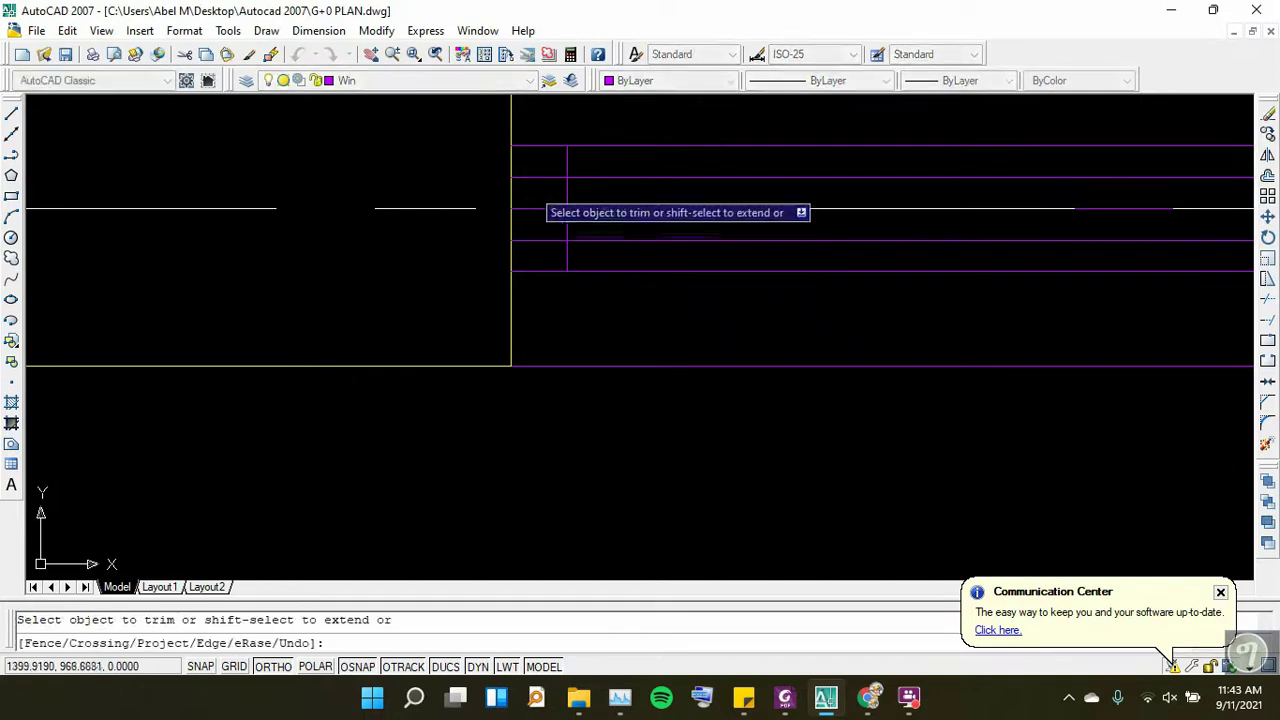
click(552, 146)
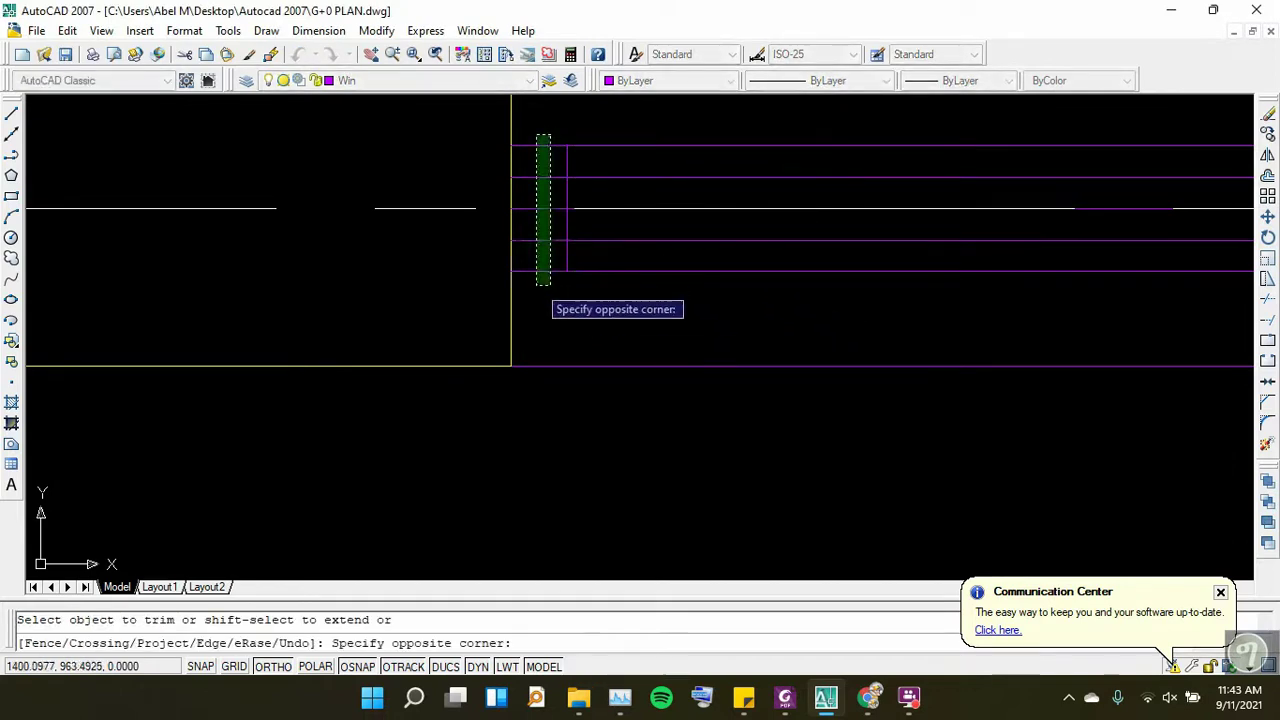
click(537, 293)
key(Escape)
scroll(391, 251, down, 3)
scroll(391, 251, up, 3)
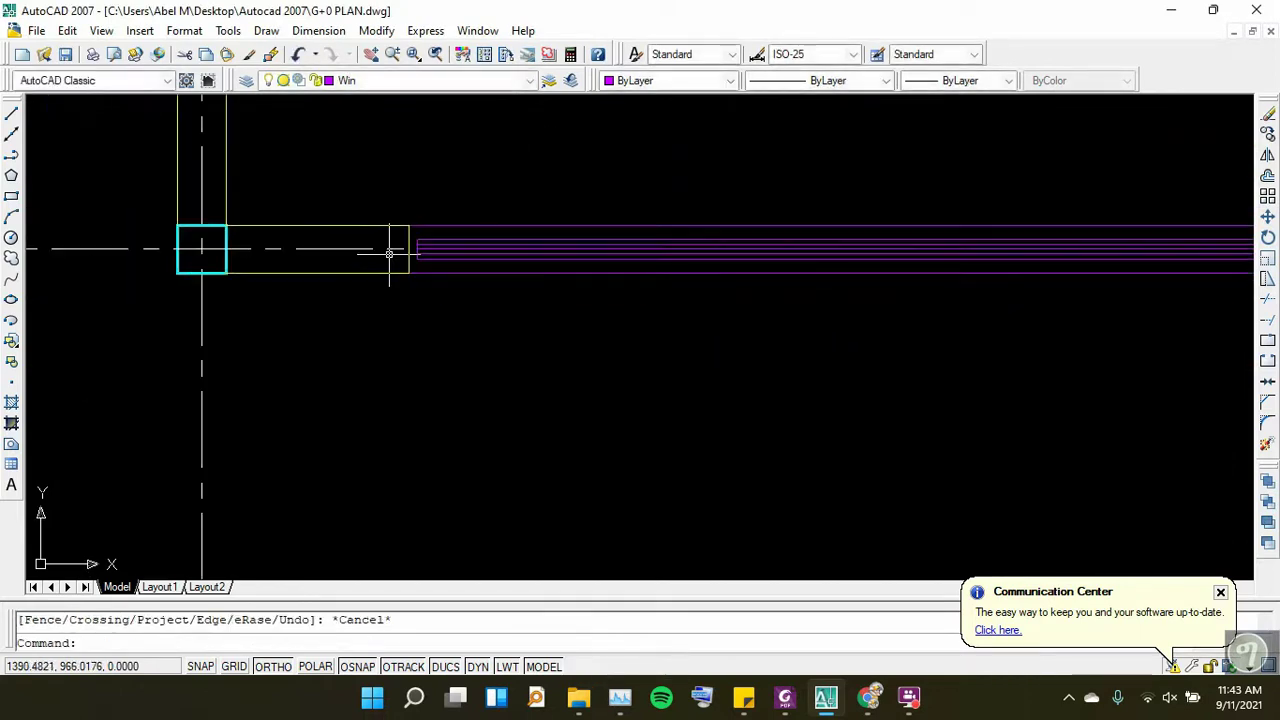
scroll(391, 251, up, 2)
scroll(720, 252, up, 2)
scroll(823, 249, up, 2)
scroll(837, 257, up, 2)
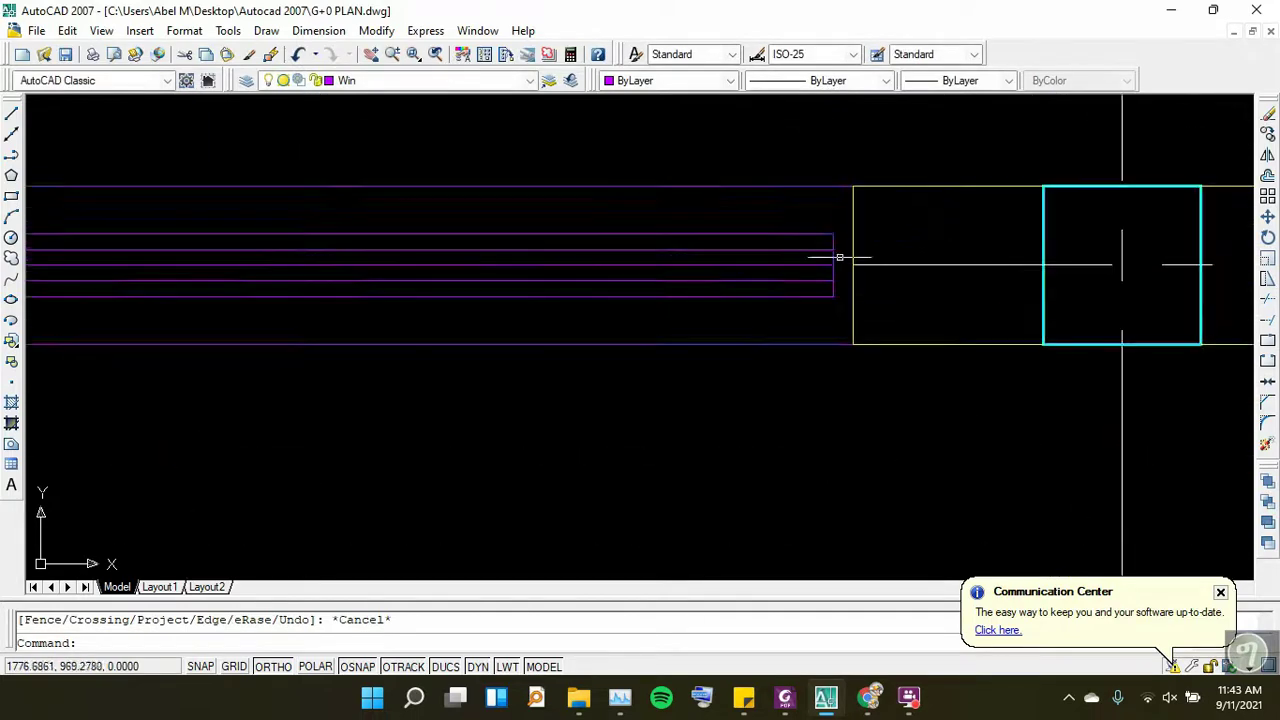
scroll(803, 237, up, 2)
scroll(803, 237, down, 2)
scroll(757, 220, down, 2)
scroll(571, 237, down, 2)
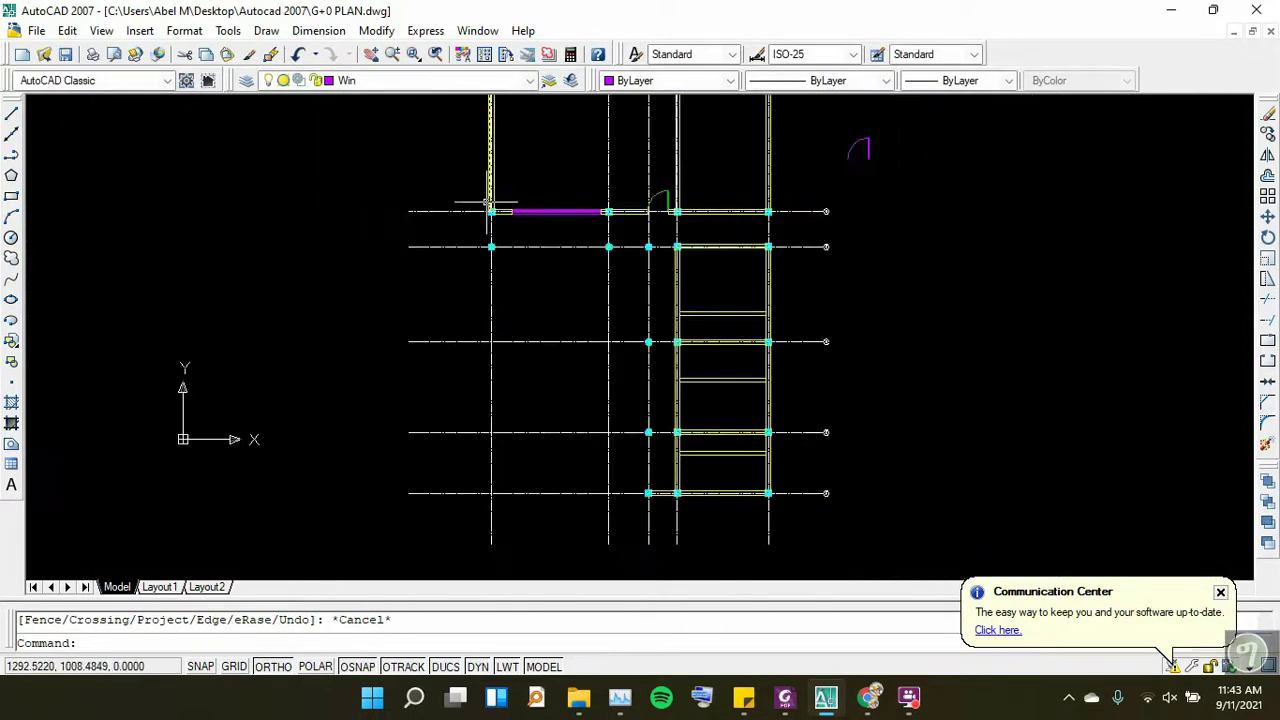
scroll(898, 208, up, 1)
scroll(642, 168, up, 4)
scroll(600, 130, up, 5)
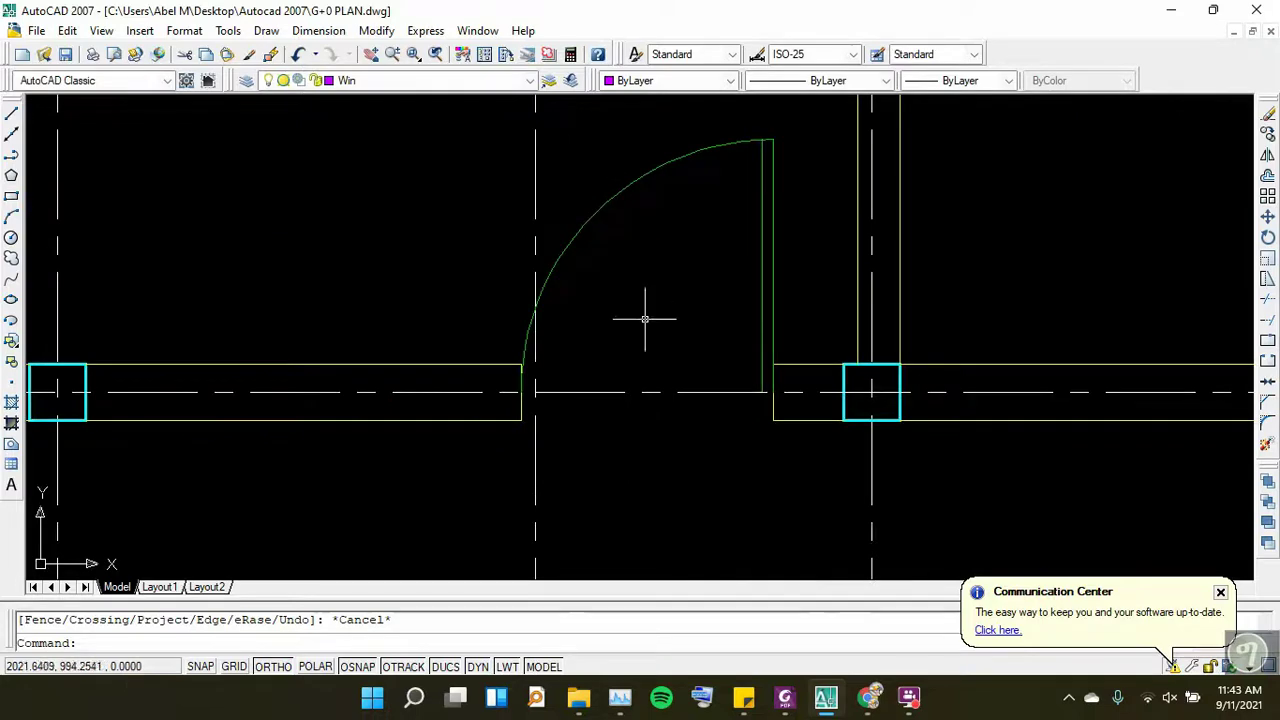
scroll(645, 319, down, 5)
scroll(651, 229, down, 1)
scroll(634, 228, up, 2)
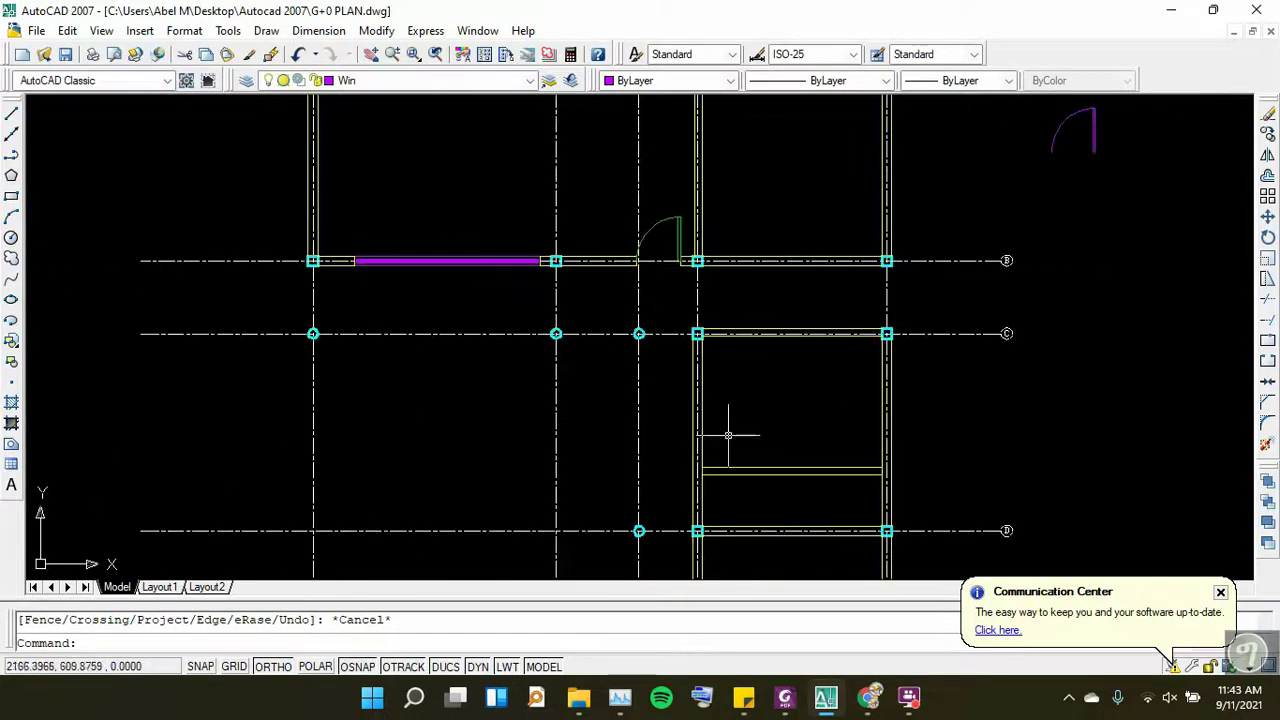
Bring up the sample plan PDF and zoom out to show the Verendah's left wall
click(784, 700)
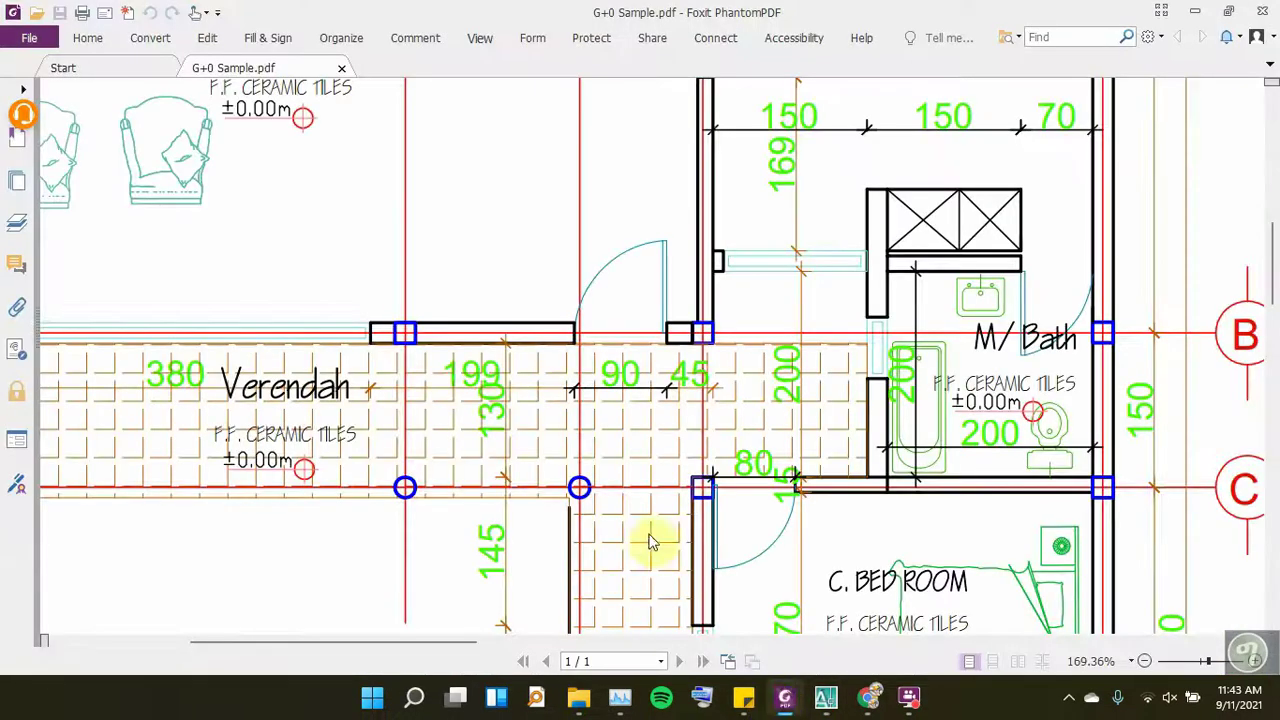
scroll(445, 357, up, 1)
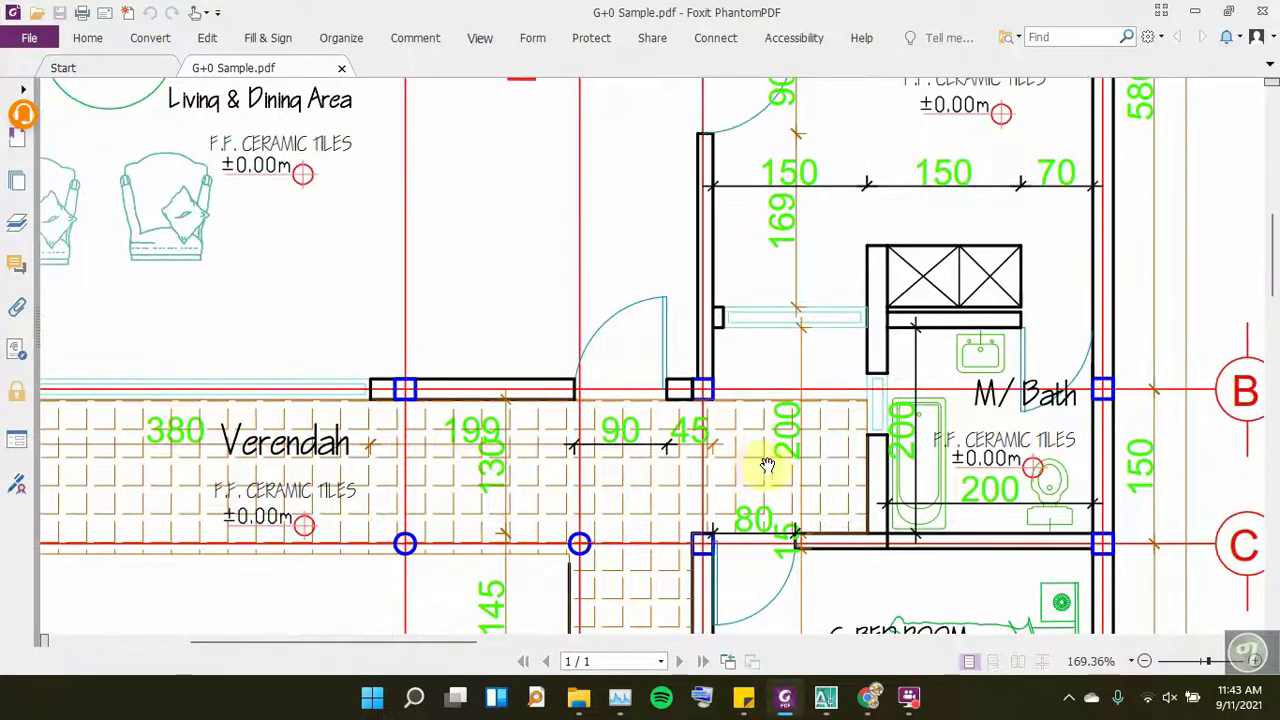
scroll(700, 466, up, 3)
scroll(651, 466, down, 4)
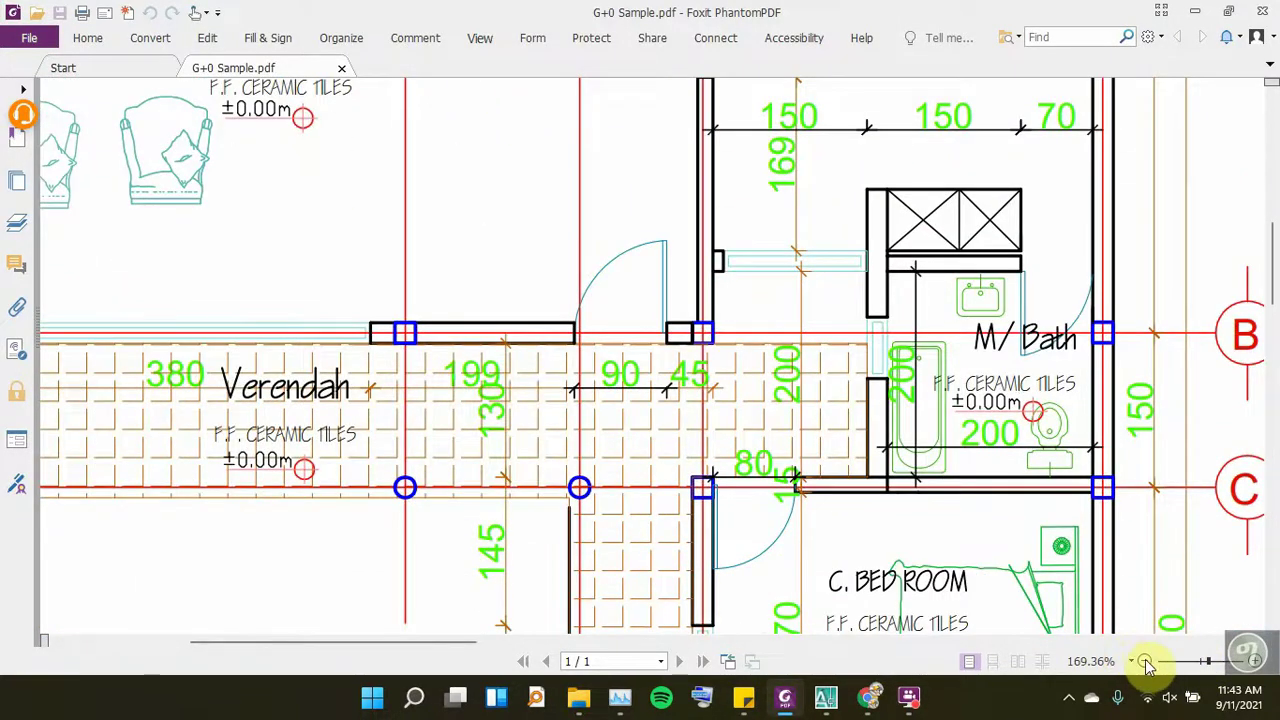
click(1144, 661)
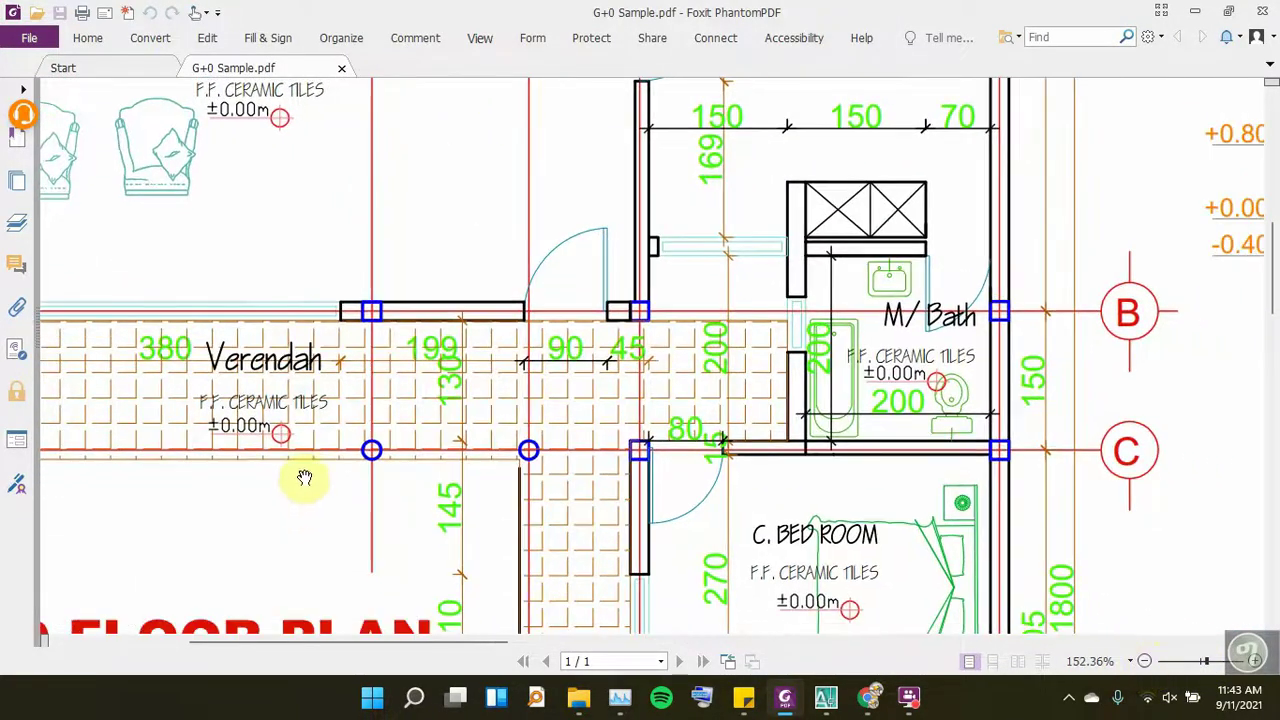
drag(304, 478, 551, 502)
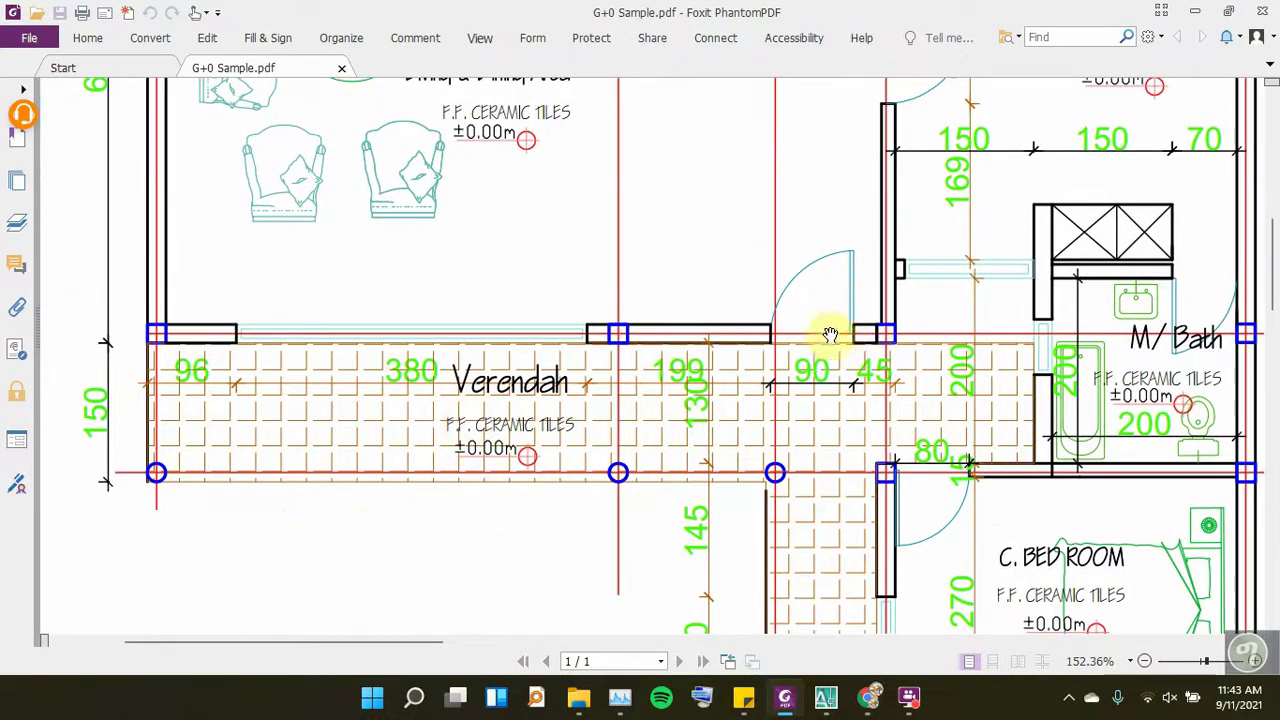
Pan and zoom out to check the M/Bed Room door wall dimensions 231, 90 and 169
scroll(457, 449, up, 2)
scroll(423, 437, up, 2)
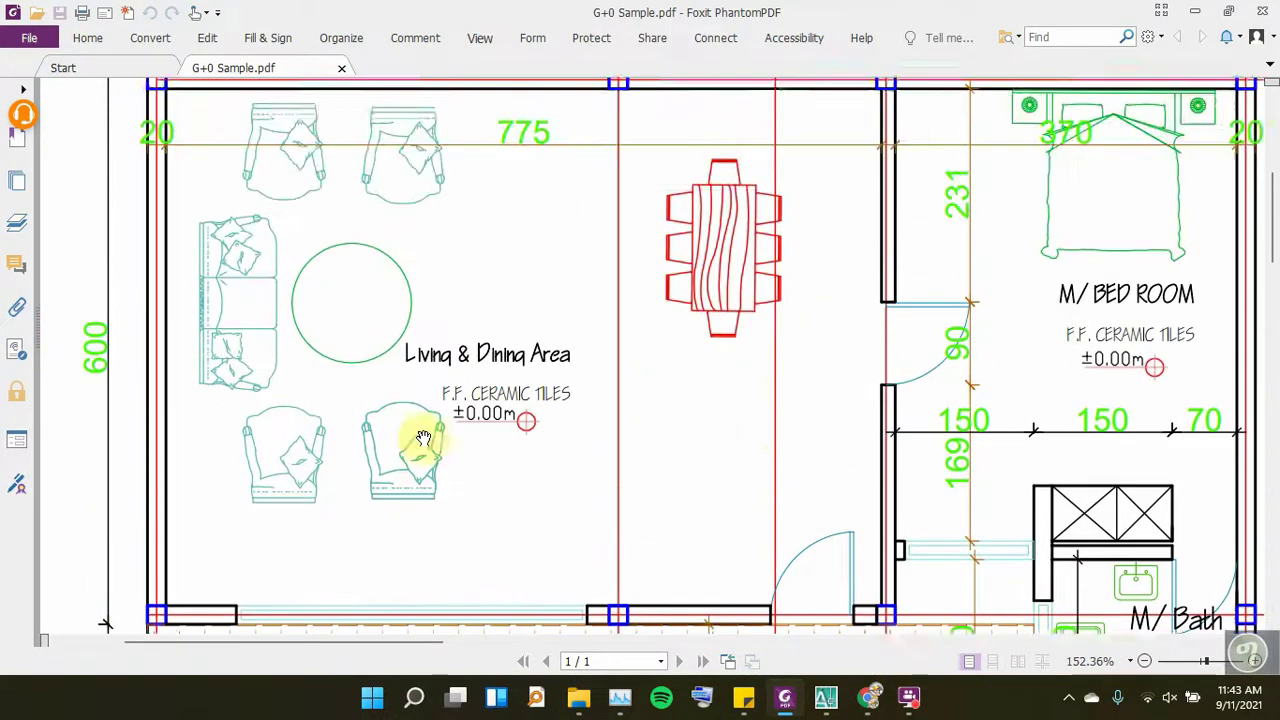
scroll(420, 411, up, 2)
scroll(255, 322, down, 4)
scroll(255, 322, down, 1)
mouse_move(734, 297)
mouse_down()
mouse_move(449, 414)
mouse_move(500, 514)
mouse_up()
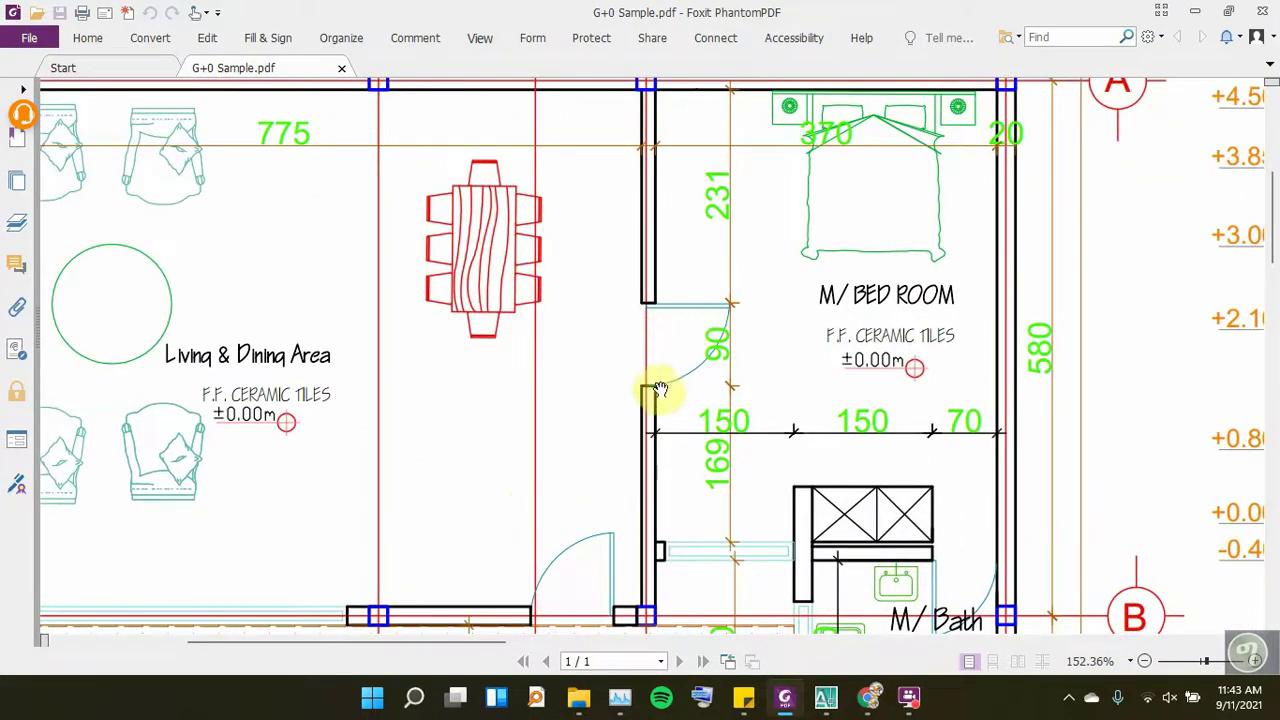
click(1145, 664)
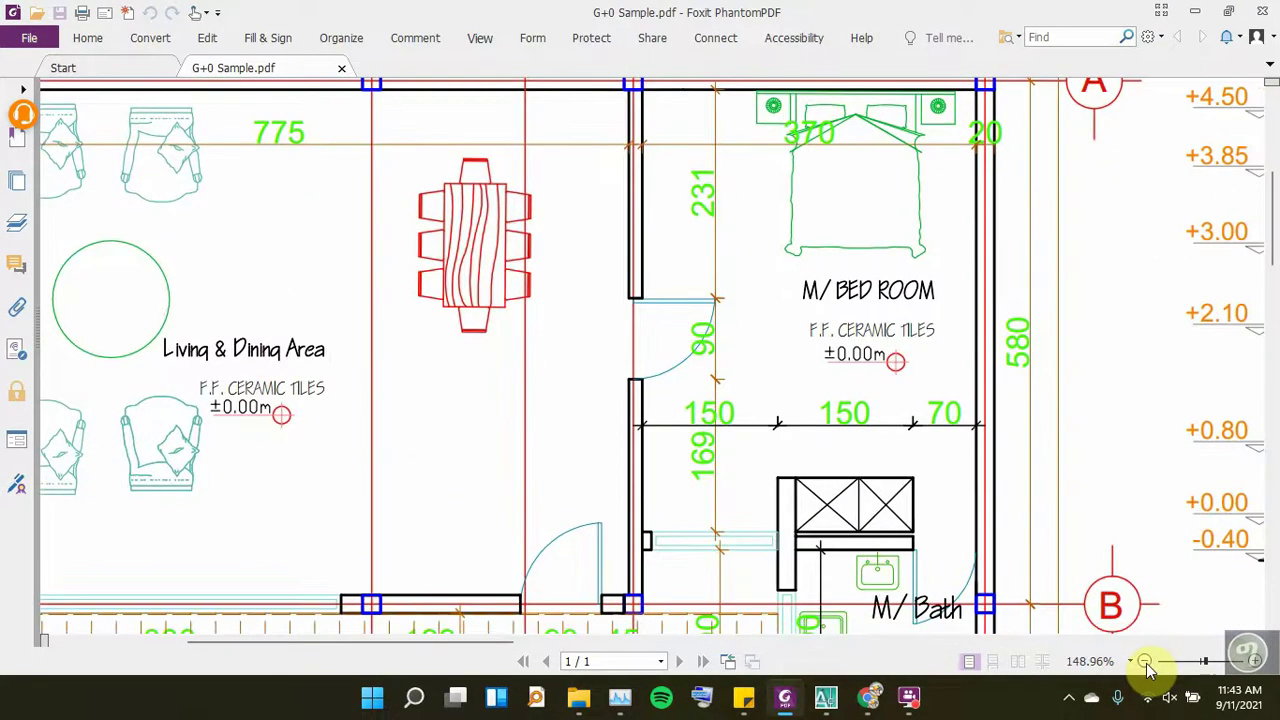
click(1144, 664)
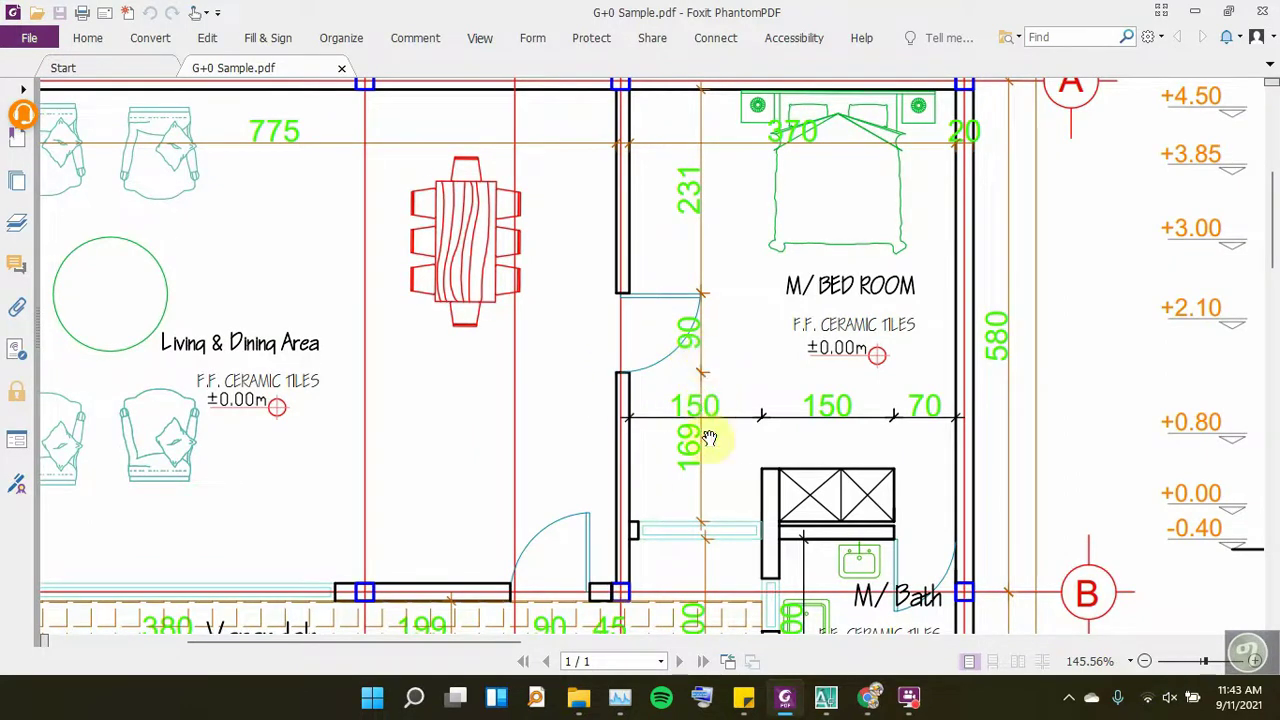
scroll(746, 277, down, 2)
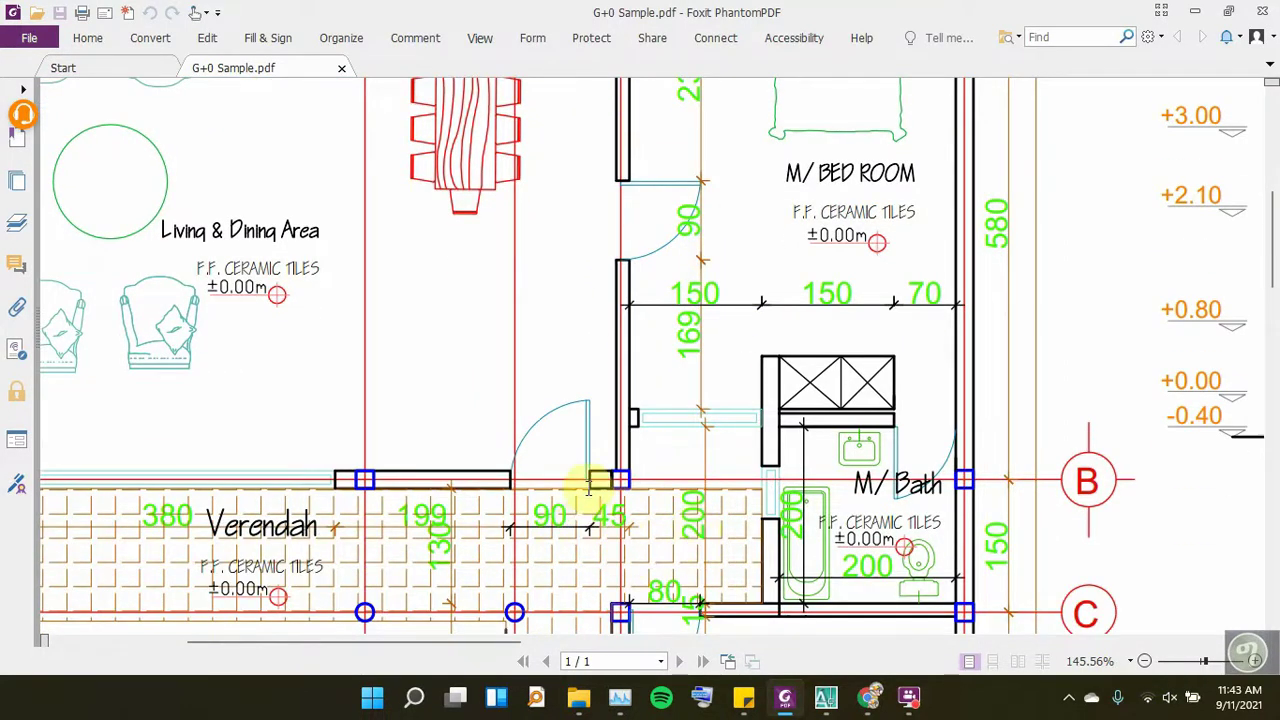
scroll(590, 487, up, 1)
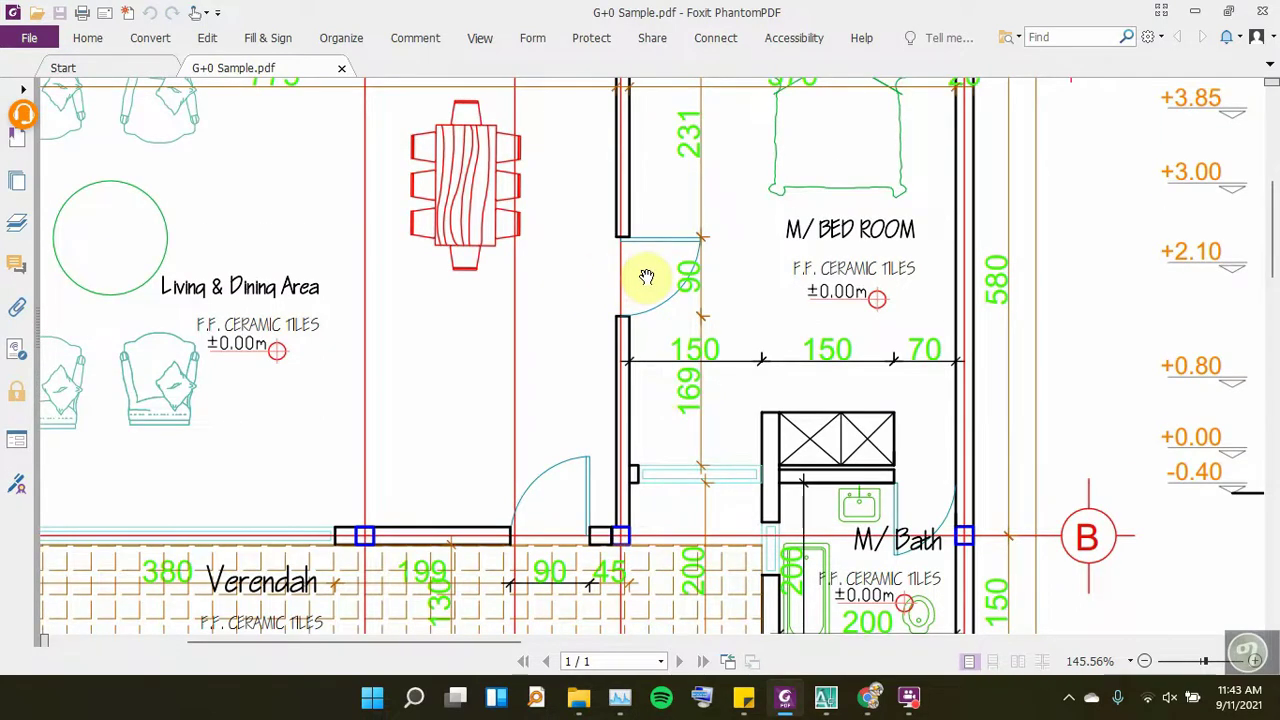
scroll(634, 366, up, 2)
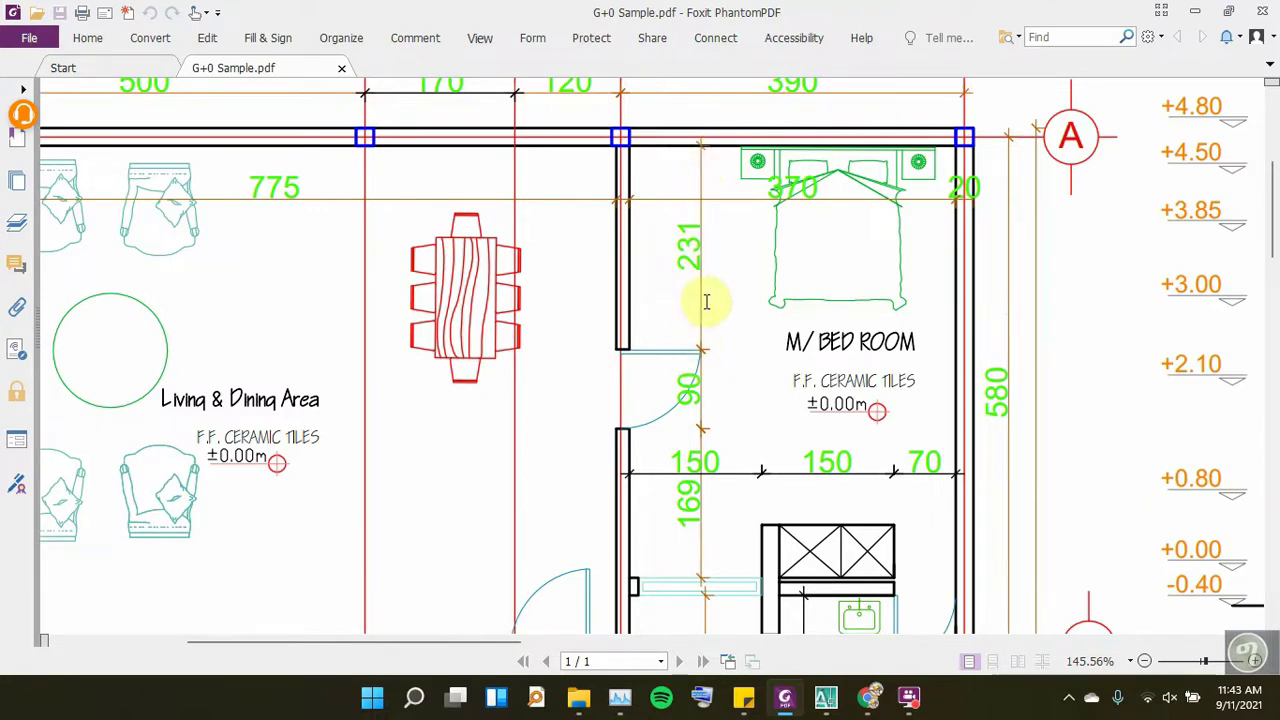
Back in AutoCAD at the wall beside the column, set Door as current layer and start a polyline
click(1198, 12)
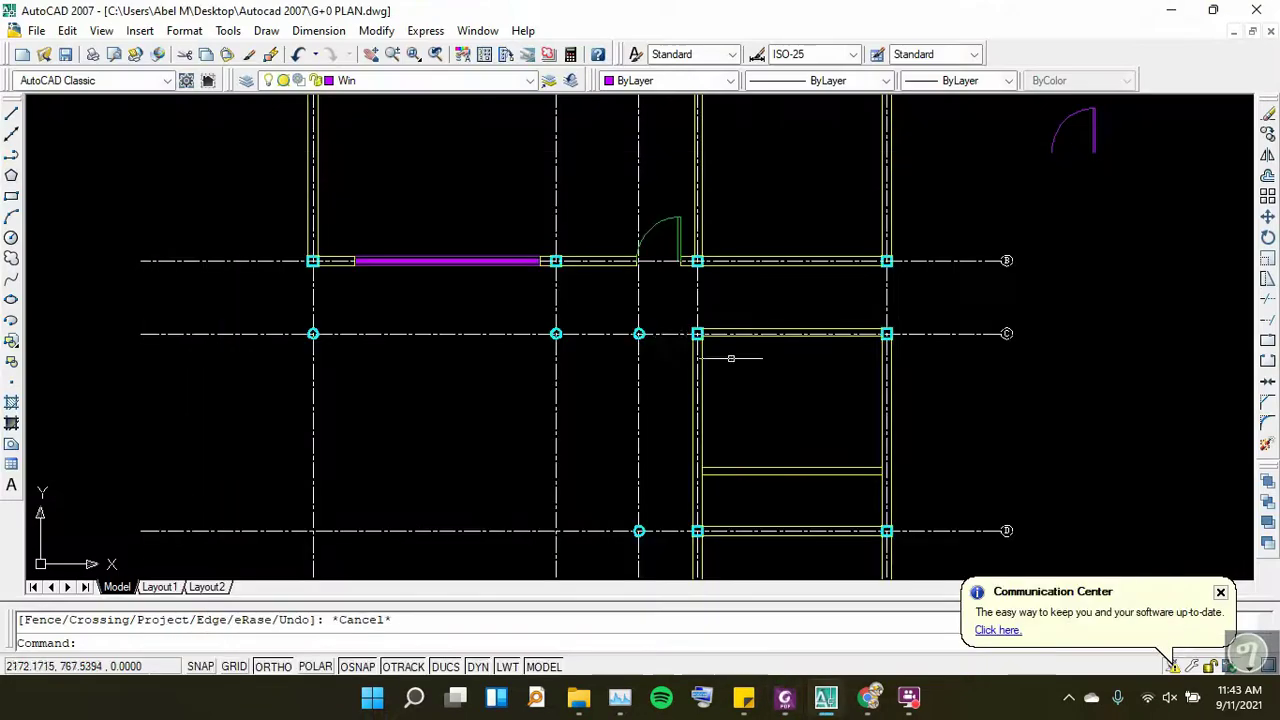
scroll(665, 300, down, 2)
scroll(665, 300, down, 2)
scroll(673, 190, up, 3)
scroll(670, 190, up, 3)
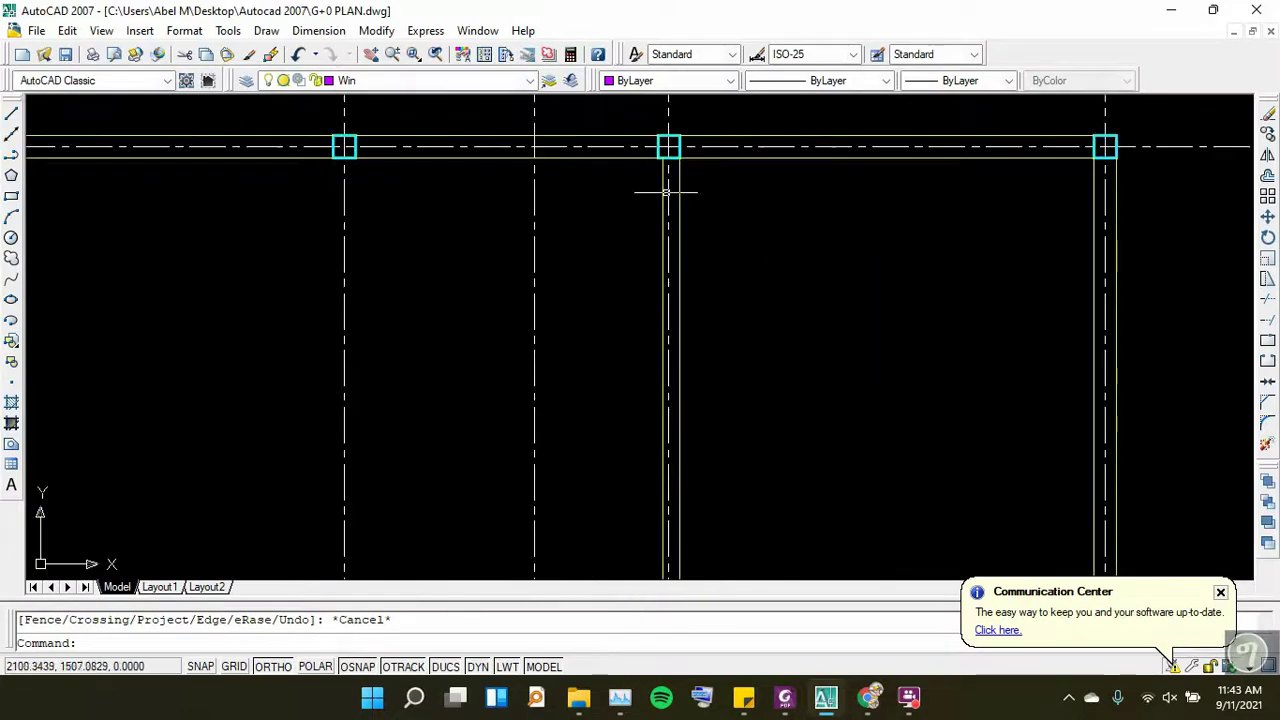
click(679, 191)
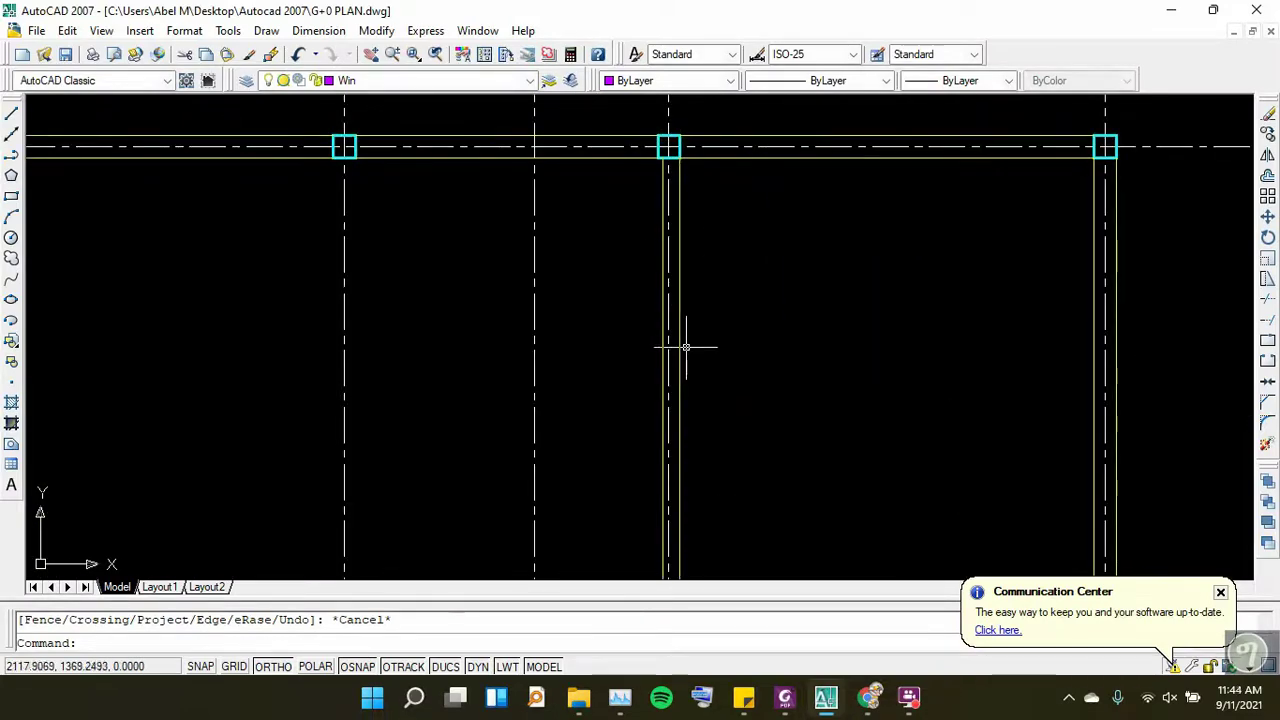
click(358, 85)
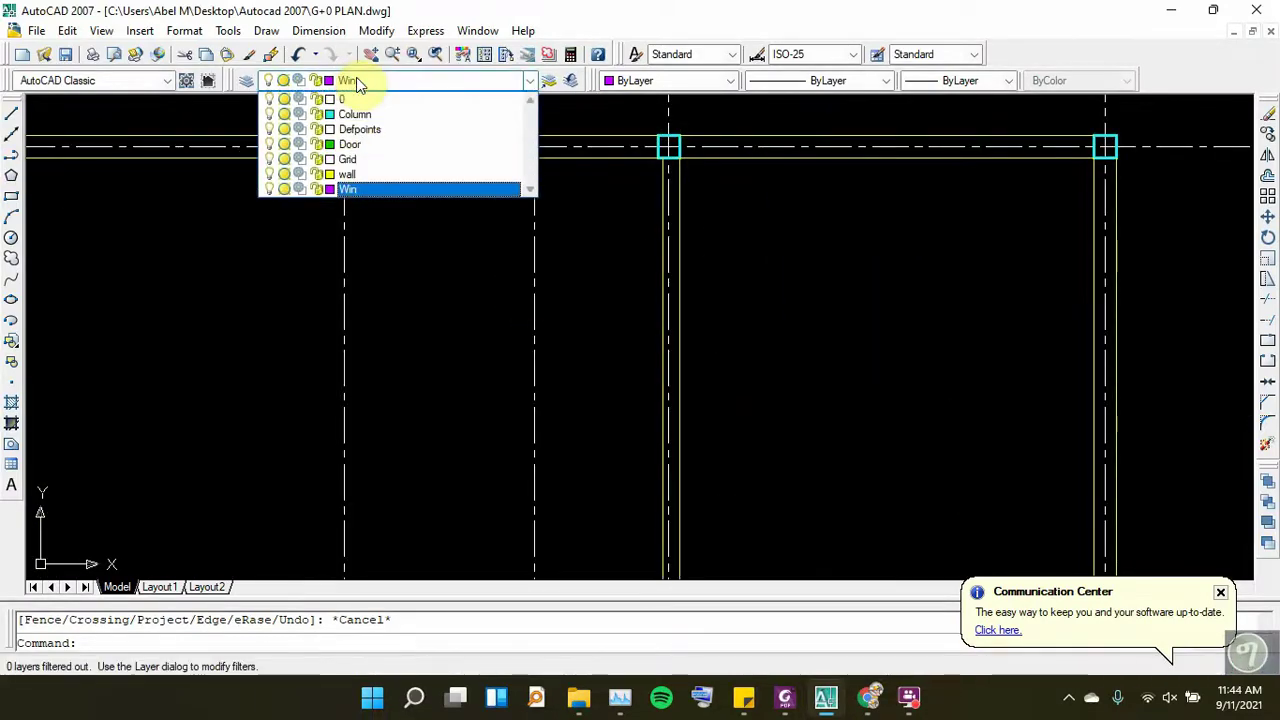
click(359, 148)
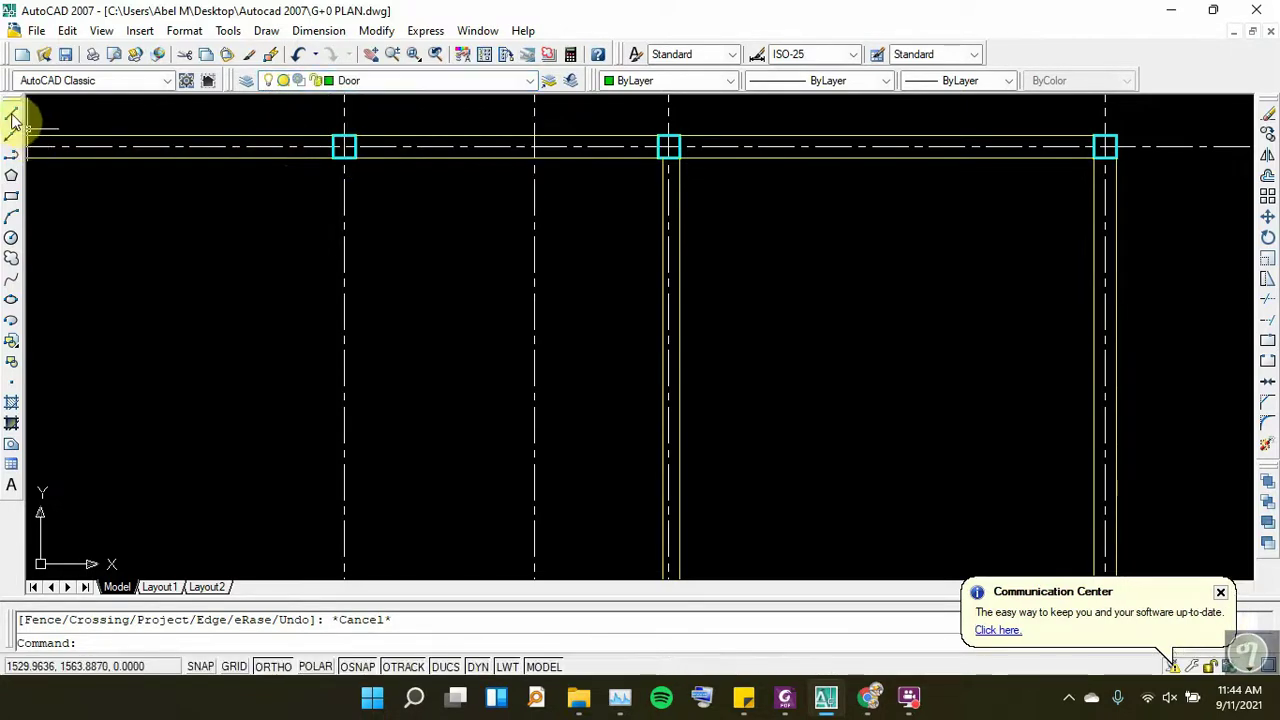
click(12, 158)
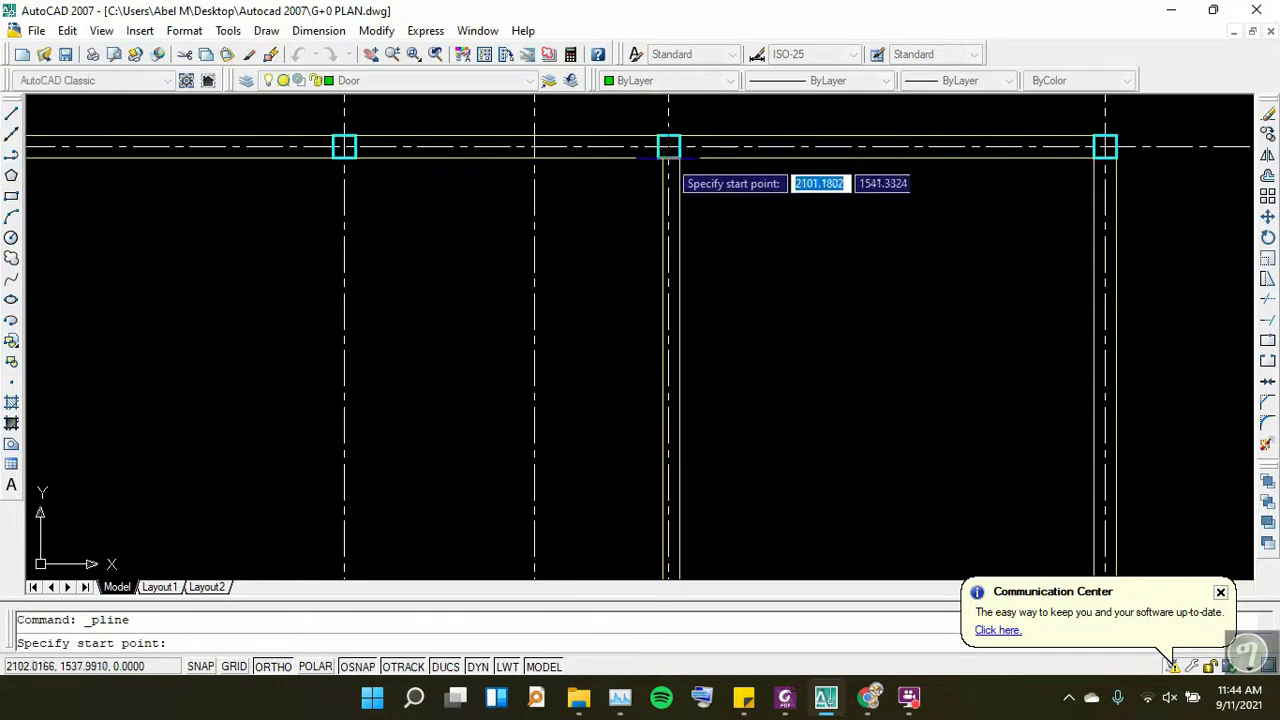
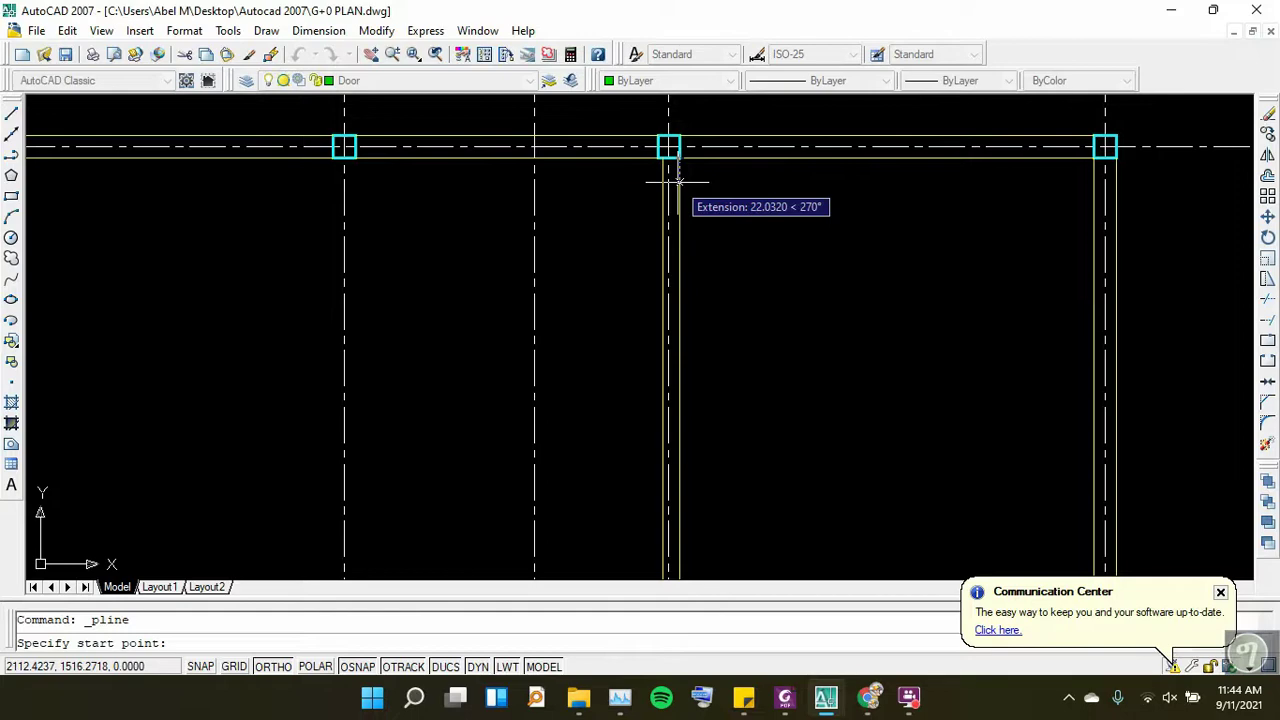
Draw the short door-jamb polyline on the grid 3 wall, starting 231 units below grid A
click(785, 700)
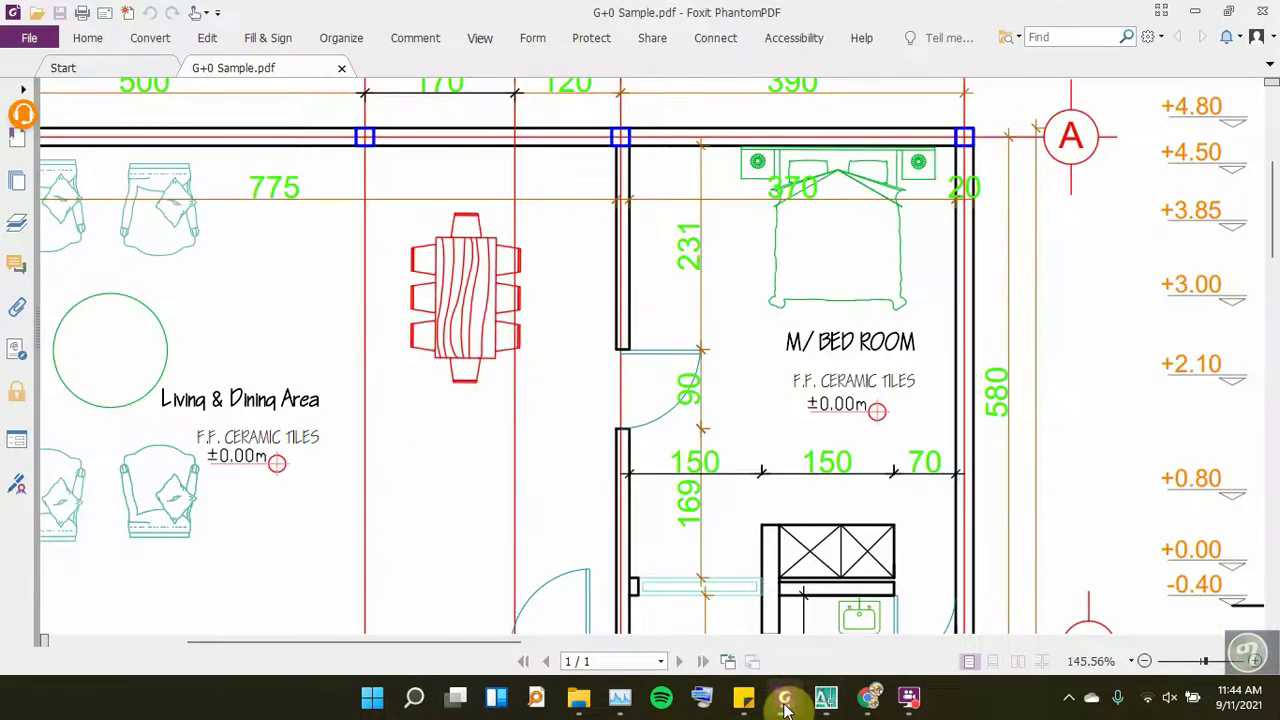
click(785, 703)
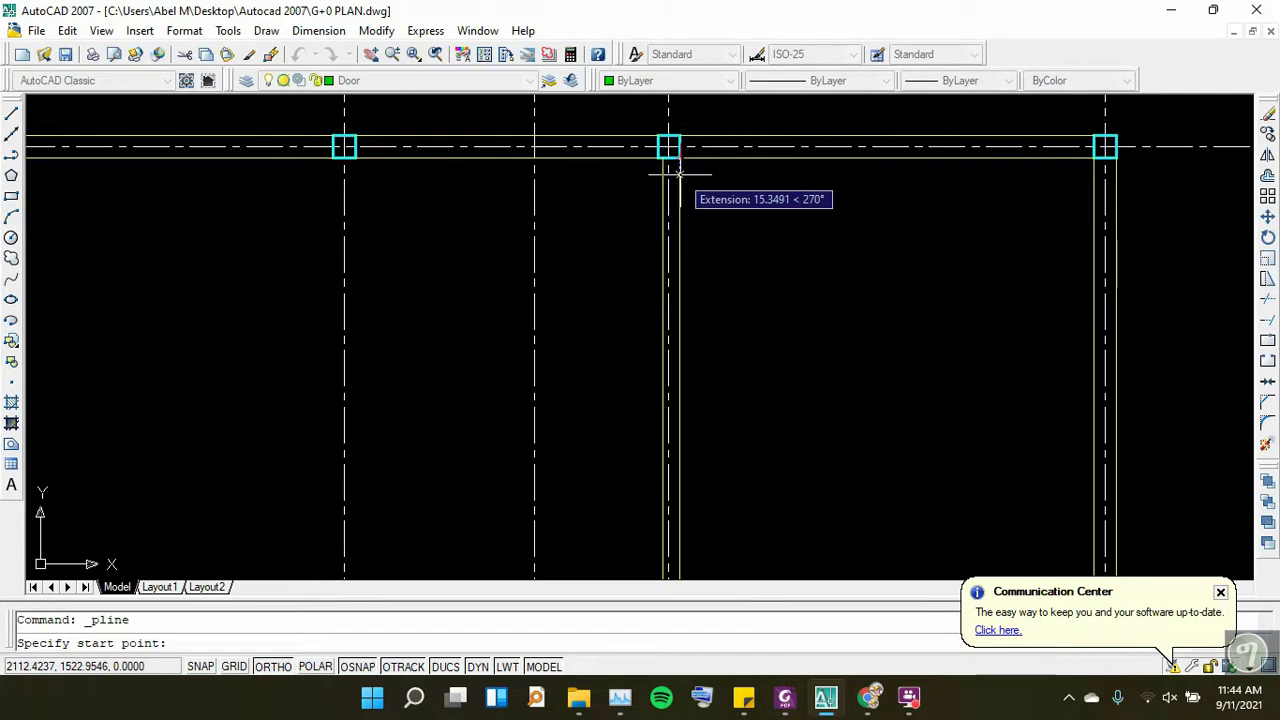
text(231)
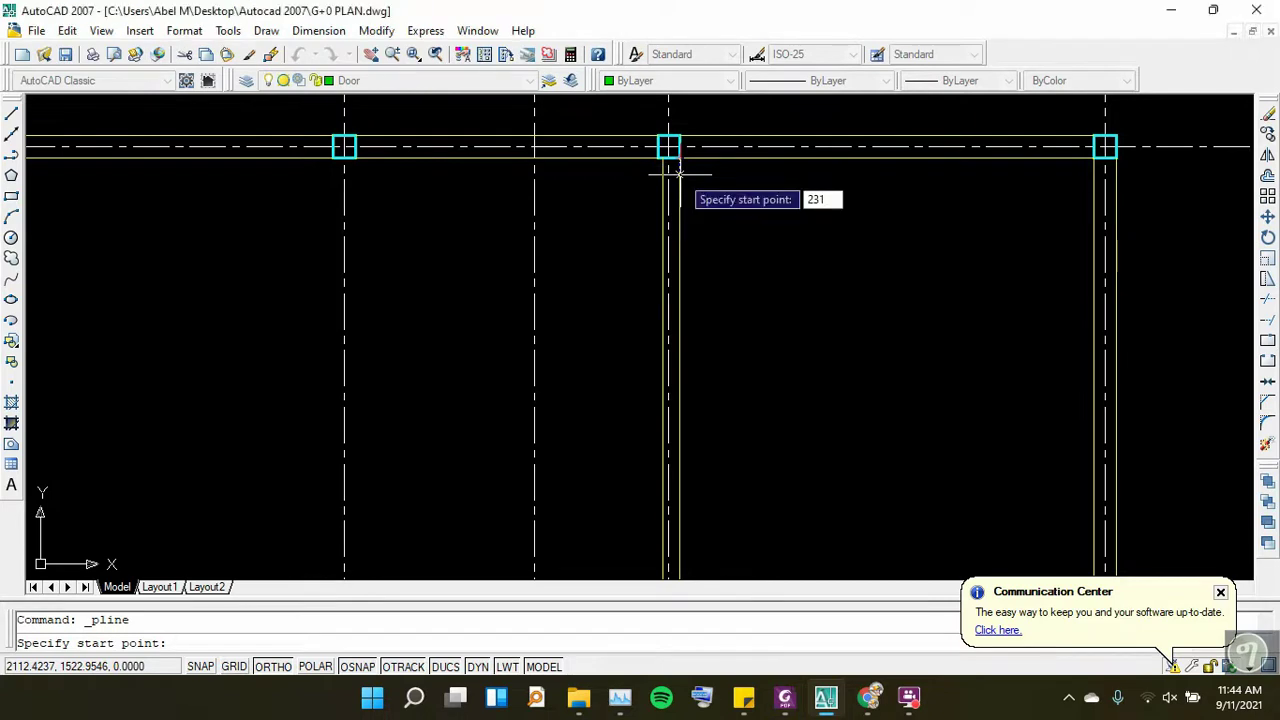
key(Return)
scroll(710, 380, down, 2)
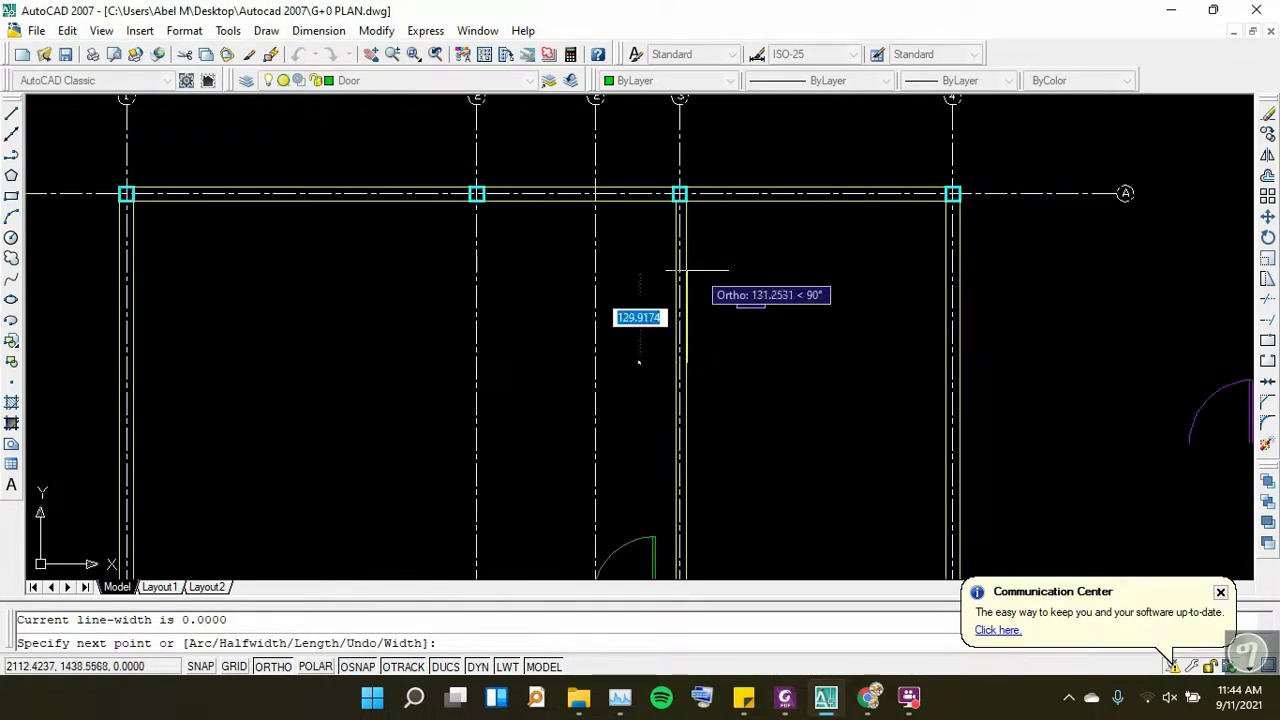
click(630, 362)
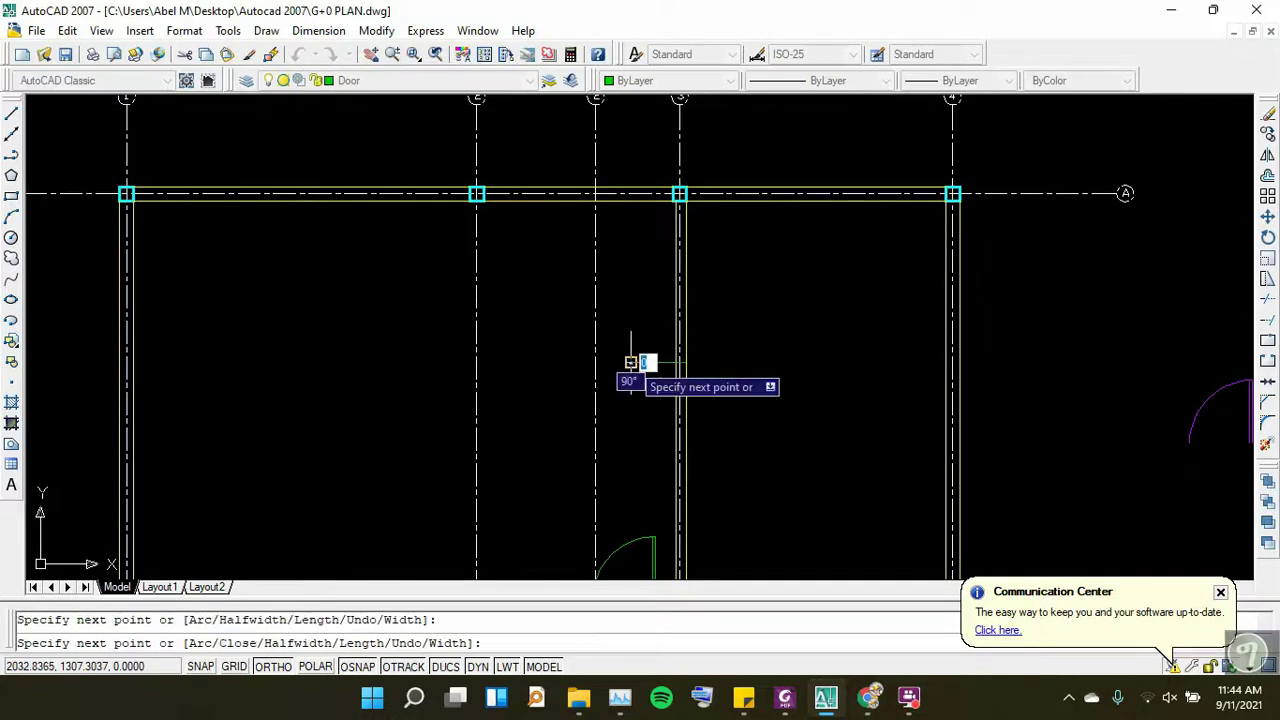
right_click(630, 363)
click(634, 251)
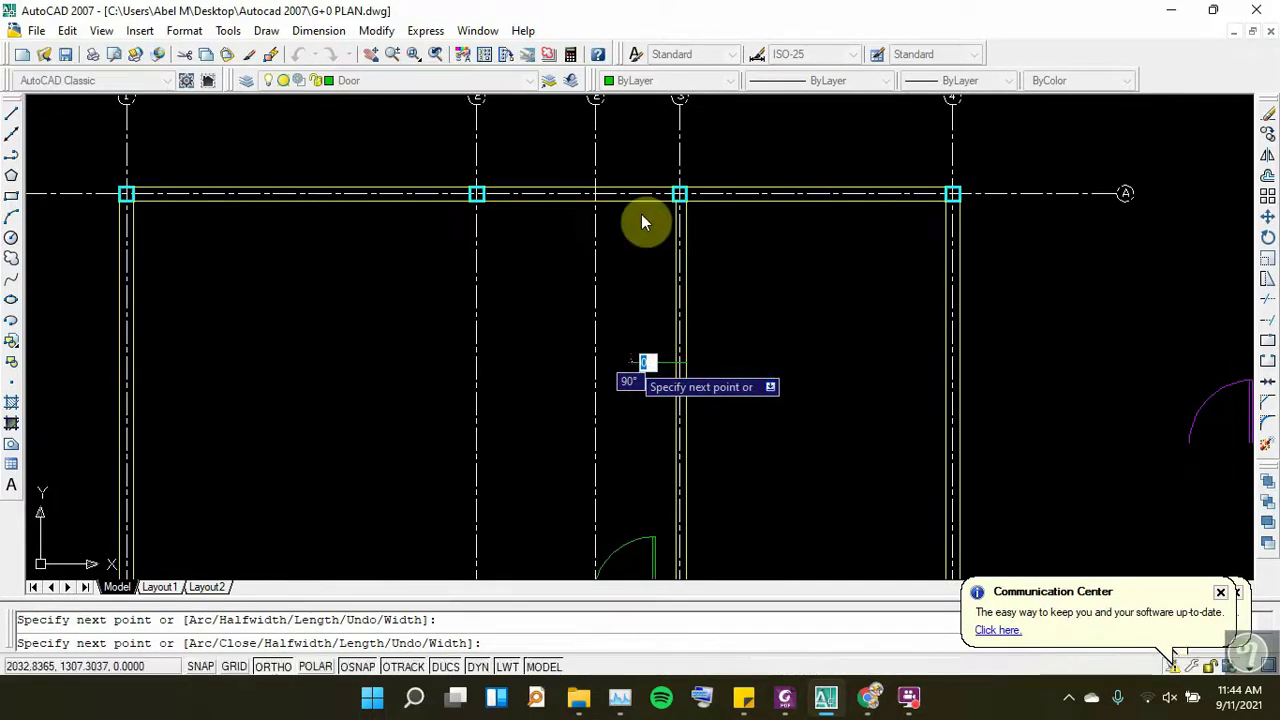
scroll(641, 222, down, 2)
Keep the Door layer current and check the door in the PDF plan
click(1092, 307)
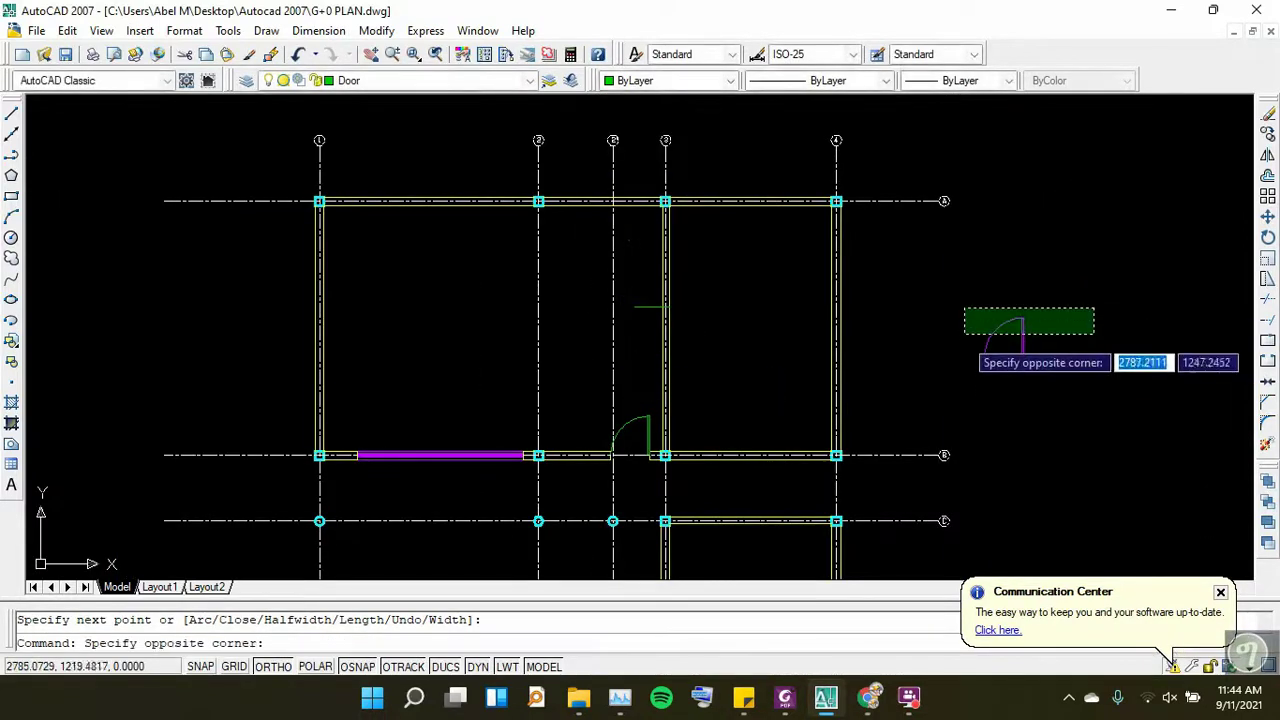
click(960, 376)
click(527, 80)
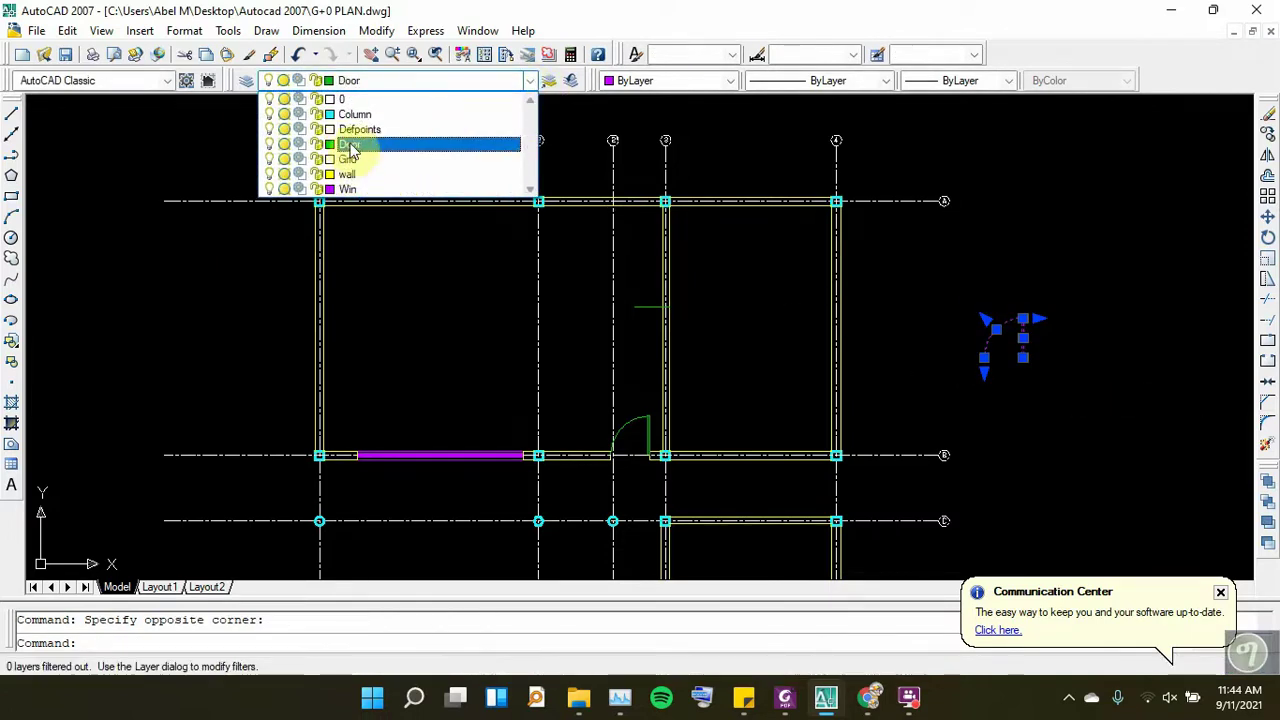
click(350, 144)
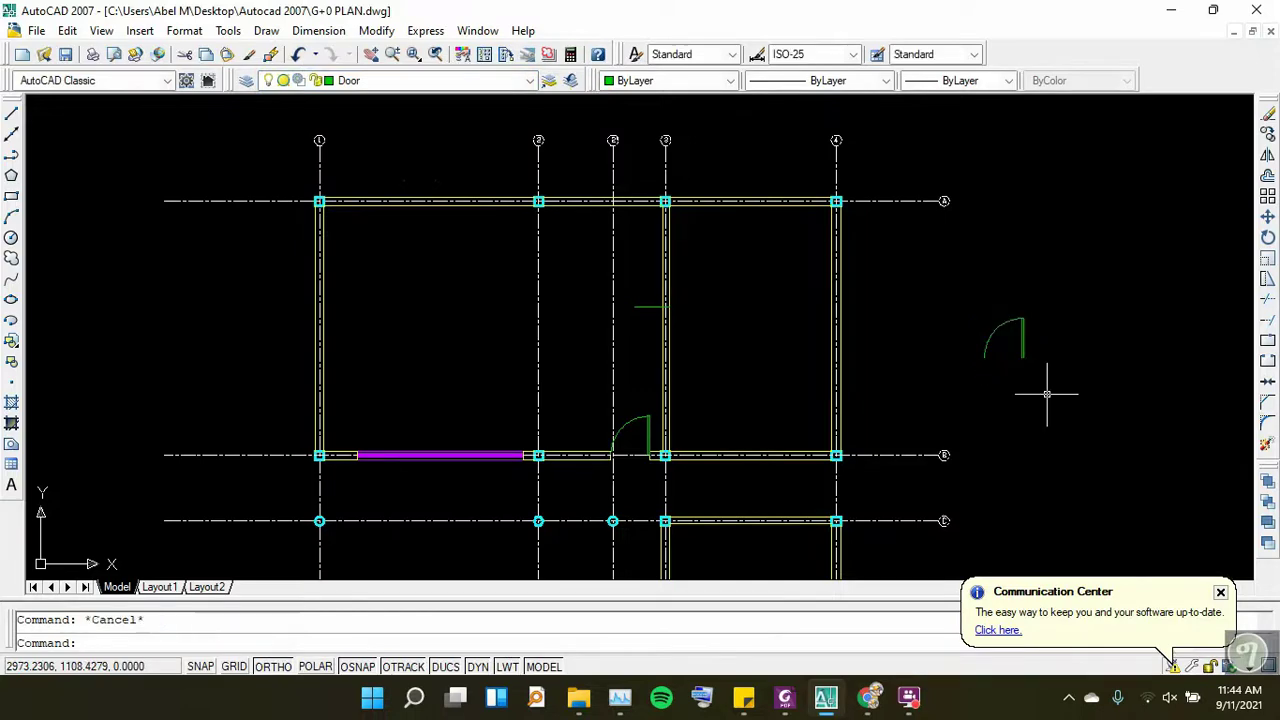
click(784, 700)
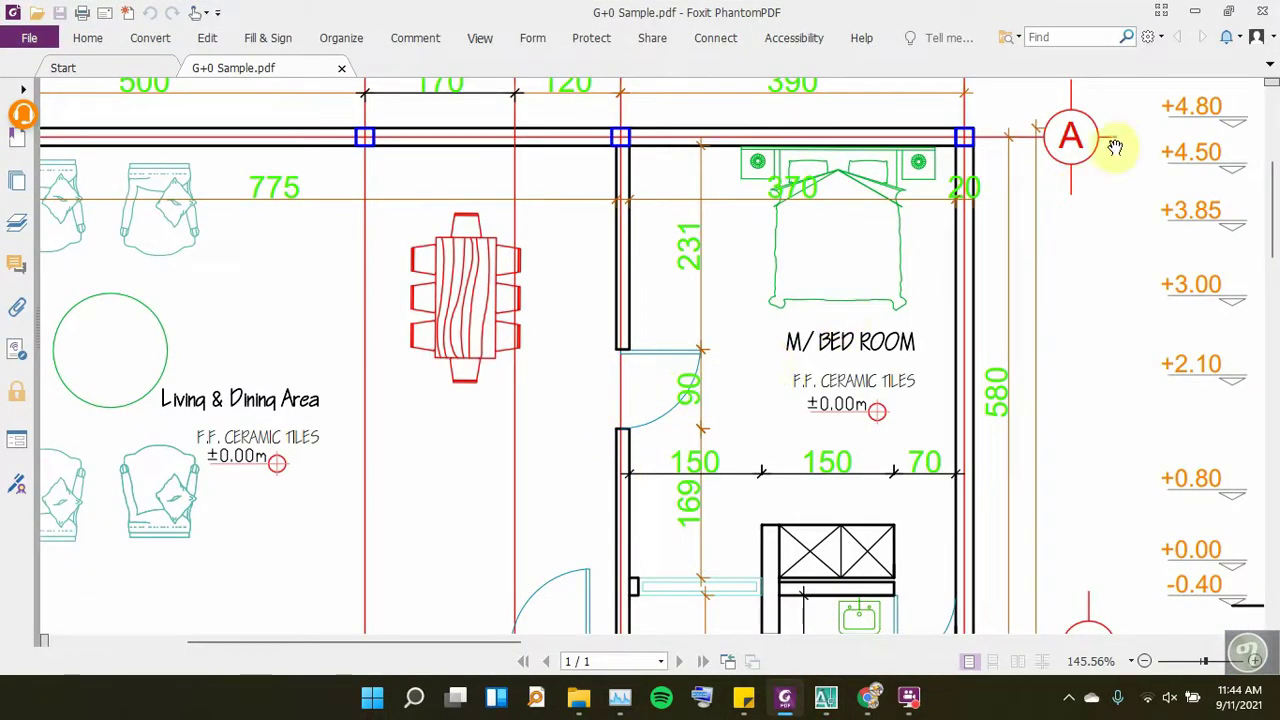
click(1199, 12)
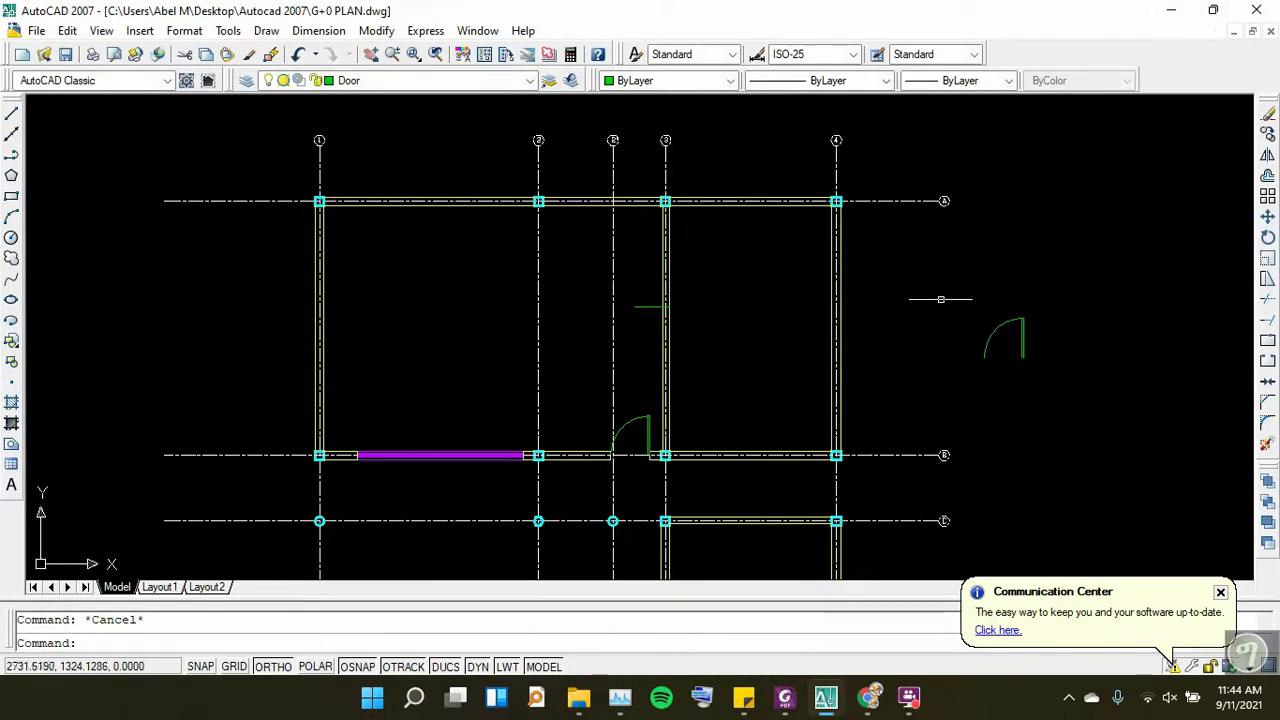
Rotate the spare door symbol about its corner so the leaf lies horizontal, comparing with the PDF
click(1268, 238)
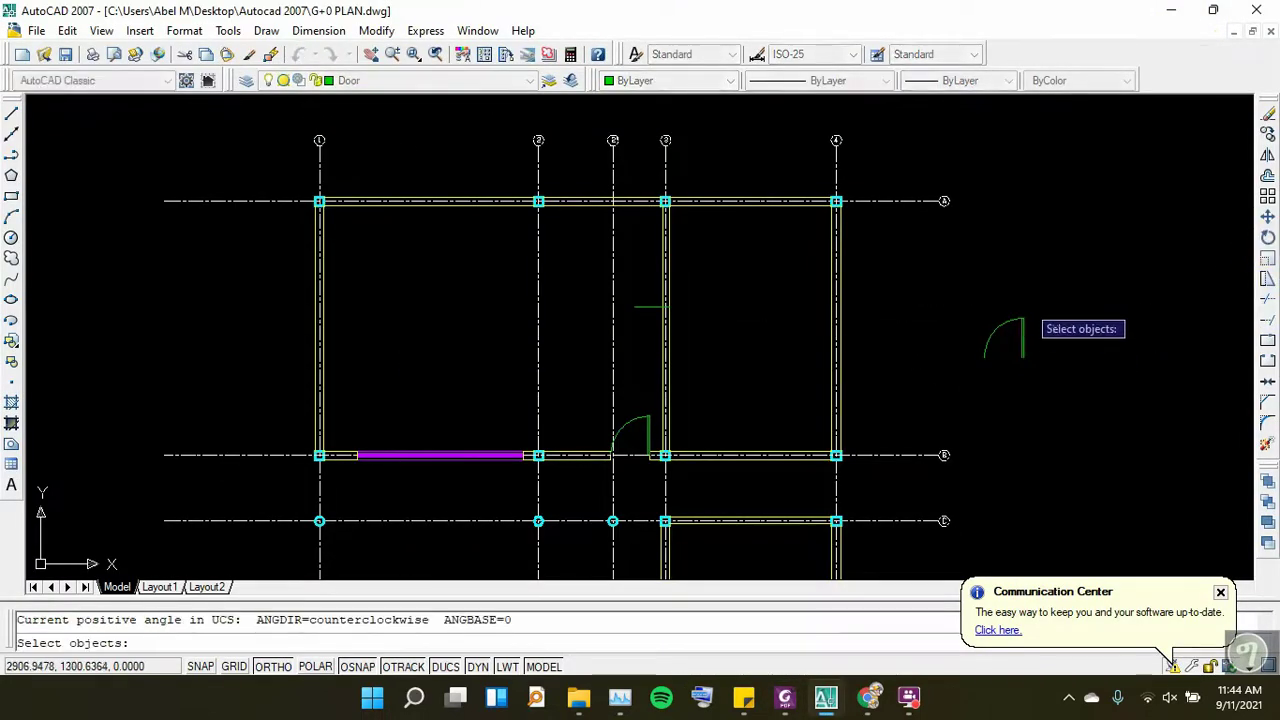
click(1046, 300)
click(946, 374)
key(Return)
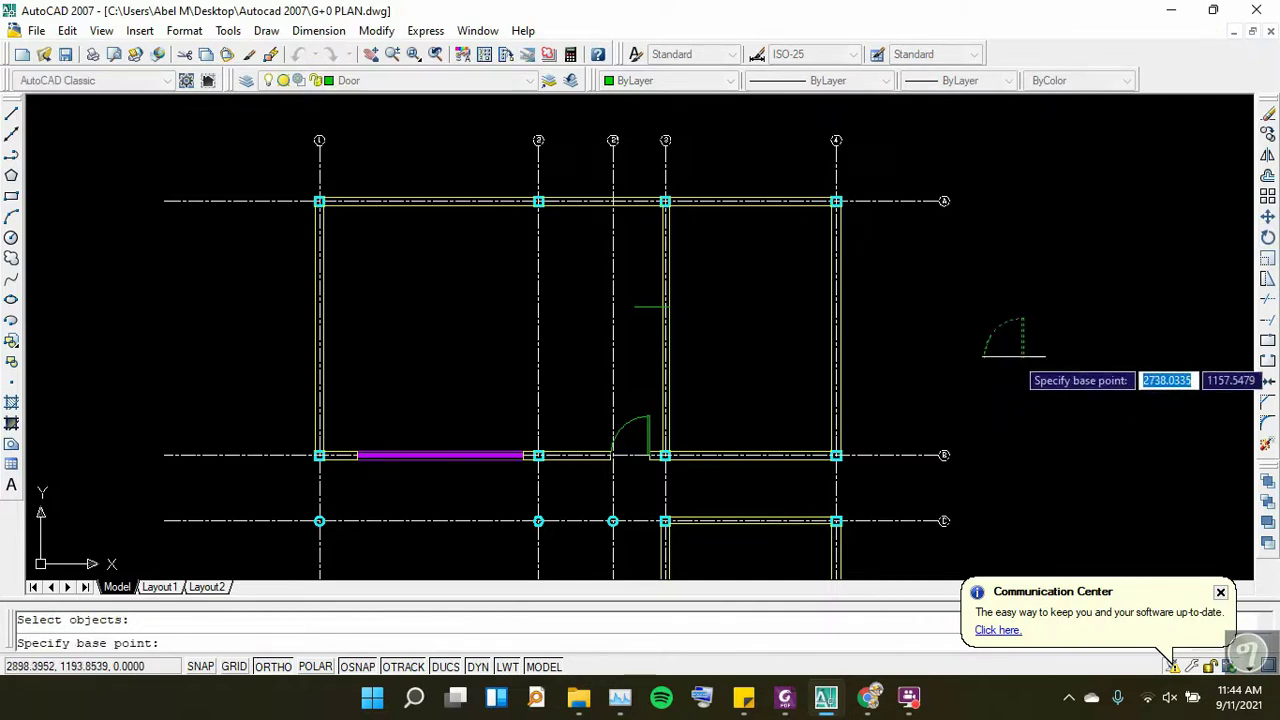
scroll(1023, 357, up, 5)
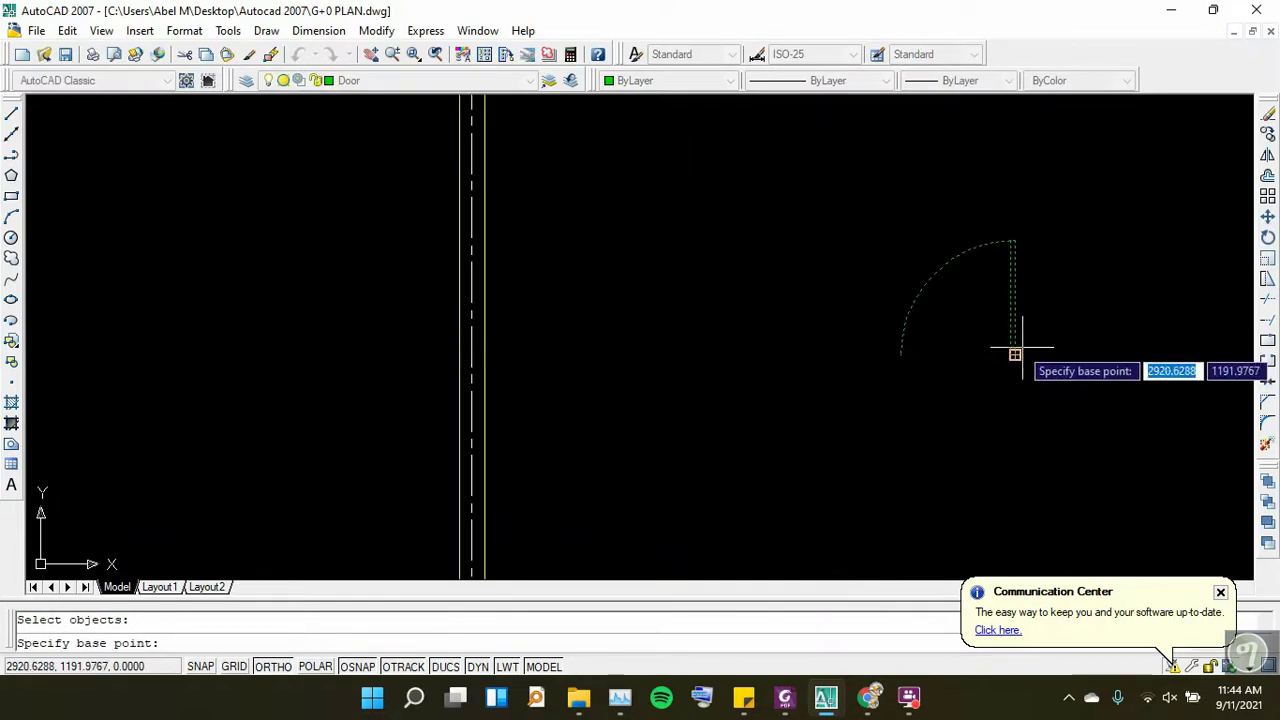
click(1014, 354)
scroll(1018, 350, down, 5)
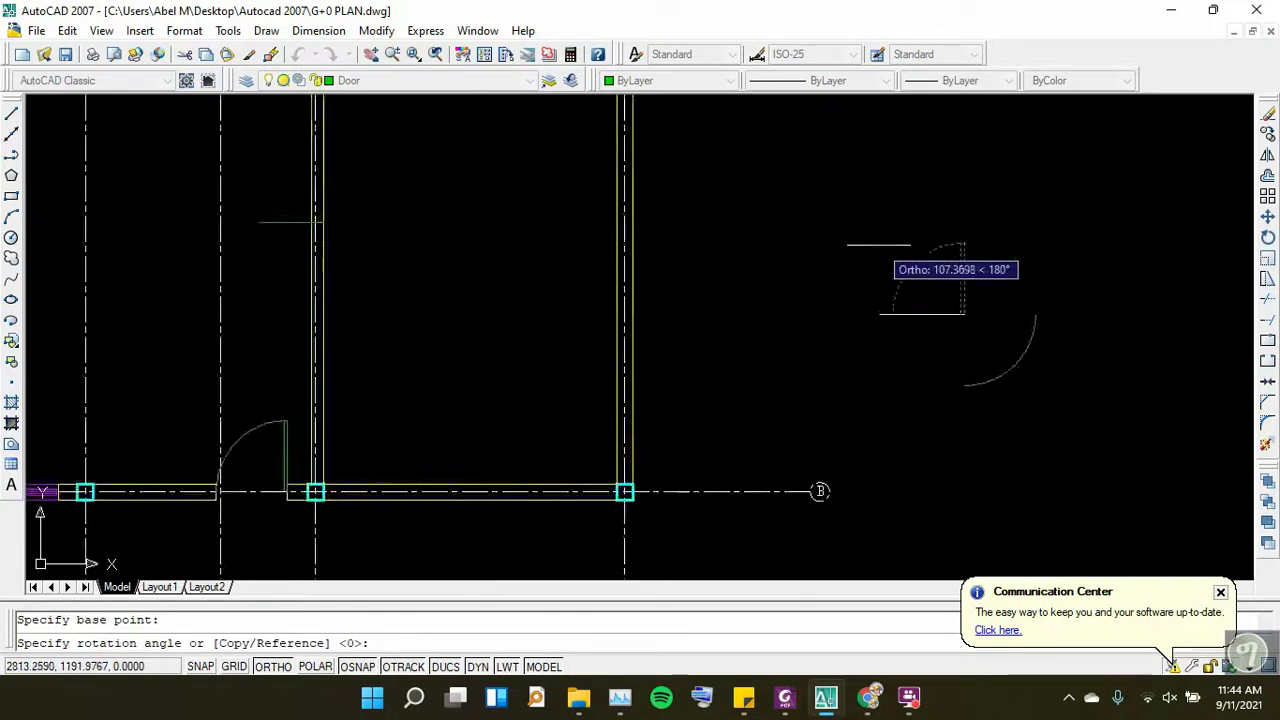
click(969, 349)
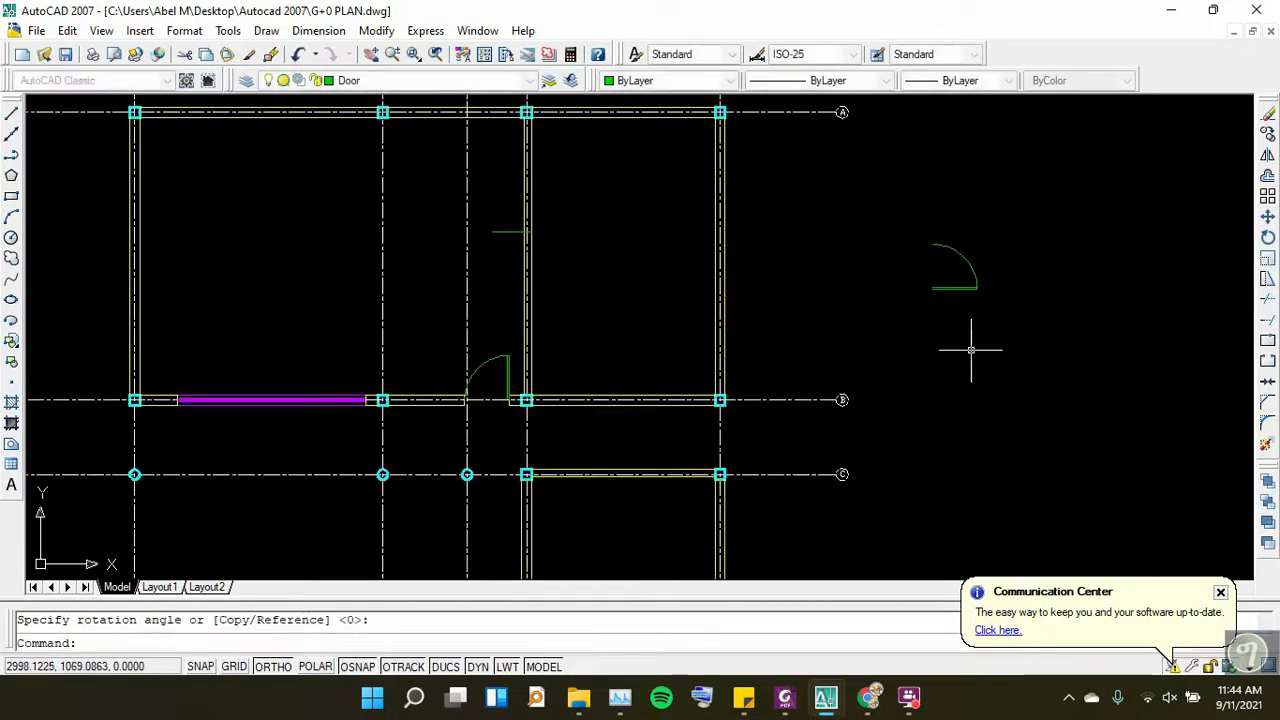
click(790, 694)
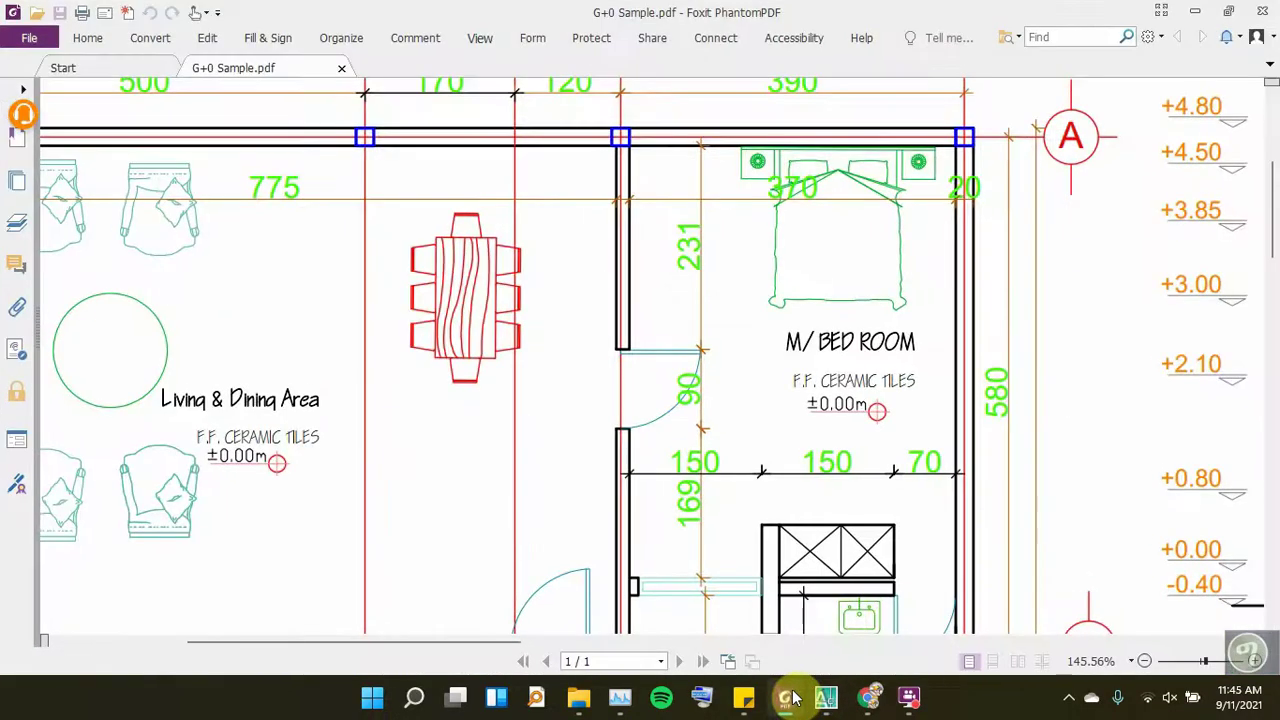
click(825, 697)
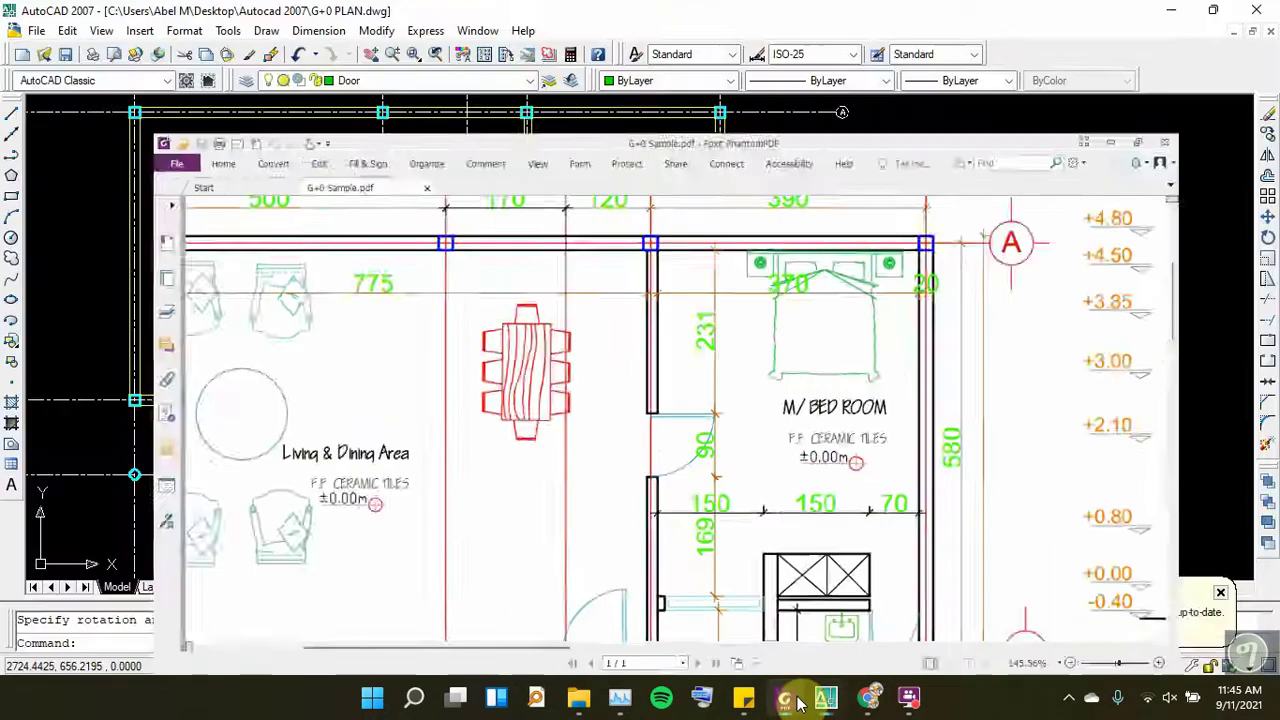
click(790, 698)
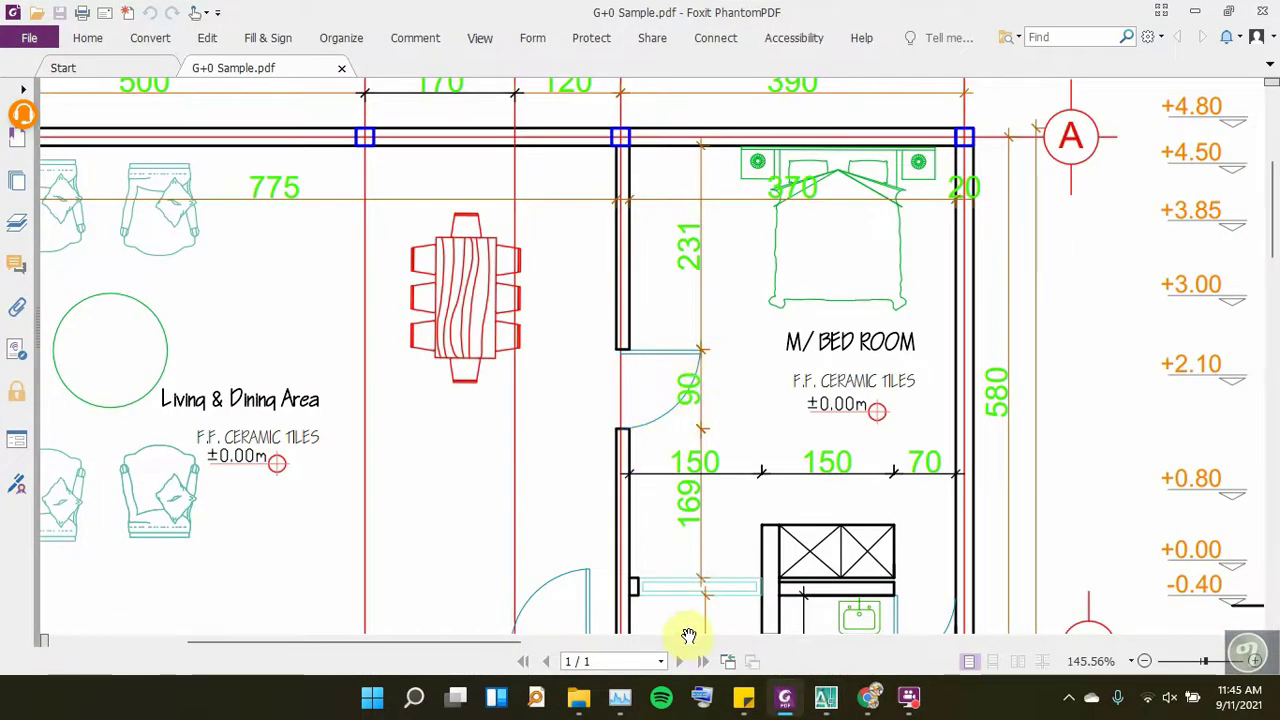
click(812, 704)
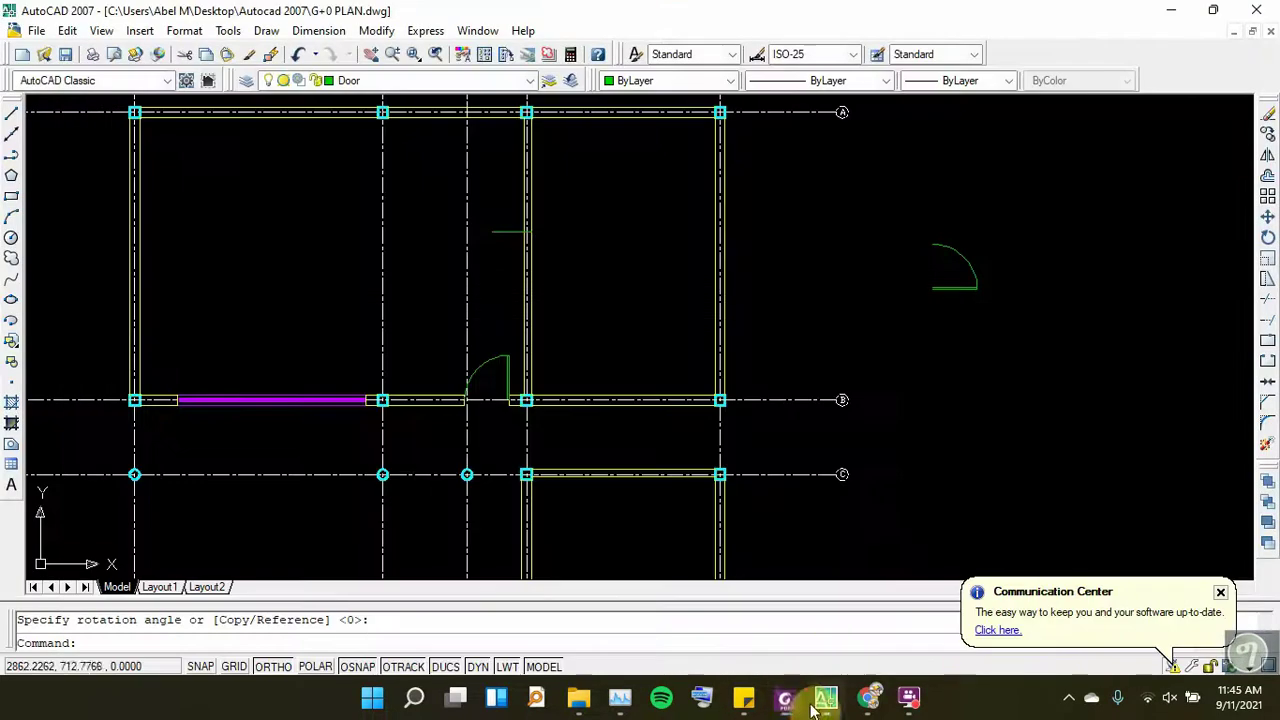
Begin mirroring the door symbol, then cancel after the first mirror-line point
click(1266, 165)
click(1052, 222)
click(908, 318)
key(Return)
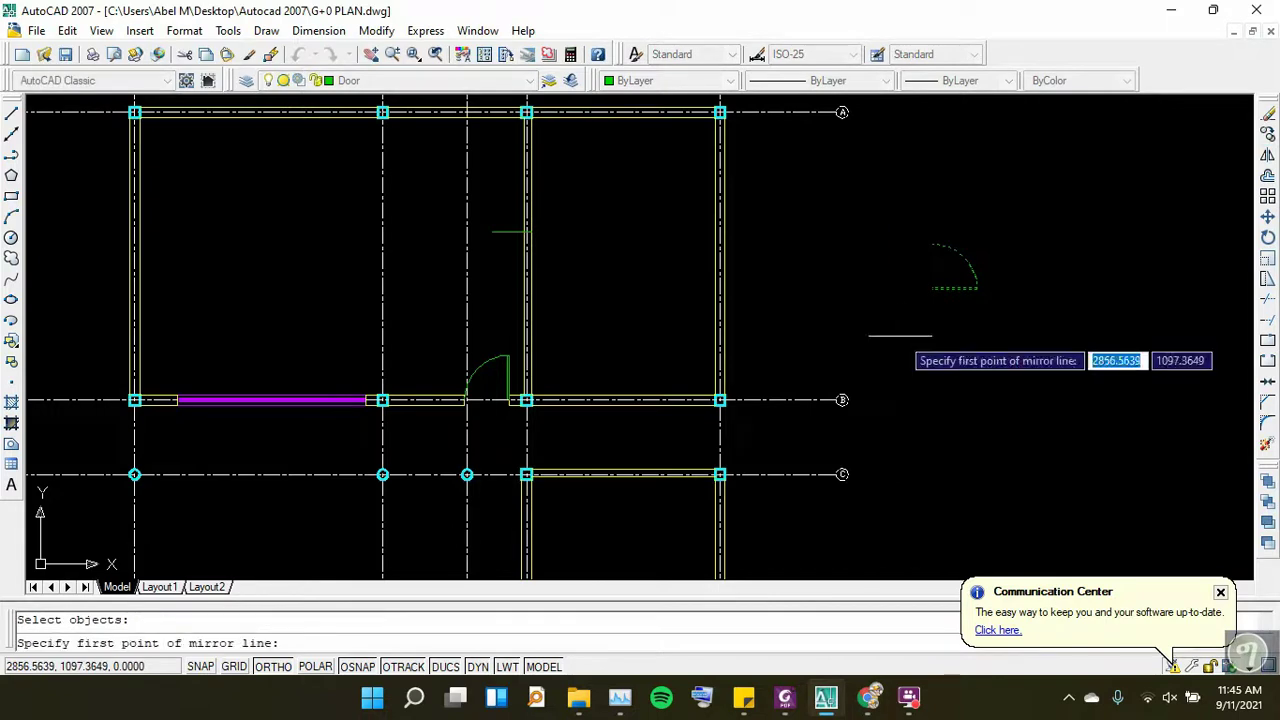
scroll(900, 336, up, 3)
scroll(915, 315, up, 2)
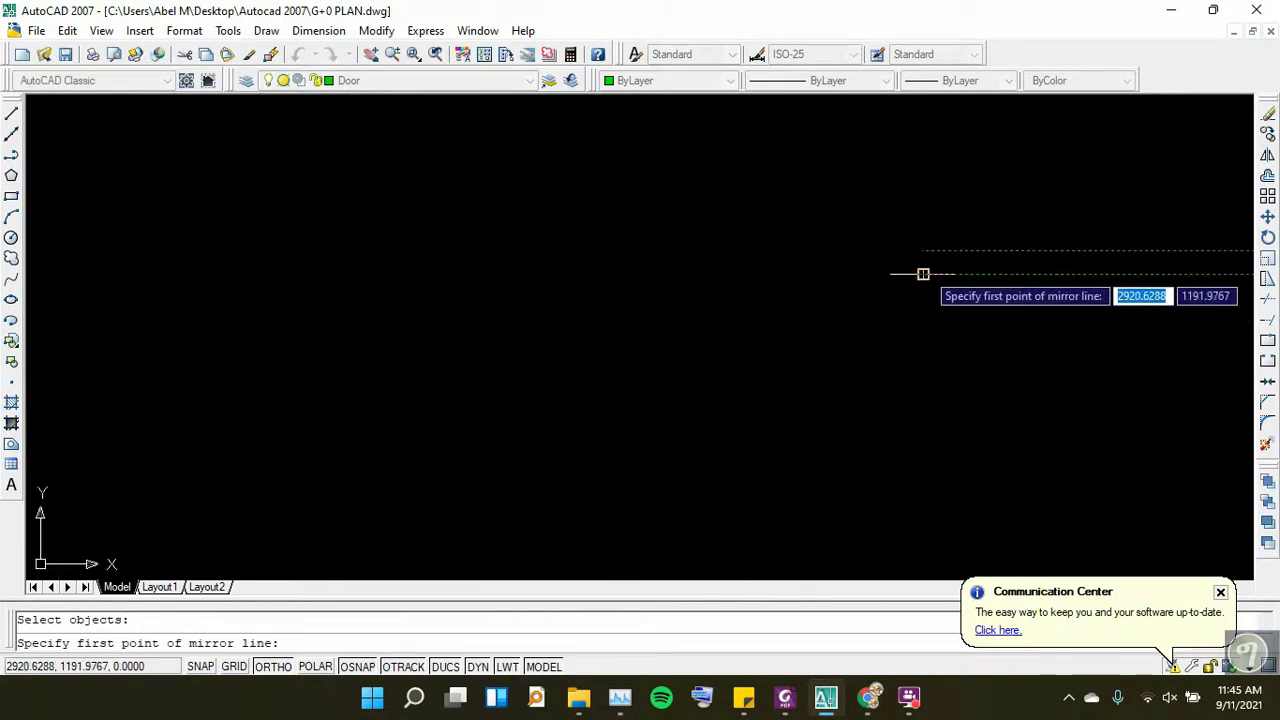
click(923, 274)
scroll(923, 272, down, 2)
scroll(923, 272, down, 3)
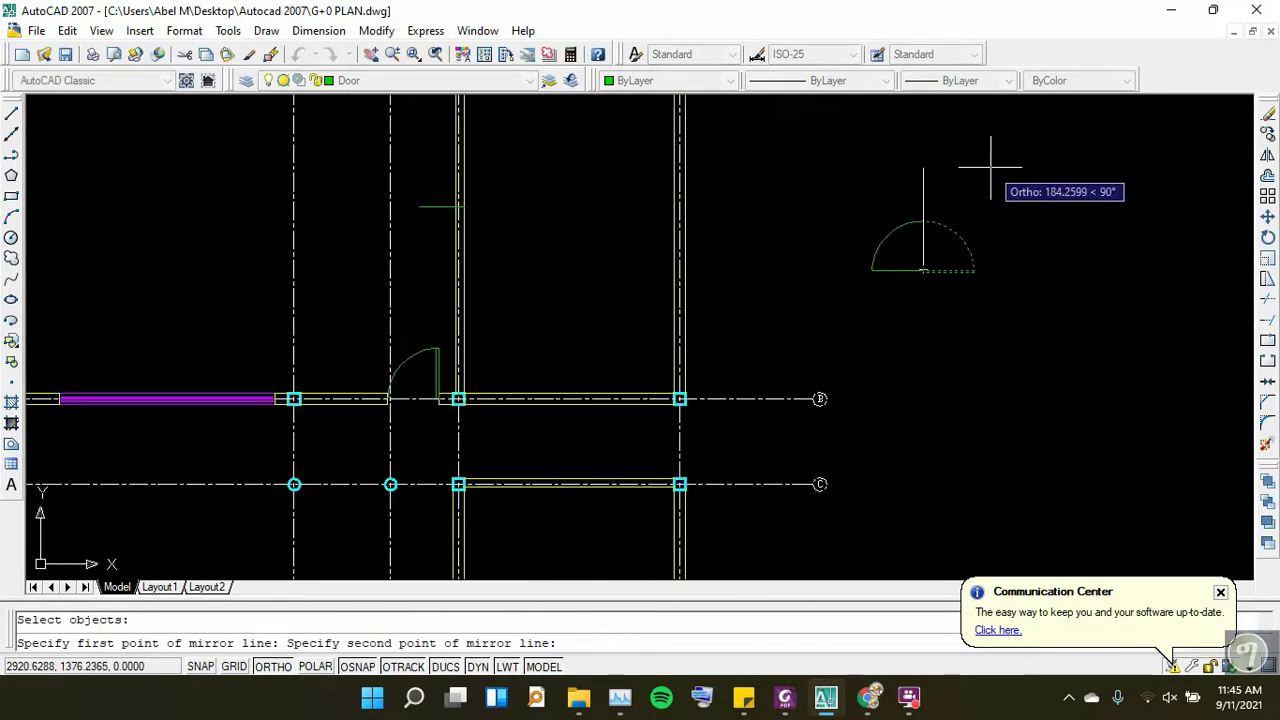
key(Escape)
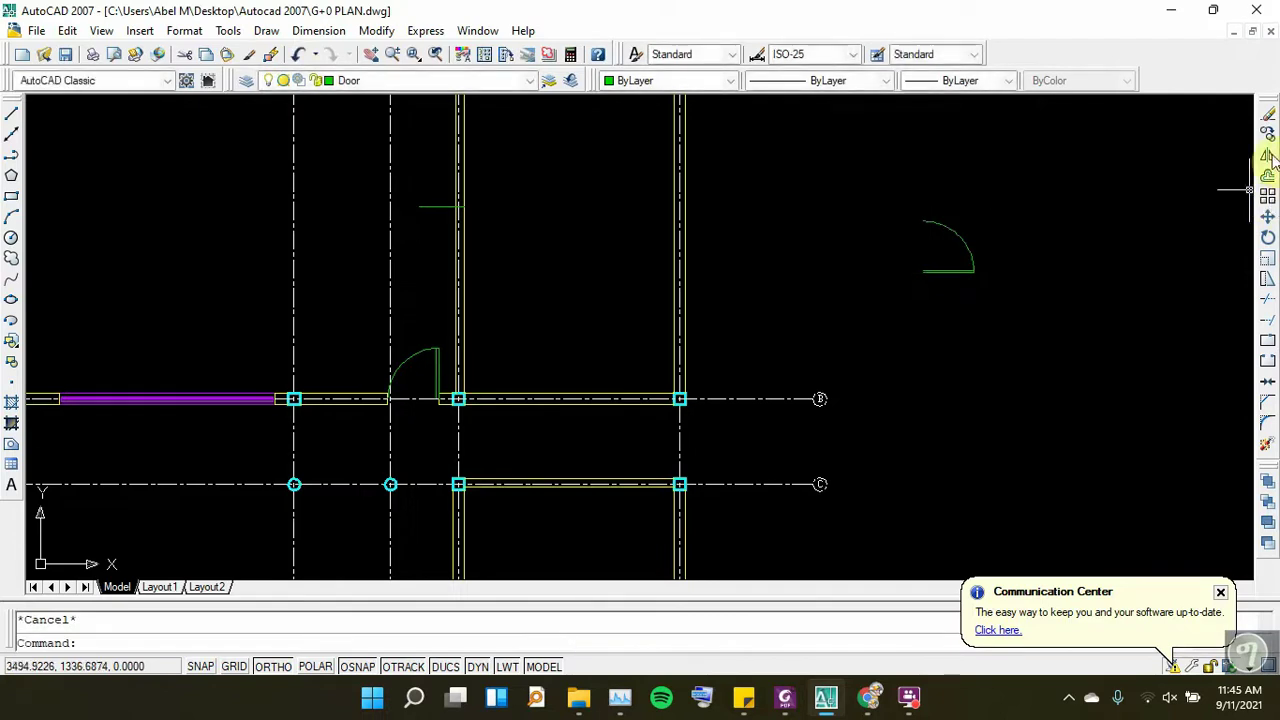
Mirror the door leaf and arc across a two-point line, erasing the original
click(1267, 156)
click(1010, 200)
click(892, 287)
key(Return)
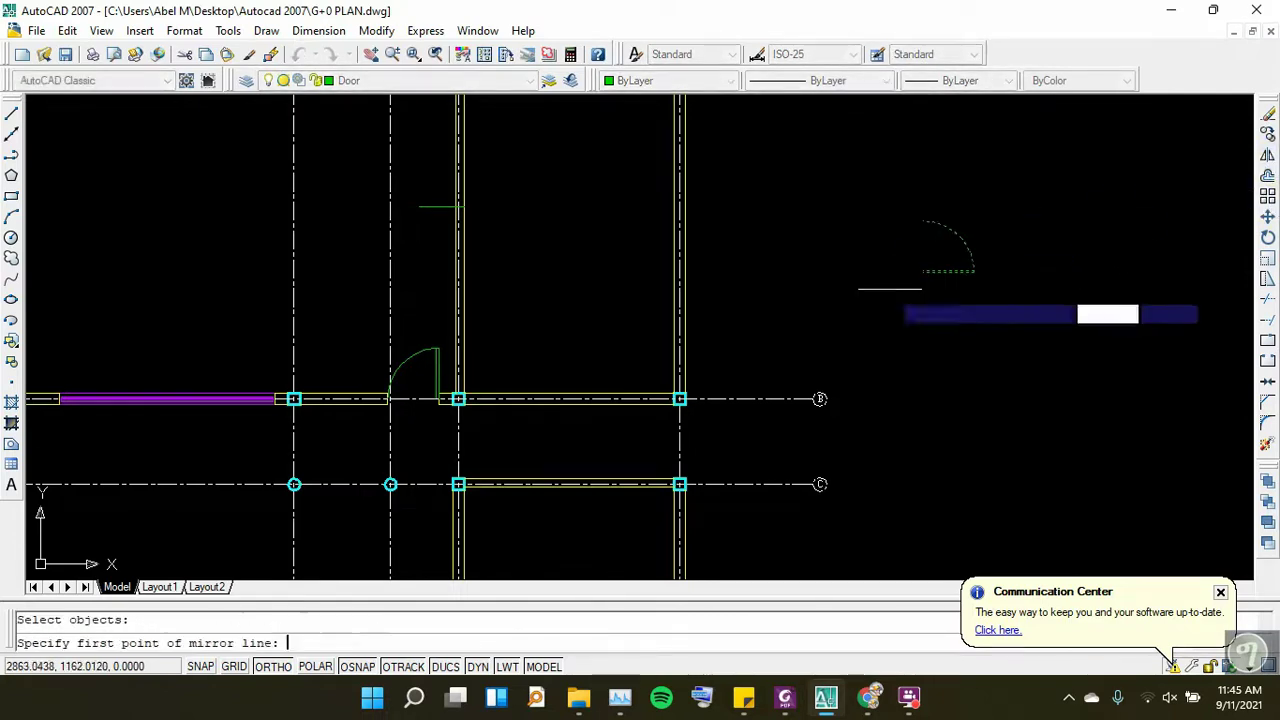
click(923, 271)
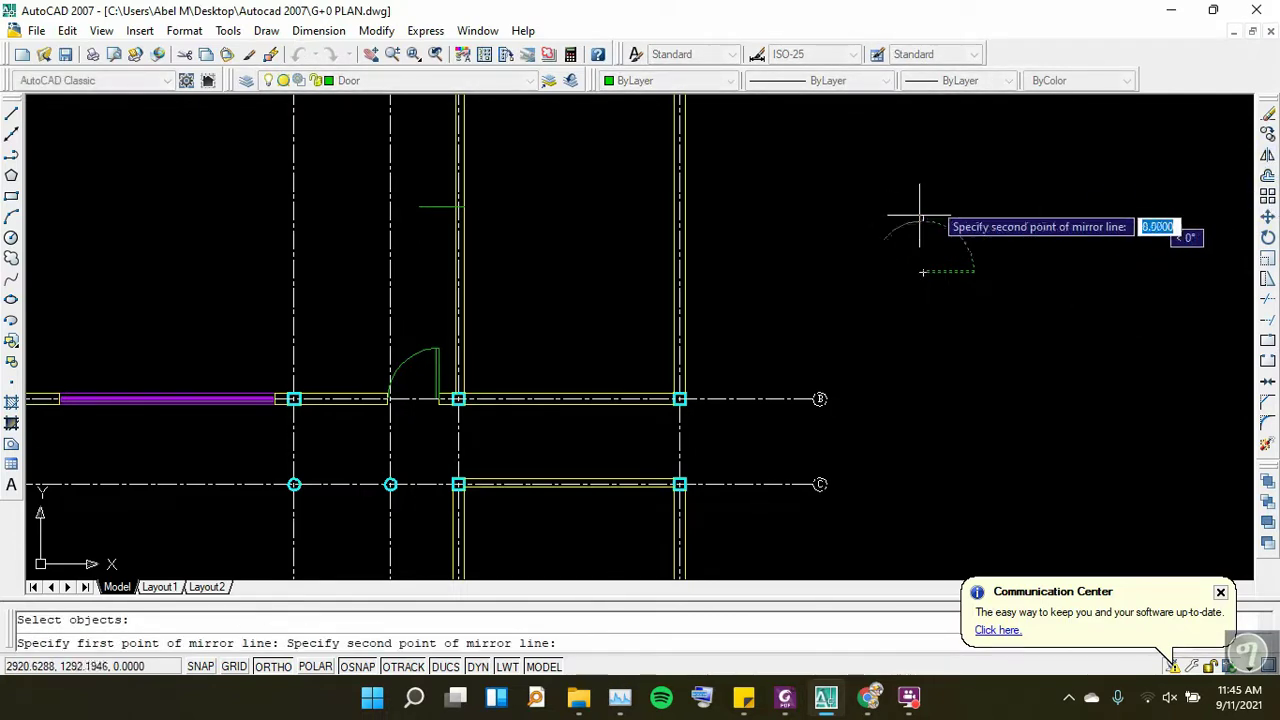
click(1015, 190)
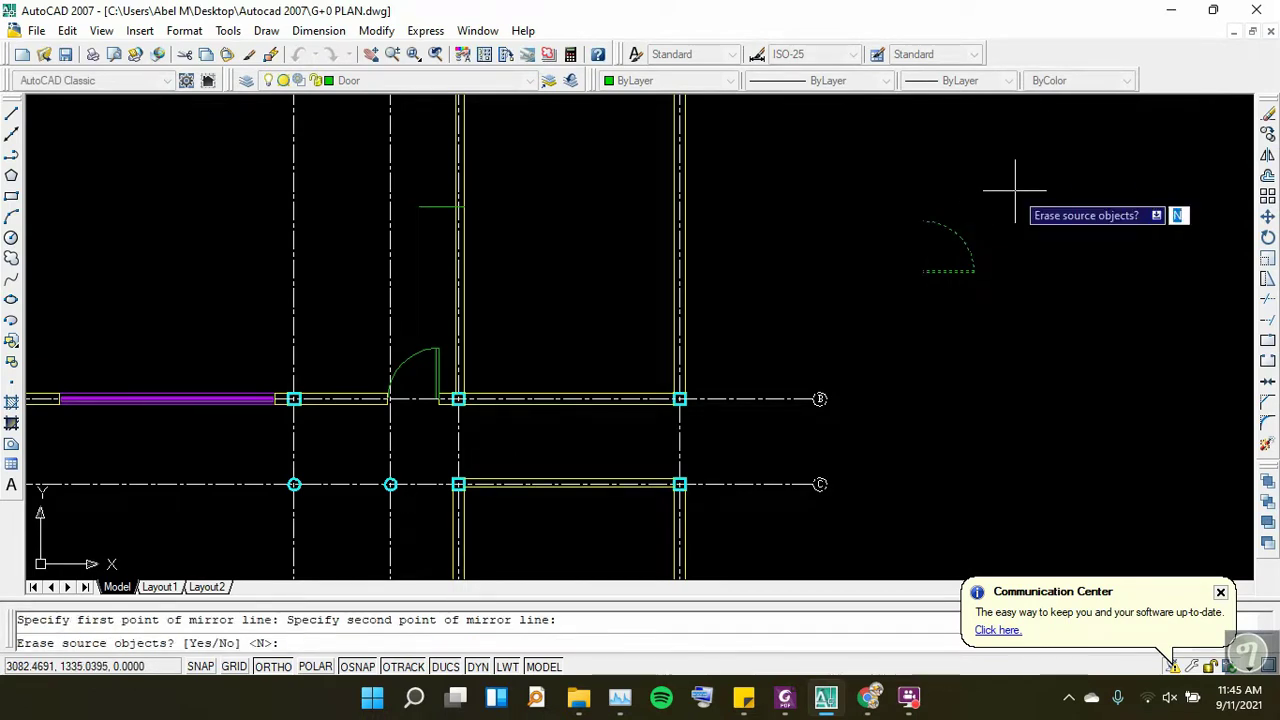
key(Return)
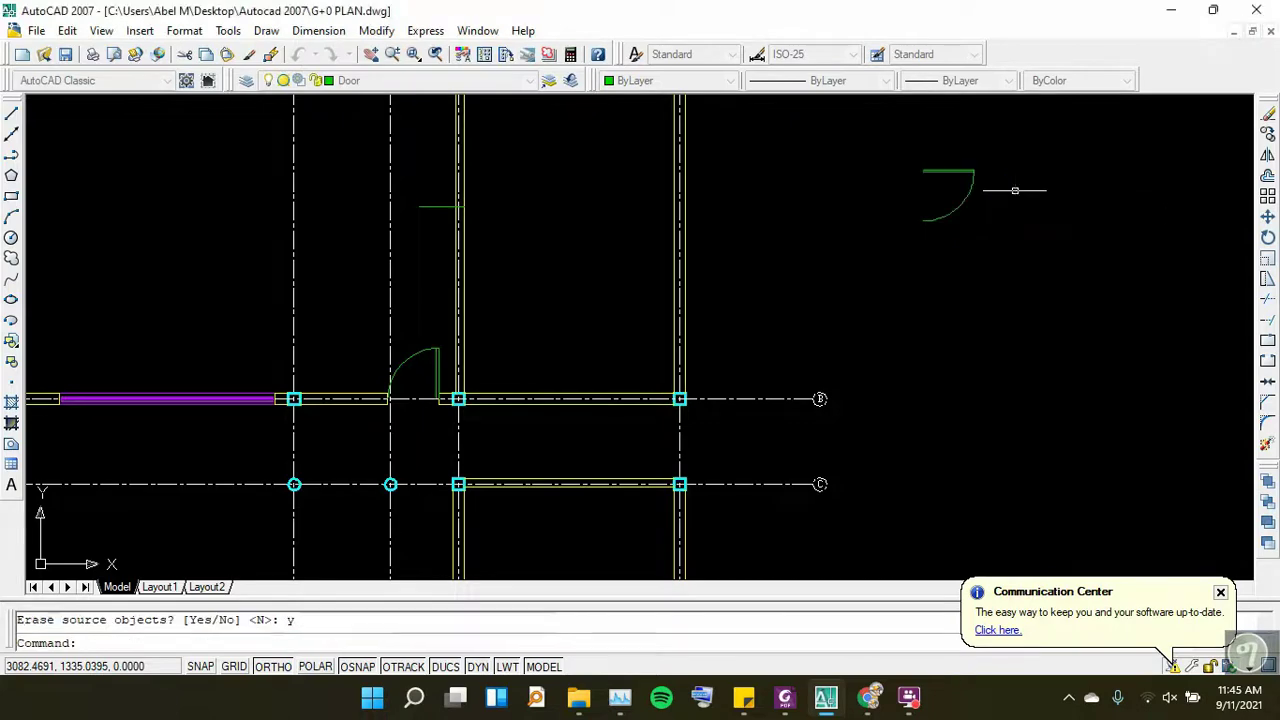
scroll(992, 180, up, 5)
scroll(1050, 240, down, 4)
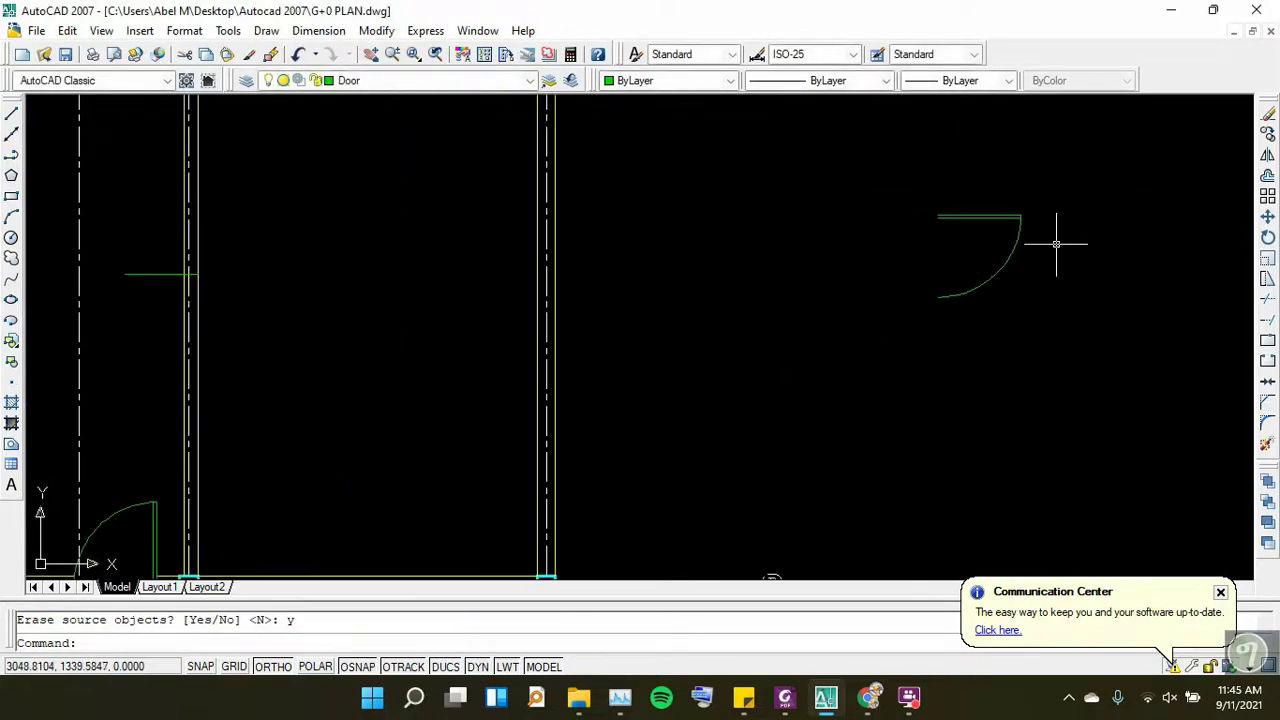
scroll(1050, 235, down, 3)
scroll(1053, 231, up, 2)
scroll(1053, 231, up, 2)
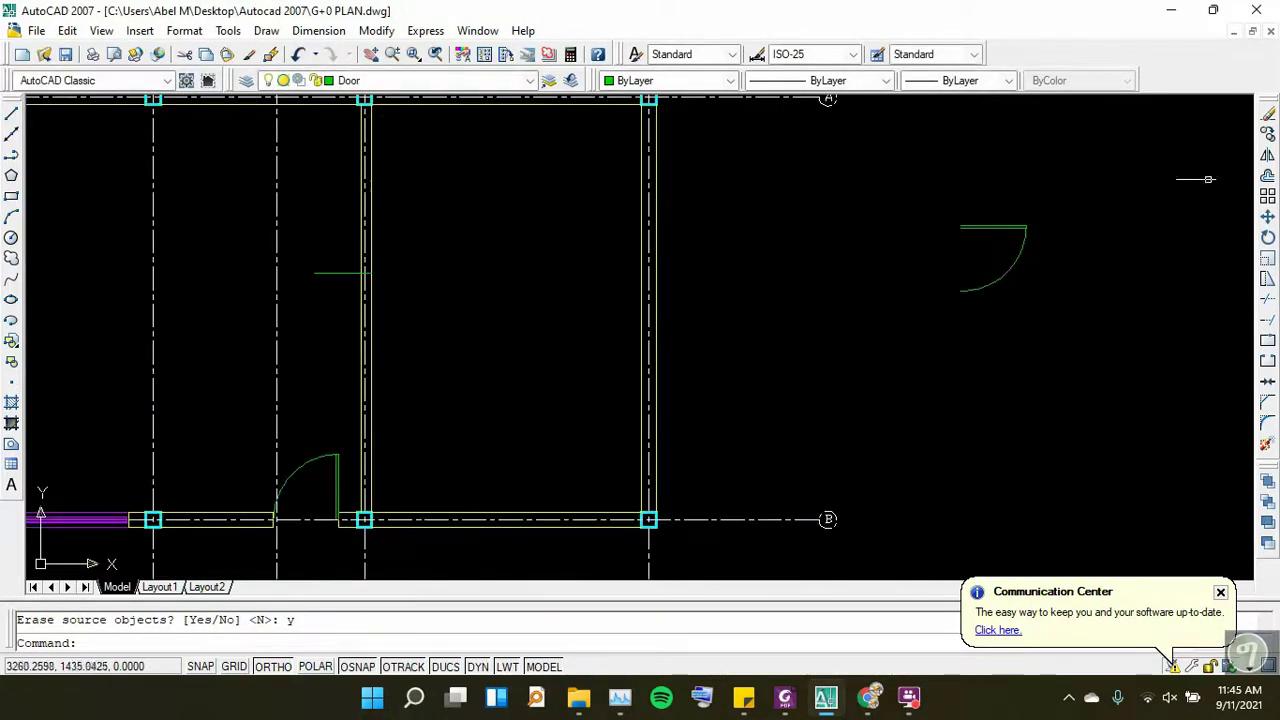
Copy the door leaf and arc, using its hinge corner as the base point
click(1268, 136)
click(1098, 179)
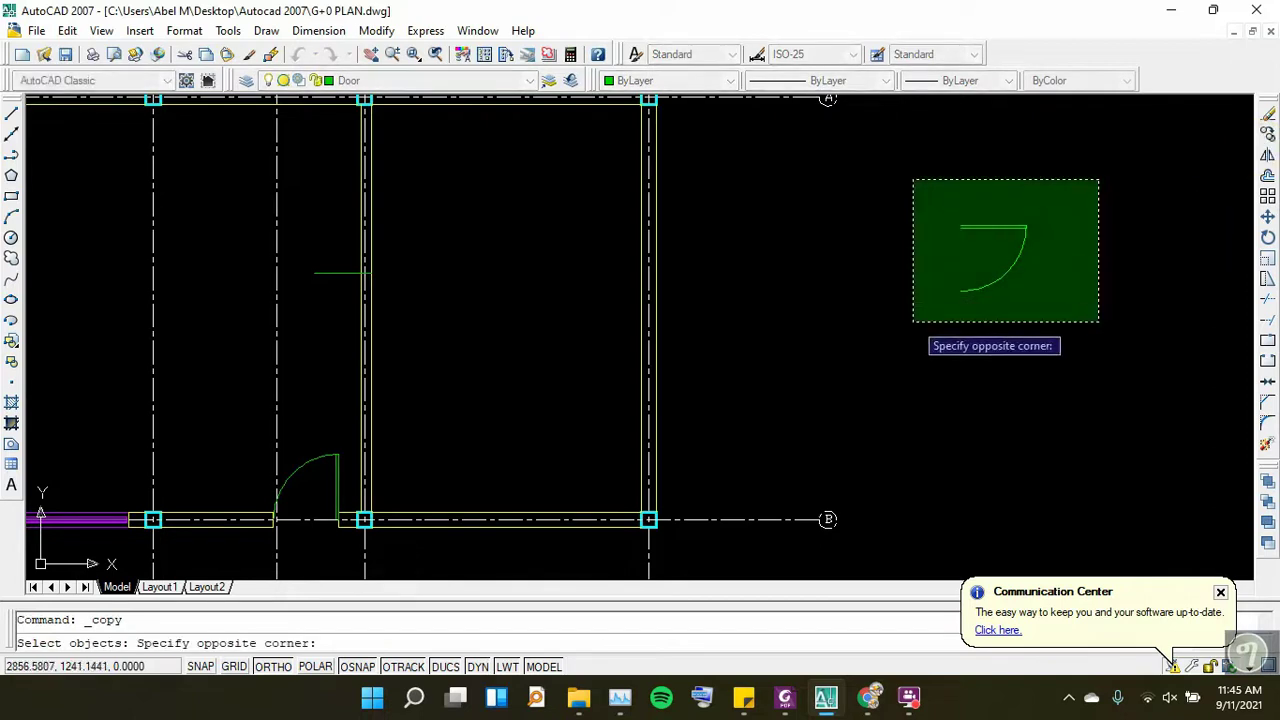
click(912, 324)
key(Return)
scroll(928, 257, up, 2)
scroll(958, 226, up, 2)
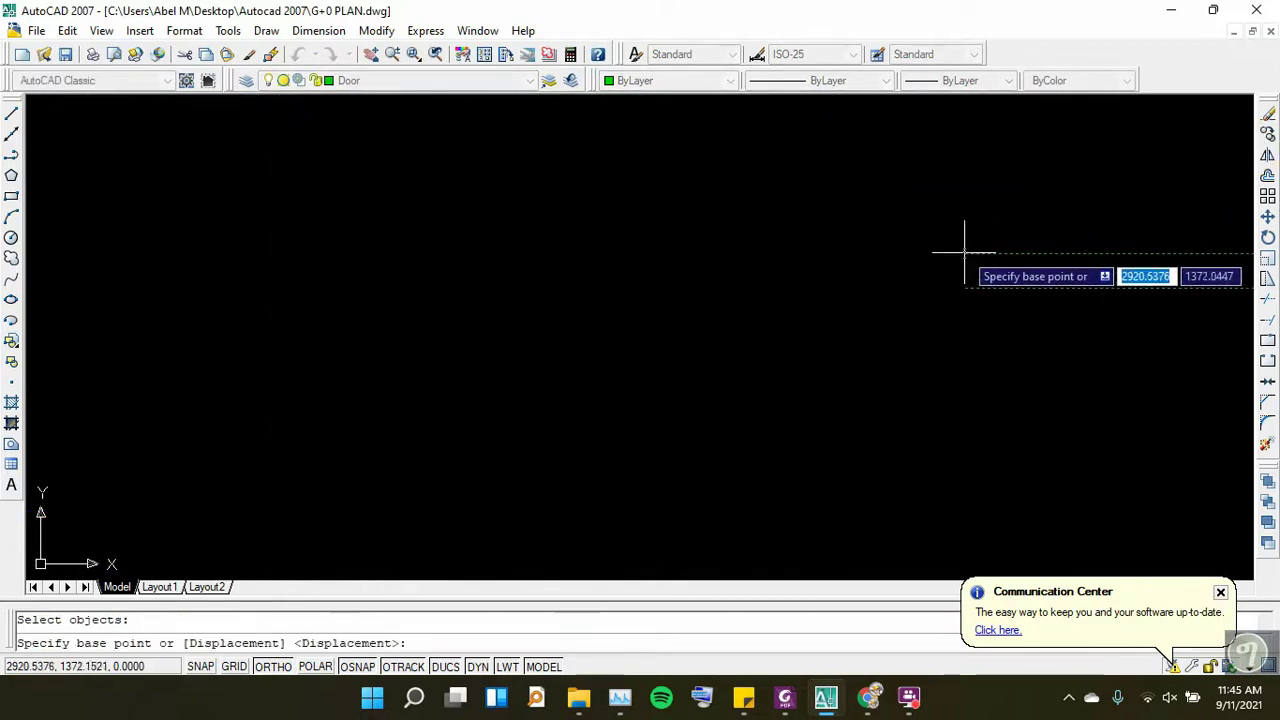
click(966, 251)
scroll(966, 251, down, 3)
scroll(886, 299, down, 2)
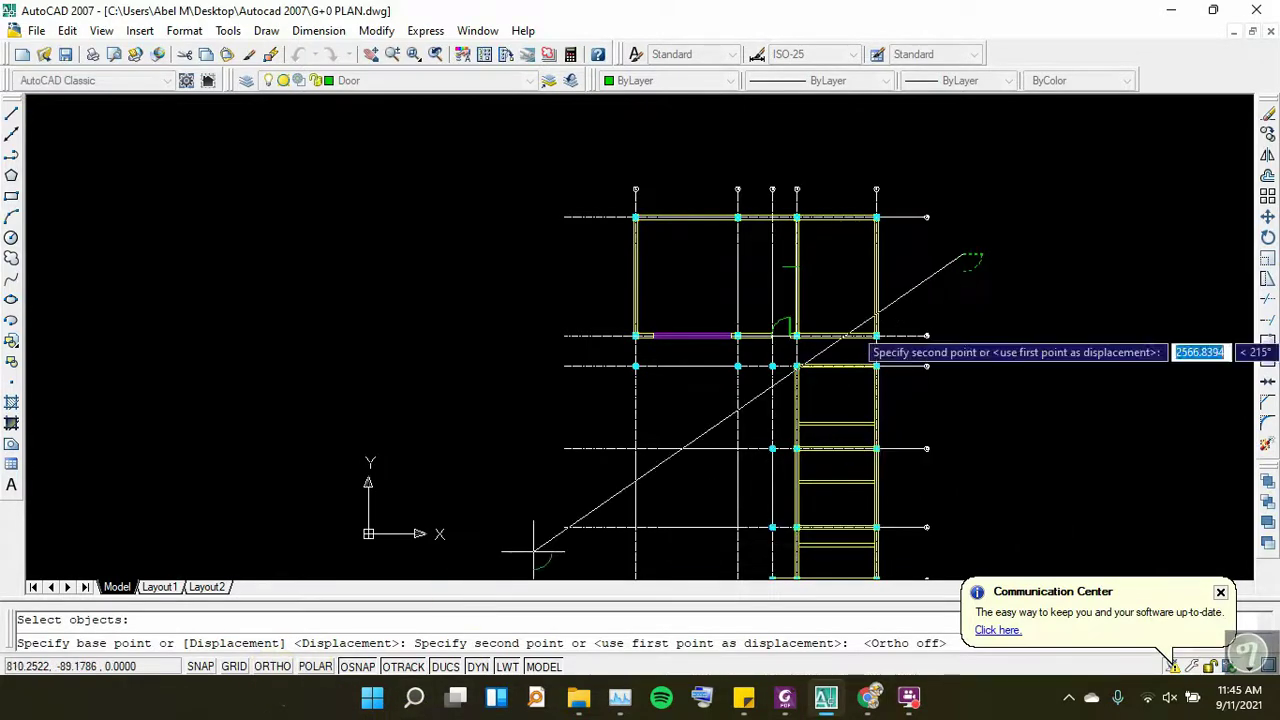
Place the door copy at the grid 3 wall jamb per the PDF, then select the stray line
scroll(810, 271, up, 3)
scroll(810, 268, up, 4)
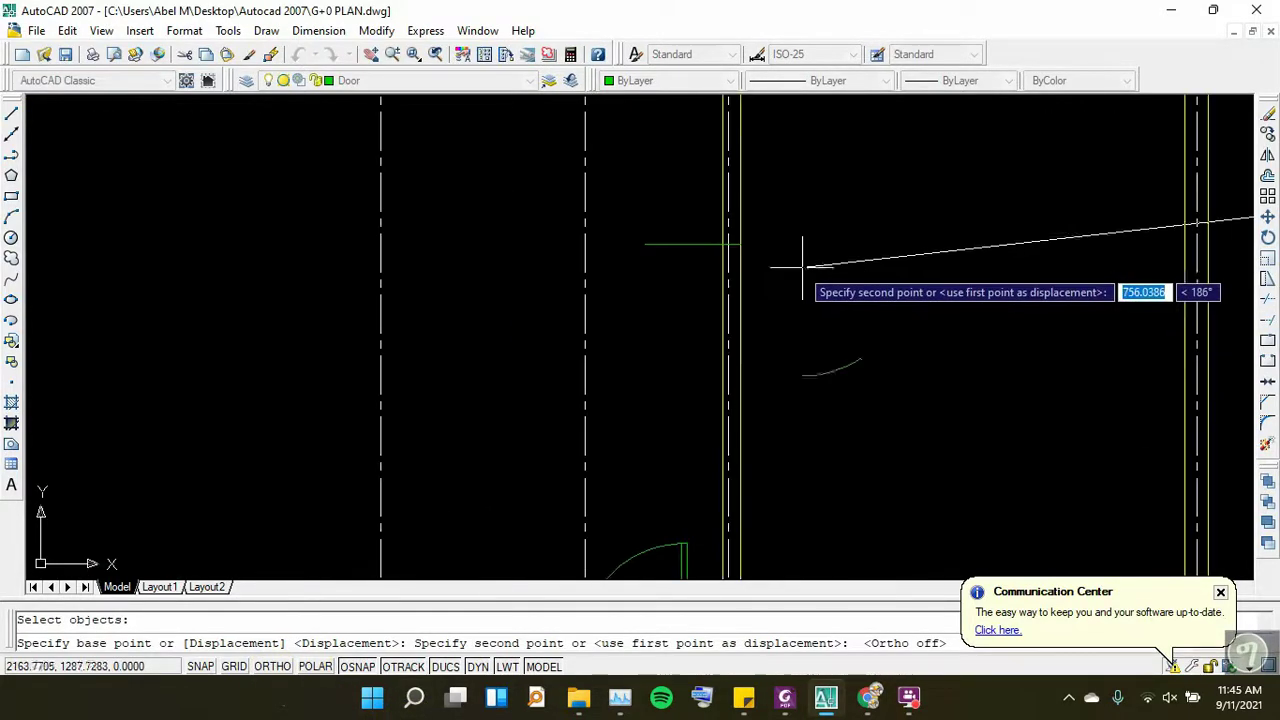
click(784, 699)
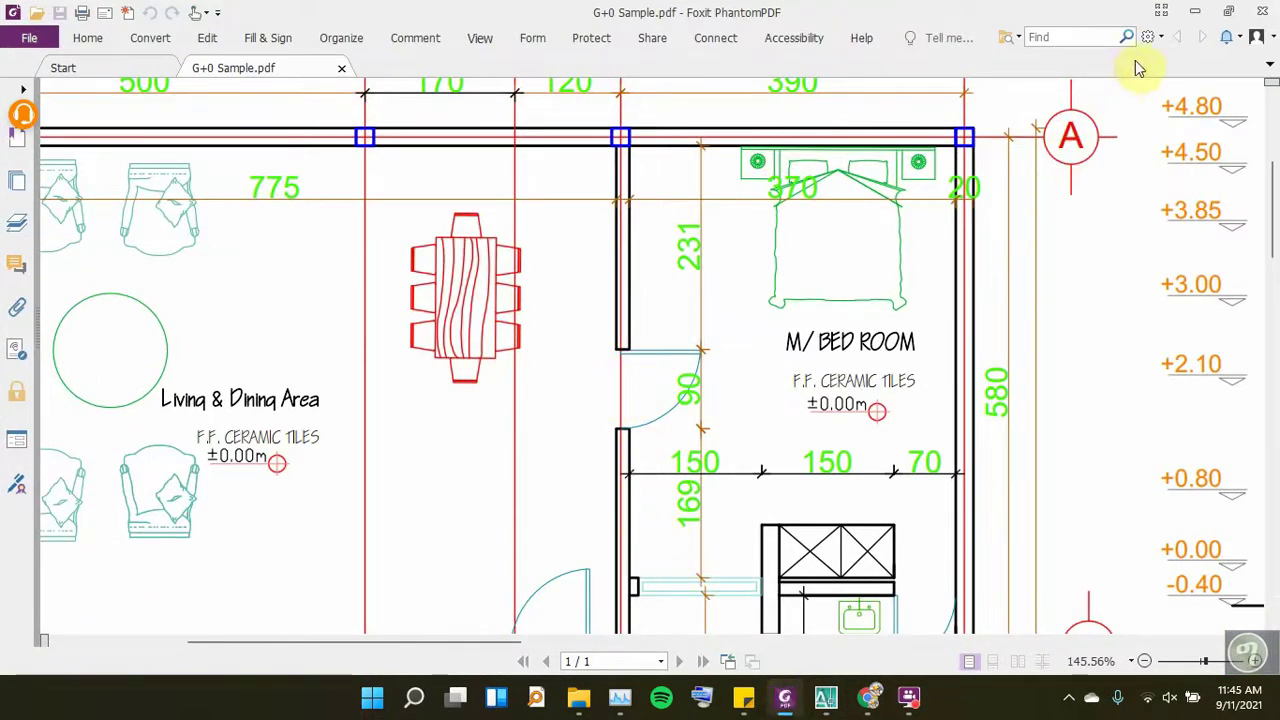
click(1194, 12)
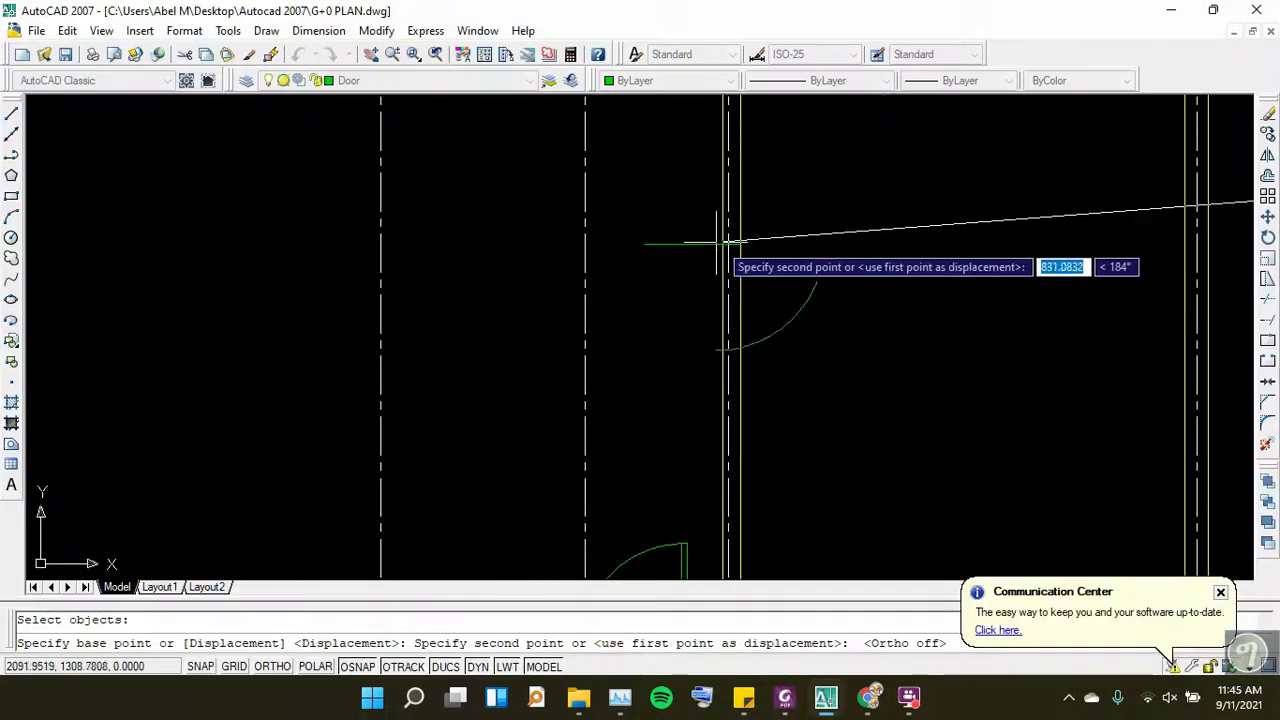
scroll(700, 220, up, 2)
scroll(710, 213, up, 2)
click(682, 205)
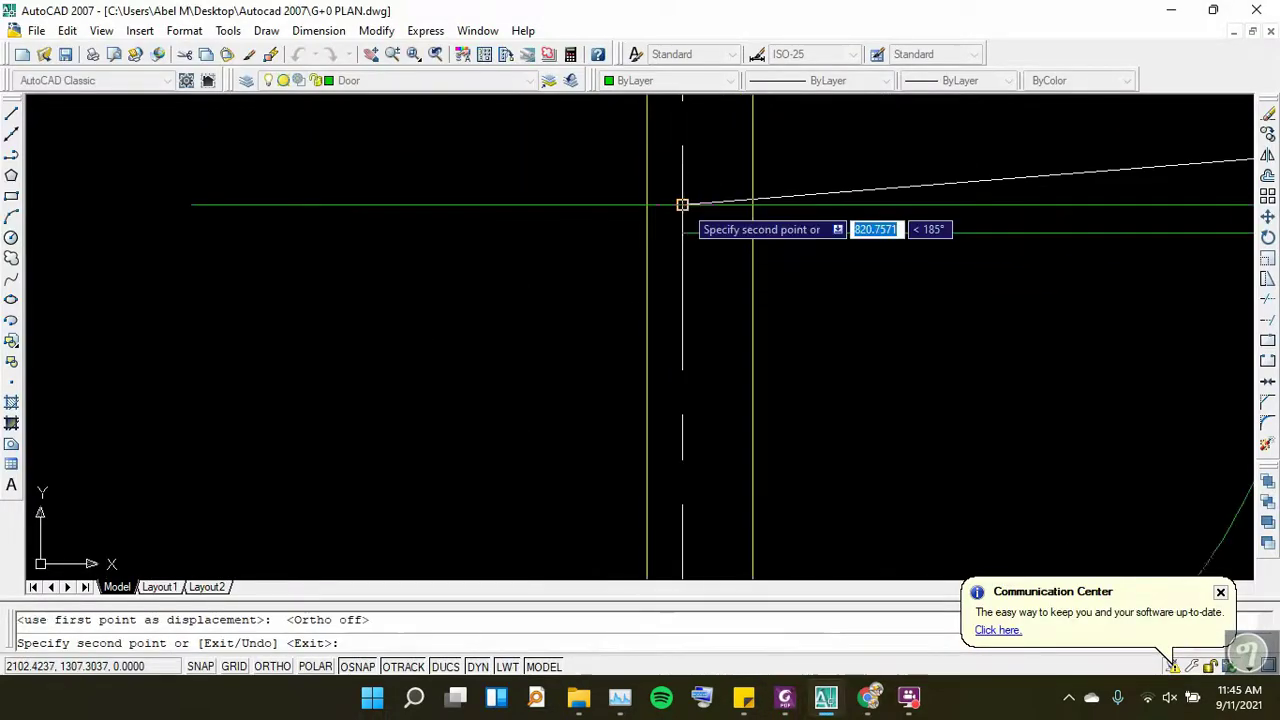
scroll(682, 205, down, 2)
key(Escape)
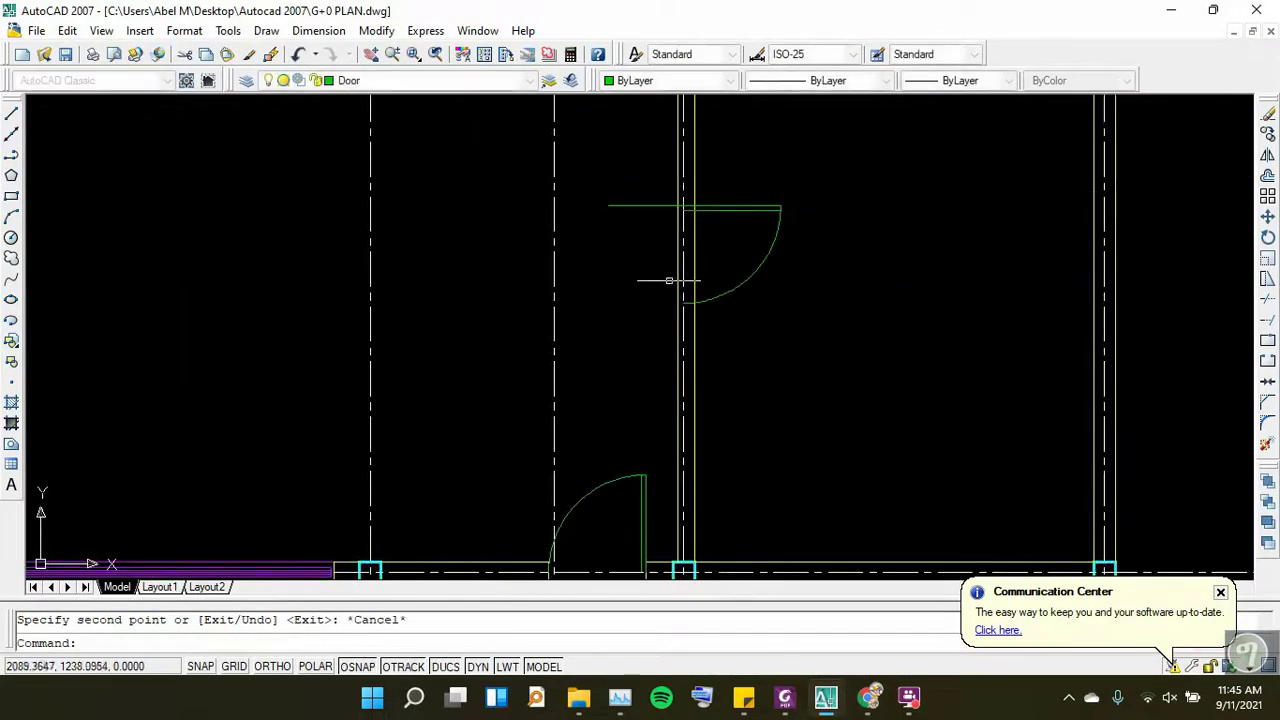
click(646, 192)
click(630, 235)
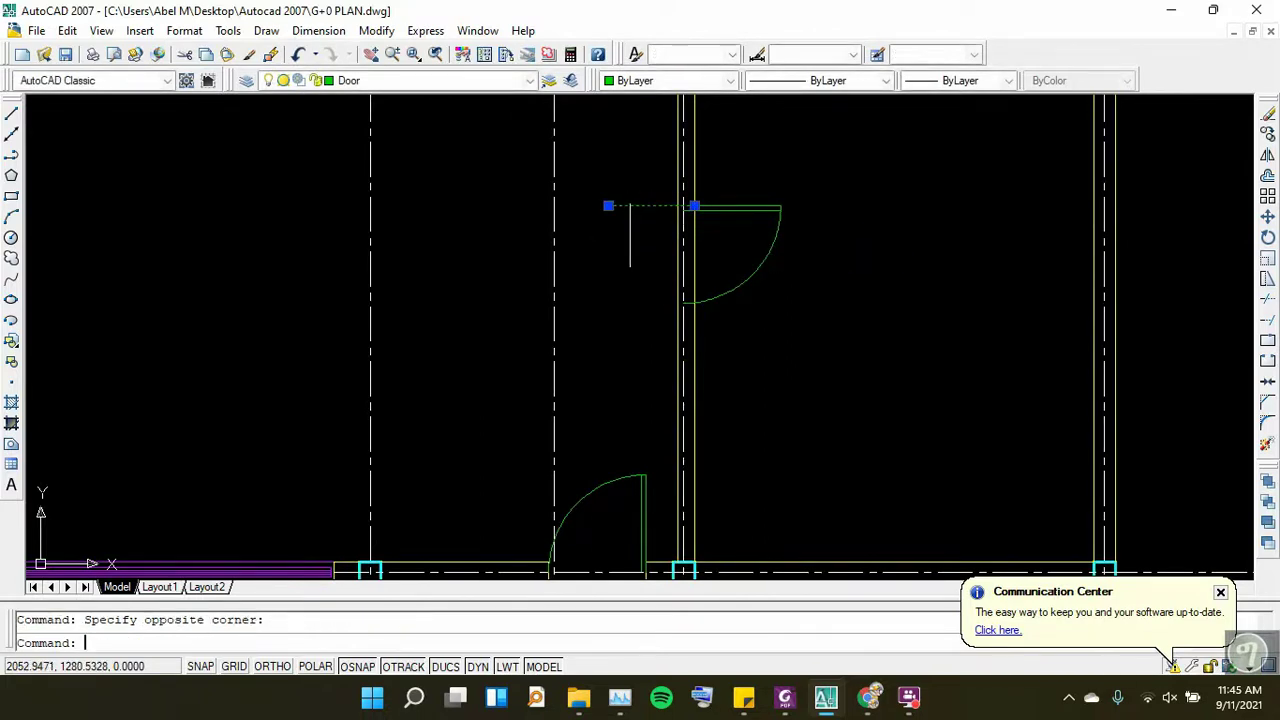
Delete the stray short line, dismiss the update balloon, and abandon a trim attempt
key(Delete)
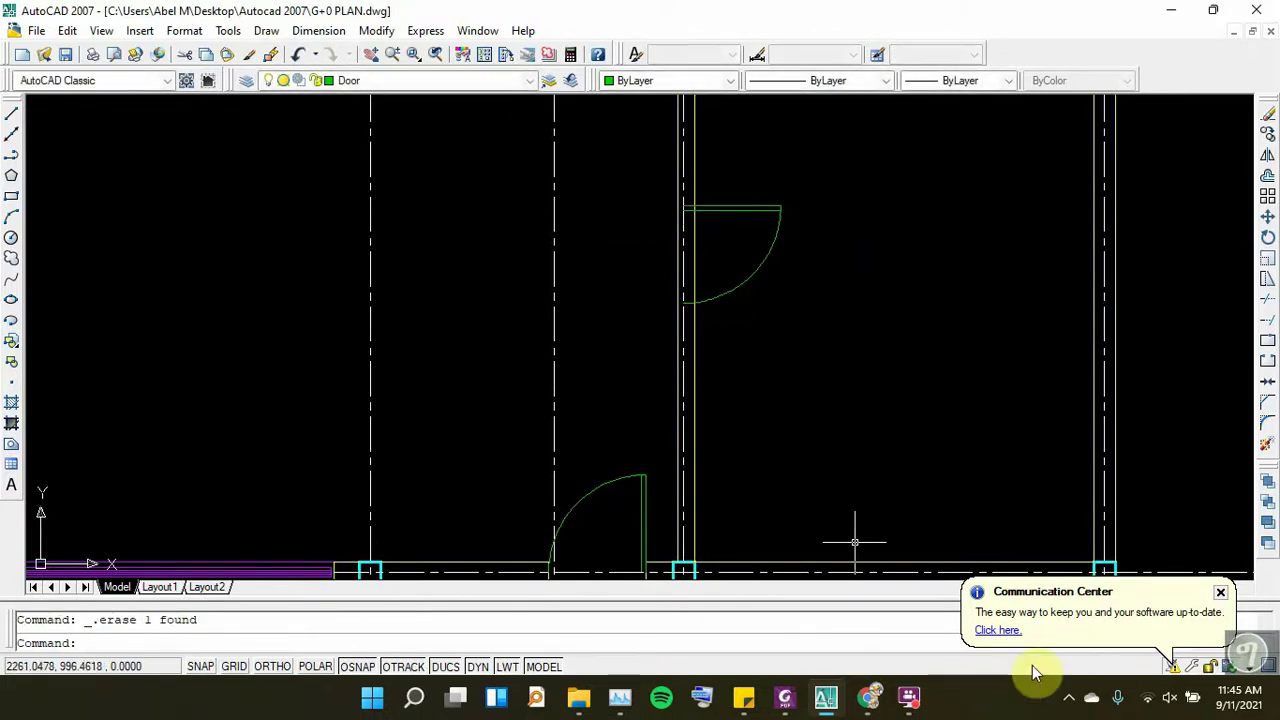
click(1220, 592)
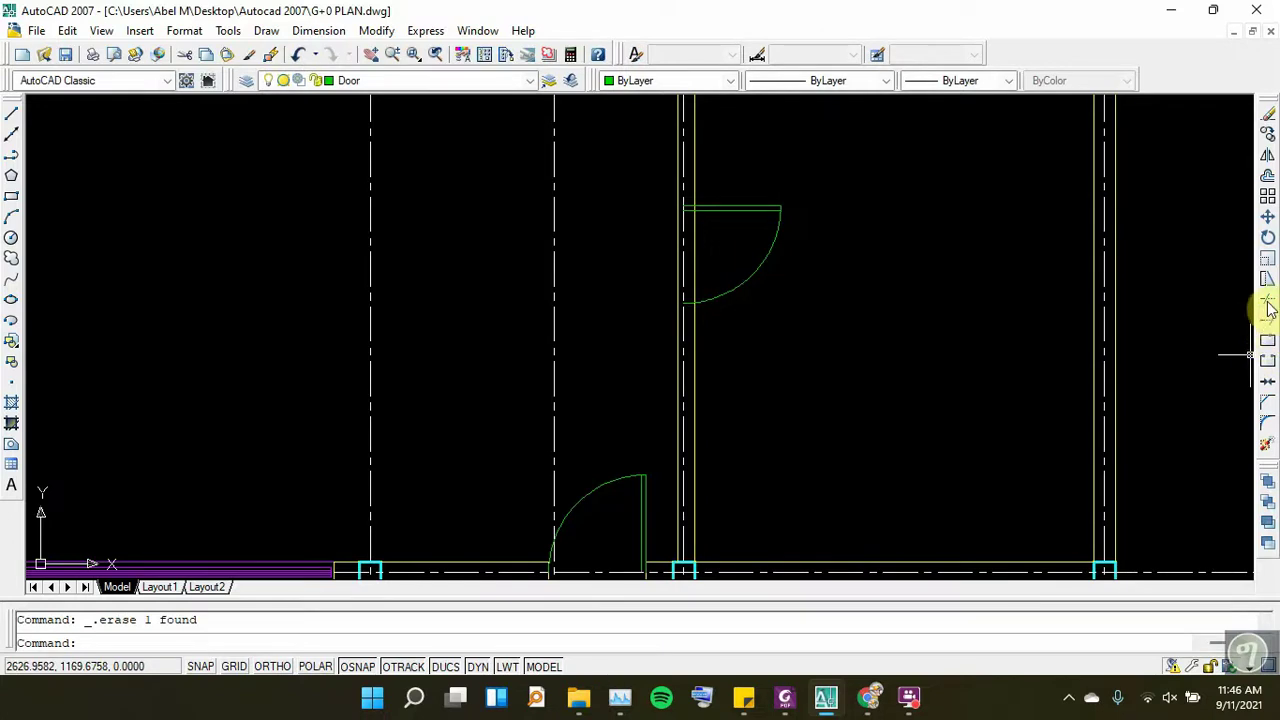
click(1267, 304)
key(Return)
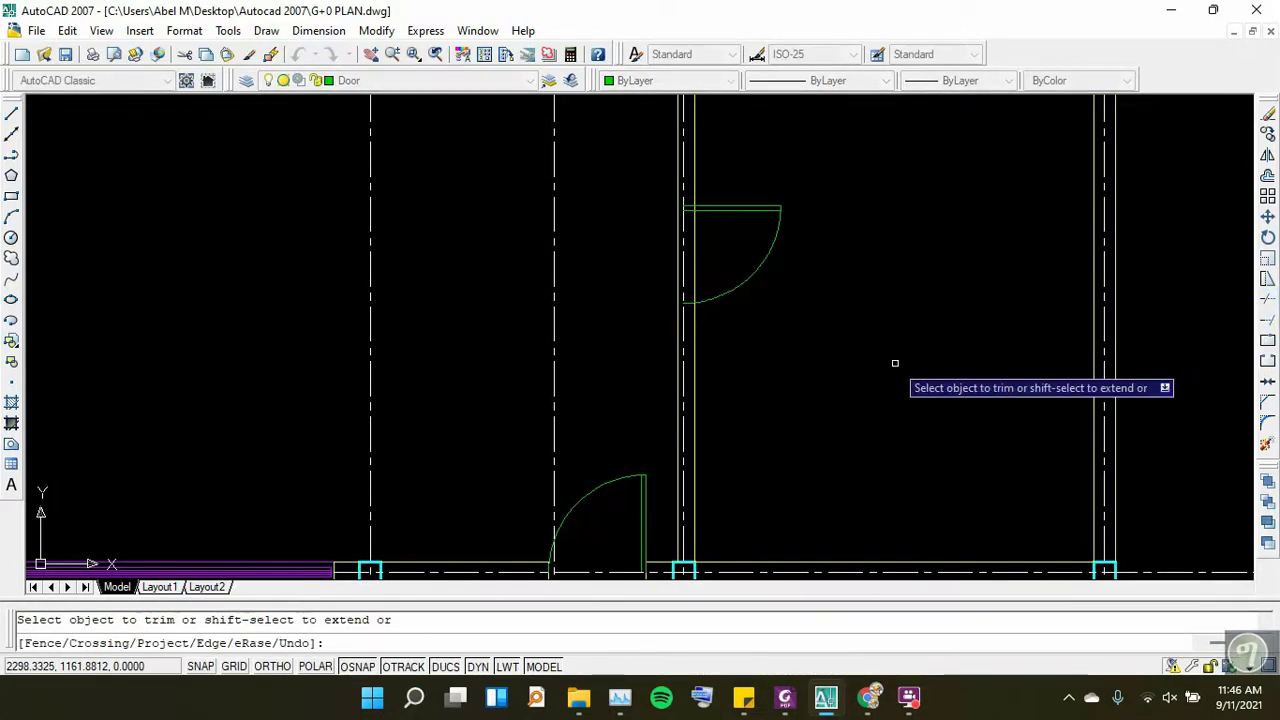
scroll(676, 250, up, 2)
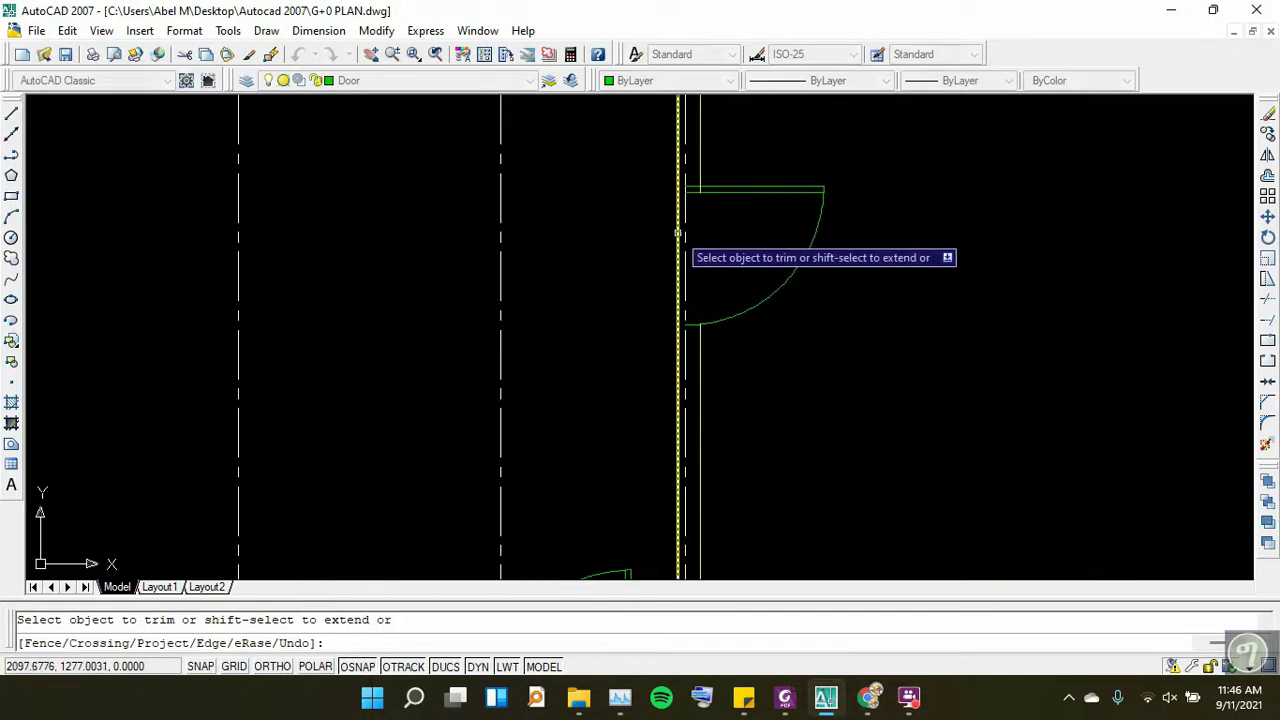
scroll(677, 233, up, 2)
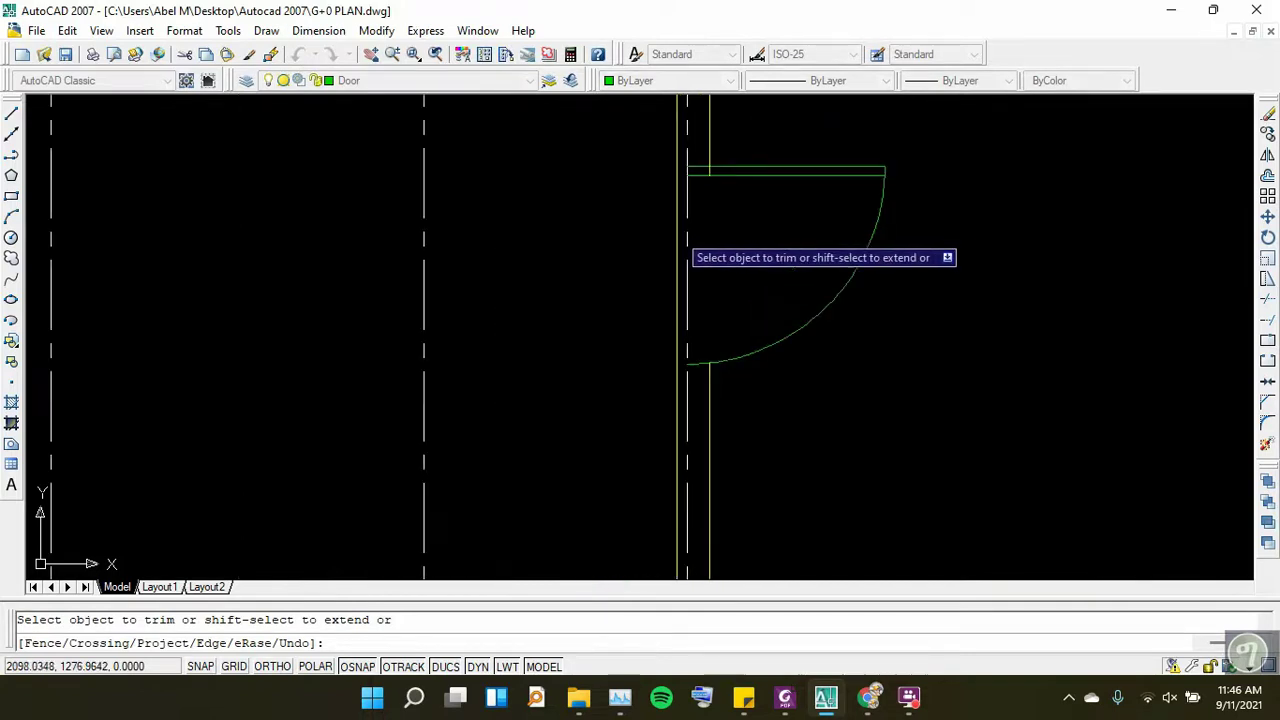
scroll(677, 233, up, 2)
scroll(677, 233, down, 1)
key(Escape)
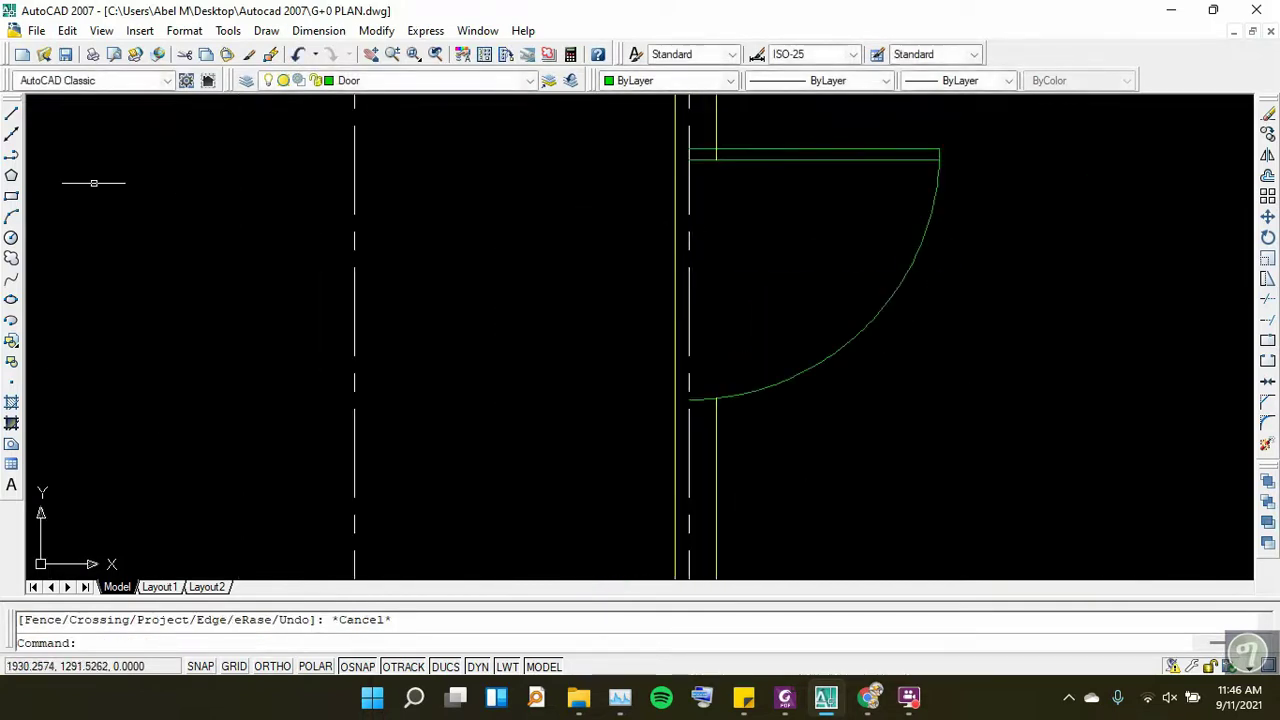
Draw a horizontal helper line from the door jamb corner and copy it down to the arc's end
click(12, 118)
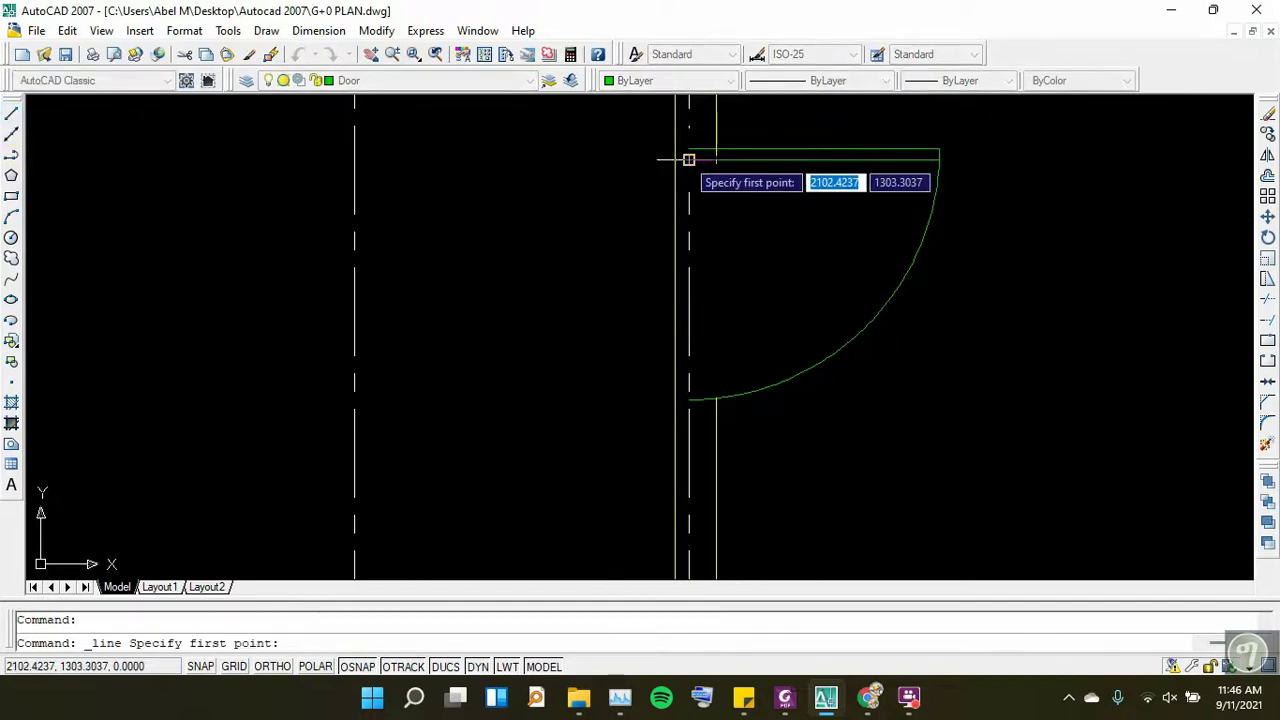
click(689, 160)
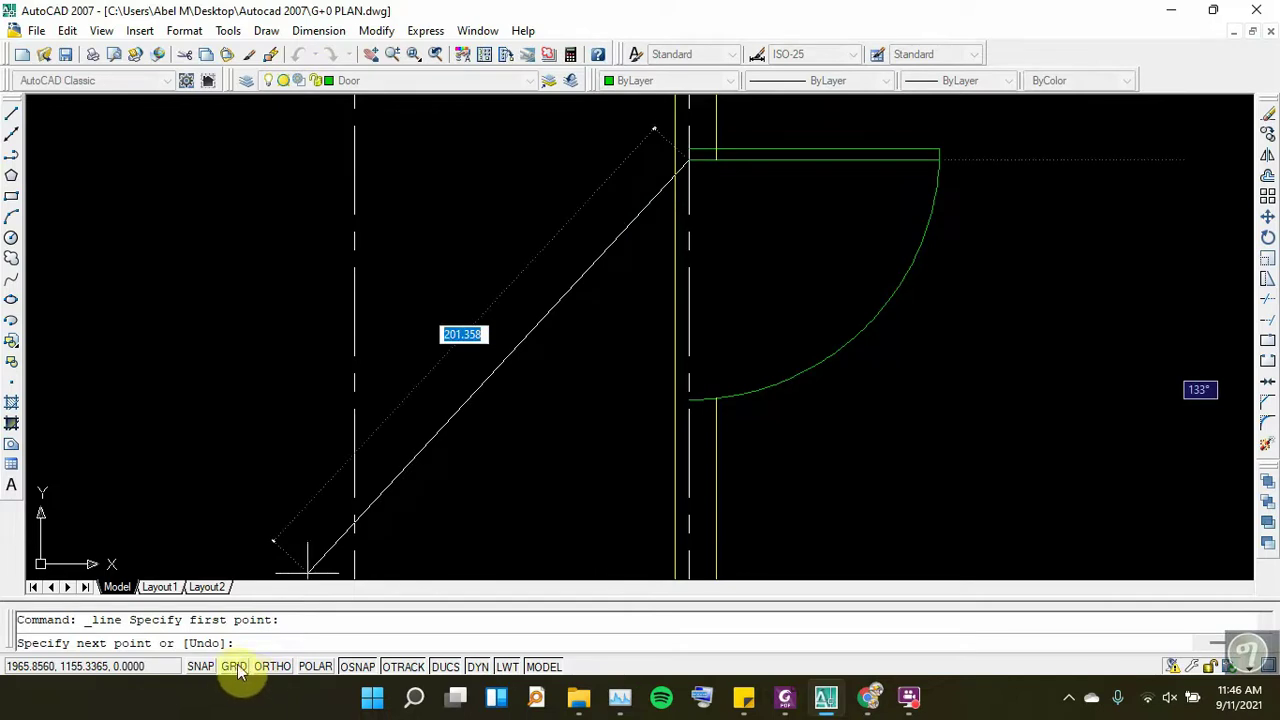
click(270, 666)
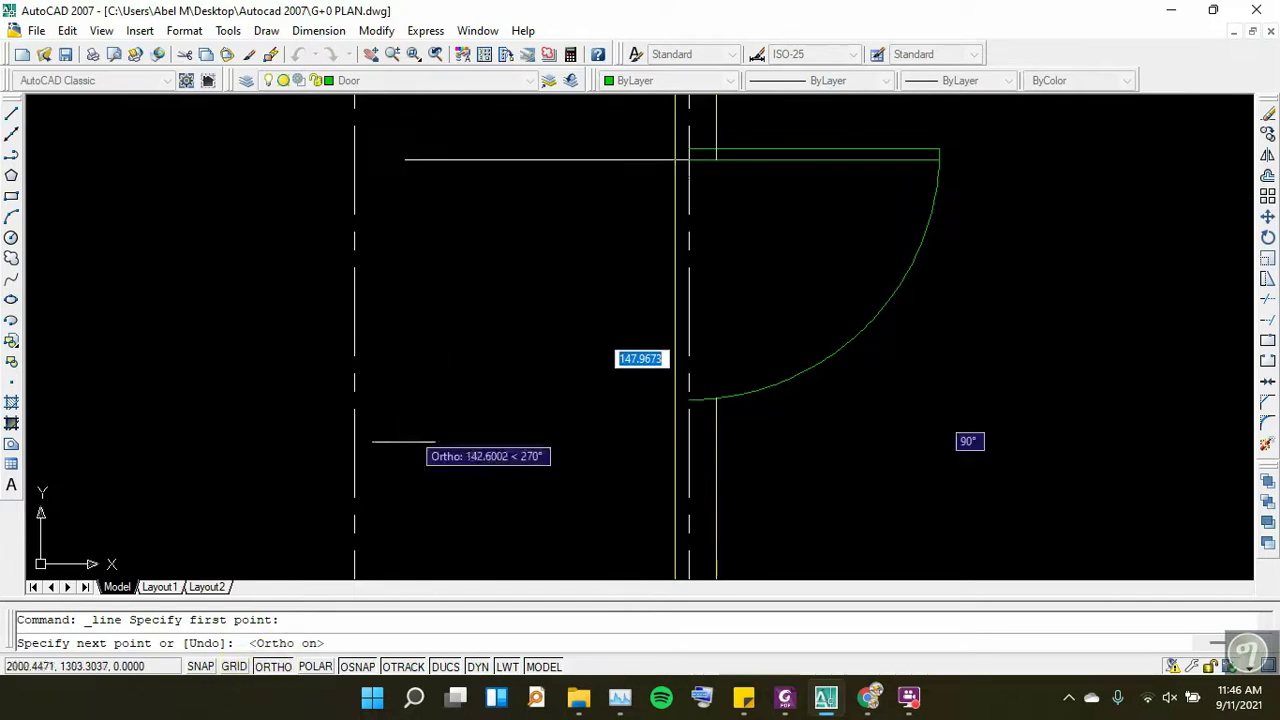
right_click(471, 212)
click(506, 221)
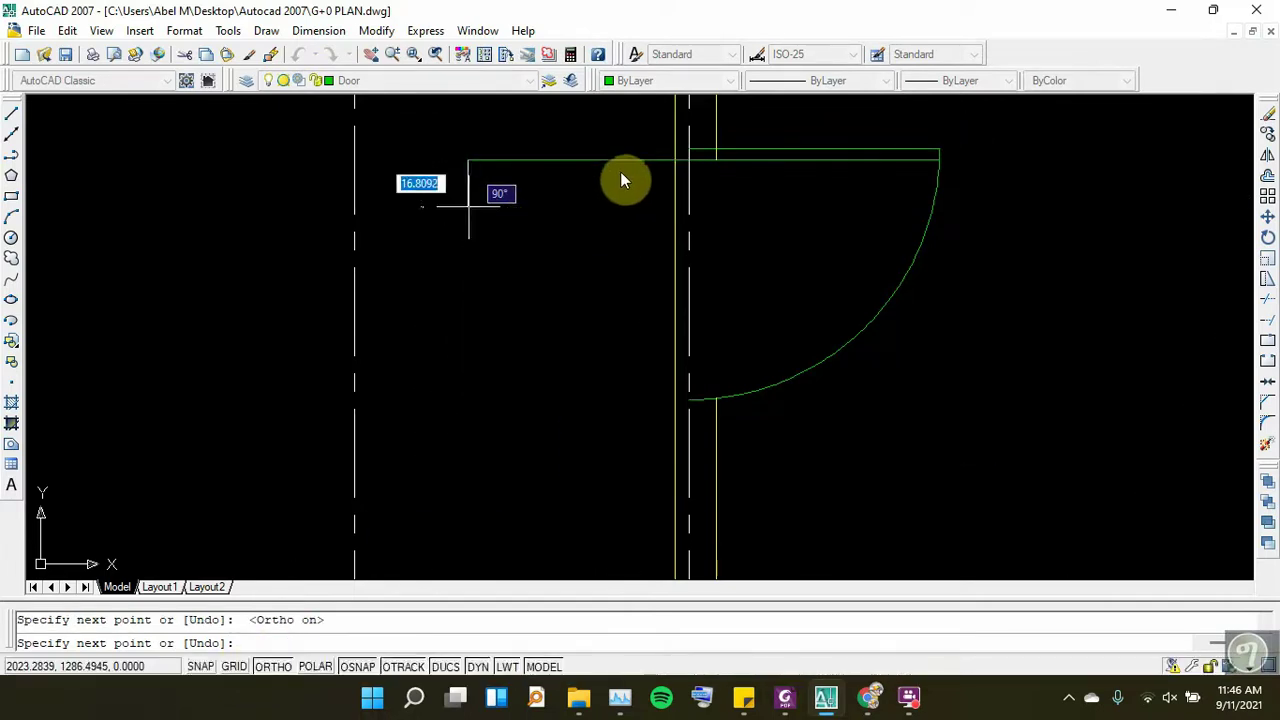
click(1267, 133)
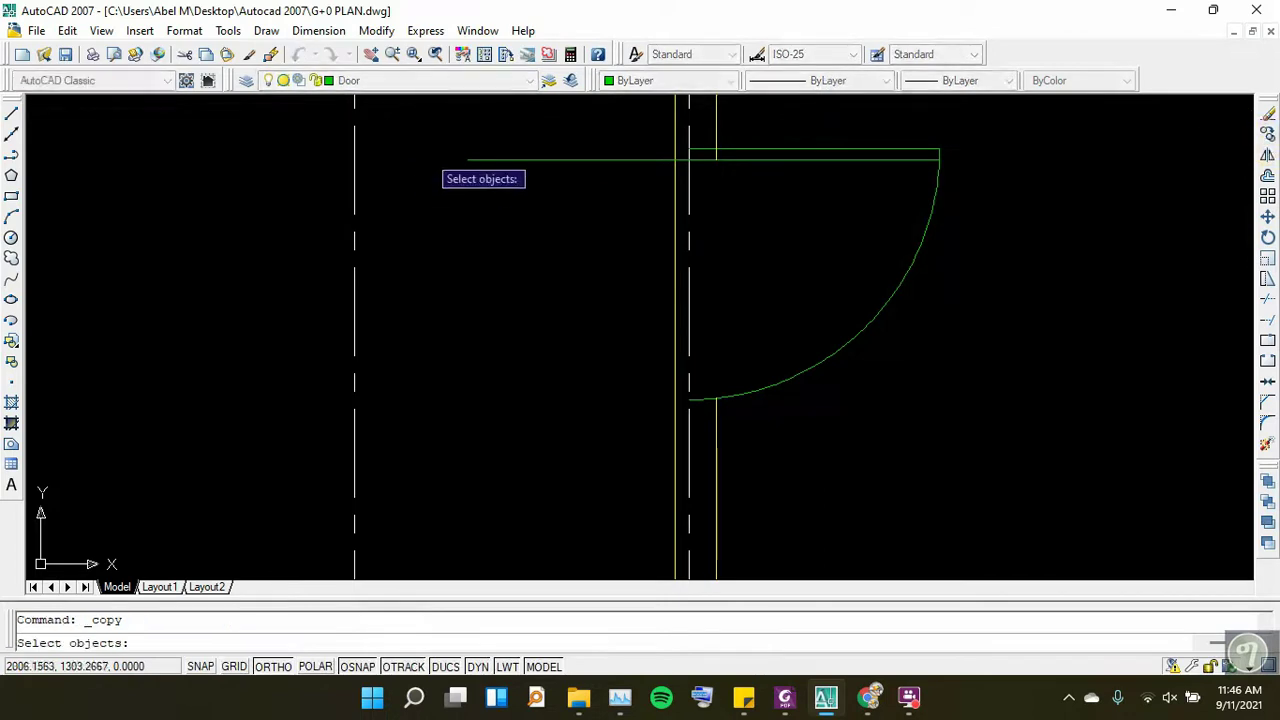
click(506, 194)
key(Return)
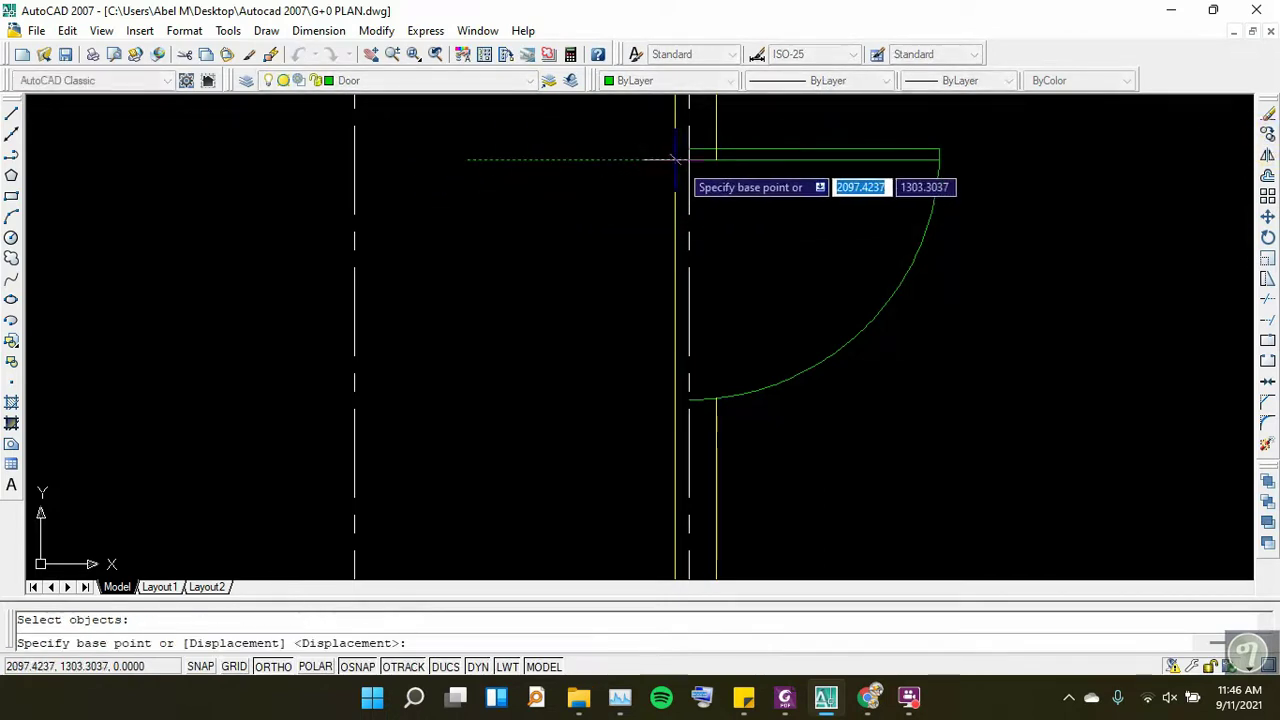
click(689, 159)
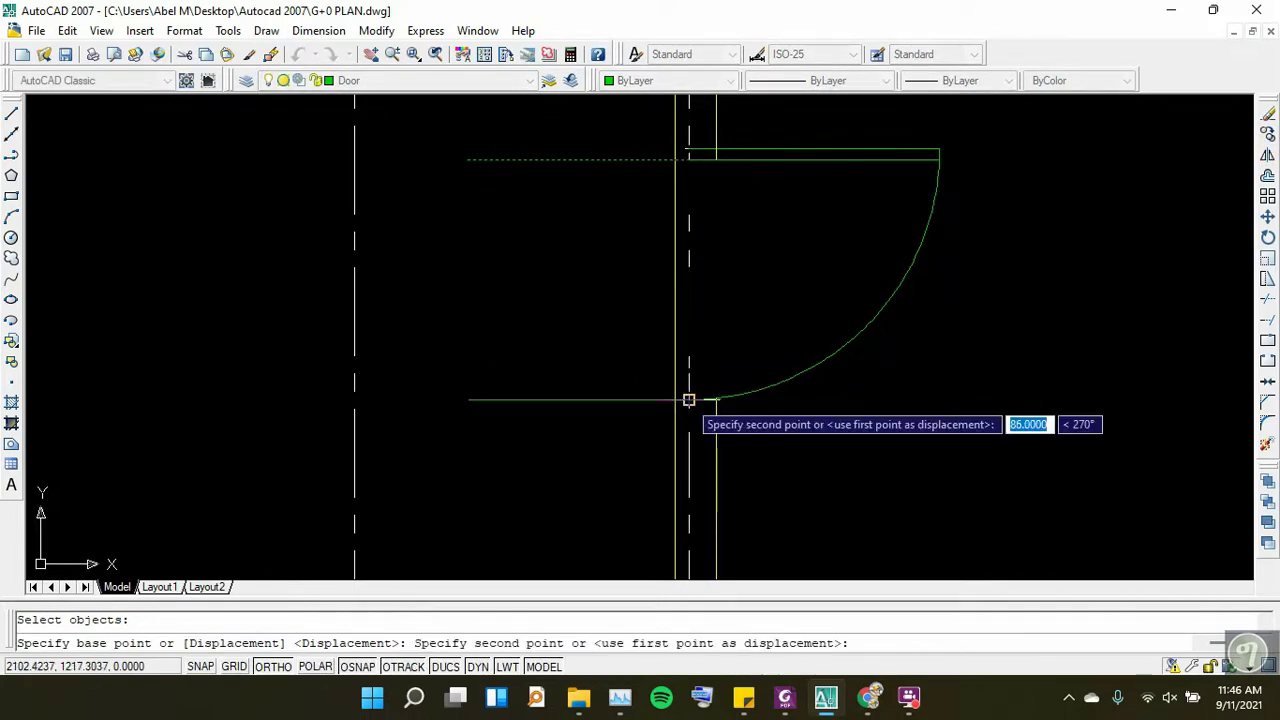
click(689, 400)
key(Escape)
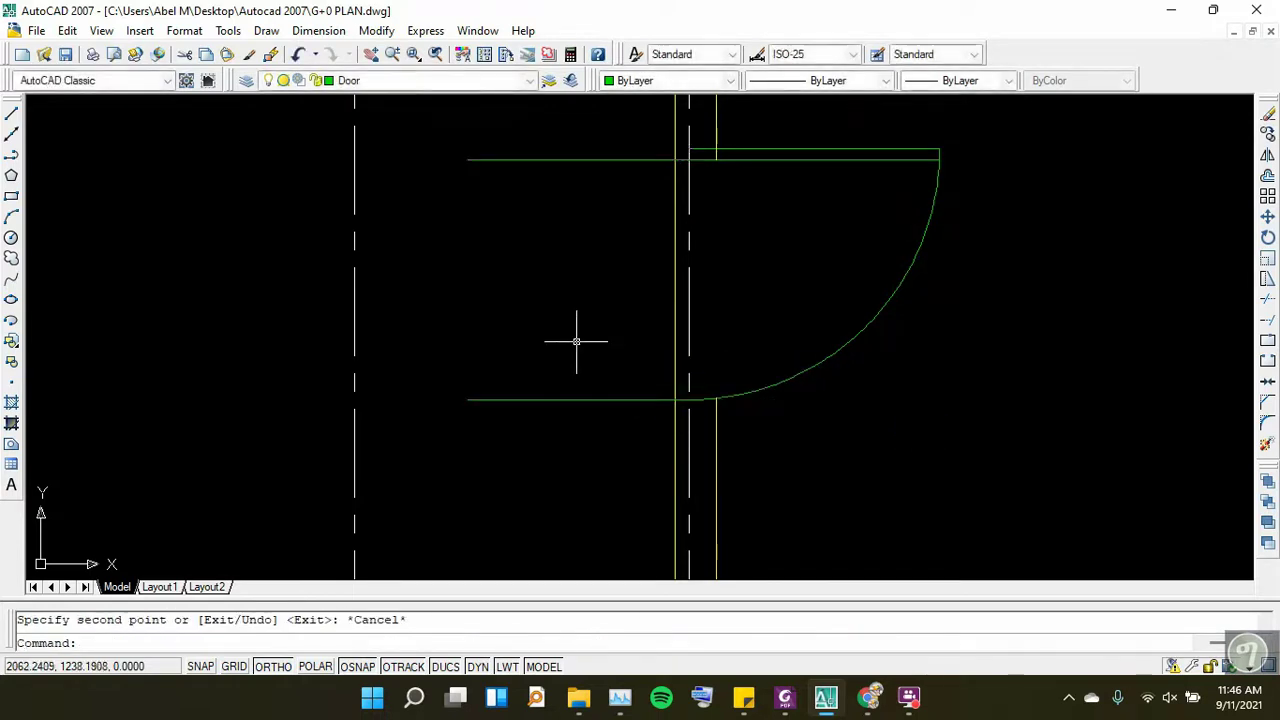
Erase both horizontal helper lines across the grid 3 wall
text(tr)
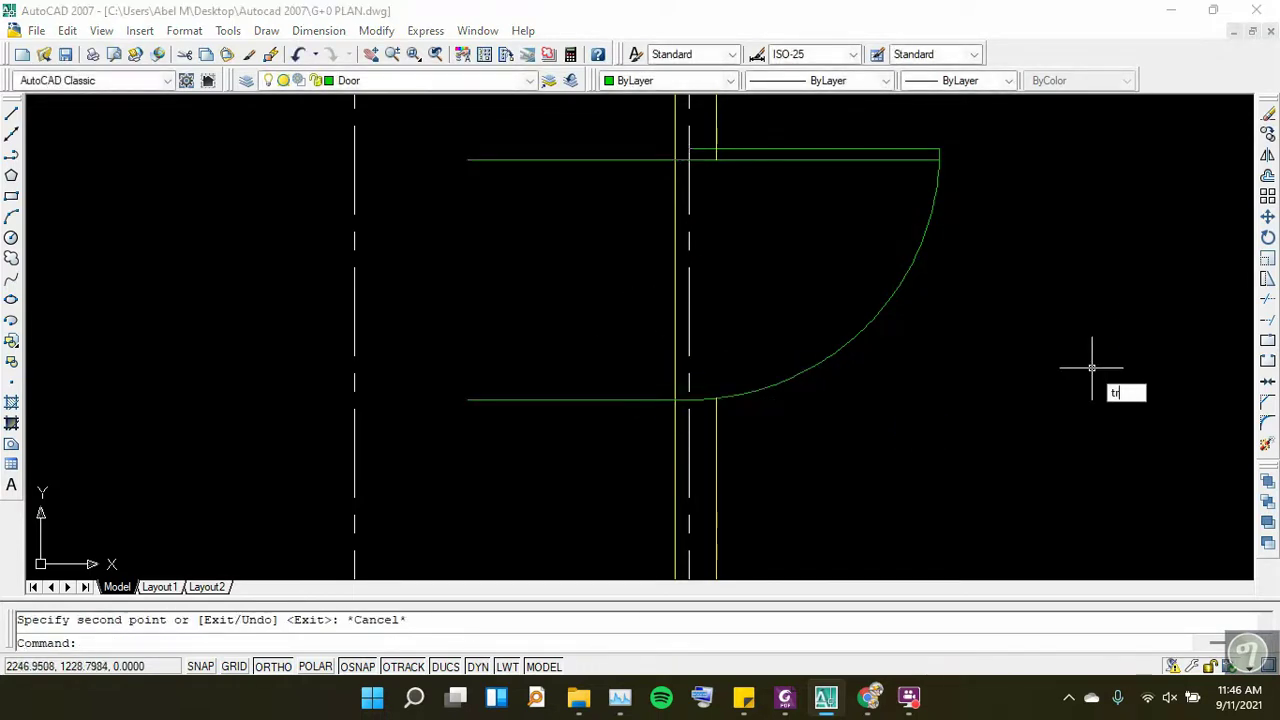
key(Return)
key(Return)
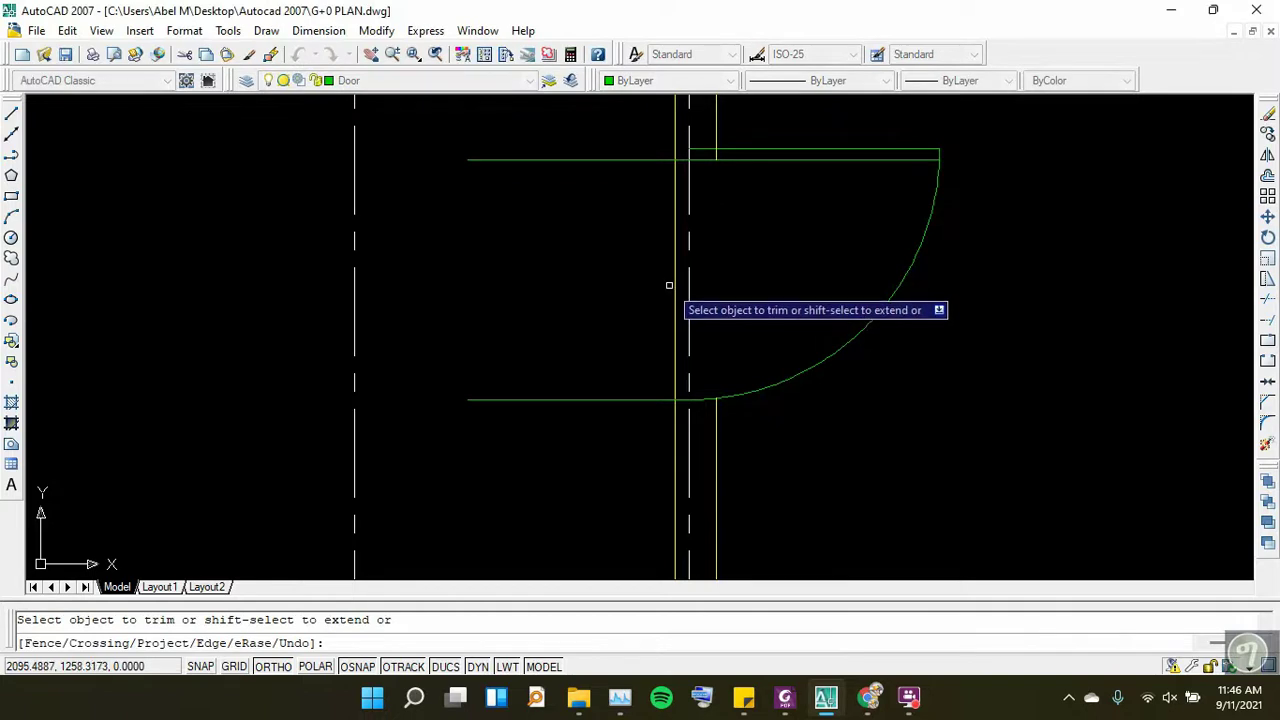
key(Escape)
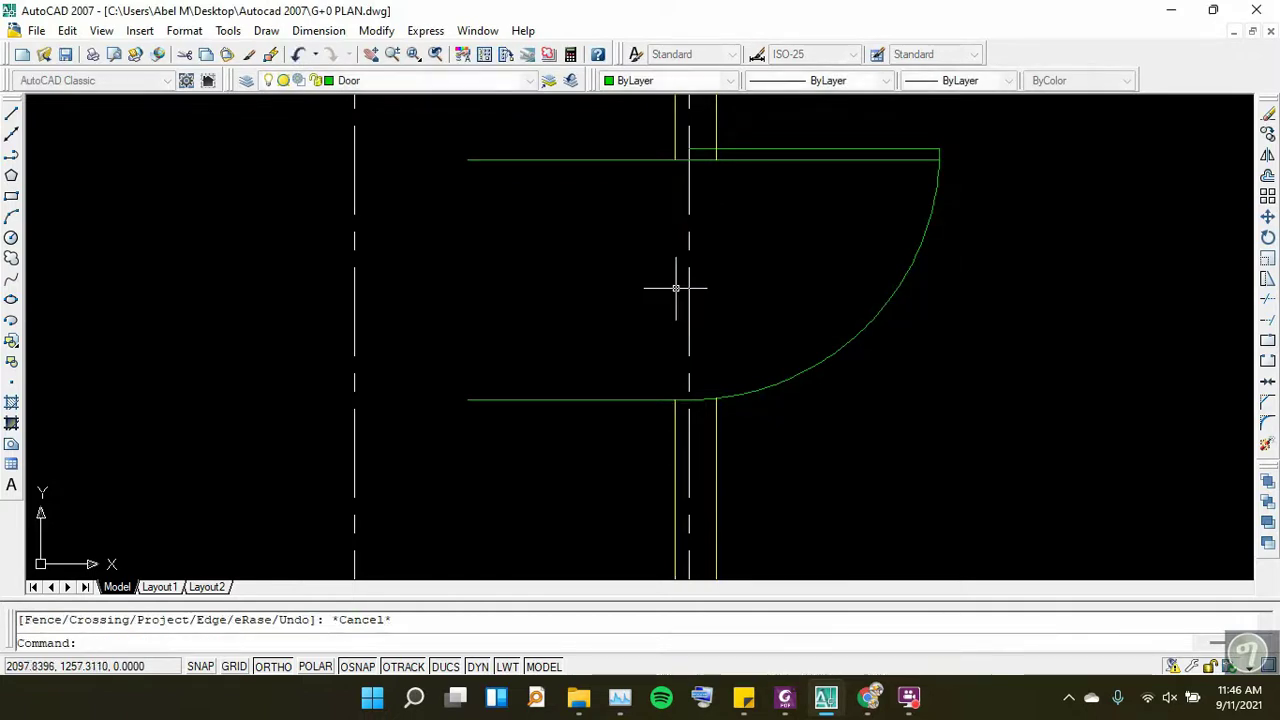
click(578, 146)
click(521, 493)
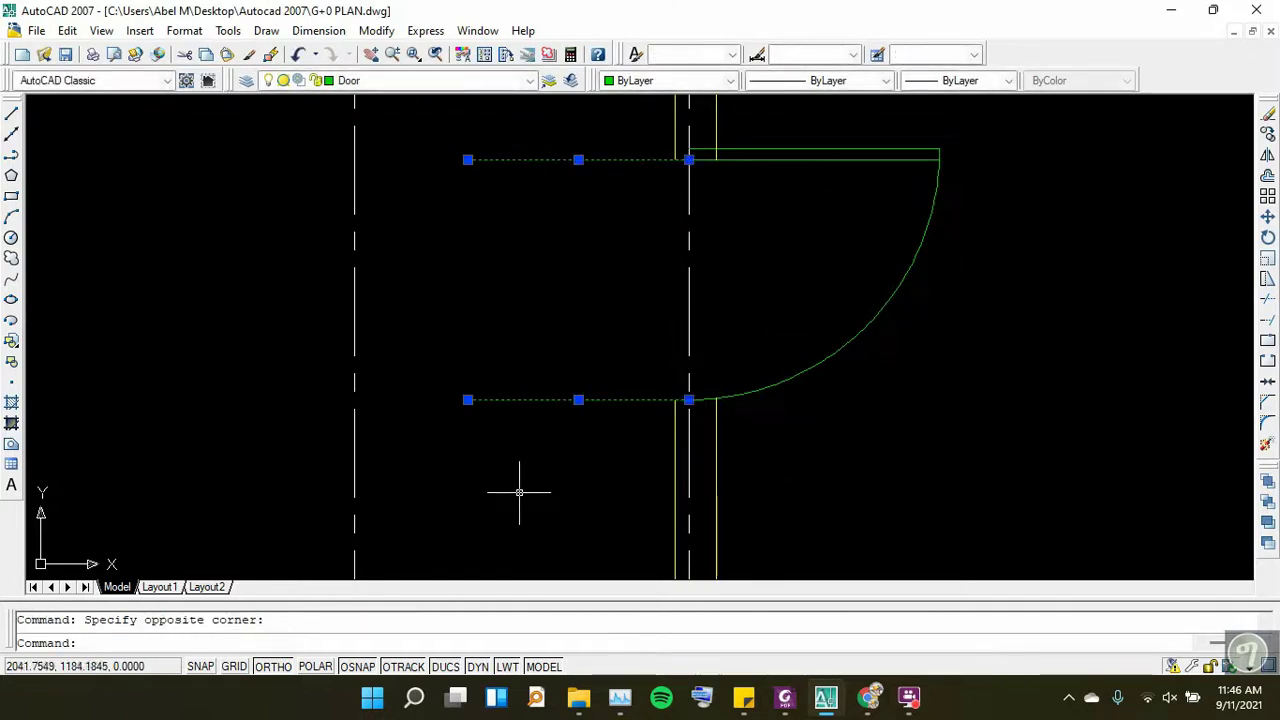
key(Delete)
Trim away the short wall segment between the door lines at the jamb
scroll(709, 150, up, 1)
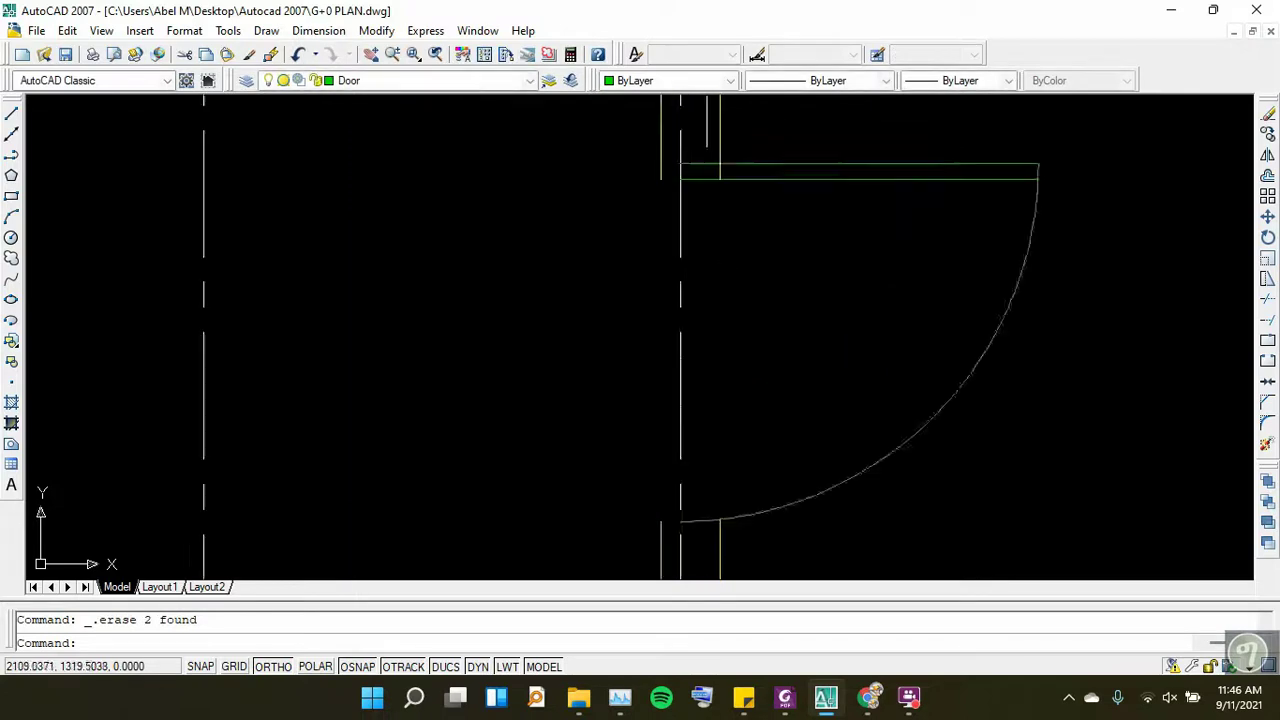
scroll(709, 150, up, 4)
text(tr)
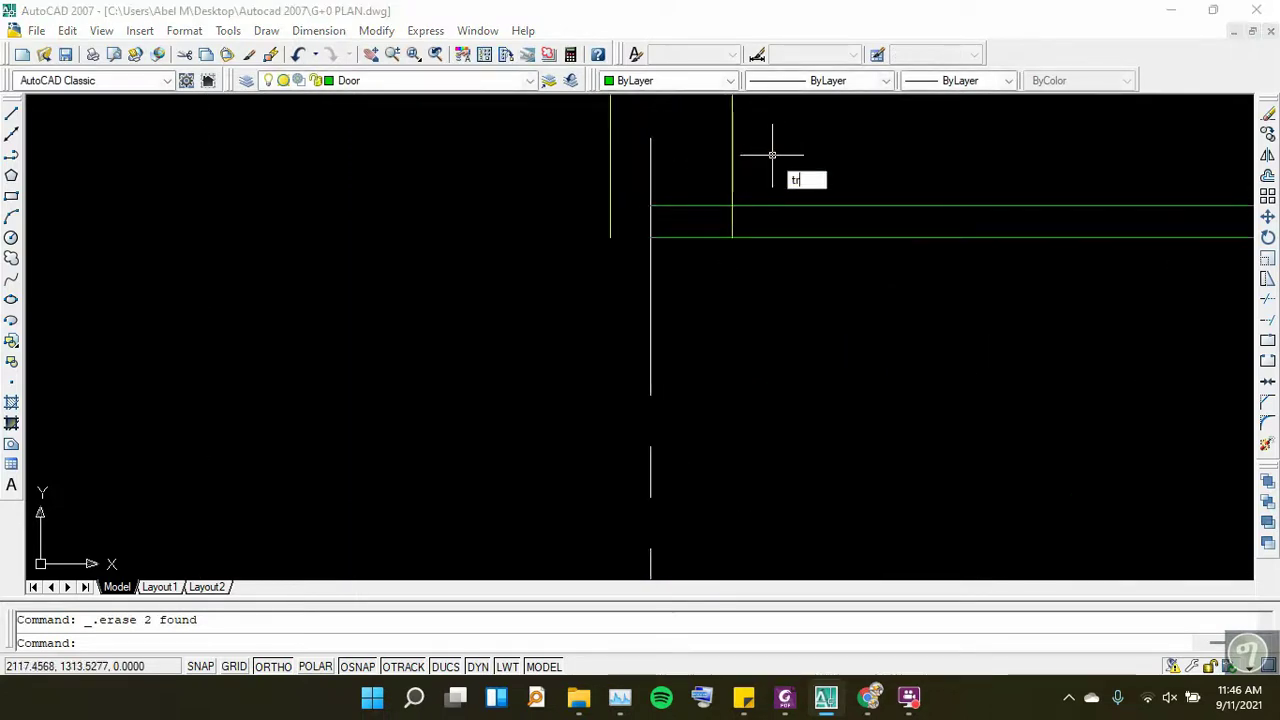
key(Return)
key(Return)
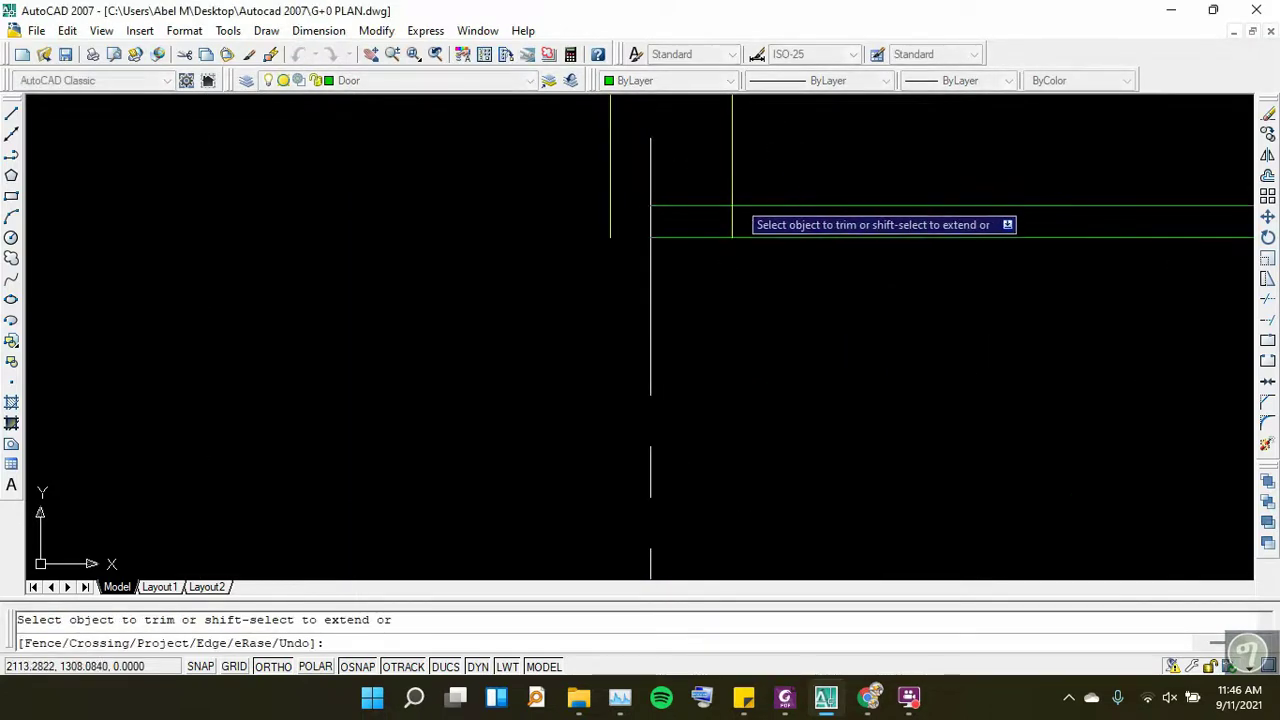
click(730, 219)
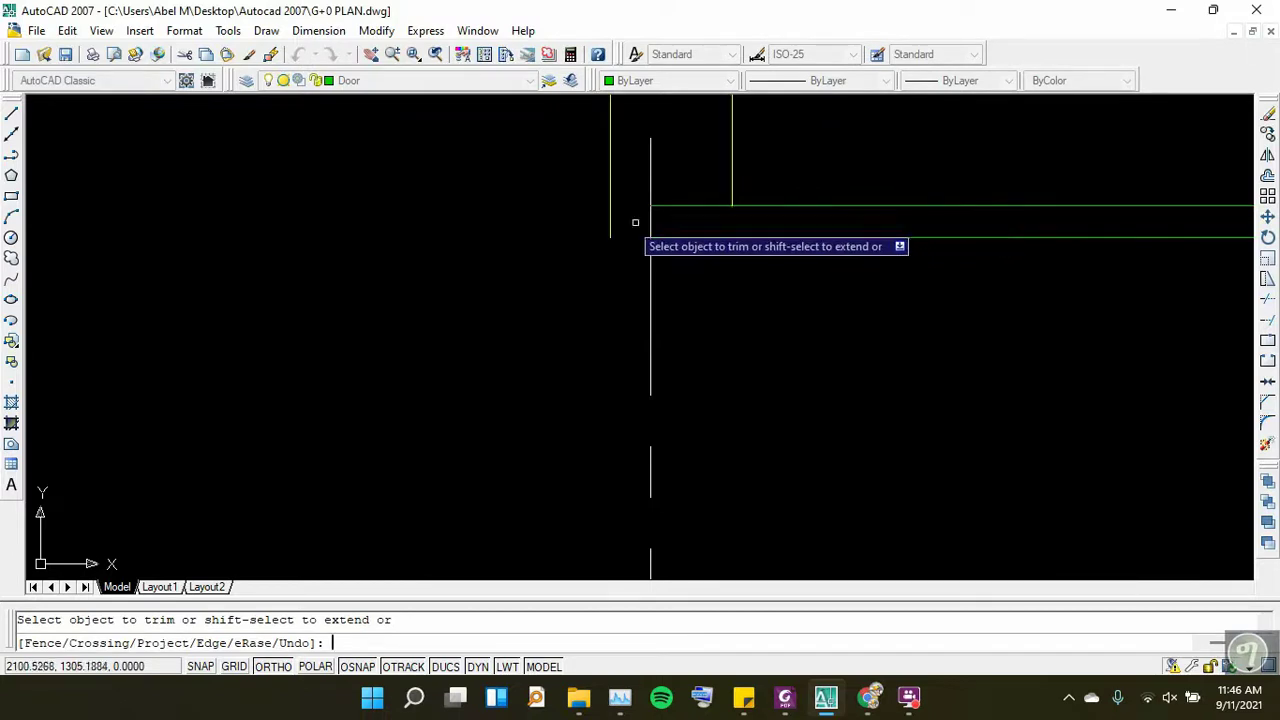
key(Escape)
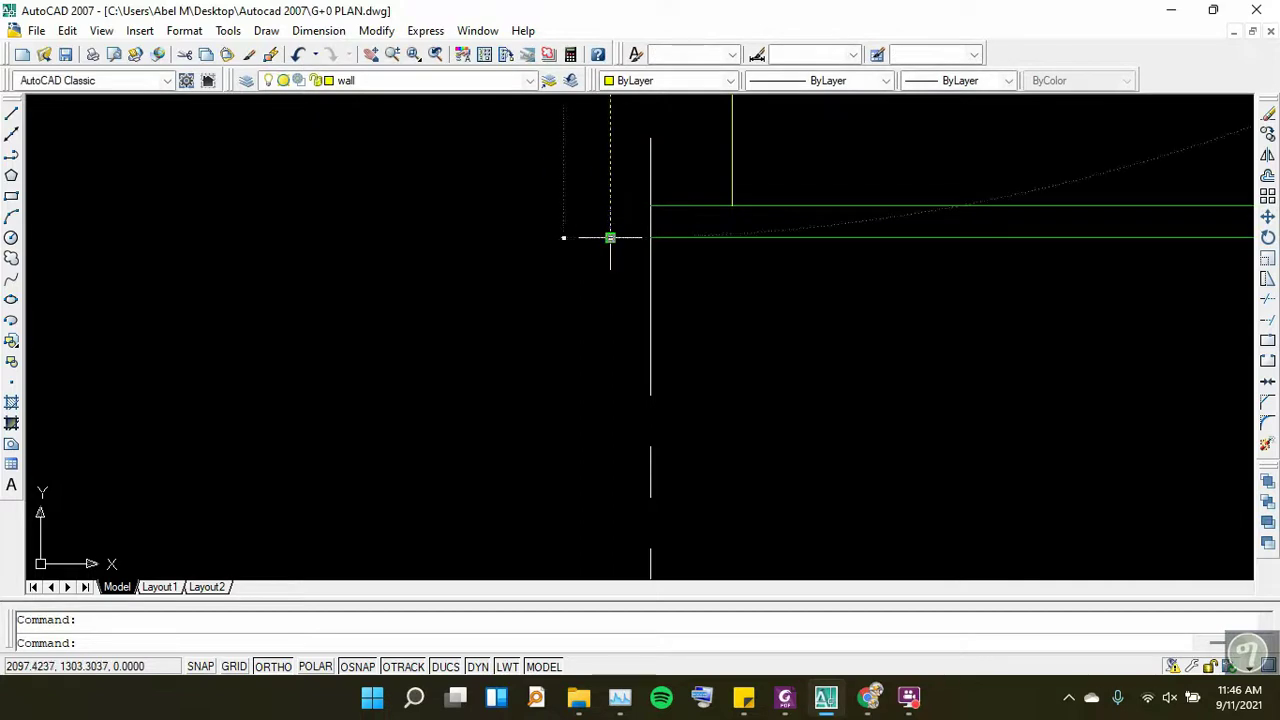
click(610, 237)
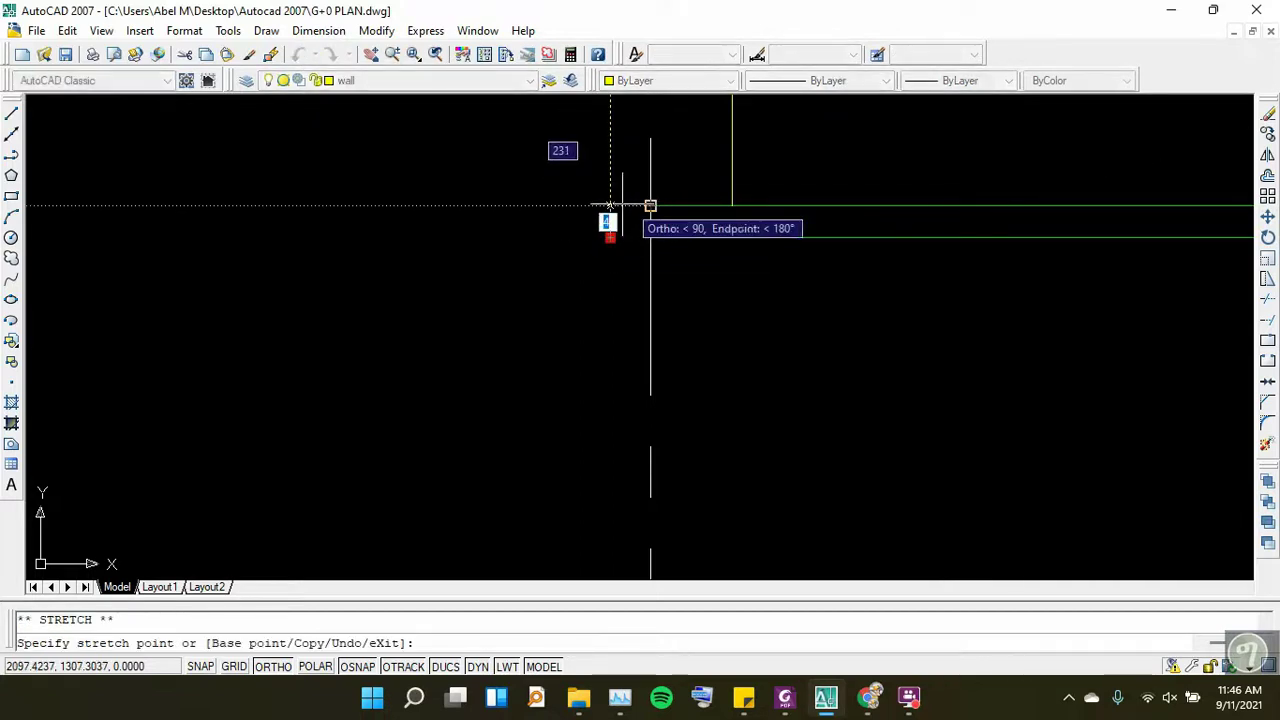
key(Escape)
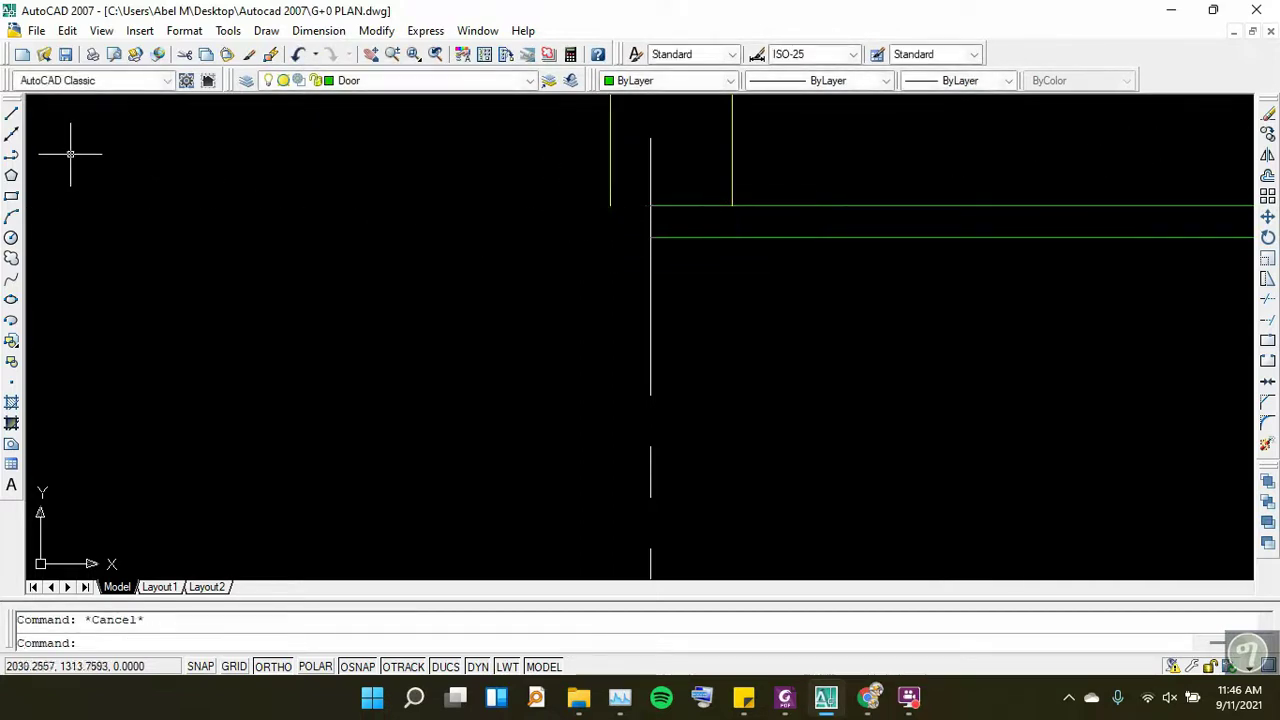
Make wall the current layer and try starting a line at the wall end
click(518, 88)
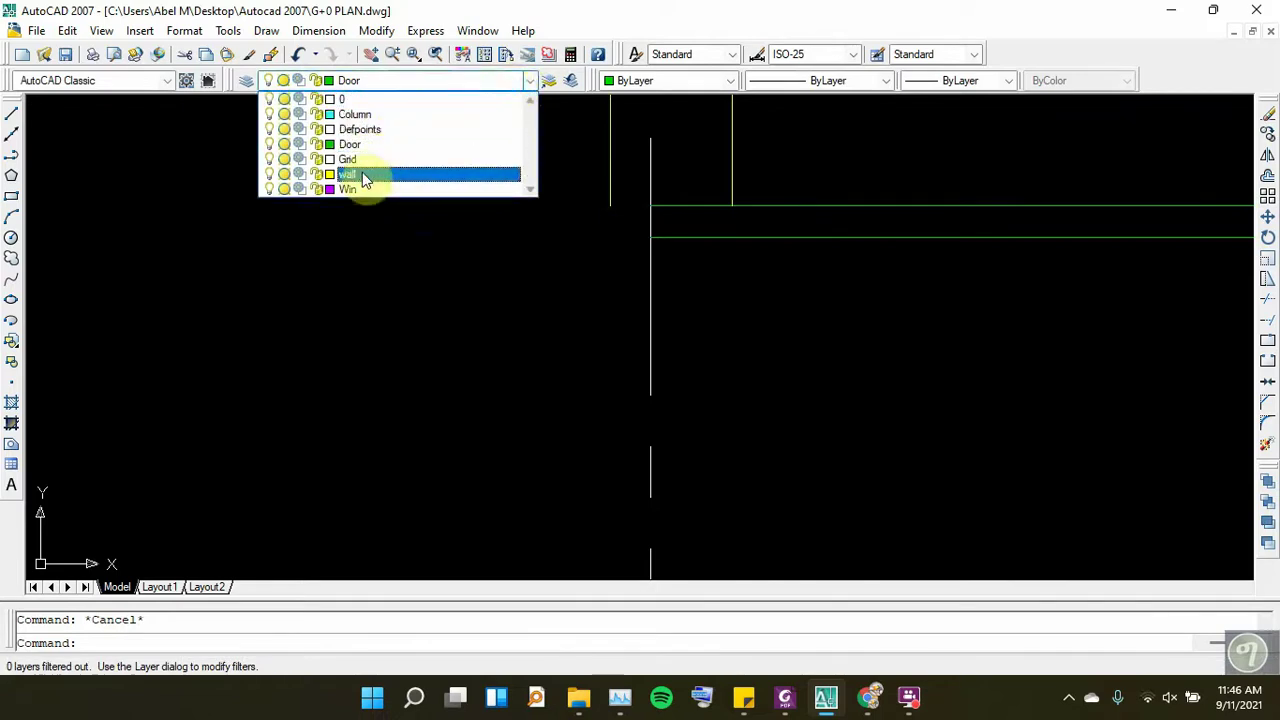
click(153, 163)
click(11, 114)
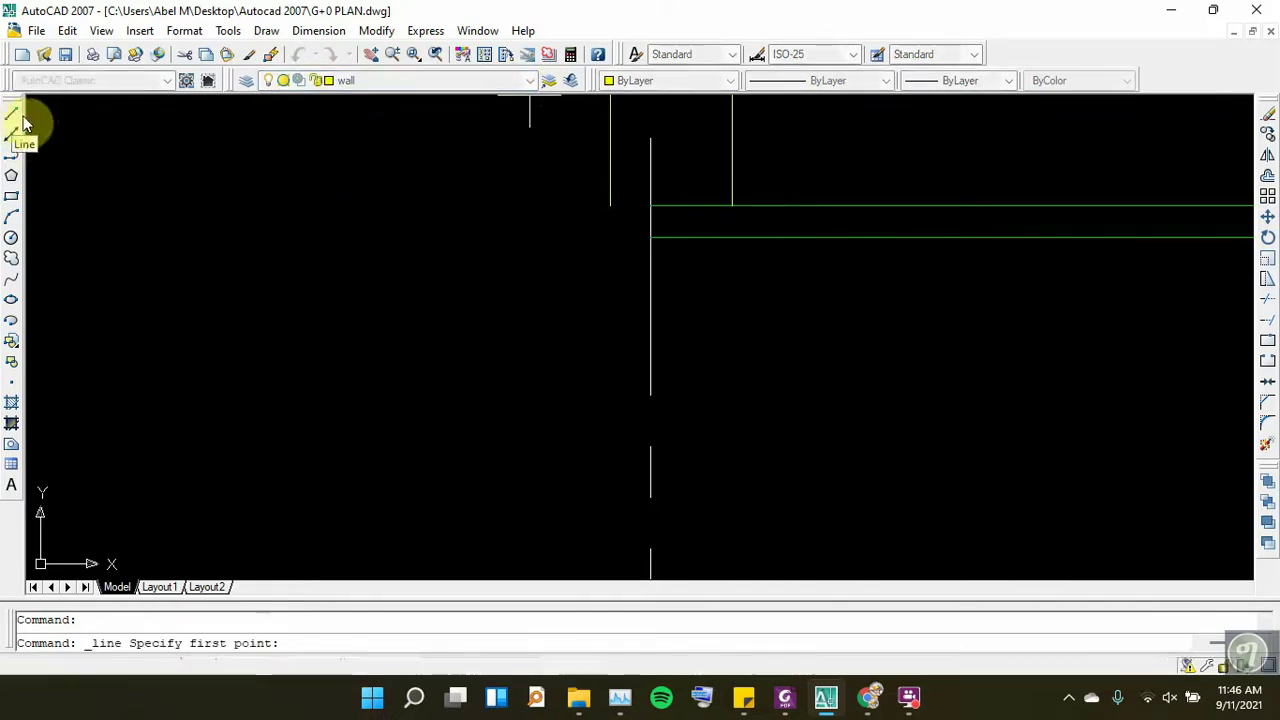
click(610, 206)
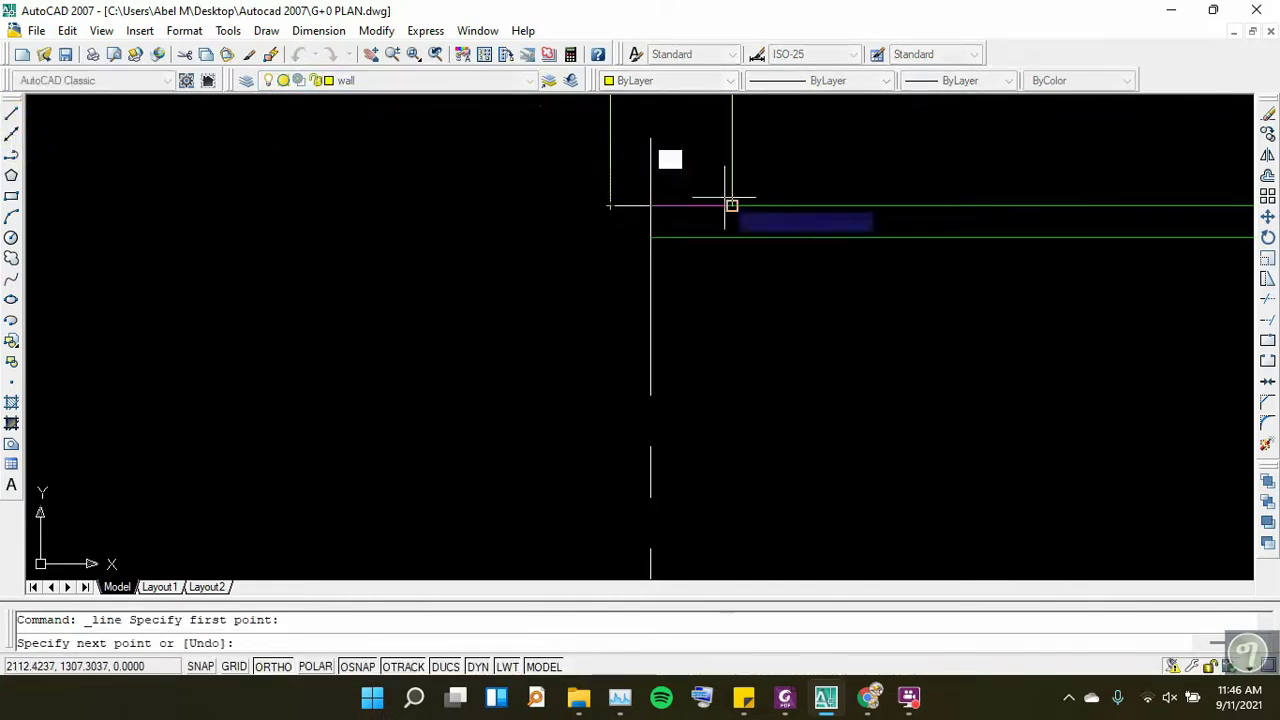
key(Escape)
scroll(652, 165, down, 2)
scroll(650, 200, down, 2)
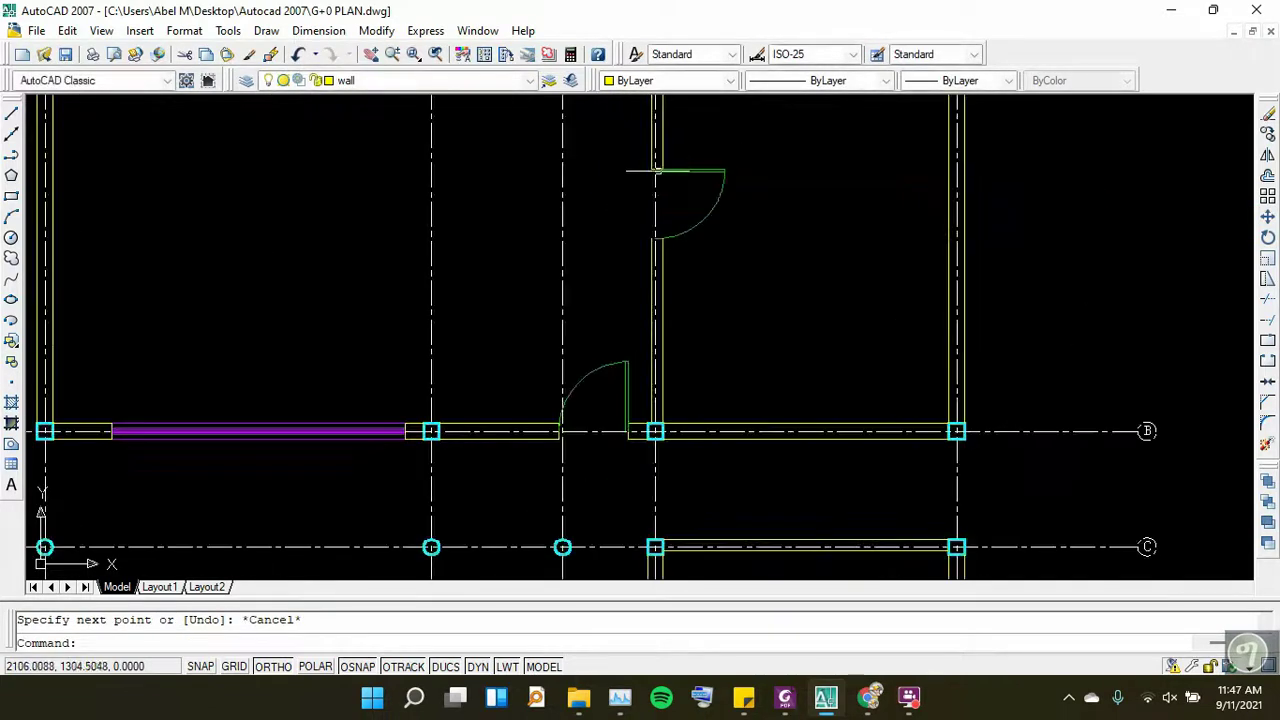
scroll(646, 237, up, 4)
scroll(630, 240, up, 3)
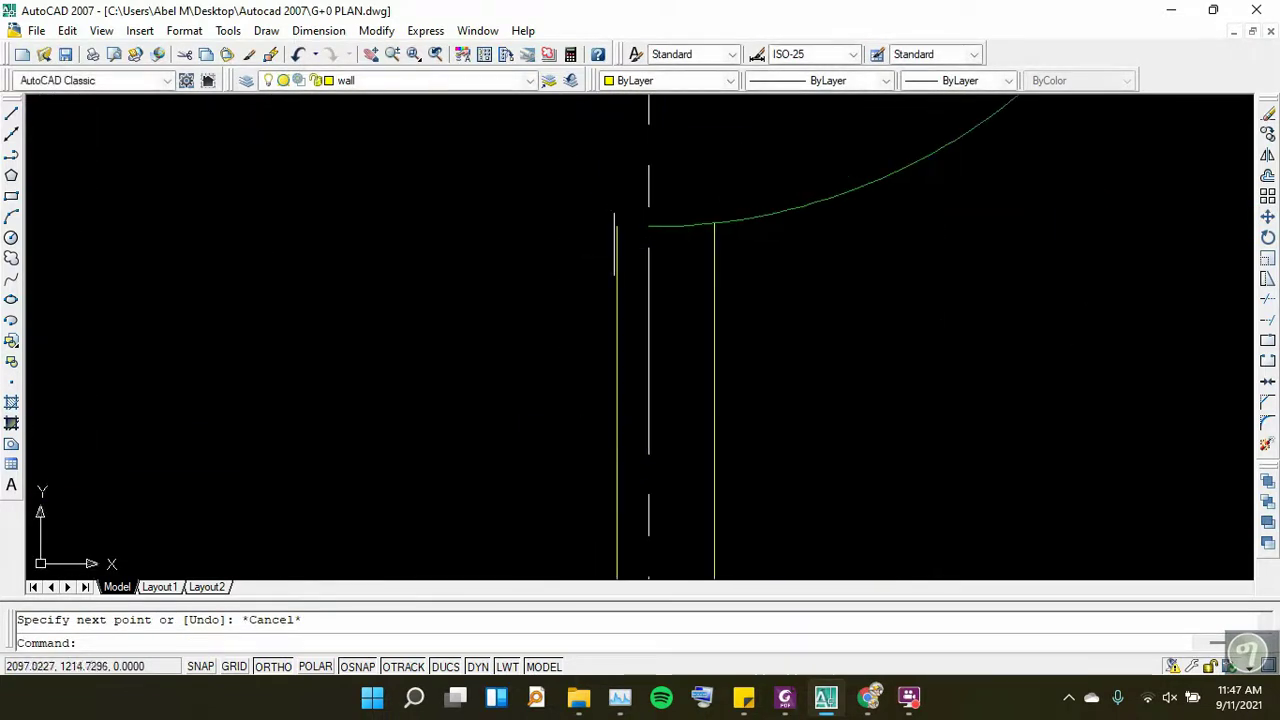
Try drawing a wall line from the wall-arc junction to the wall top, then undo it
click(13, 117)
click(714, 222)
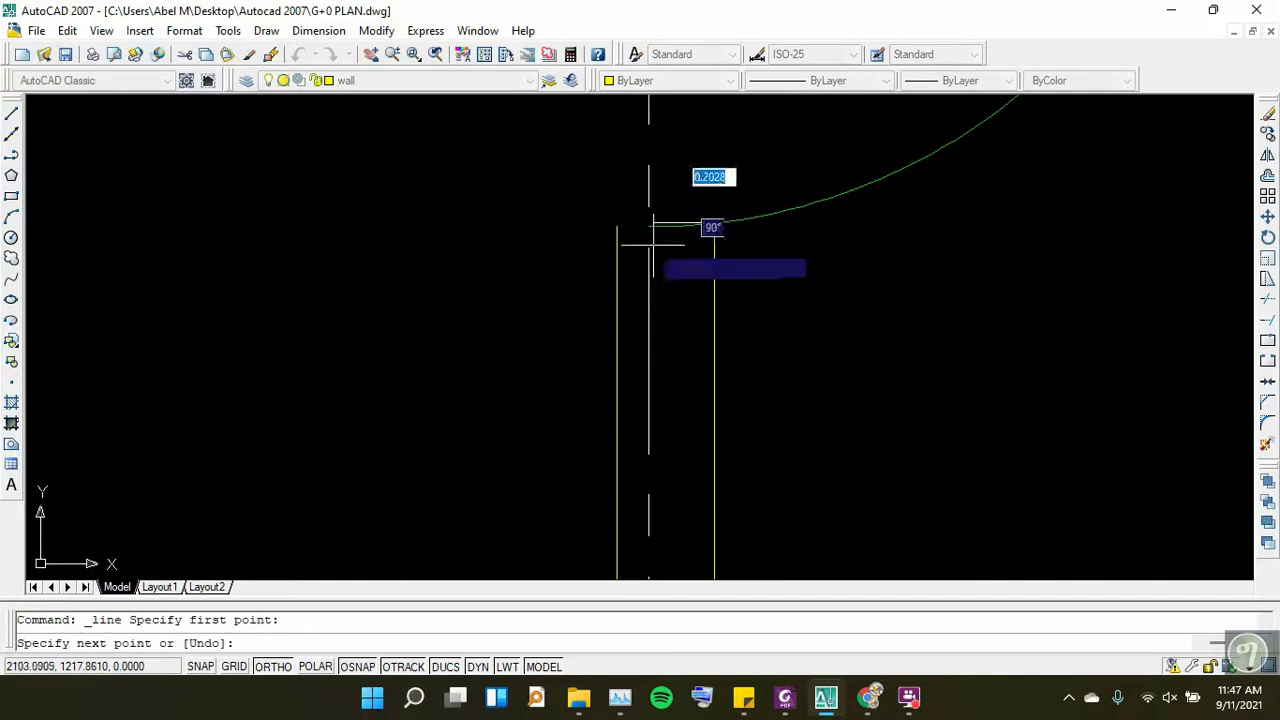
key(Escape)
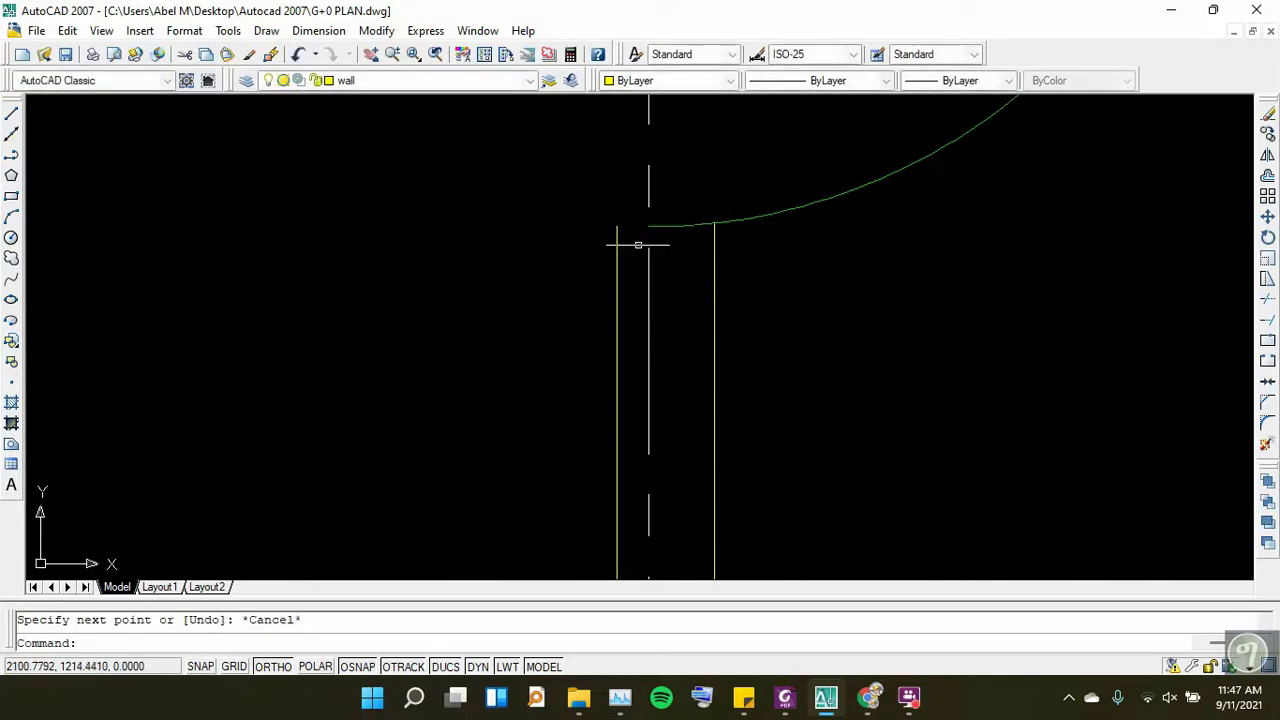
scroll(640, 240, up, 3)
scroll(680, 150, up, 2)
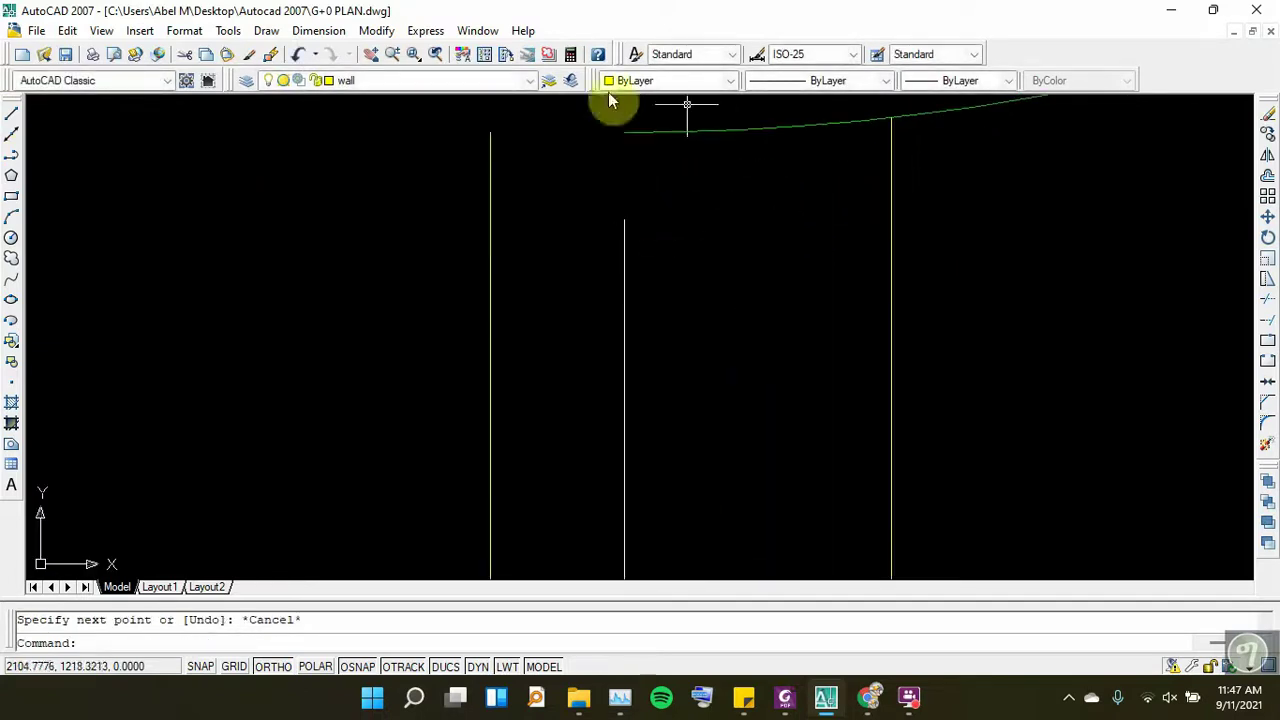
click(13, 116)
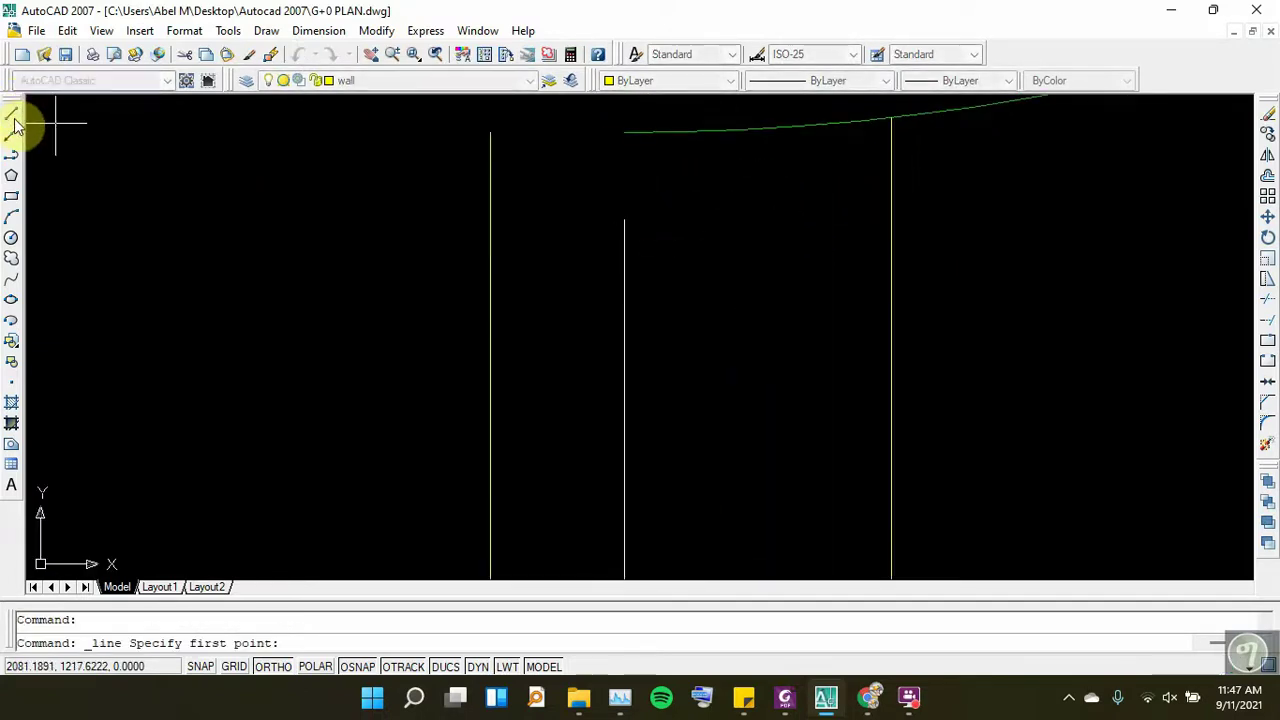
click(891, 134)
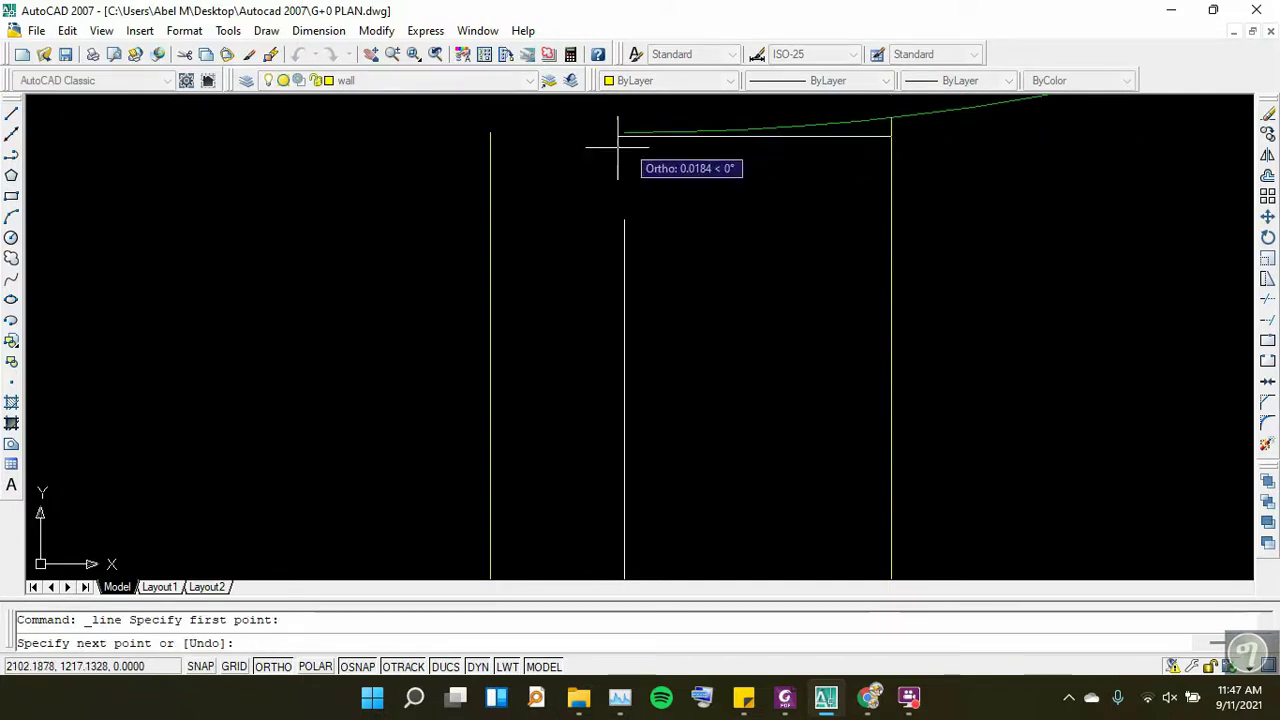
click(490, 131)
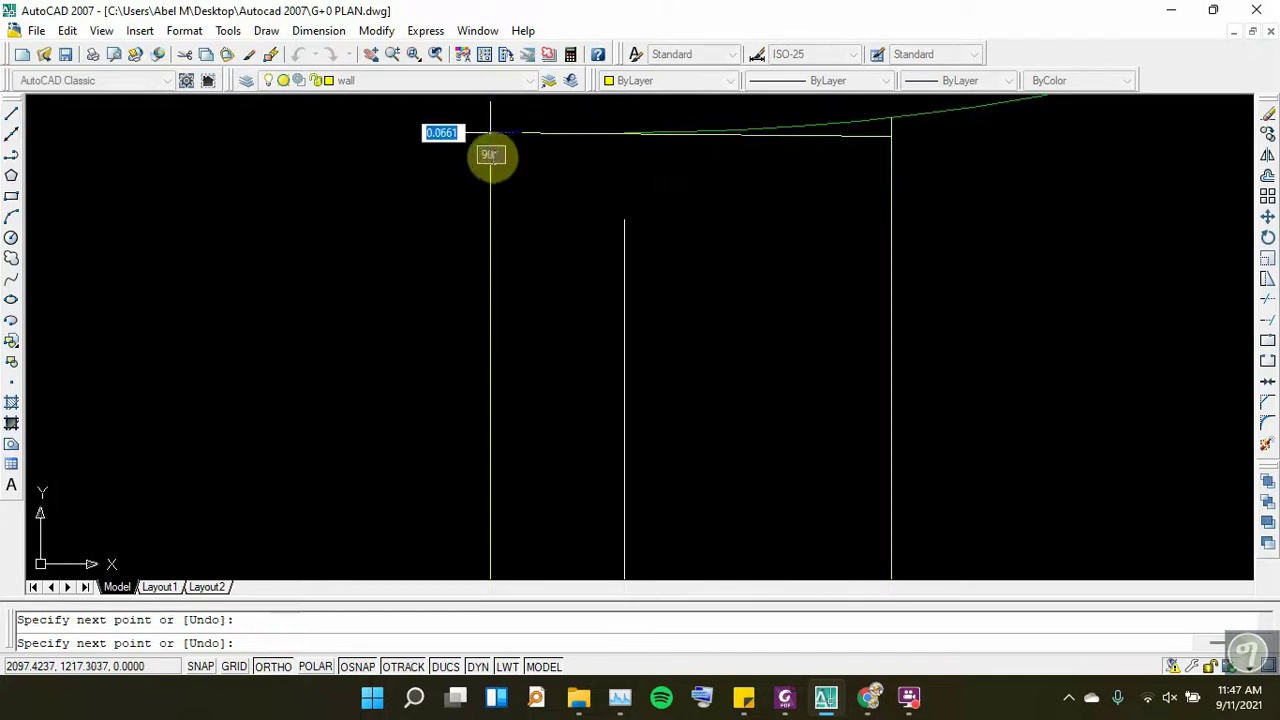
key(ctrl+z)
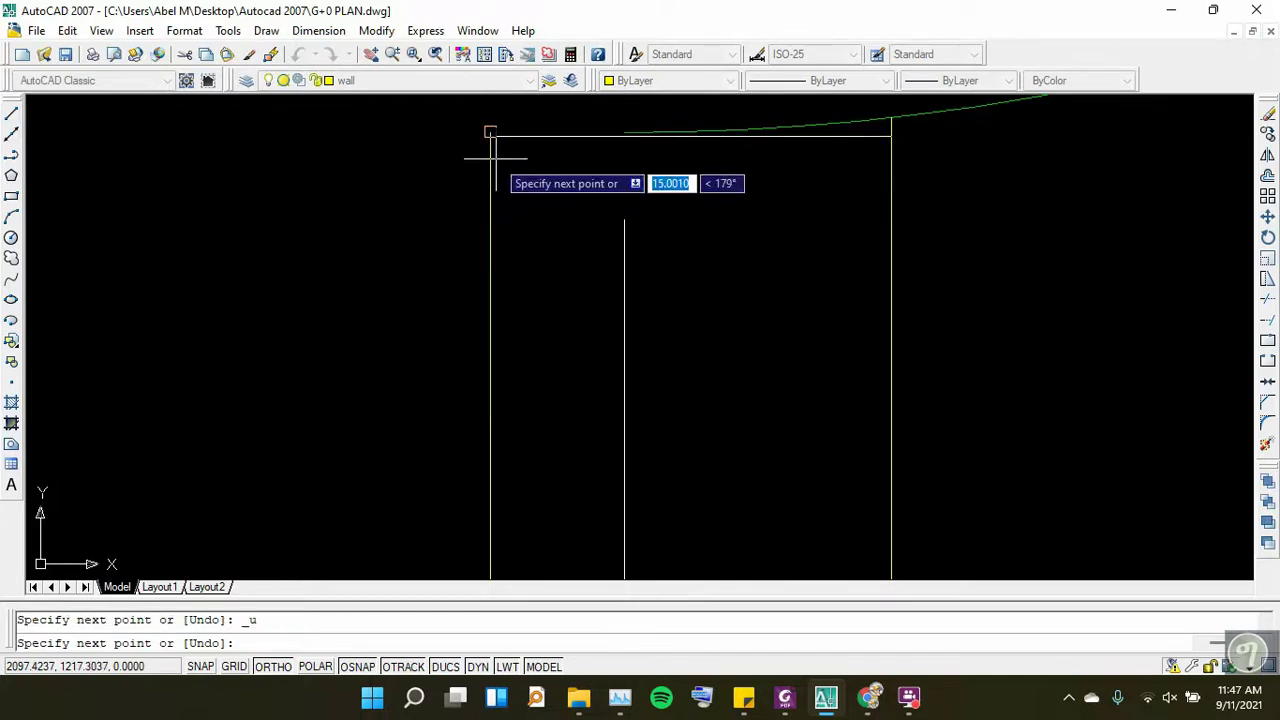
key(Escape)
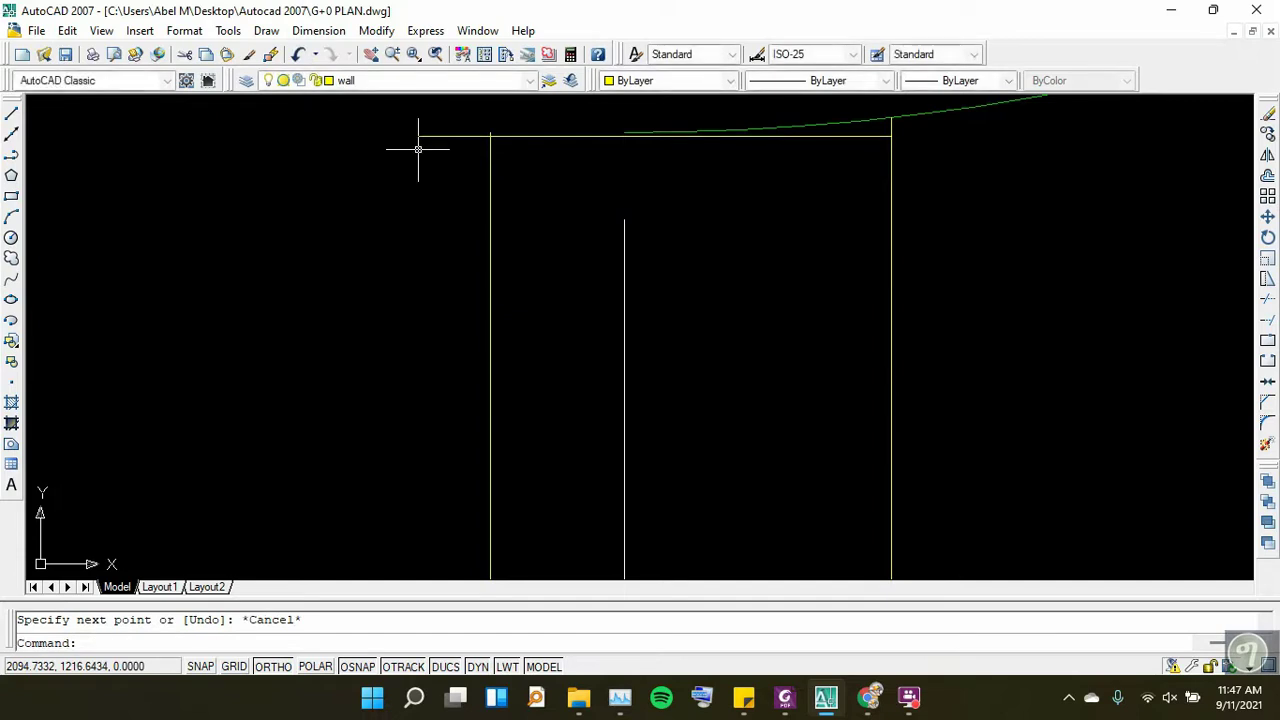
text(tr)
Start another trim at the door opening, cancel it, and review the trimmed grid 3 wall
key(Return)
key(Return)
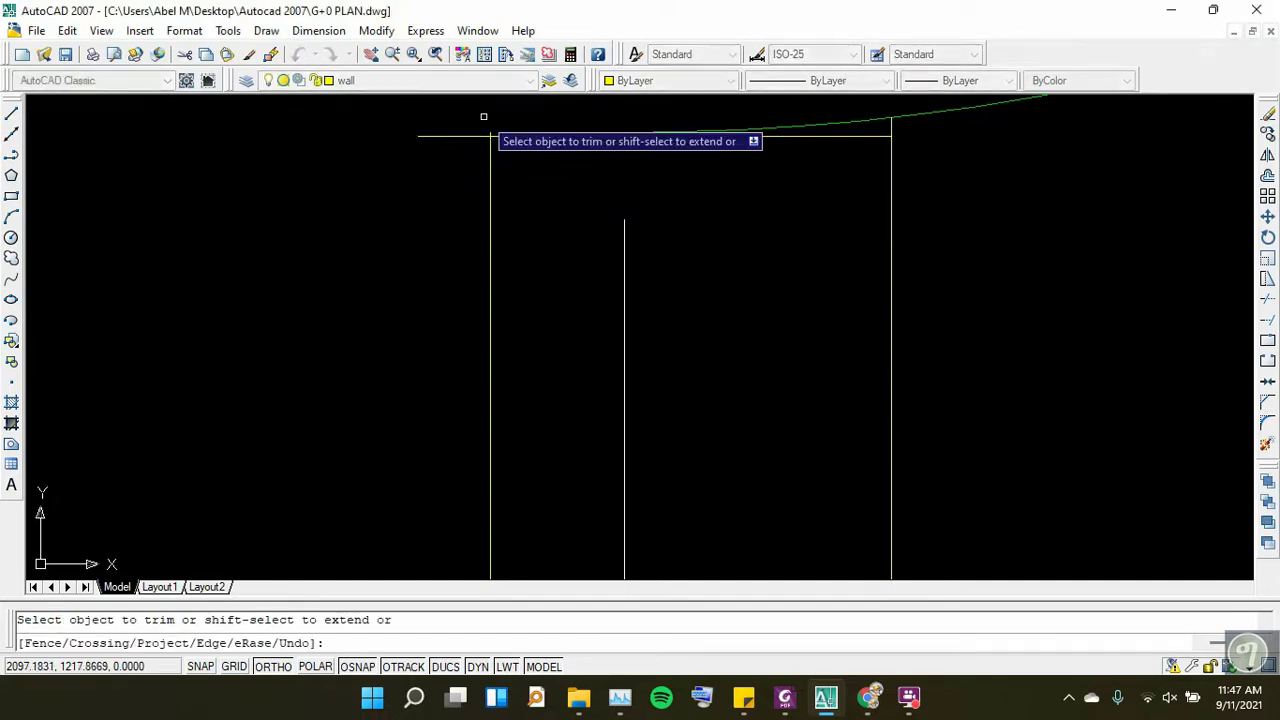
scroll(480, 140, up, 3)
scroll(477, 143, up, 2)
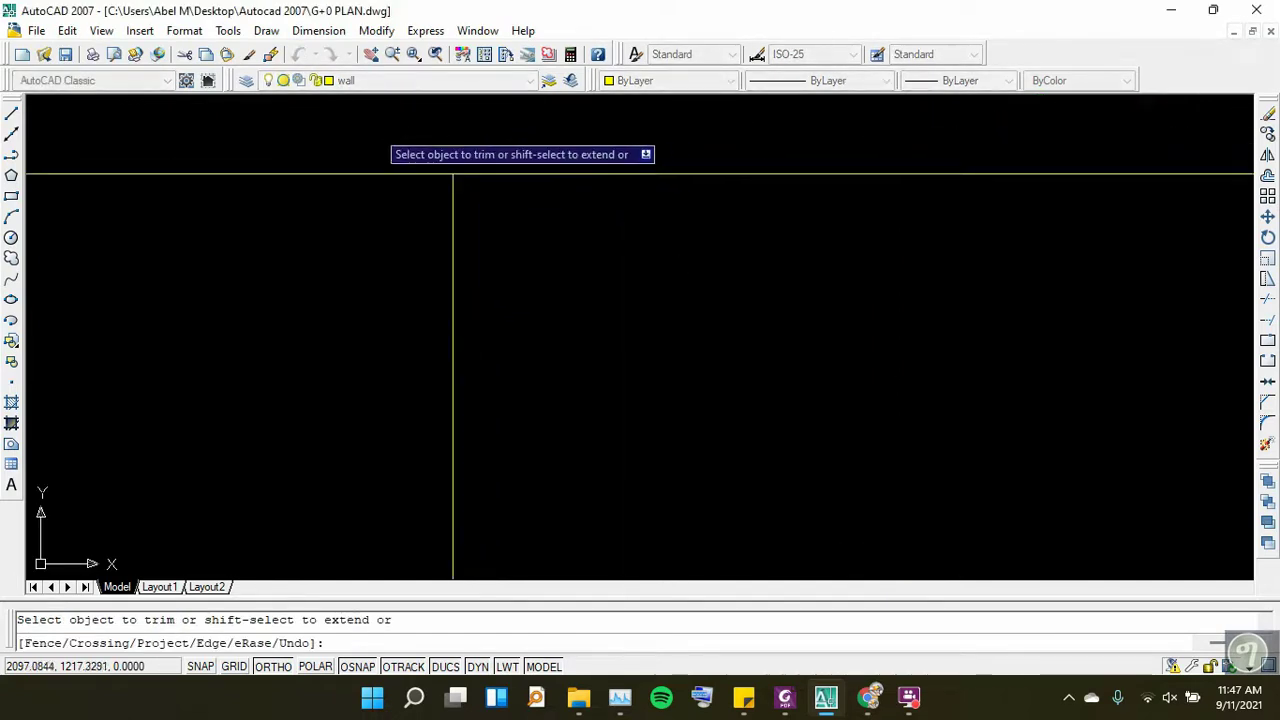
scroll(385, 145, down, 3)
scroll(680, 125, up, 4)
scroll(786, 177, up, 2)
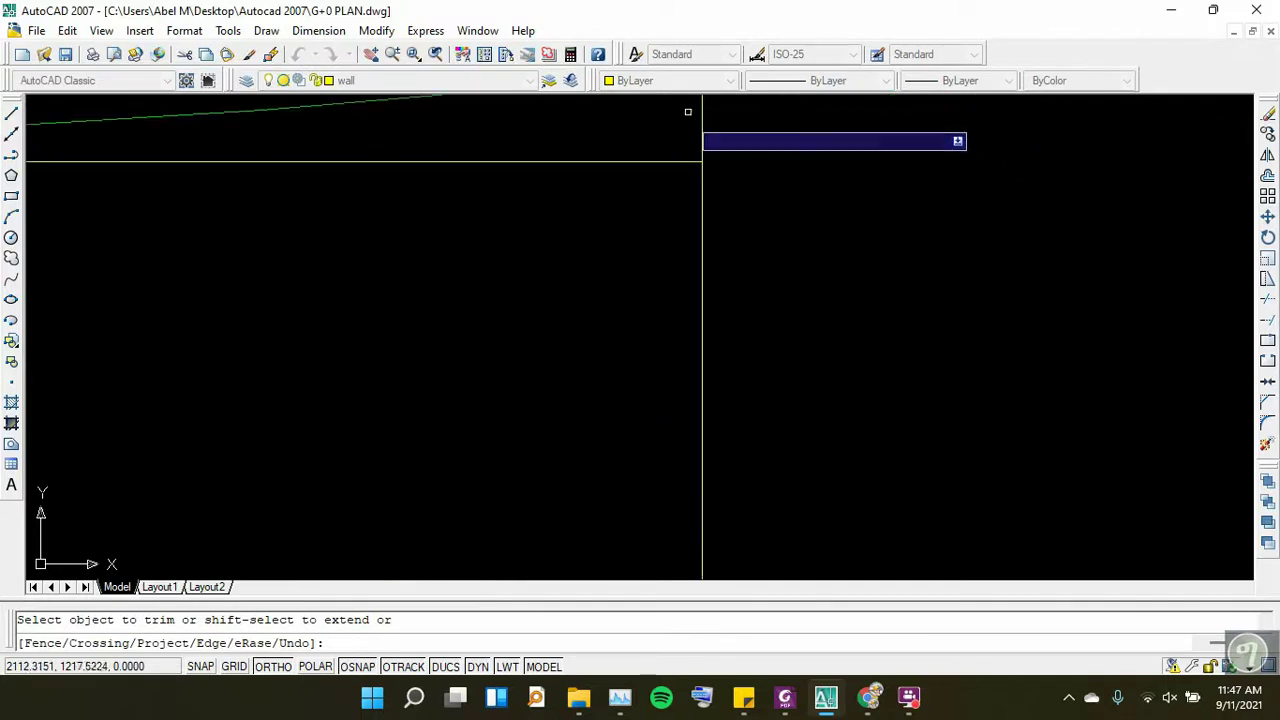
scroll(690, 150, down, 3)
scroll(651, 137, up, 2)
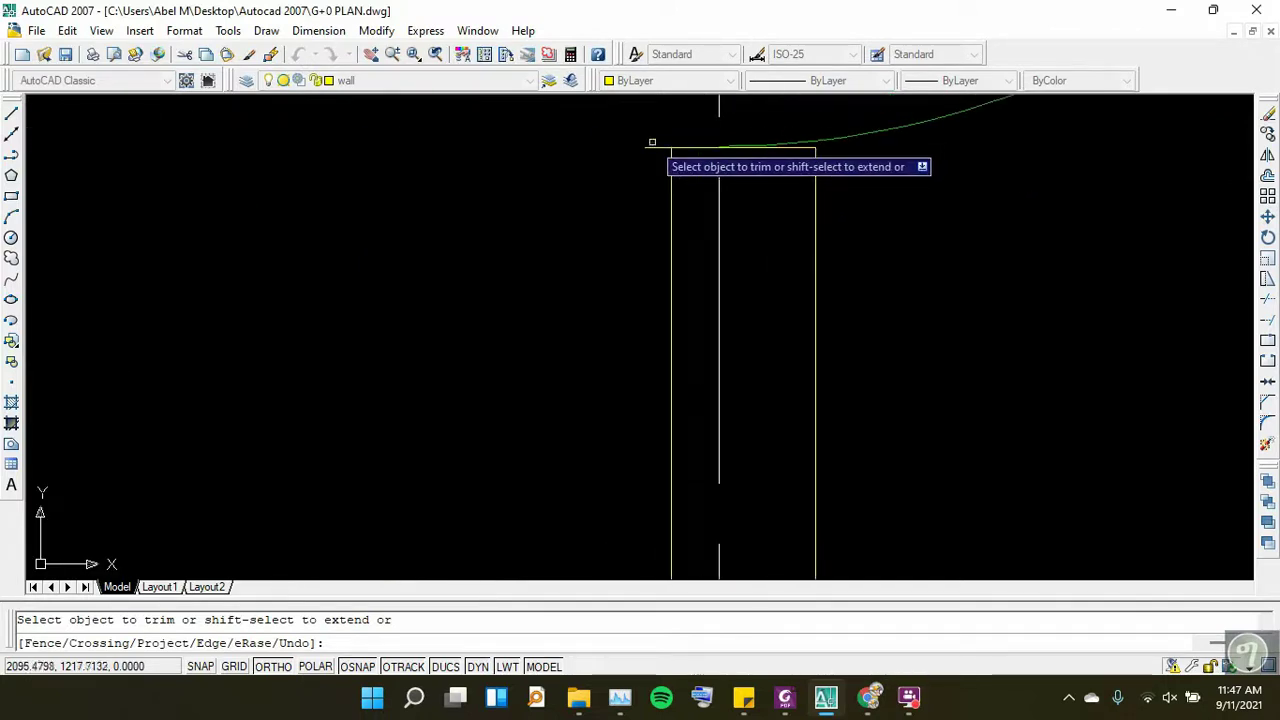
scroll(655, 148, up, 5)
key(Escape)
scroll(643, 149, down, 2)
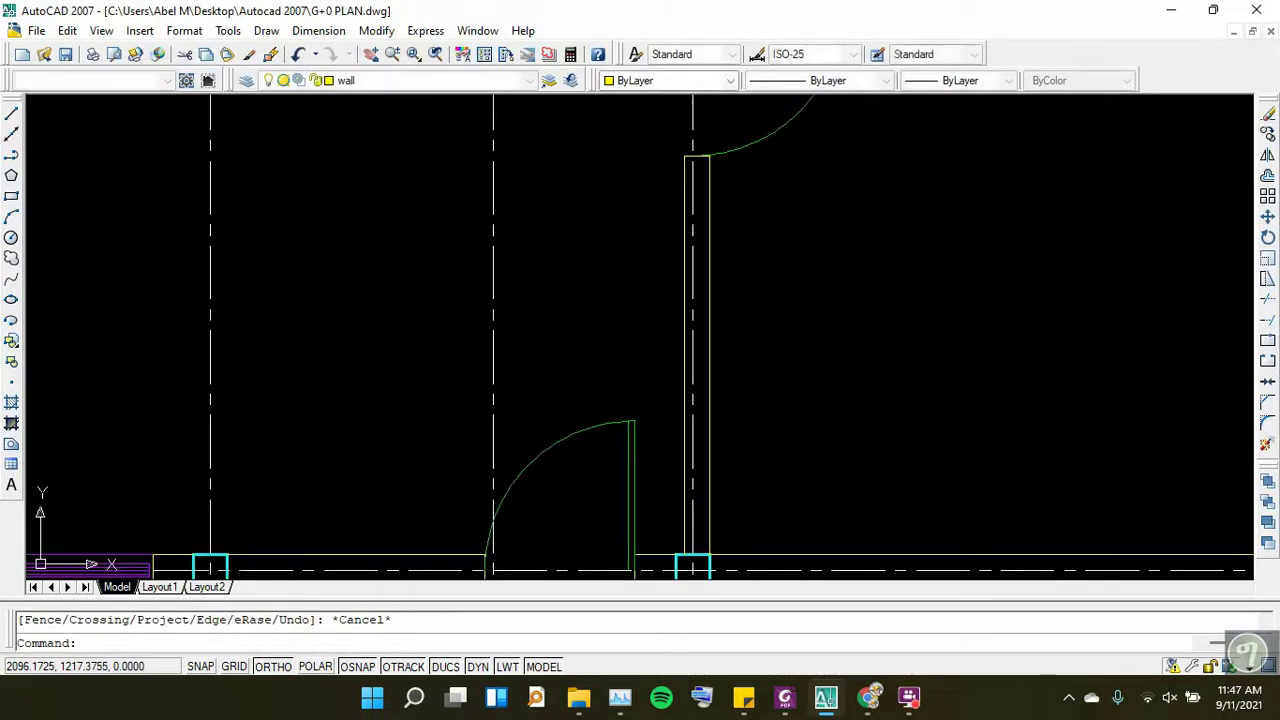
scroll(643, 149, down, 2)
scroll(643, 149, down, 2)
scroll(693, 215, up, 5)
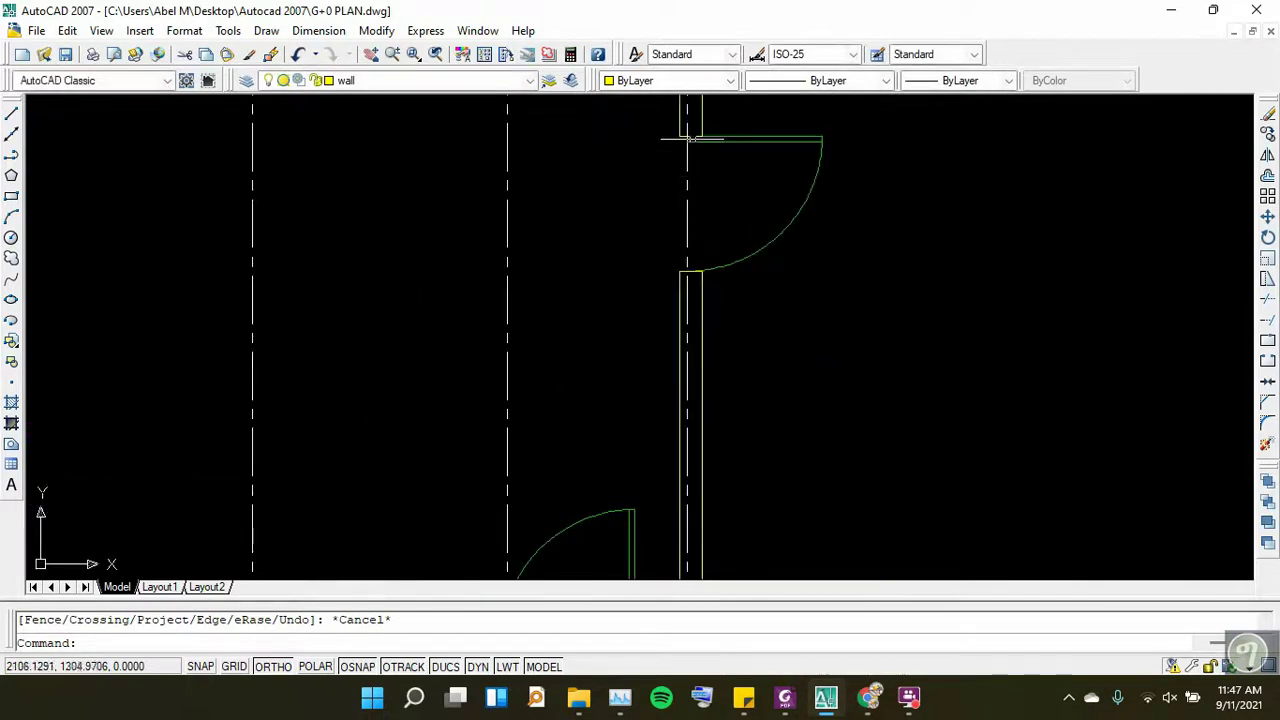
scroll(690, 138, up, 5)
scroll(694, 130, down, 10)
scroll(740, 185, up, 7)
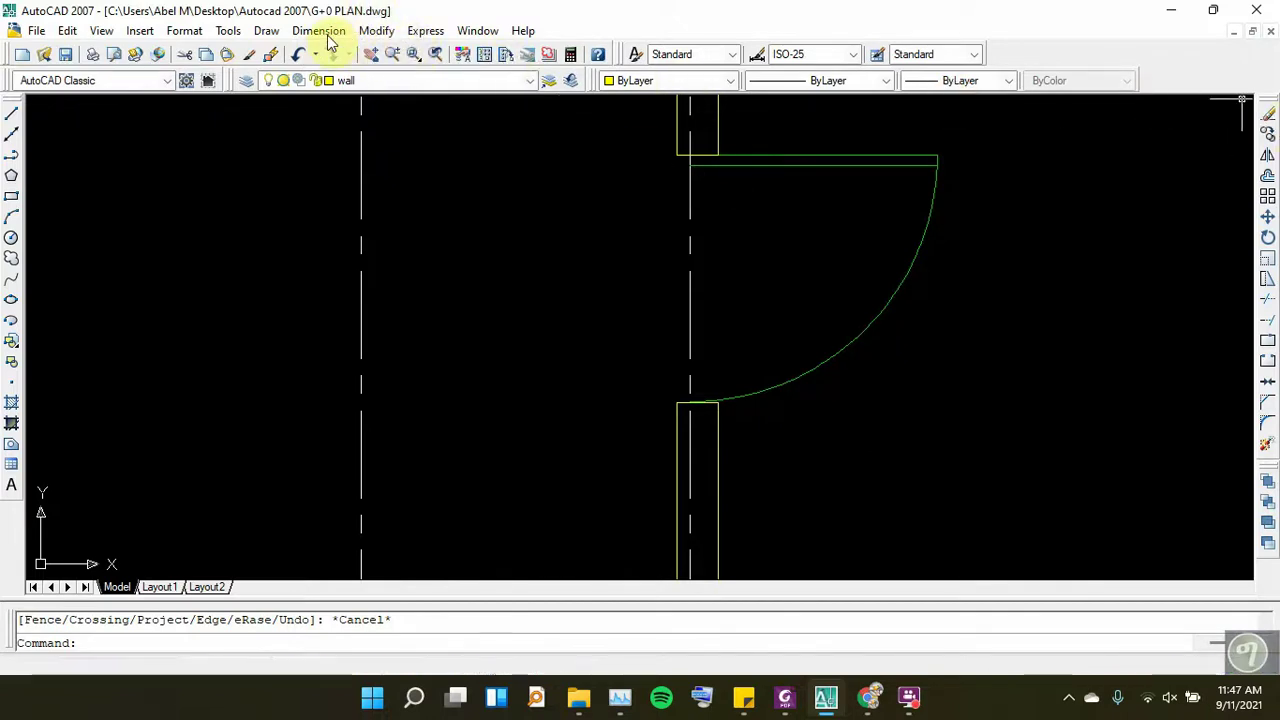
Place a linear dimension across the door opening to confirm it measures 90
click(318, 30)
click(325, 79)
scroll(660, 170, down, 2)
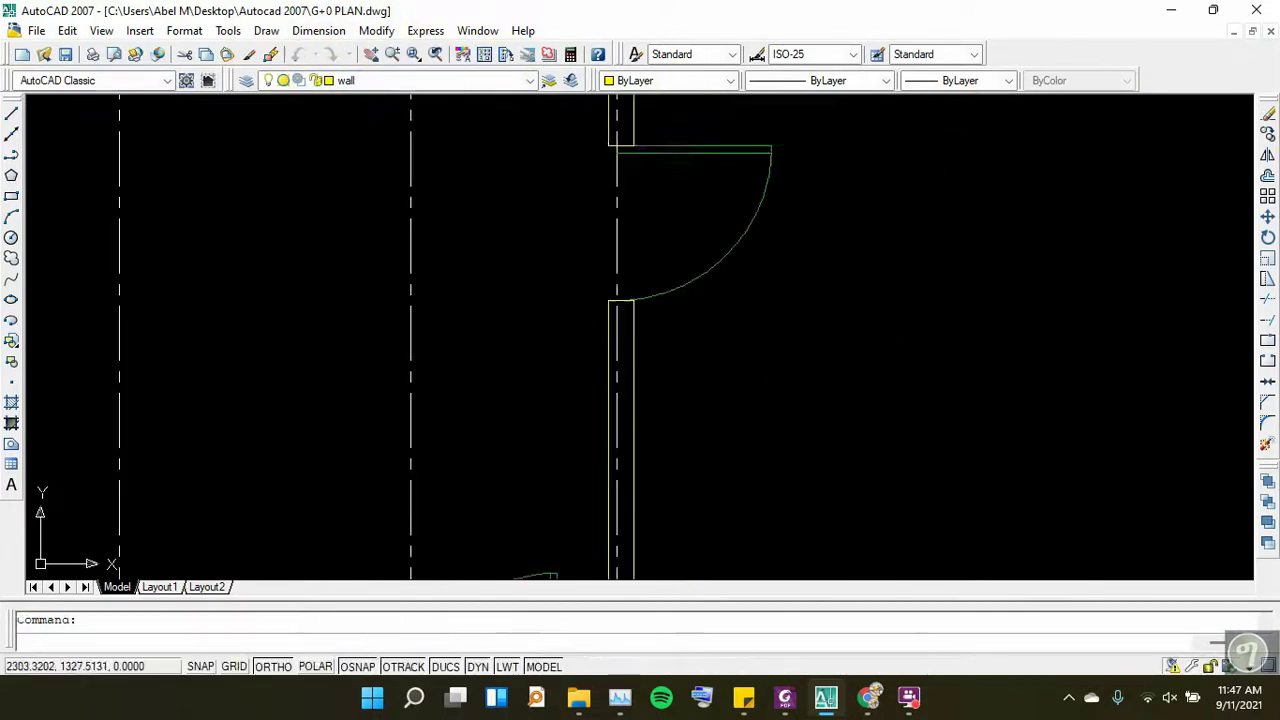
scroll(660, 170, down, 6)
scroll(850, 237, up, 8)
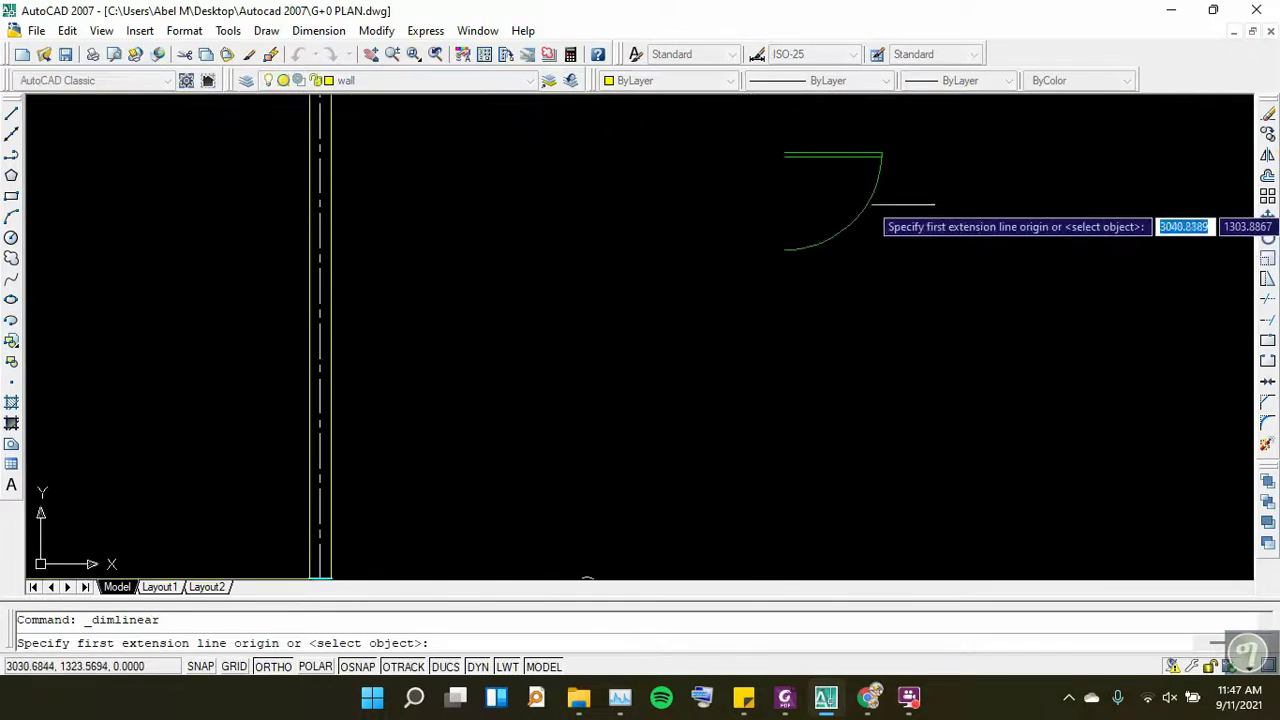
scroll(787, 150, up, 5)
scroll(783, 143, down, 3)
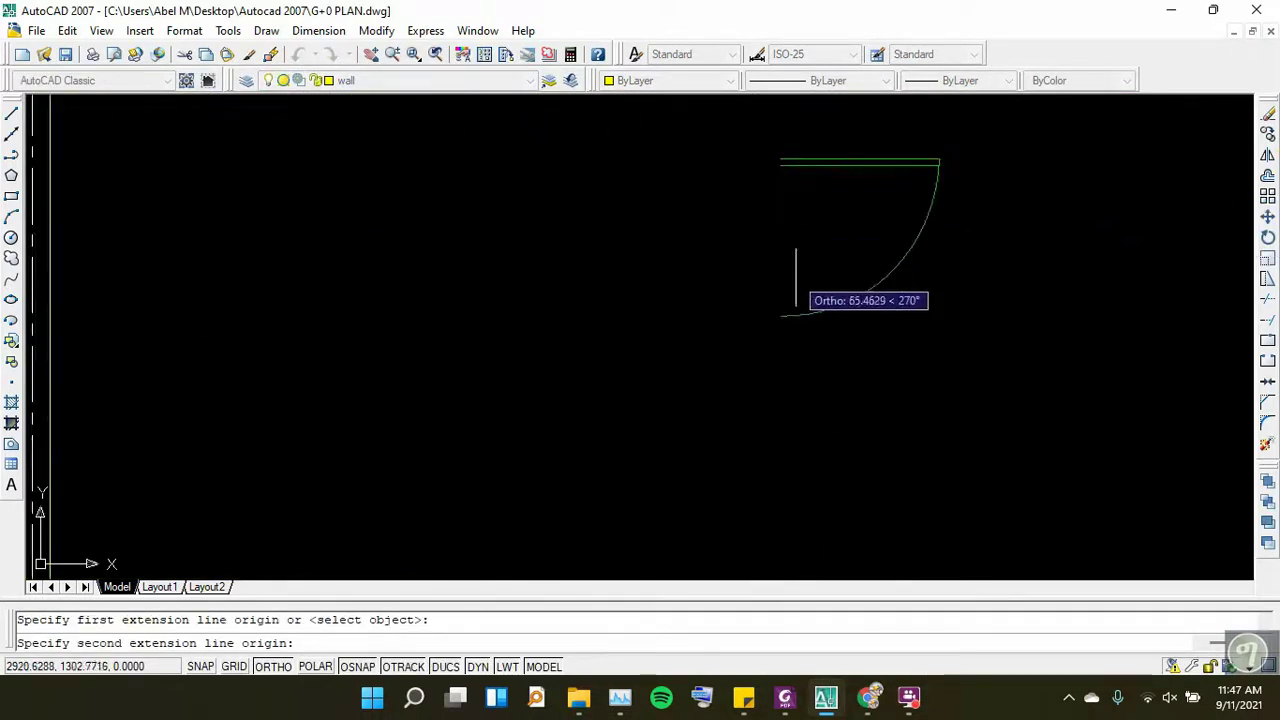
click(781, 314)
click(723, 268)
Erase the temporary 90 dimension with a crossing selection, then zoom out
scroll(723, 268, up, 3)
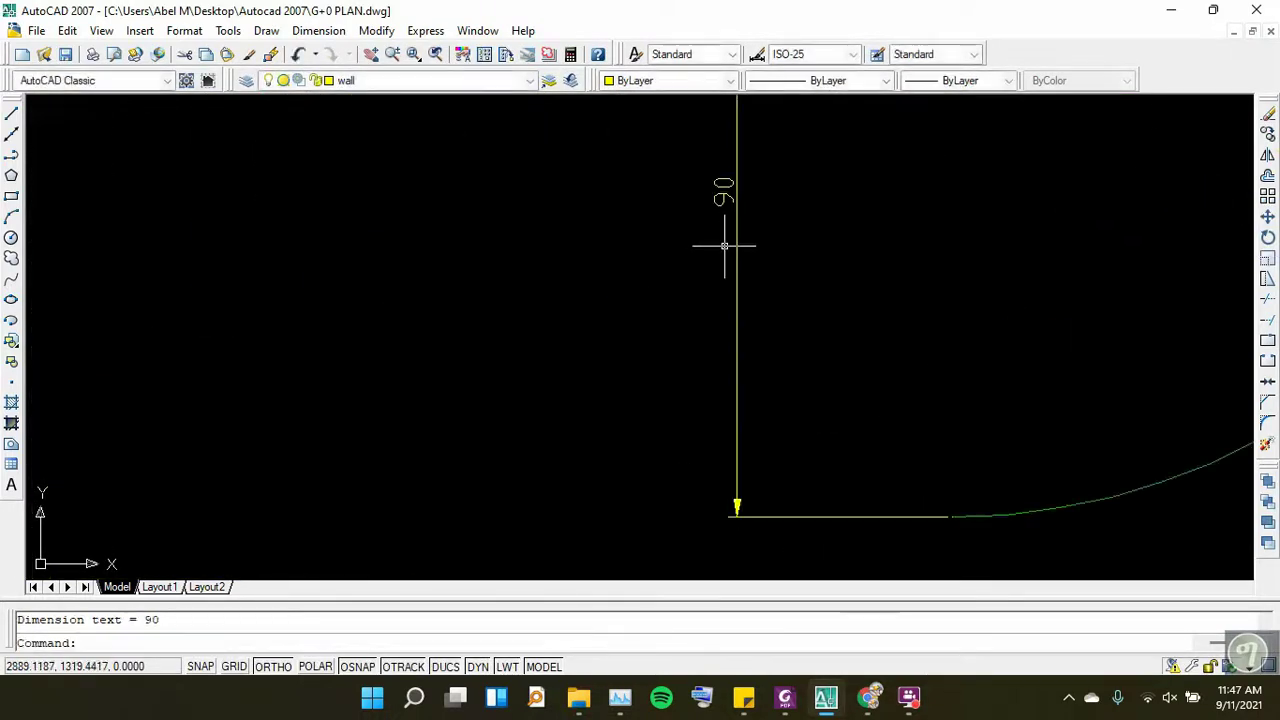
click(800, 245)
click(645, 275)
key(Delete)
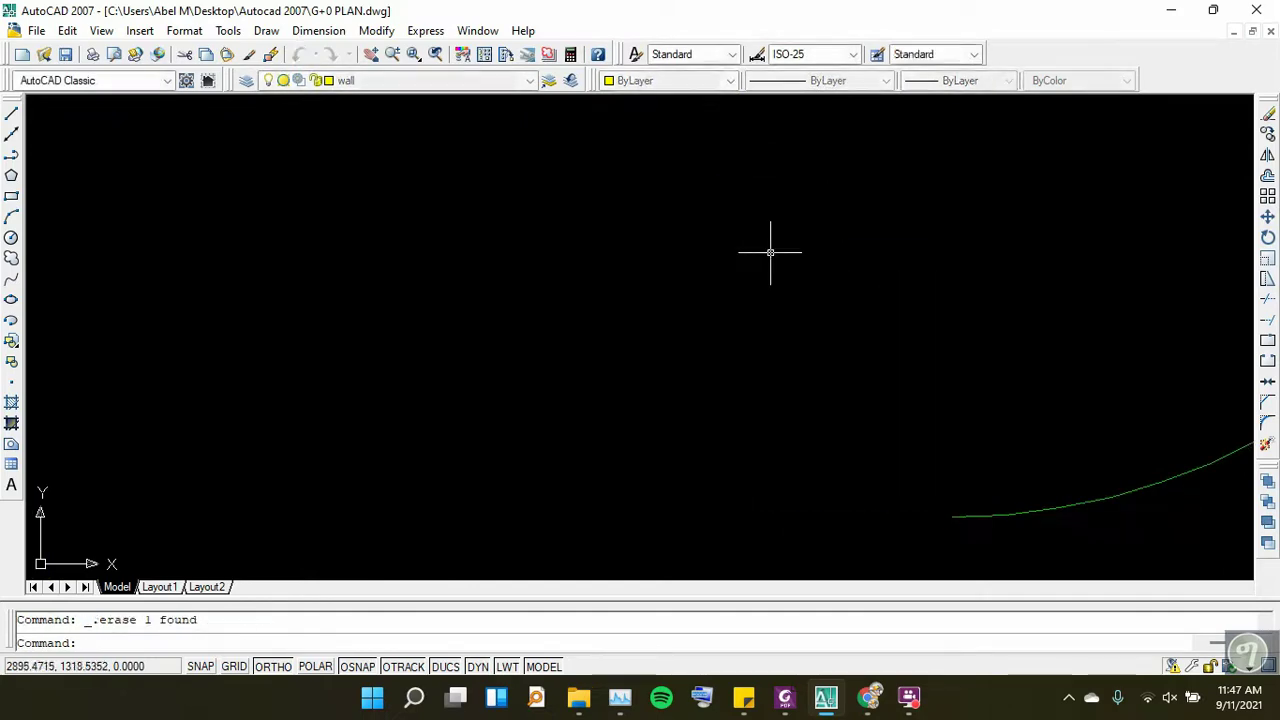
scroll(828, 271, down, 3)
scroll(808, 243, down, 3)
scroll(685, 323, up, 3)
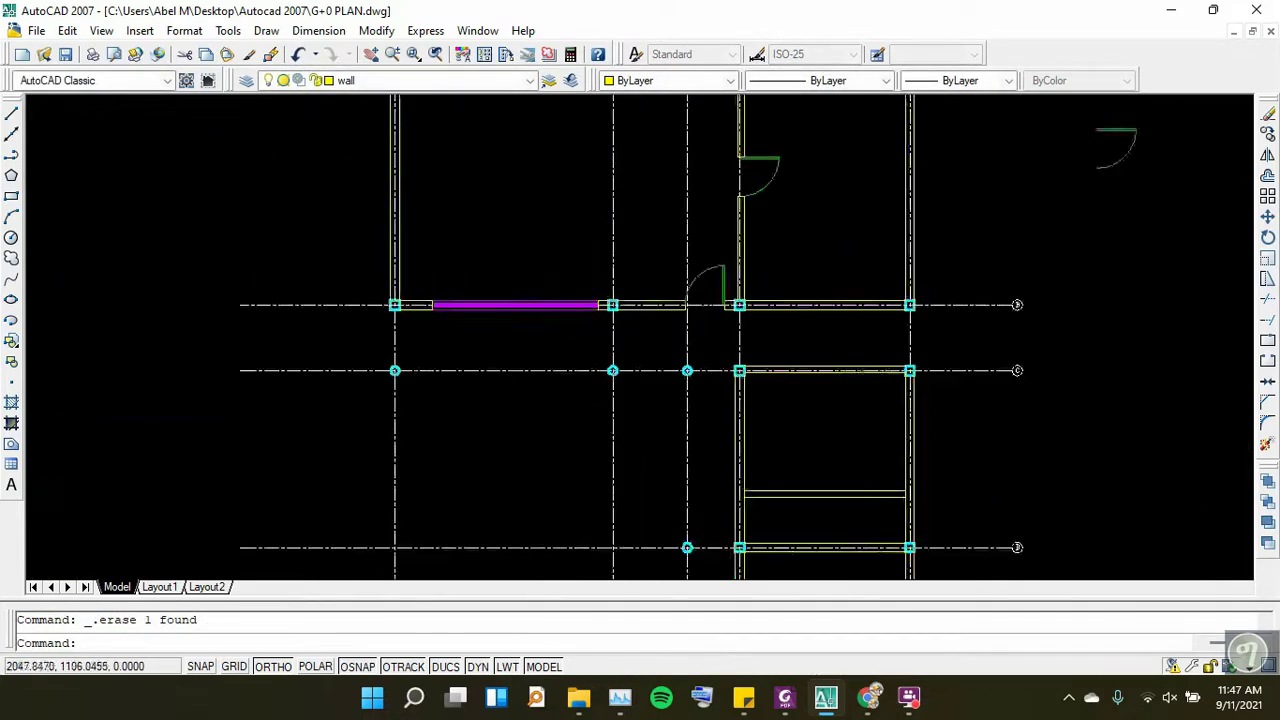
scroll(745, 150, up, 2)
scroll(640, 174, down, 2)
scroll(640, 174, down, 2)
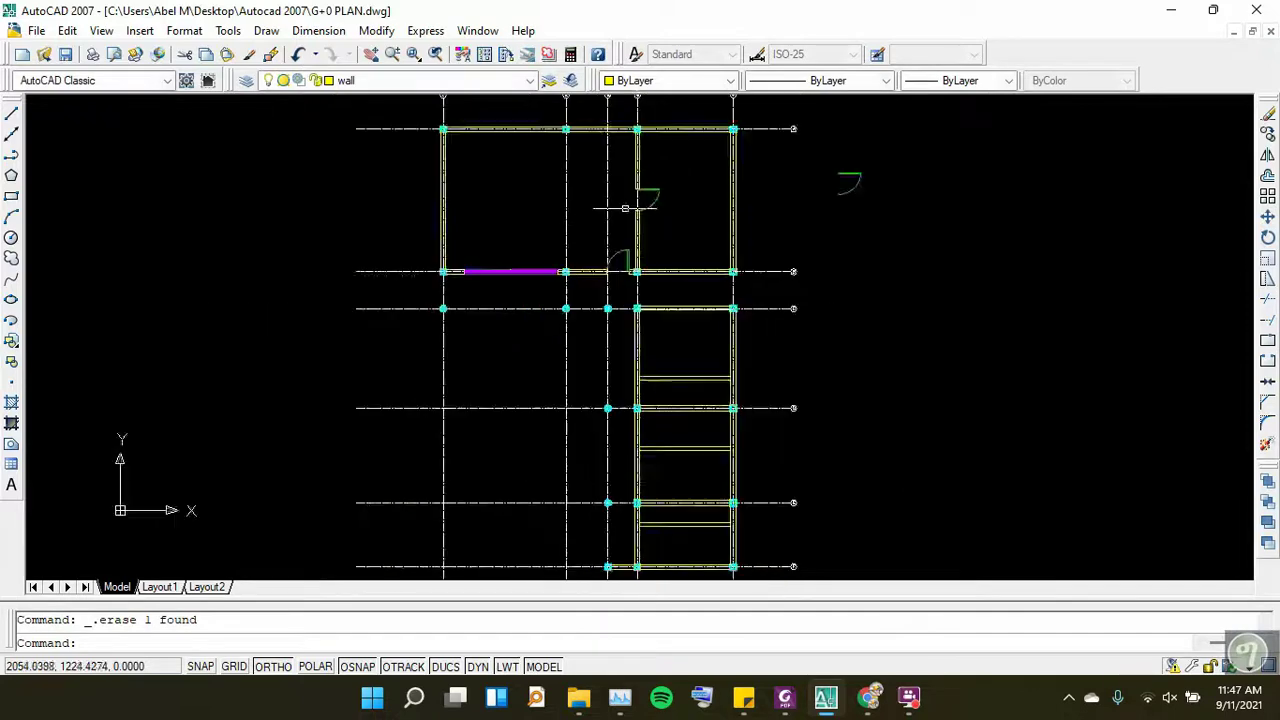
scroll(620, 205, down, 2)
Bring the G+0 Sample floor plan PDF forward and pan to the C. Bed Room area
click(786, 700)
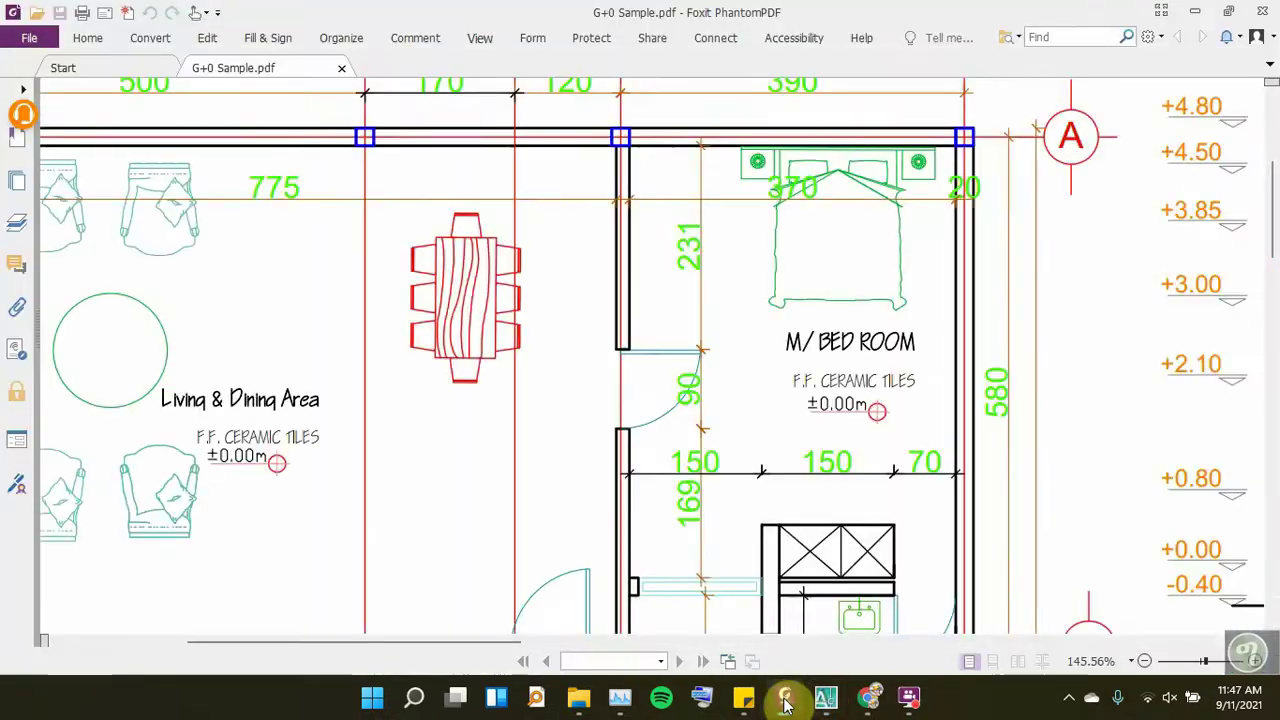
scroll(734, 435, down, 2)
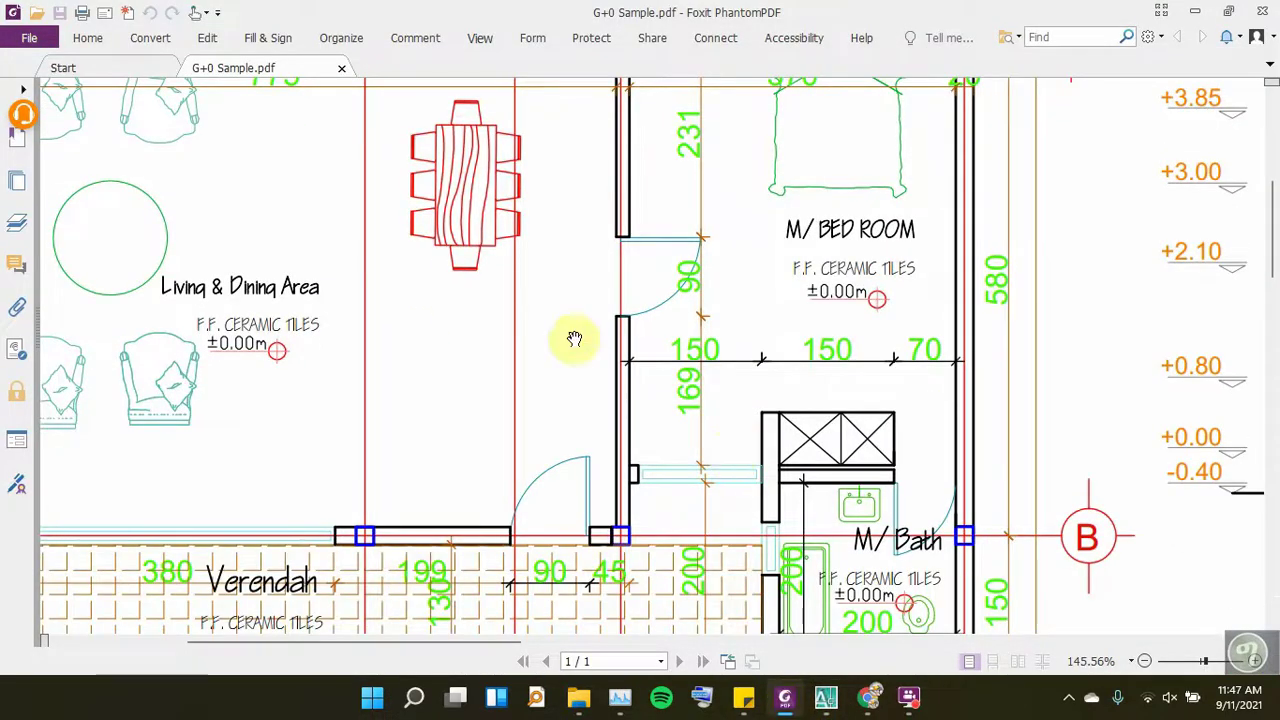
scroll(600, 400, down, 2)
drag(654, 504, 672, 381)
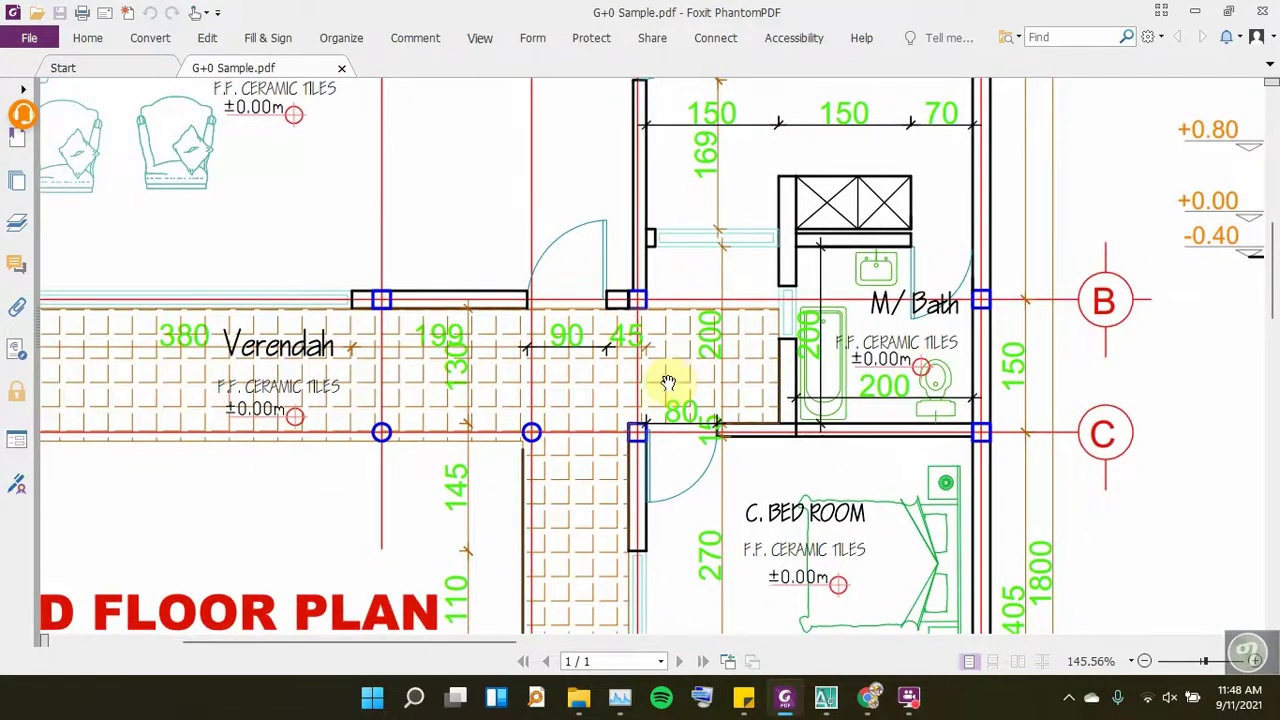
scroll(660, 400, down, 1)
scroll(643, 443, up, 3)
scroll(636, 443, up, 2)
scroll(636, 446, down, 1)
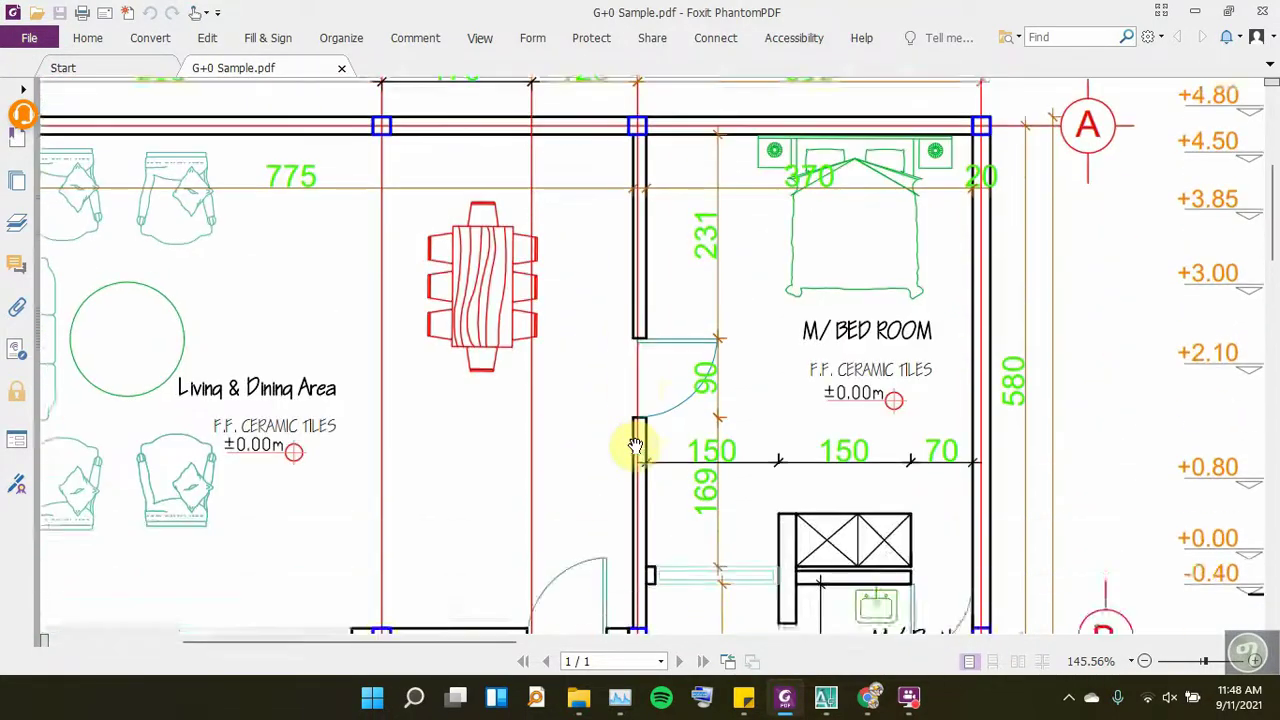
scroll(636, 445, down, 2)
scroll(666, 343, down, 1)
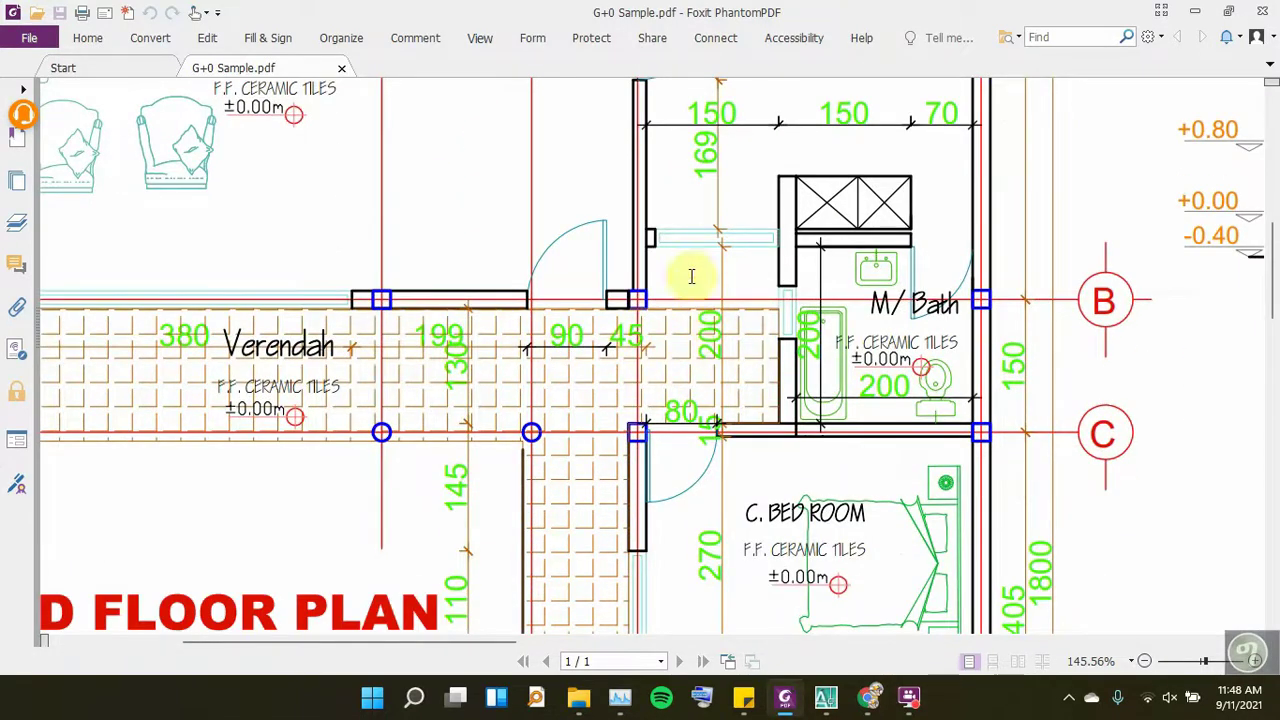
Scroll through the plan's gridlines A to F and bring gridline 1 into view
scroll(704, 317, down, 2)
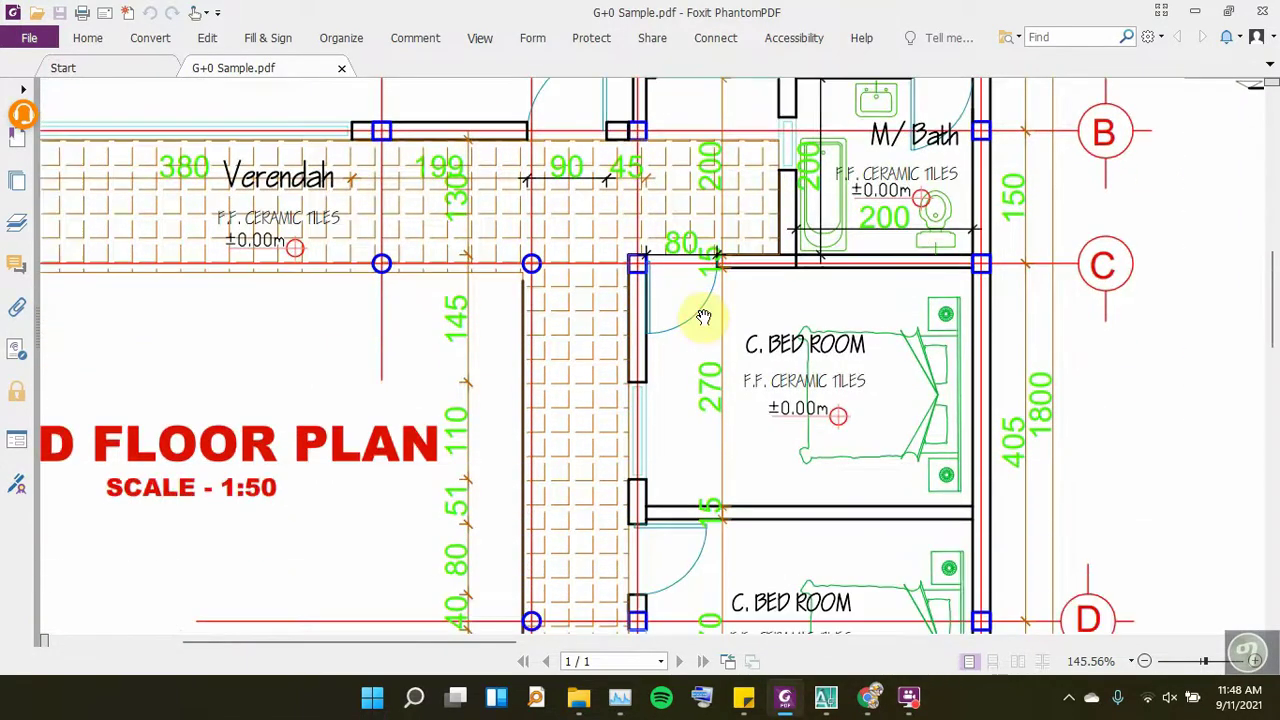
scroll(704, 317, down, 2)
scroll(680, 385, down, 2)
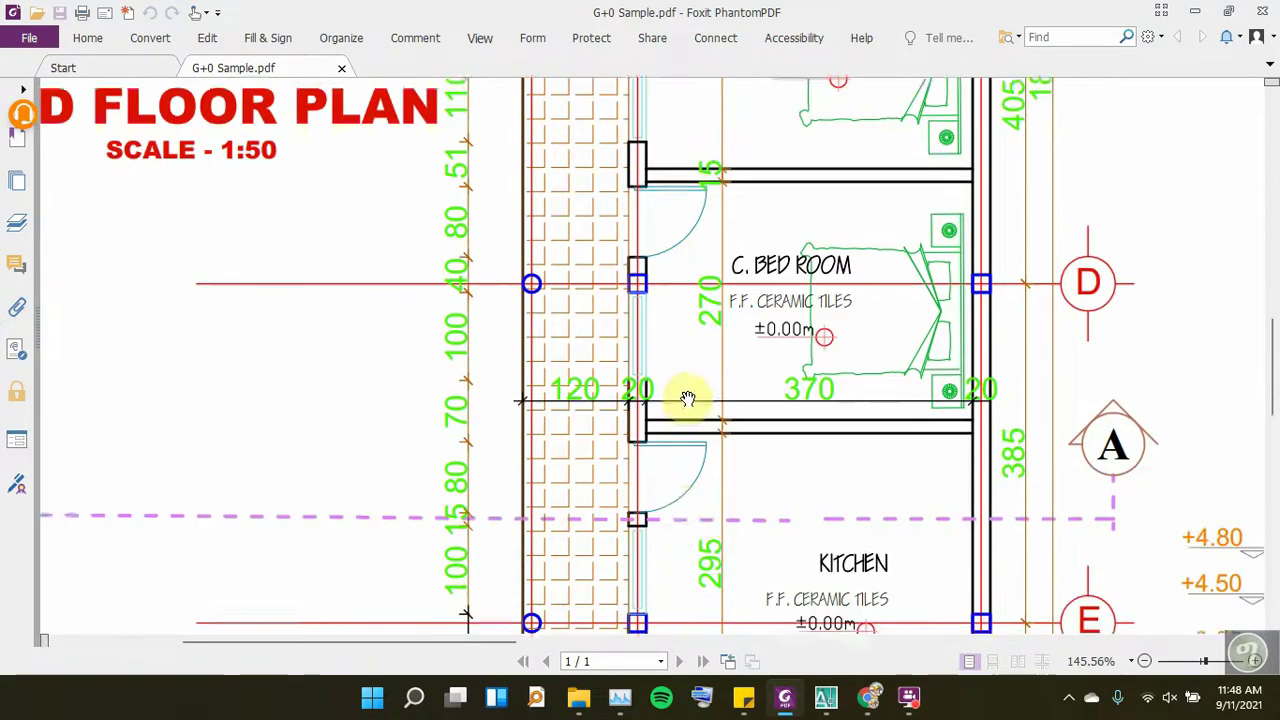
scroll(687, 398, down, 3)
scroll(686, 397, down, 1)
scroll(650, 415, up, 1)
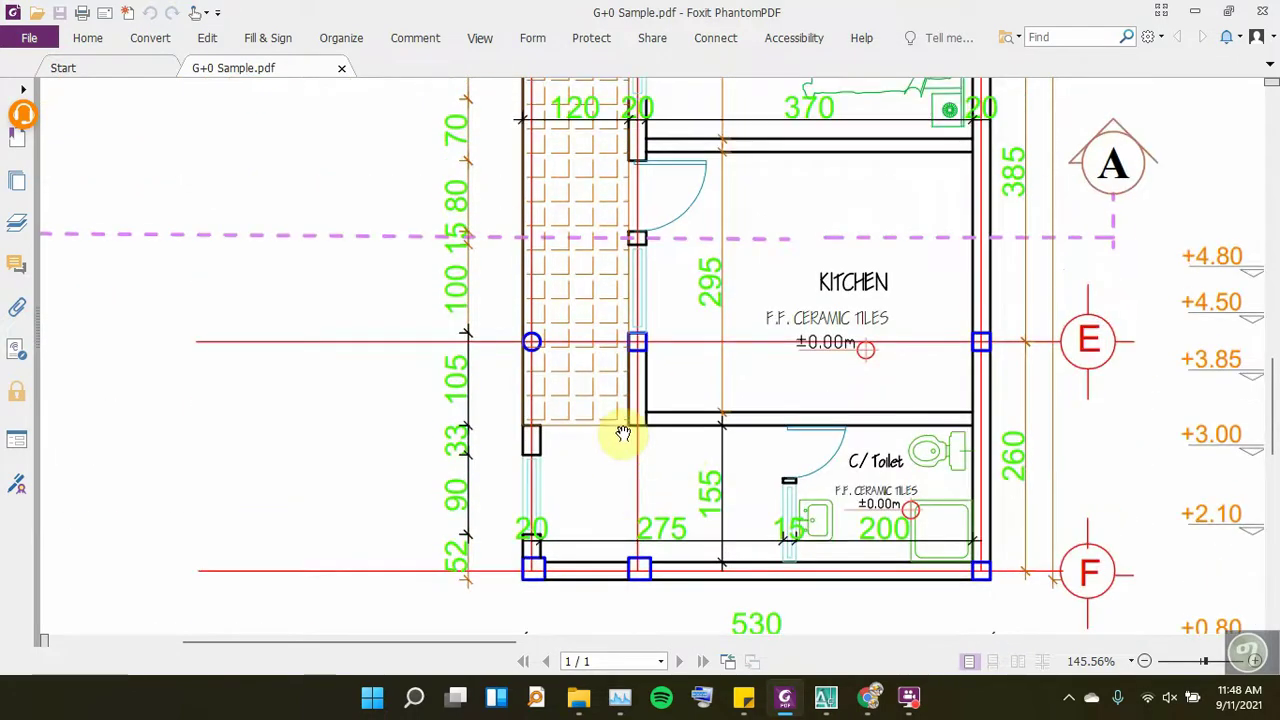
scroll(623, 430, down, 2)
scroll(650, 412, down, 2)
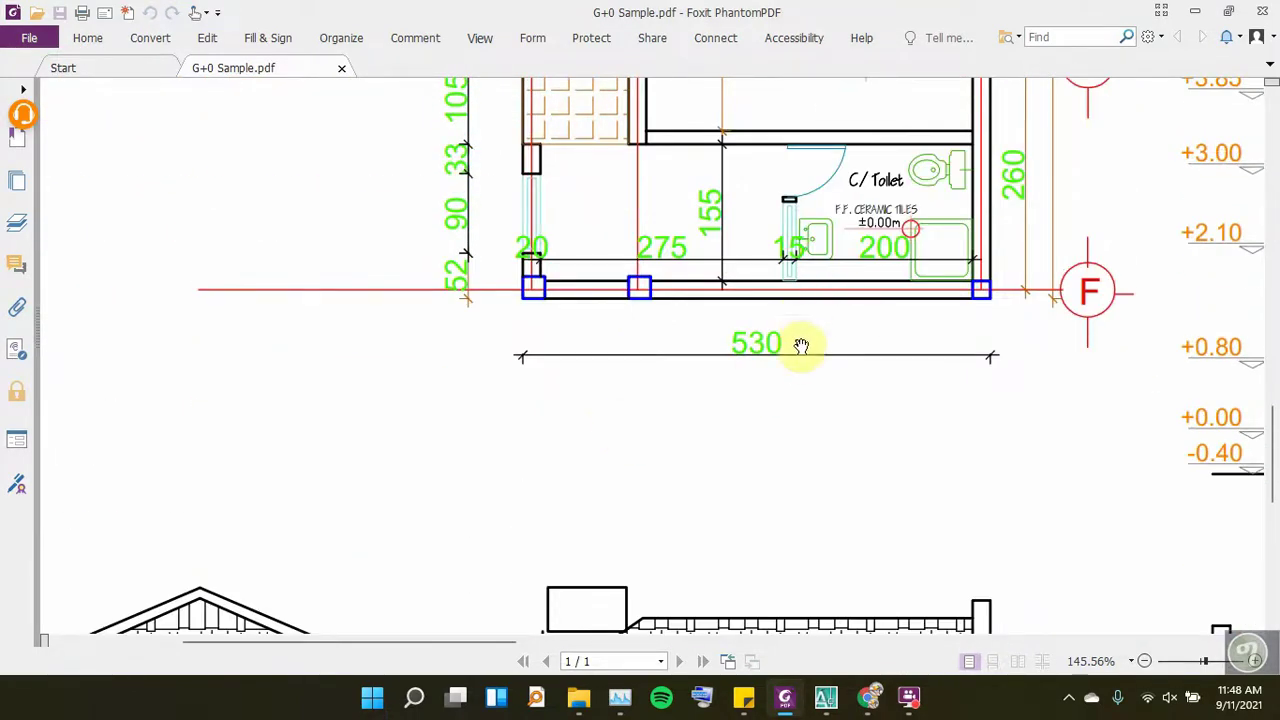
scroll(580, 442, up, 1)
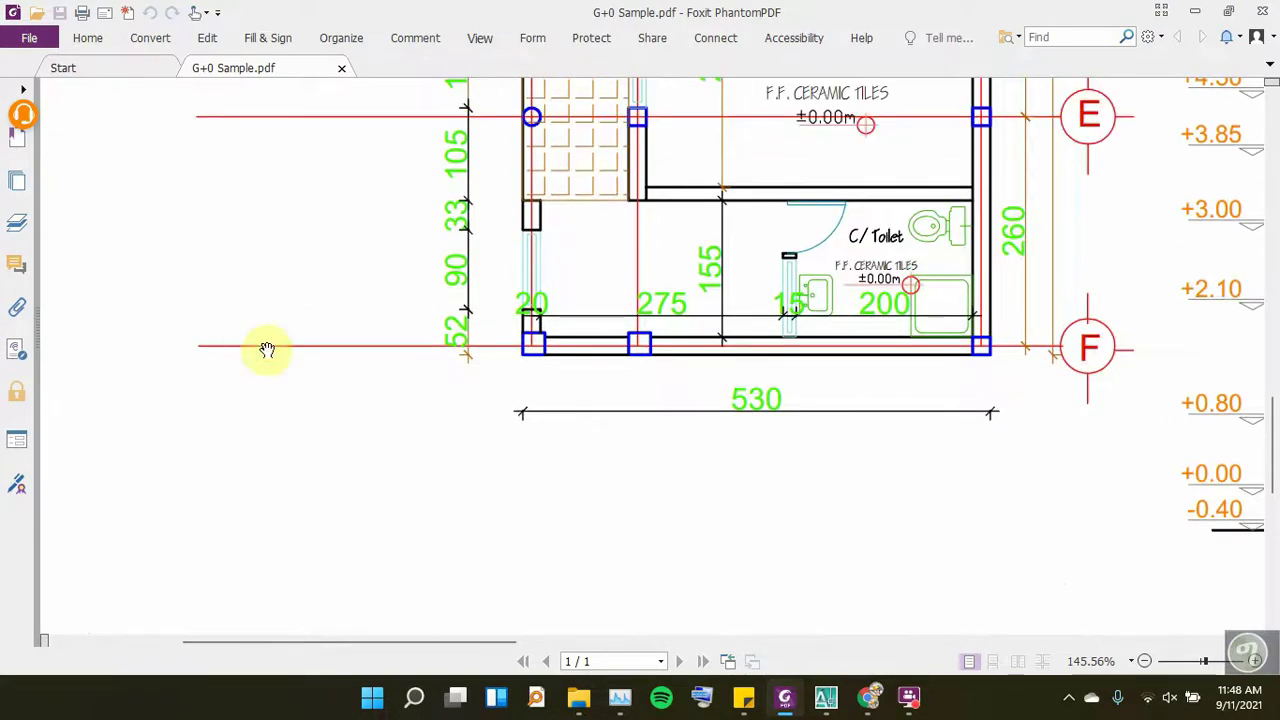
scroll(500, 400, up, 4)
scroll(470, 440, up, 3)
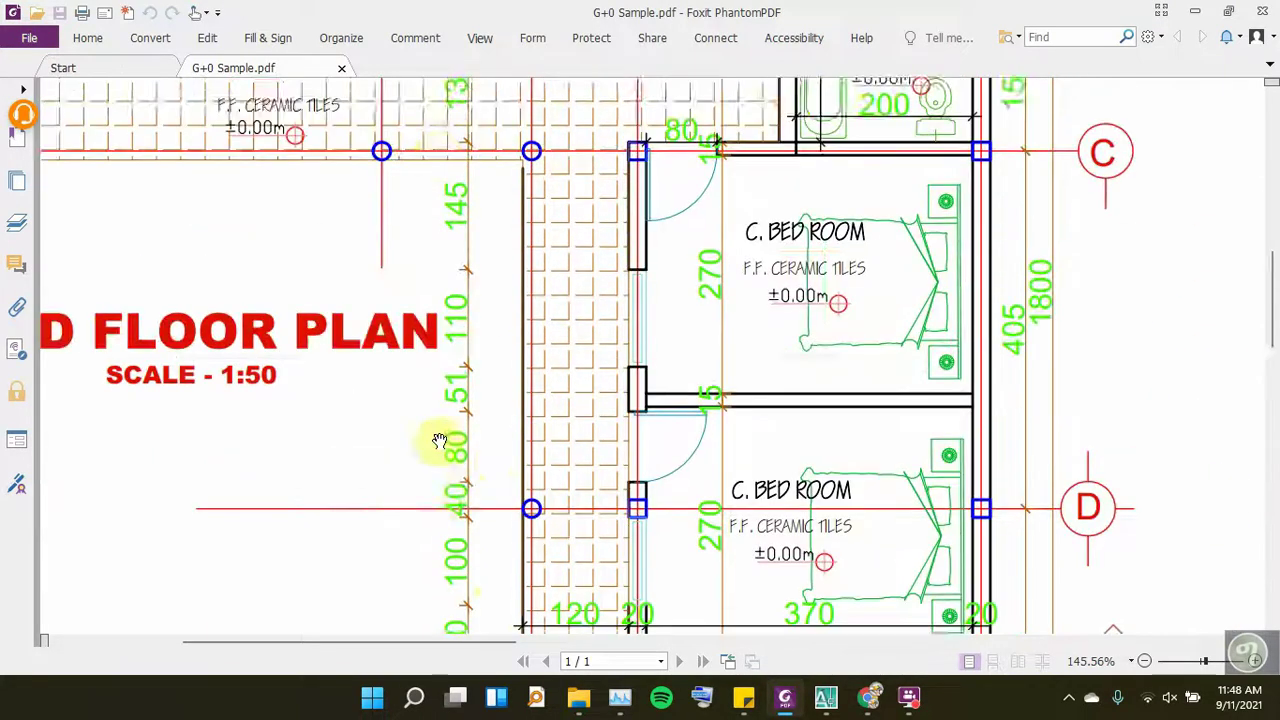
scroll(436, 438, up, 3)
scroll(436, 436, up, 3)
scroll(449, 423, up, 1)
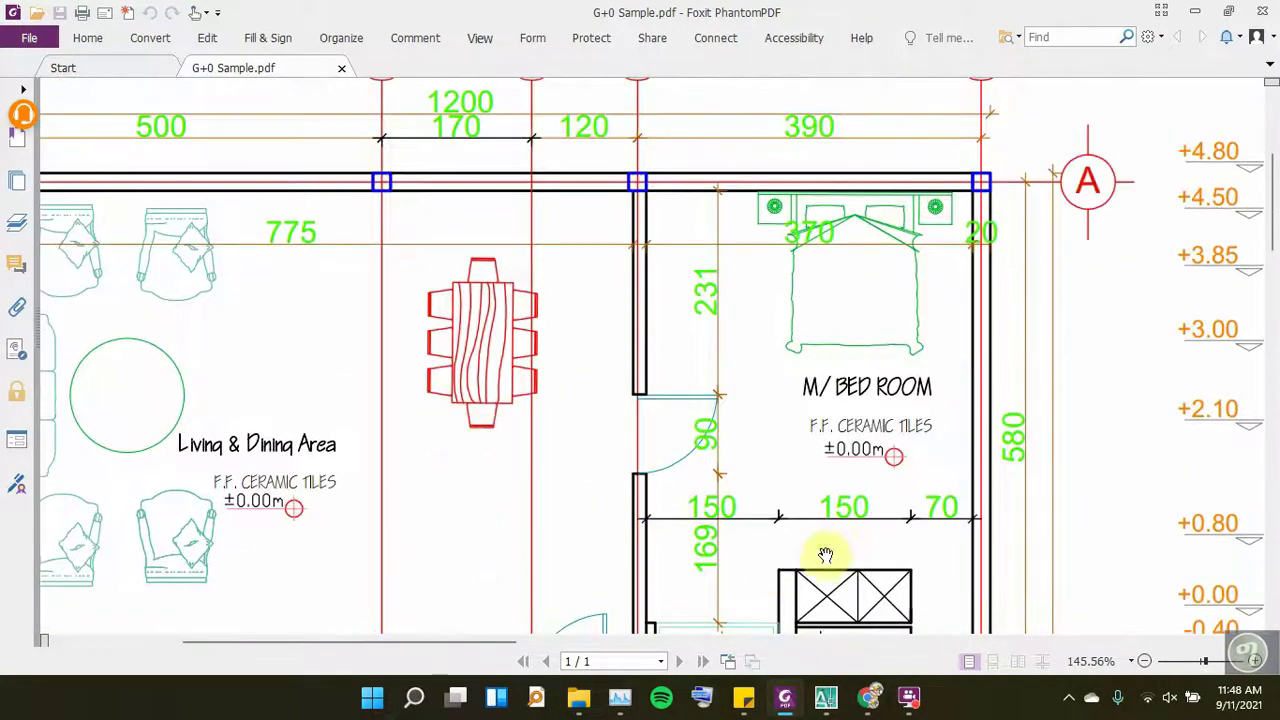
scroll(866, 469, up, 2)
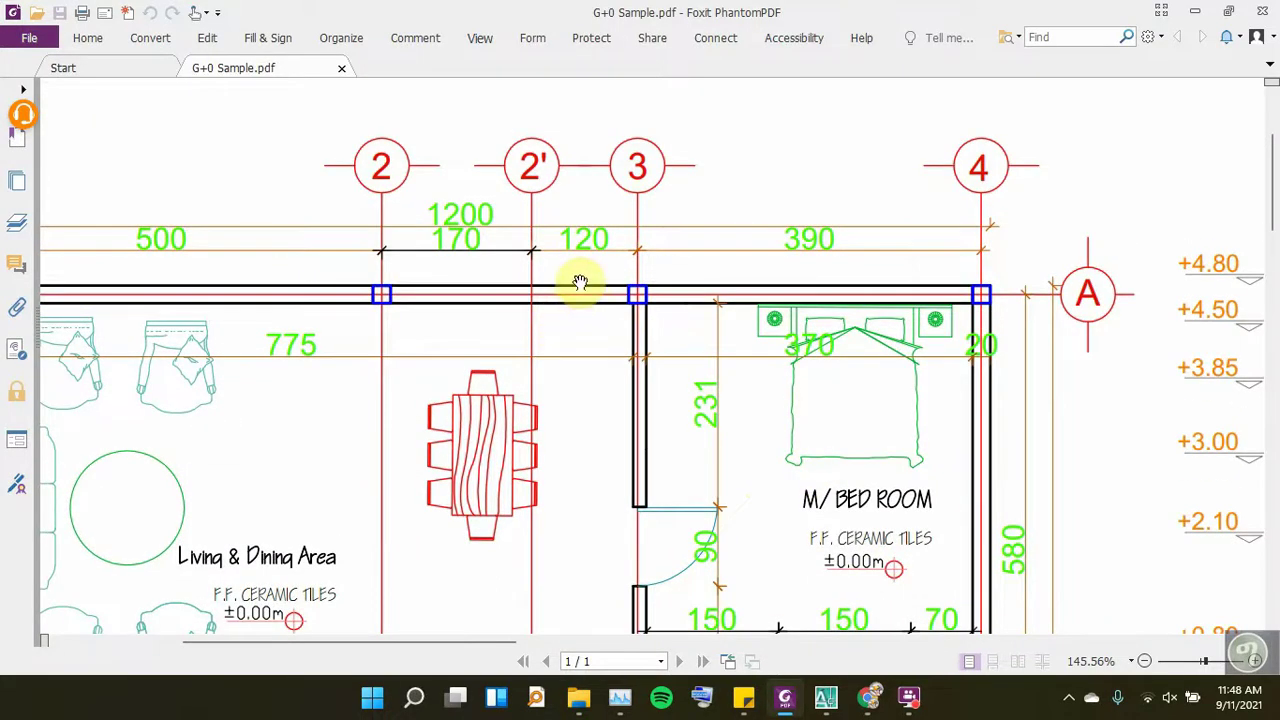
drag(466, 249, 647, 294)
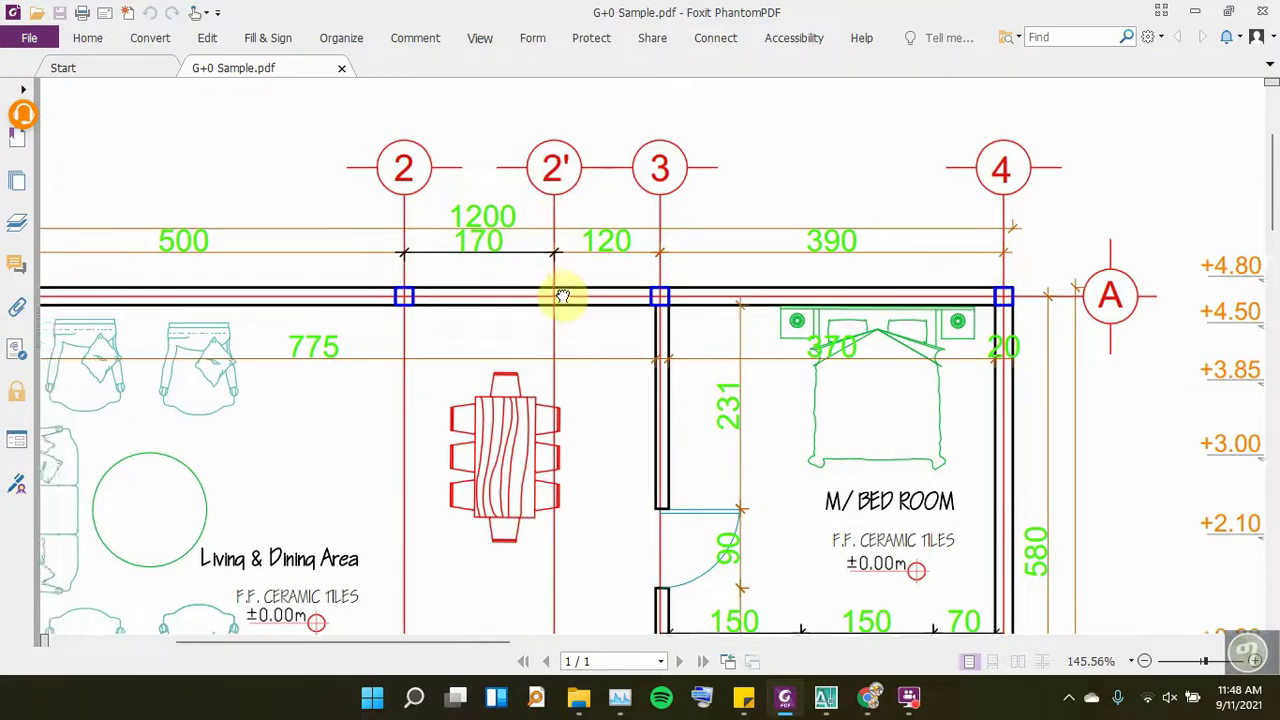
Minimize the PDF and zoom AutoCAD in on the walls and door openings between grids A and C
click(1194, 12)
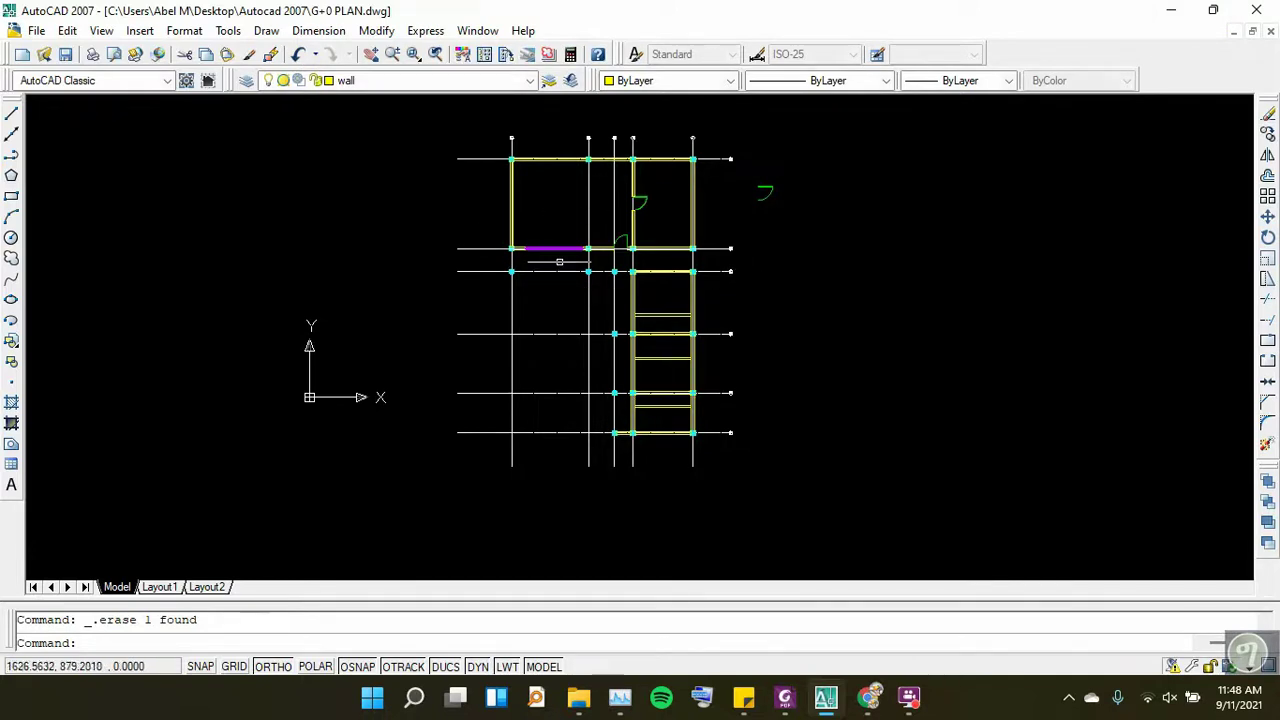
scroll(580, 255, up, 2)
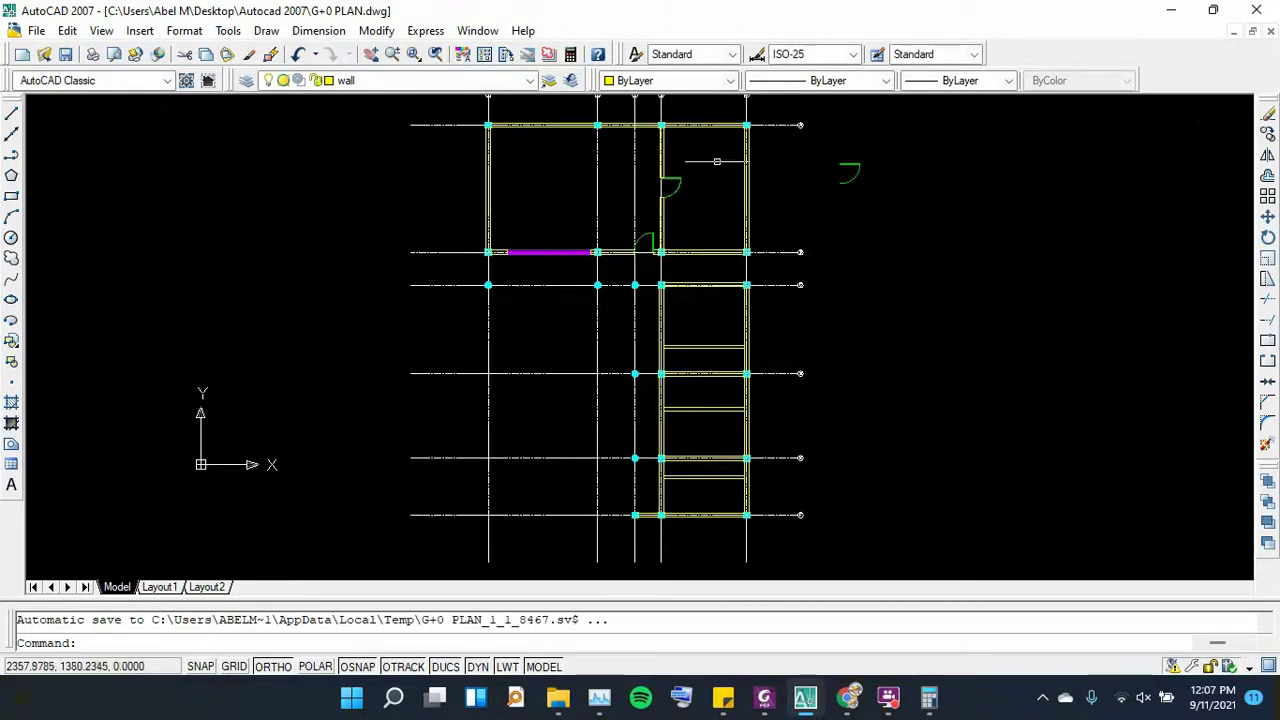
scroll(758, 128, up, 1)
scroll(392, 433, down, 3)
scroll(445, 420, up, 3)
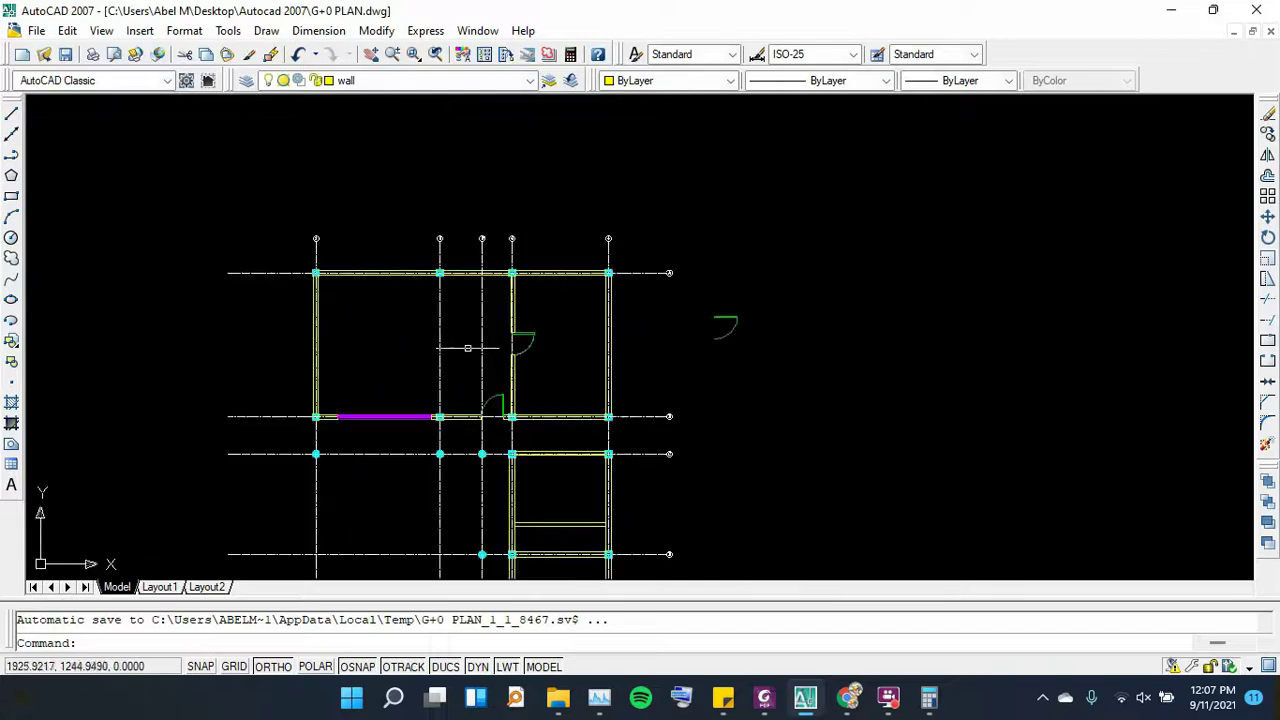
scroll(502, 415, up, 3)
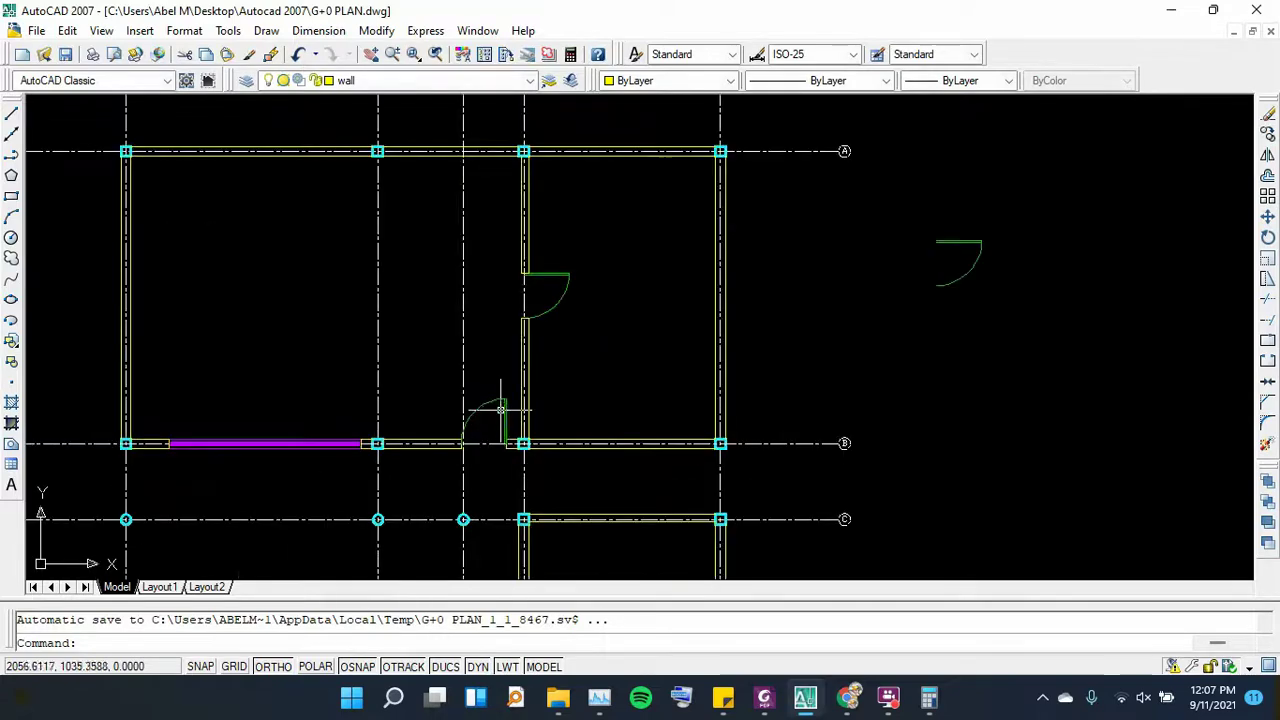
Pan the PDF plan to review the M/Bed Room and M/Bath dimensions between grids A and C
click(764, 697)
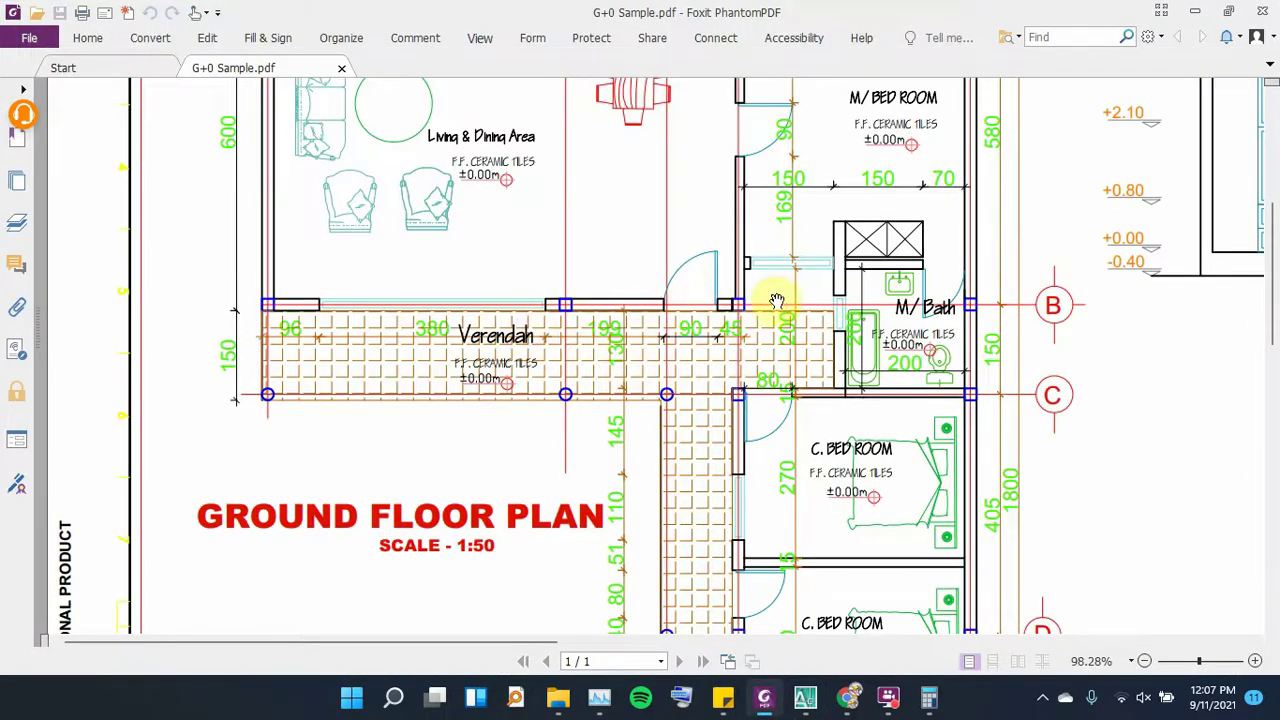
drag(656, 318, 426, 366)
scroll(600, 260, up, 1)
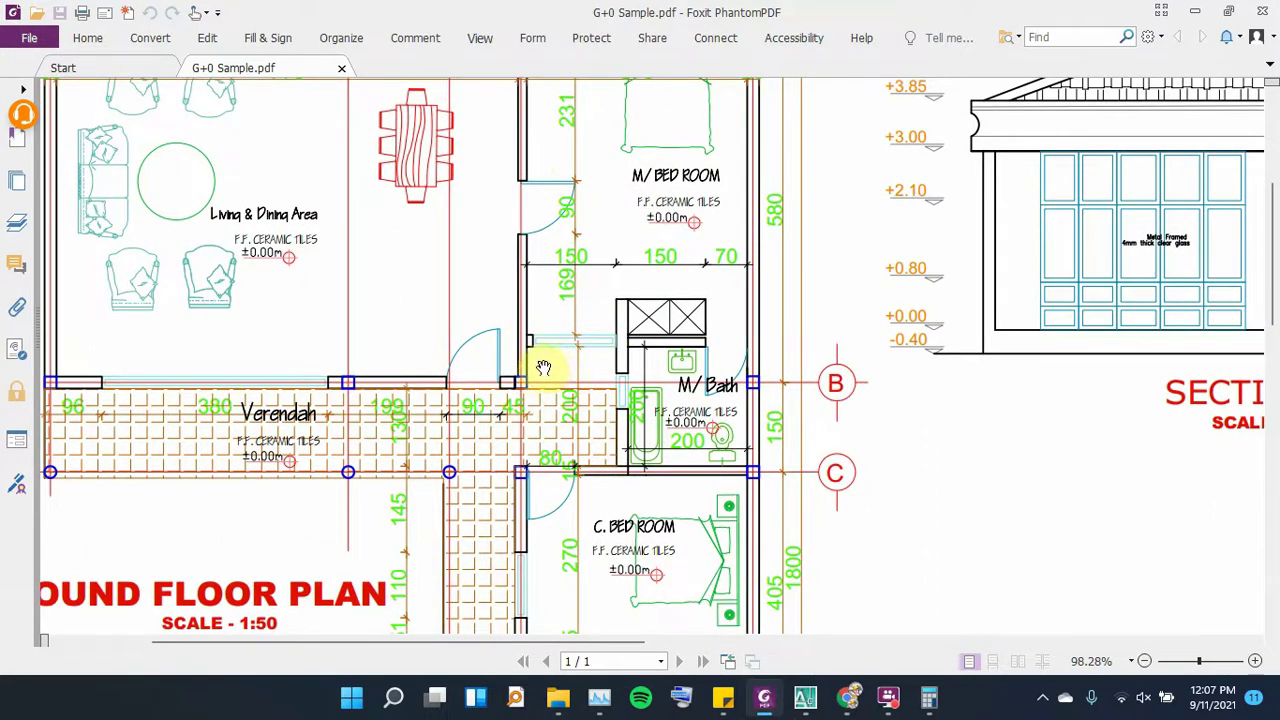
scroll(541, 360, up, 1)
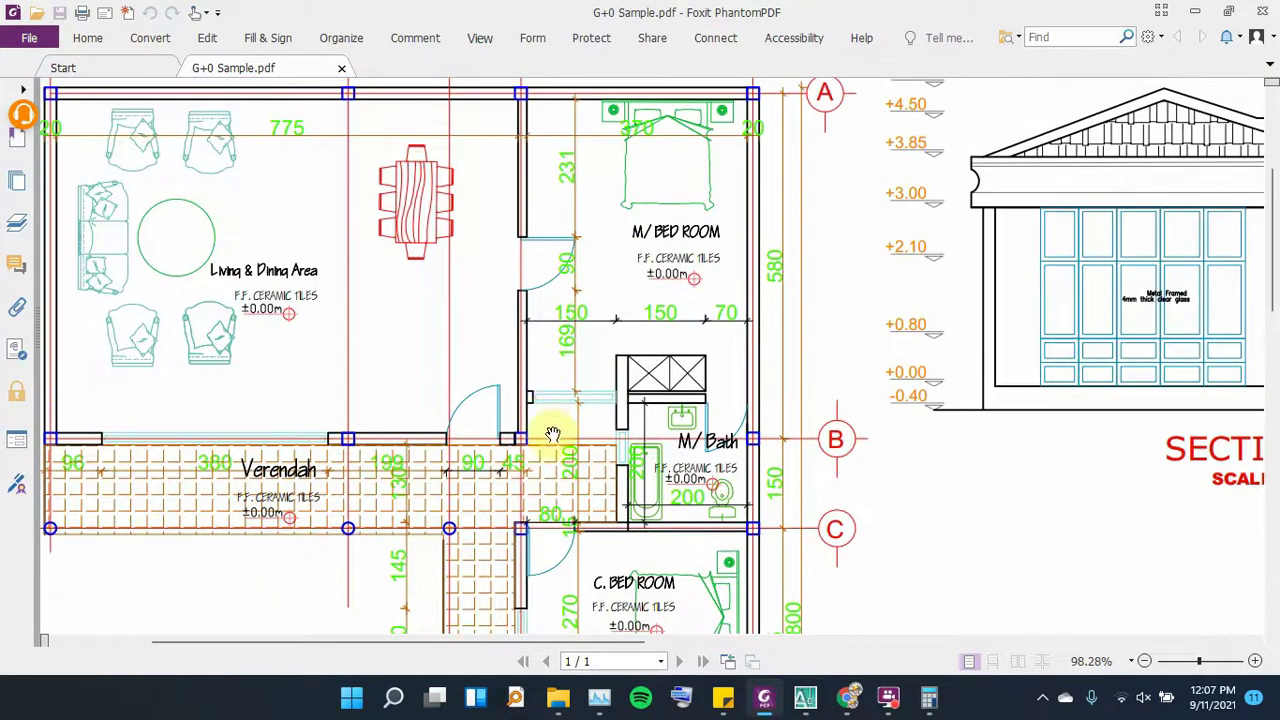
mouse_move(551, 434)
mouse_down()
mouse_move(551, 357)
mouse_move(603, 337)
mouse_up()
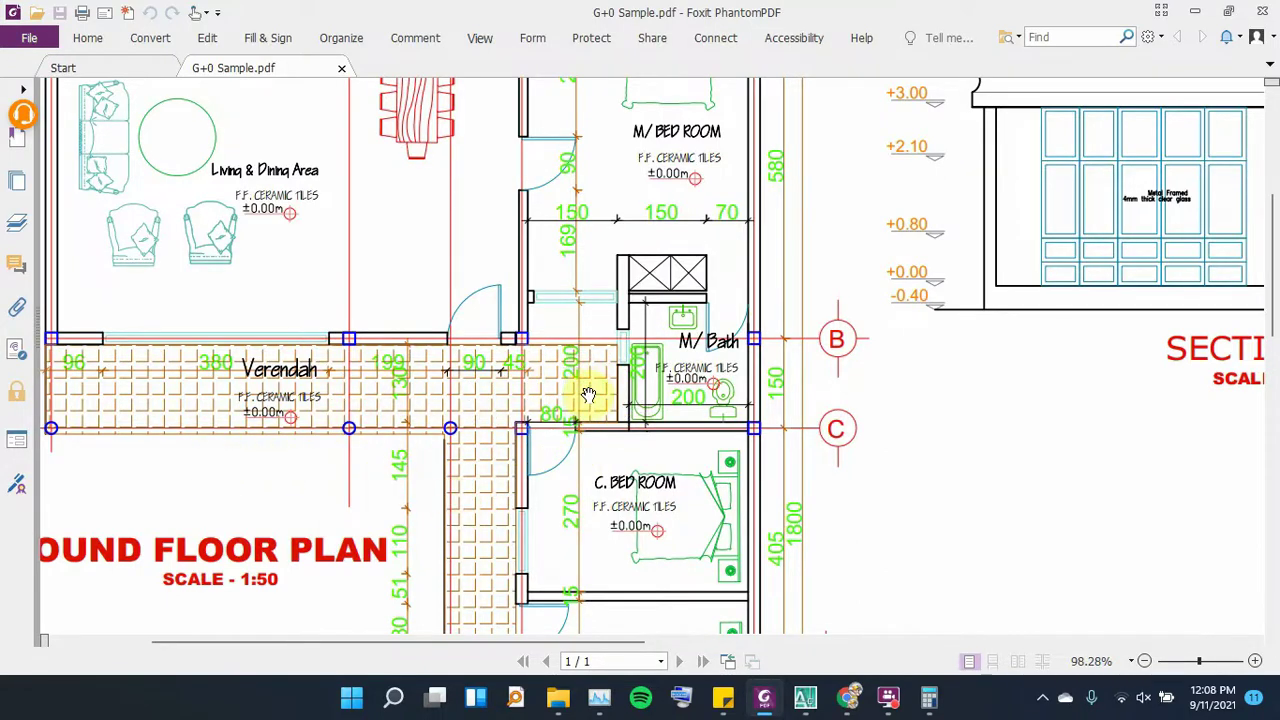
mouse_move(588, 328)
mouse_down()
mouse_move(551, 273)
mouse_move(528, 266)
mouse_up()
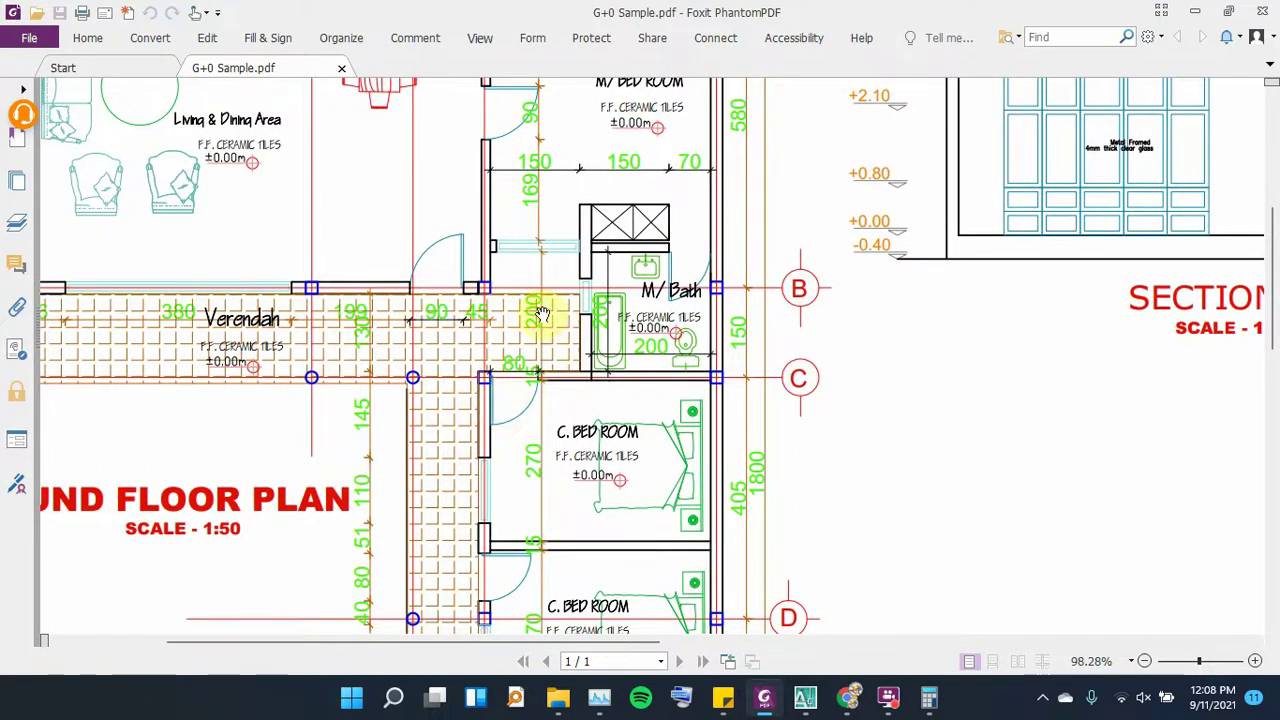
mouse_move(531, 257)
mouse_down()
mouse_move(568, 322)
mouse_move(569, 357)
mouse_up()
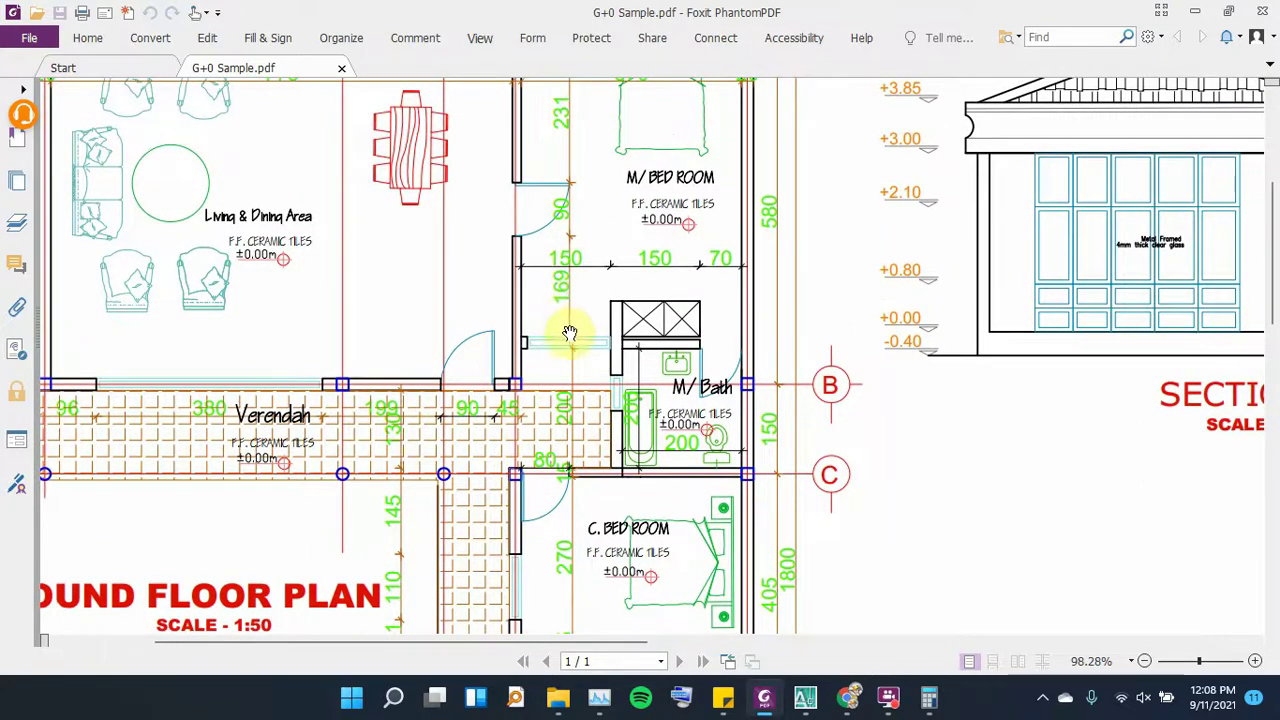
drag(570, 316, 573, 332)
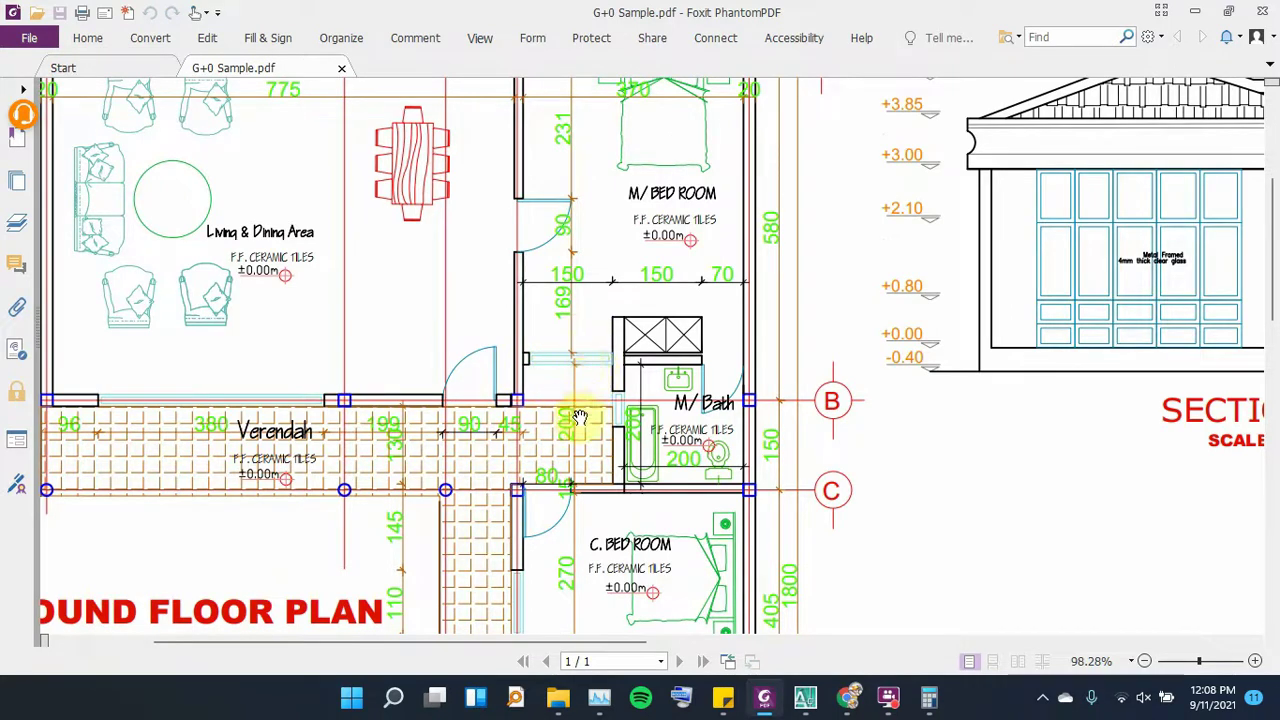
mouse_move(567, 241)
mouse_down()
mouse_move(568, 334)
mouse_move(577, 290)
mouse_up()
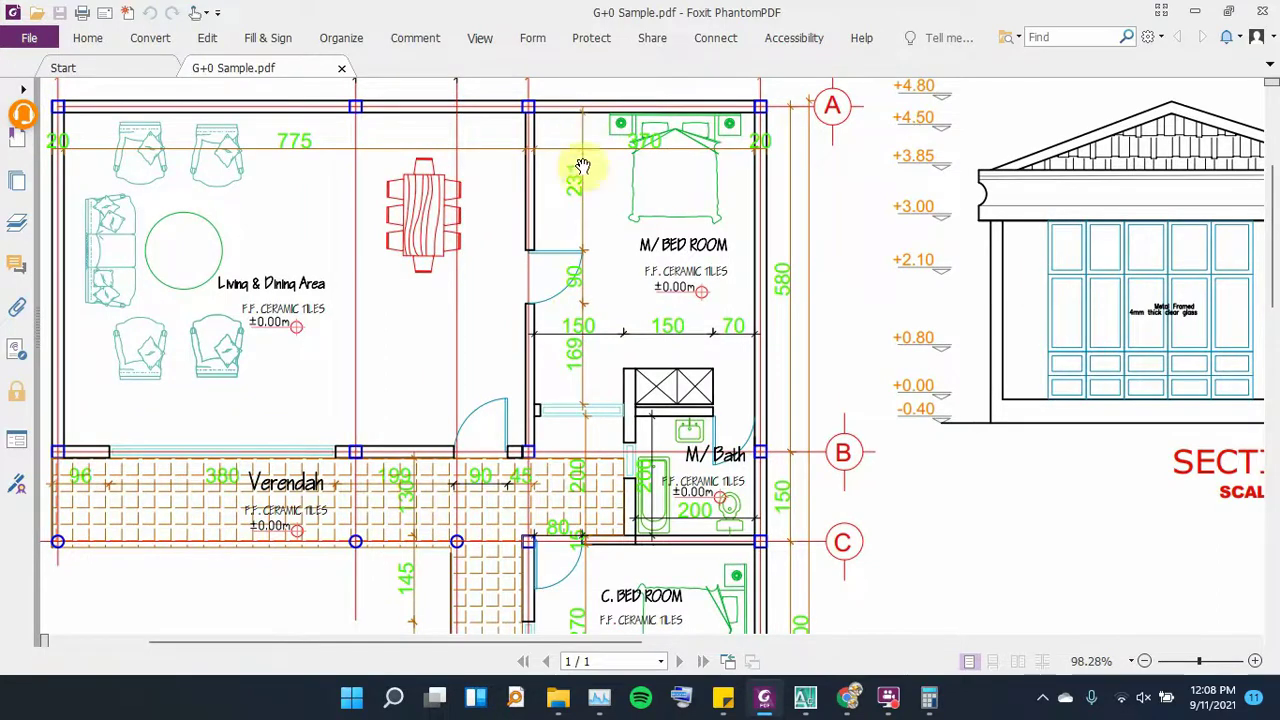
In Calculator, sum the bedroom dimensions to 490, compute 490 − 560 = −70, then minimize it
click(930, 697)
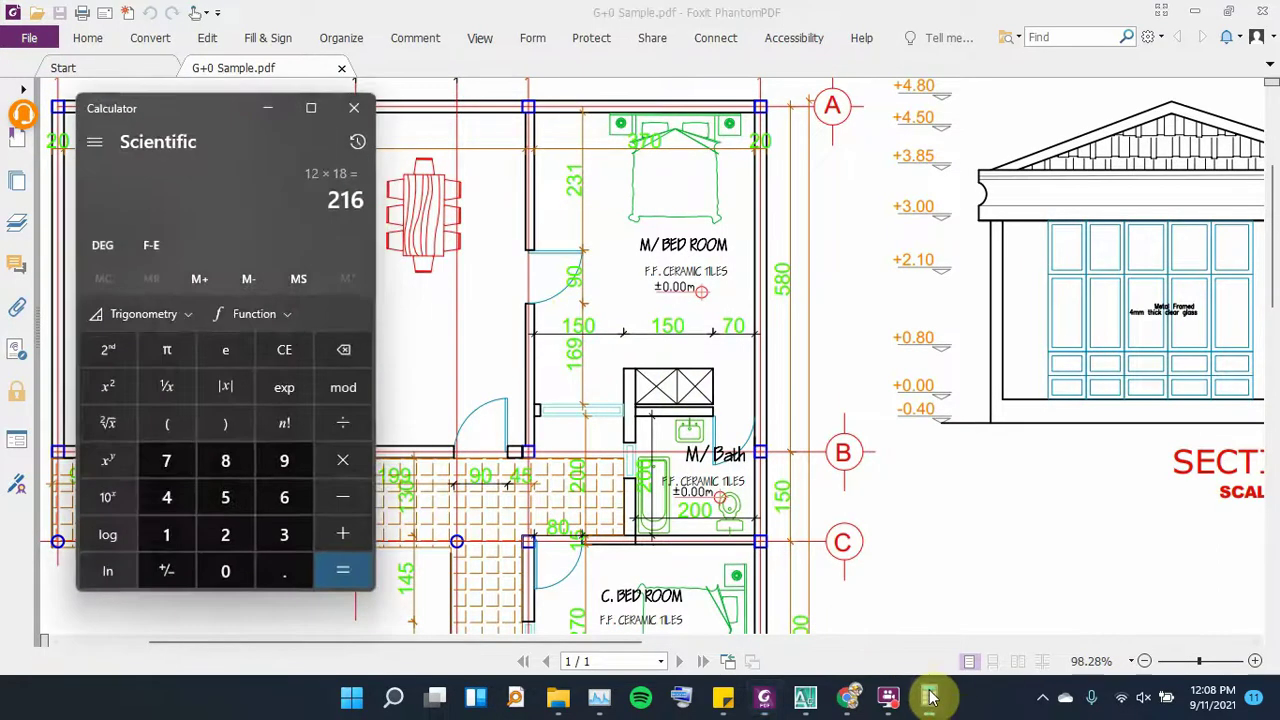
click(283, 353)
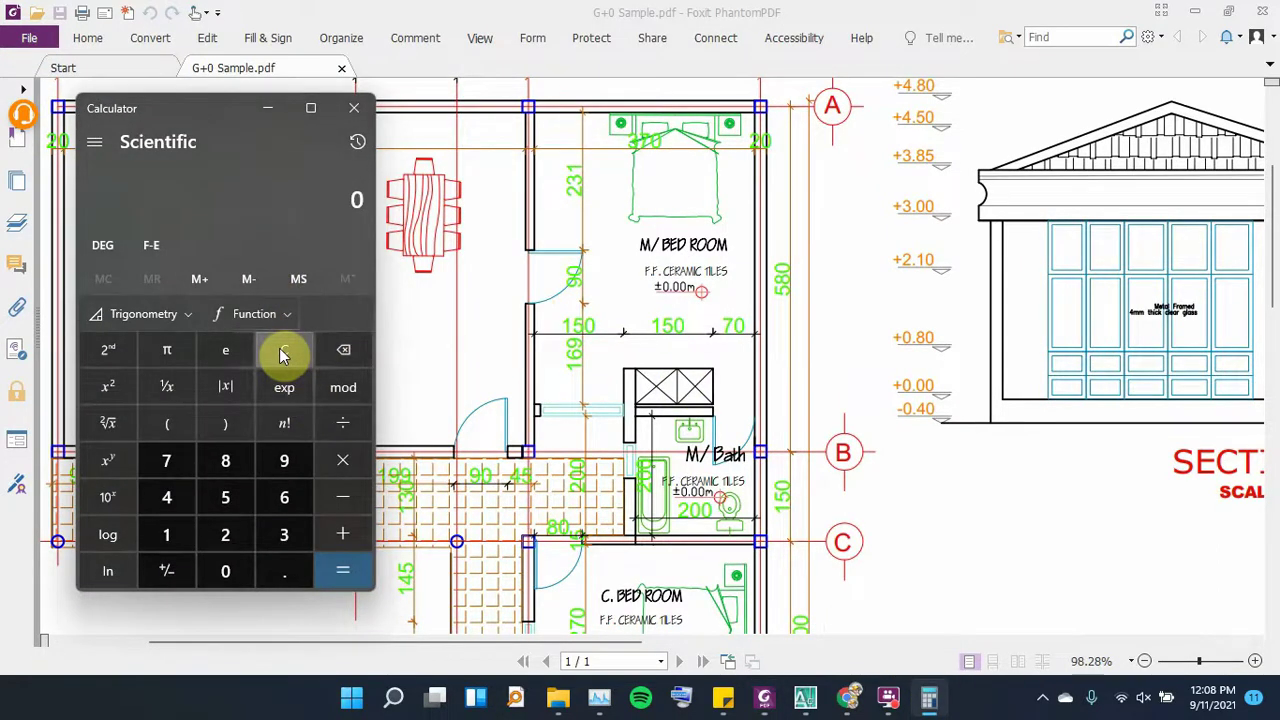
text(231 + )
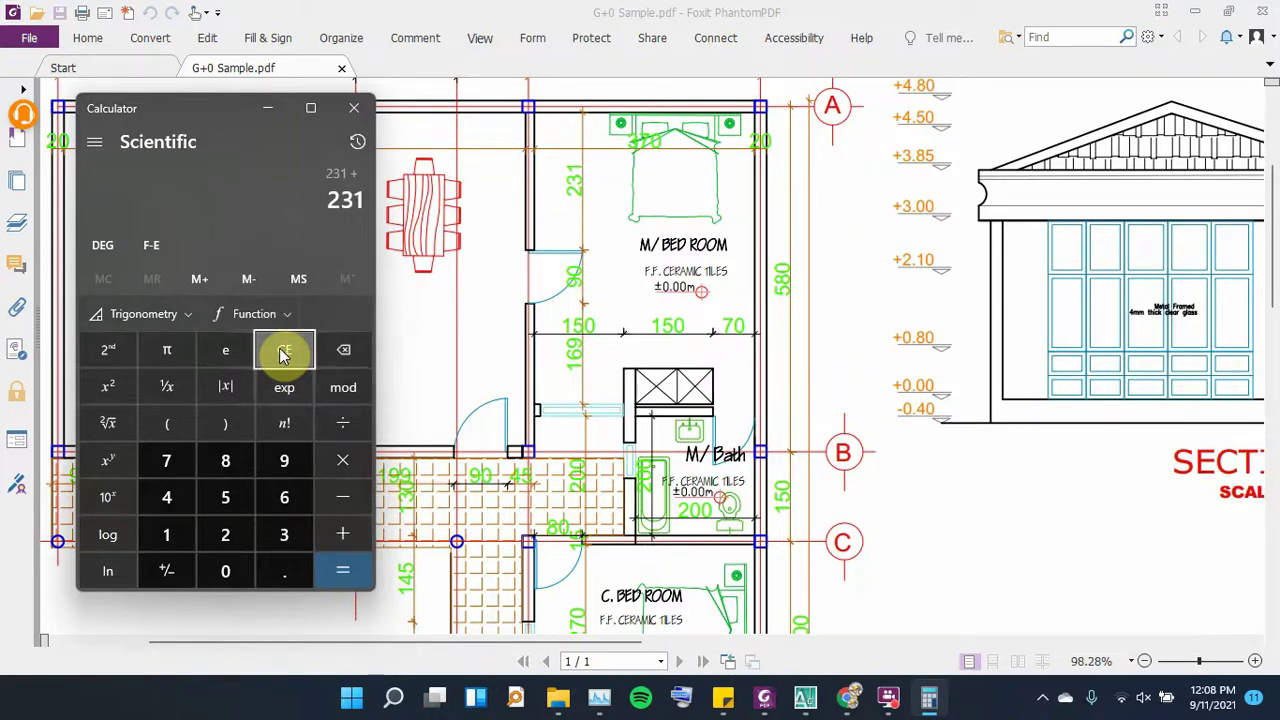
text(90 - 560 =)
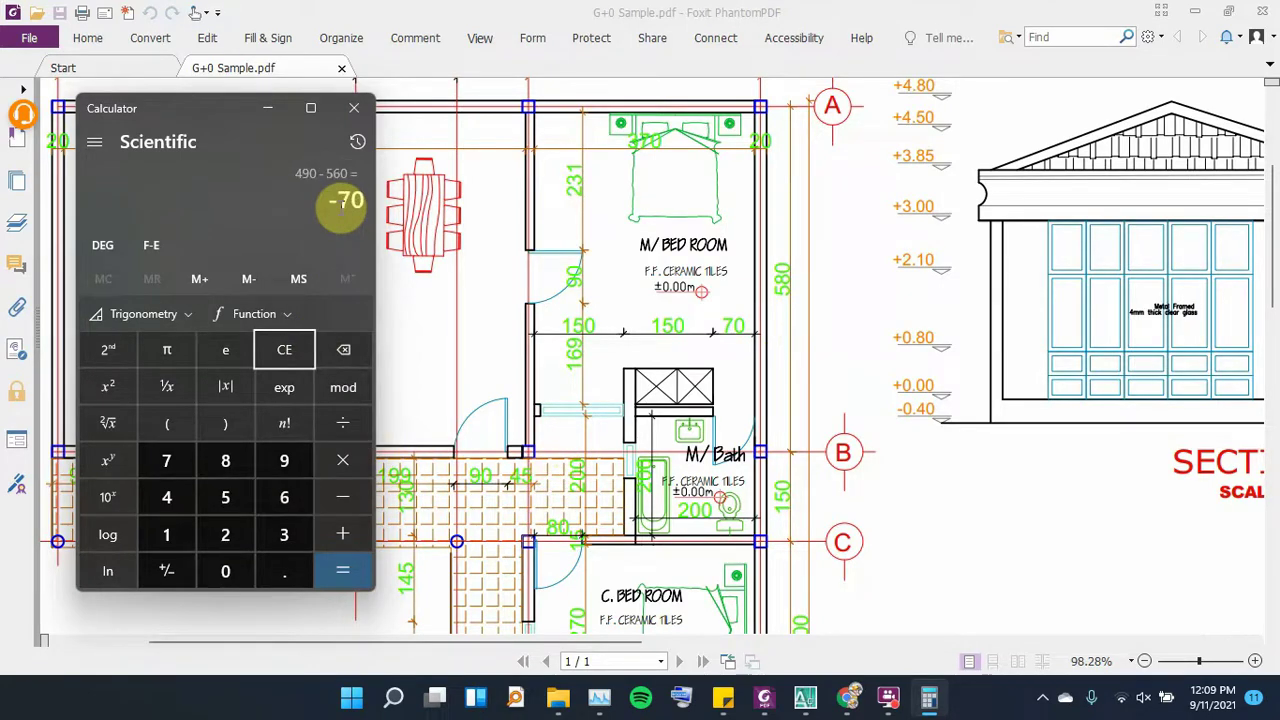
click(265, 109)
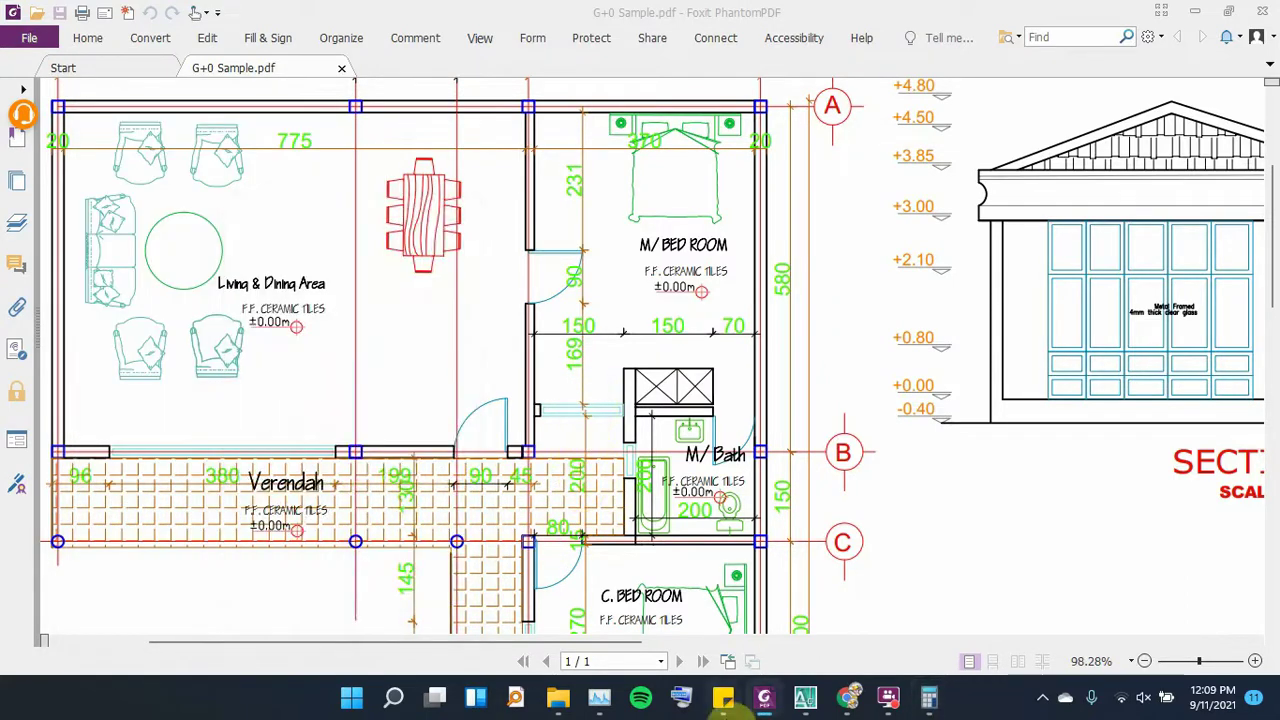
Draw a horizontal line rightward starting 70 above the grid-B wall corner, then view the PDF's M/Bath
click(766, 697)
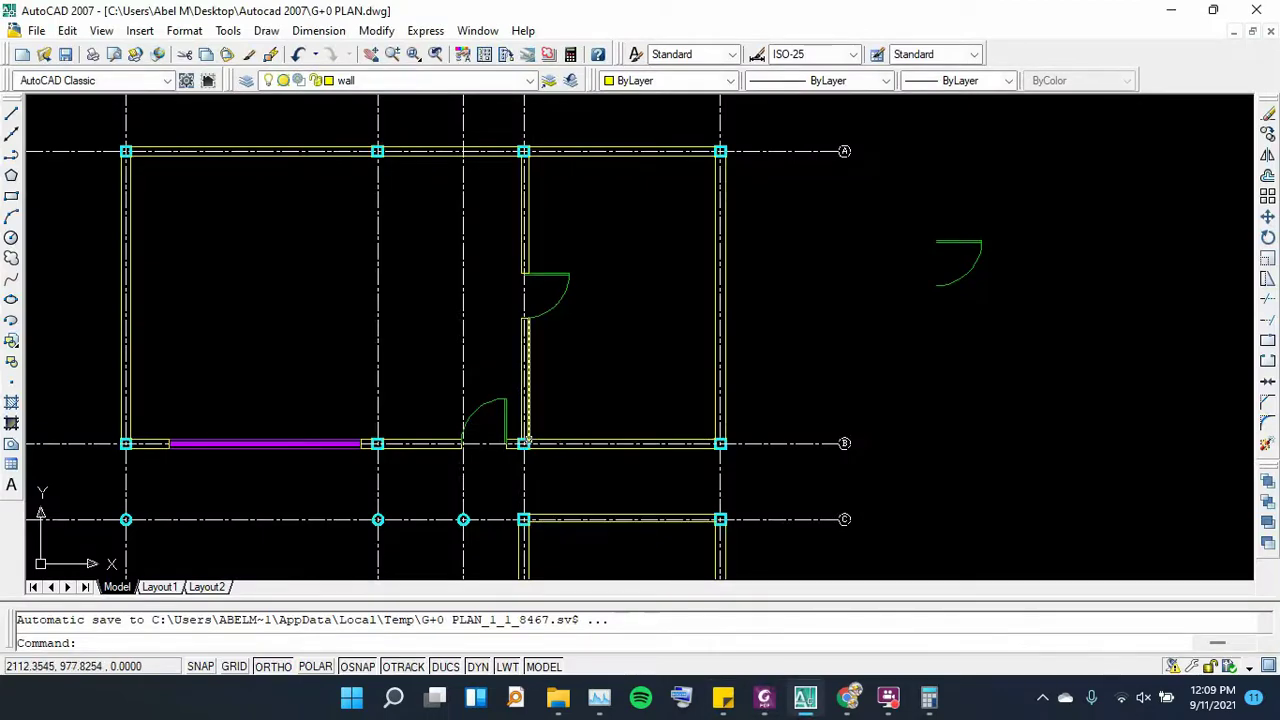
scroll(528, 400, up, 1)
scroll(472, 505, down, 2)
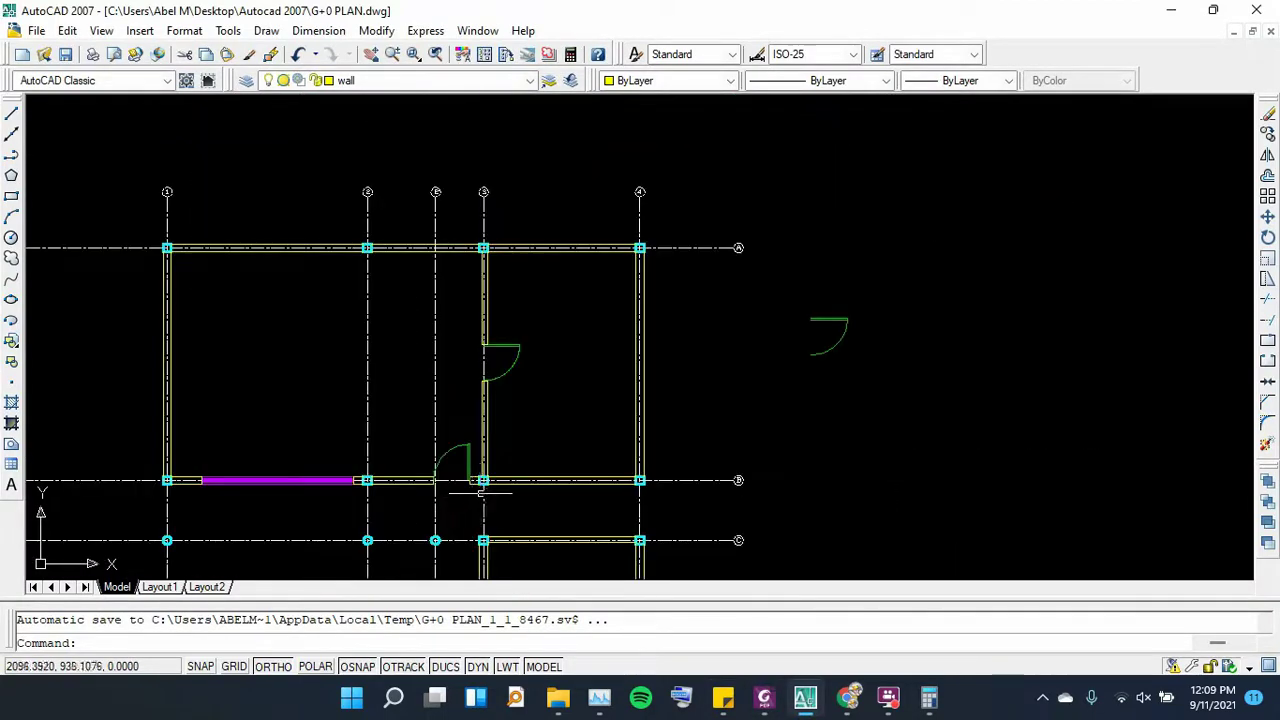
scroll(480, 490, up, 1)
scroll(480, 490, up, 2)
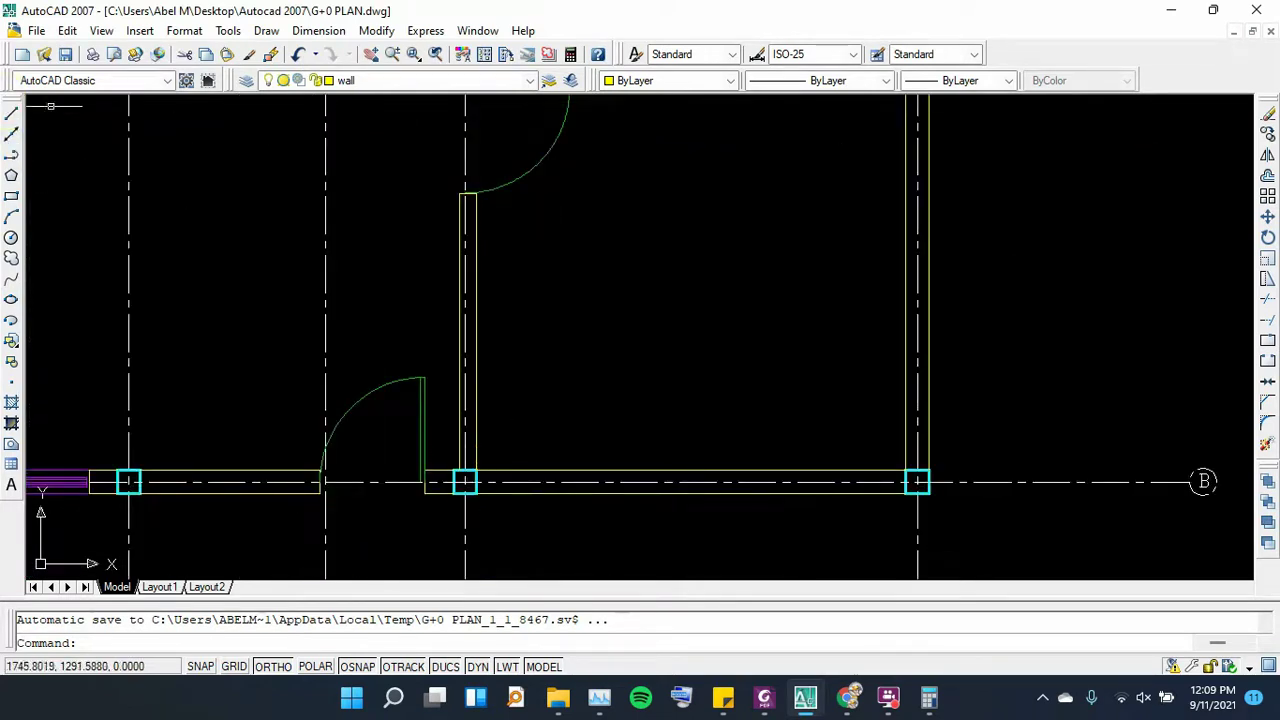
click(11, 114)
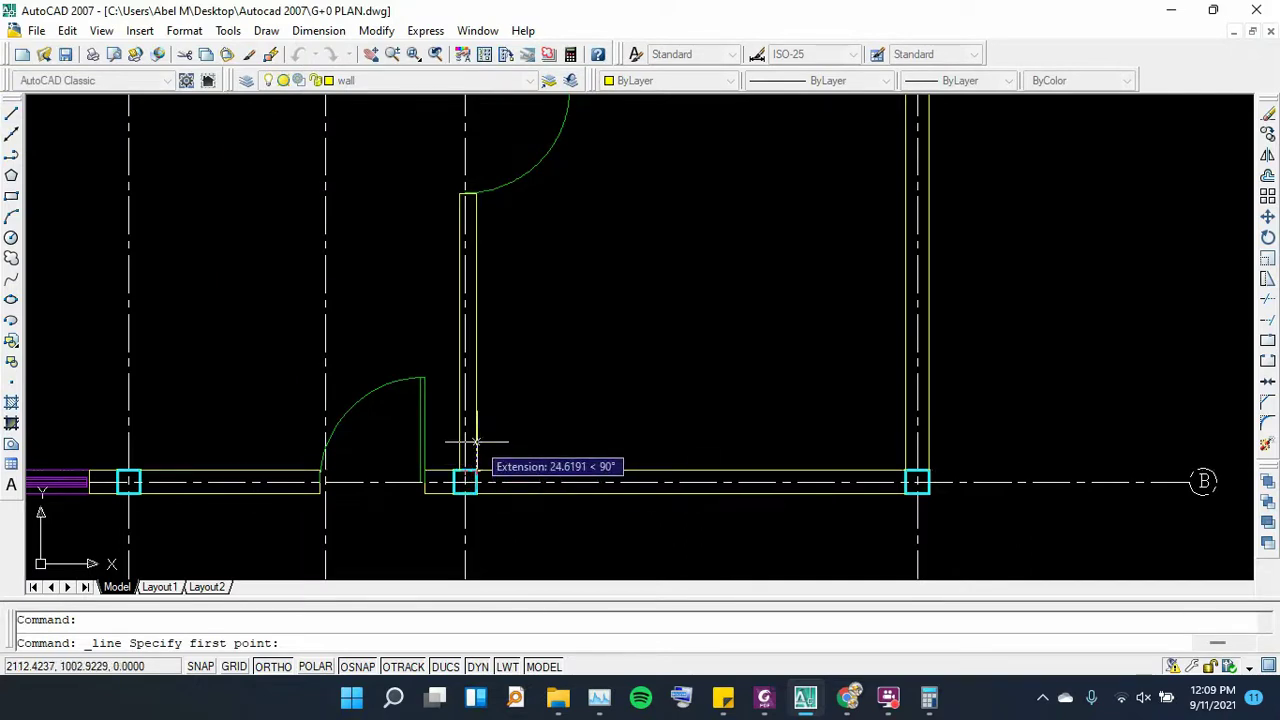
text(70)
key(Return)
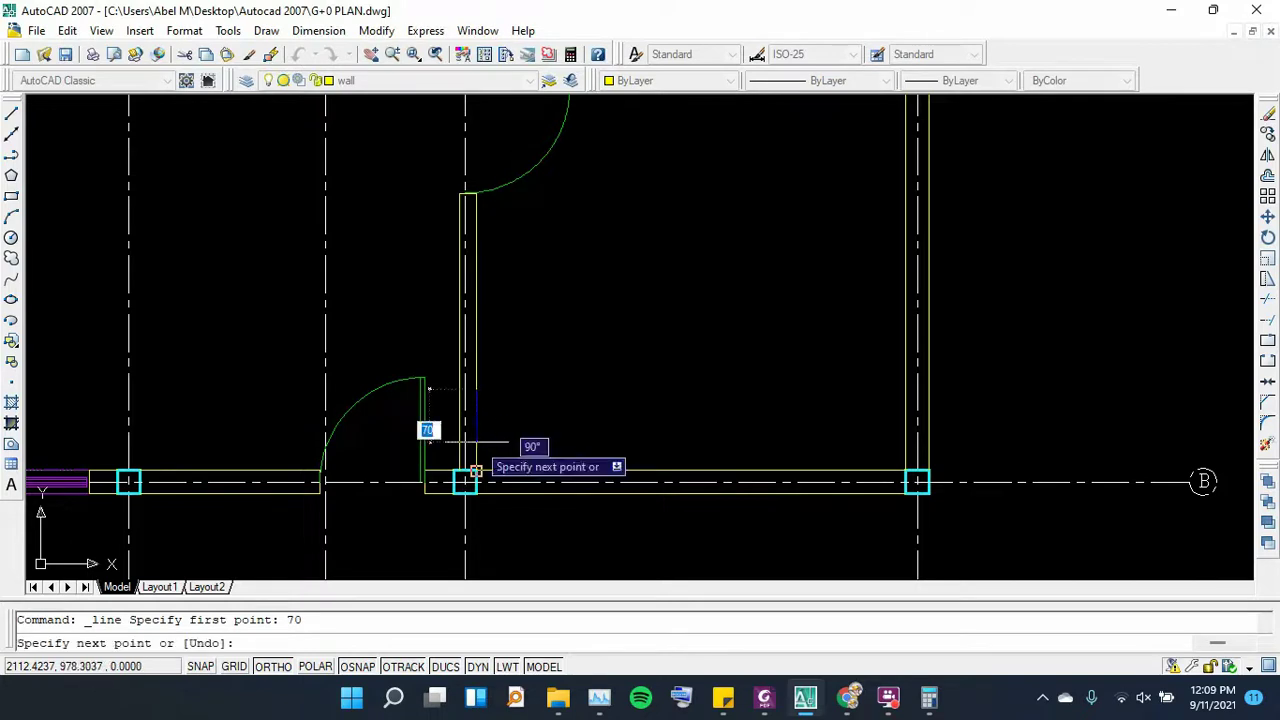
click(1020, 350)
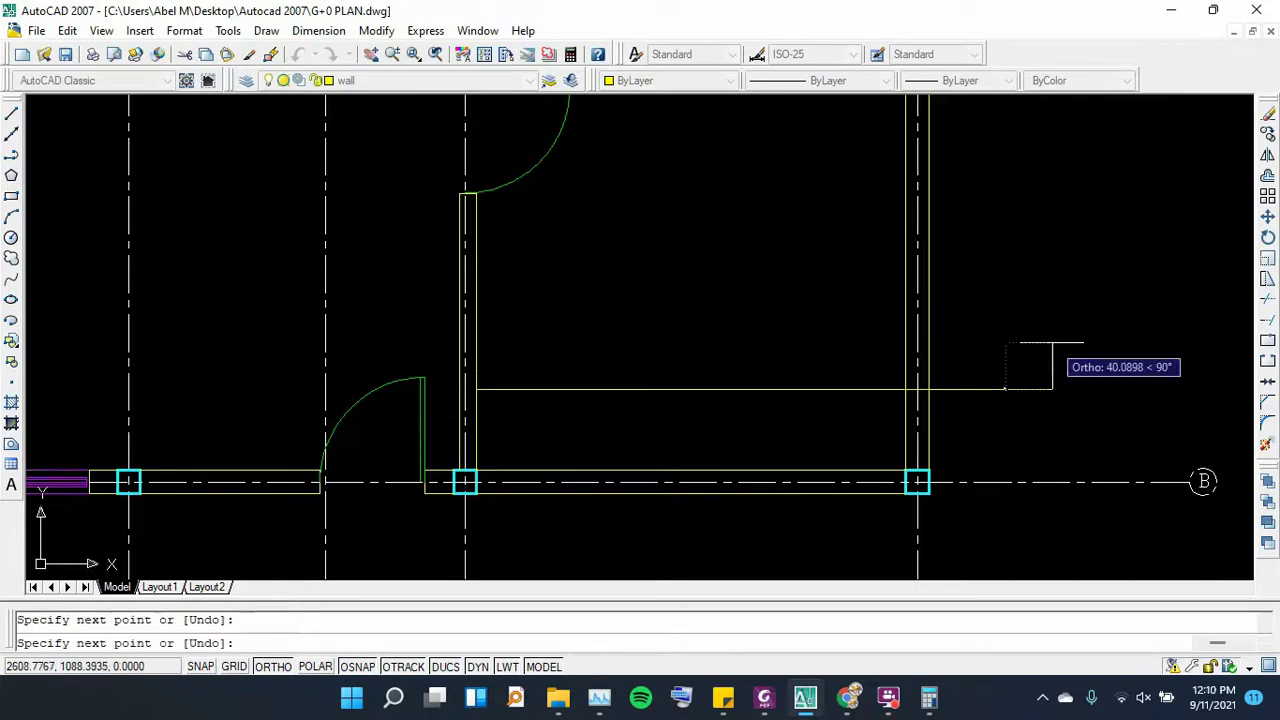
right_click(1055, 343)
click(1071, 352)
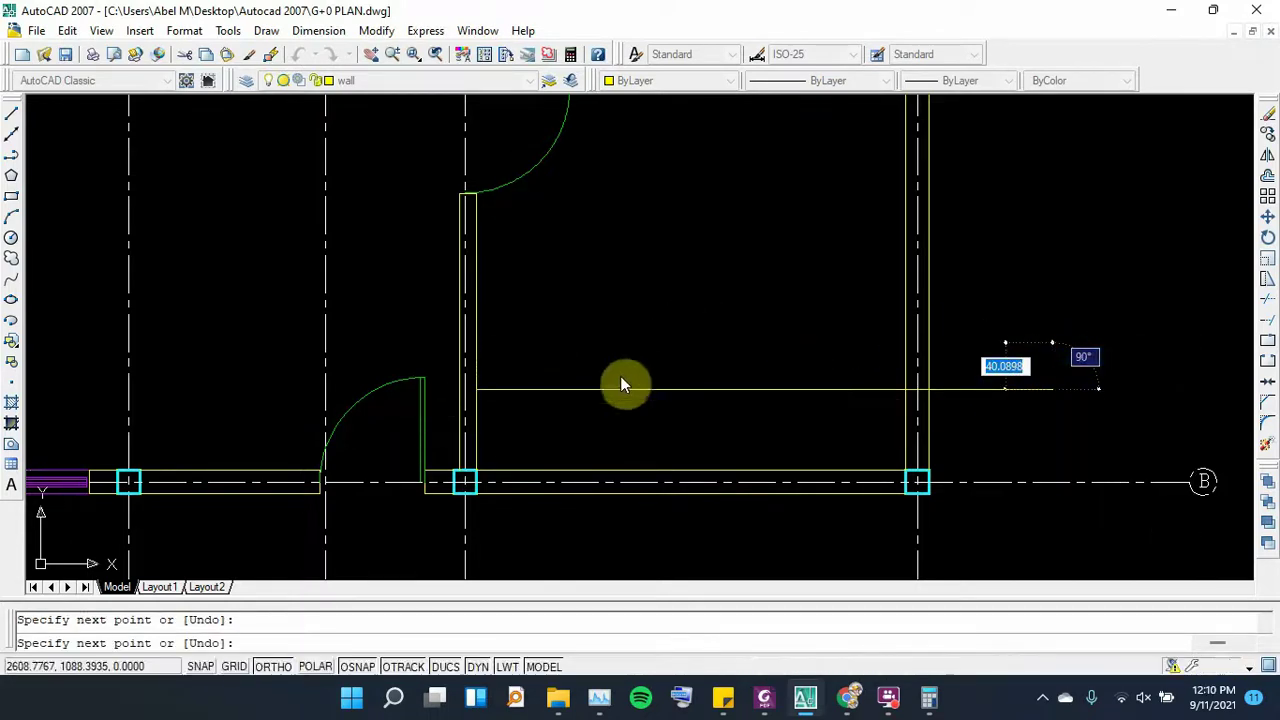
key(Return)
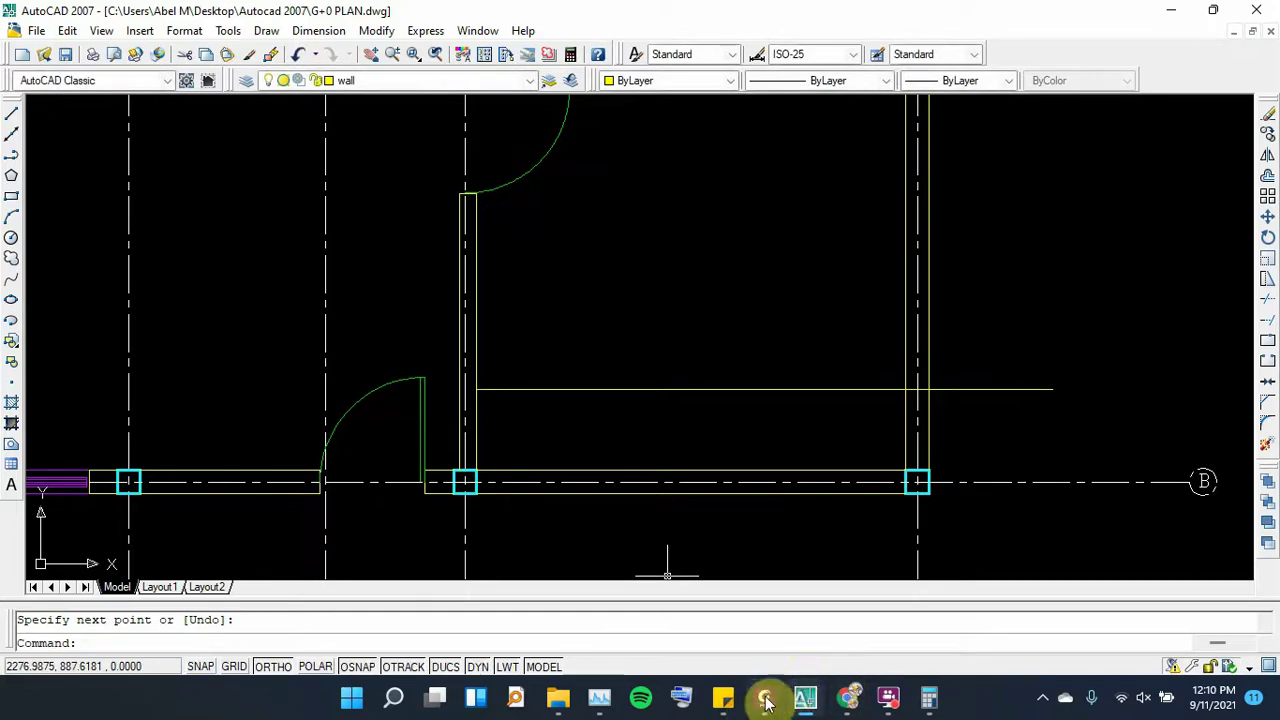
click(767, 703)
drag(600, 520, 612, 407)
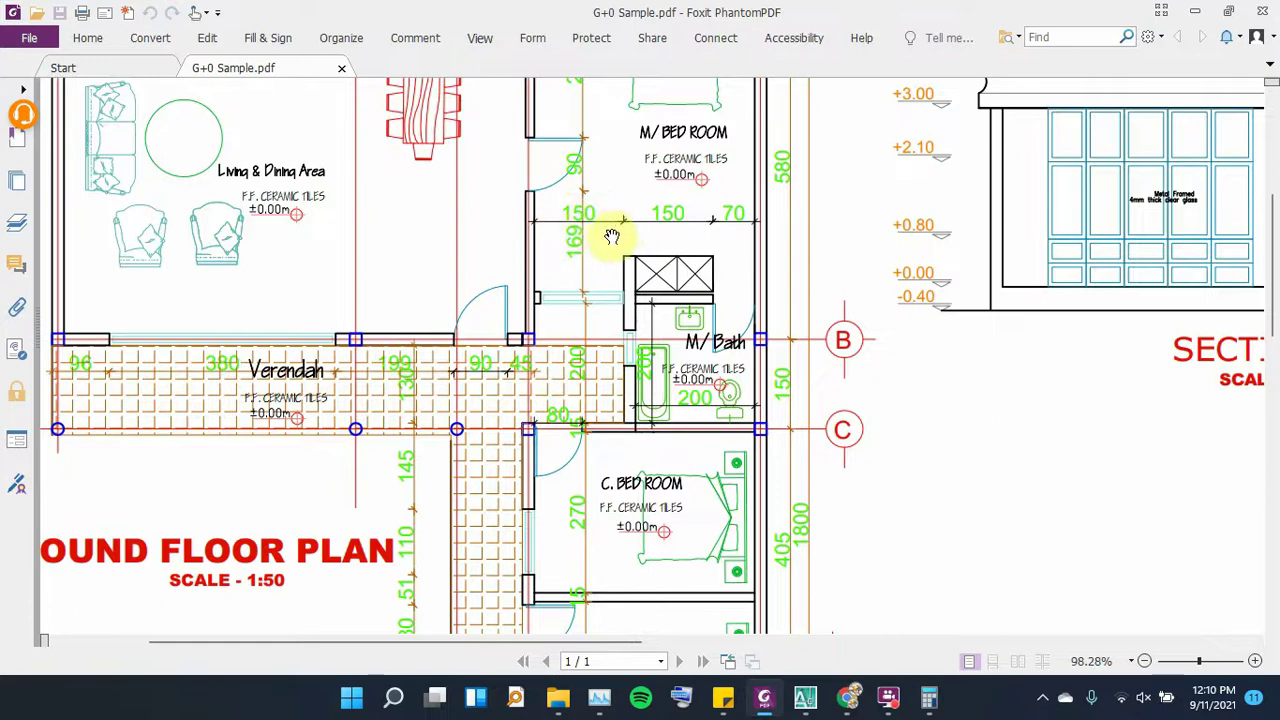
Draw a vertical line rising from the horizontal line, 150 units along from the wall
click(1200, 20)
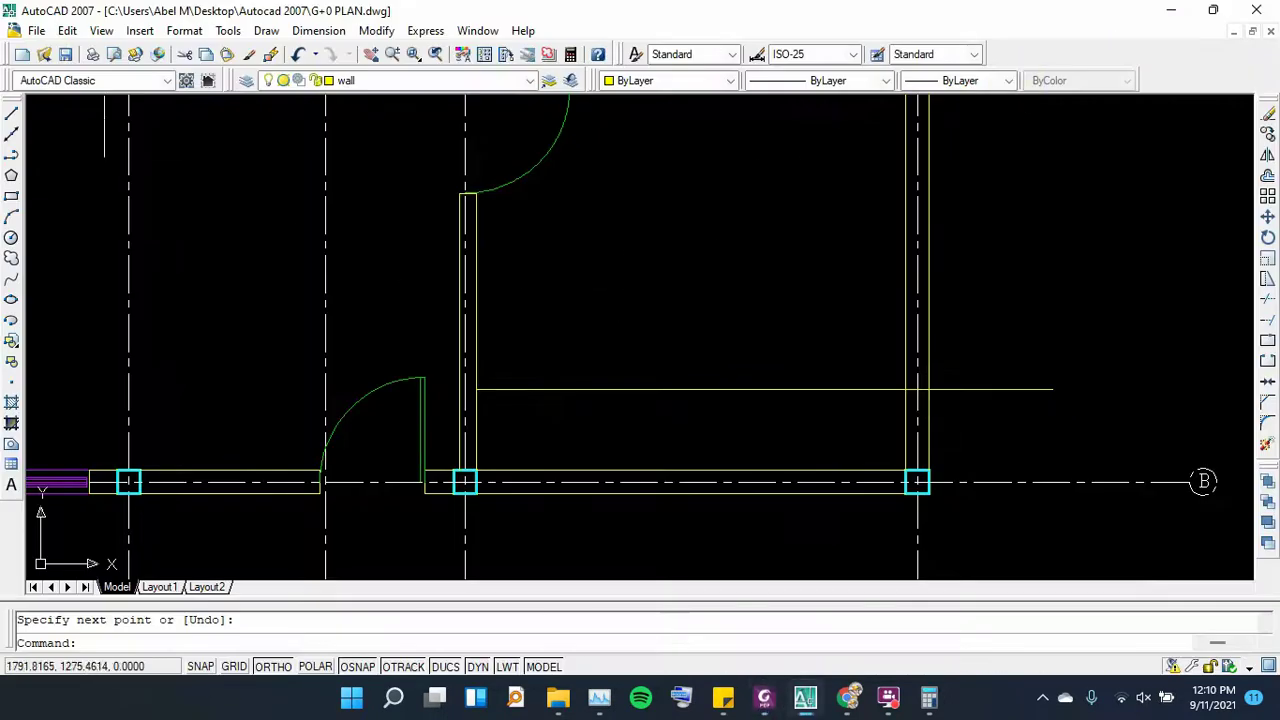
click(11, 116)
text(150)
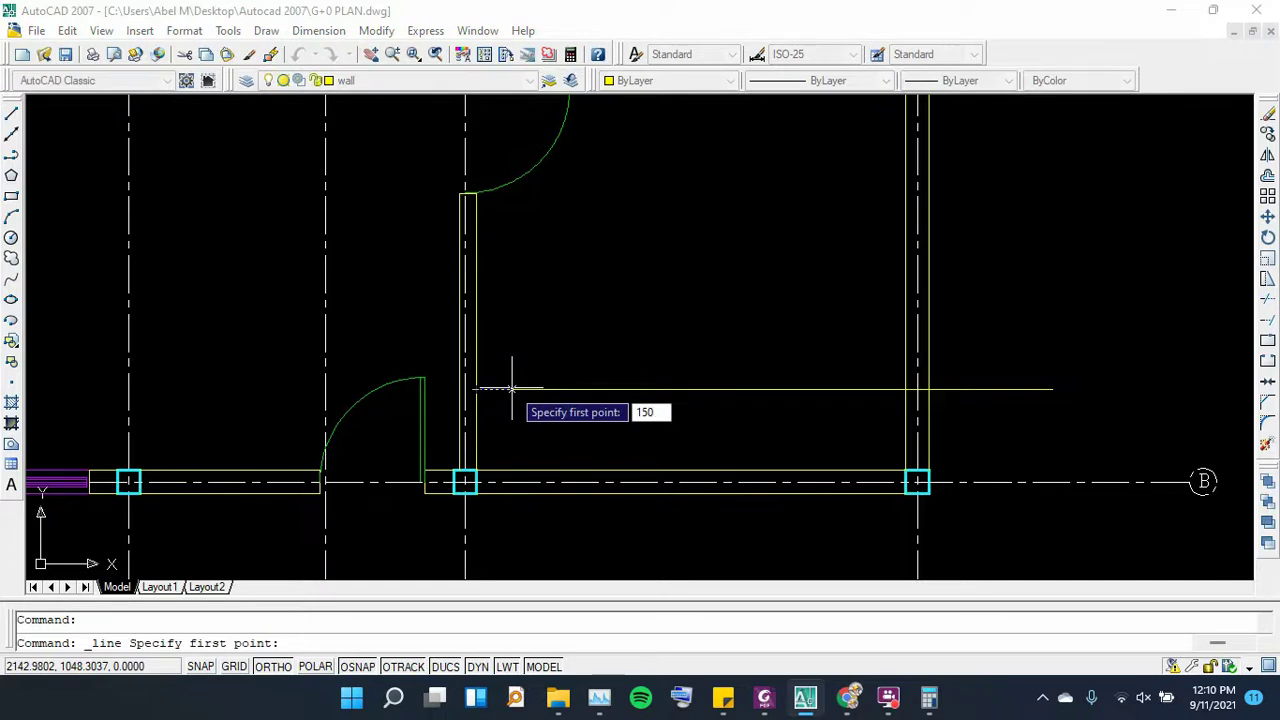
key(Return)
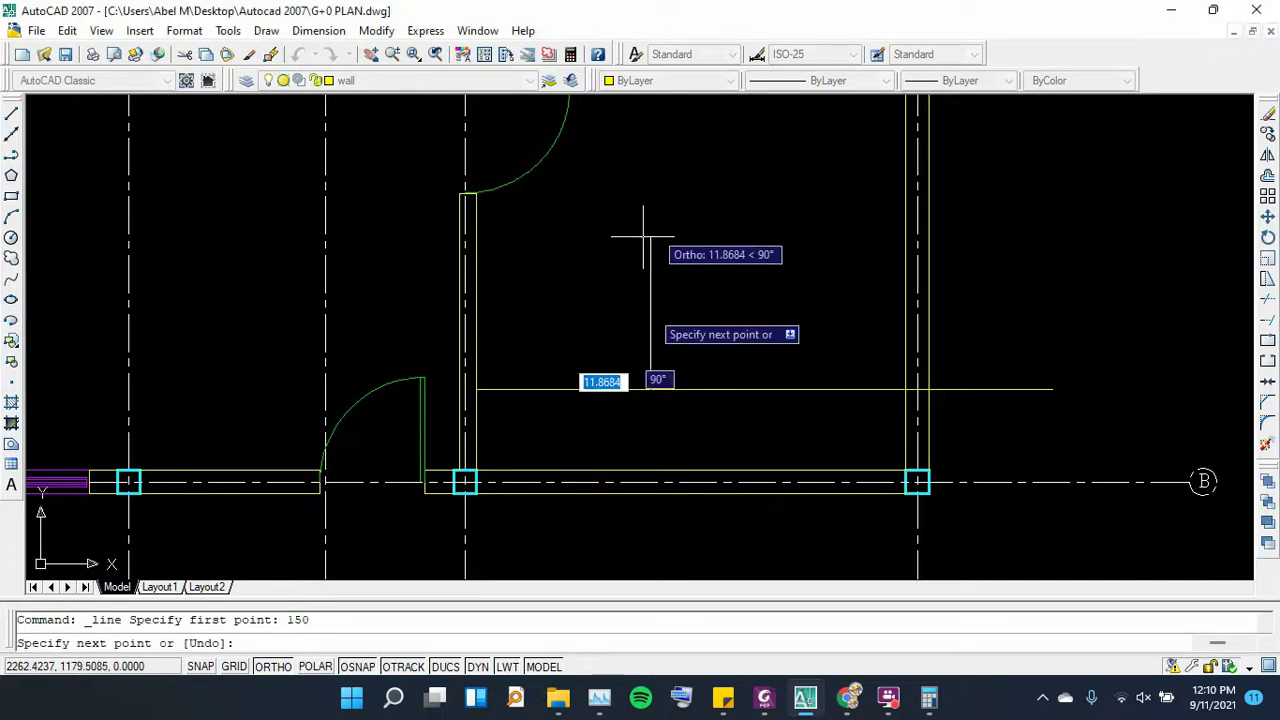
click(660, 228)
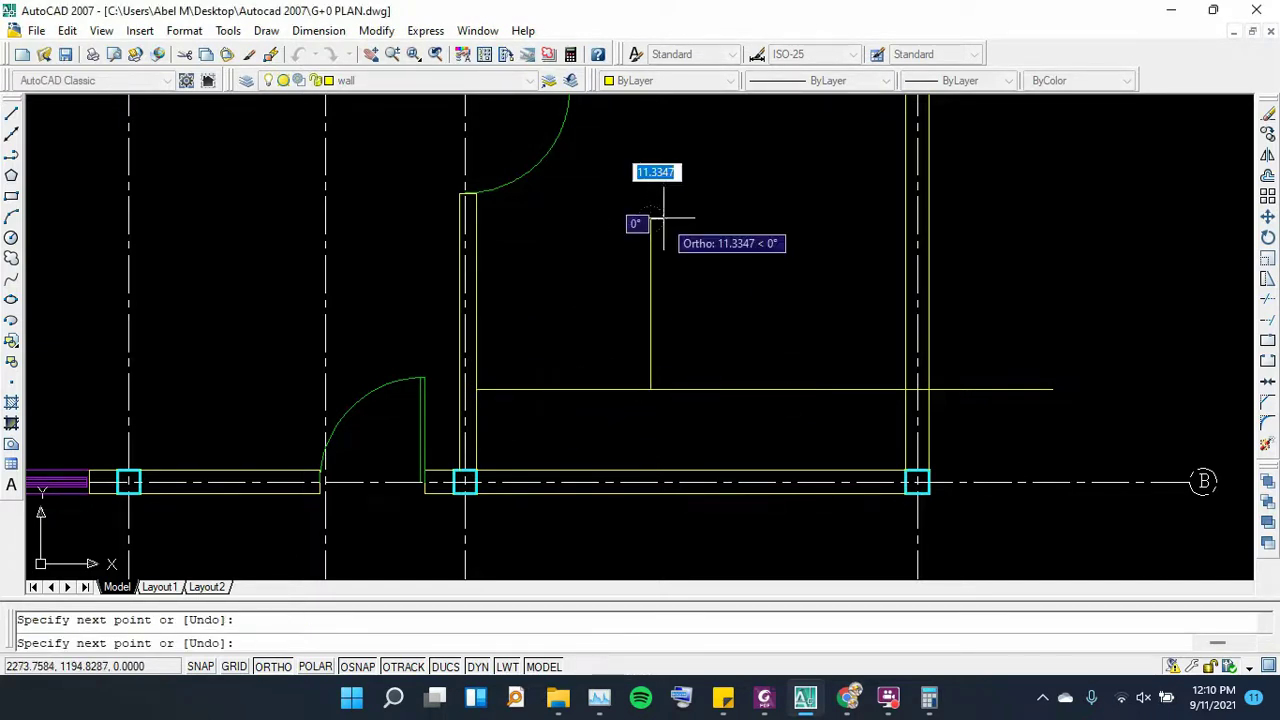
right_click(664, 228)
click(625, 425)
key(Return)
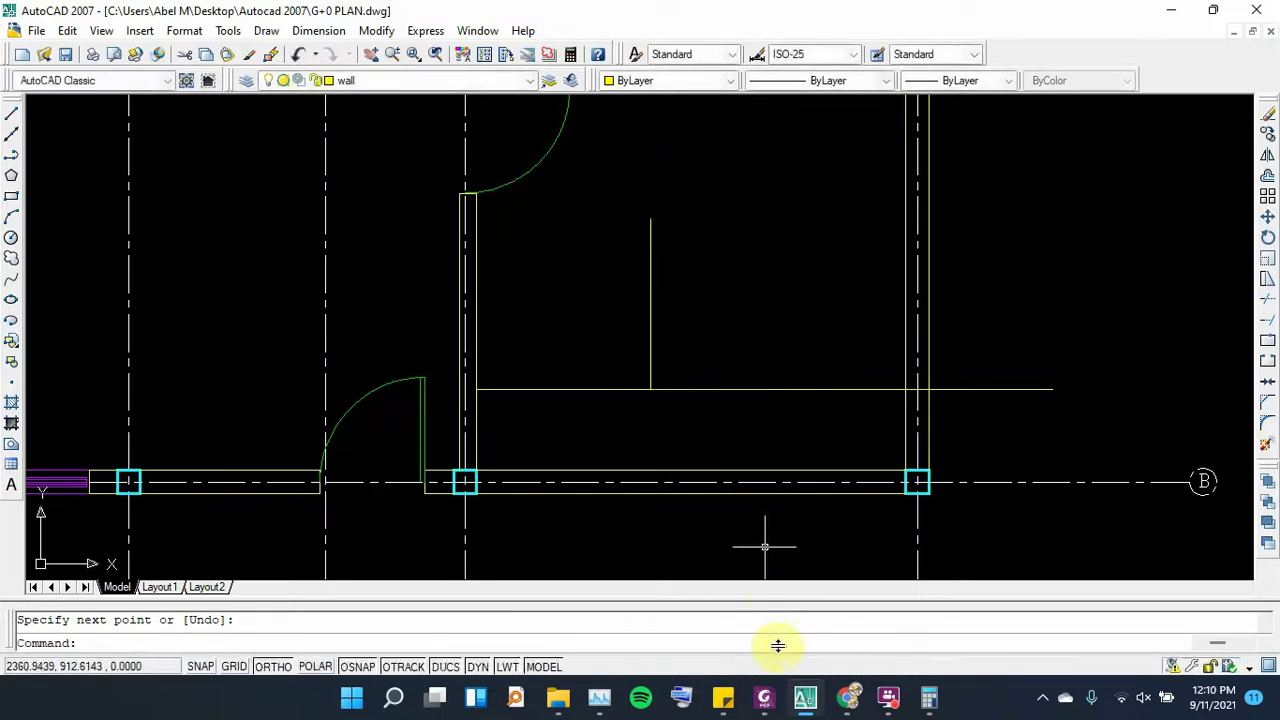
Check the PDF plan, then return to AutoCAD and zoom in on the new lines
click(775, 708)
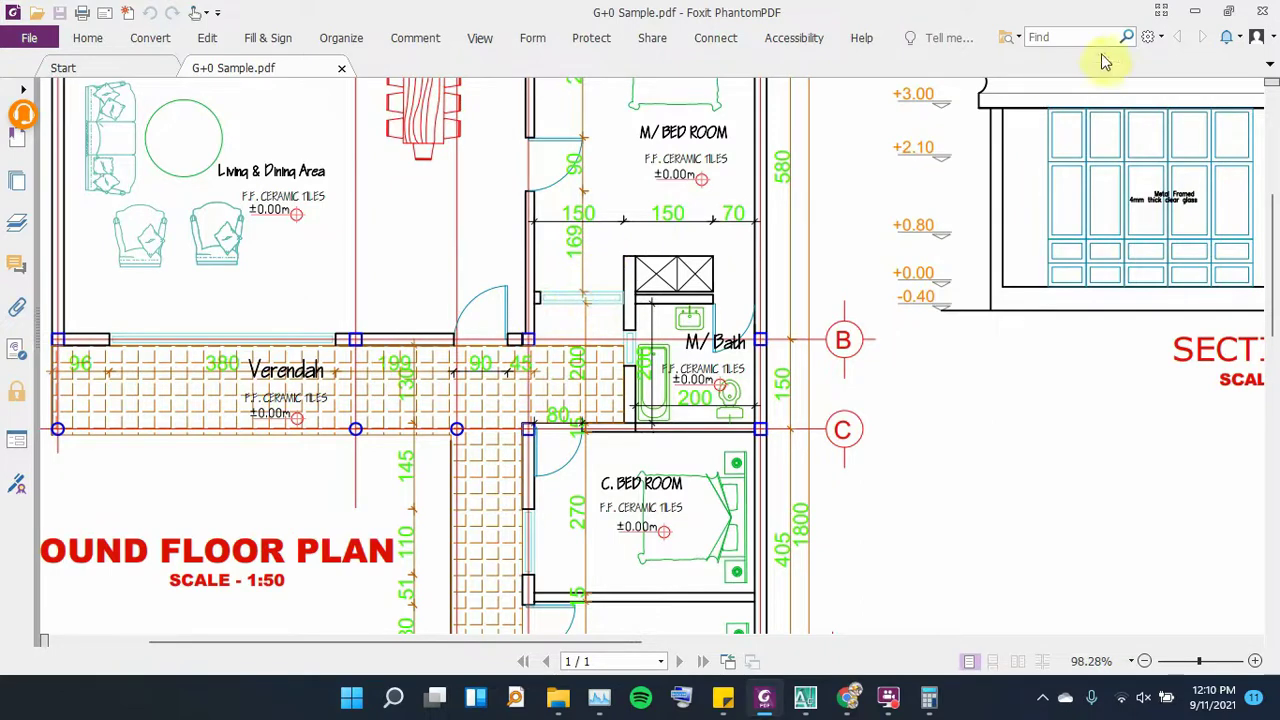
click(1197, 14)
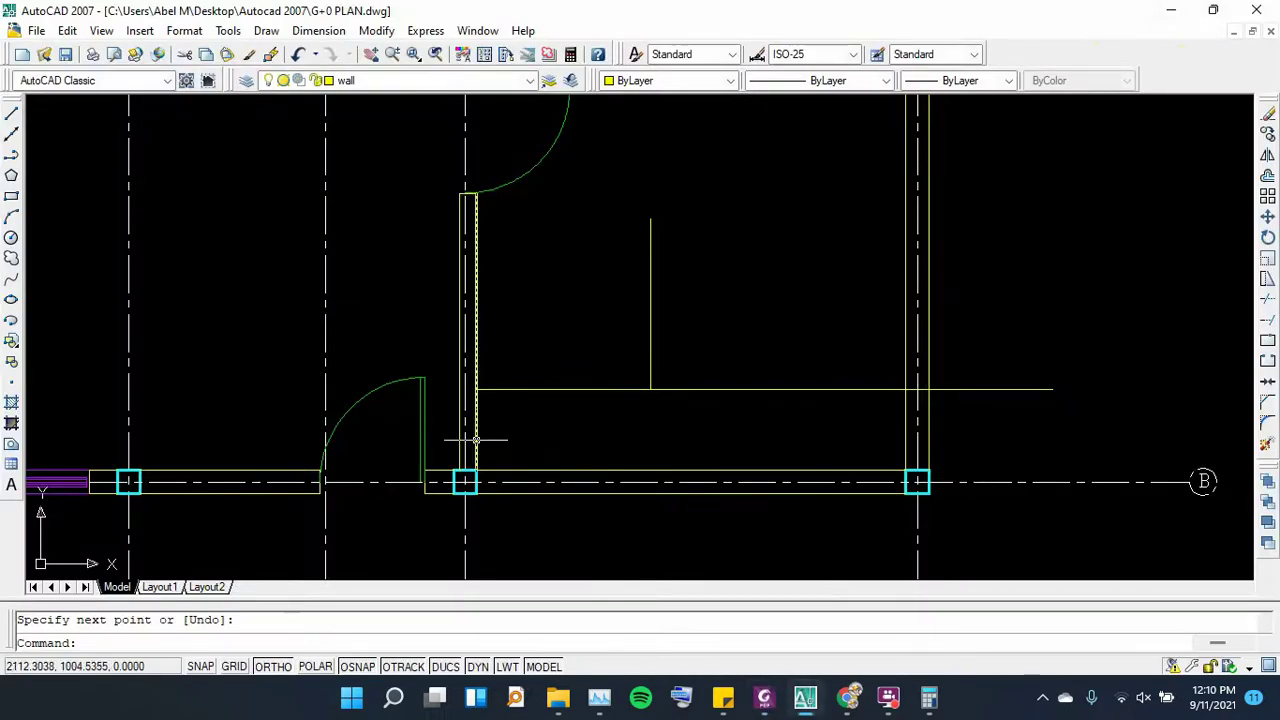
scroll(476, 439, up, 1)
scroll(475, 383, up, 1)
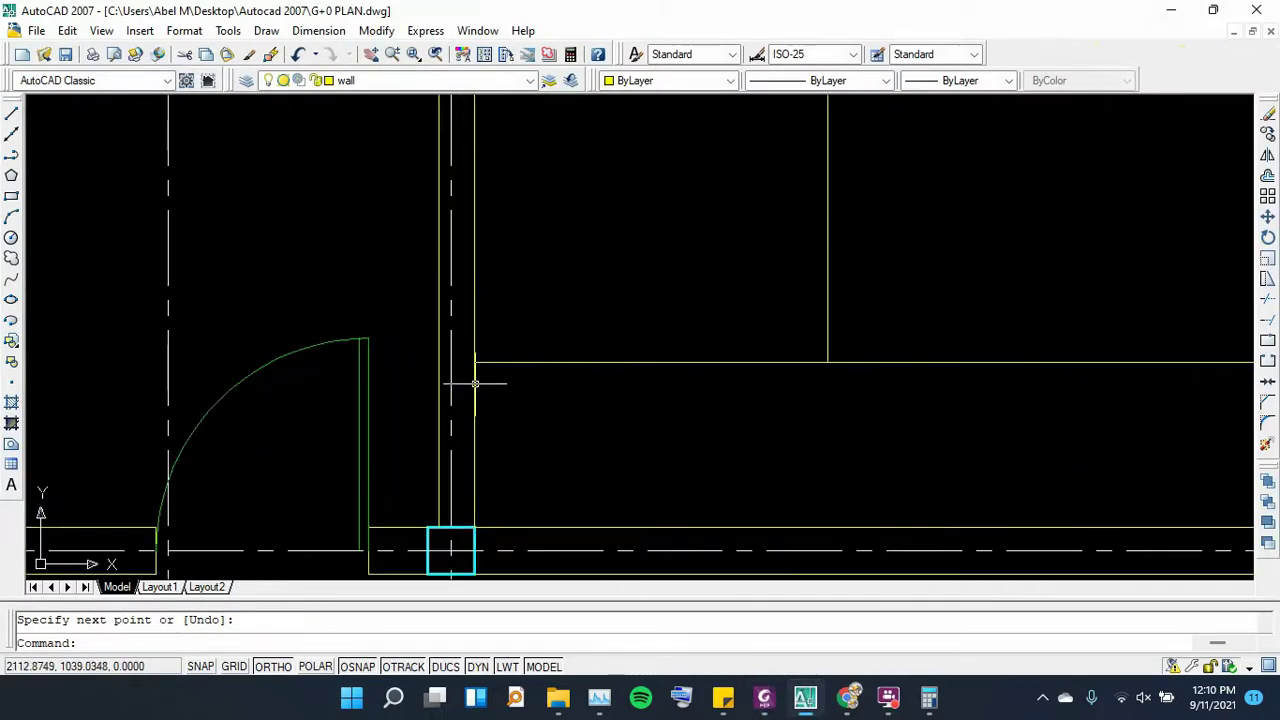
scroll(480, 350, down, 2)
scroll(449, 340, up, 1)
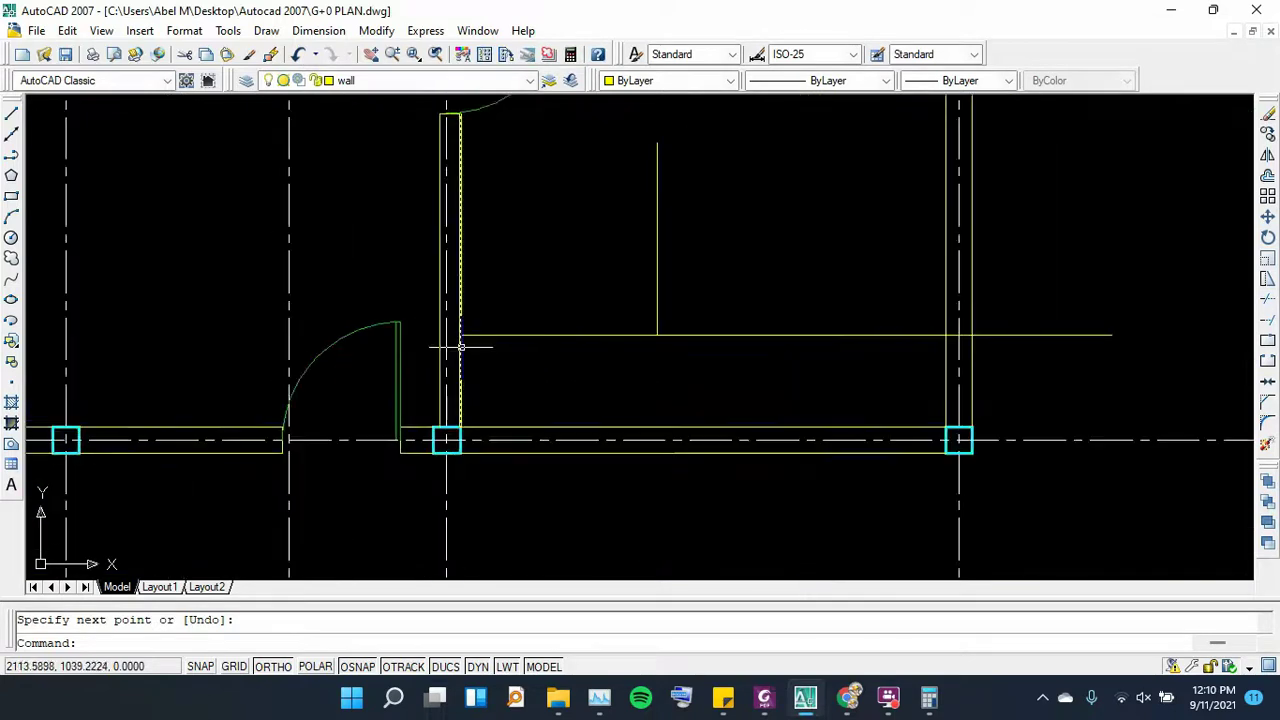
scroll(463, 347, up, 1)
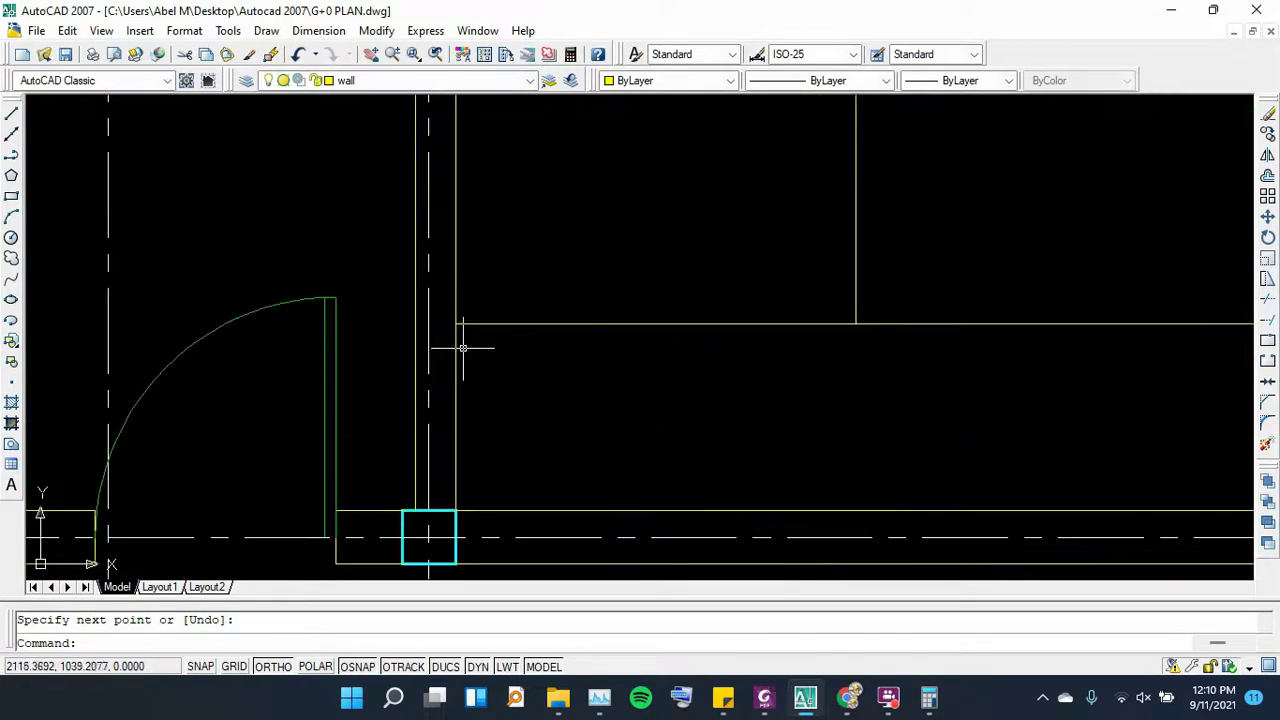
Offset the horizontal line 20 units downward
click(1267, 176)
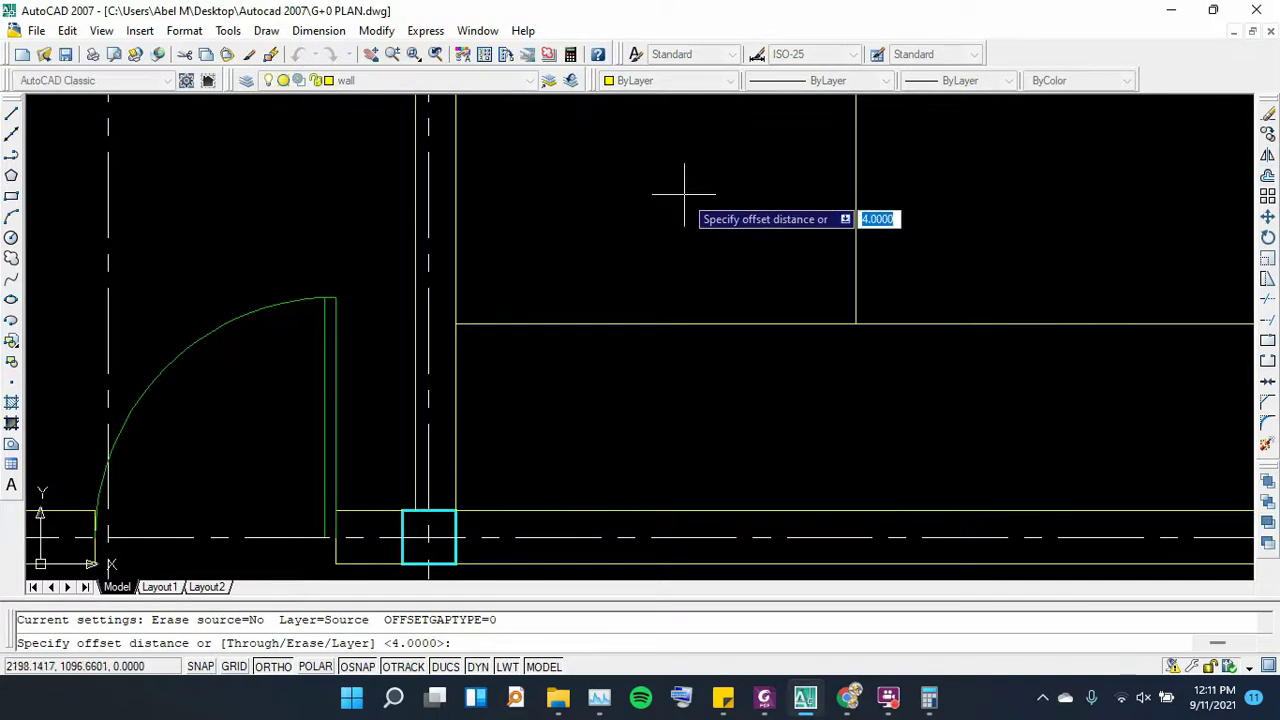
text(20)
key(Return)
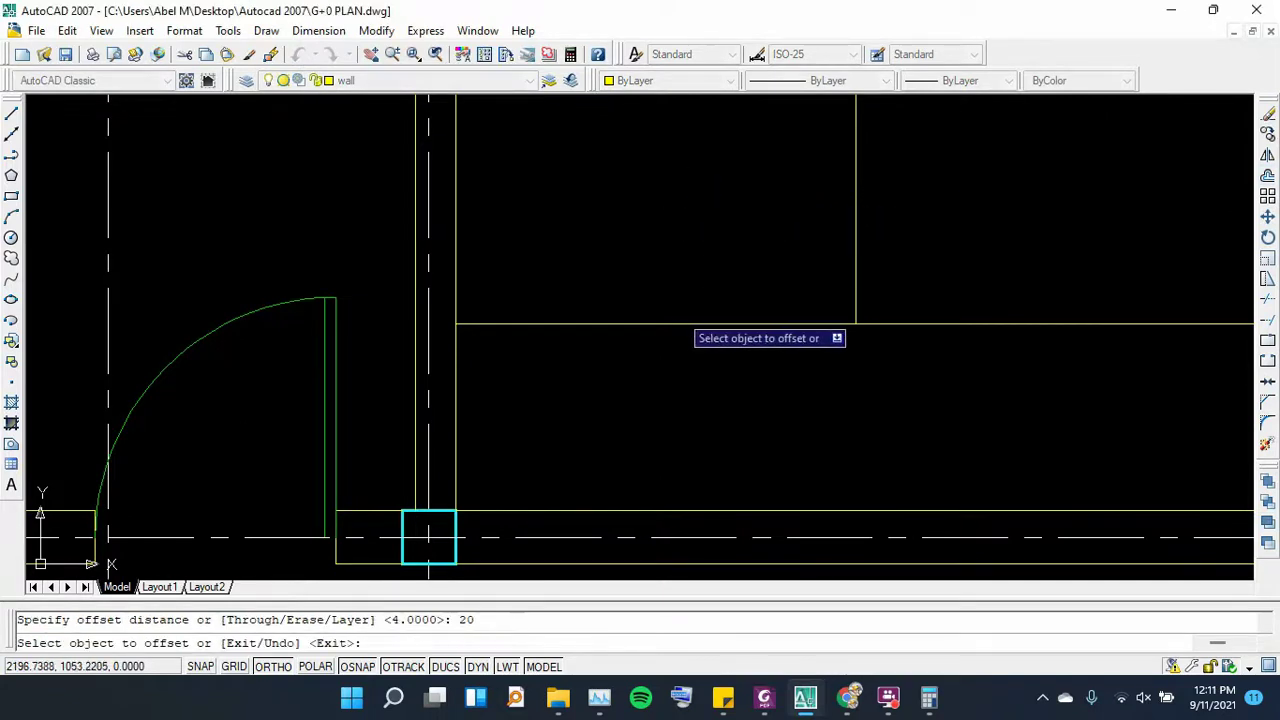
click(673, 323)
click(669, 363)
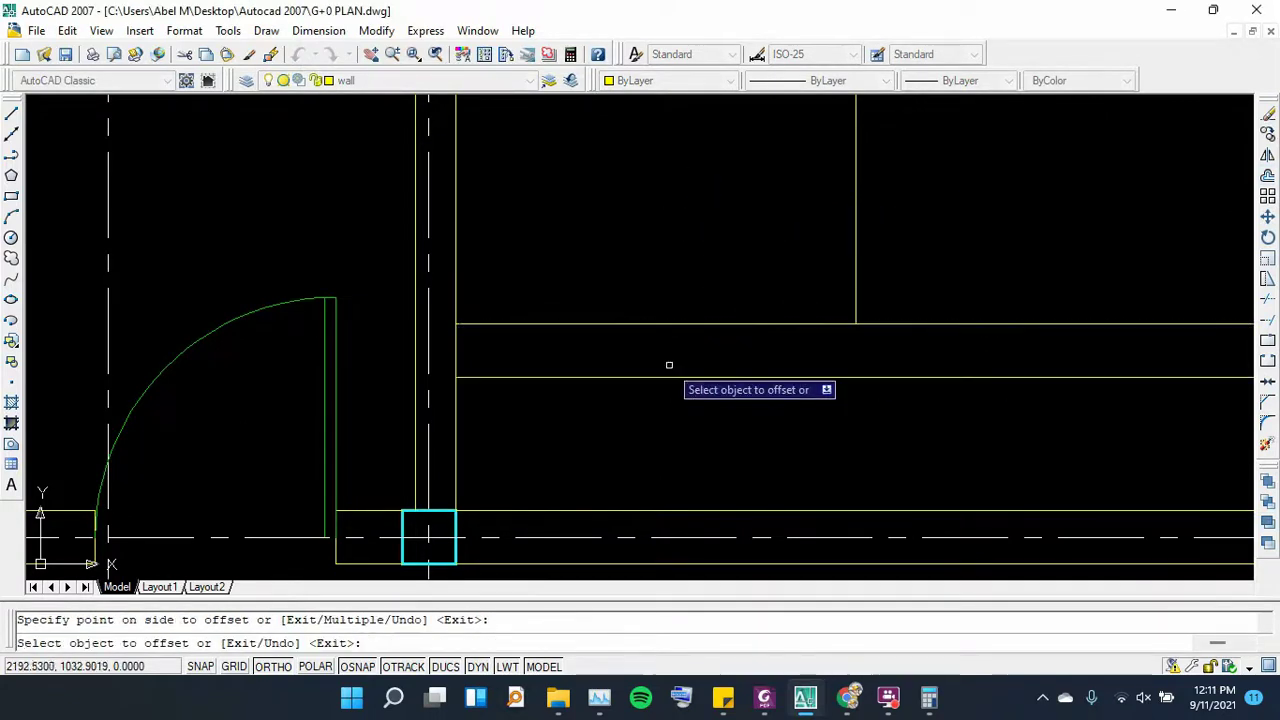
Undo that offset copy and bring up the G+0 Sample PDF for reference
scroll(503, 294, down, 3)
scroll(500, 305, down, 2)
scroll(492, 340, up, 2)
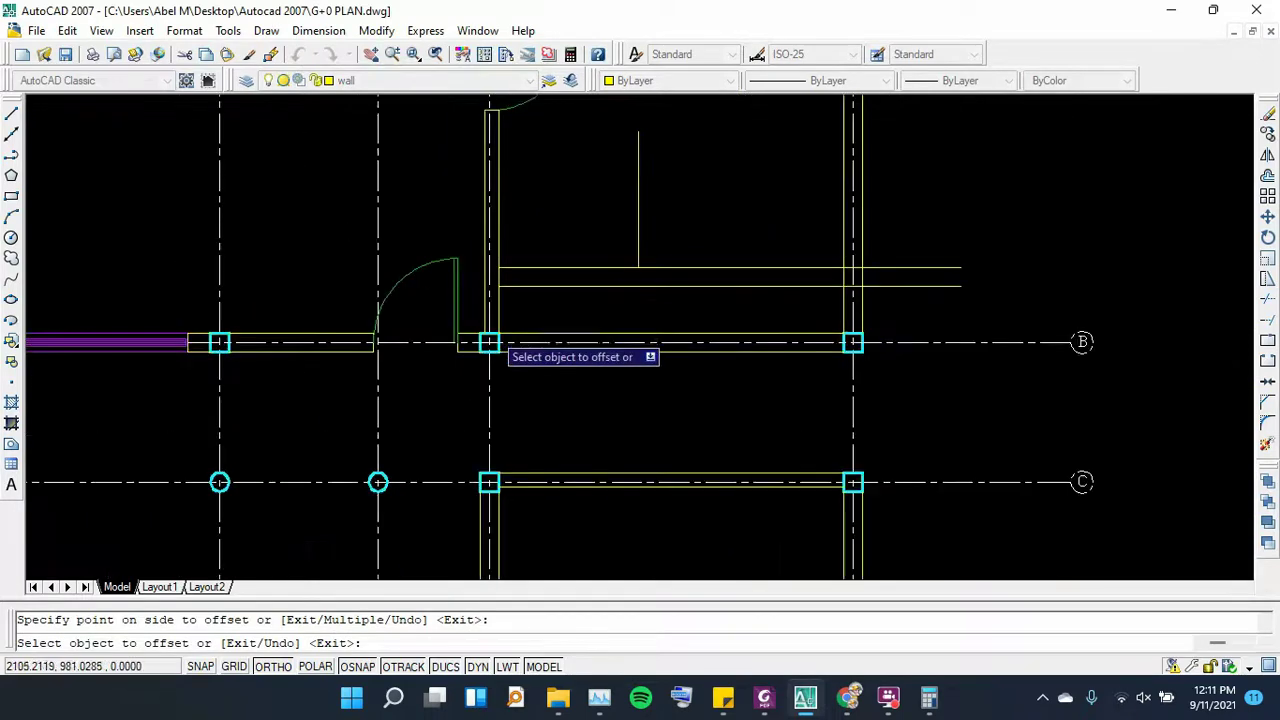
scroll(515, 352, up, 2)
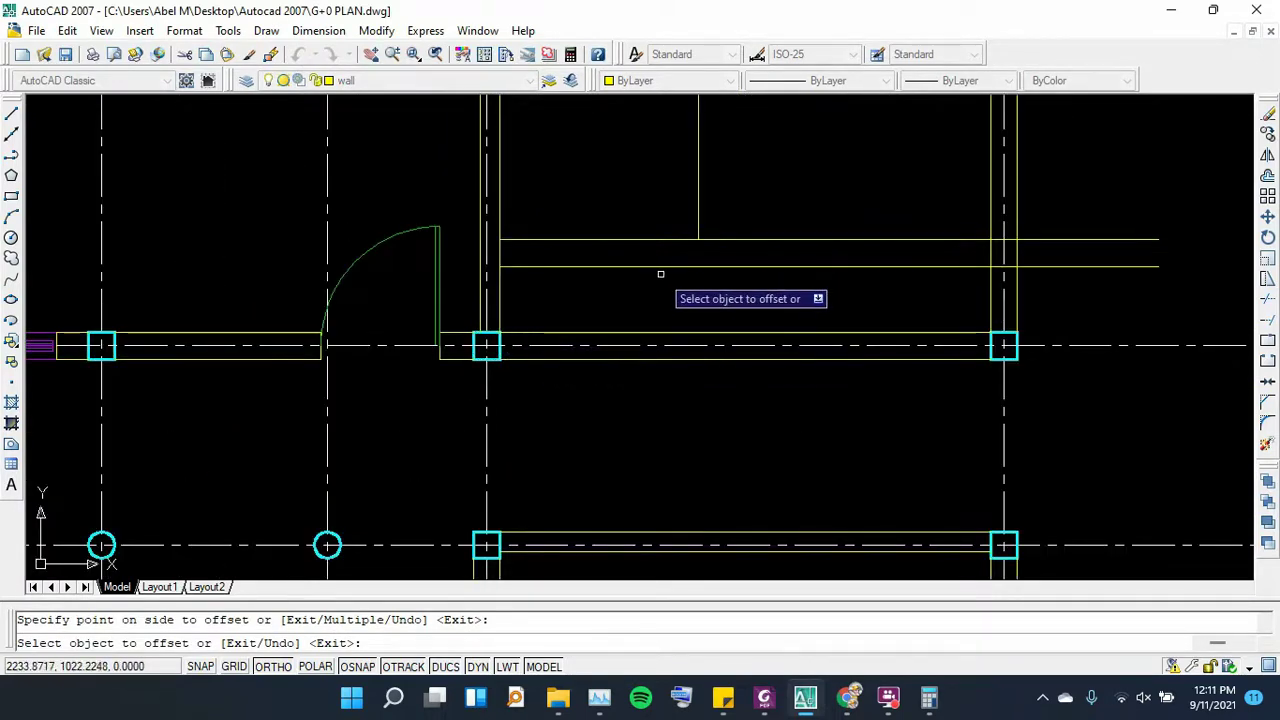
key(ctrl+z)
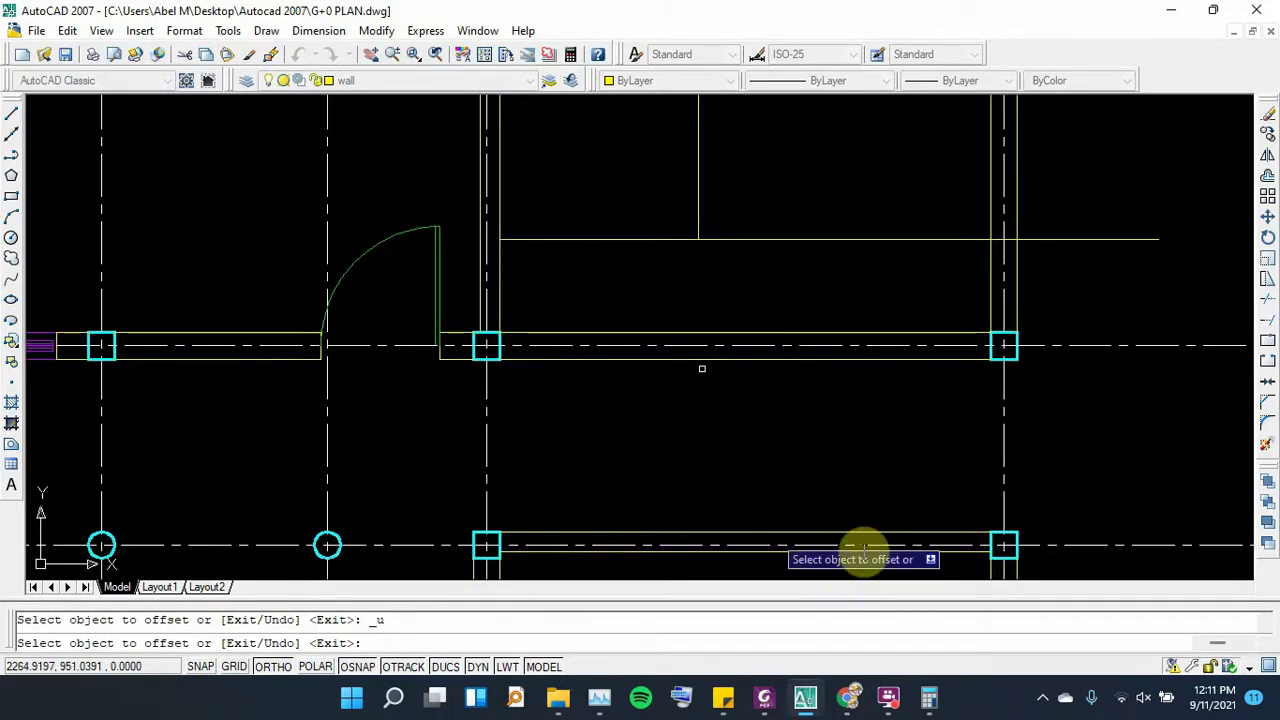
click(764, 697)
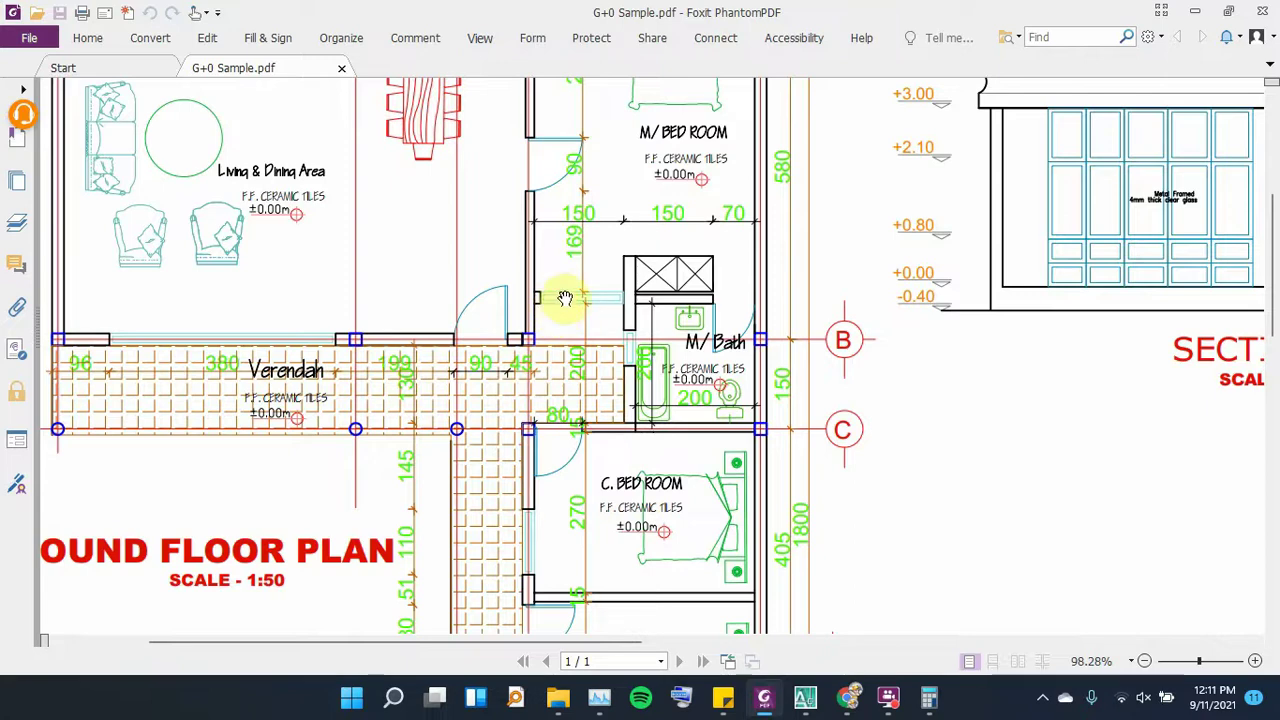
Offset the horizontal wall line 20 units below, correcting the distance from 15 to 20
click(1197, 11)
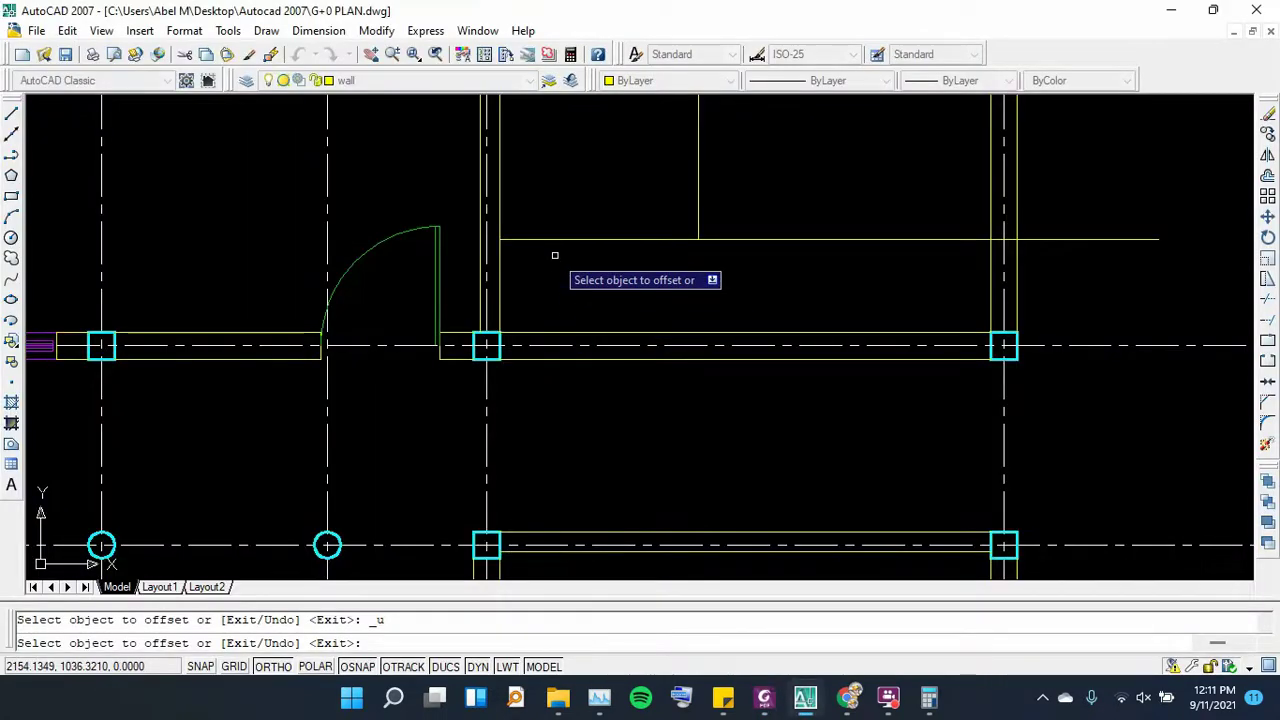
click(1267, 175)
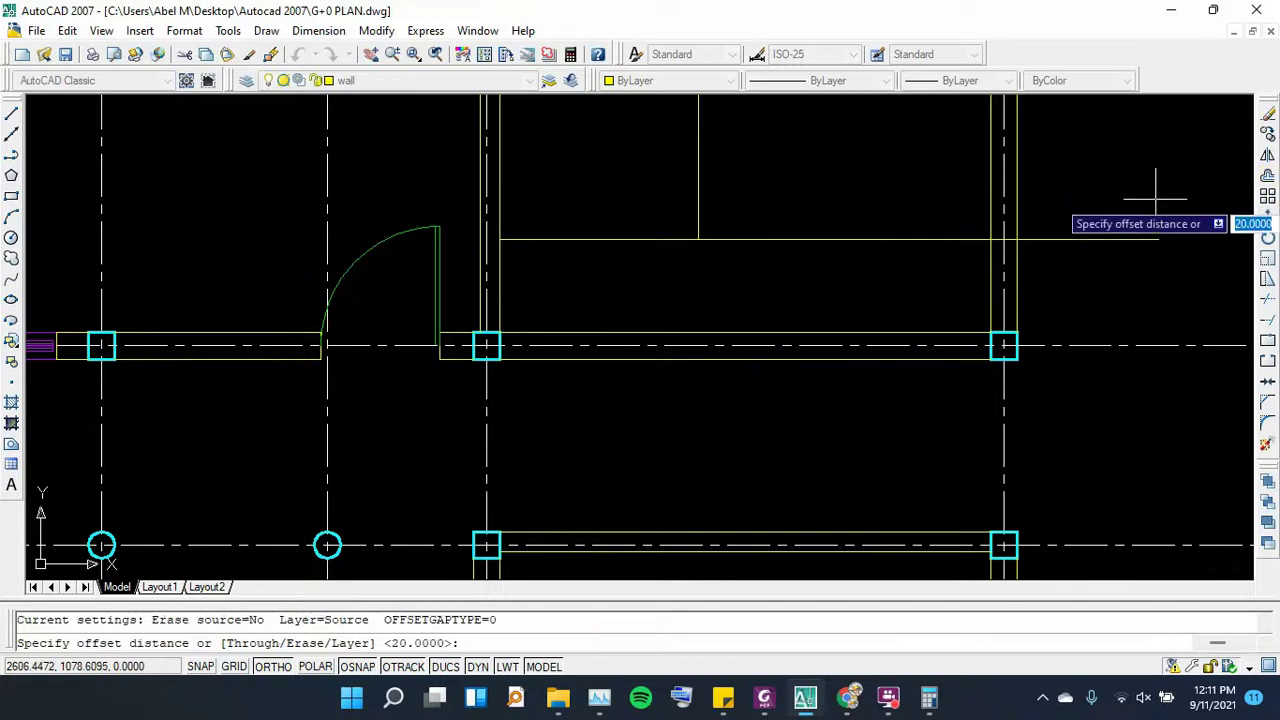
text(15)
key(Return)
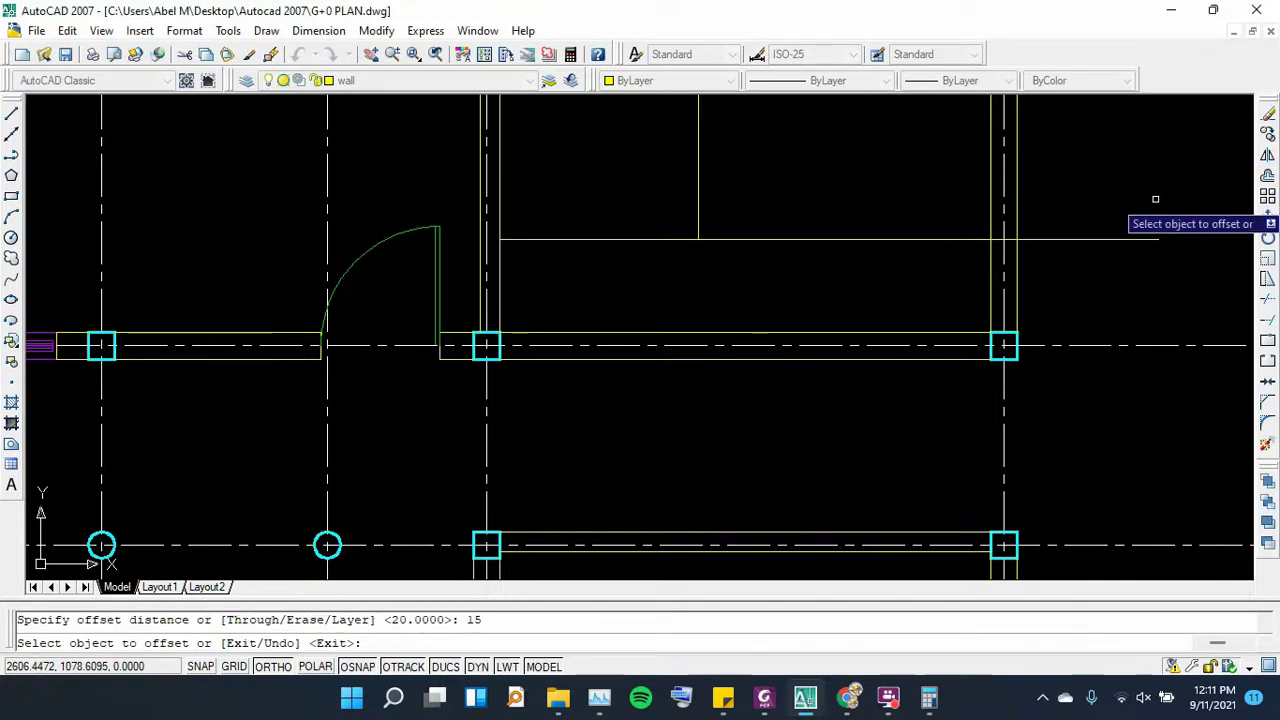
click(1267, 175)
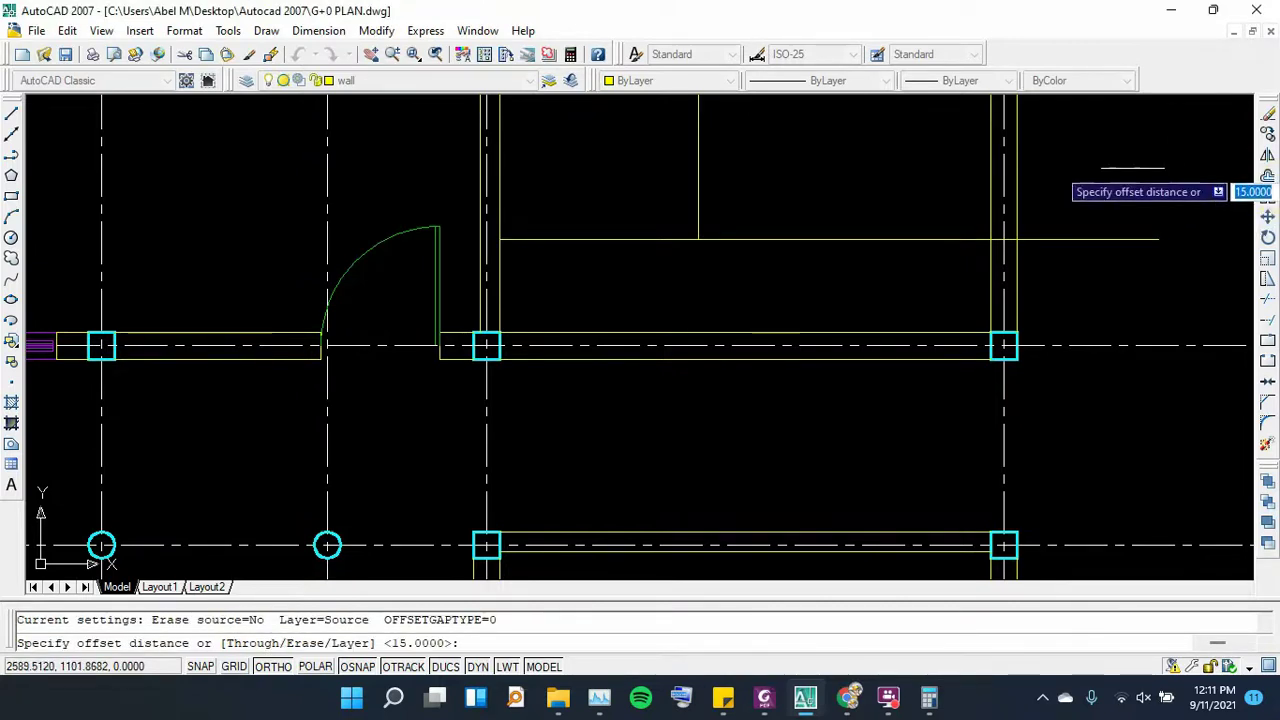
text(20)
key(Return)
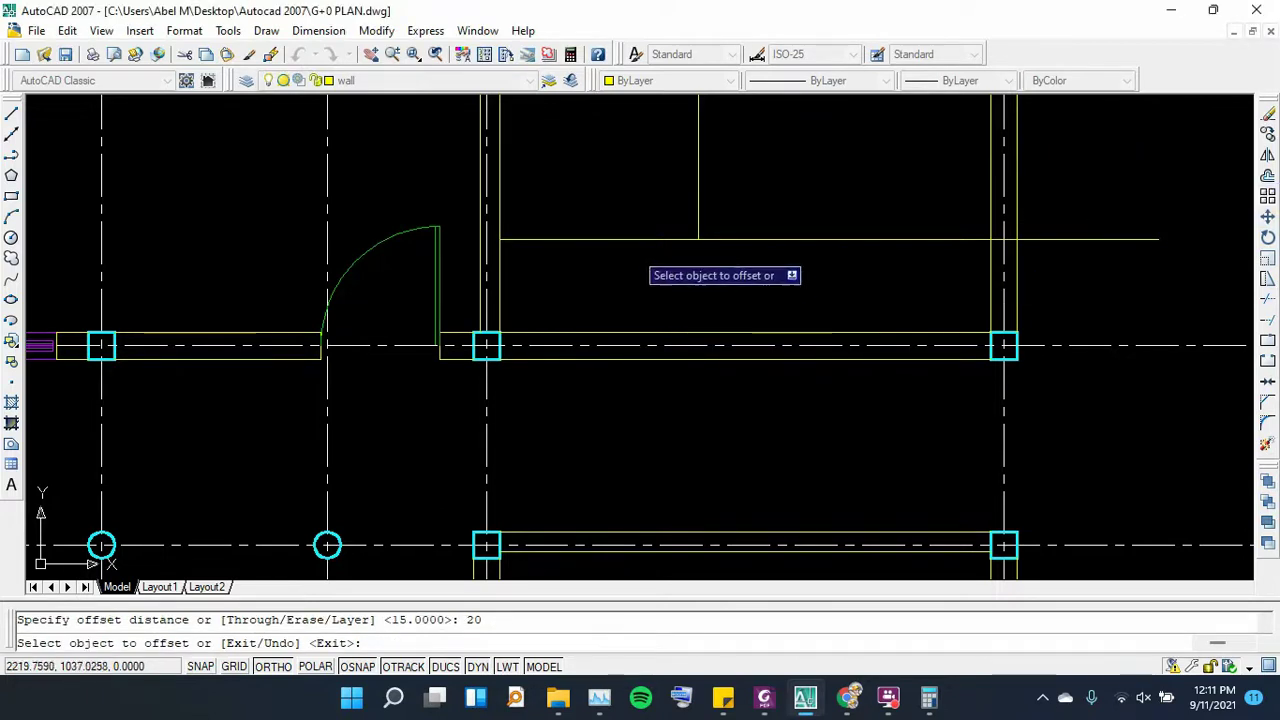
click(628, 241)
click(617, 268)
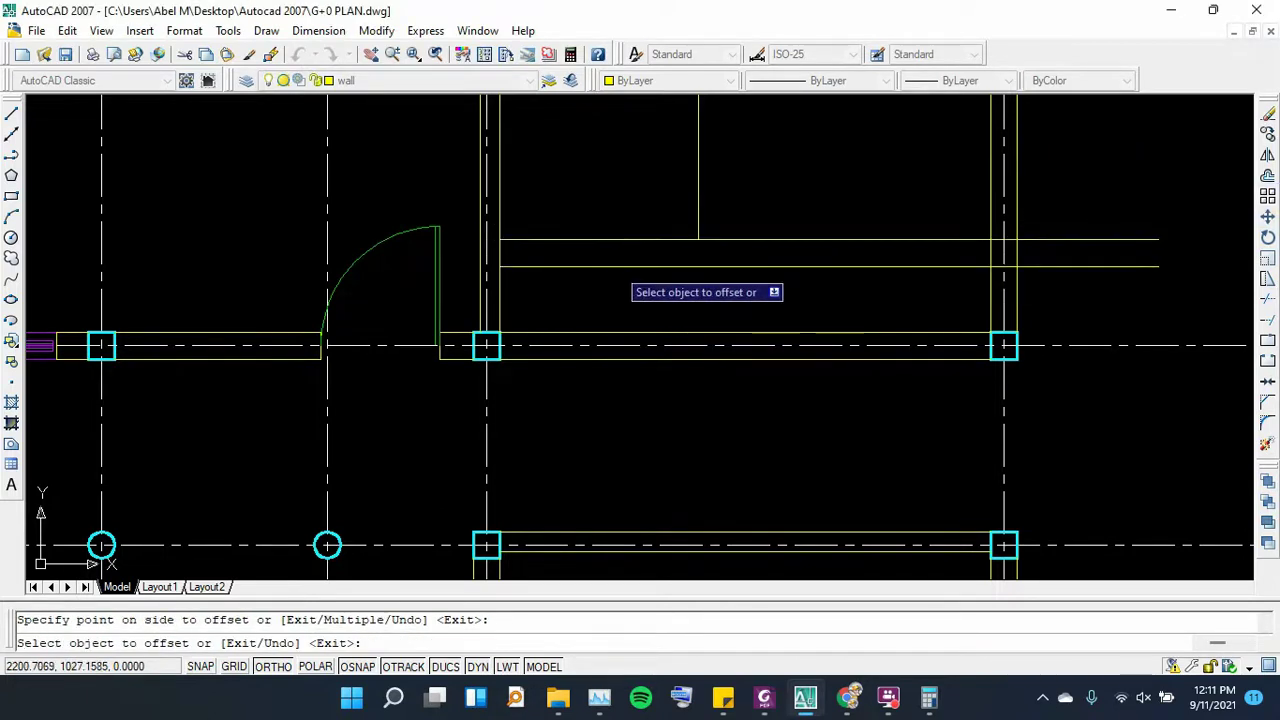
key(Escape)
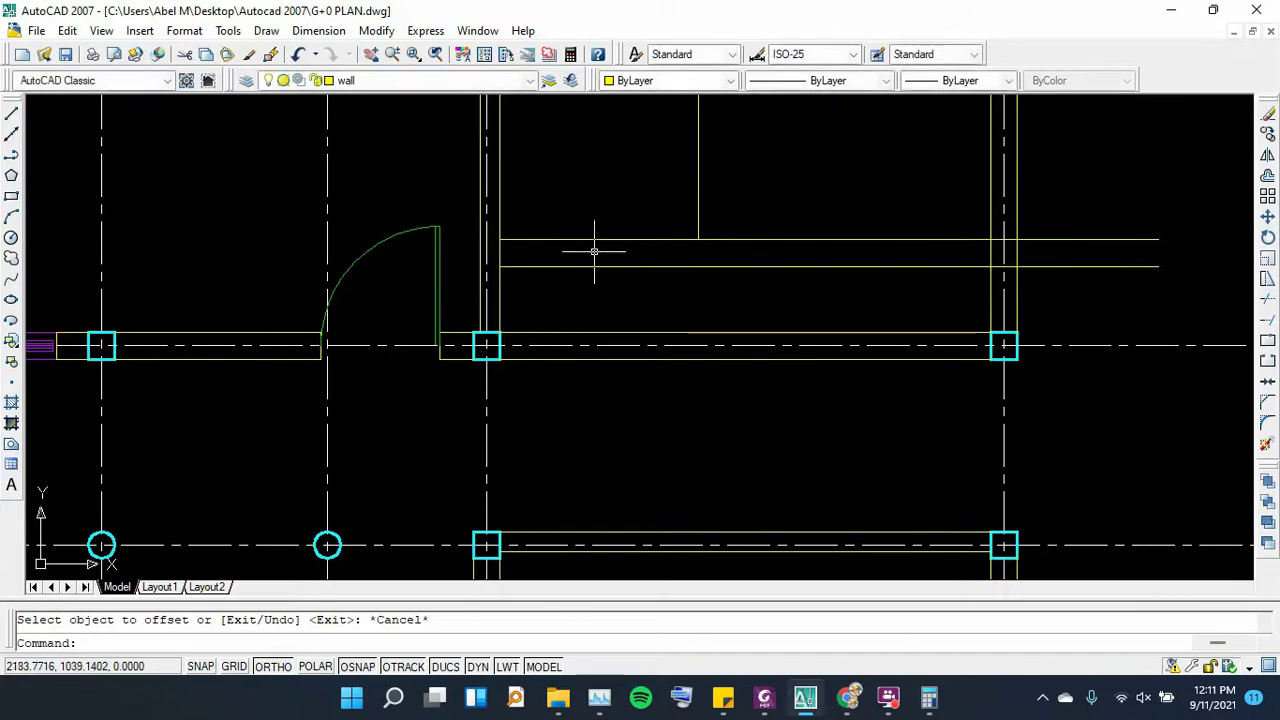
scroll(520, 252, up, 3)
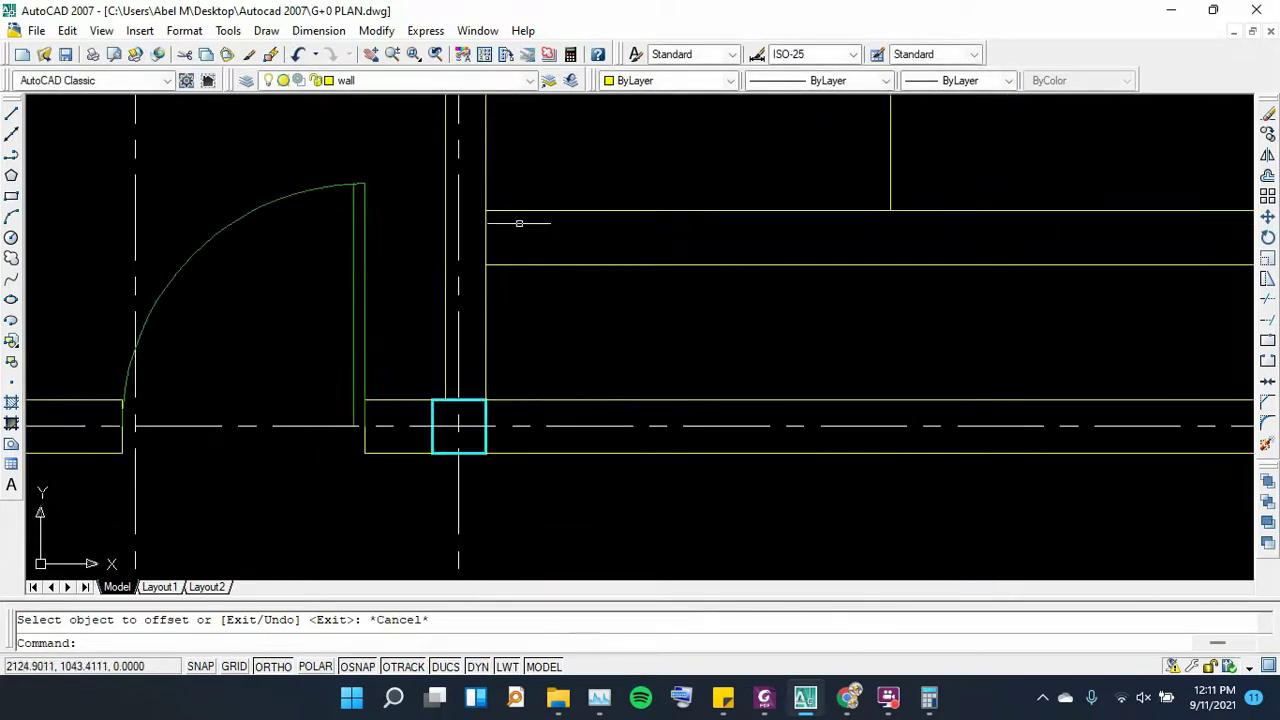
Draw a 20-unit vertical closing line starting 10 units right of the wall corner
click(11, 116)
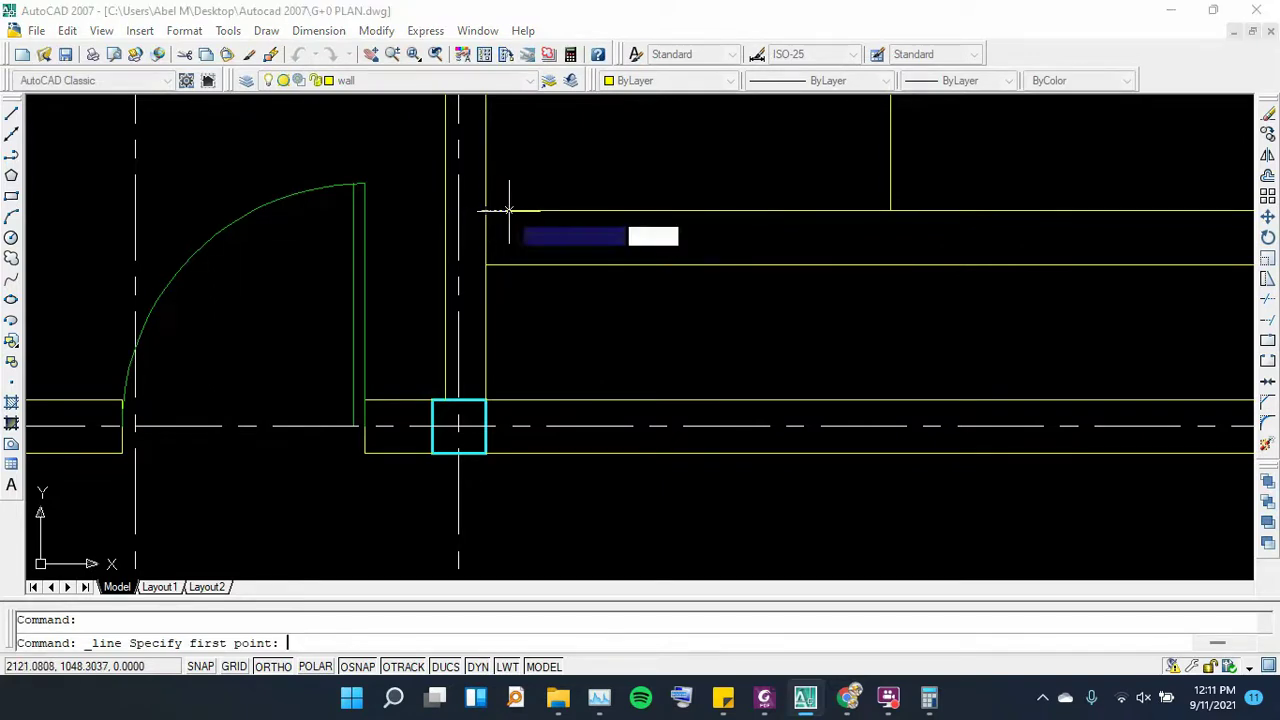
text(10)
key(Return)
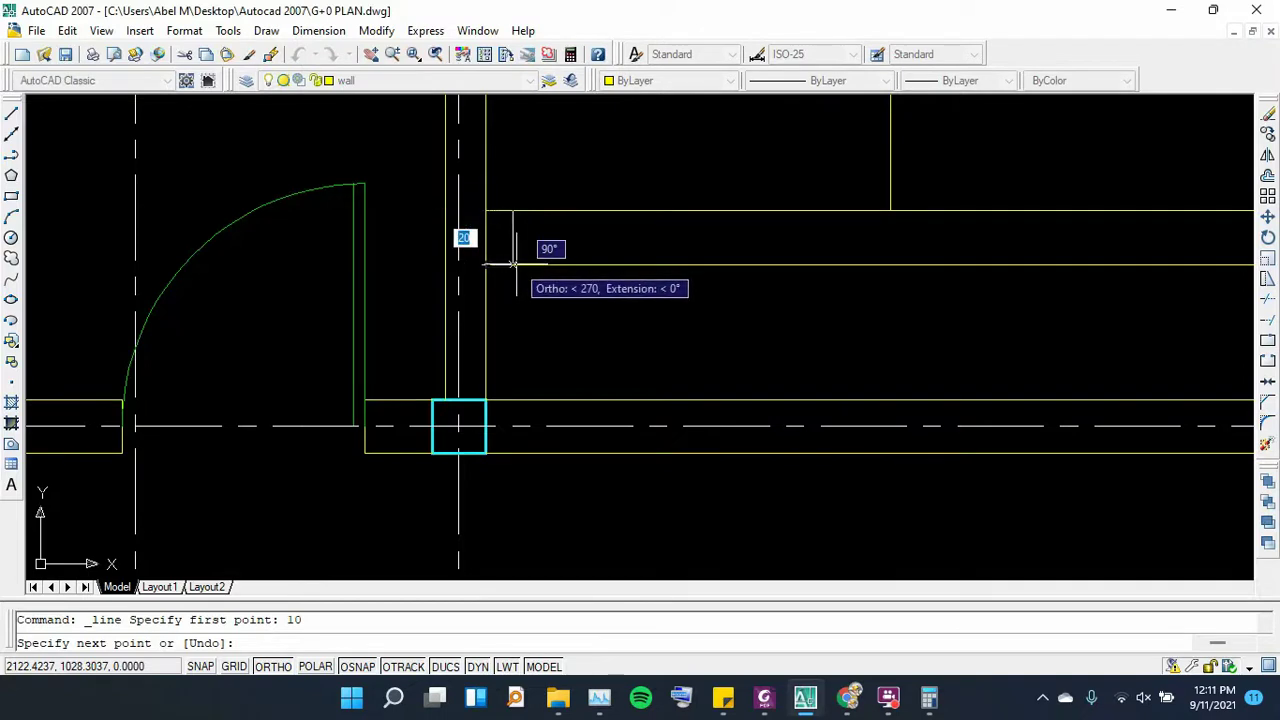
click(512, 264)
key(Escape)
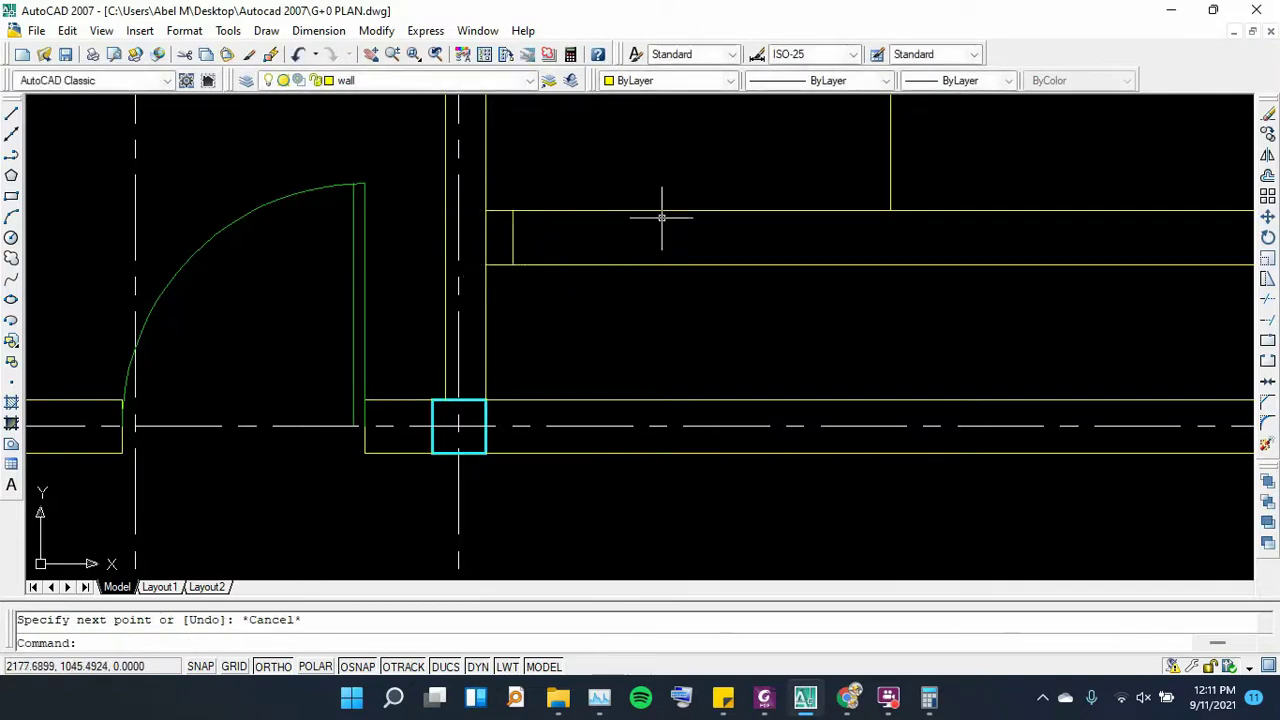
click(11, 115)
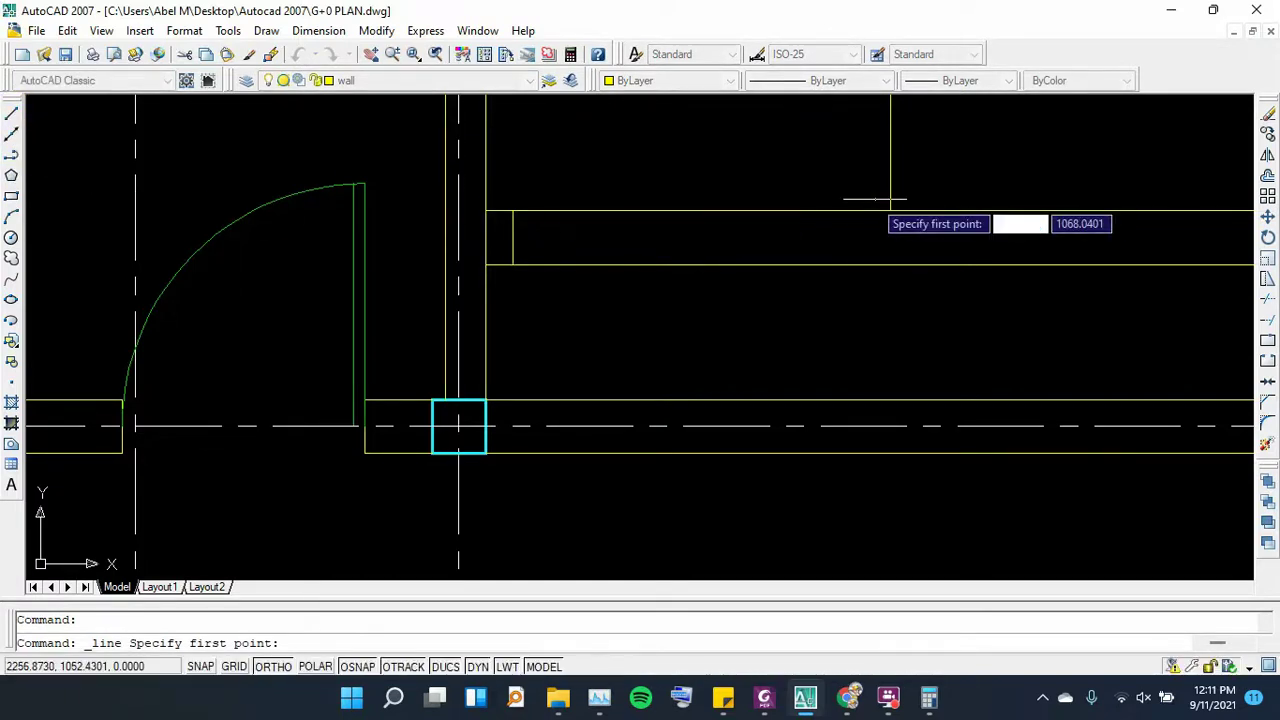
key(Escape)
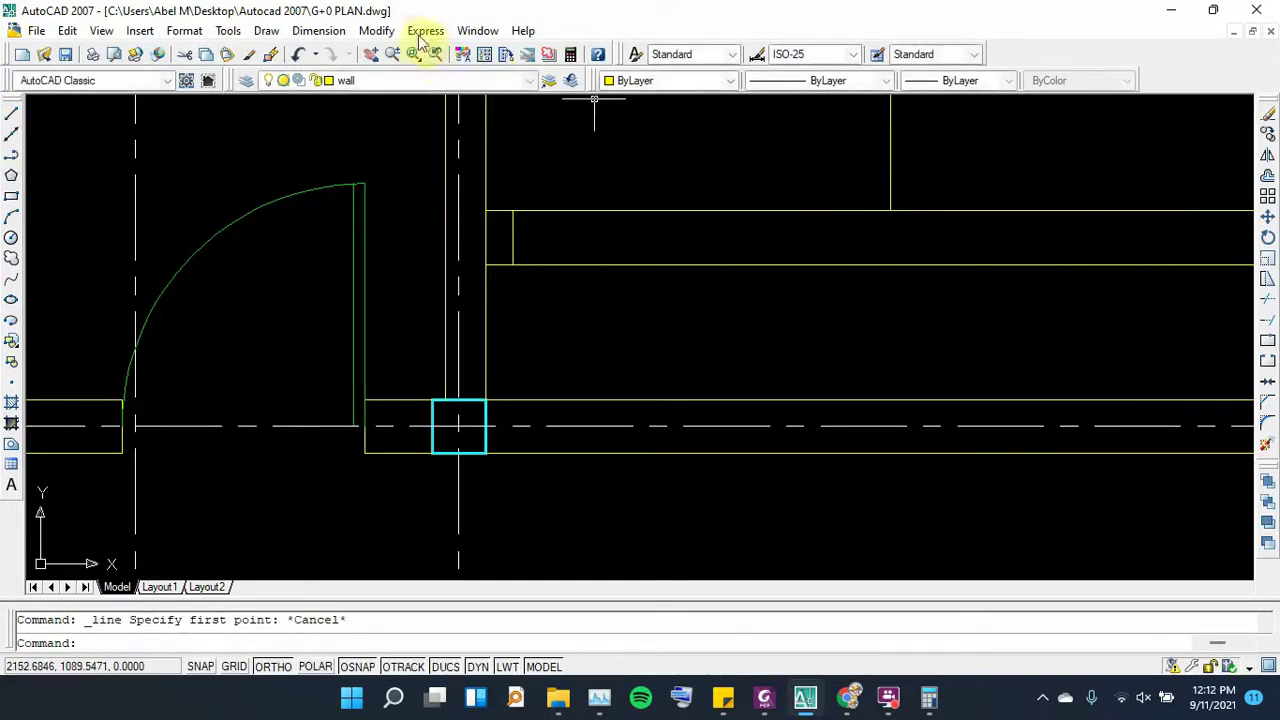
Try to extend the partition line to the lower wall line, then cancel the missed attempt
click(377, 31)
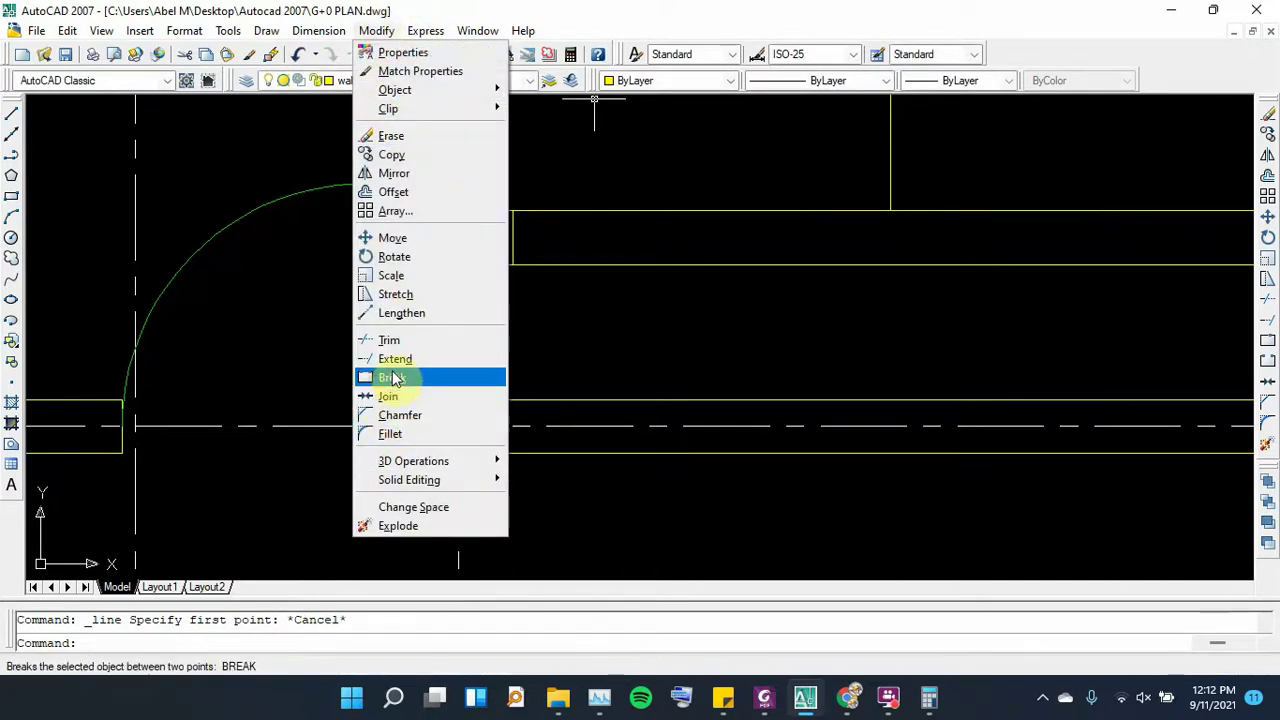
click(473, 355)
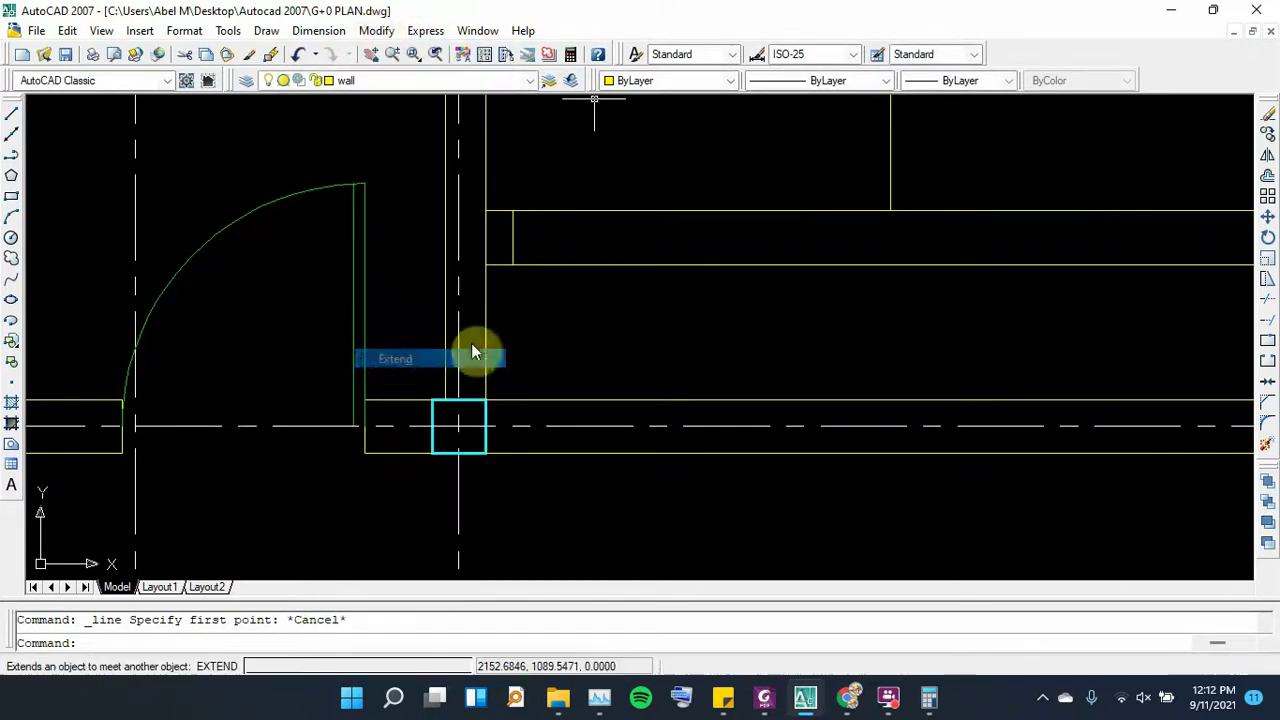
click(900, 265)
key(Return)
click(830, 197)
click(818, 178)
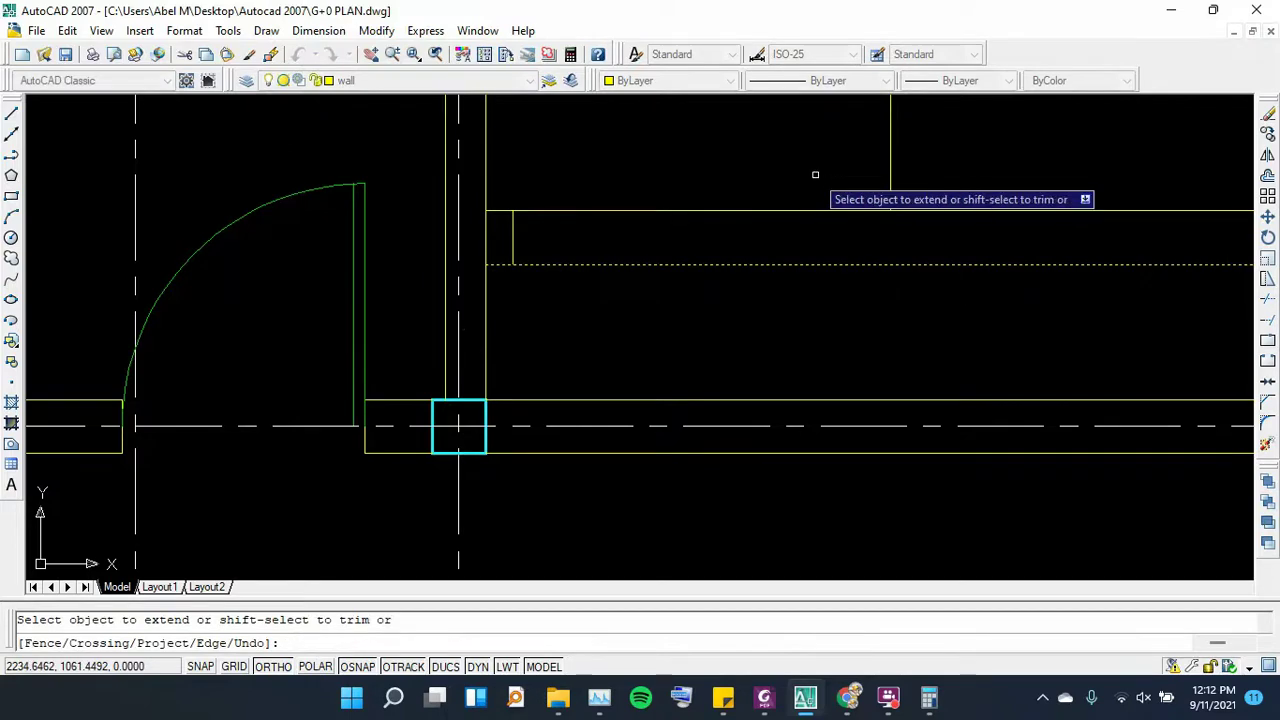
key(Escape)
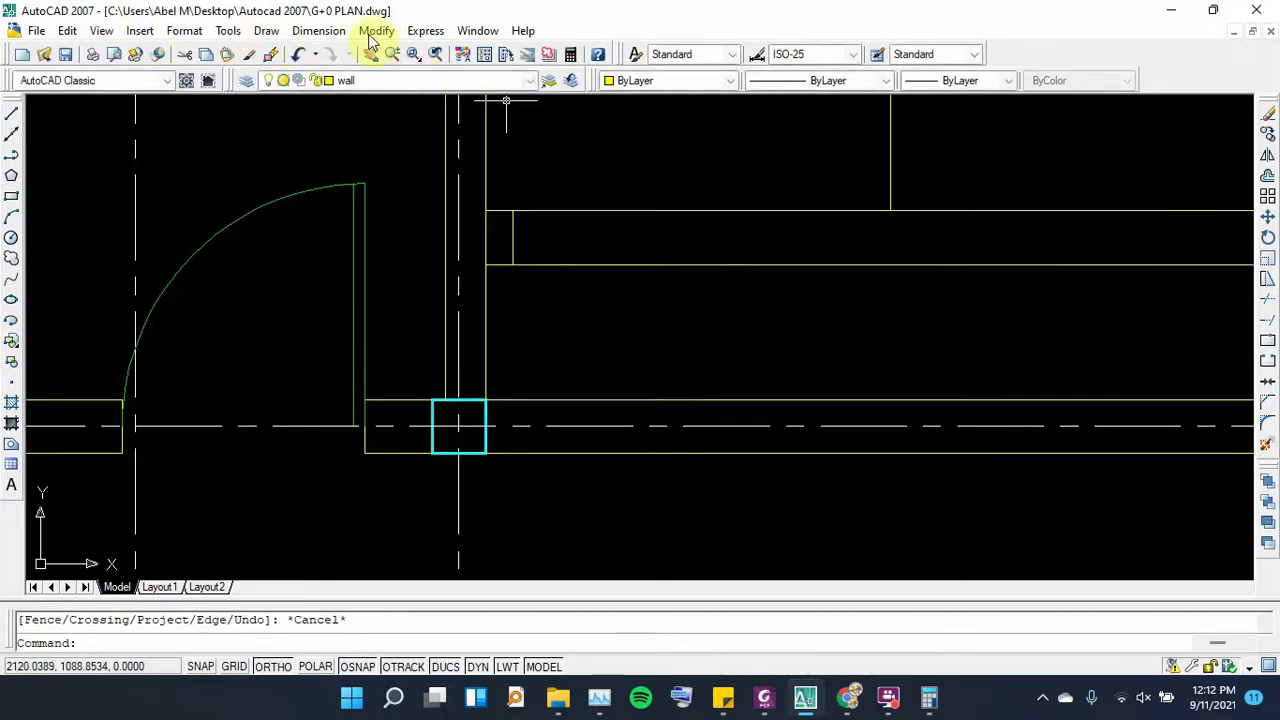
Extend the vertical partition line down to the lower wall line, then bring up the PDF plan
click(375, 30)
click(394, 356)
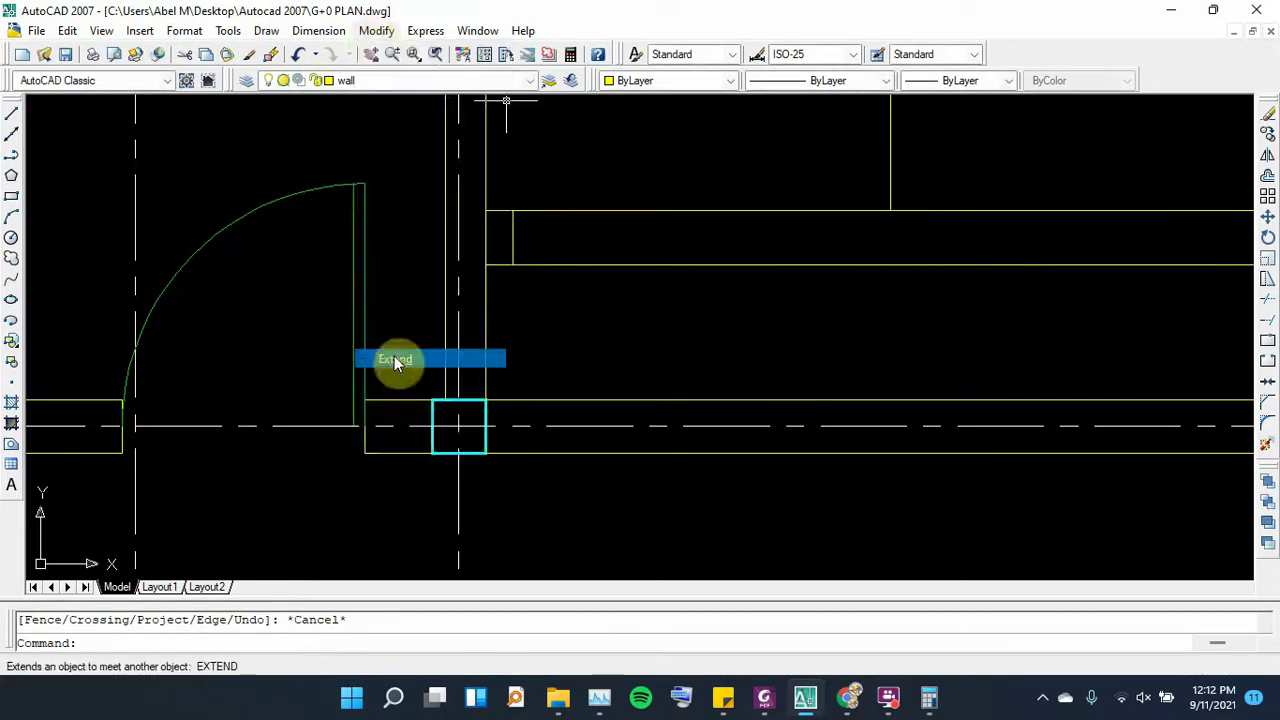
click(911, 266)
key(Return)
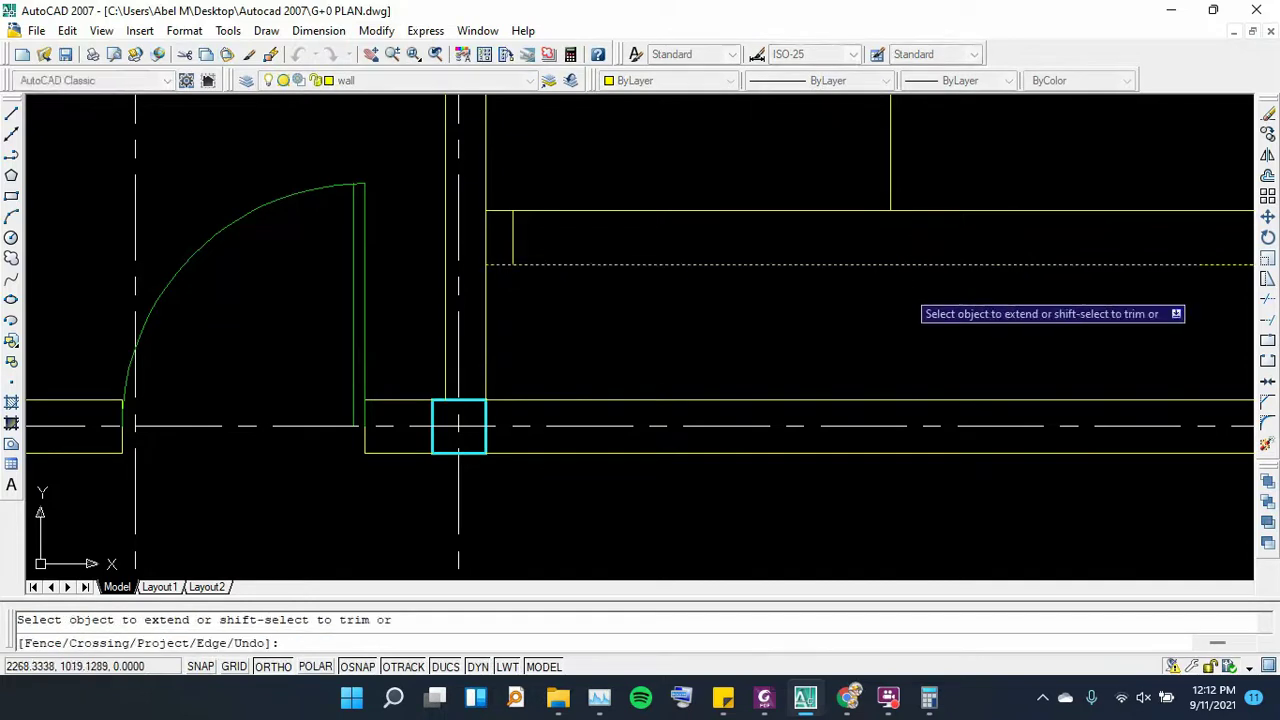
click(906, 190)
click(855, 180)
key(Escape)
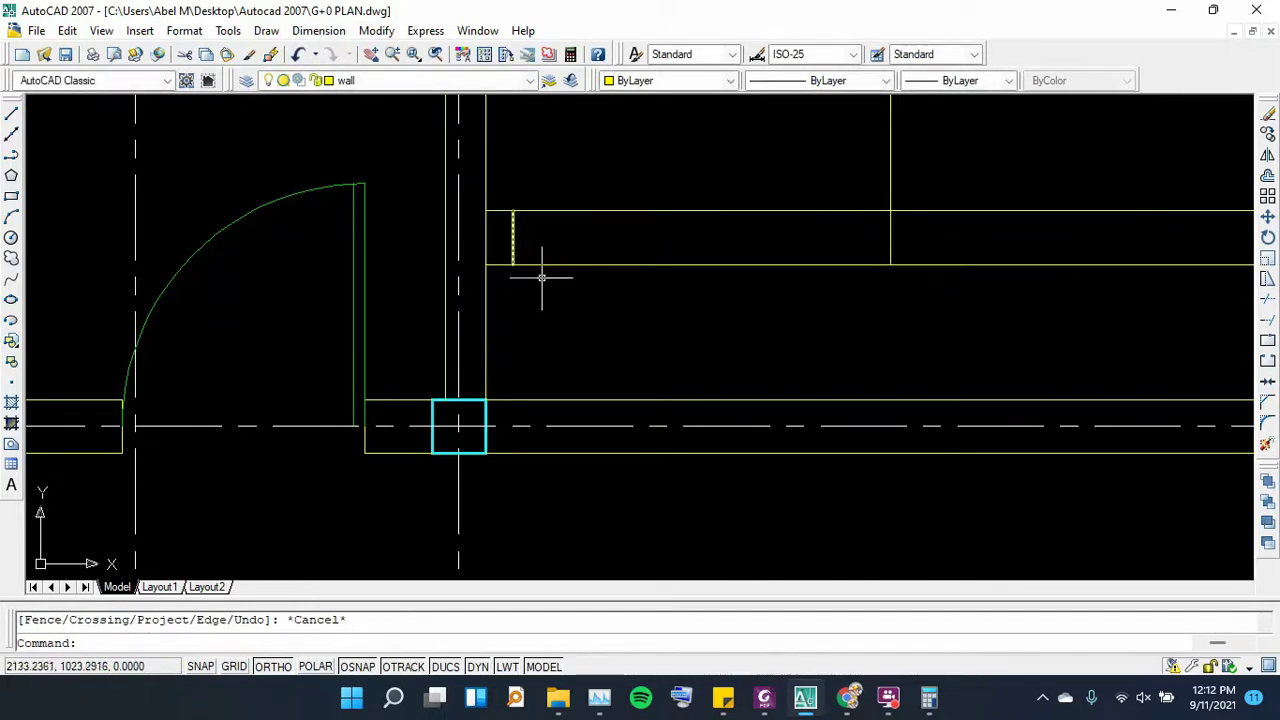
click(764, 697)
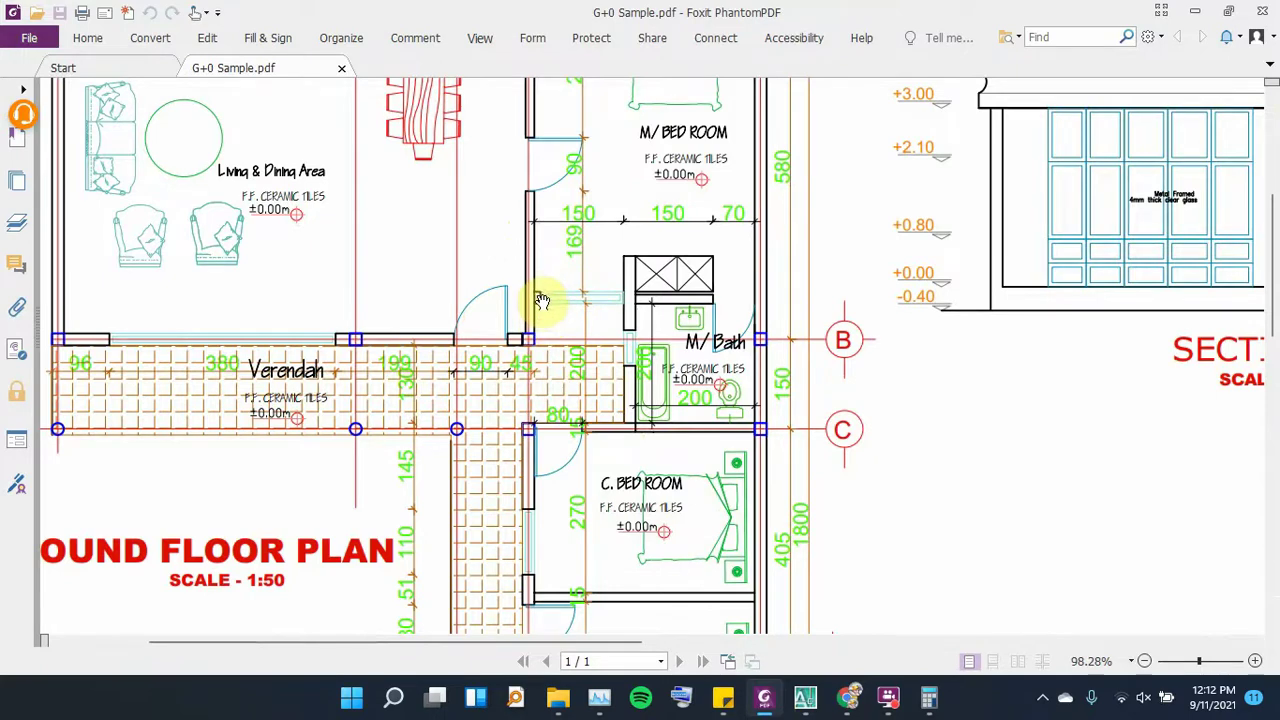
Minimize the PDF, zoom the AutoCAD plan around gridlines B–D, and open the Layer list
click(1191, 12)
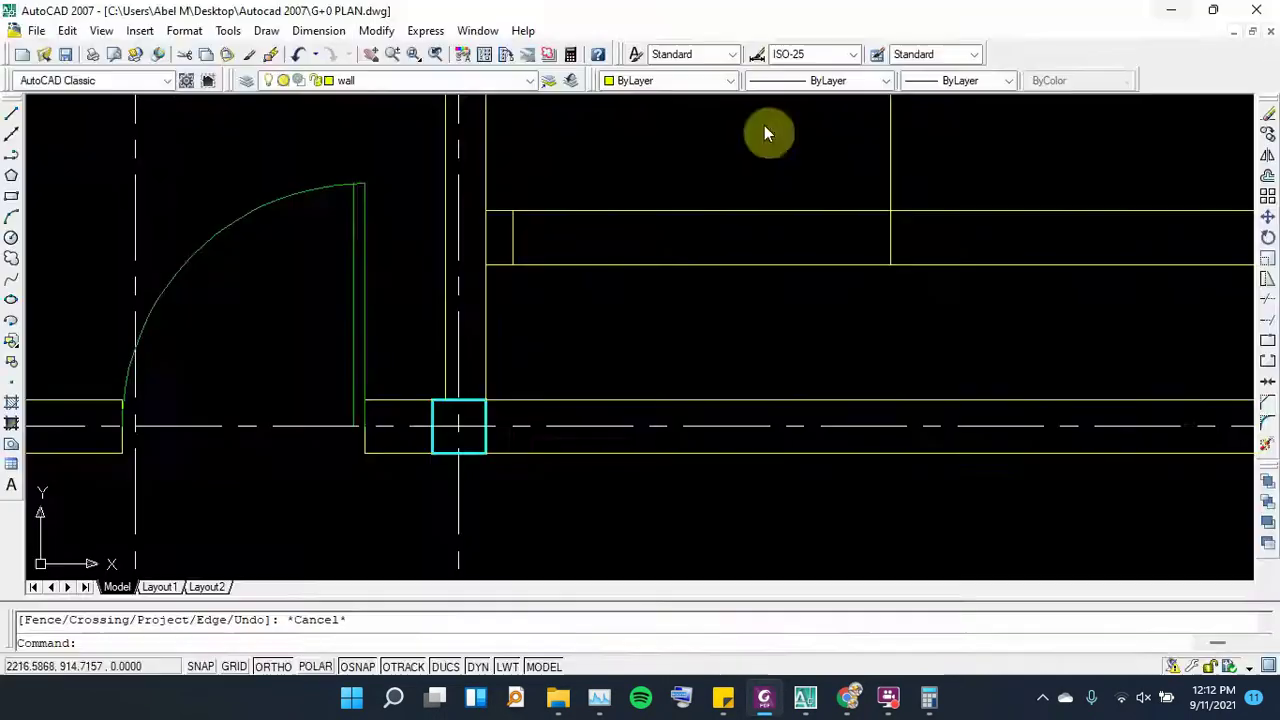
scroll(760, 150, down, 3)
scroll(738, 264, down, 5)
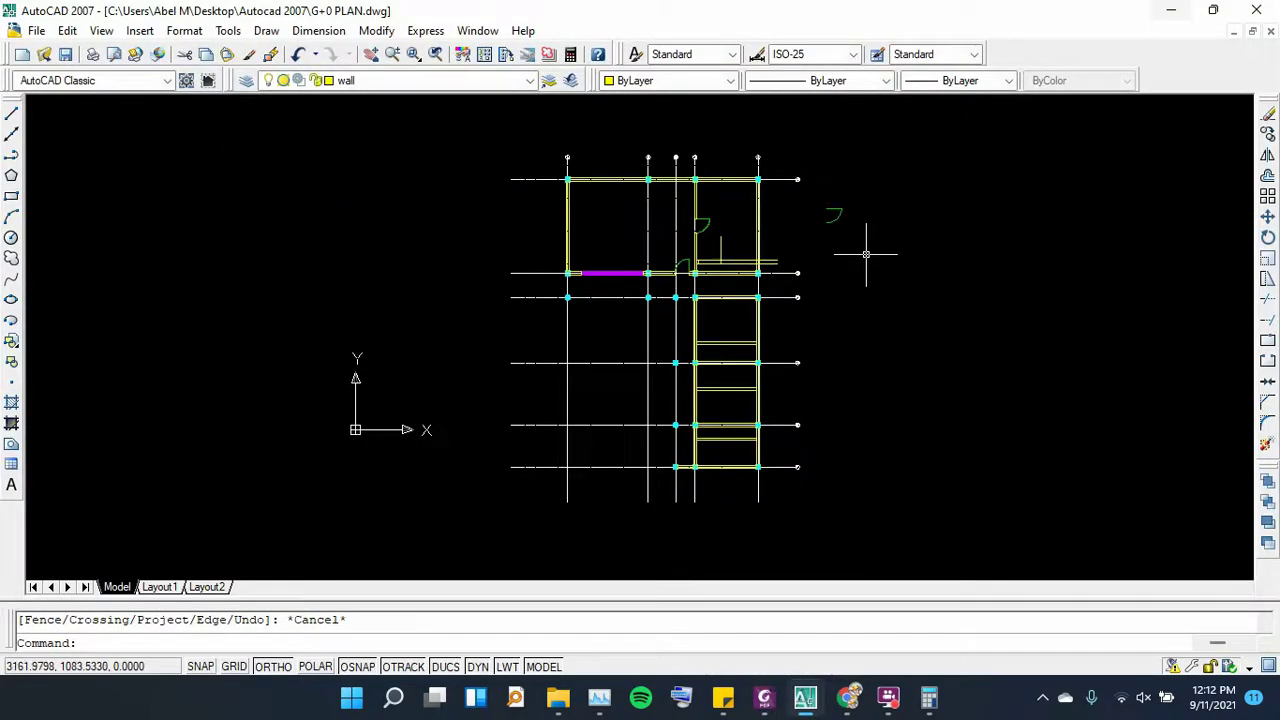
scroll(866, 254, up, 3)
scroll(857, 257, up, 2)
scroll(1009, 312, up, 1)
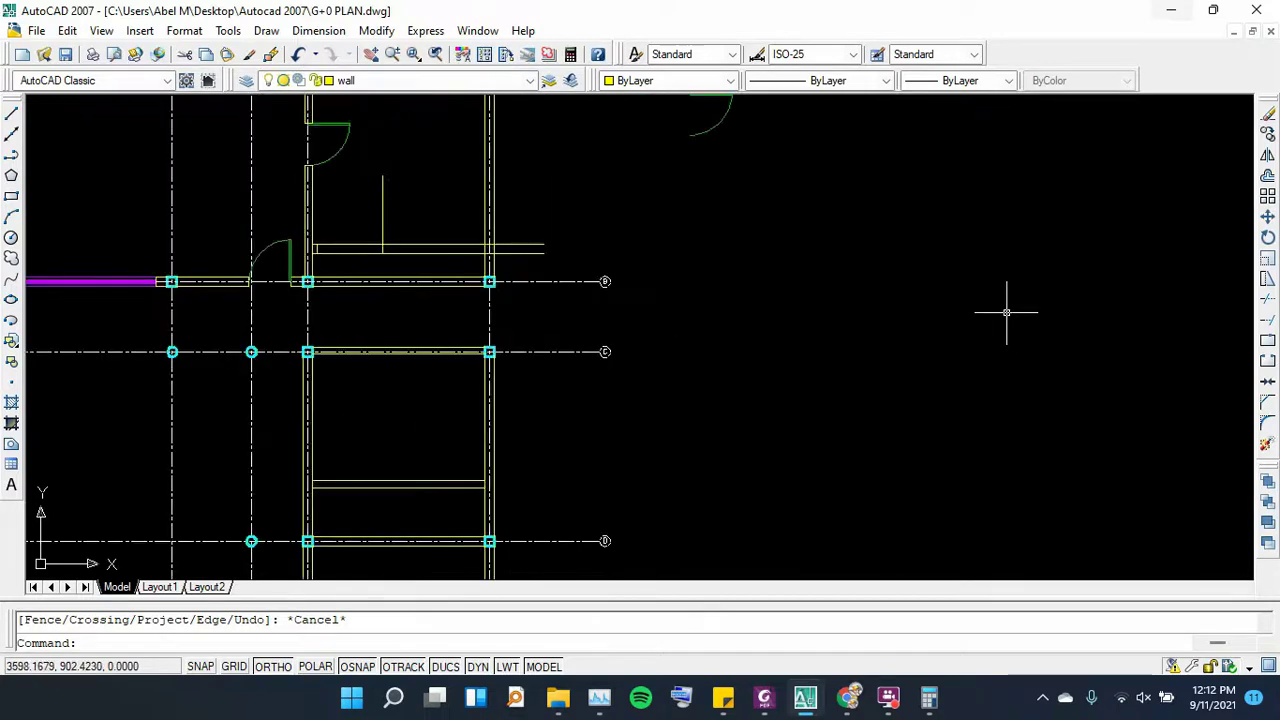
click(437, 80)
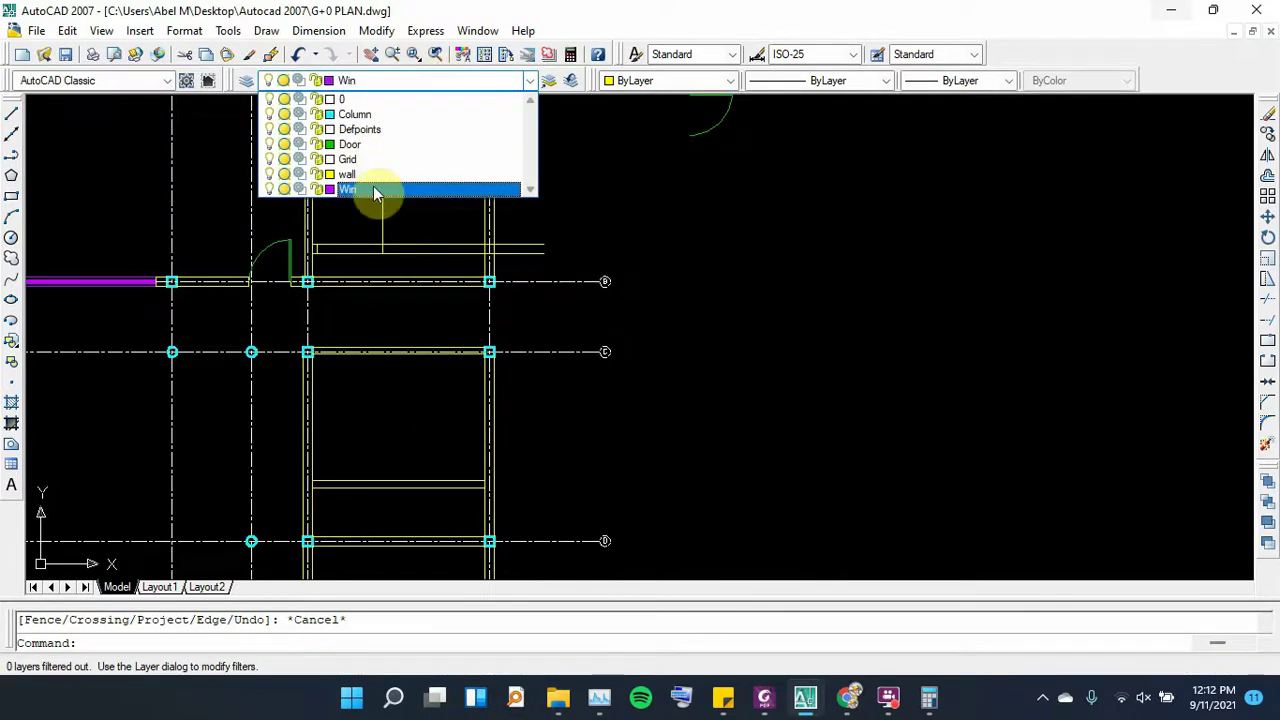
Make Win the current layer and draw a 20-unit vertical end tick
click(373, 189)
click(11, 114)
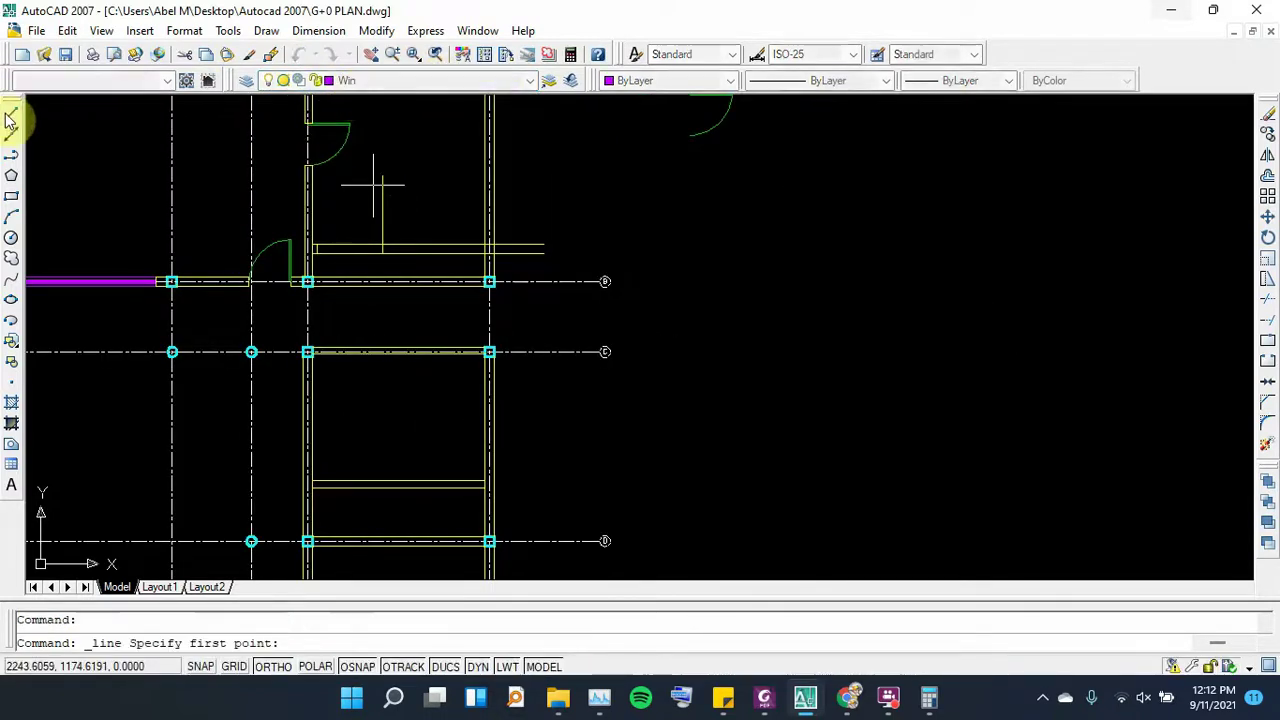
click(758, 212)
text(20)
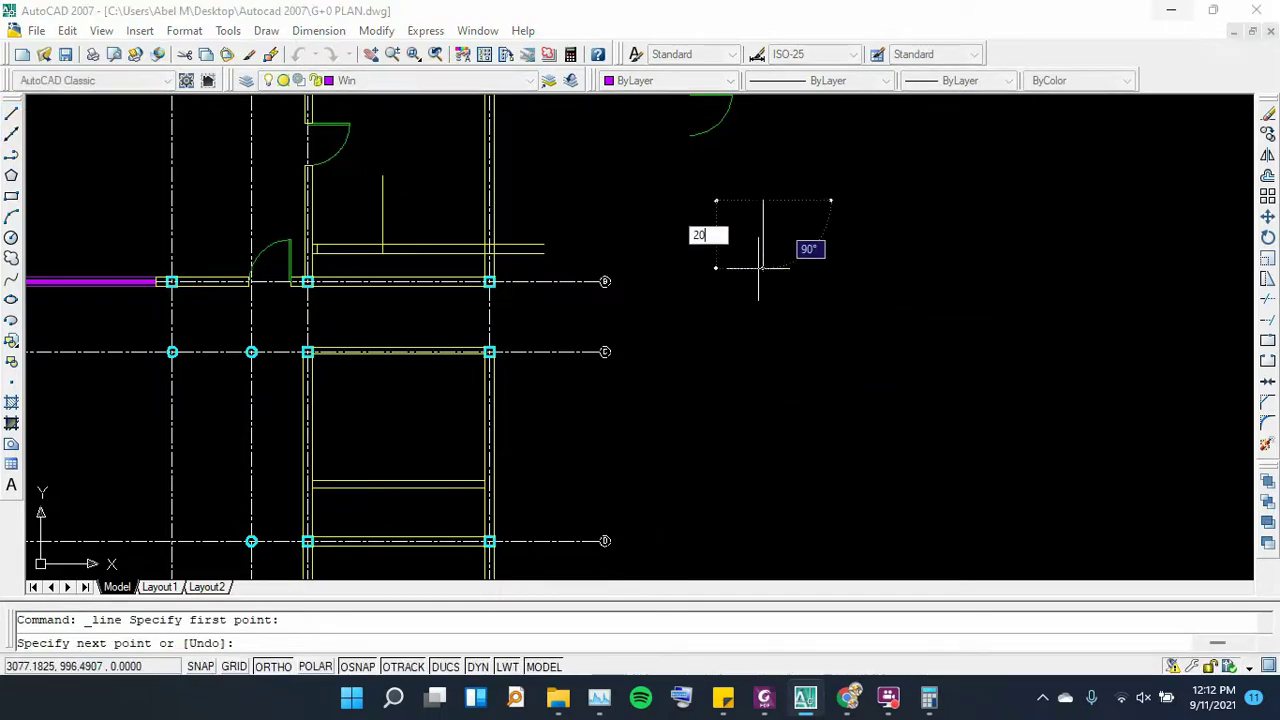
key(Return)
key(Return)
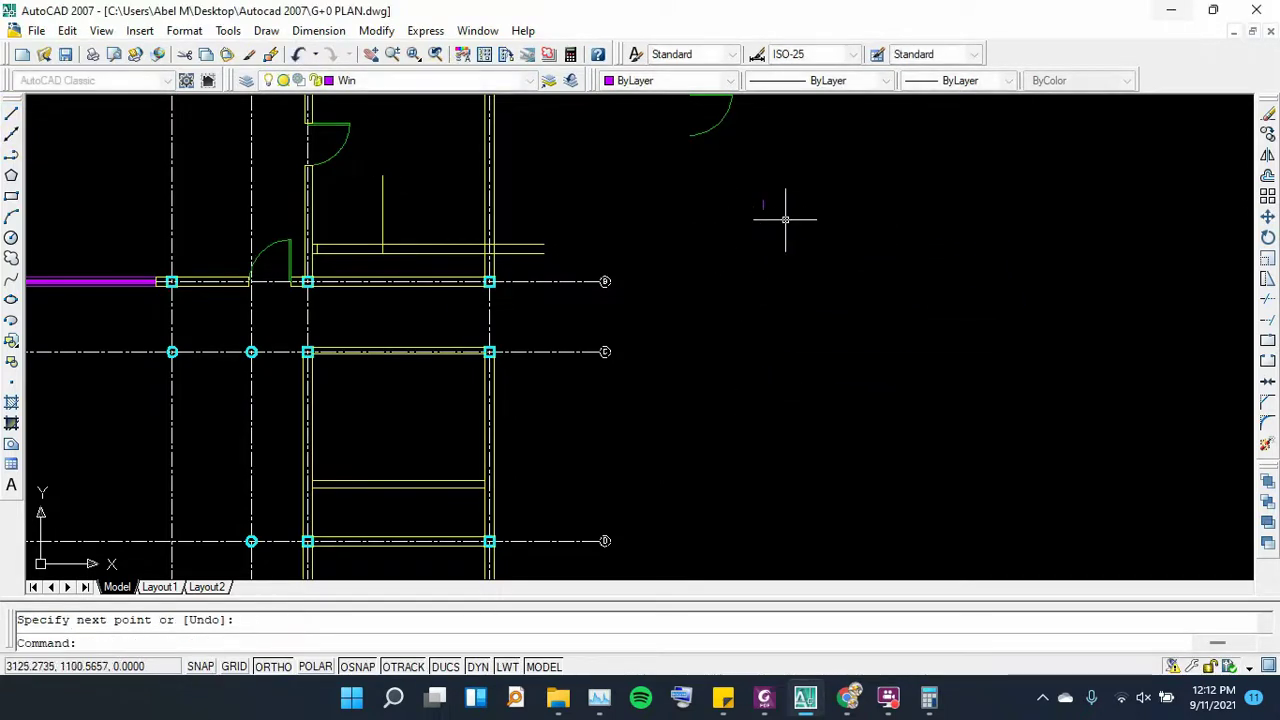
scroll(780, 300, up, 5)
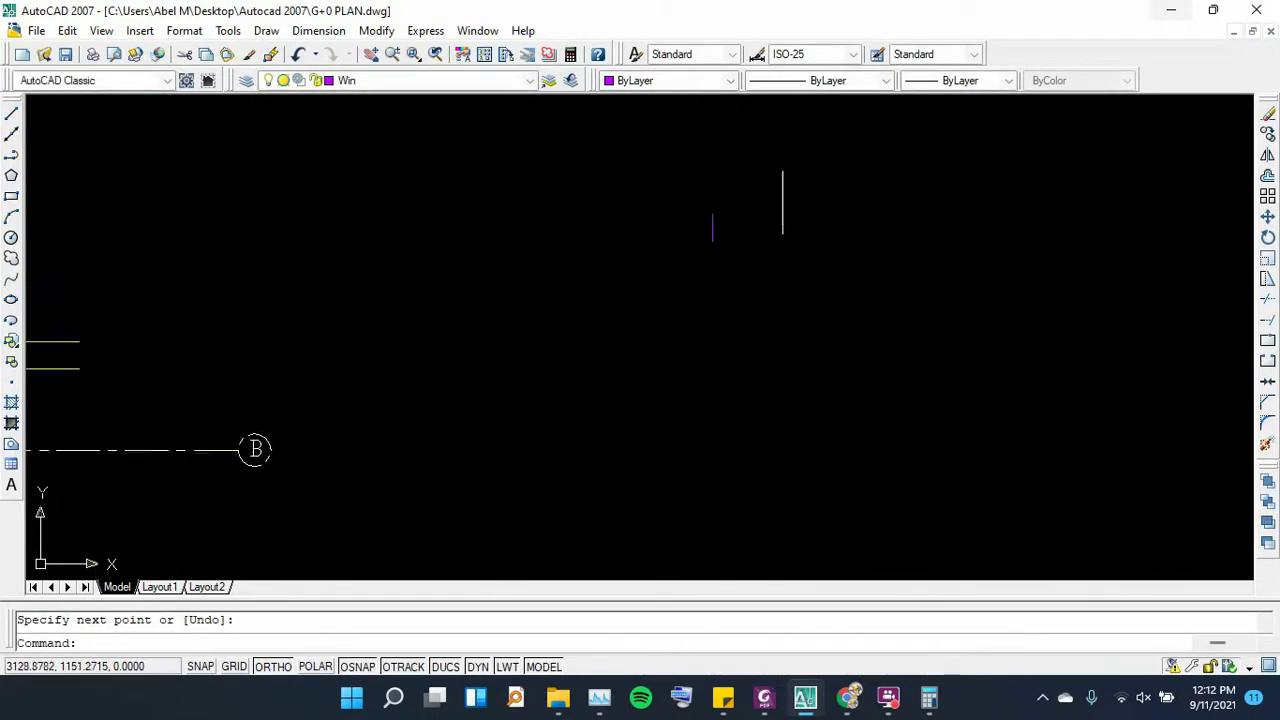
Offset the tick 140 units to the right to form the other end
click(1267, 177)
text(140)
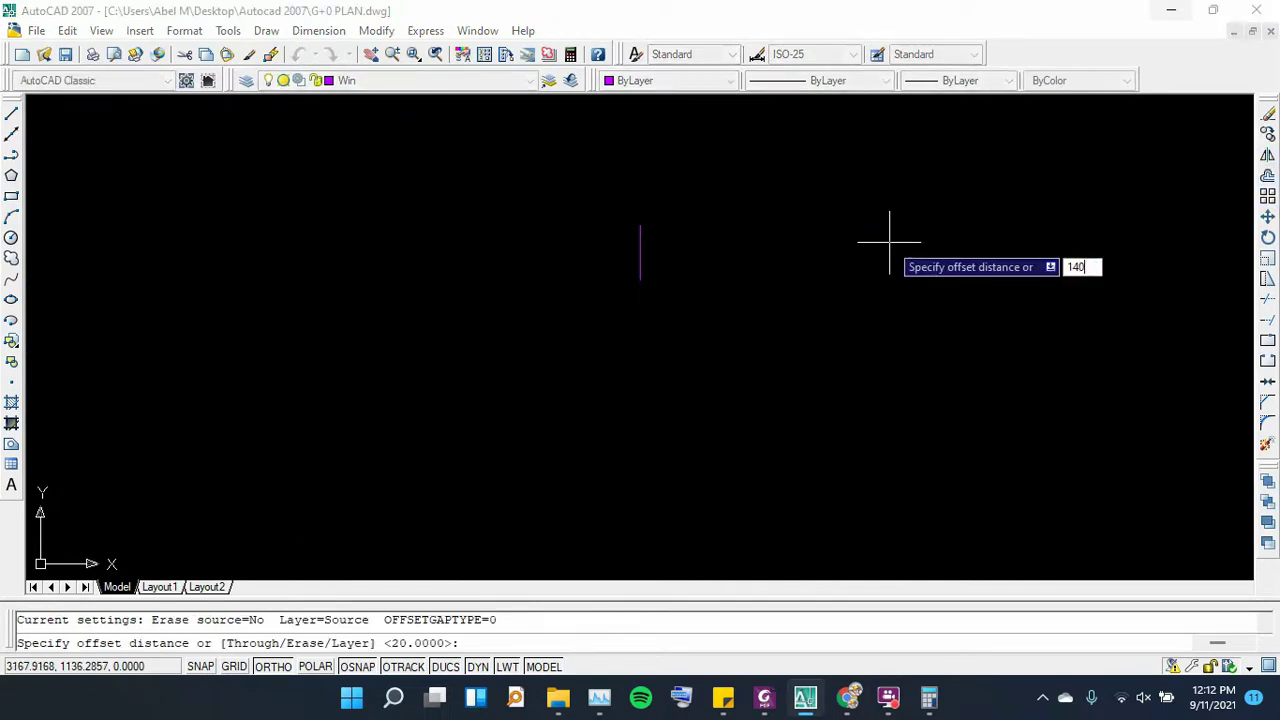
key(Return)
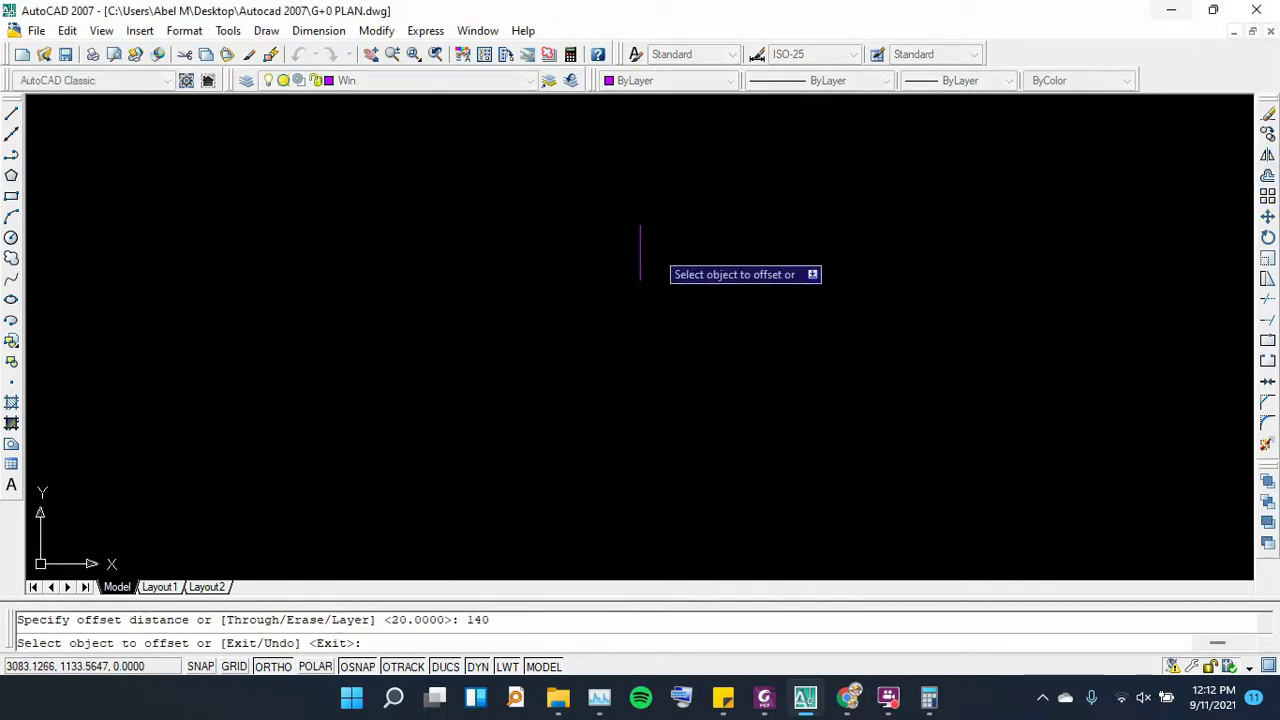
click(640, 250)
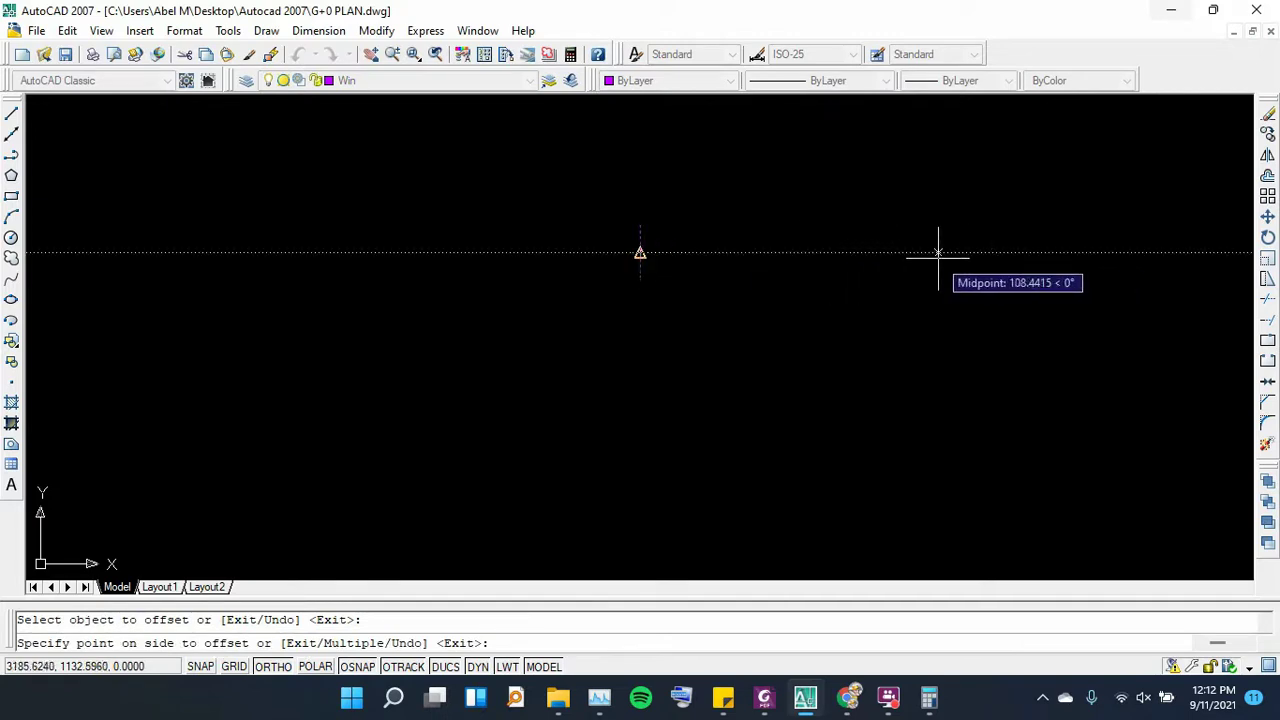
click(940, 257)
scroll(545, 260, down, 2)
key(Escape)
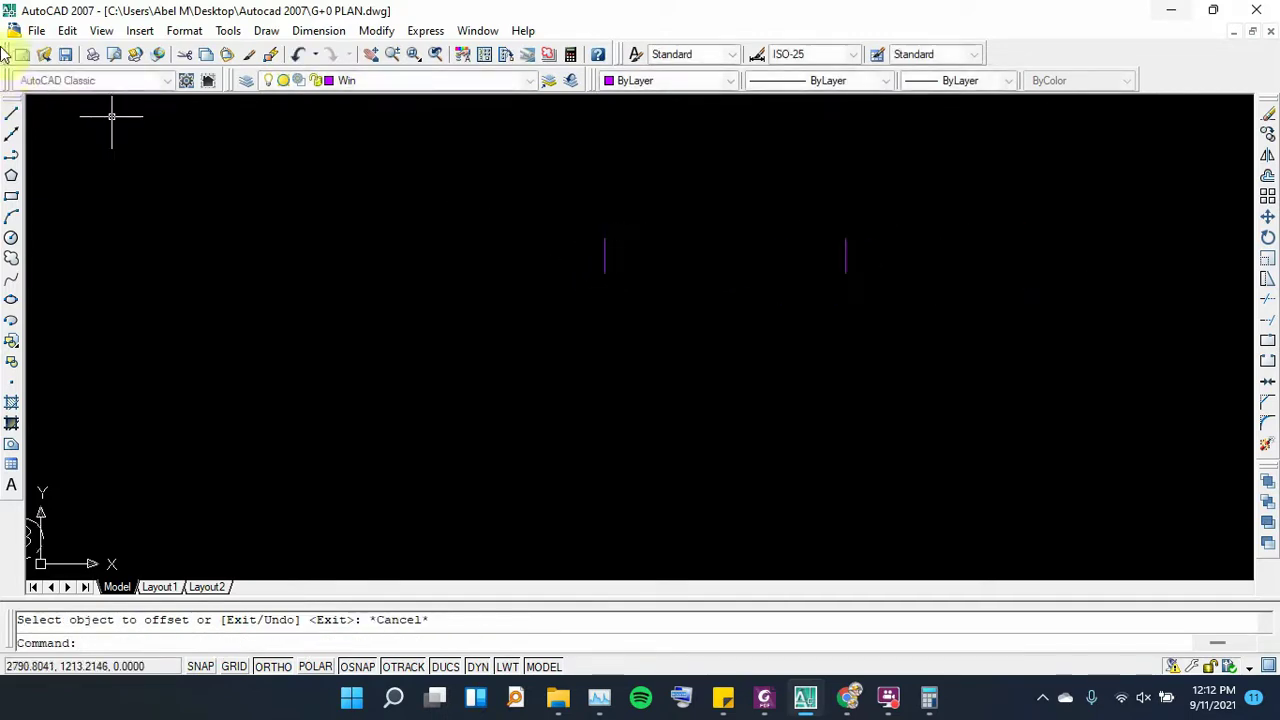
Draw a line joining the left and right ticks
click(12, 118)
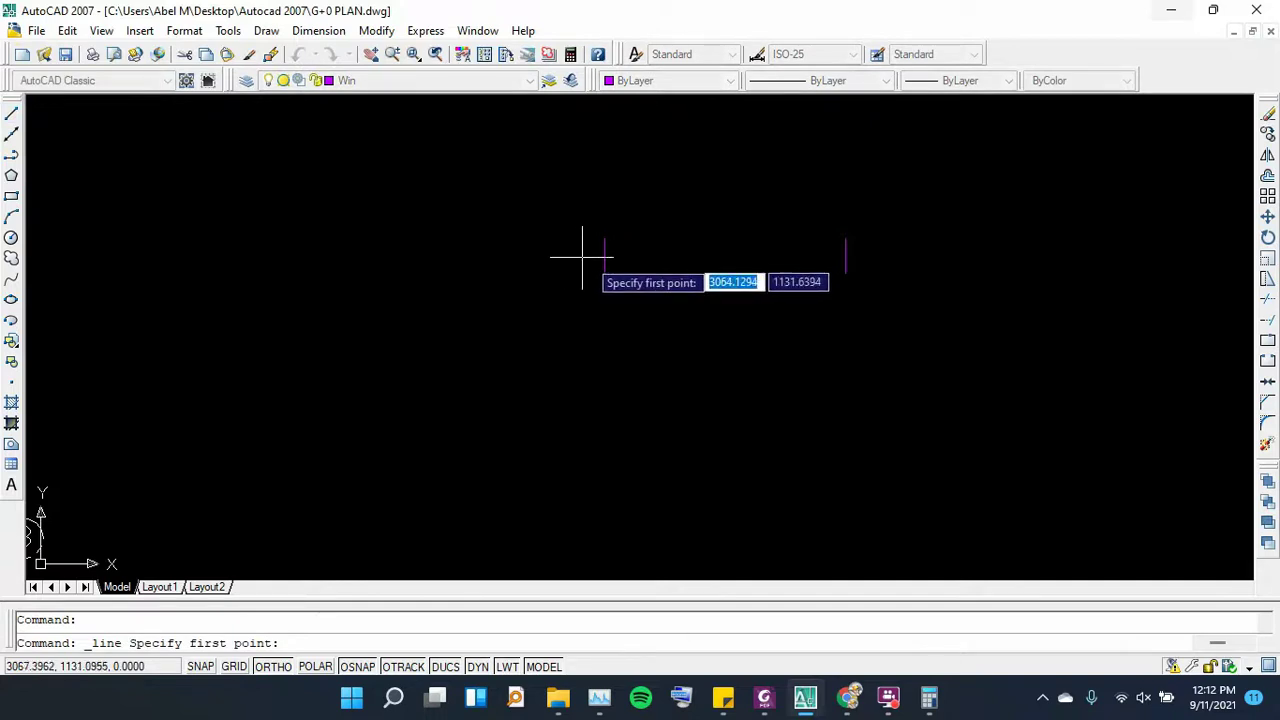
click(604, 256)
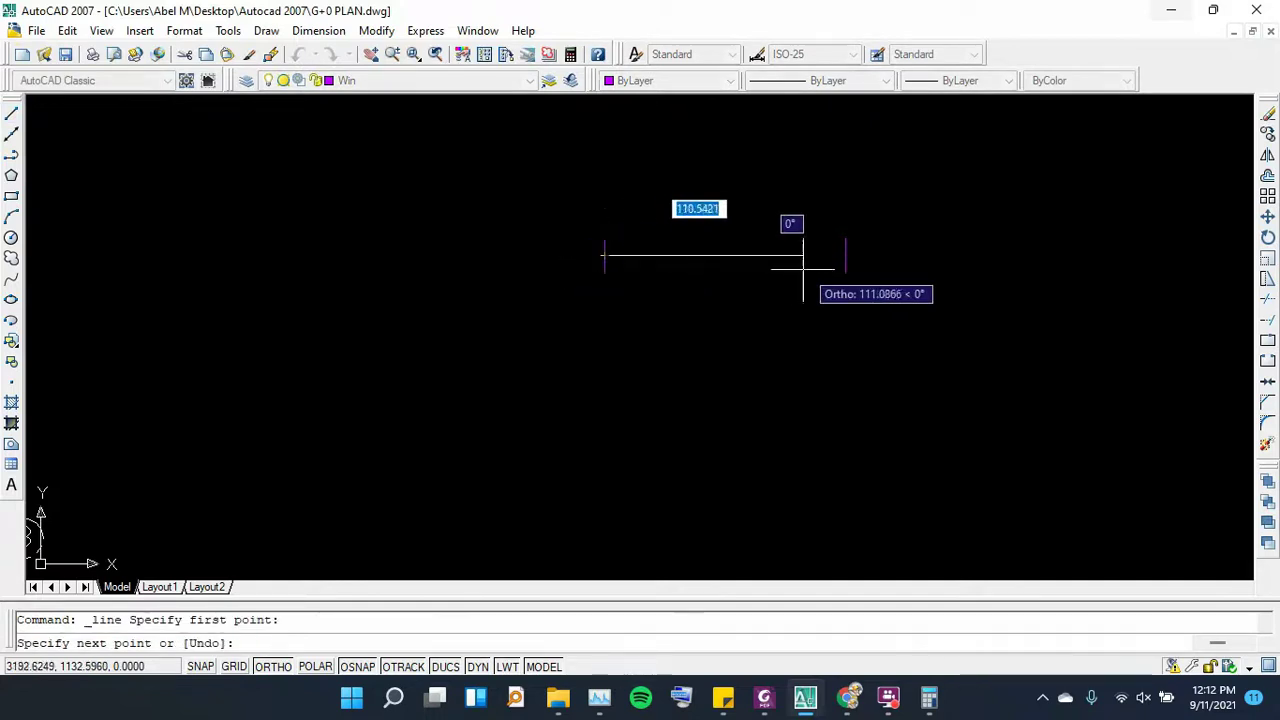
click(845, 256)
key(Return)
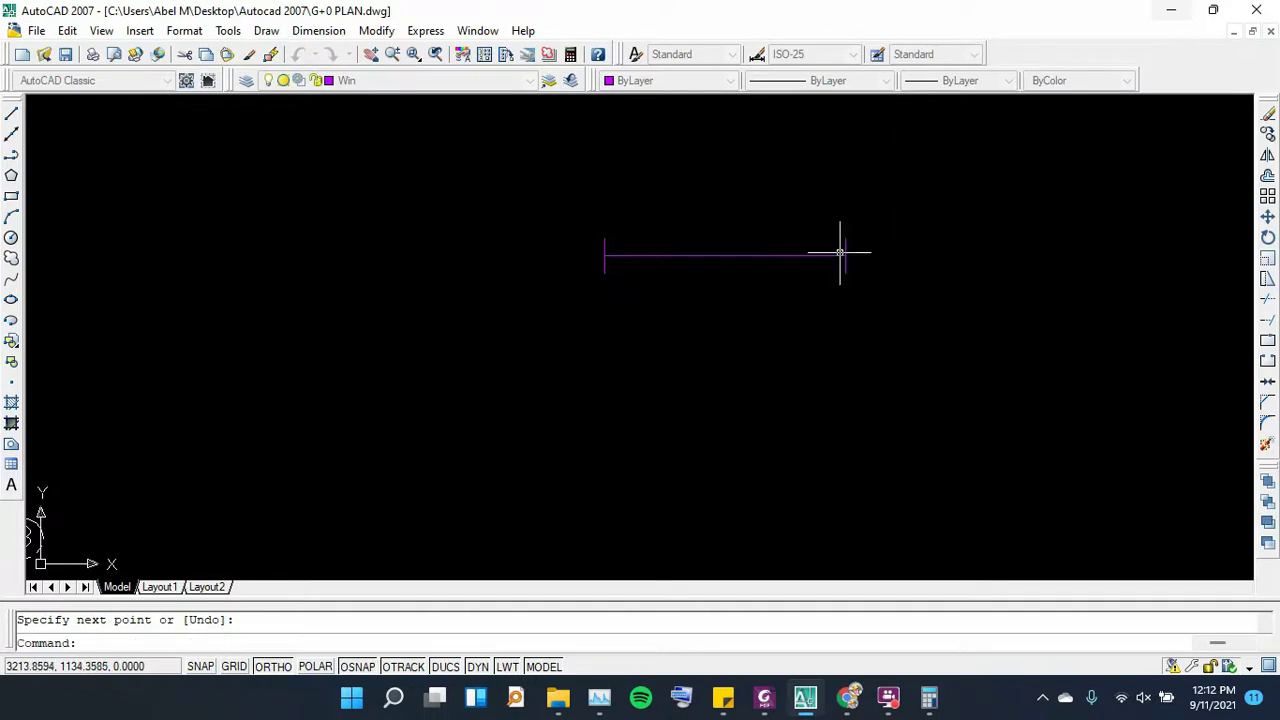
Offset the connecting line repeatedly at 2 units to build the parallel glazing lines
click(1267, 177)
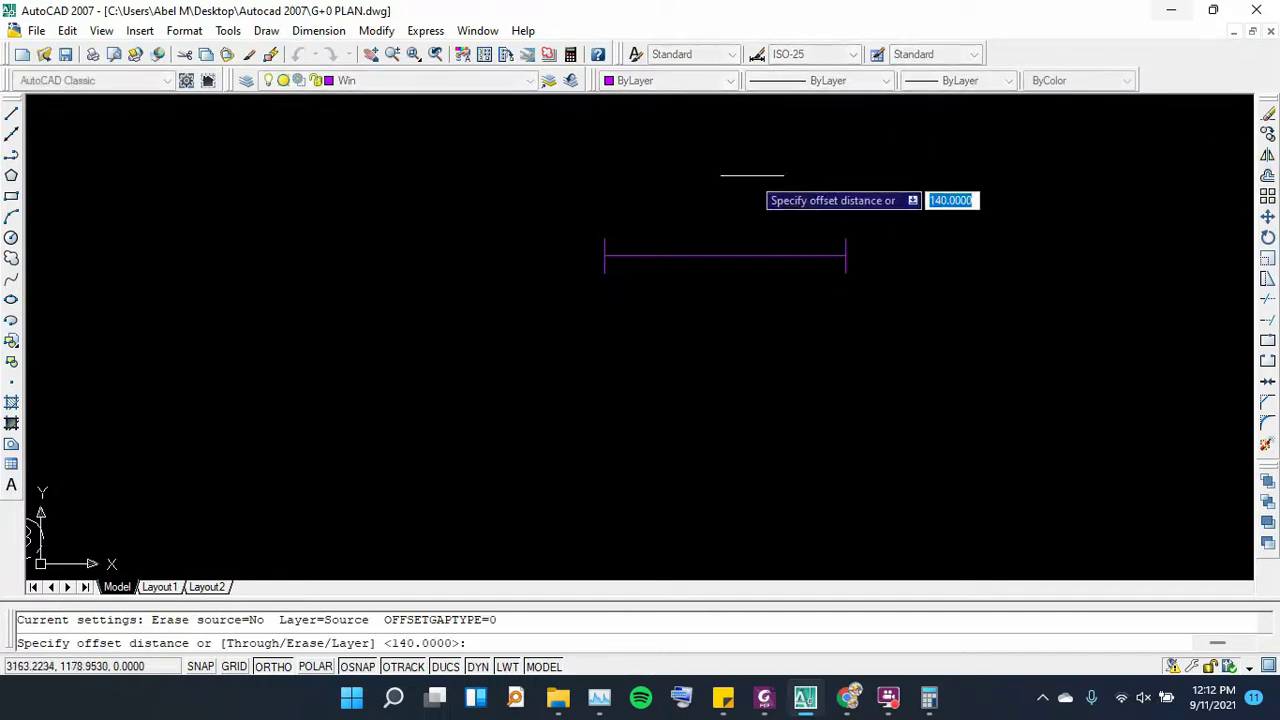
text(2)
key(Return)
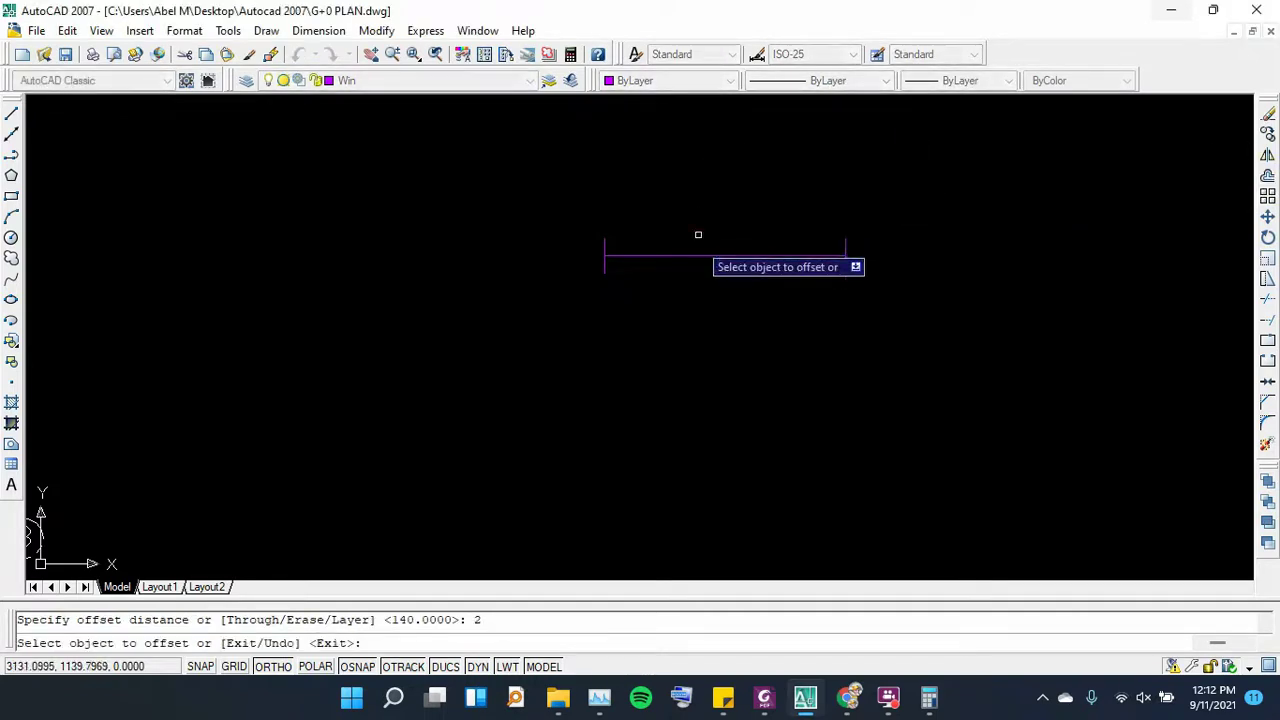
click(698, 255)
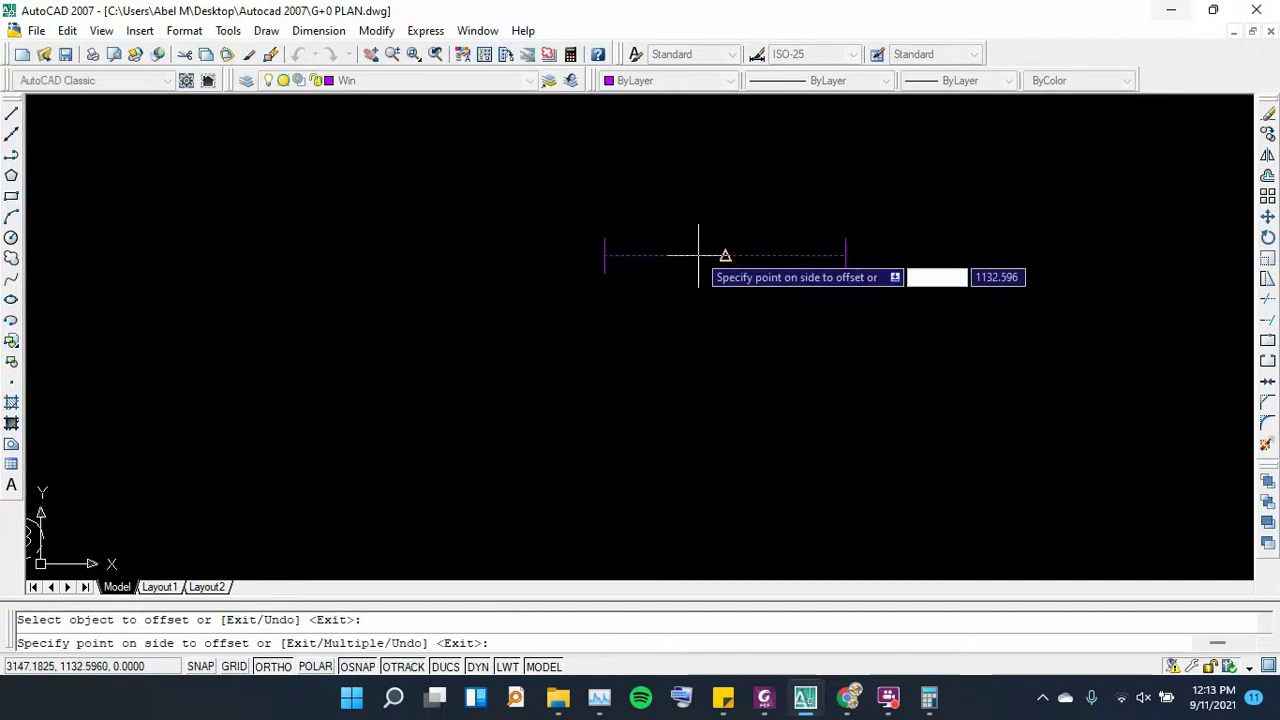
click(720, 245)
scroll(700, 245, up, 3)
scroll(690, 242, up, 2)
click(686, 240)
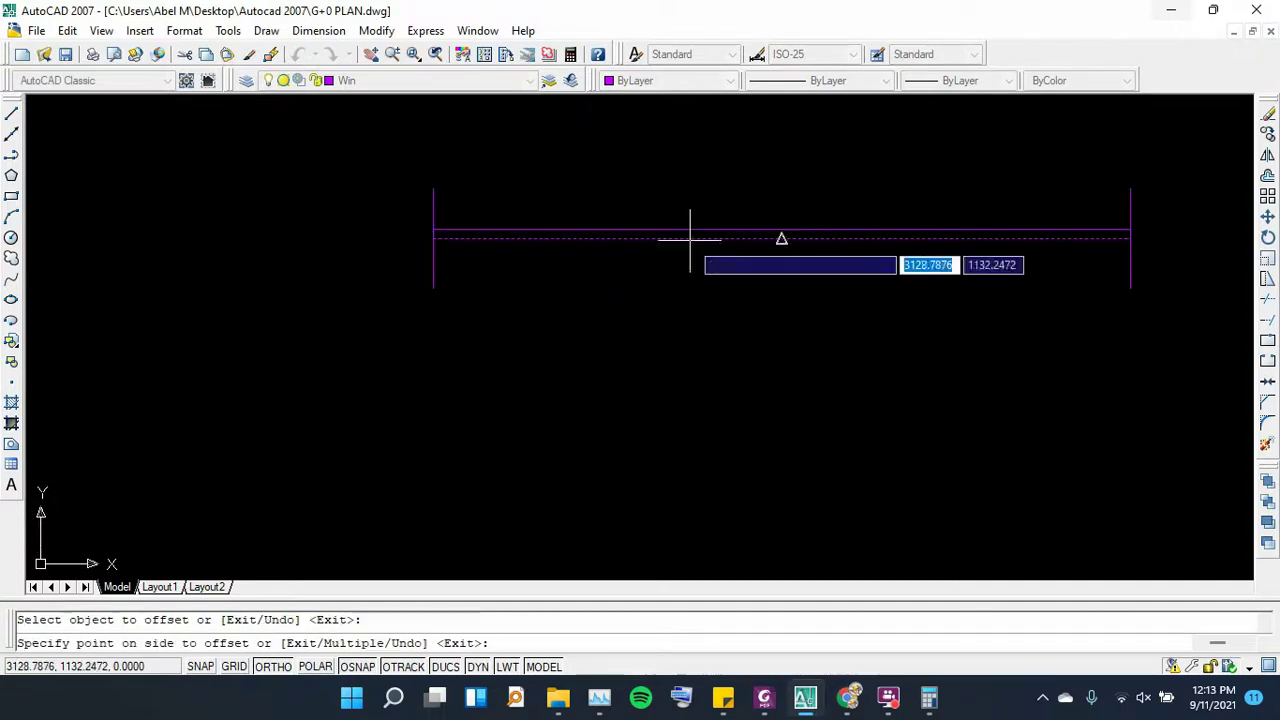
click(686, 255)
click(683, 229)
click(682, 226)
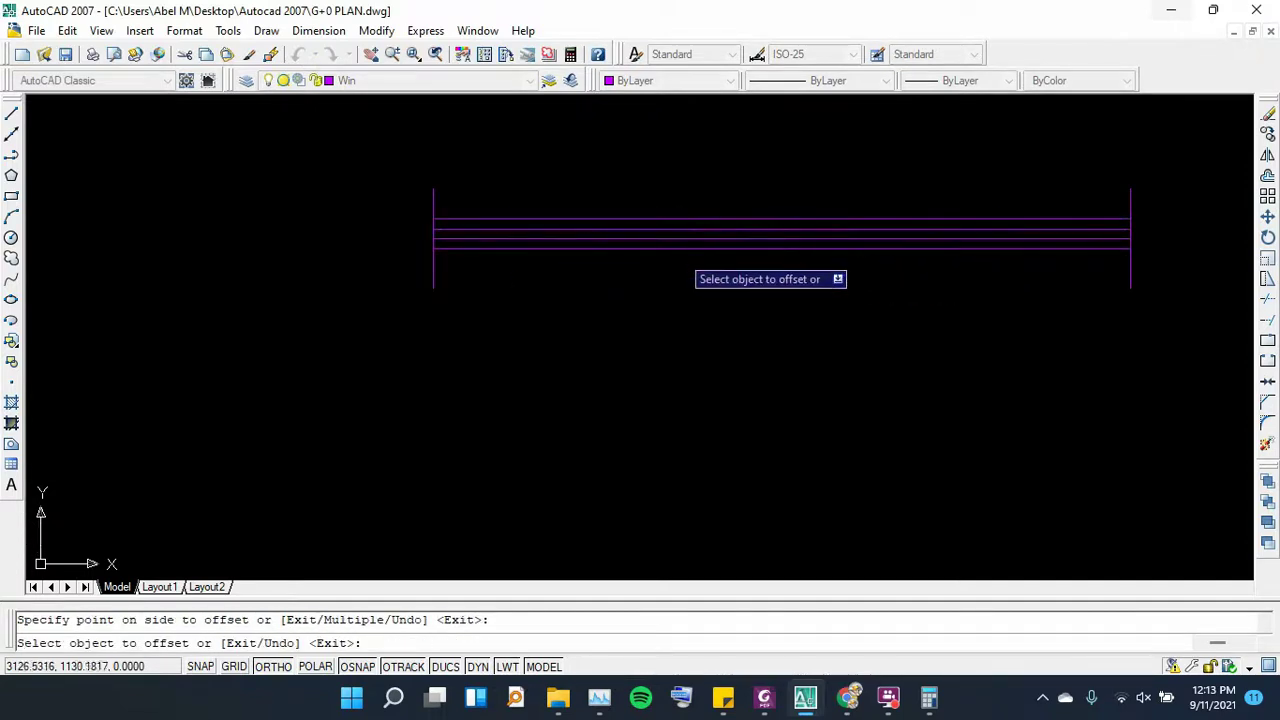
click(681, 248)
click(678, 264)
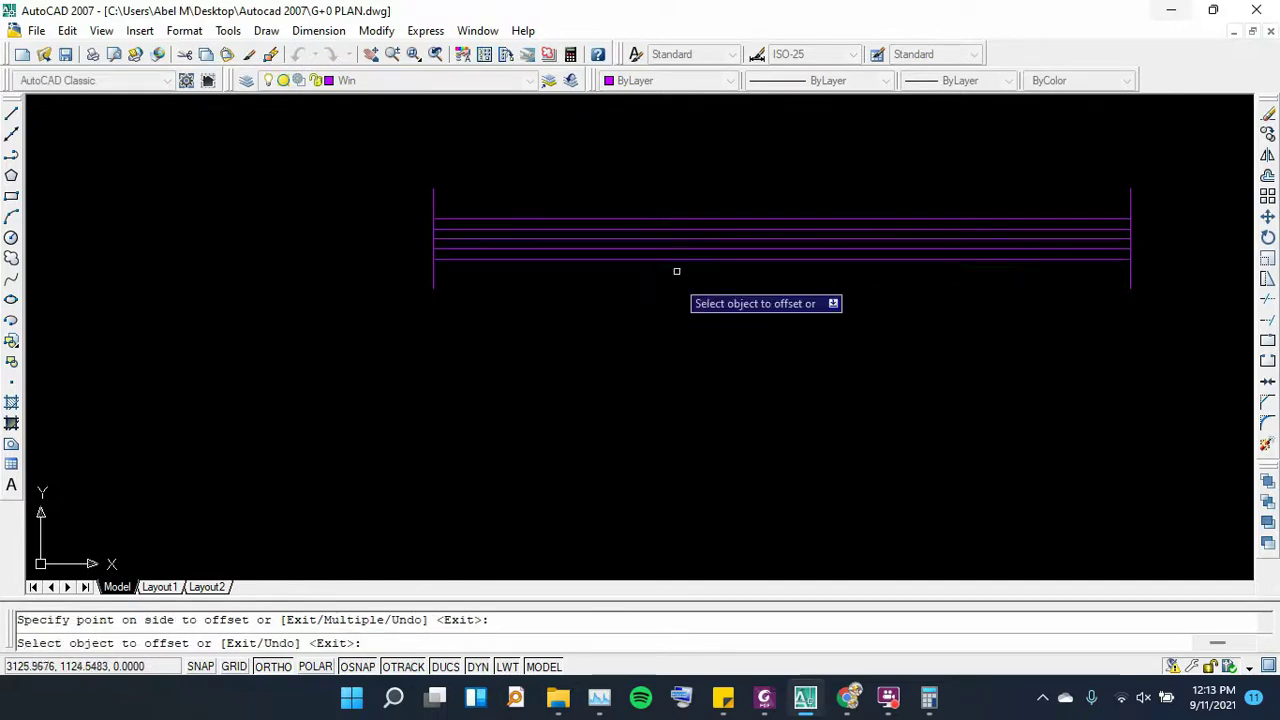
key(Escape)
scroll(850, 231, down, 4)
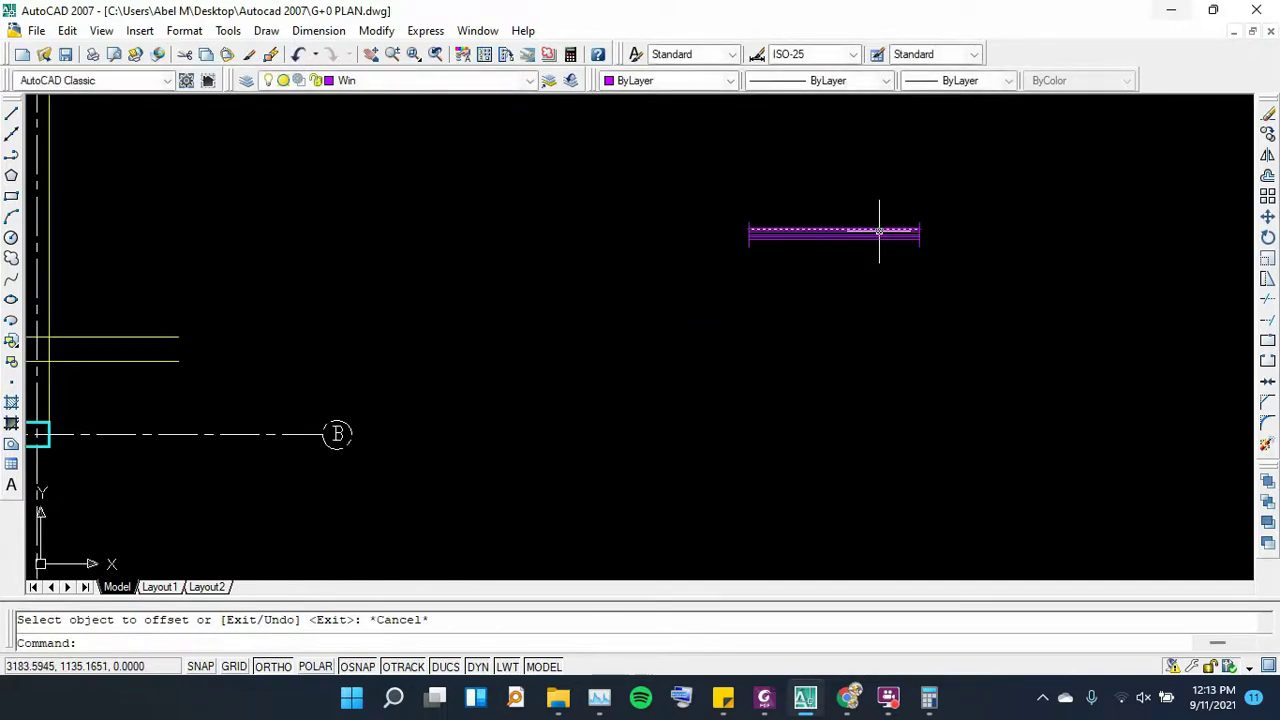
scroll(880, 231, down, 2)
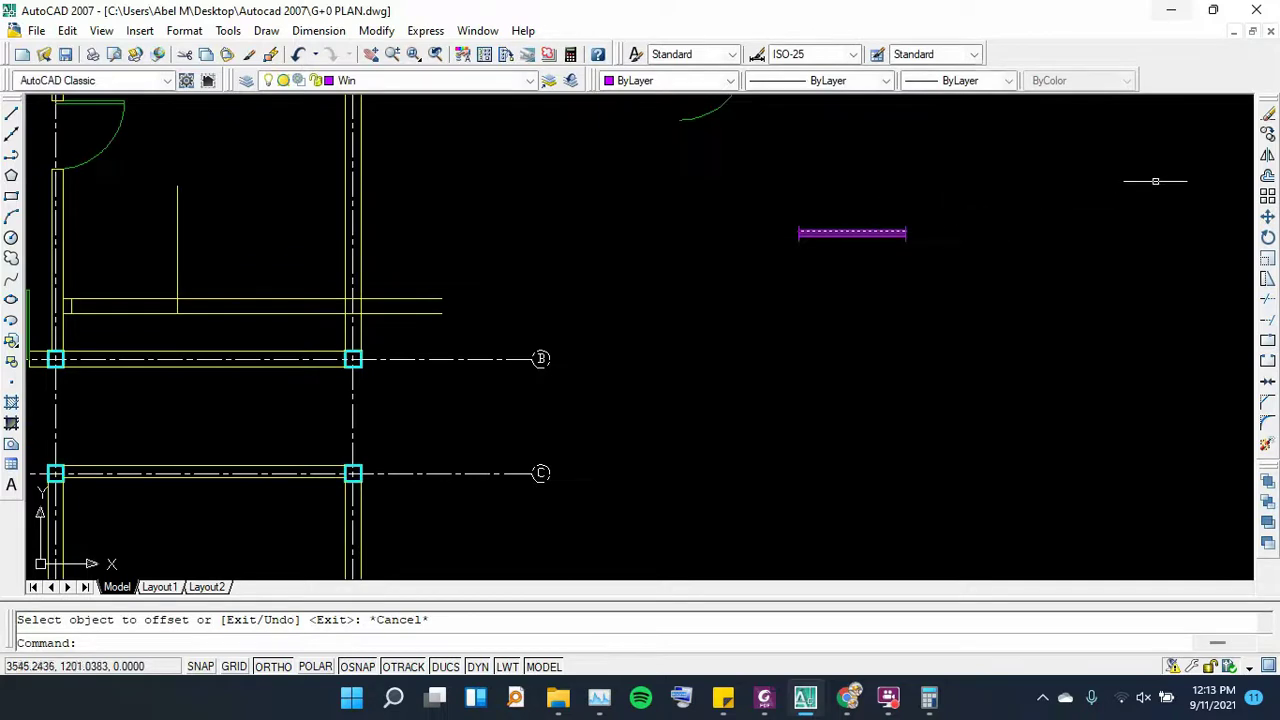
Copy the seven window-symbol lines, using the symbol's end as base point
click(1268, 145)
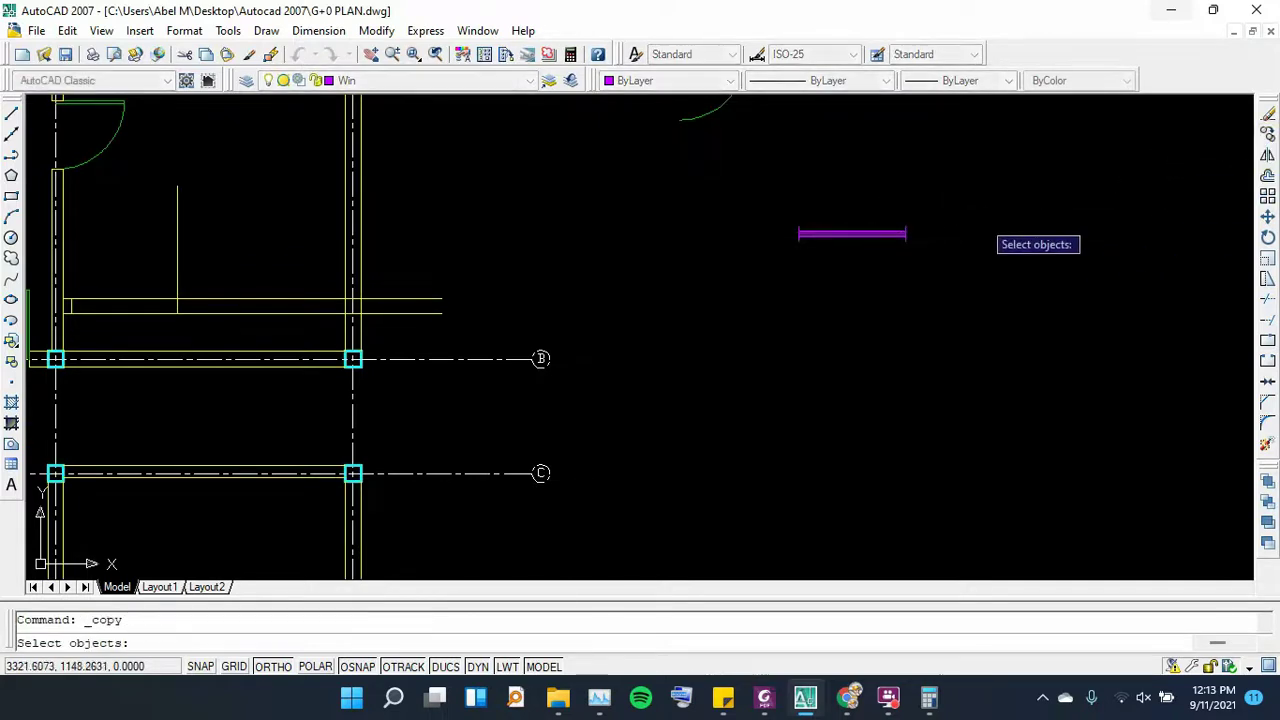
click(977, 216)
click(751, 273)
key(Return)
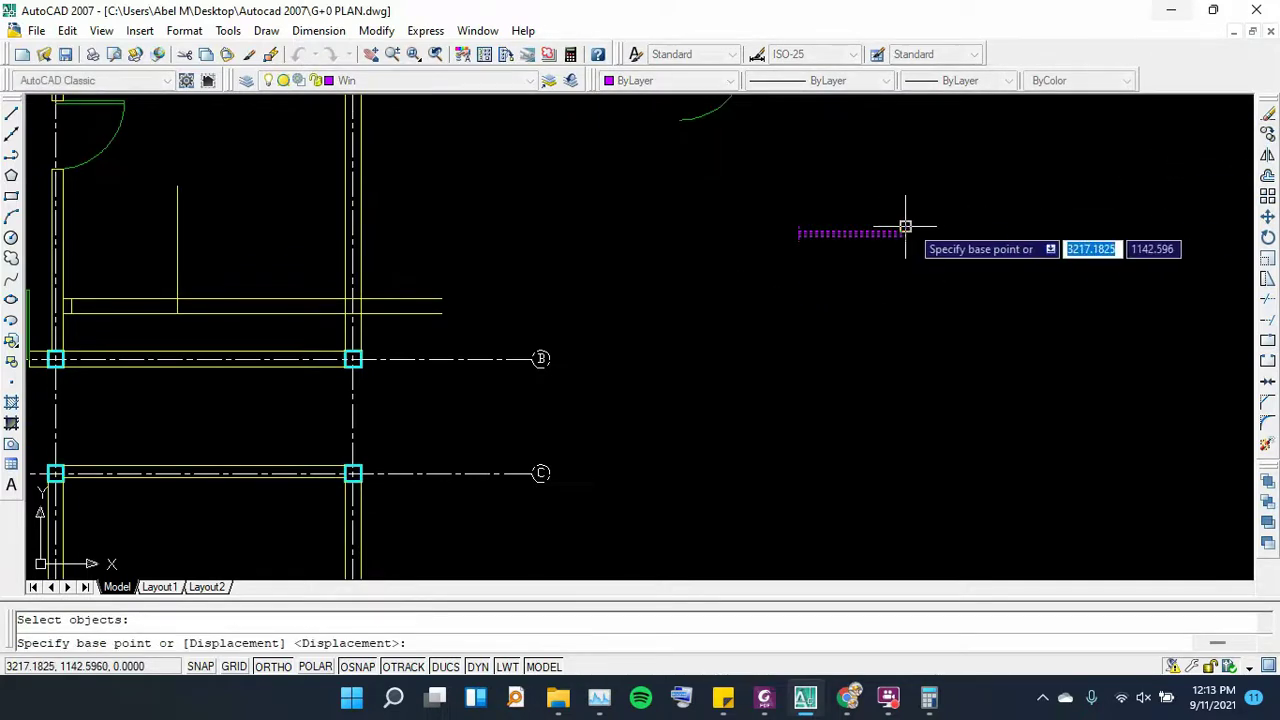
click(905, 240)
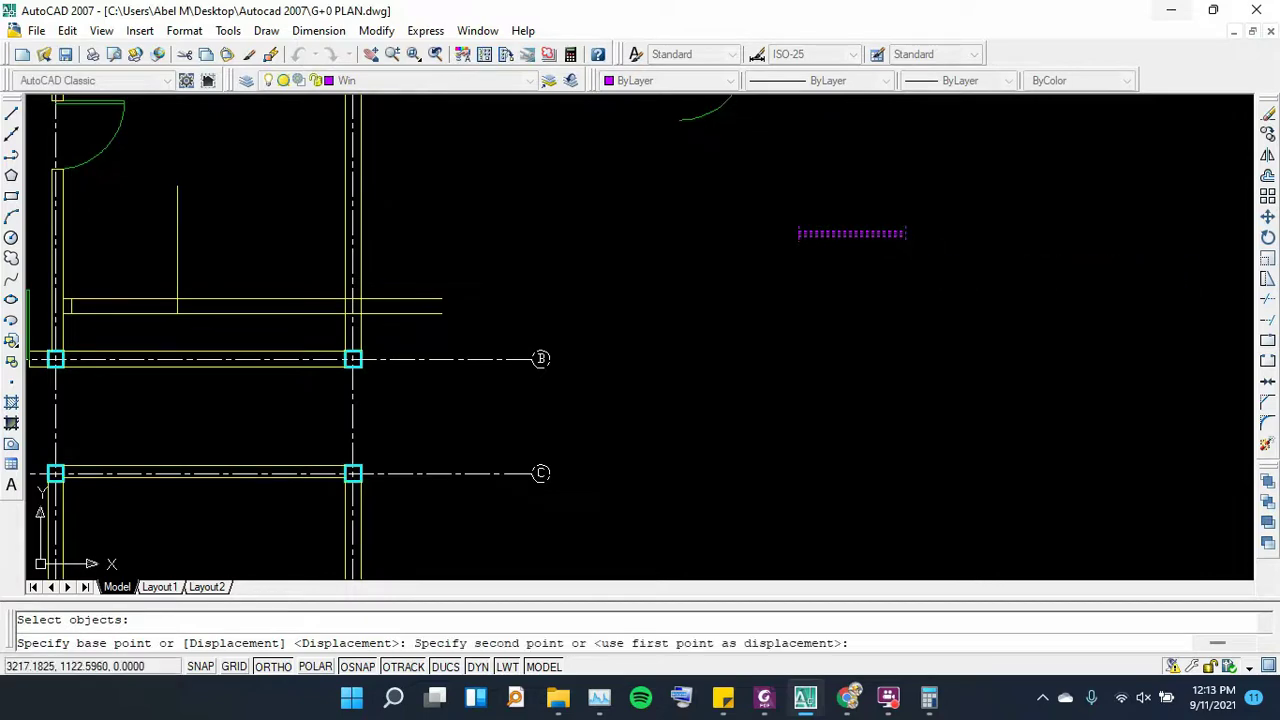
With Ortho off, drop the copy at the wall opening's endpoint above gridline B
click(262, 668)
scroll(800, 275, down, 3)
scroll(660, 272, up, 2)
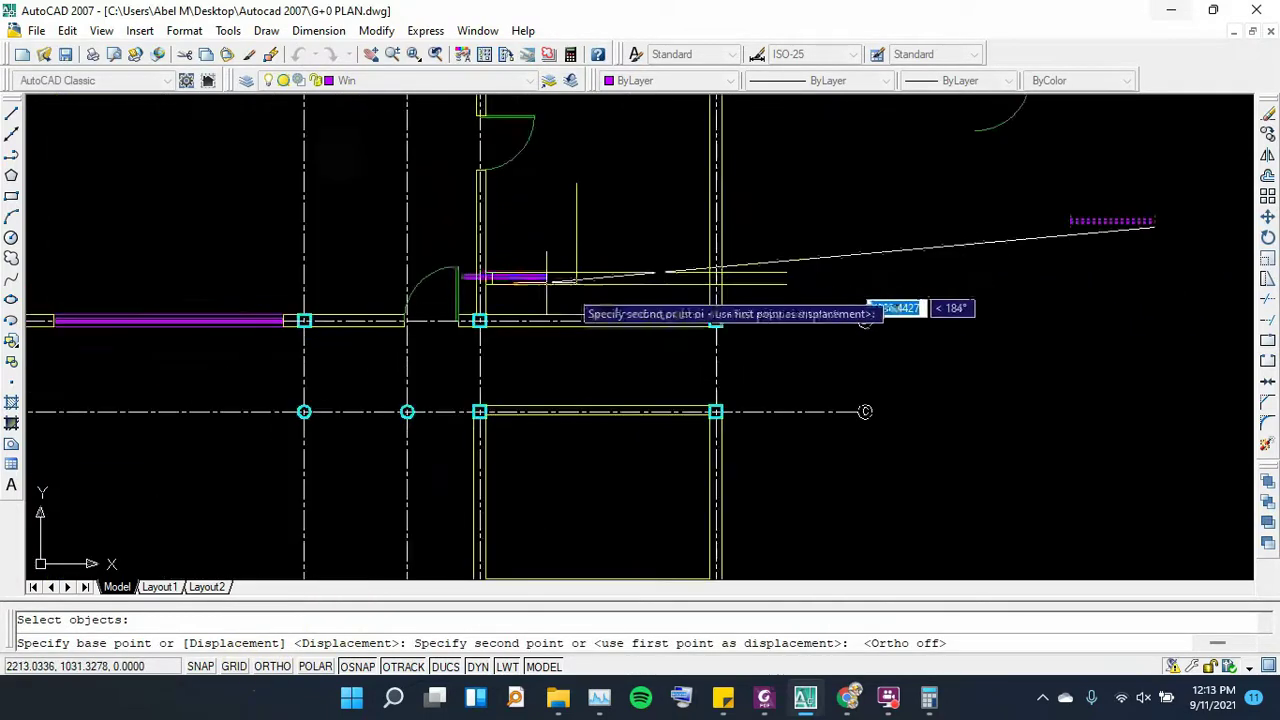
scroll(548, 283, up, 4)
scroll(490, 272, up, 2)
scroll(650, 300, down, 2)
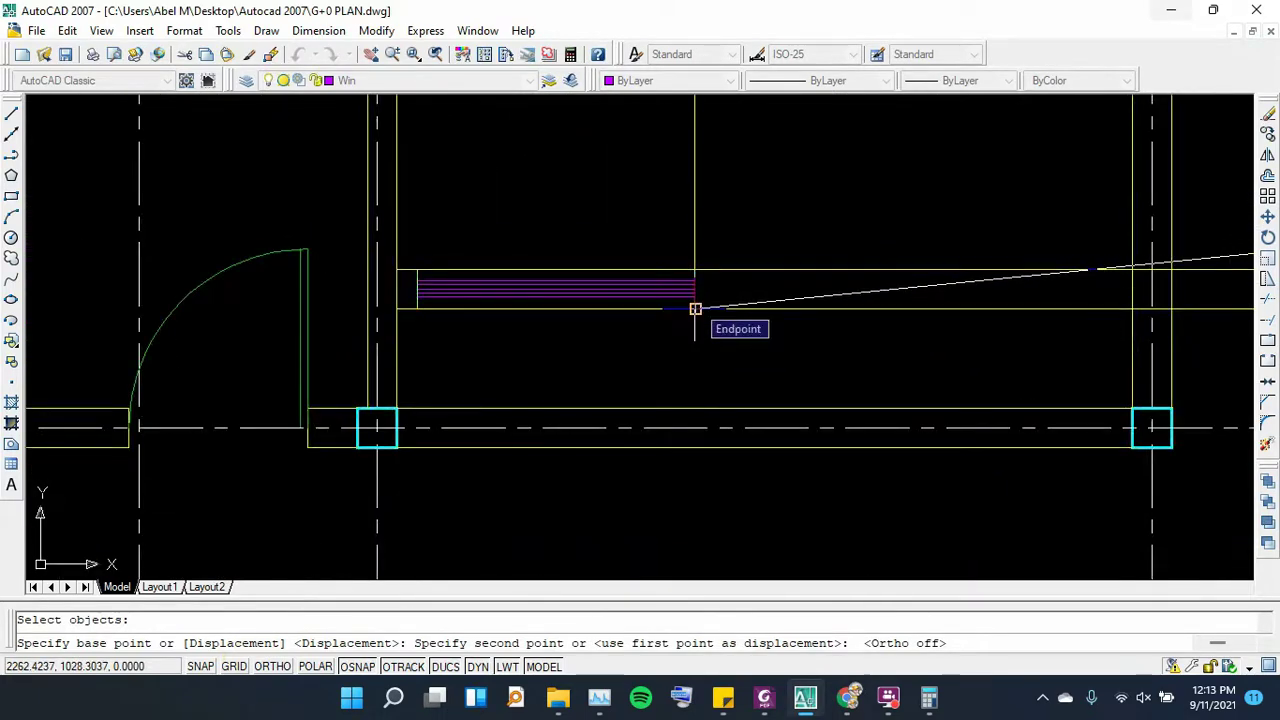
click(695, 309)
key(Escape)
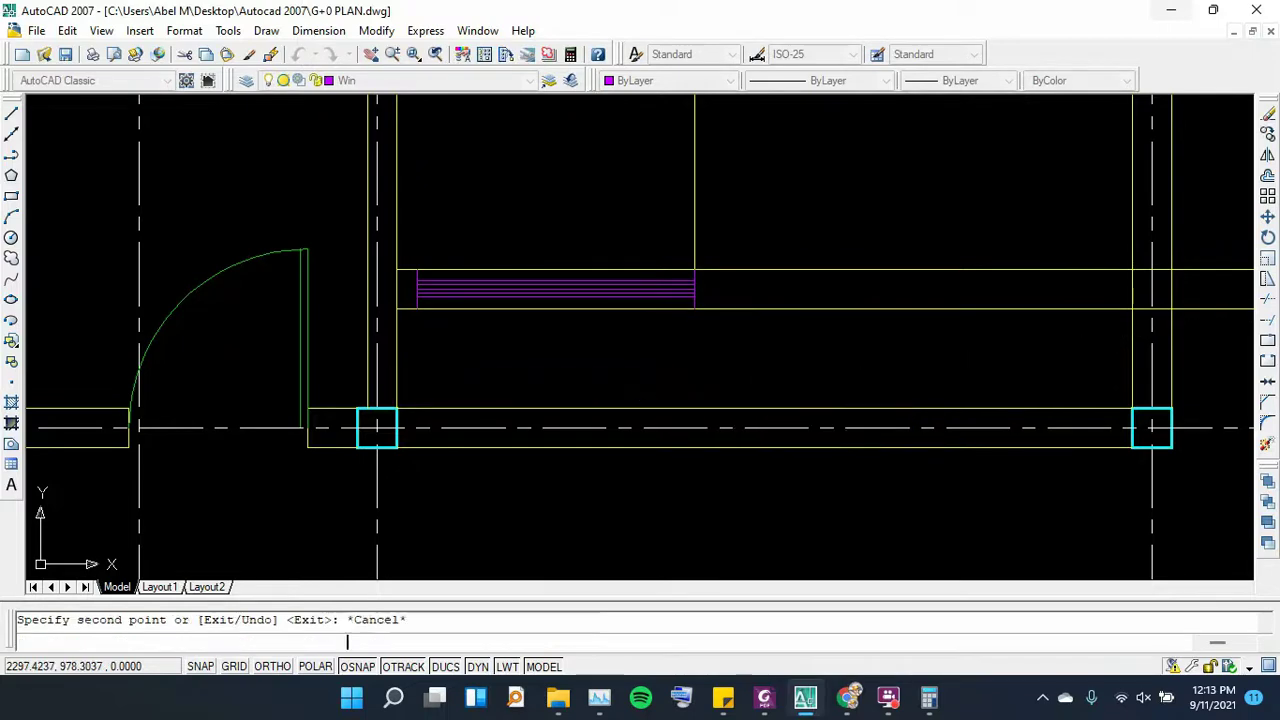
scroll(672, 404, down, 1)
scroll(660, 310, up, 3)
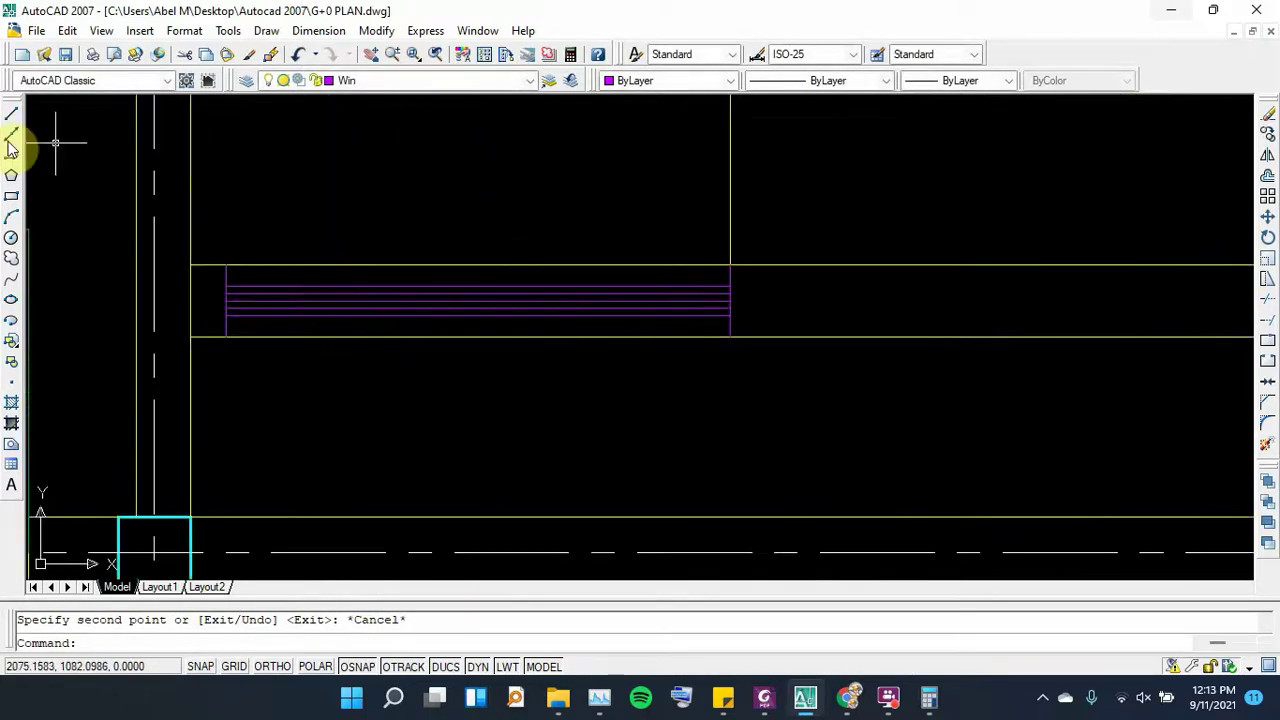
Draw a rectangle enclosing the window symbol
click(12, 200)
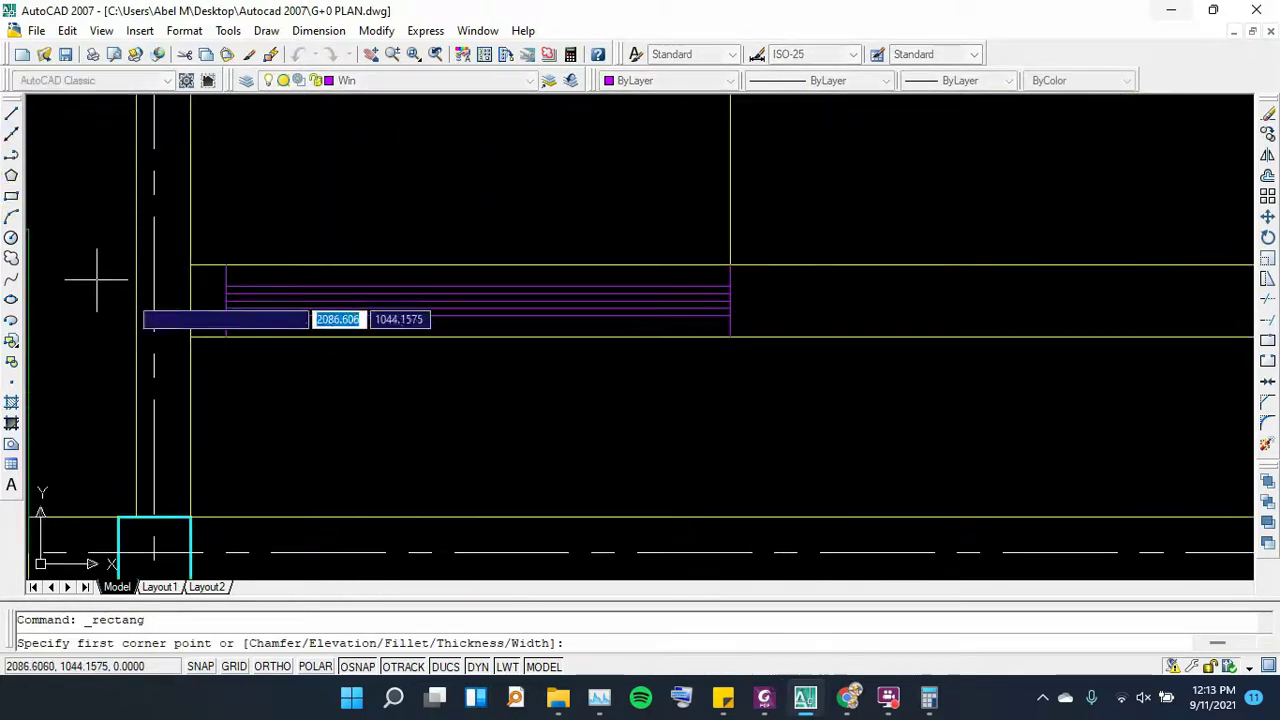
click(228, 265)
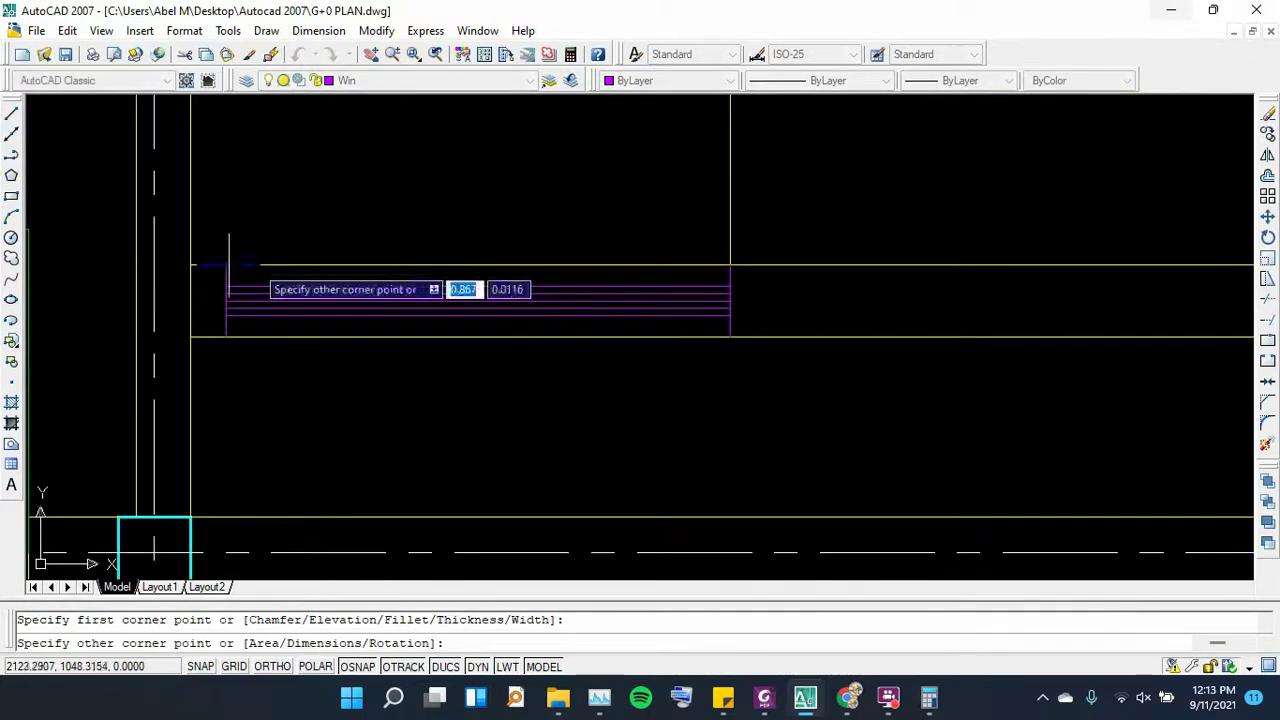
click(730, 337)
scroll(730, 335, up, 2)
scroll(714, 337, down, 3)
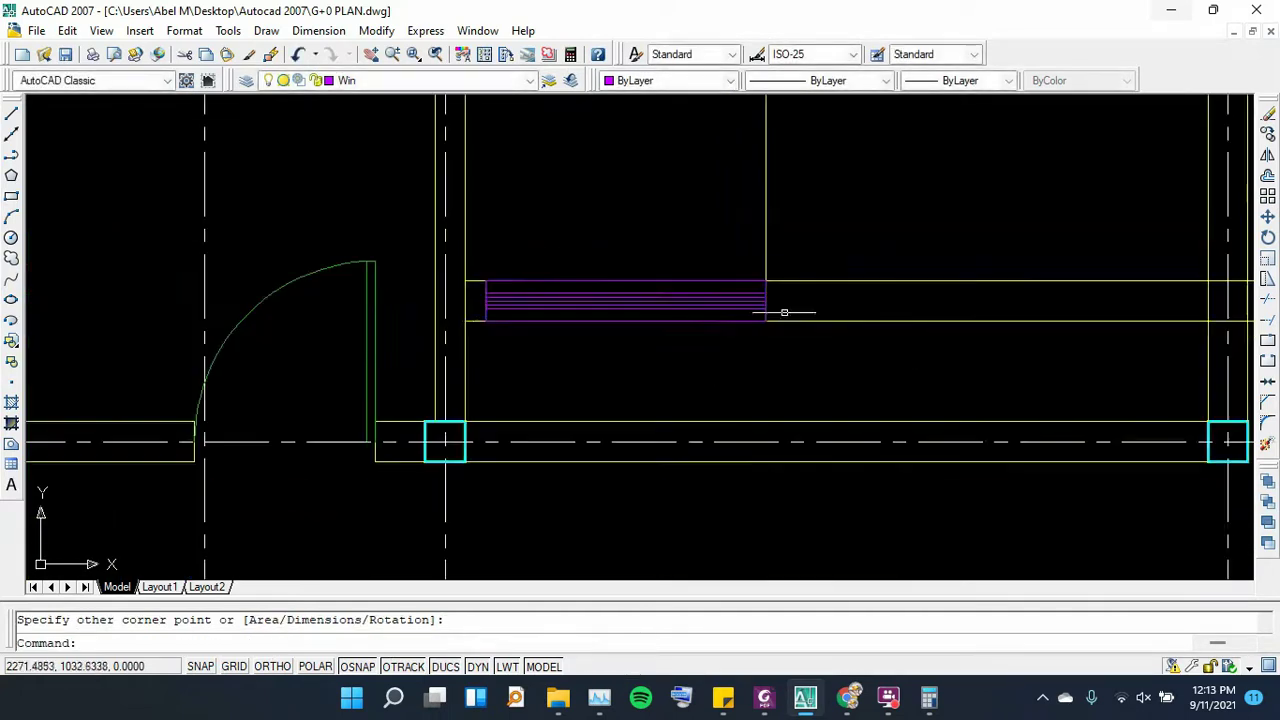
scroll(786, 309, up, 2)
Draw an 8-unit vertical line at the right end of the window lines, Ortho on
click(13, 114)
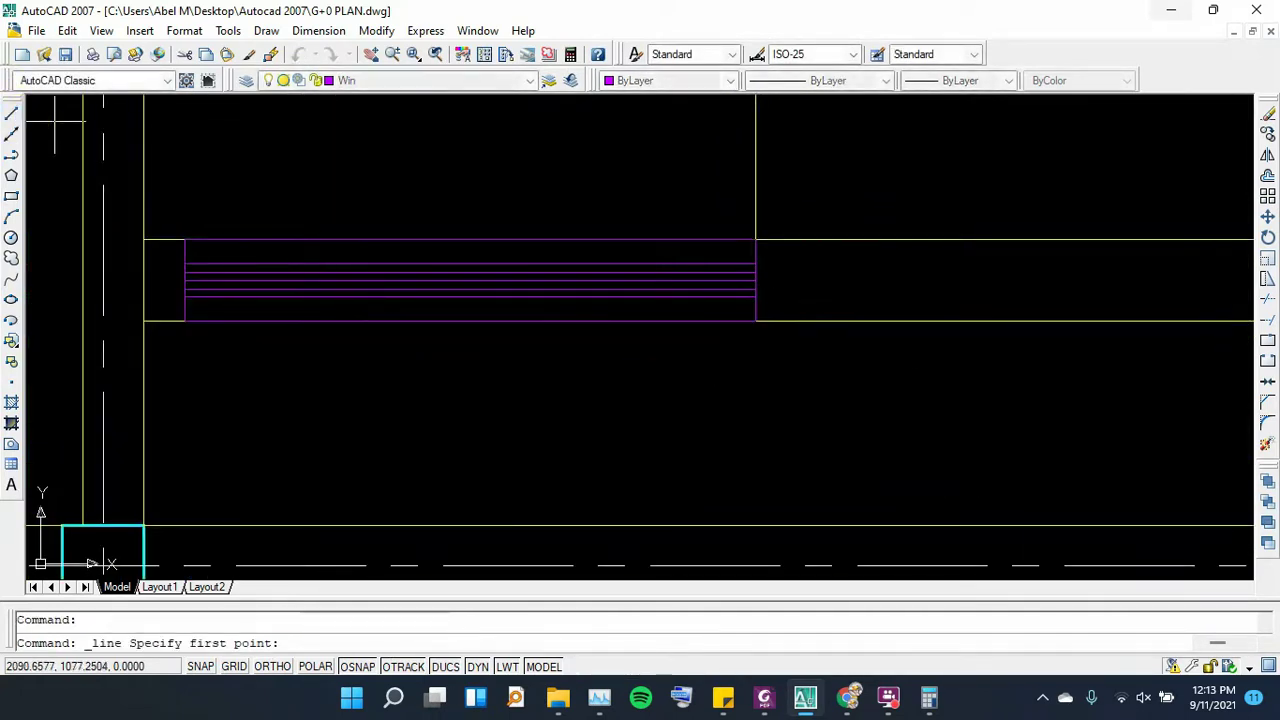
scroll(730, 272, up, 3)
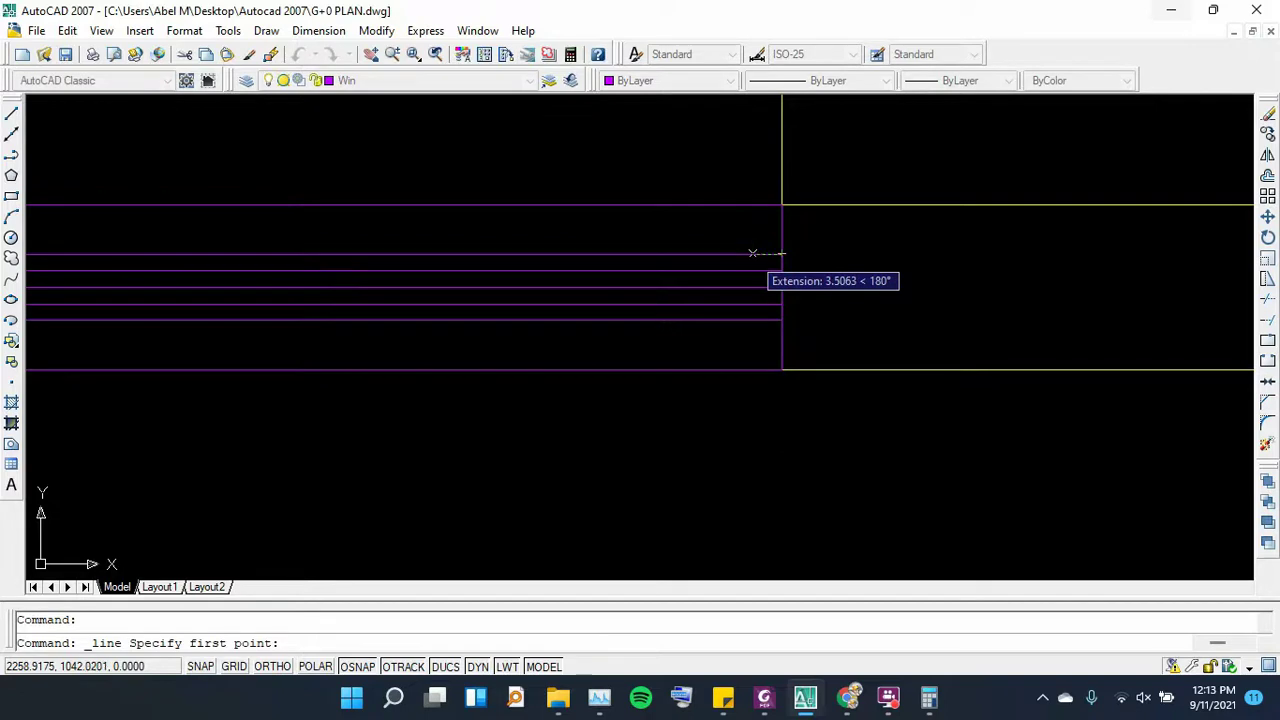
click(752, 253)
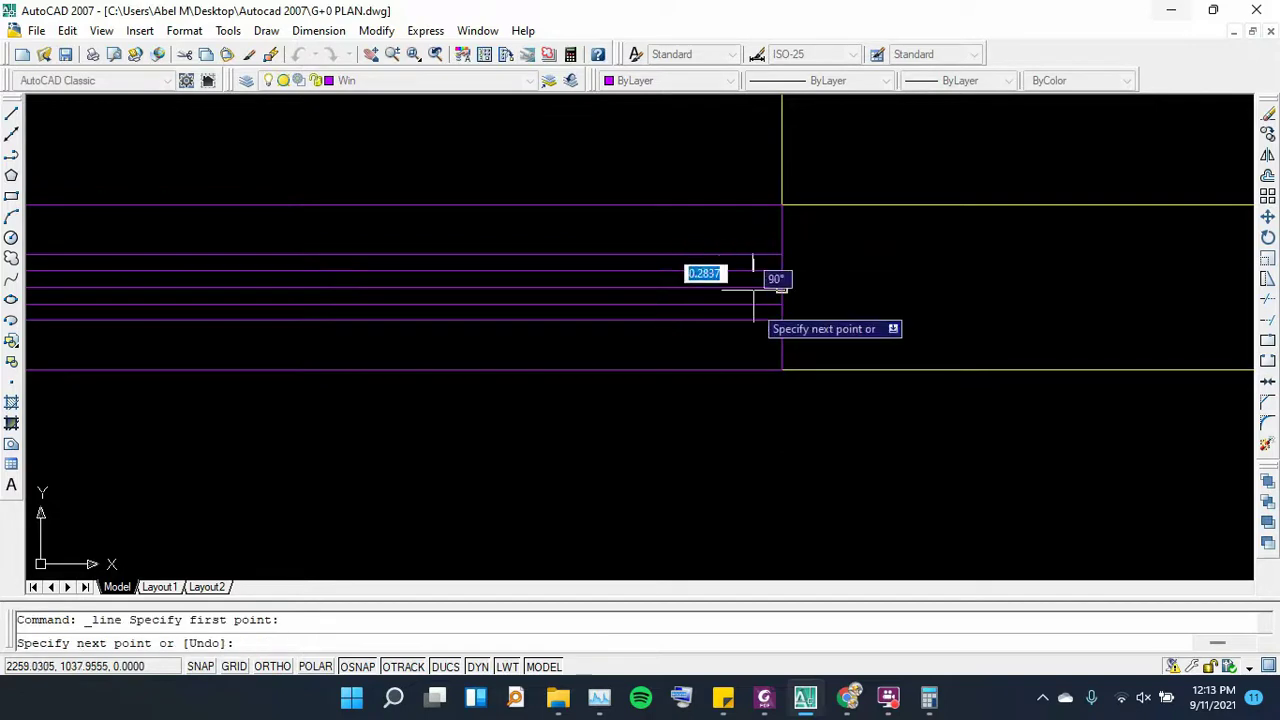
click(270, 667)
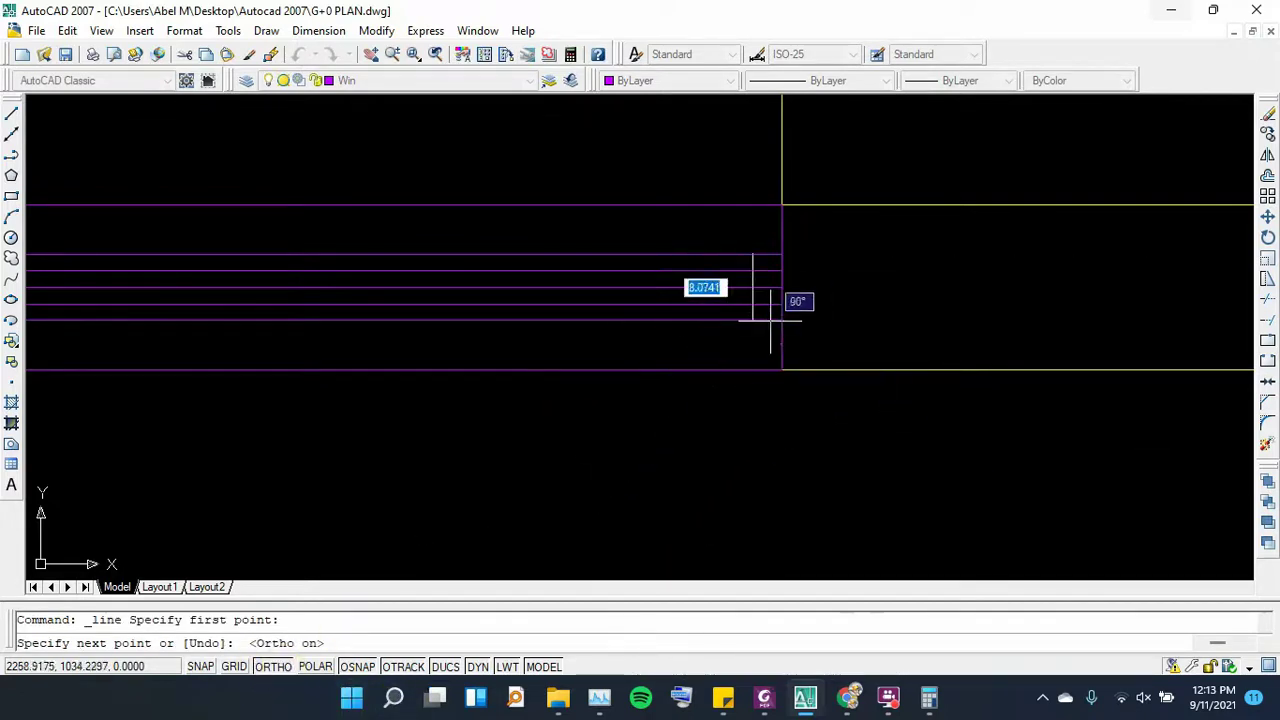
text(8)
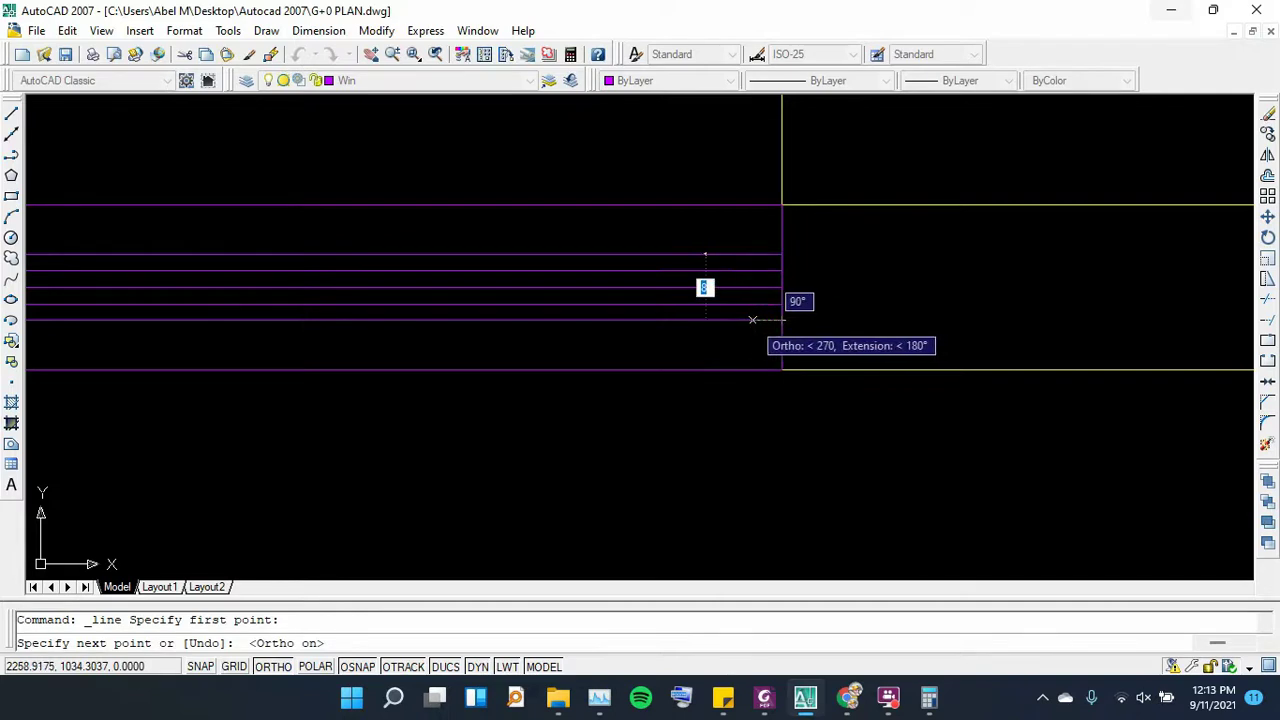
key(Return)
key(Escape)
Trim the glazing line ends overhanging the new right-end line
text(t)
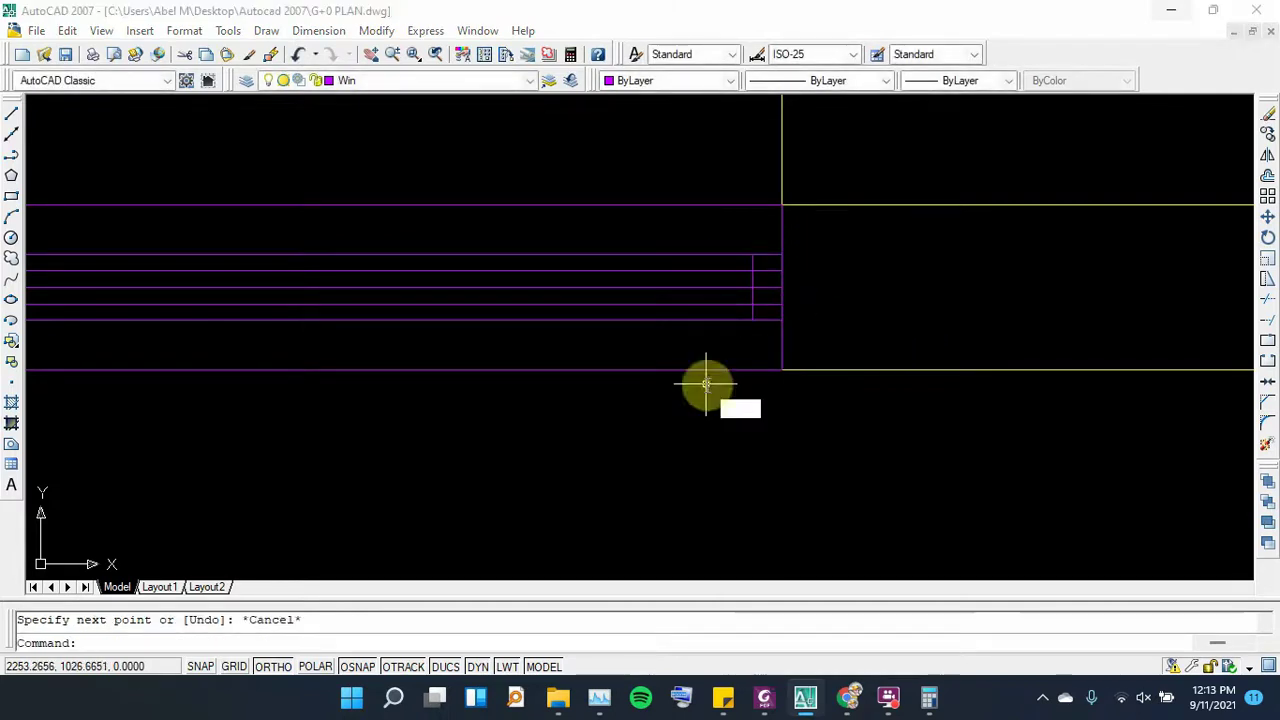
text(r)
key(Return)
key(Return)
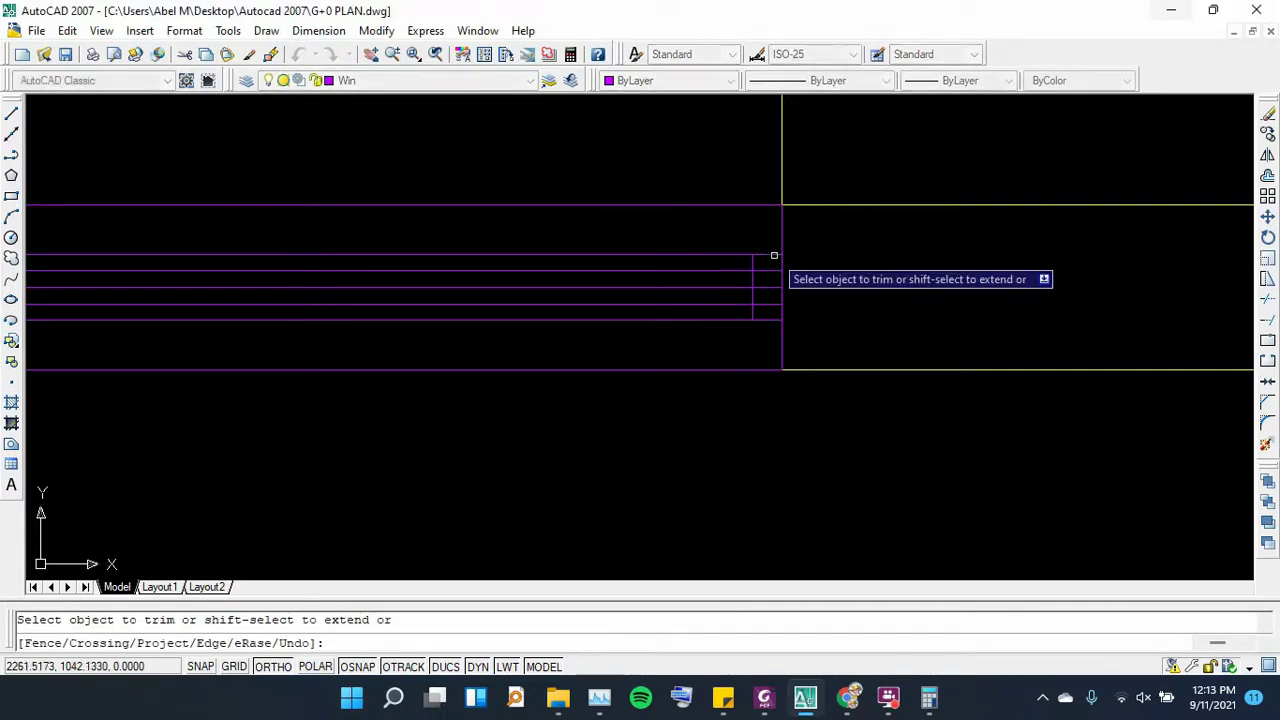
click(775, 251)
click(758, 313)
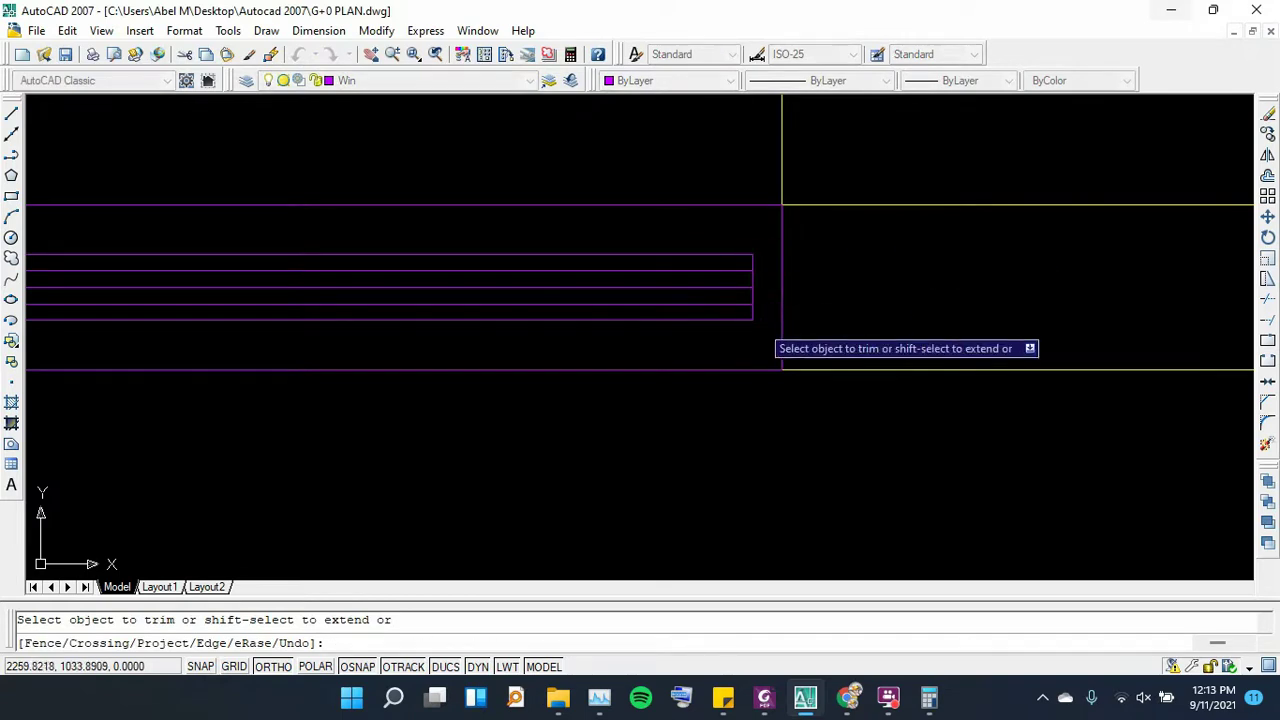
scroll(806, 256, down, 1)
scroll(812, 260, down, 1)
scroll(350, 290, up, 3)
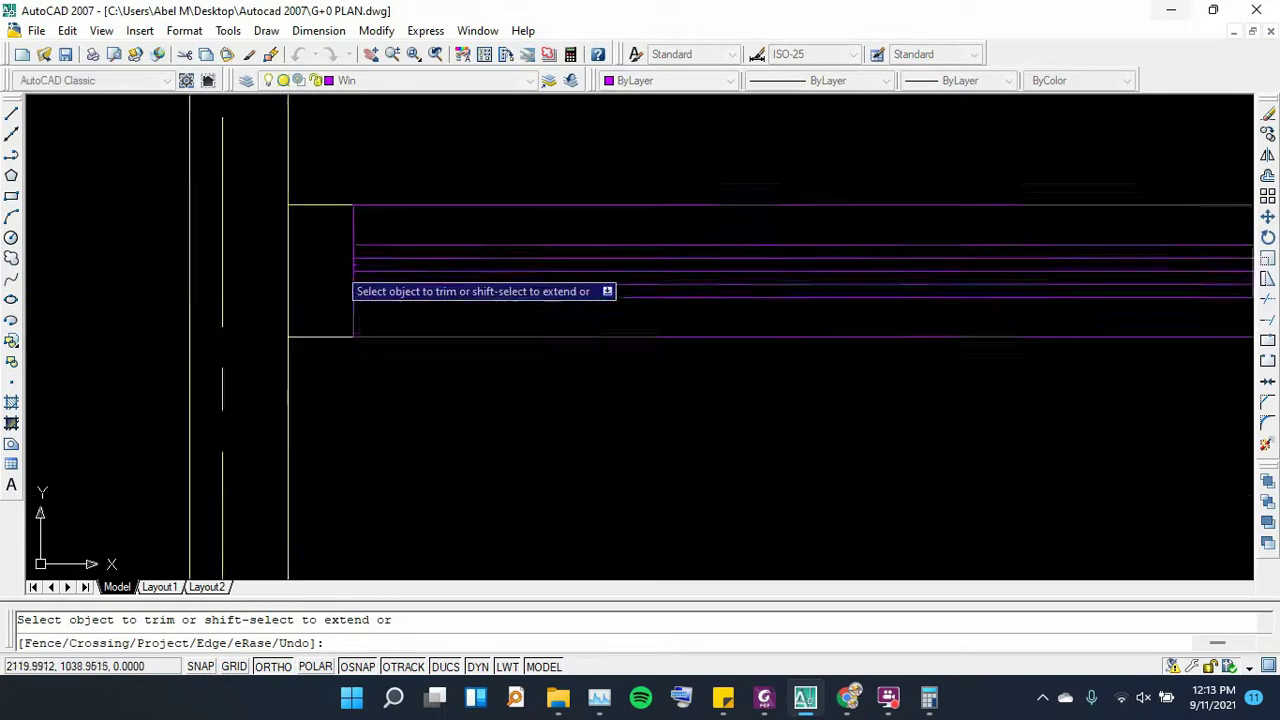
scroll(346, 295, up, 2)
key(Escape)
Close the left end with a vertical line and trim the glazing ends back to it
click(10, 114)
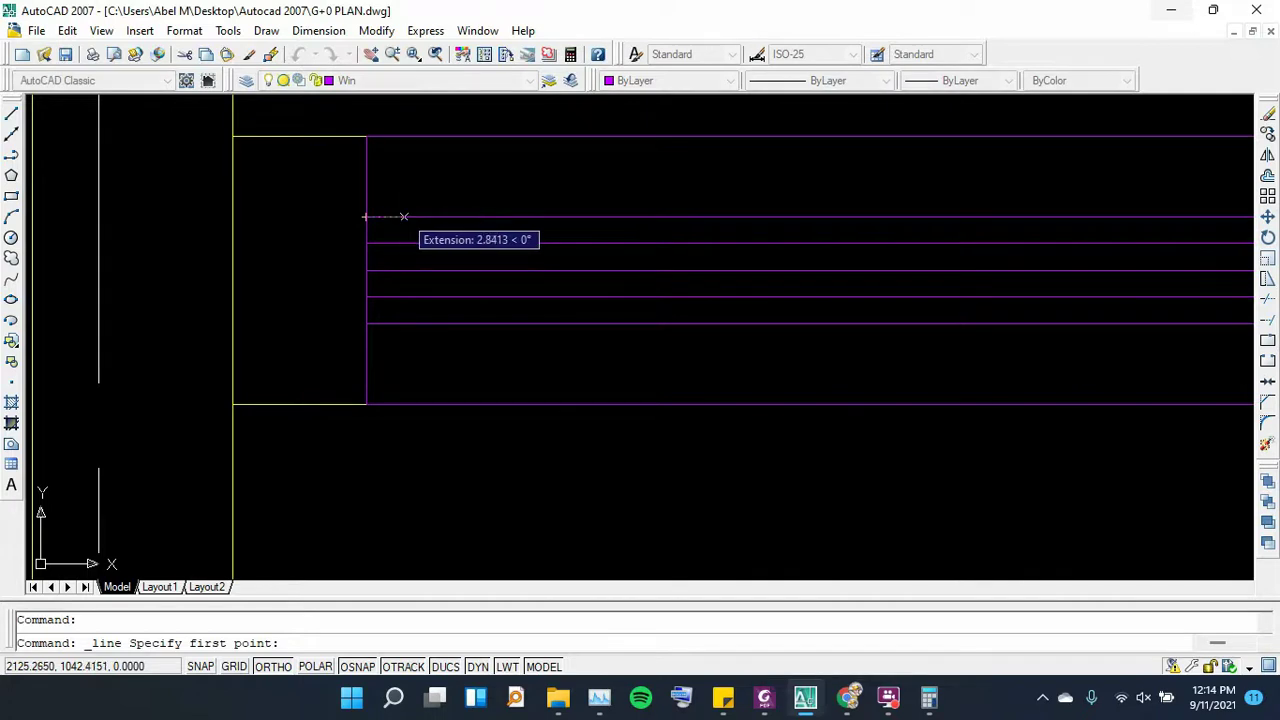
click(404, 216)
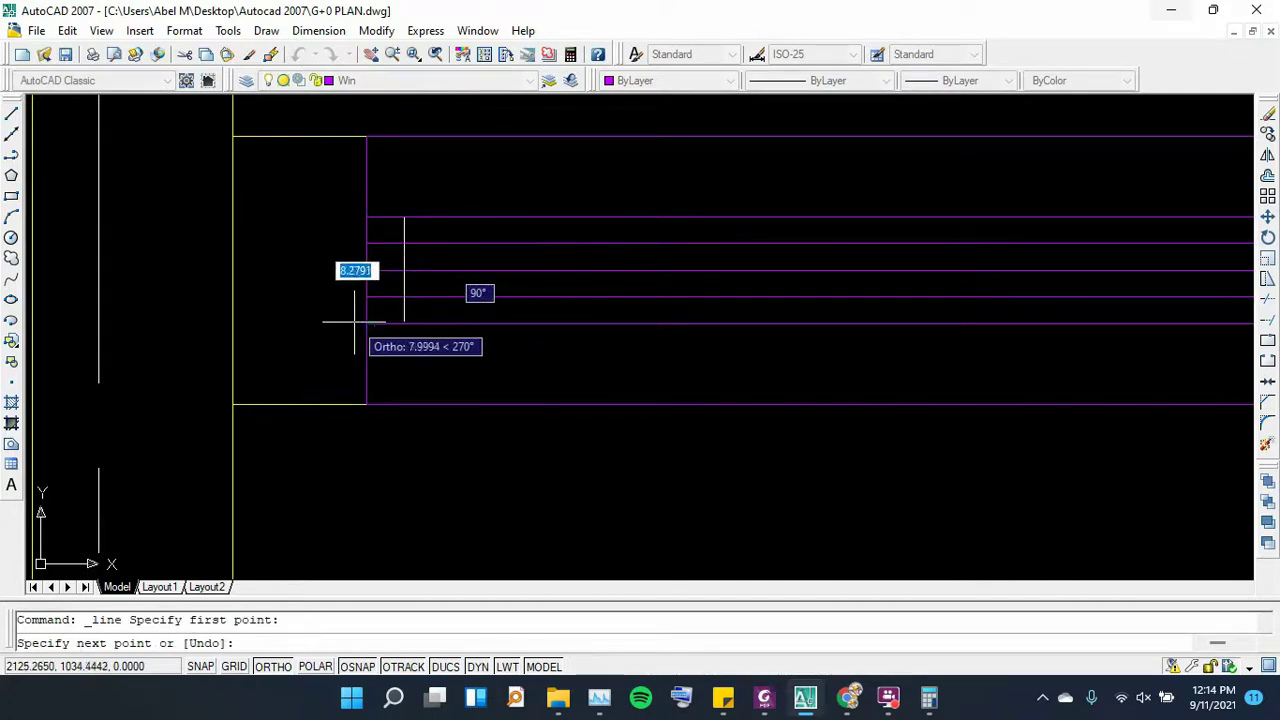
text(8)
click(404, 323)
key(Escape)
text(tr)
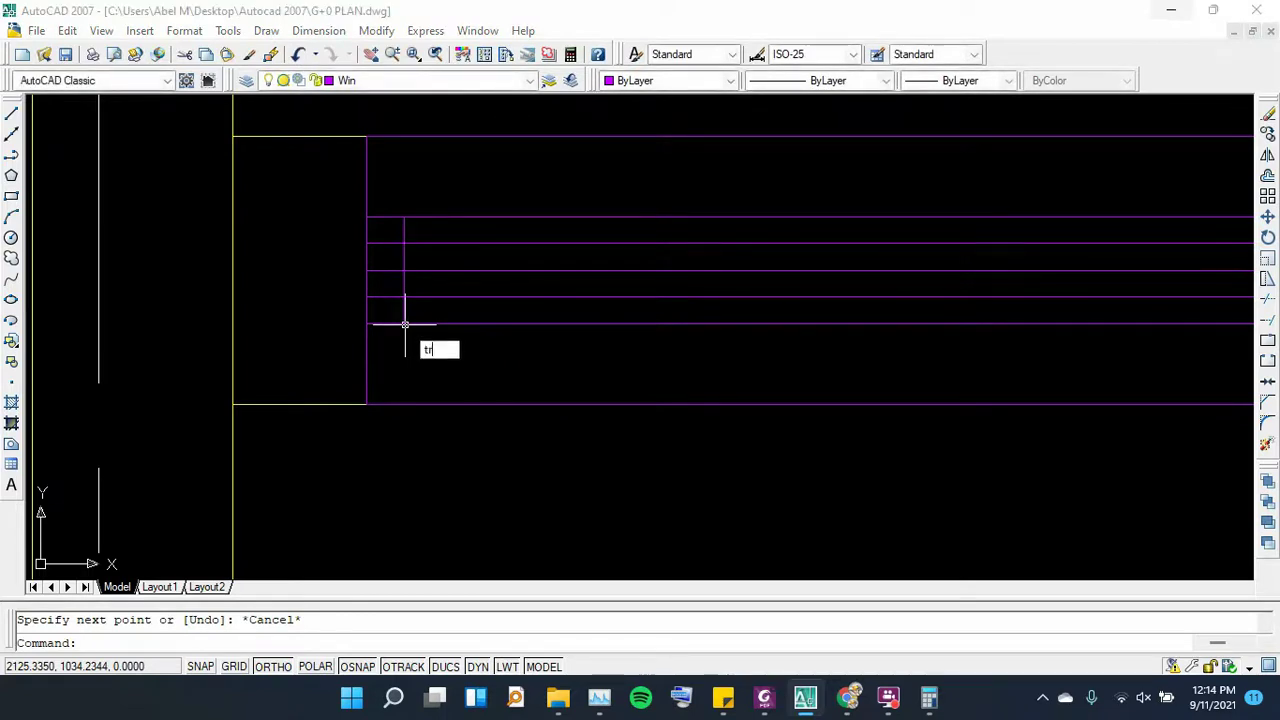
key(Return)
key(Return)
click(395, 209)
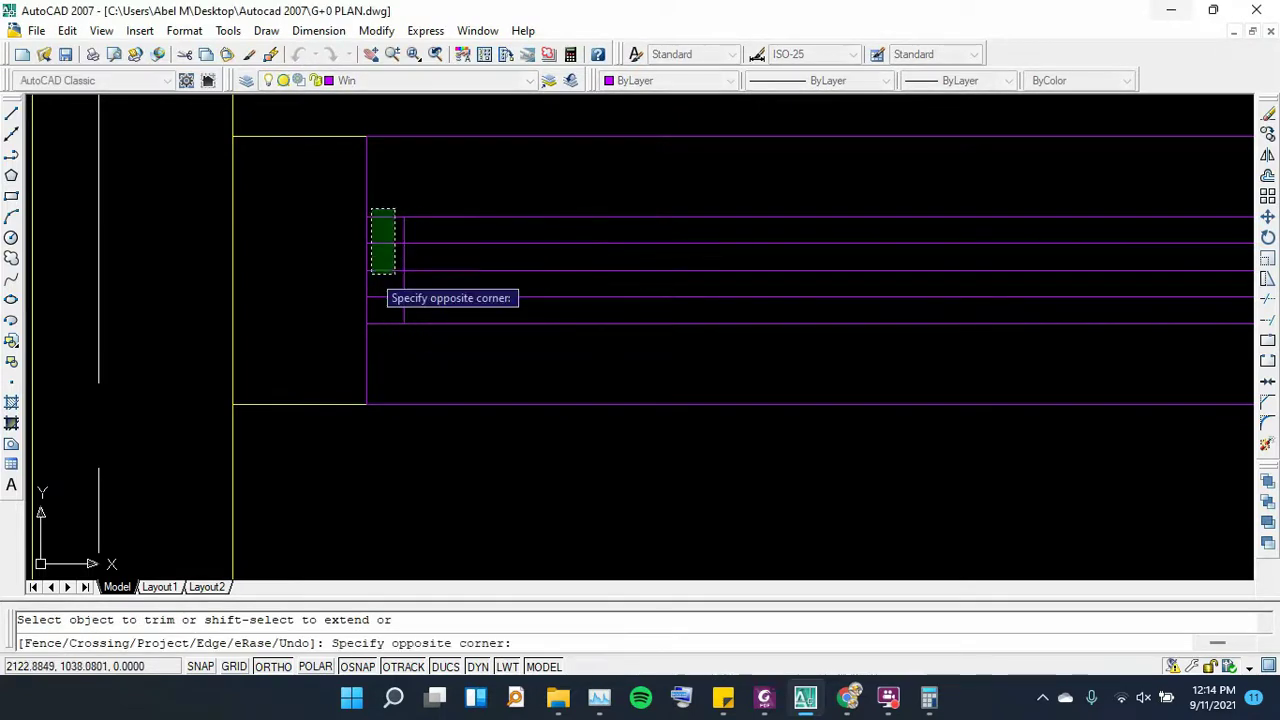
click(383, 286)
key(Escape)
Zoom over the finished window opening, then bring up the PDF plan
scroll(340, 253, down, 1)
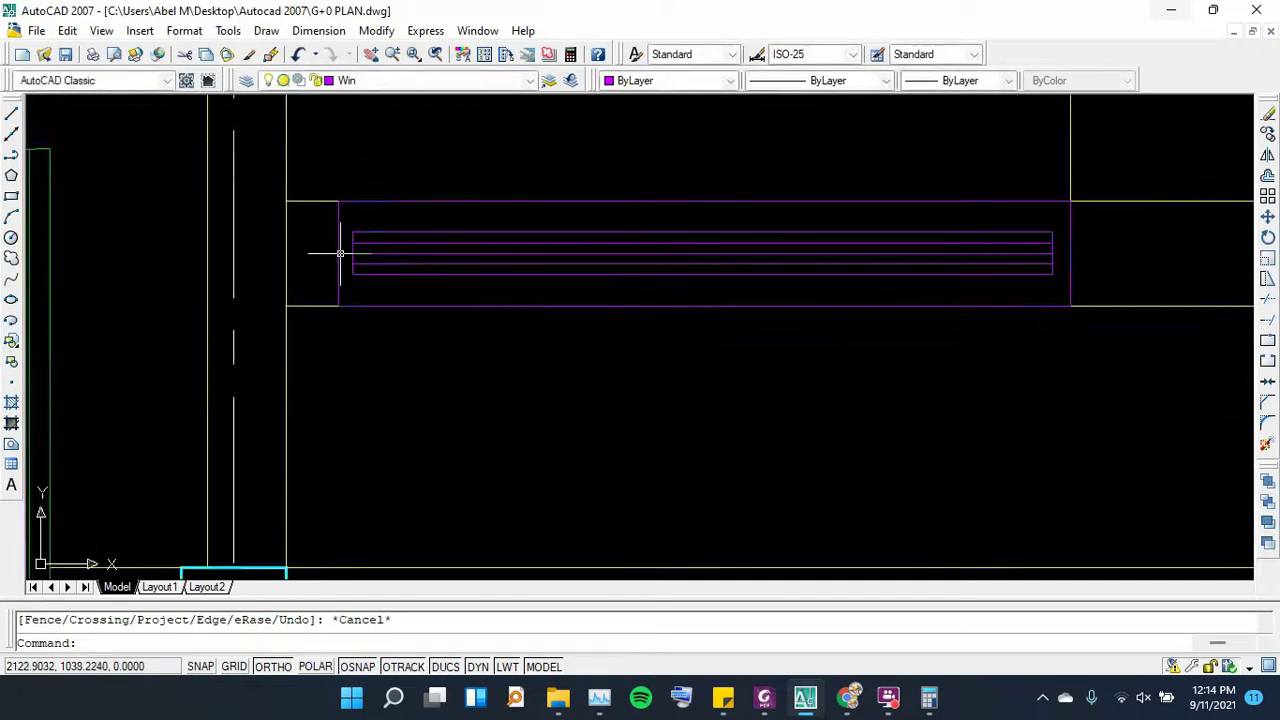
scroll(343, 253, down, 3)
scroll(418, 263, down, 2)
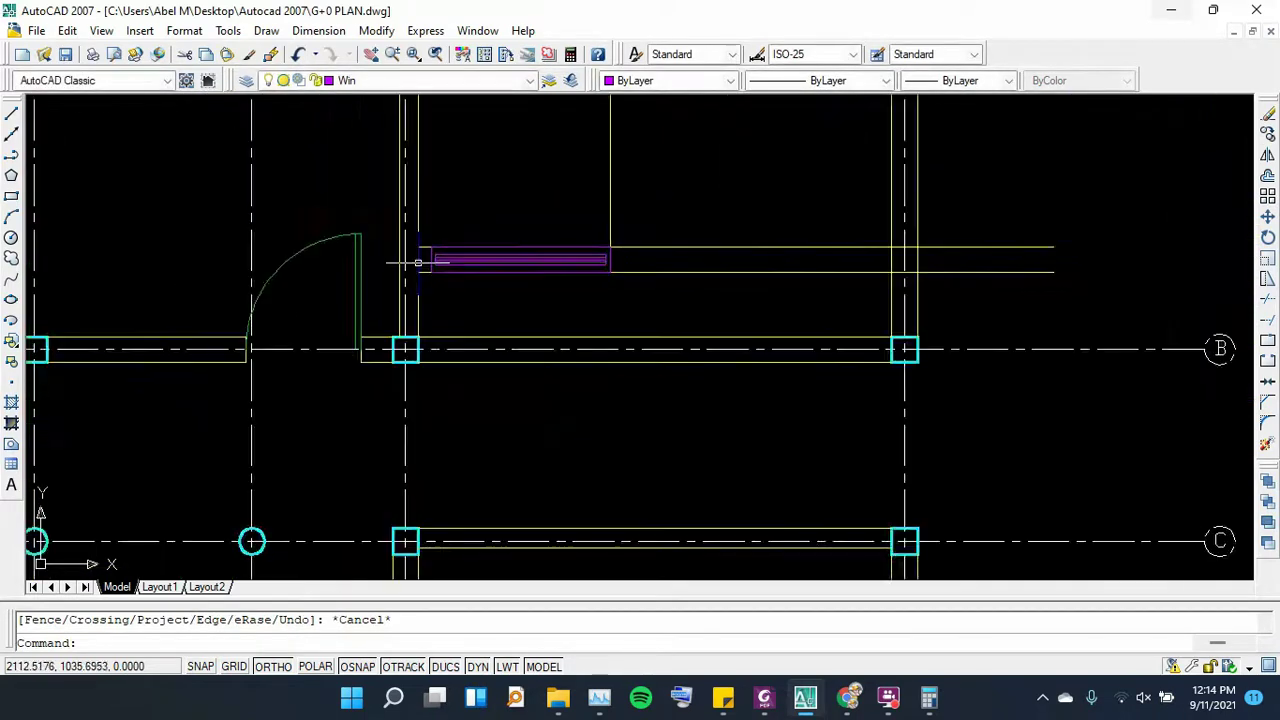
scroll(458, 300, up, 2)
scroll(460, 298, up, 2)
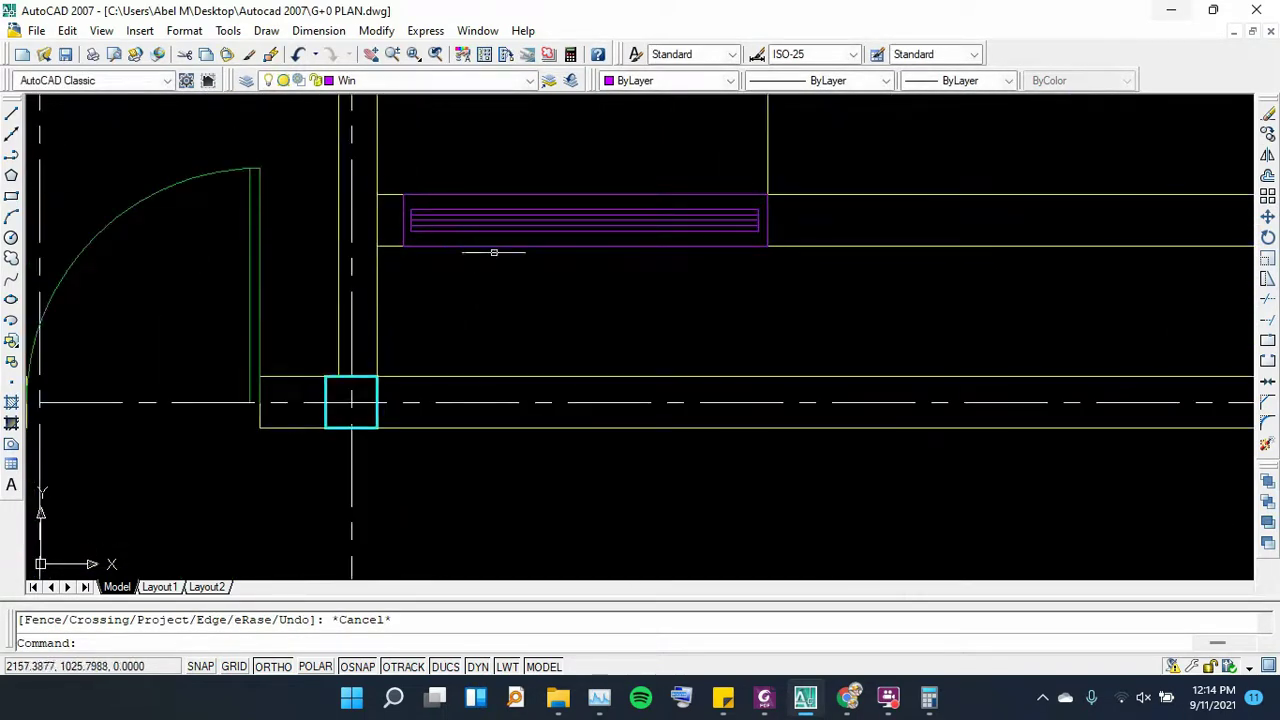
scroll(494, 252, down, 4)
scroll(545, 321, down, 2)
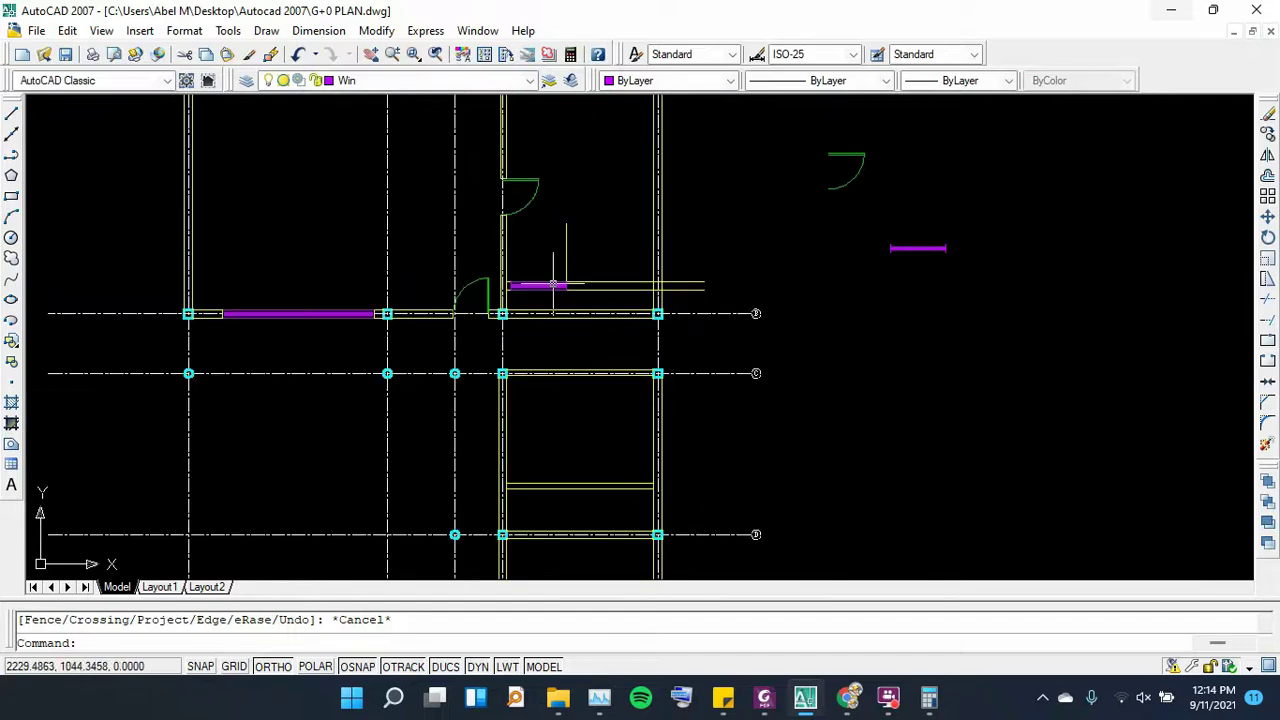
scroll(533, 290, up, 2)
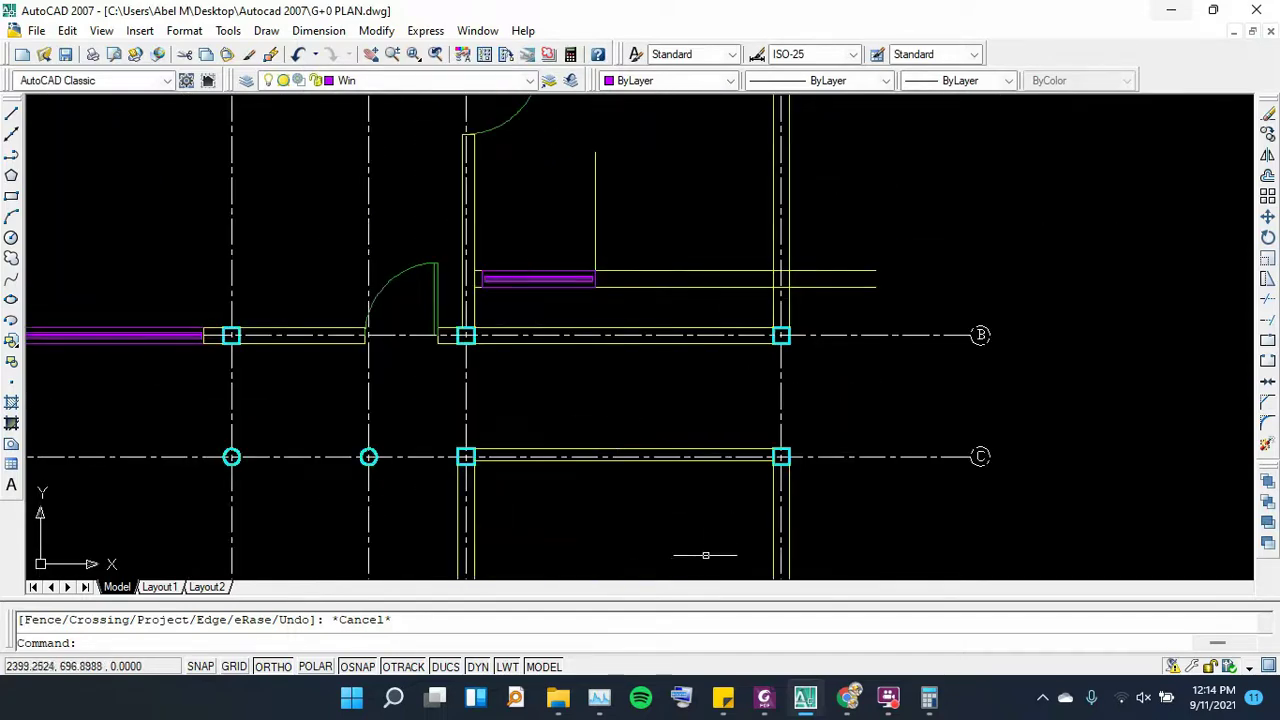
click(766, 698)
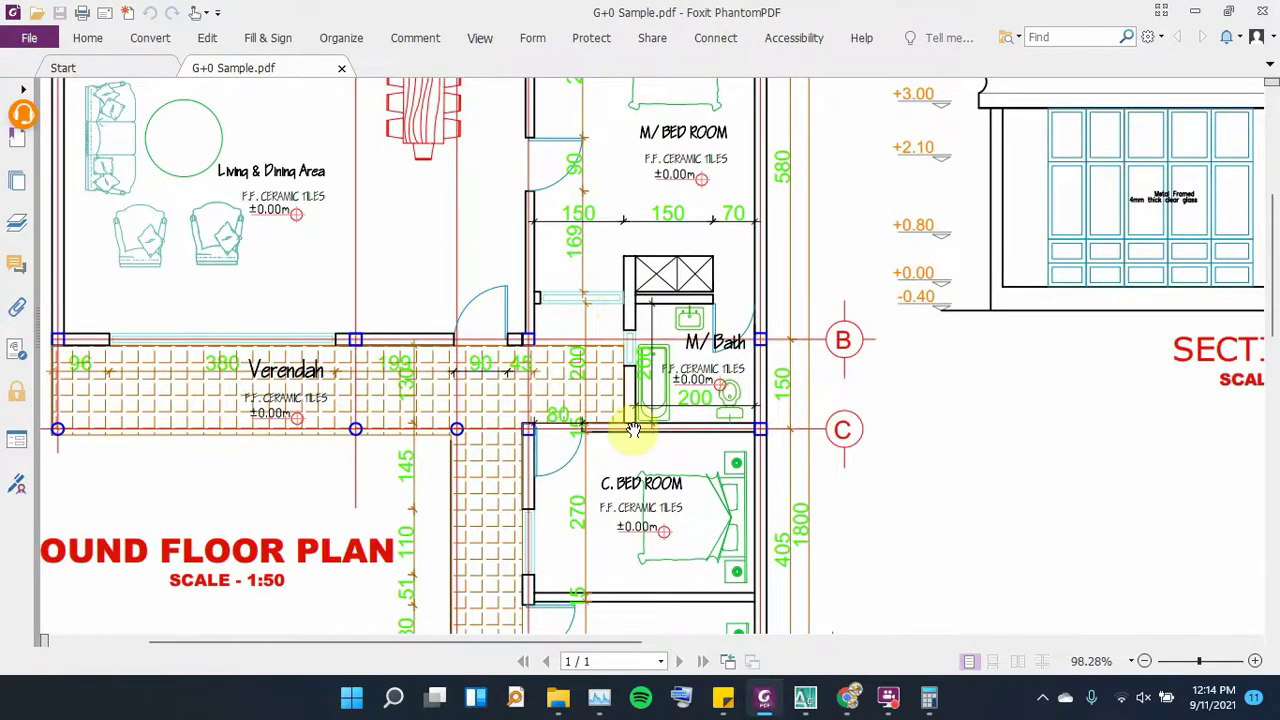
Check the M/ Bath window area in the PDF, then minimize Foxit
scroll(625, 420, down, 1)
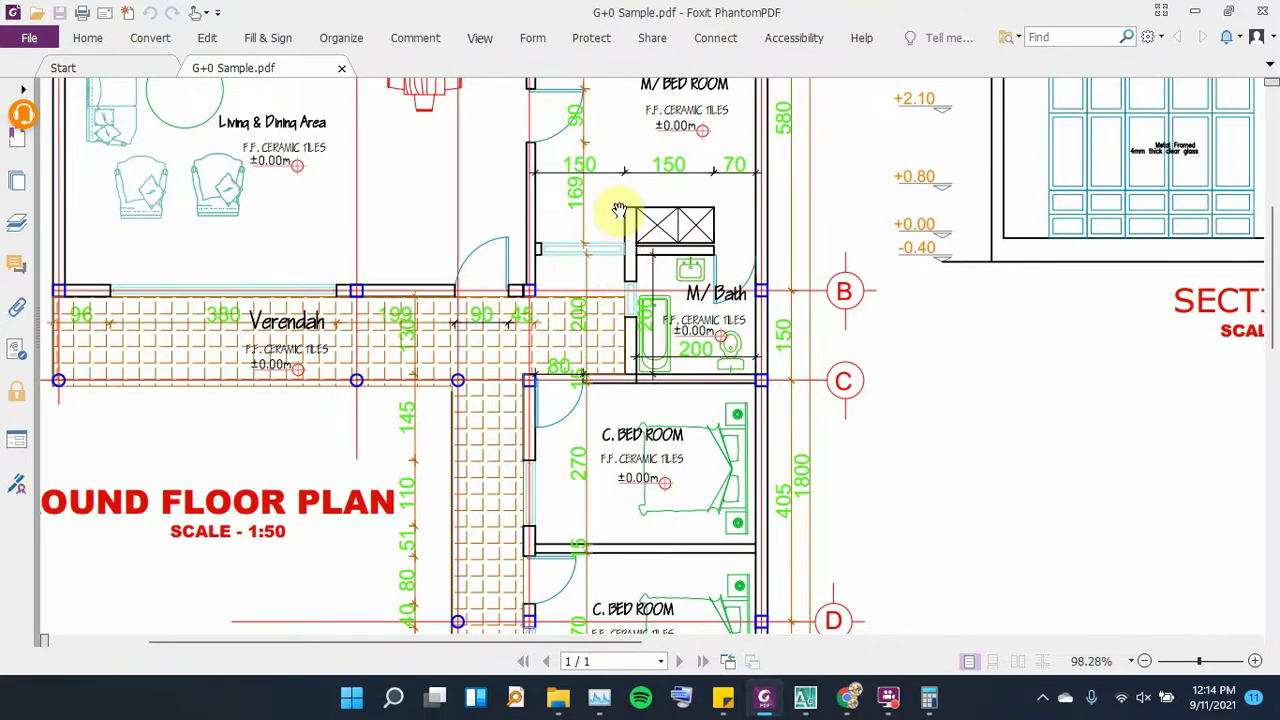
click(1191, 24)
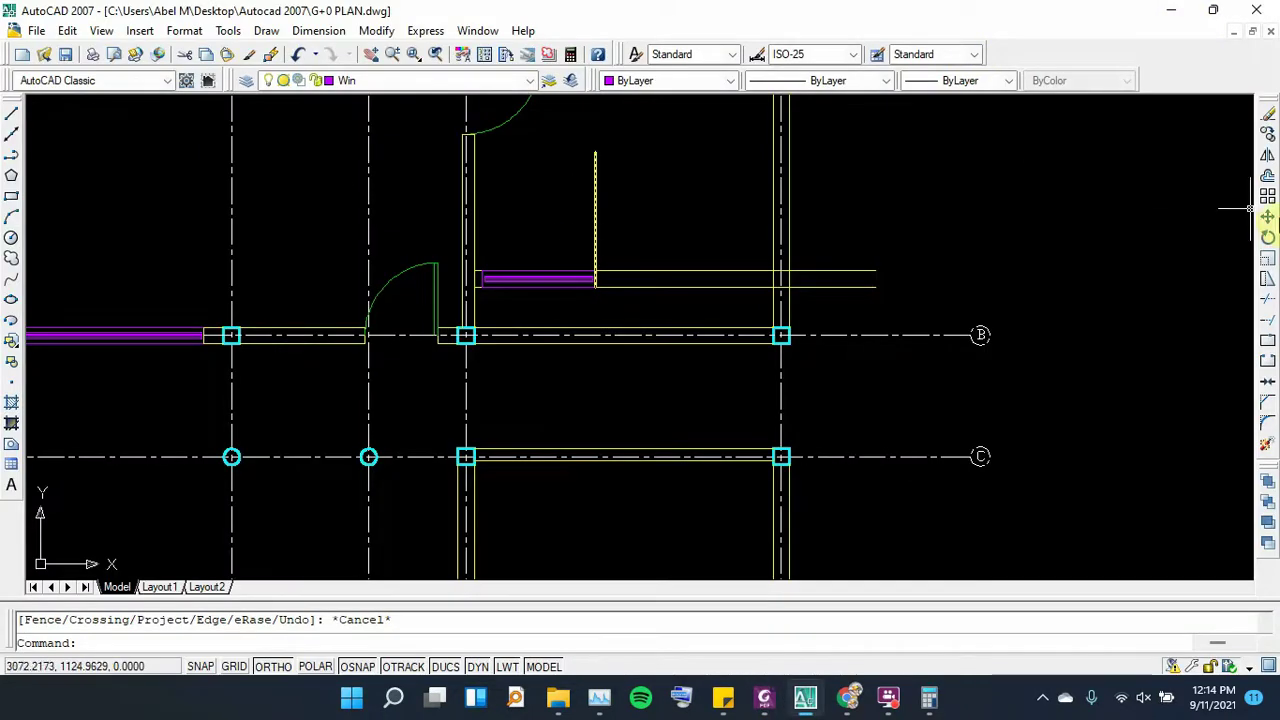
Offset the upright line above the window 20 units to its right, then show the PDF again
click(1267, 176)
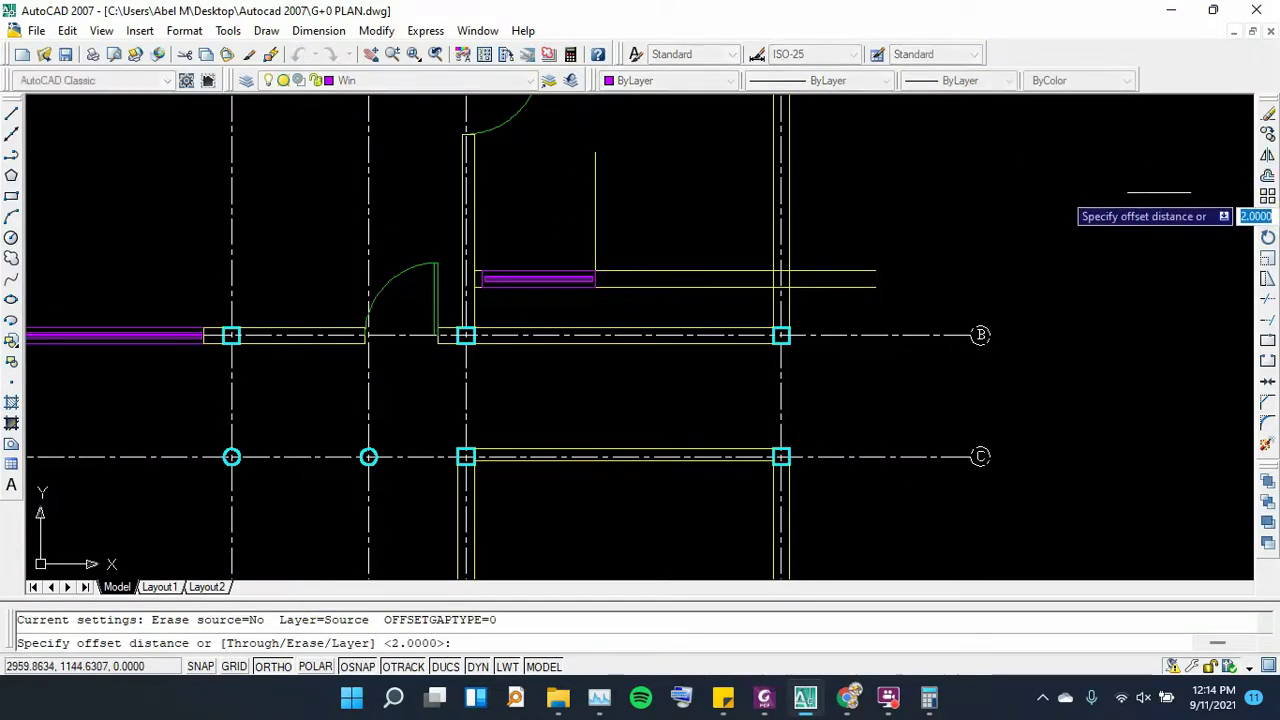
text(20)
key(Return)
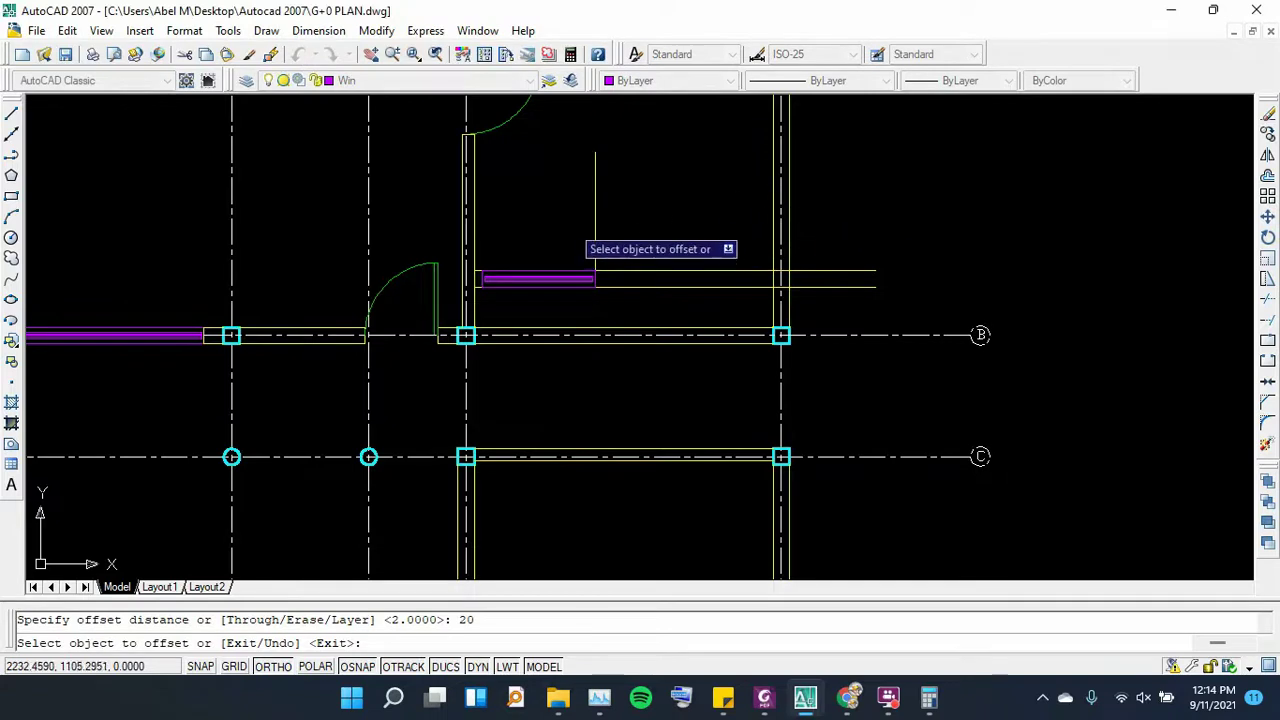
click(594, 208)
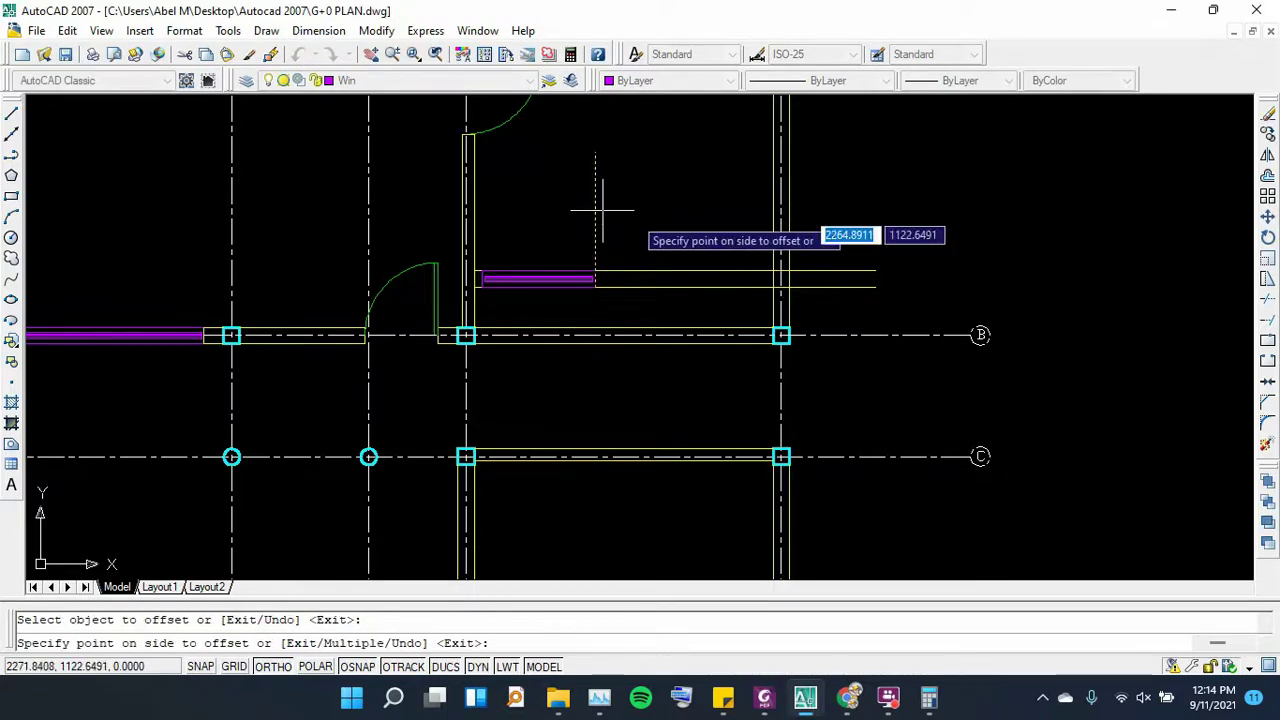
click(635, 217)
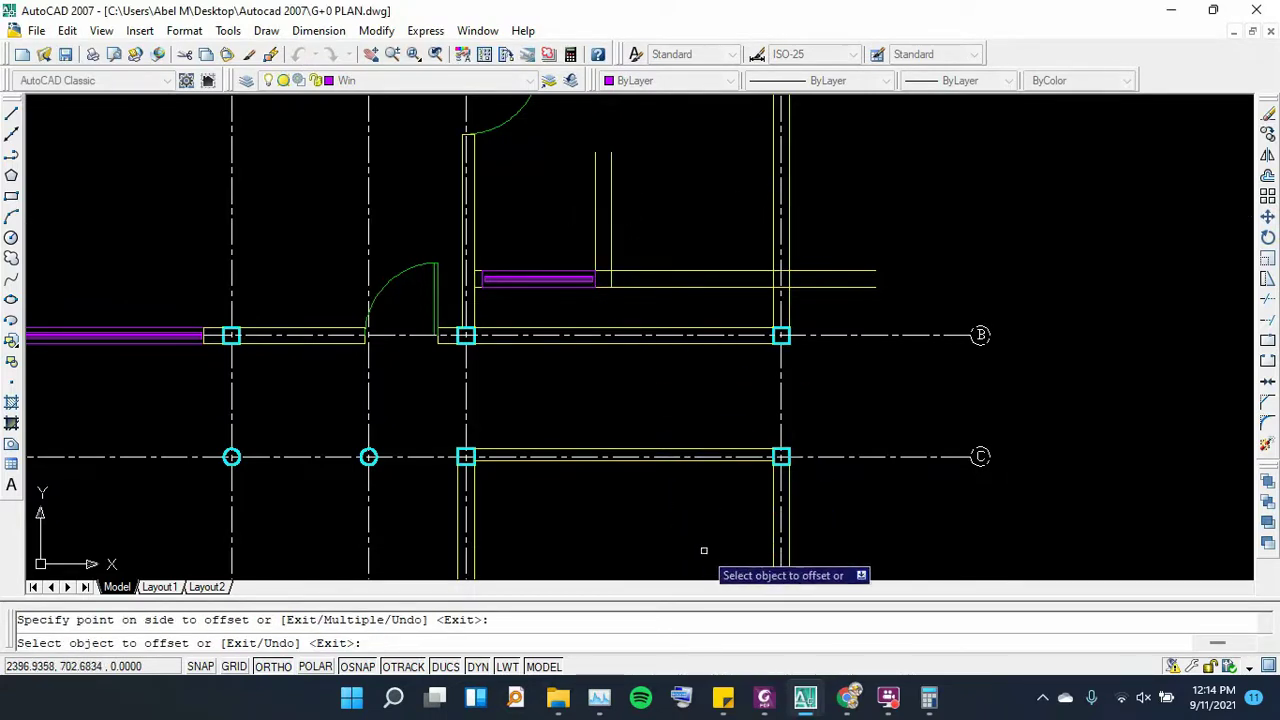
key(Escape)
click(760, 700)
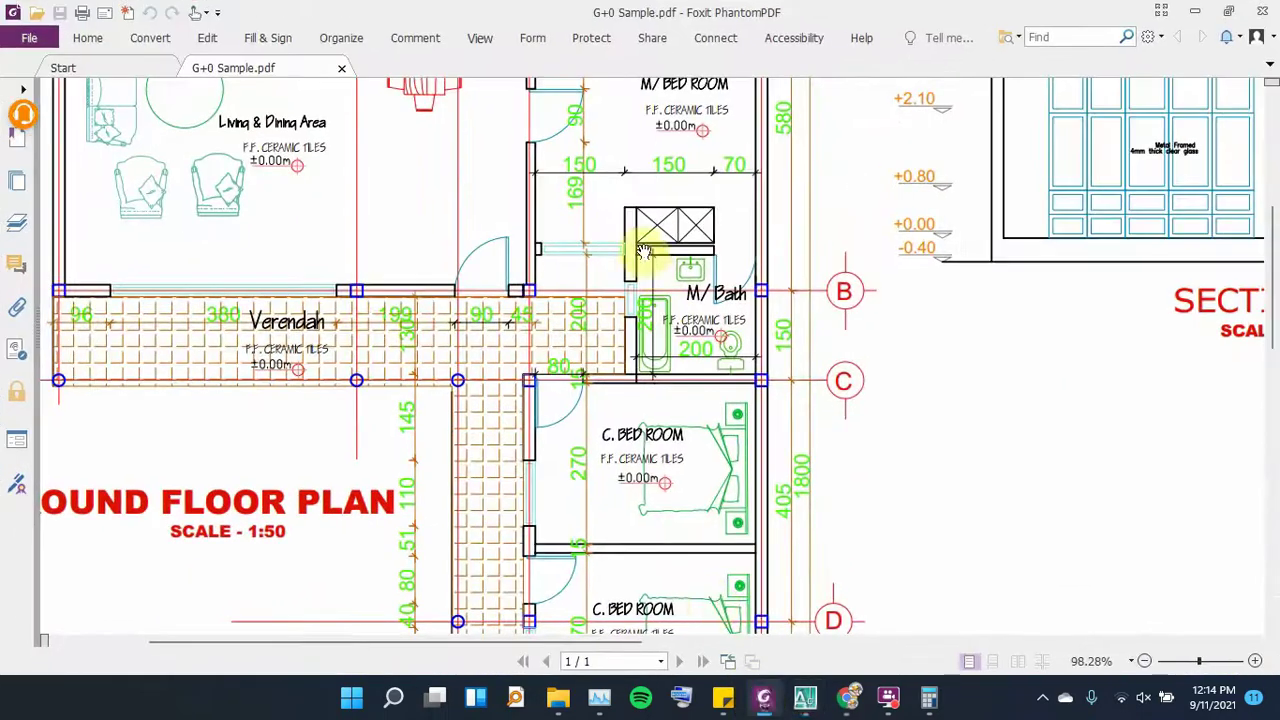
click(763, 700)
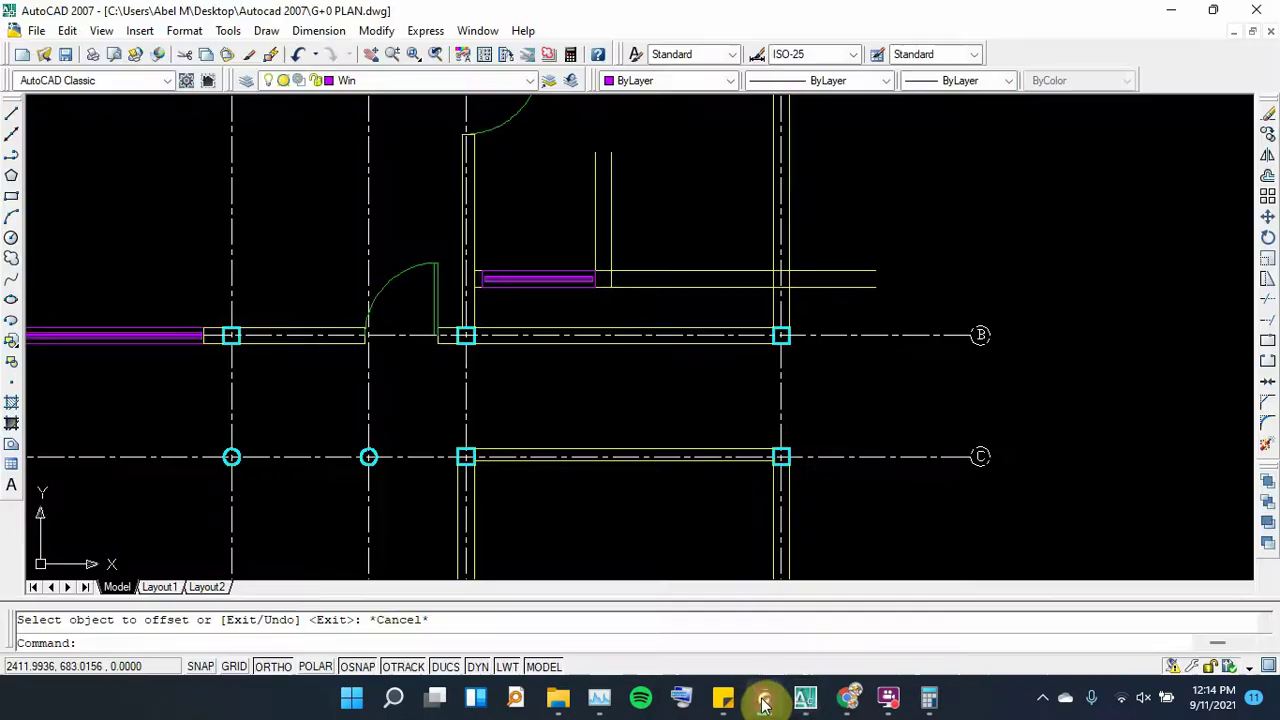
click(762, 702)
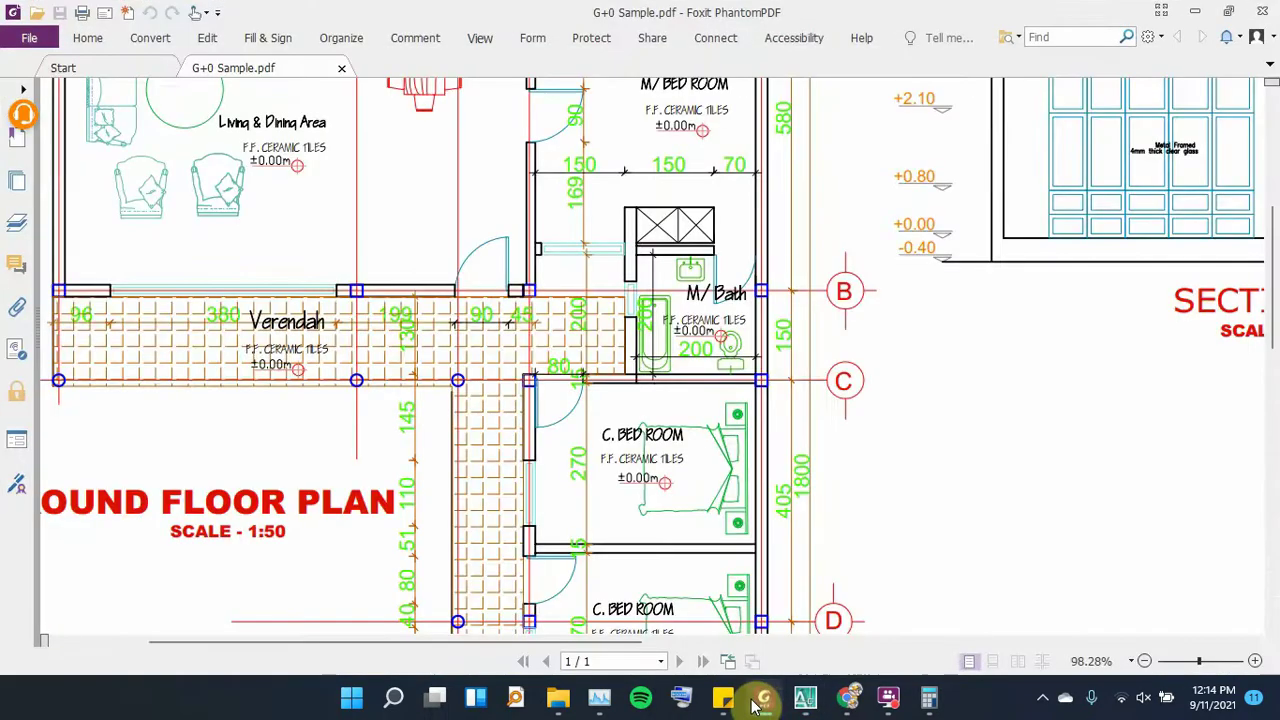
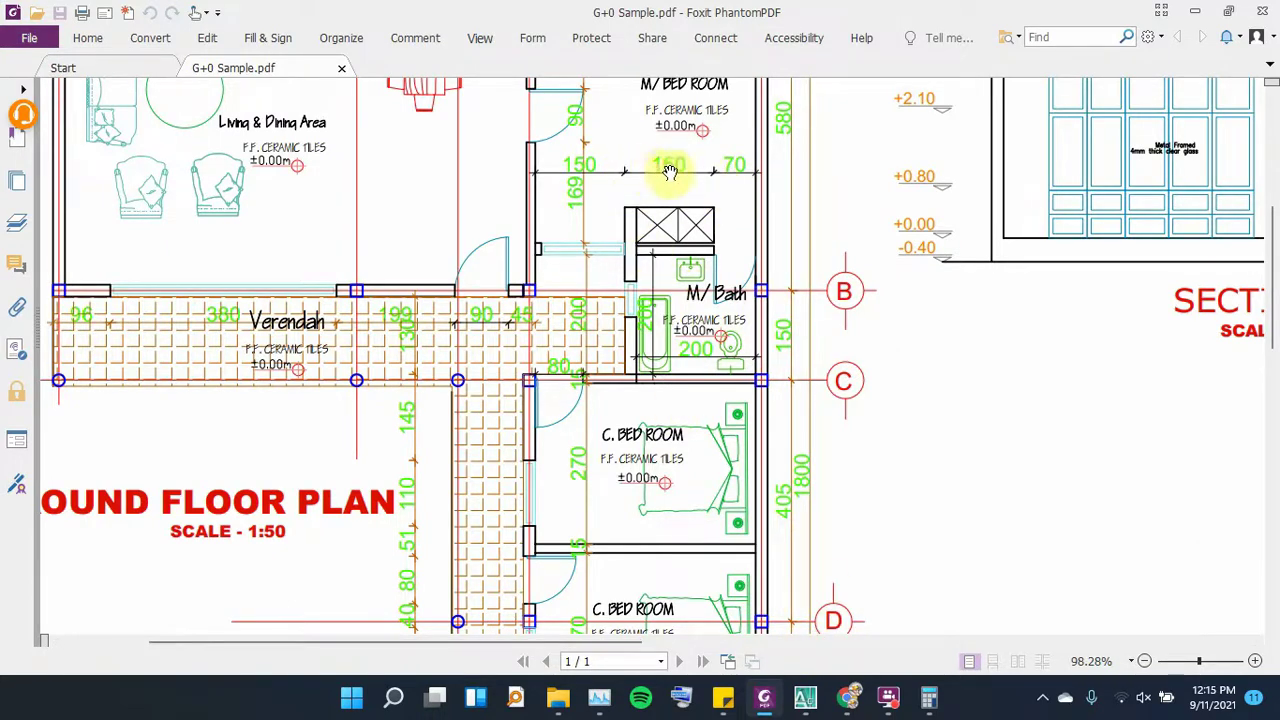
Compare the M/Bath wall dimensions in the reference PDF with the AutoCAD drawing of that area
click(766, 697)
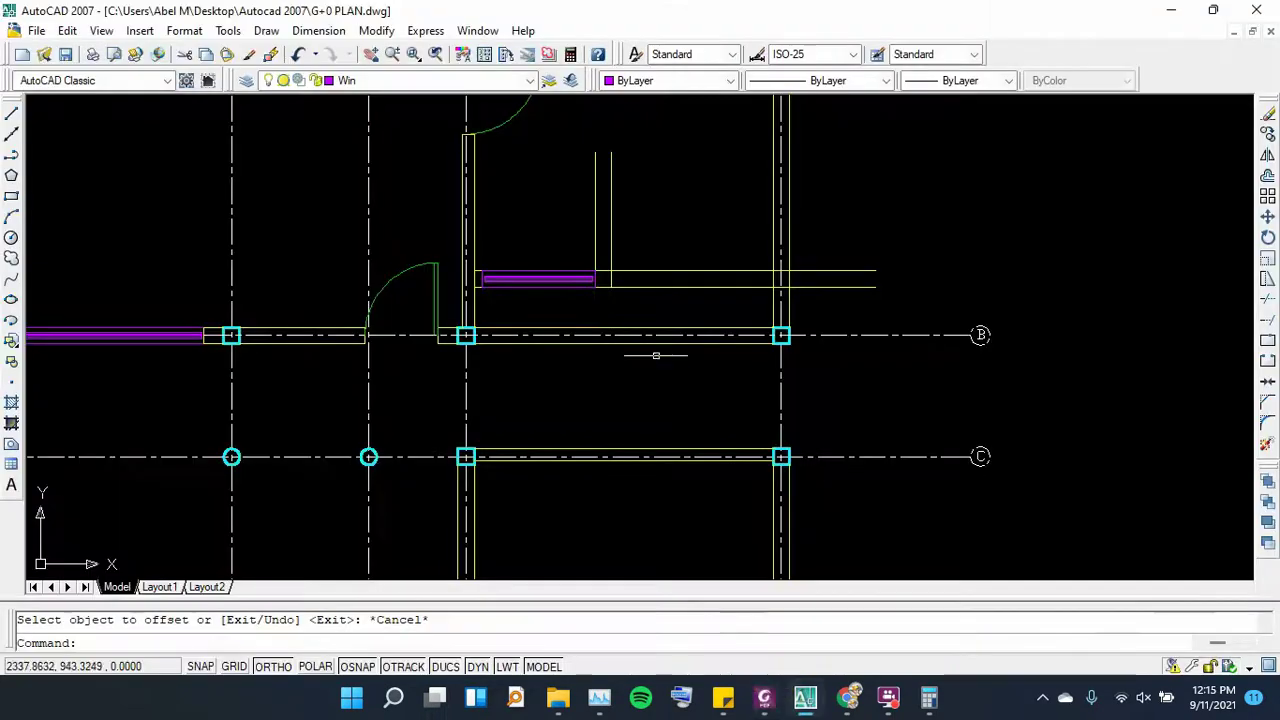
scroll(654, 242, up, 3)
scroll(550, 383, down, 2)
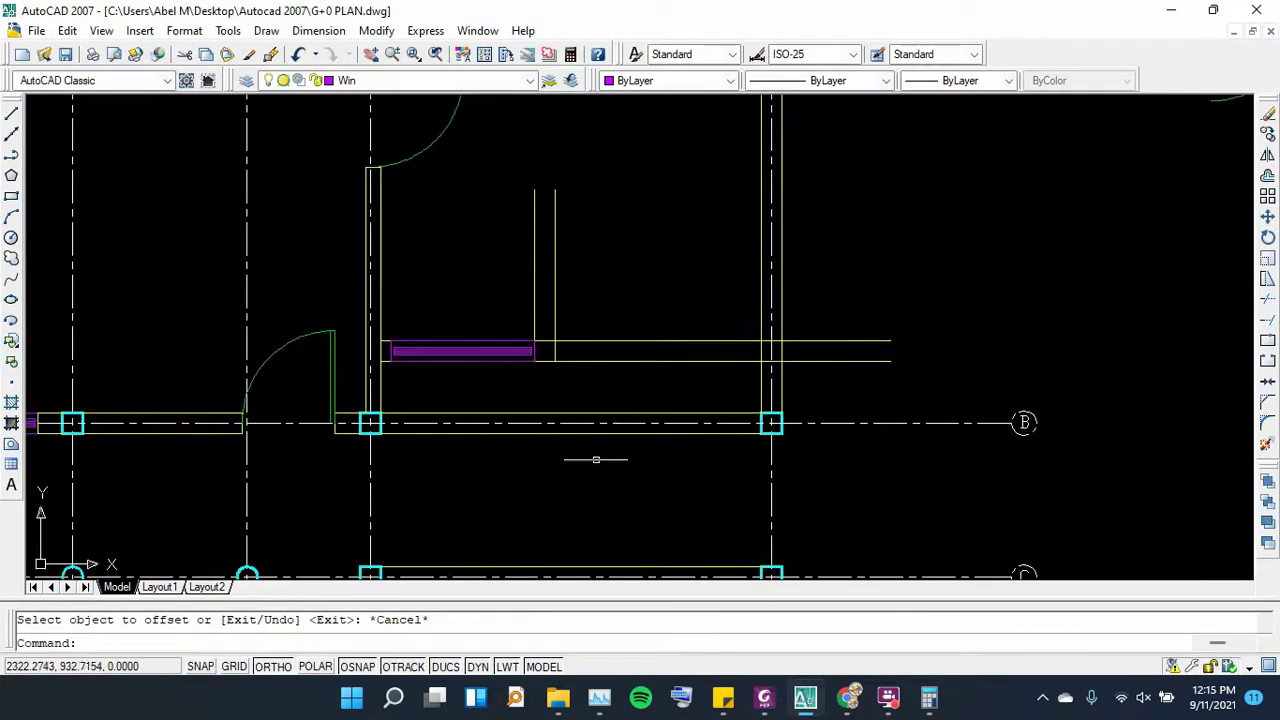
click(764, 697)
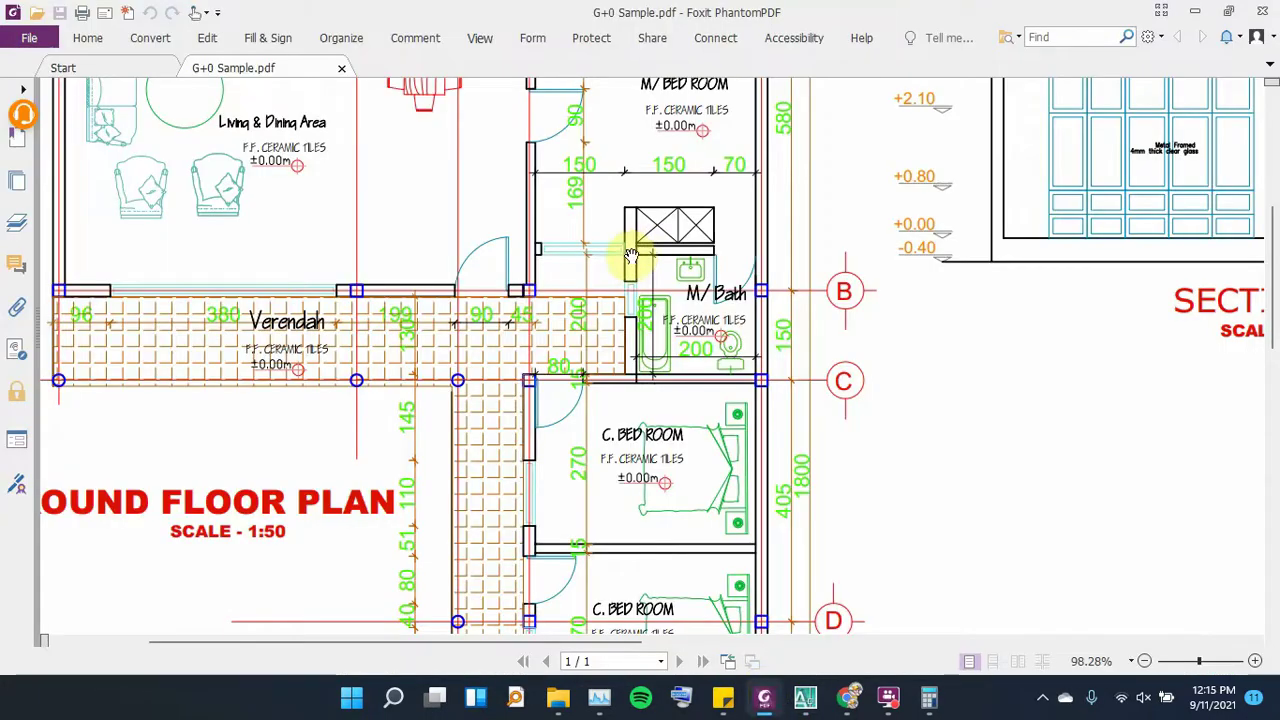
click(764, 700)
scroll(571, 372, up, 1)
scroll(567, 378, up, 3)
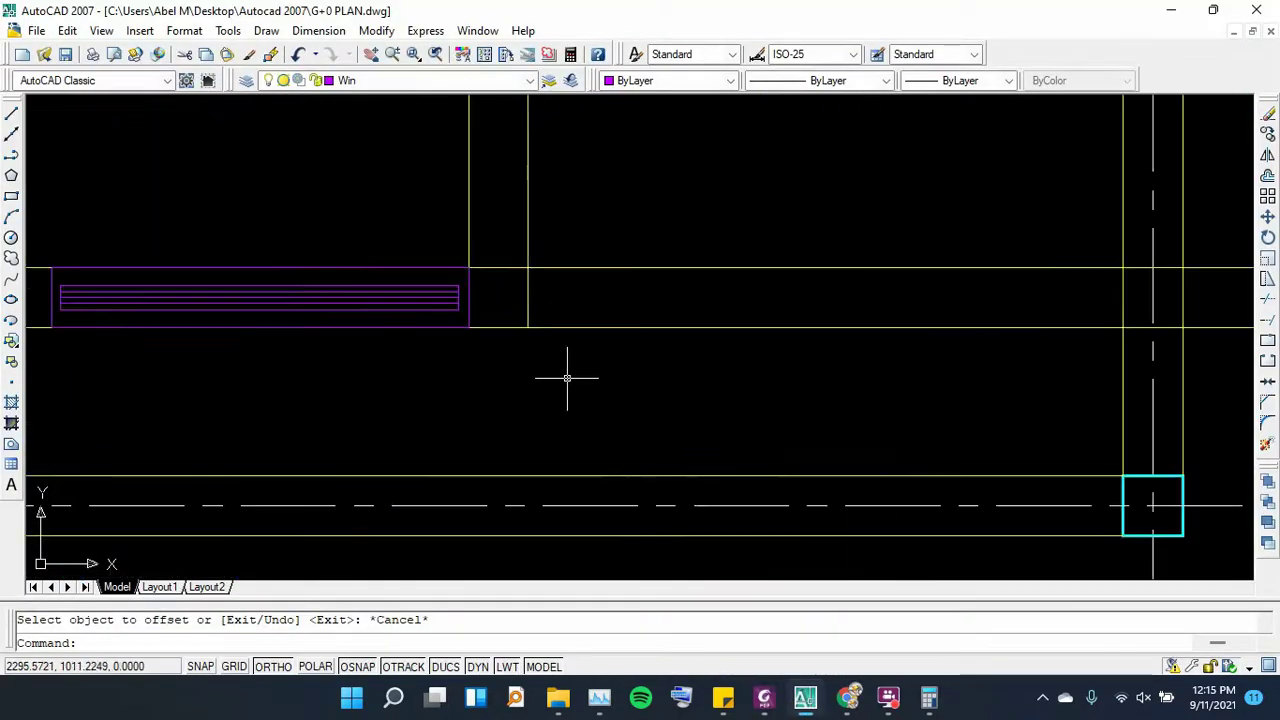
click(764, 697)
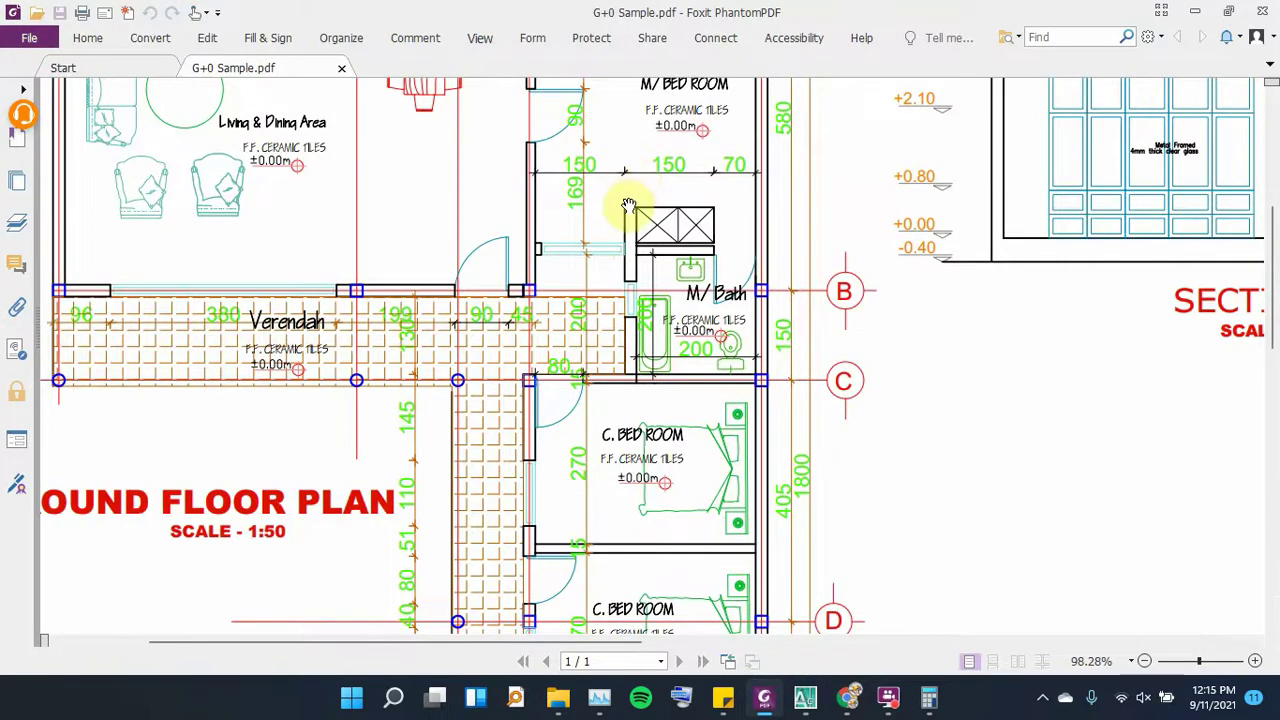
click(1195, 12)
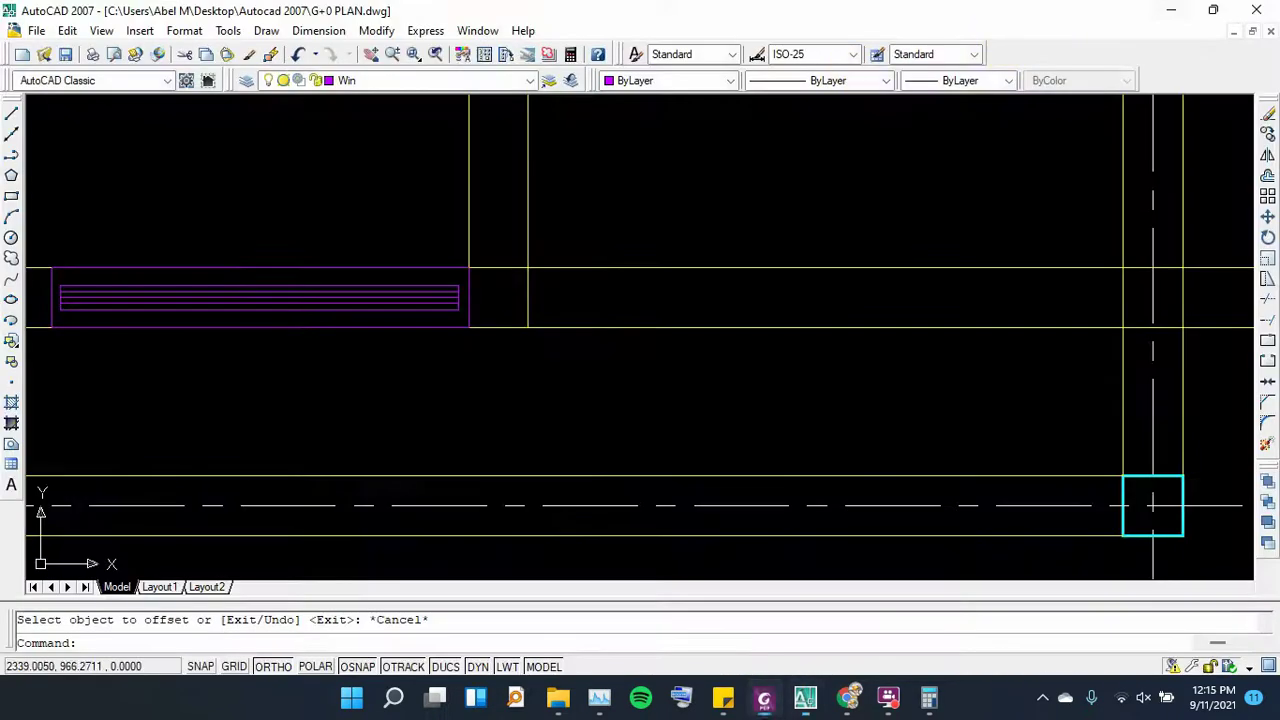
Draw a vertical line 150 units from the window block's corner, crossing the horizontal wall
click(12, 116)
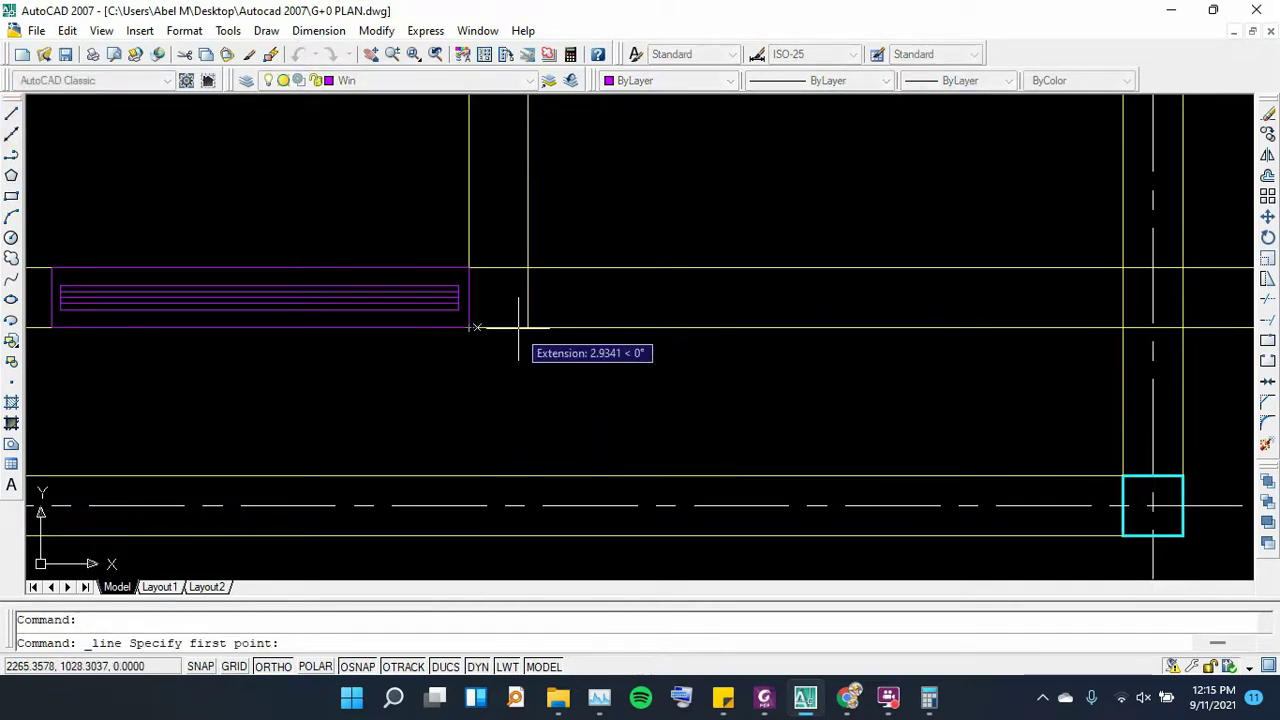
text(15)
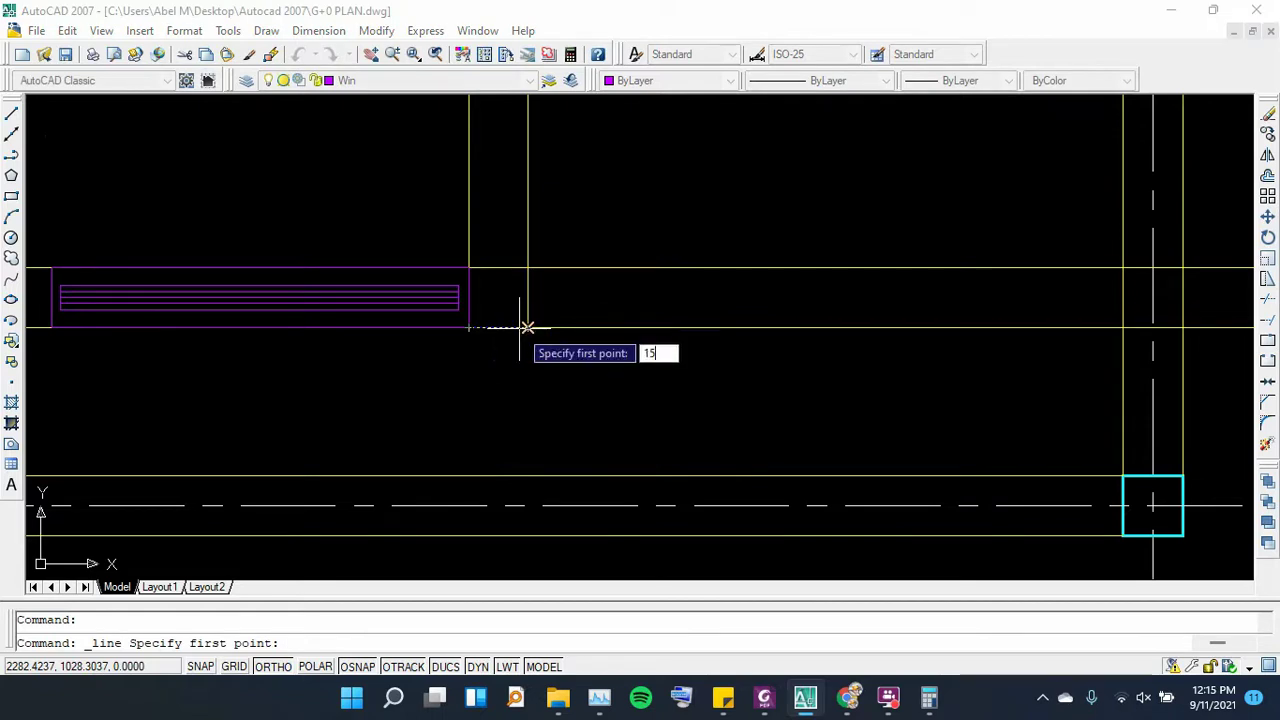
text(0)
key(Return)
scroll(762, 449, down, 2)
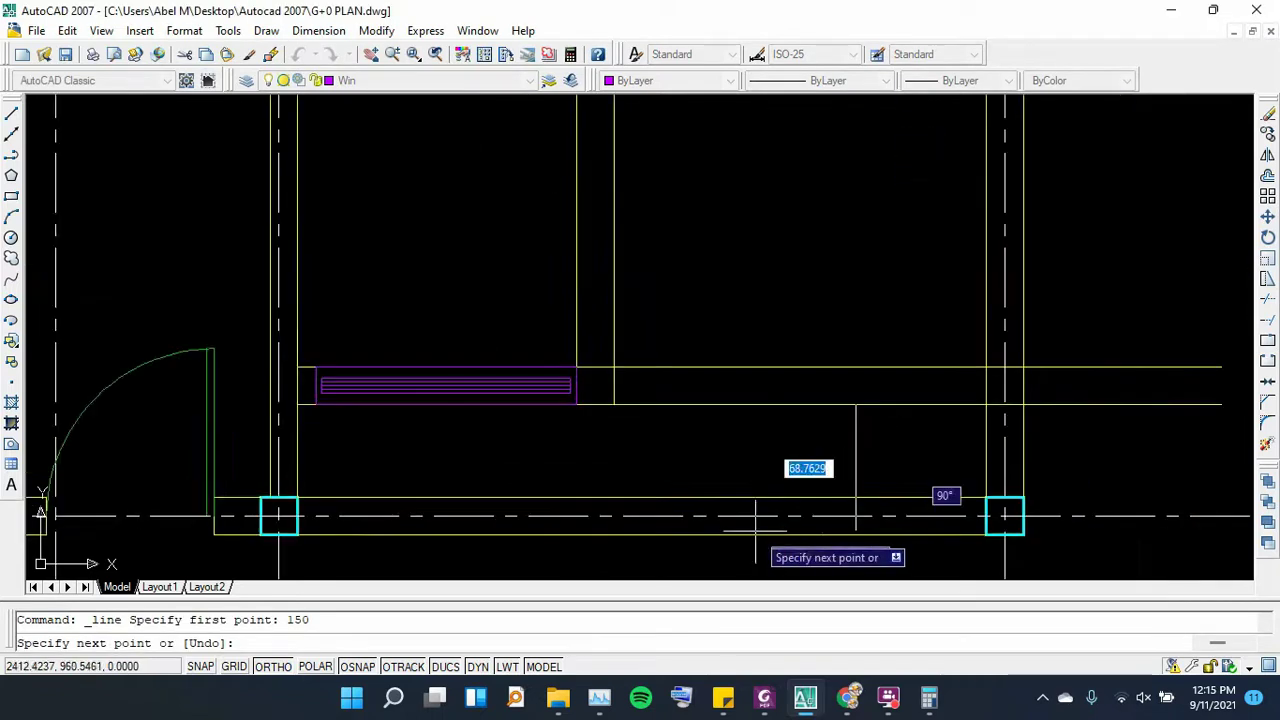
right_click(856, 284)
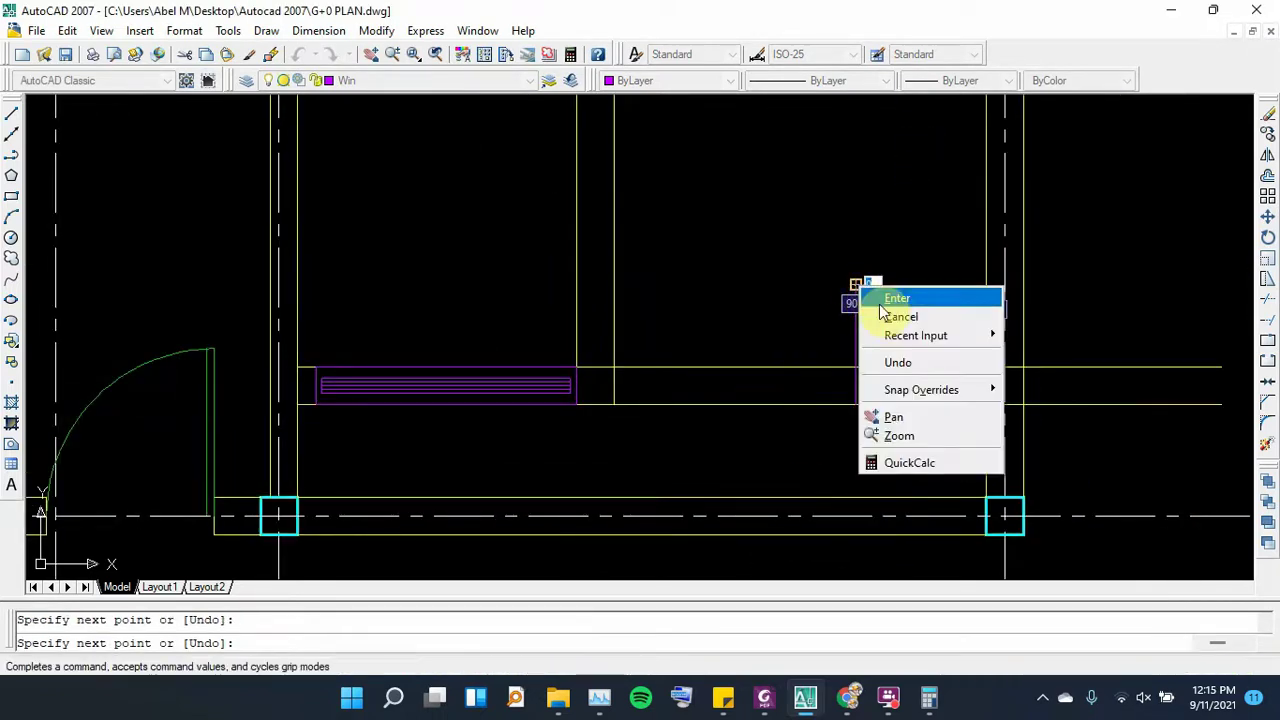
click(886, 294)
click(765, 697)
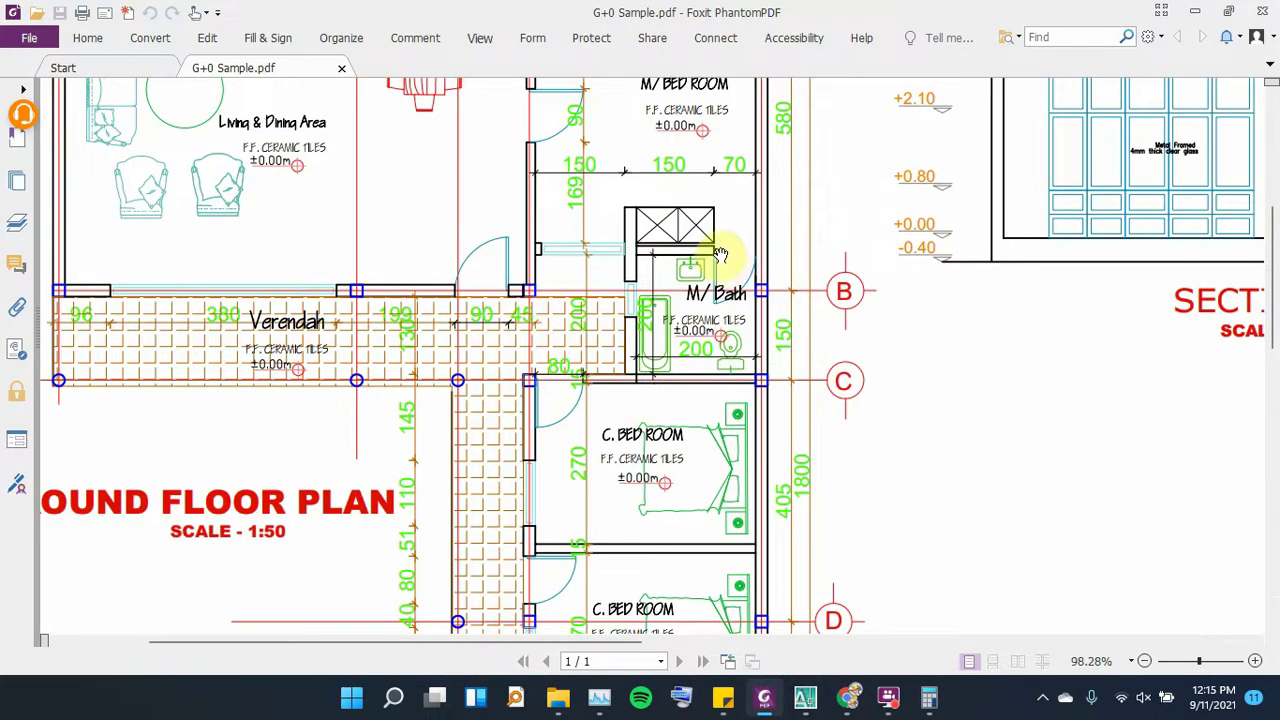
click(805, 697)
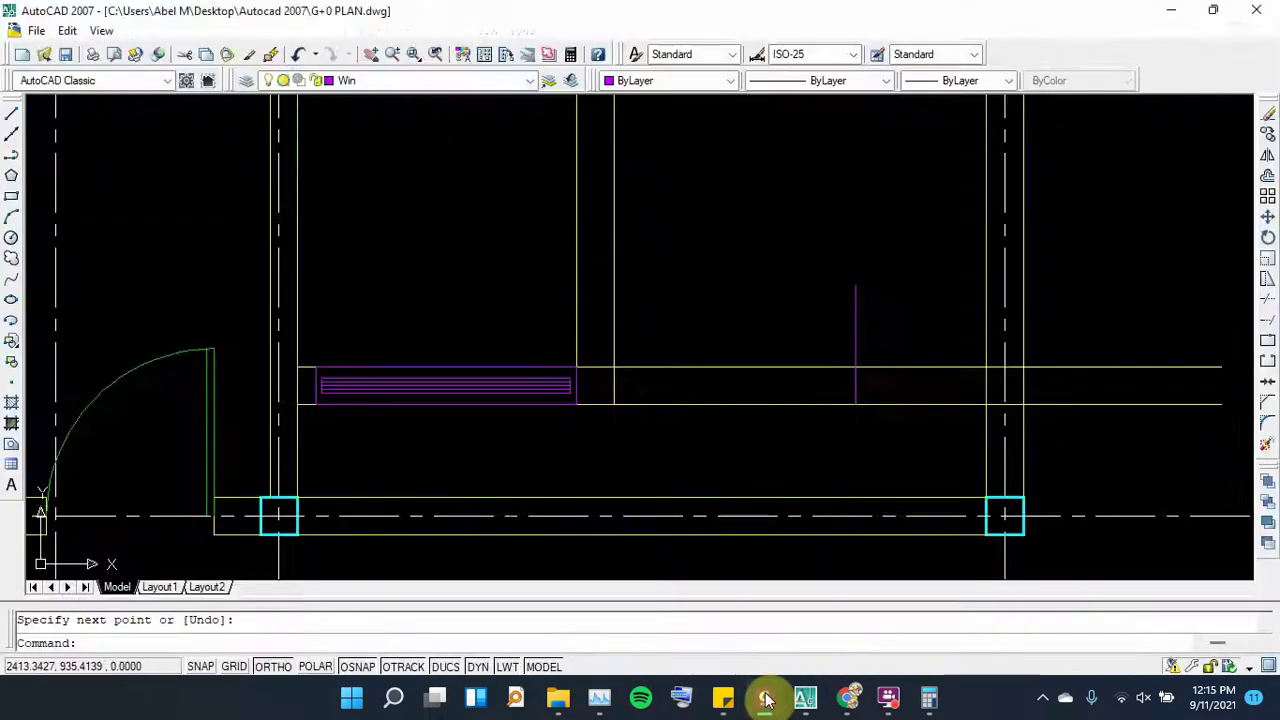
Trim the new line's overshoot above the wall and the wall lines beyond it
click(1267, 300)
key(Return)
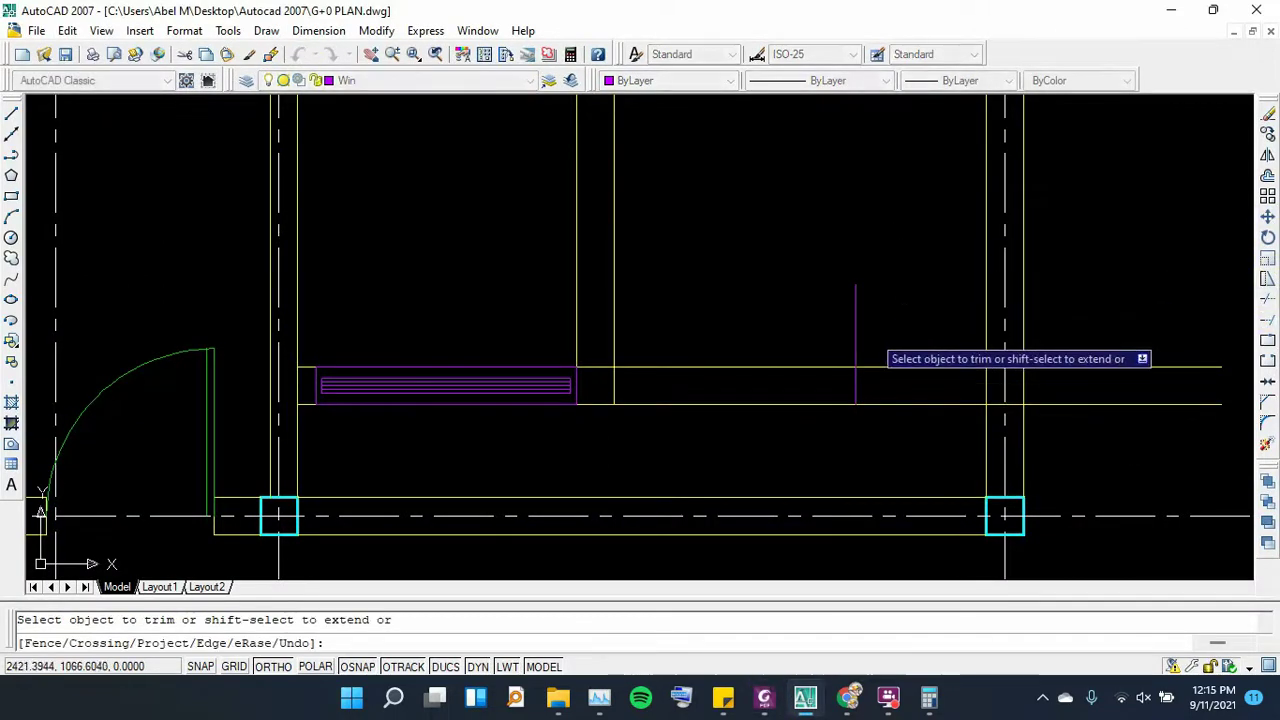
click(872, 335)
click(782, 330)
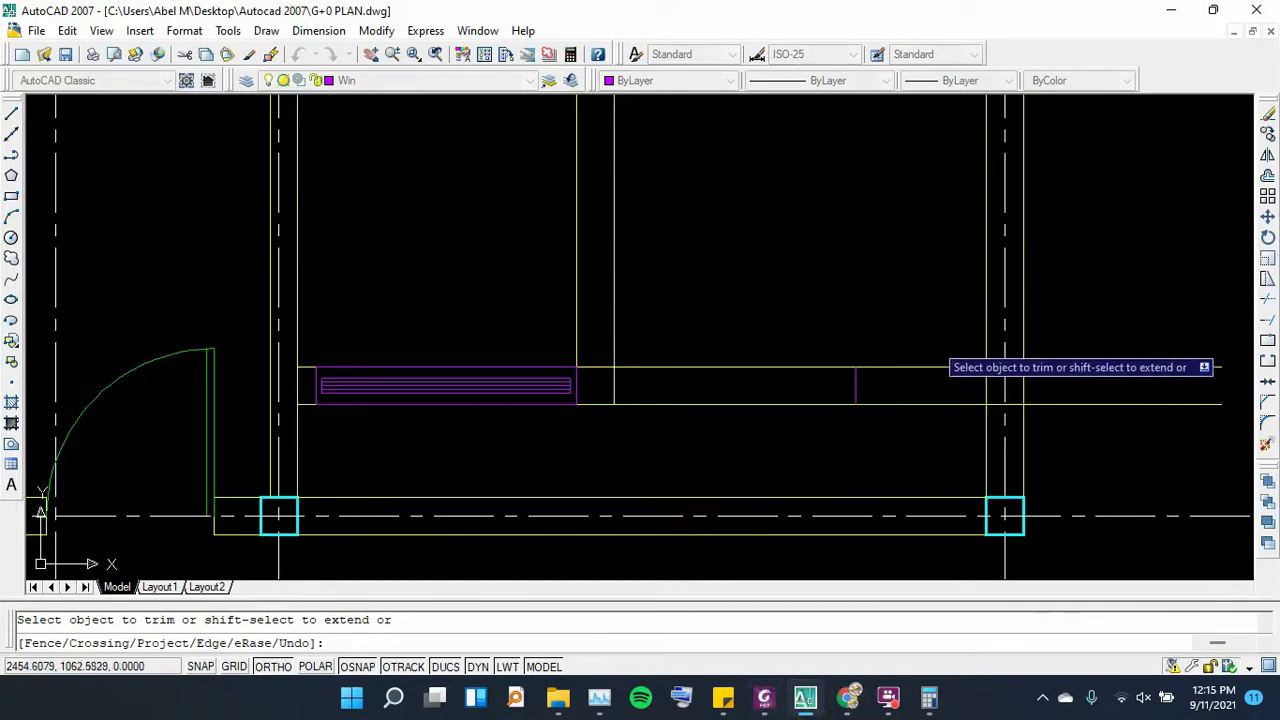
click(935, 342)
click(896, 459)
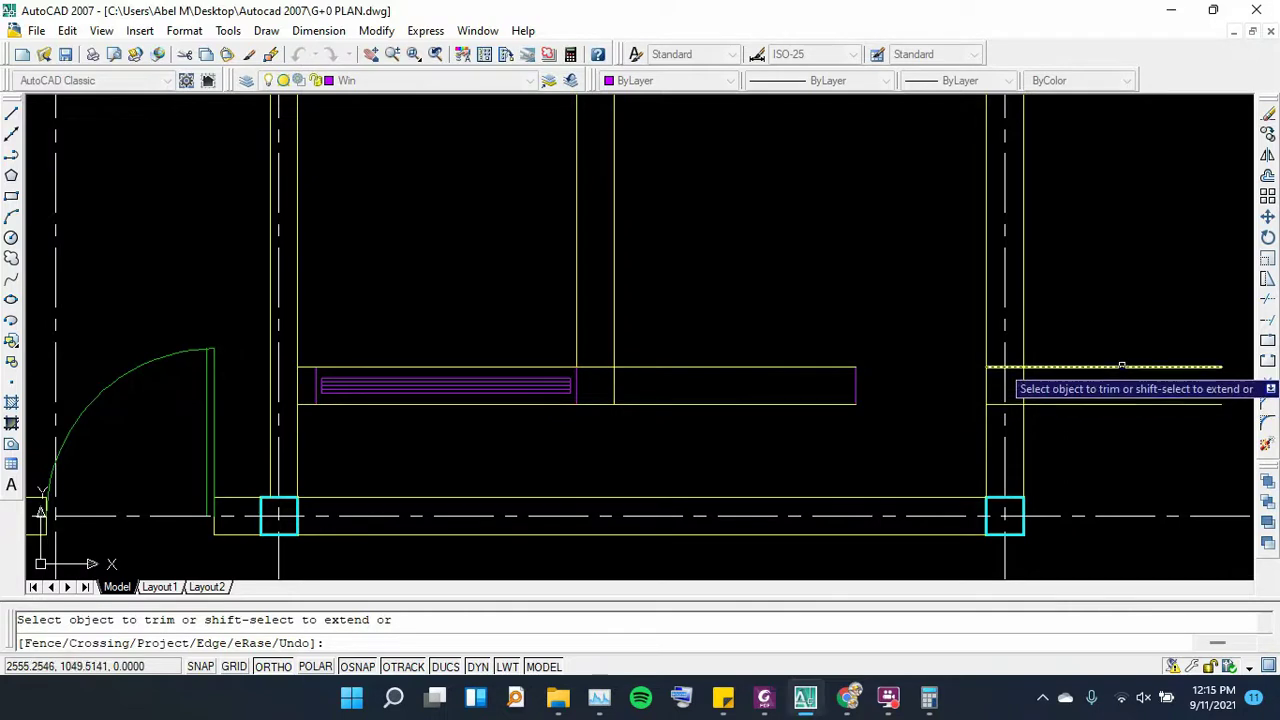
key(Escape)
Delete the leftover wall lines to the right of the new end line
click(1074, 349)
click(1046, 417)
key(Delete)
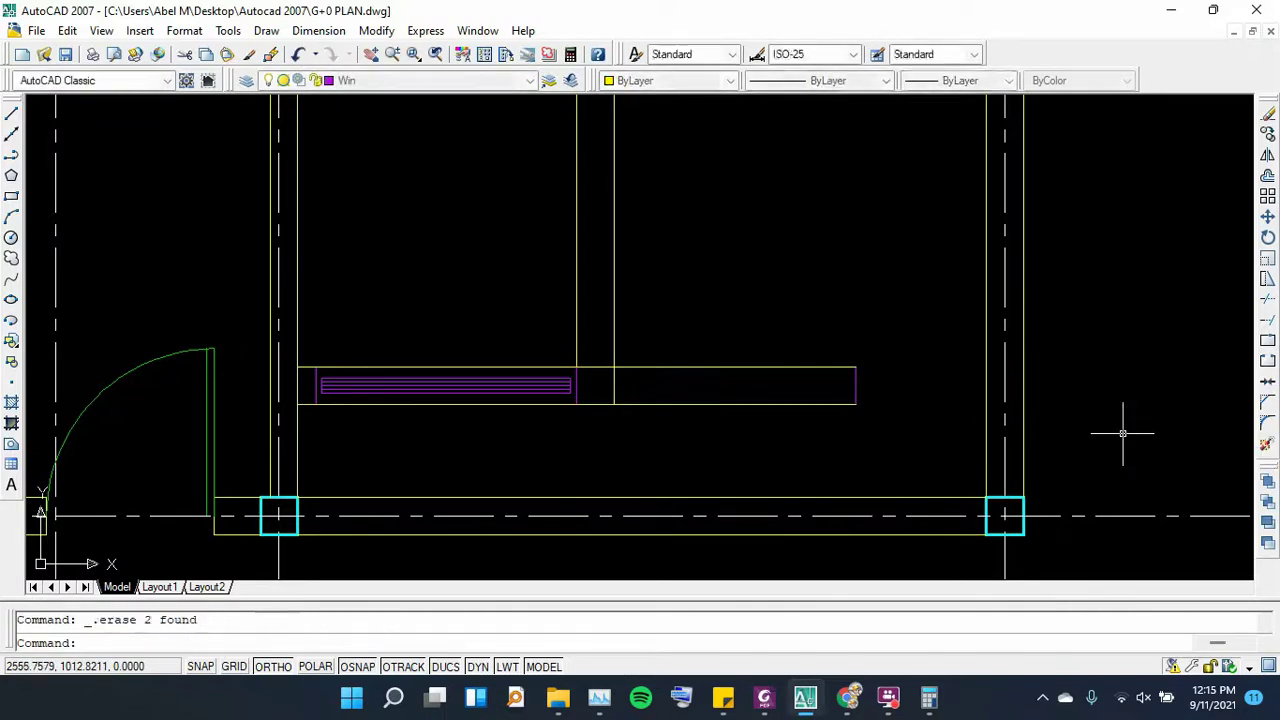
scroll(738, 278, down, 2)
scroll(750, 335, up, 3)
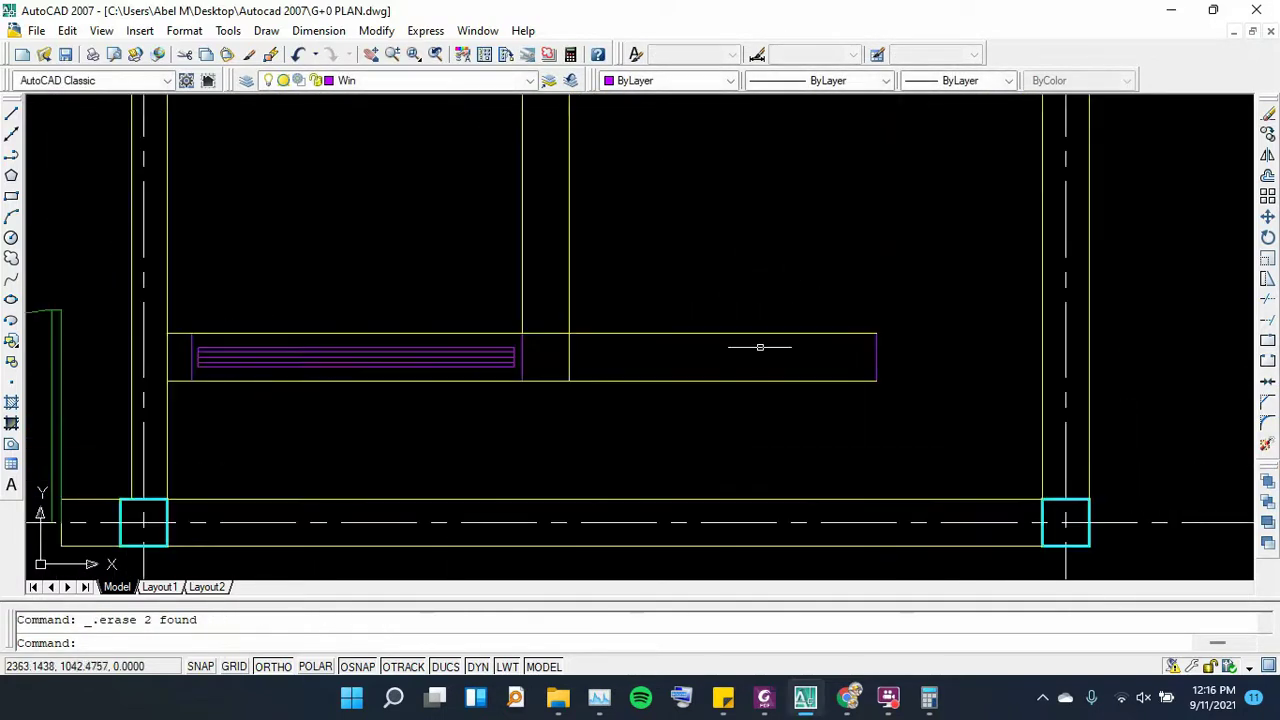
Put the wall's new end line on the wall layer, then recheck the reference PDF
click(877, 350)
click(337, 88)
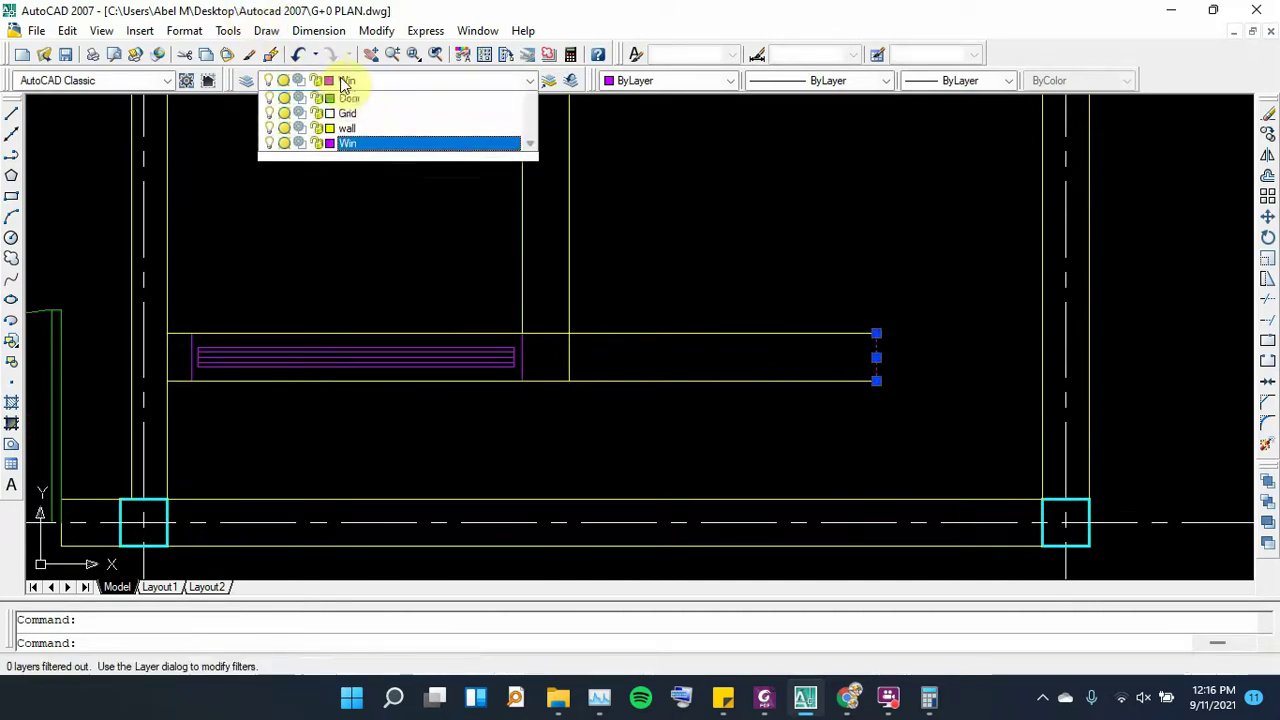
click(330, 175)
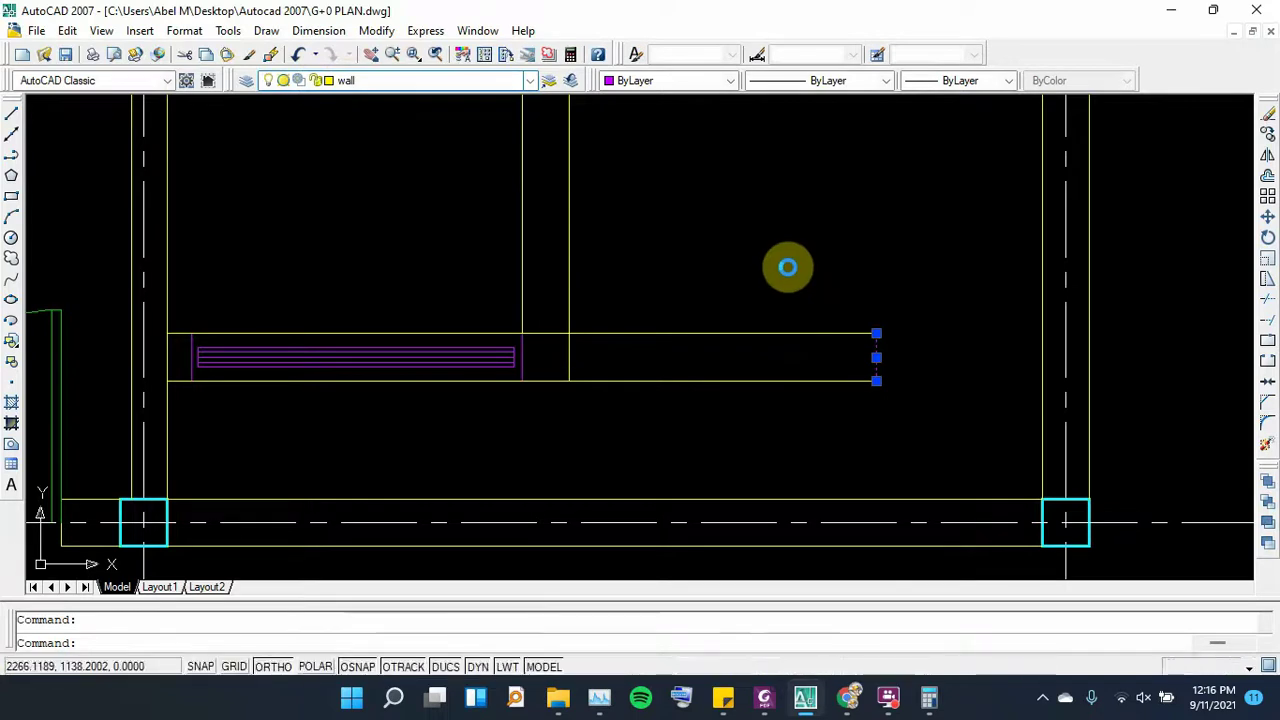
key(Escape)
scroll(600, 382, down, 2)
scroll(601, 388, down, 2)
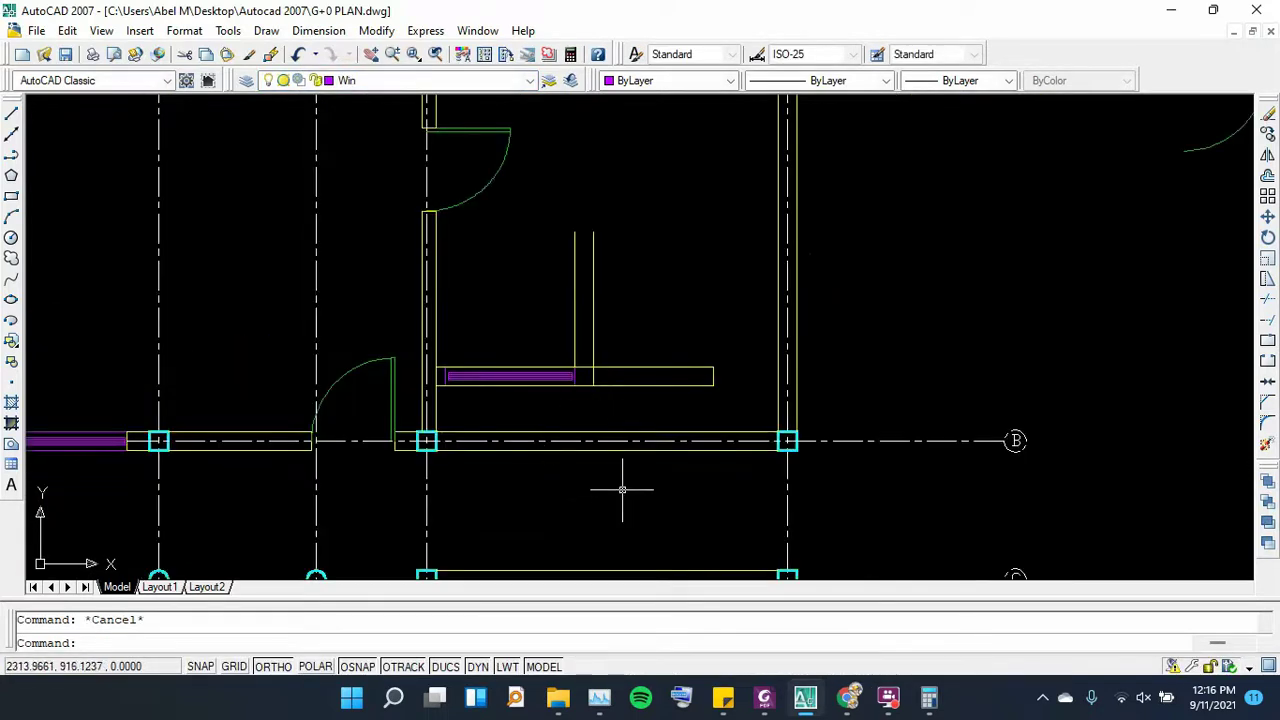
scroll(530, 345, up, 2)
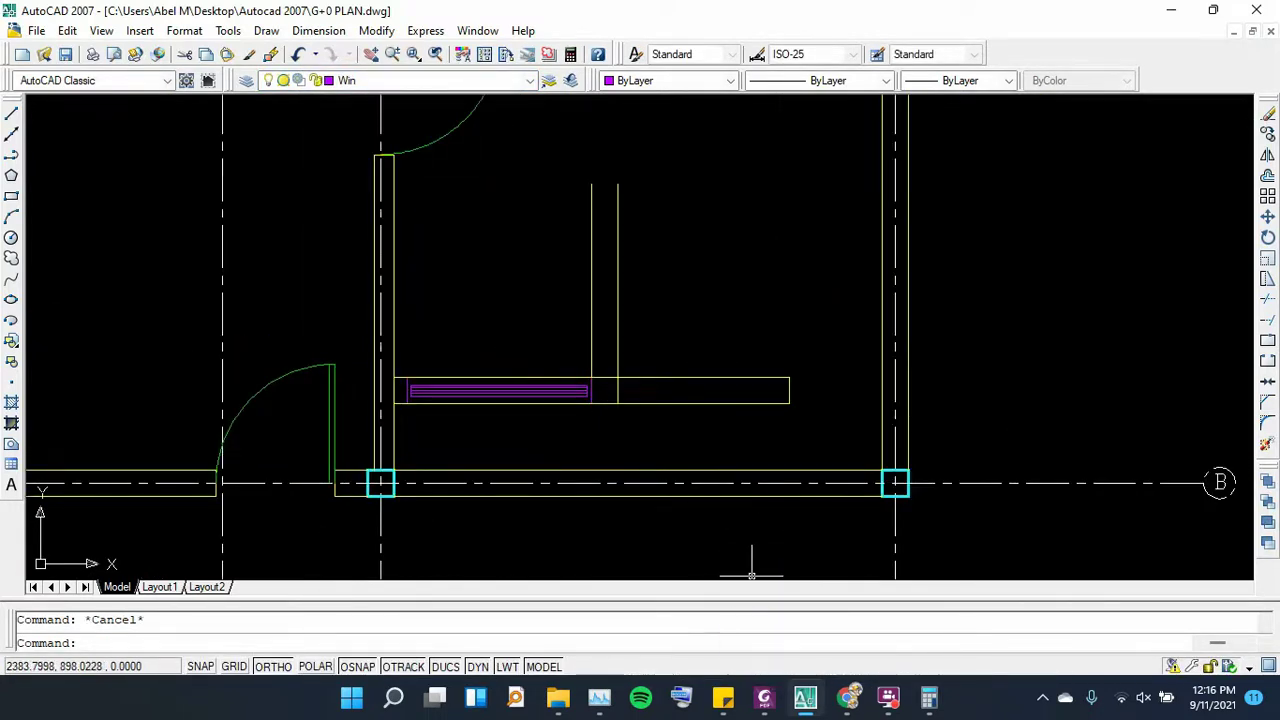
click(758, 703)
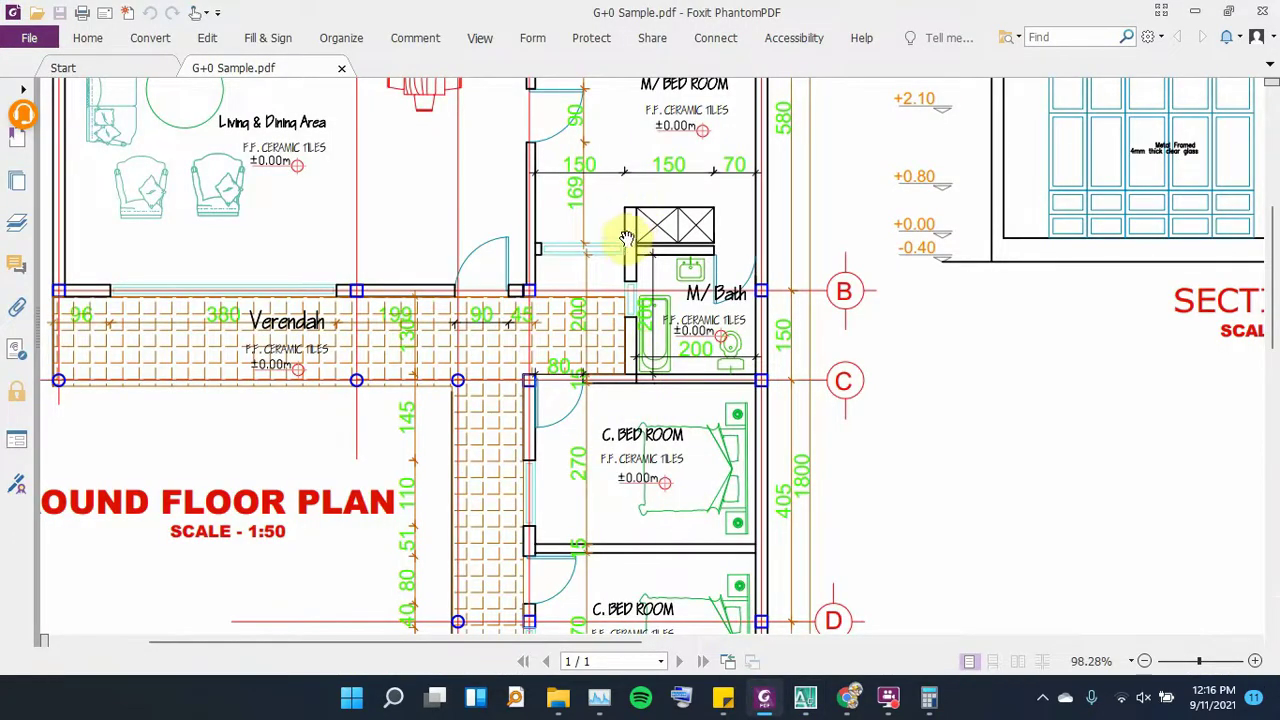
click(762, 700)
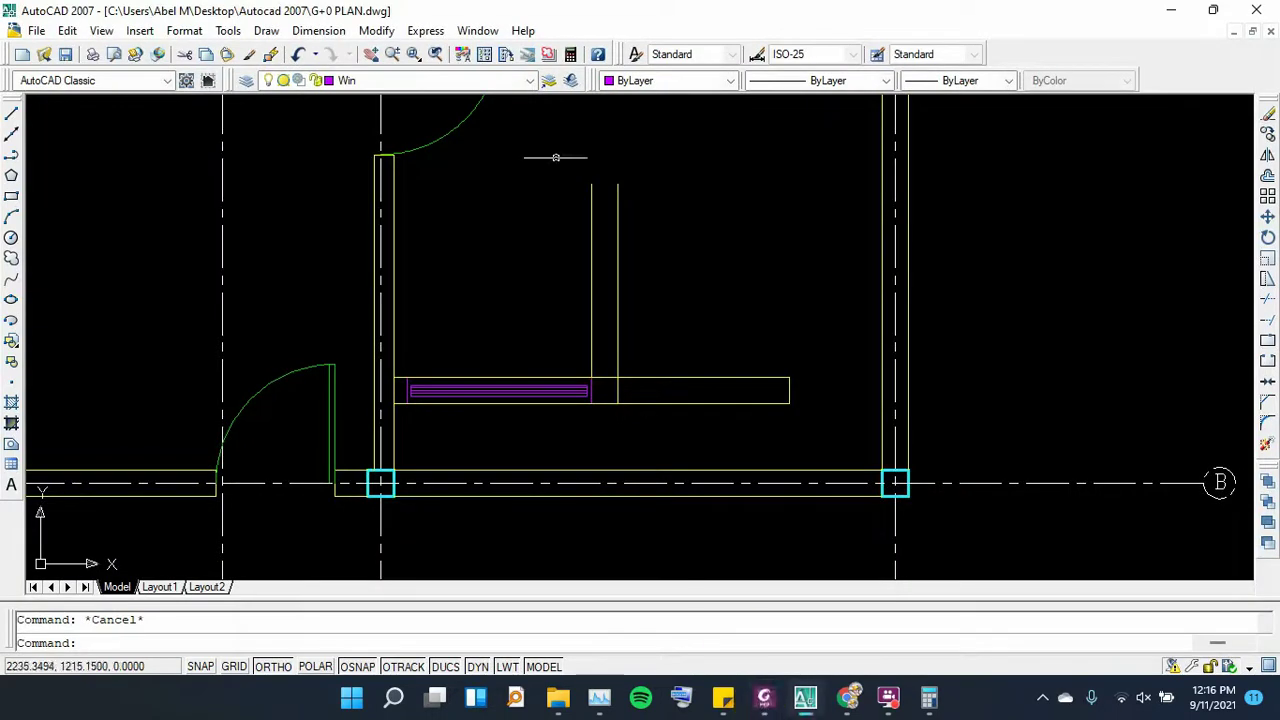
Draw a temporary horizontal guide line above the bath across the two vertical lines
click(11, 116)
click(639, 281)
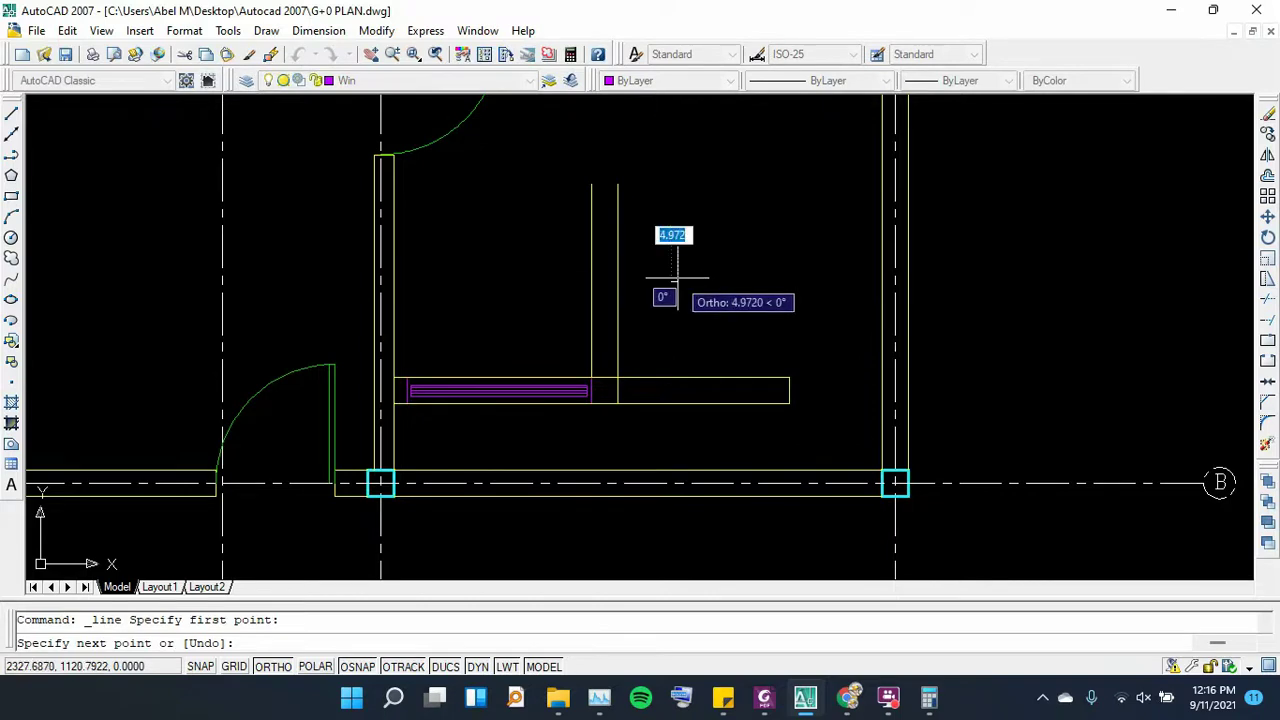
right_click(672, 288)
click(682, 290)
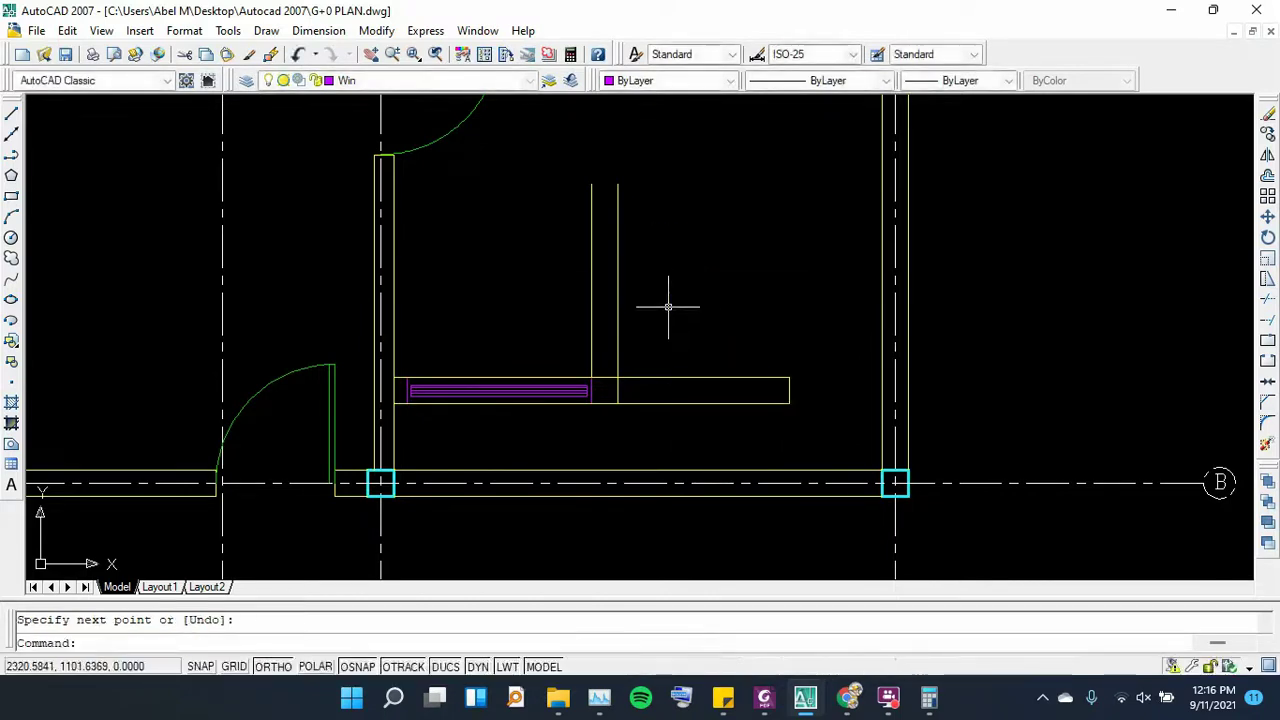
right_click(668, 307)
click(678, 318)
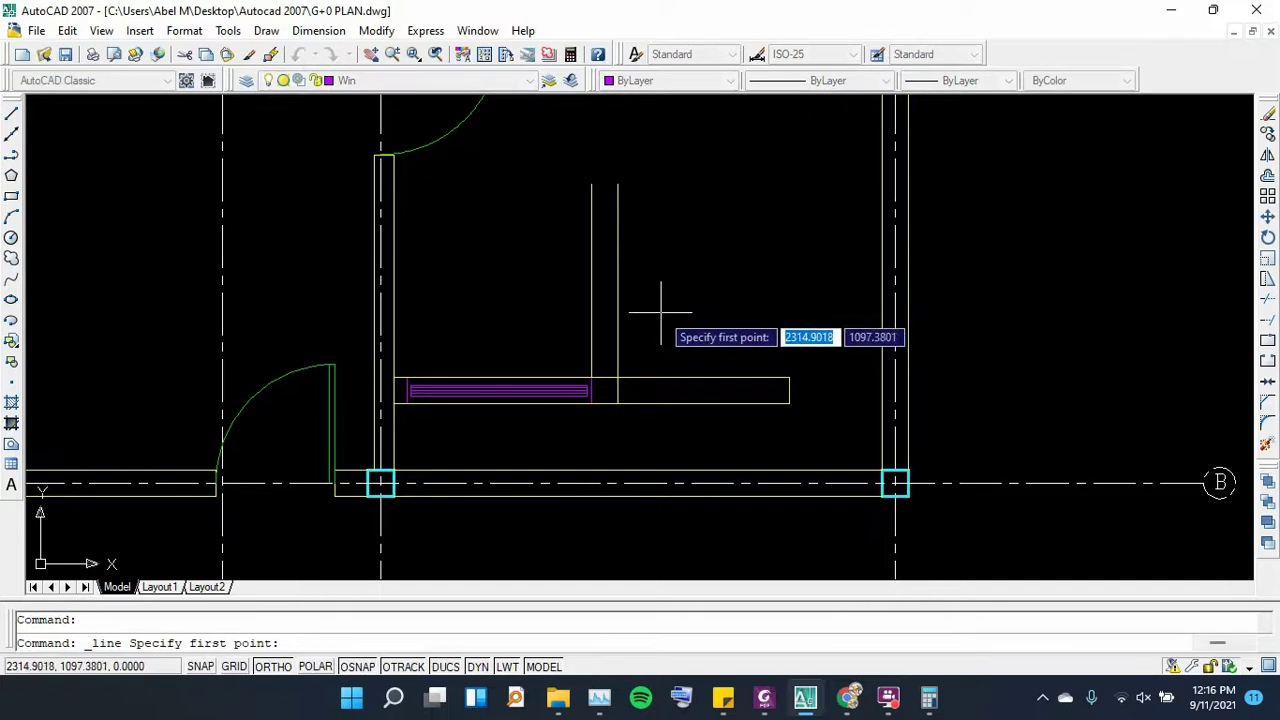
click(662, 313)
right_click(508, 315)
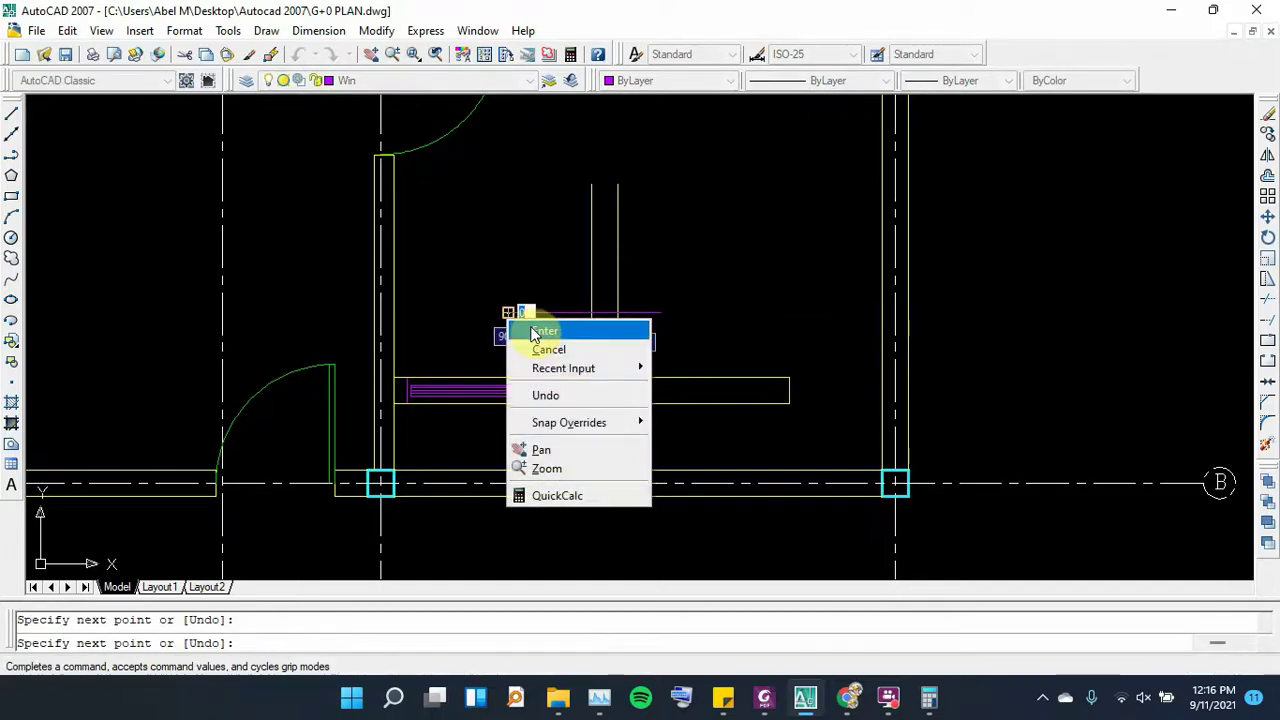
click(531, 333)
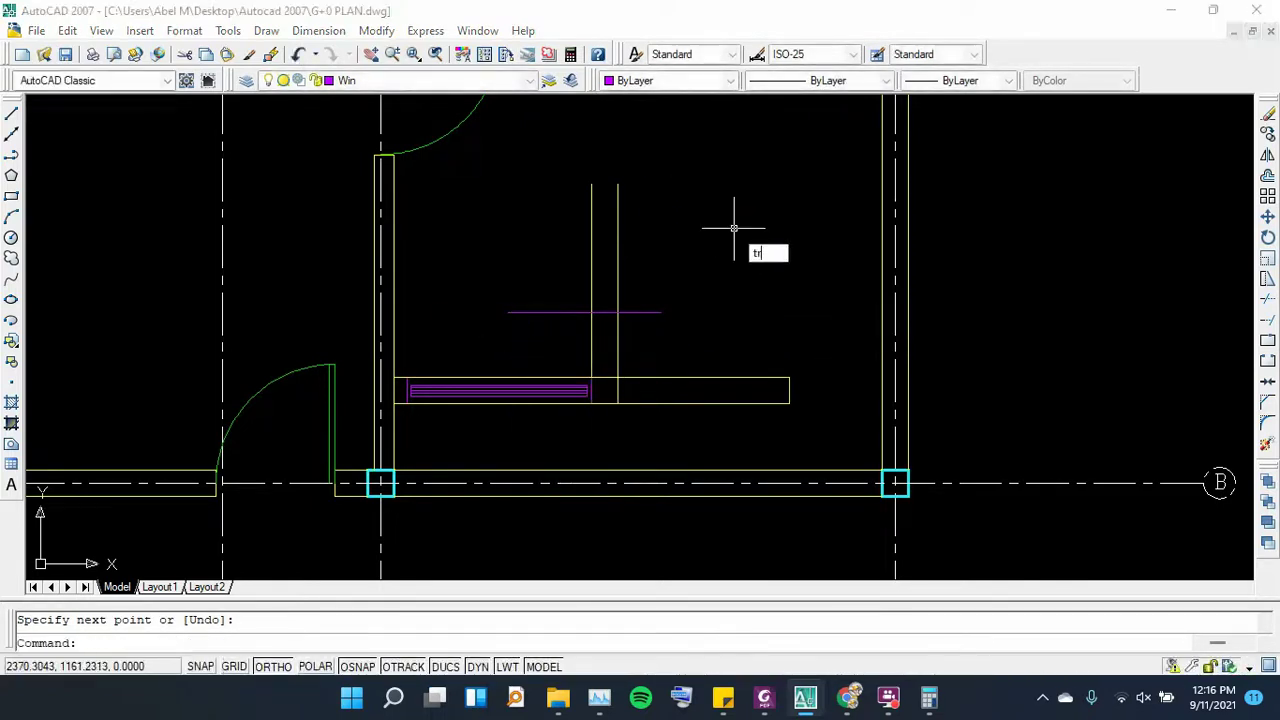
Trim the vertical lines above the guide line, then erase the magenta guide line
text(tr)
key(Return)
key(Return)
click(725, 238)
click(540, 264)
key(Escape)
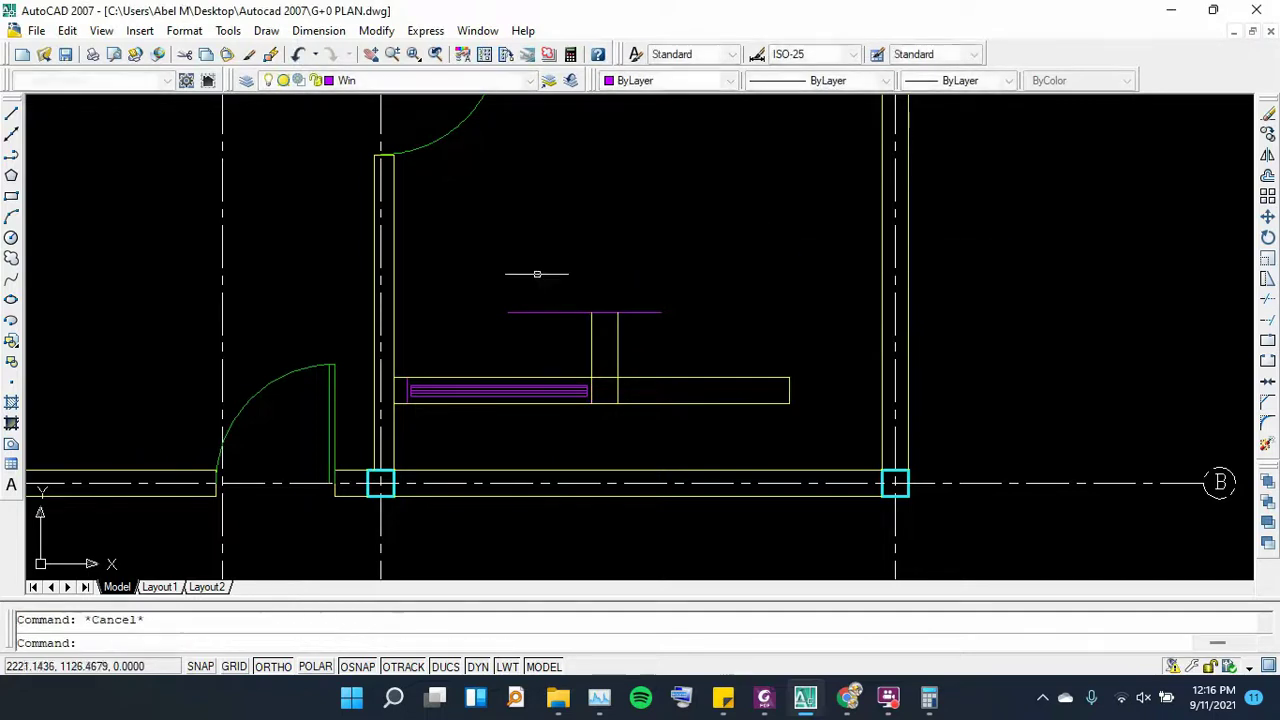
click(541, 300)
click(527, 333)
key(Delete)
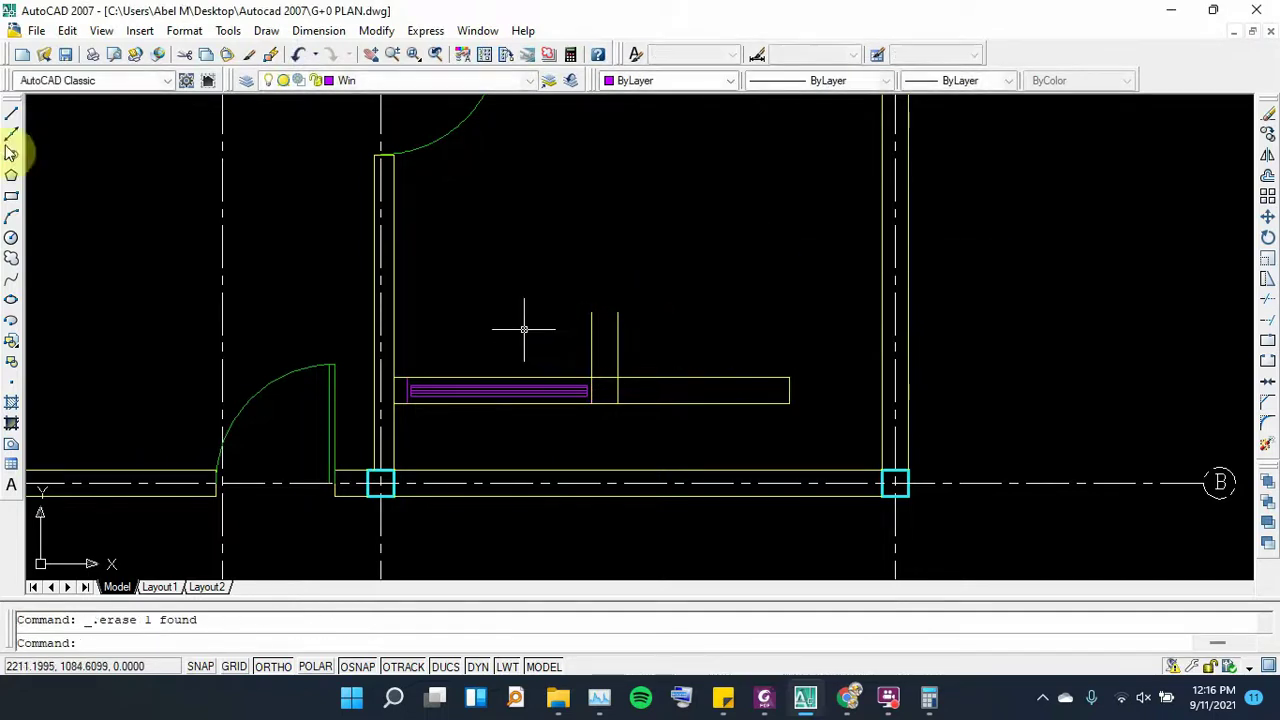
On the wall layer, draw the small stub above the long wall with a capping top line
click(381, 86)
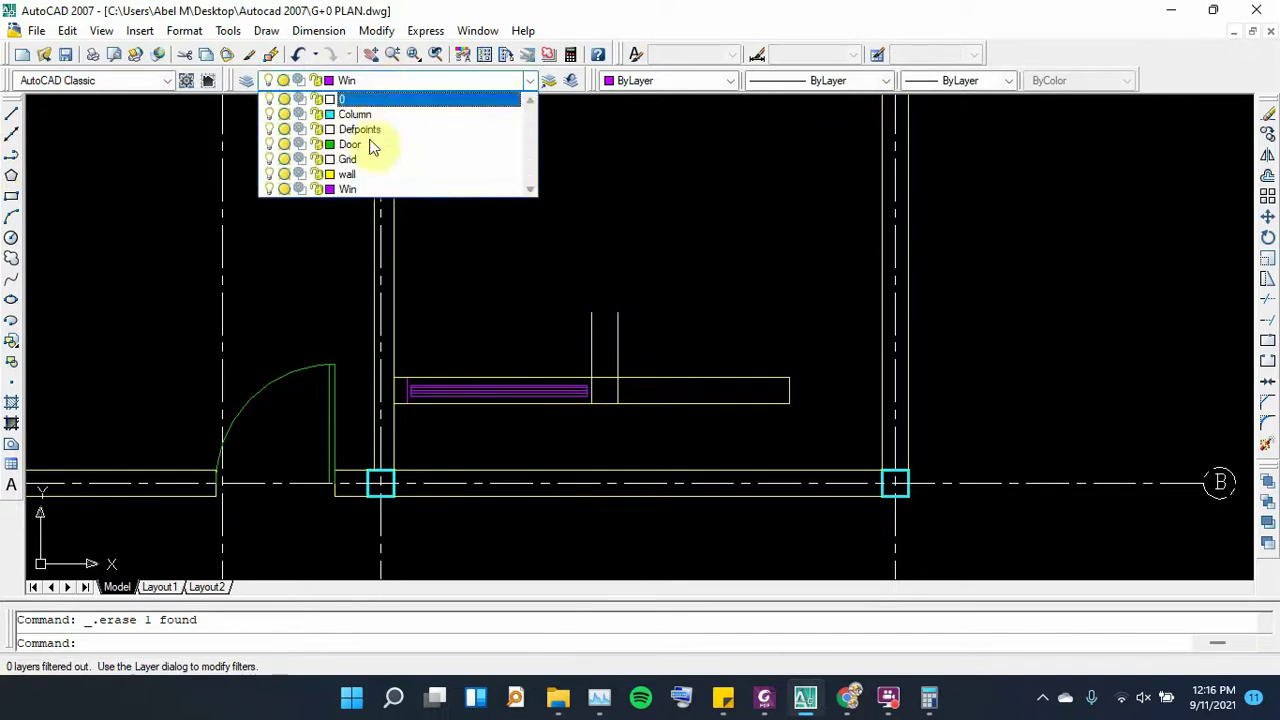
click(366, 172)
click(14, 117)
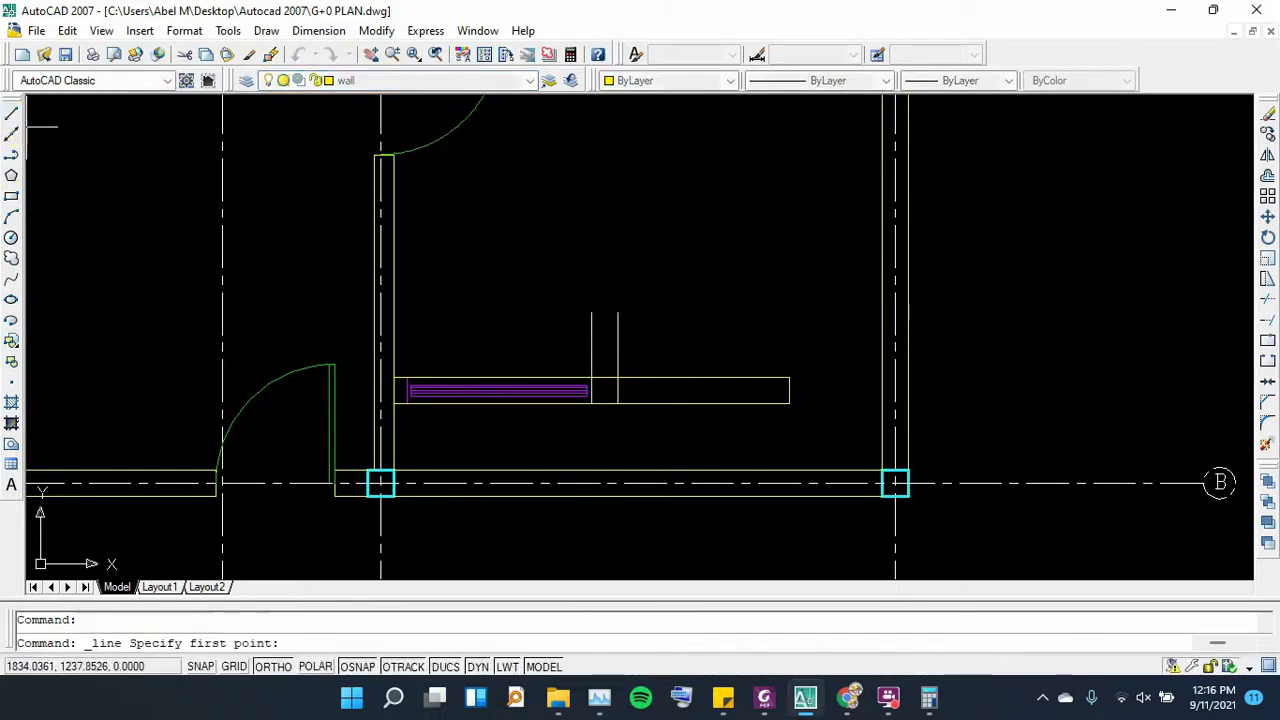
click(591, 377)
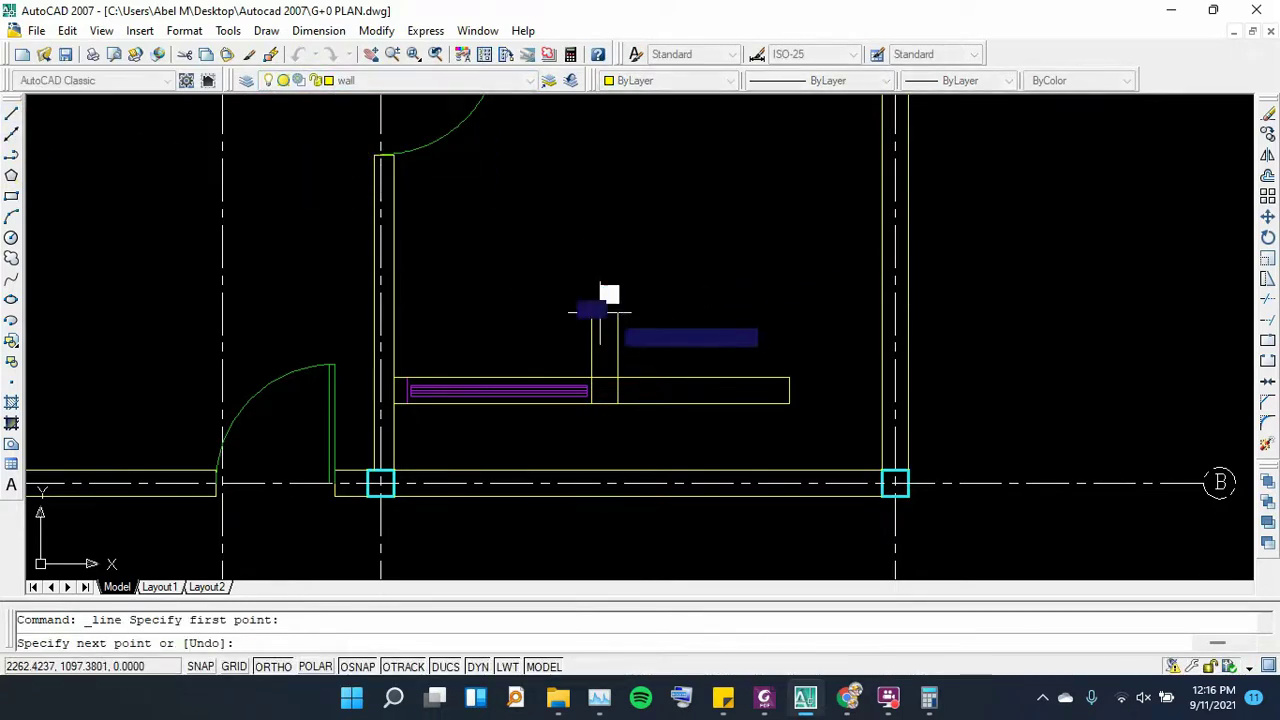
click(591, 312)
click(618, 312)
key(Escape)
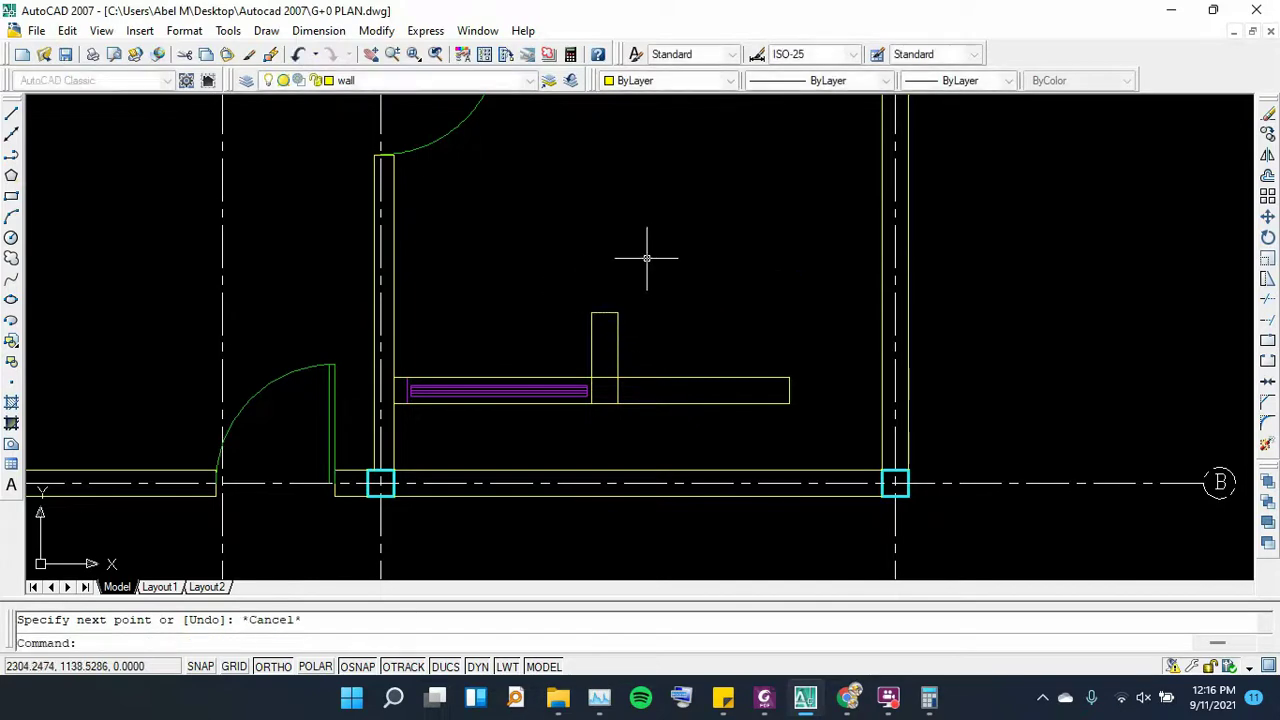
scroll(651, 257, down, 2)
scroll(606, 343, up, 2)
scroll(648, 400, up, 2)
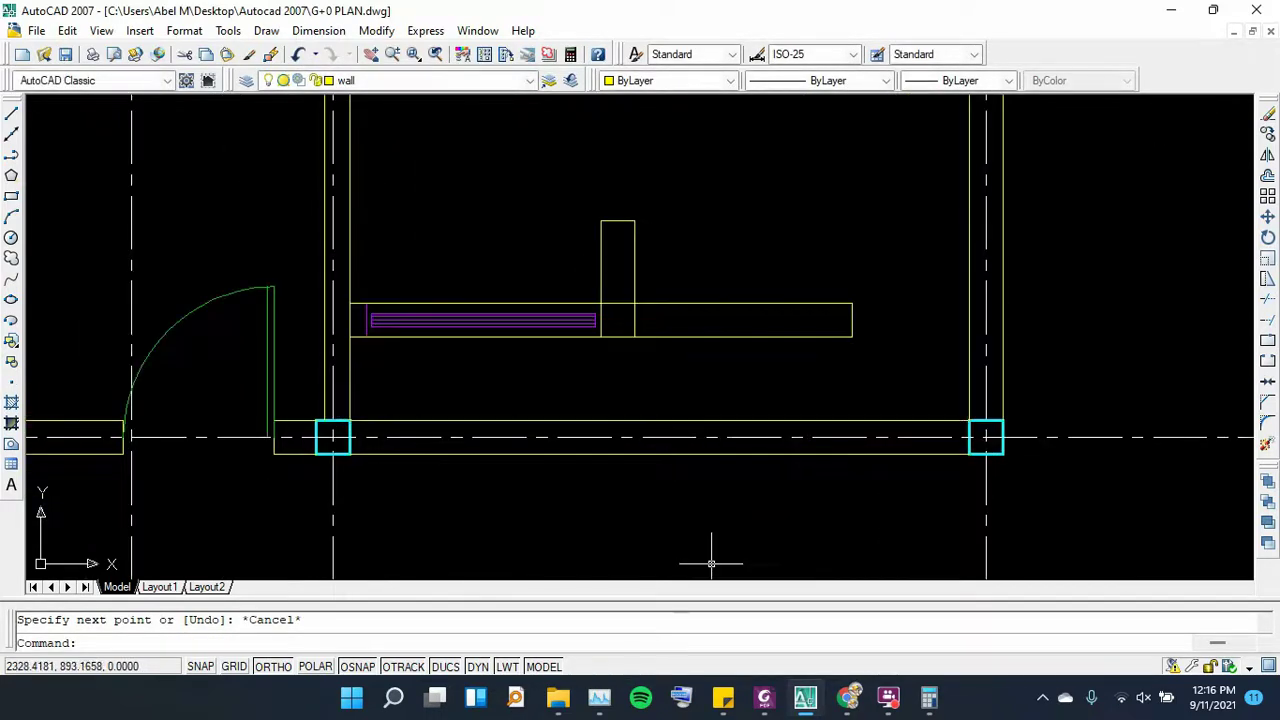
click(766, 703)
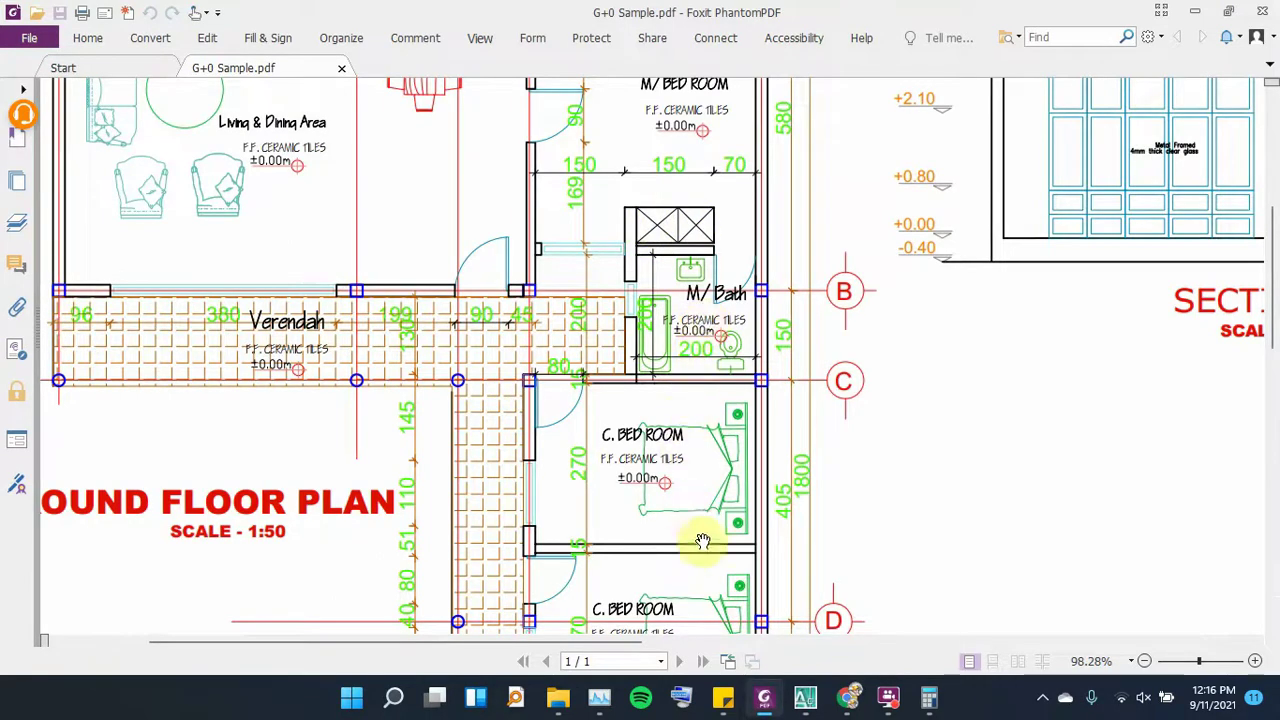
click(762, 703)
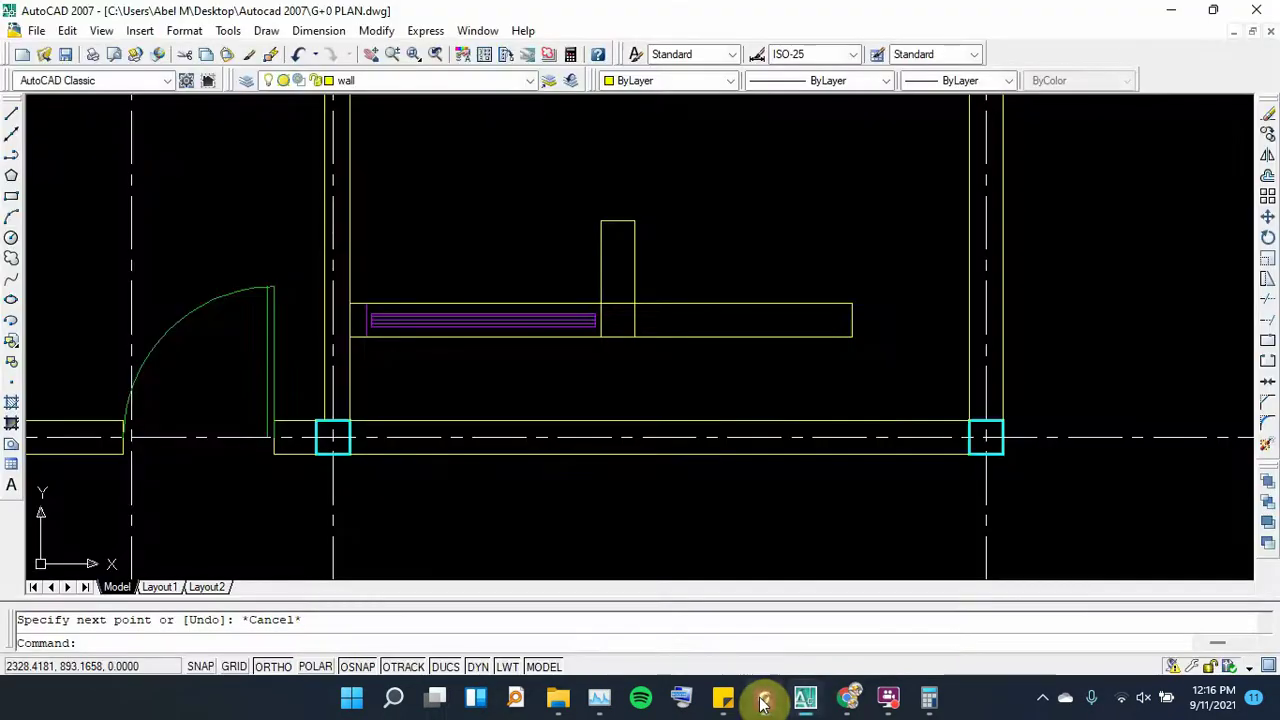
Draw two adjoining rectangles from the stub's top down to the wall's top edge
click(764, 698)
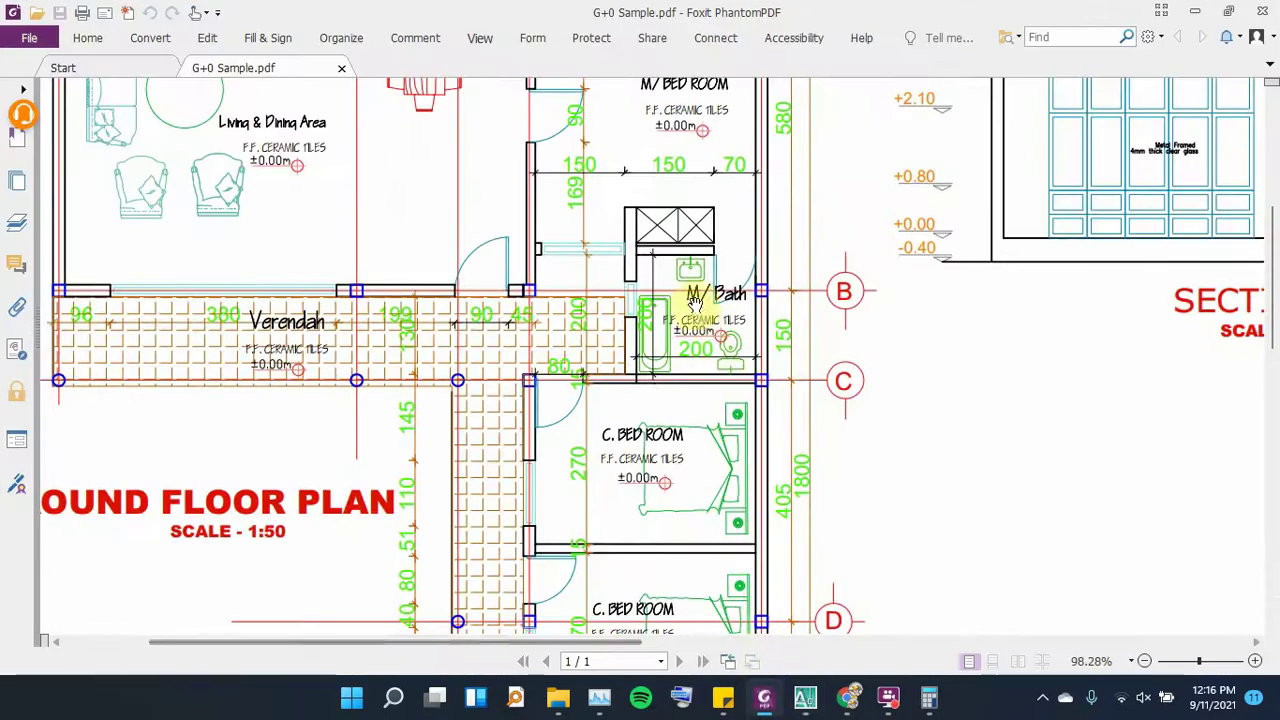
click(766, 703)
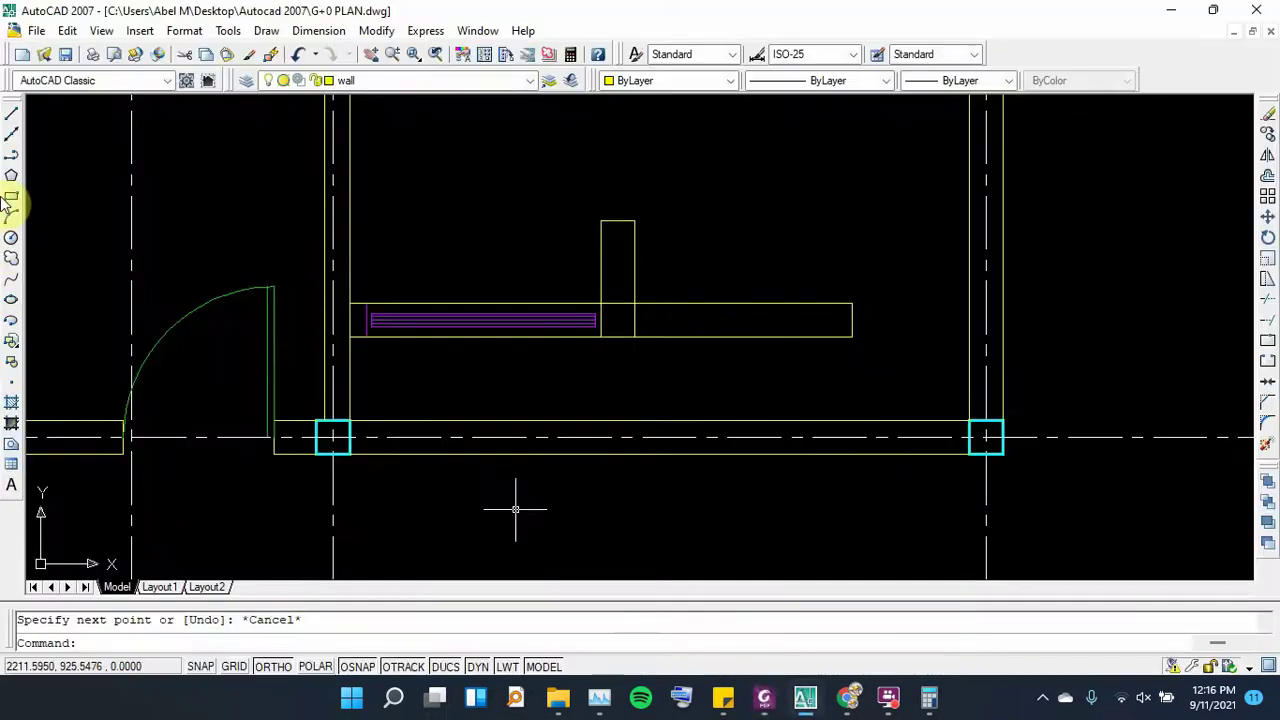
click(11, 197)
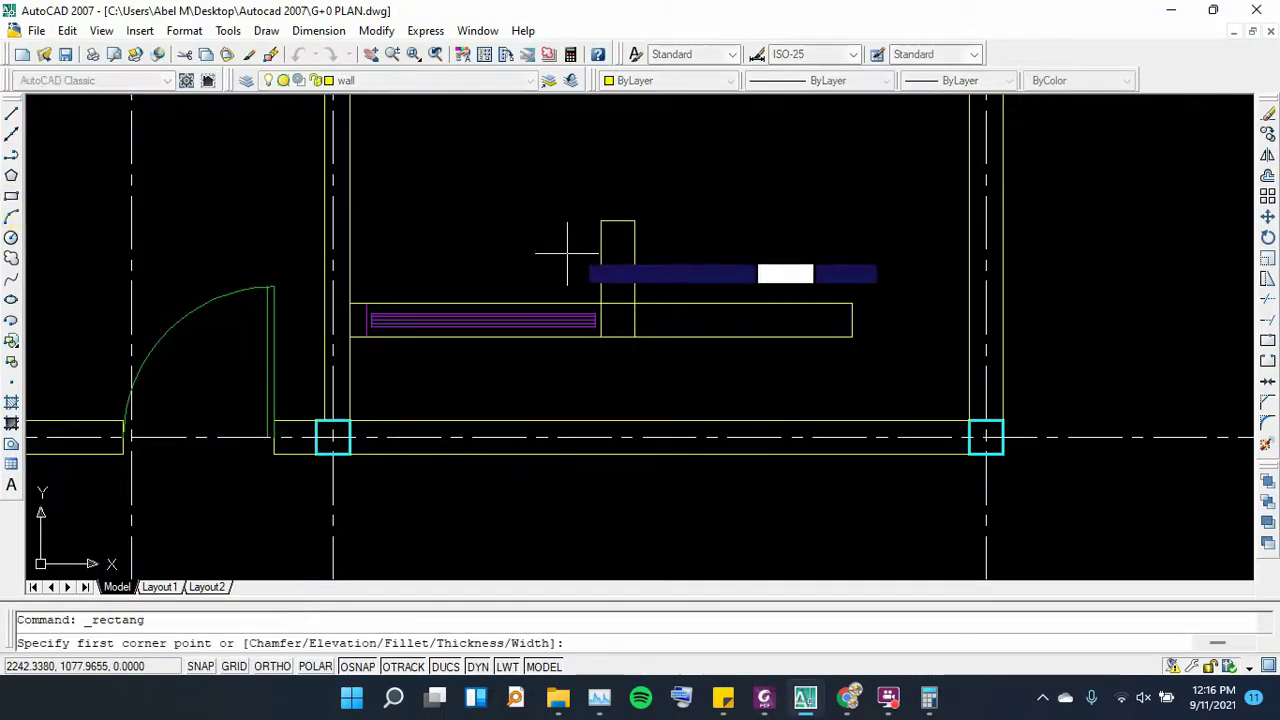
click(634, 220)
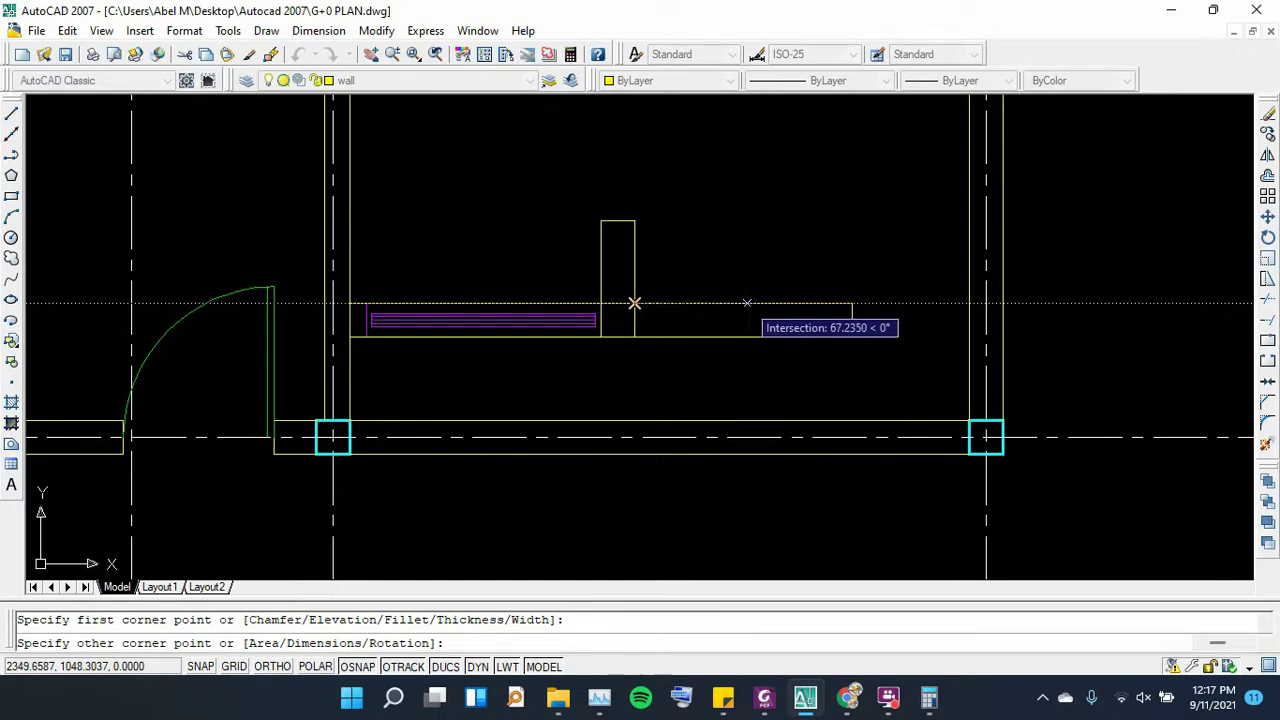
click(747, 303)
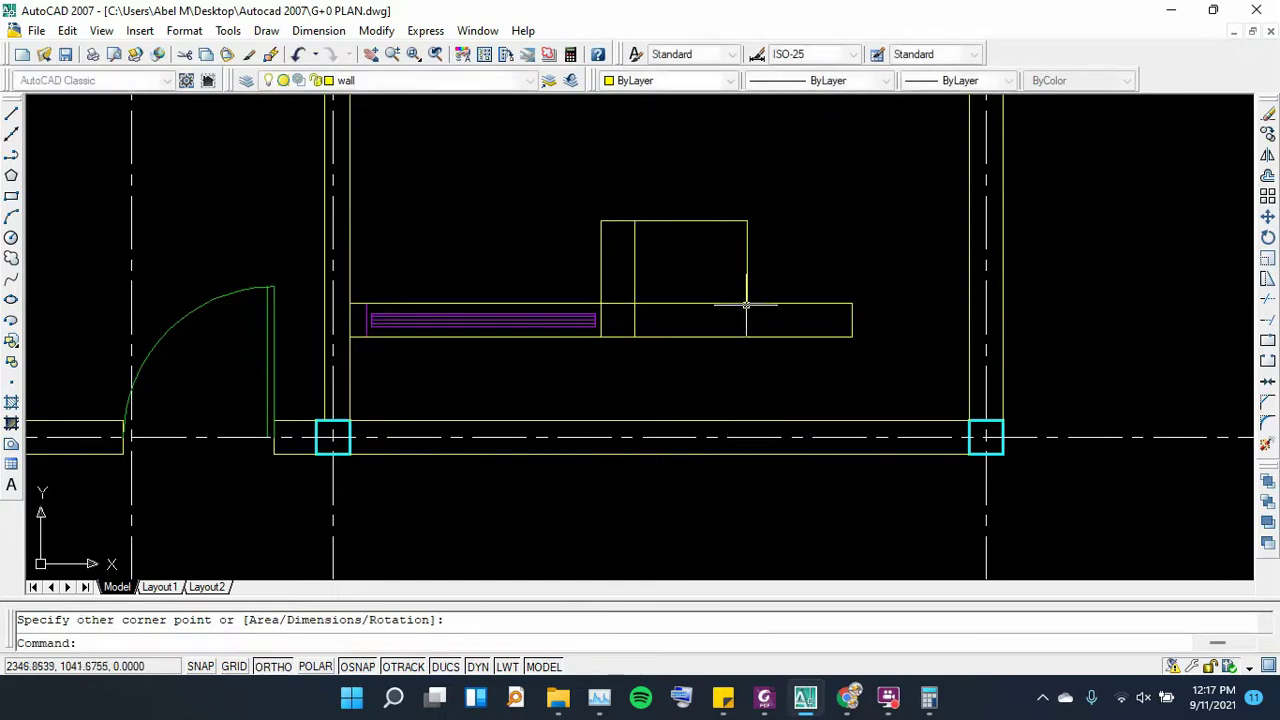
click(11, 198)
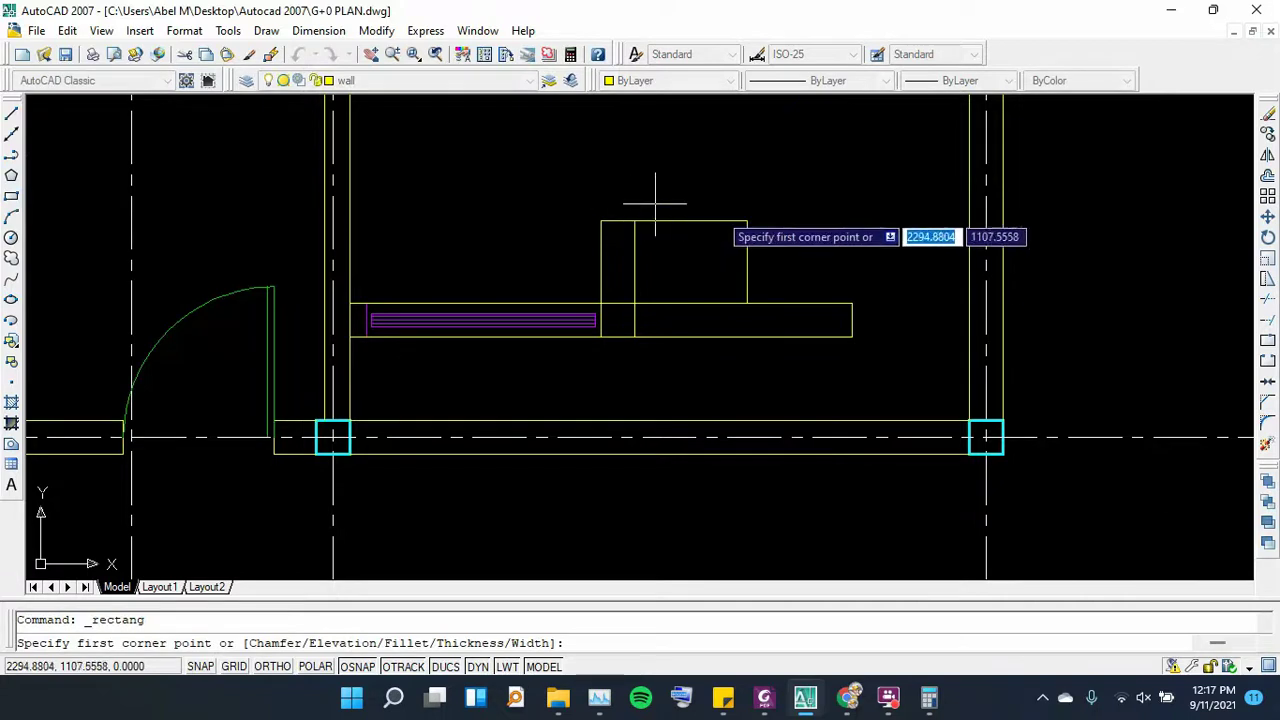
click(747, 220)
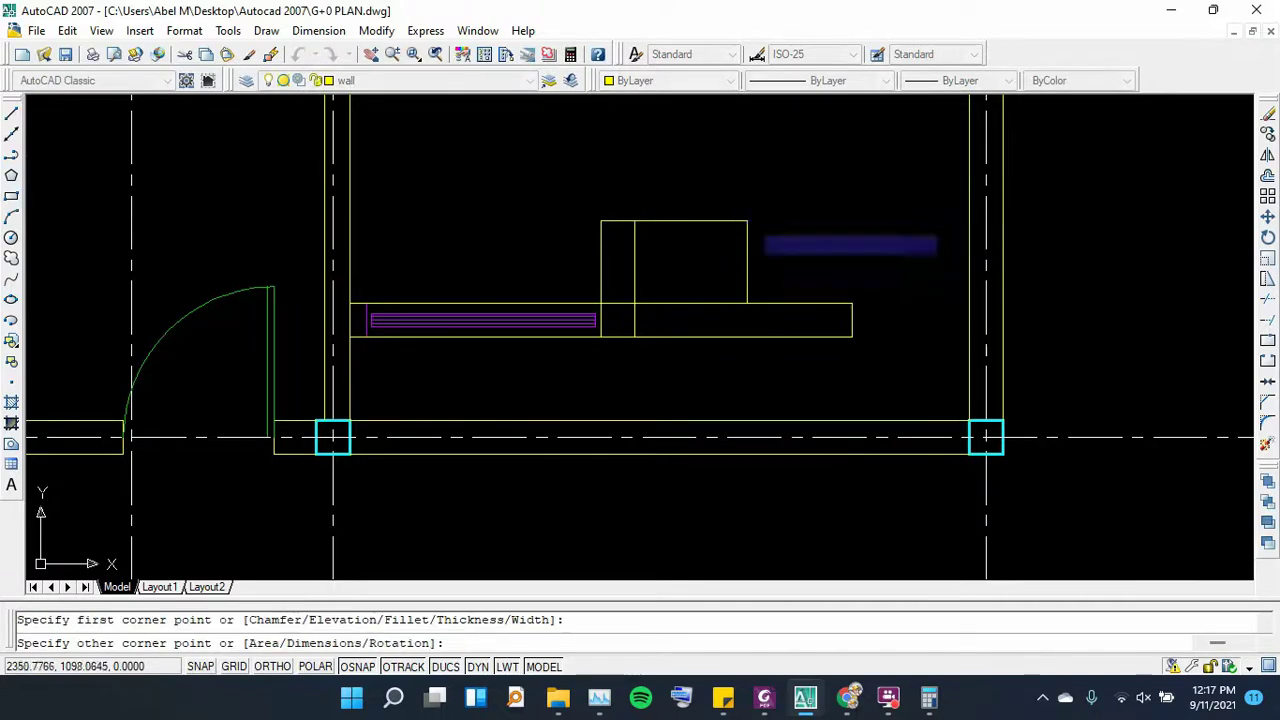
click(852, 303)
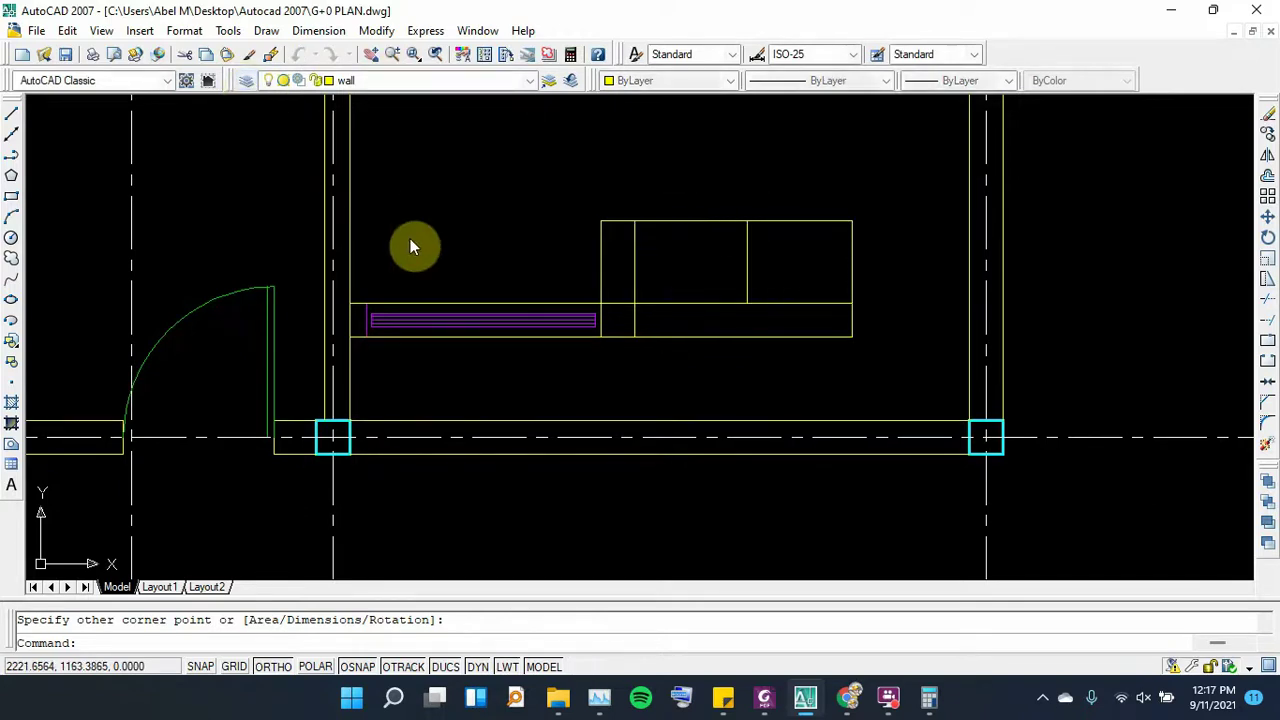
text(la)
key(Return)
Create a new layer named furniture with colour 164
click(499, 179)
text(furniture)
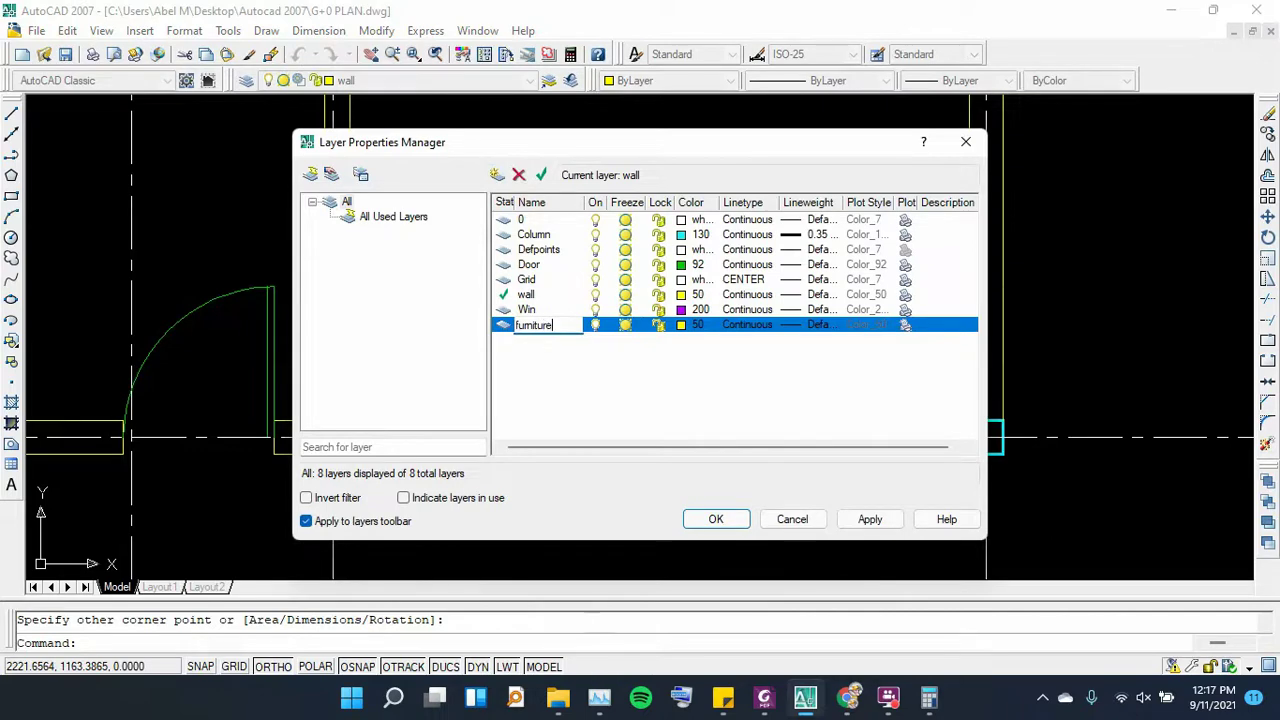
click(690, 324)
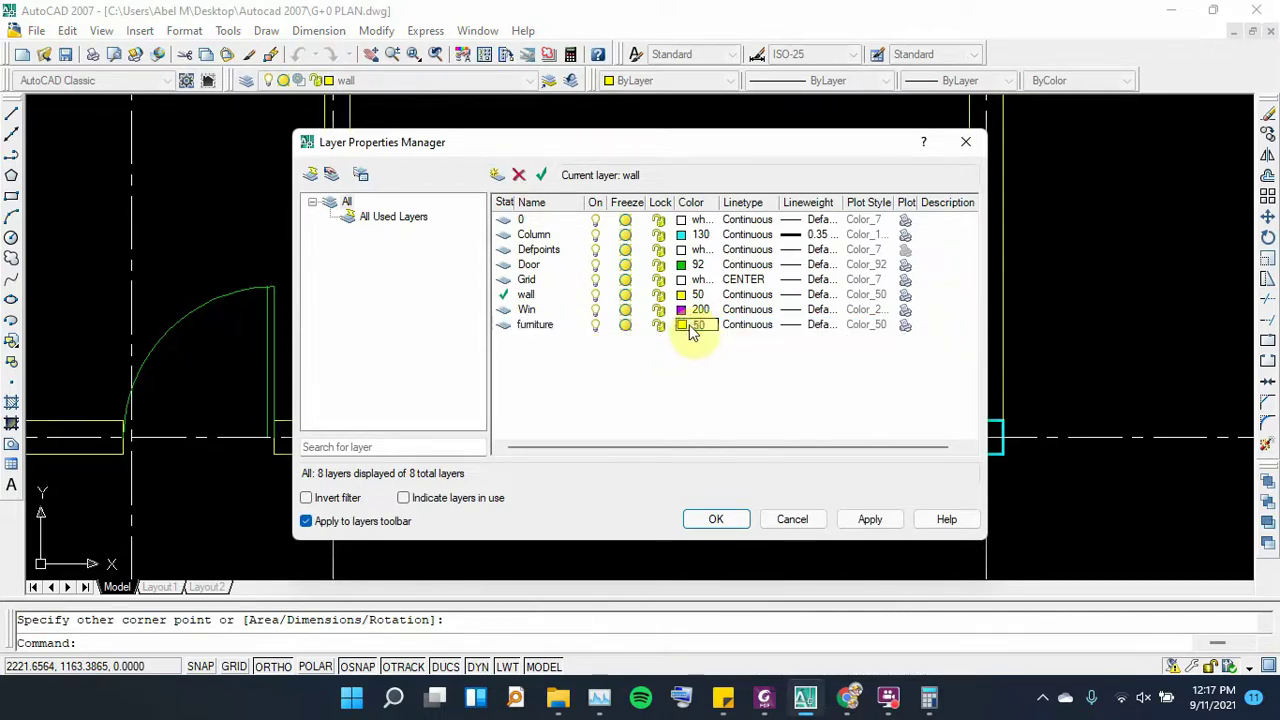
click(690, 324)
click(685, 260)
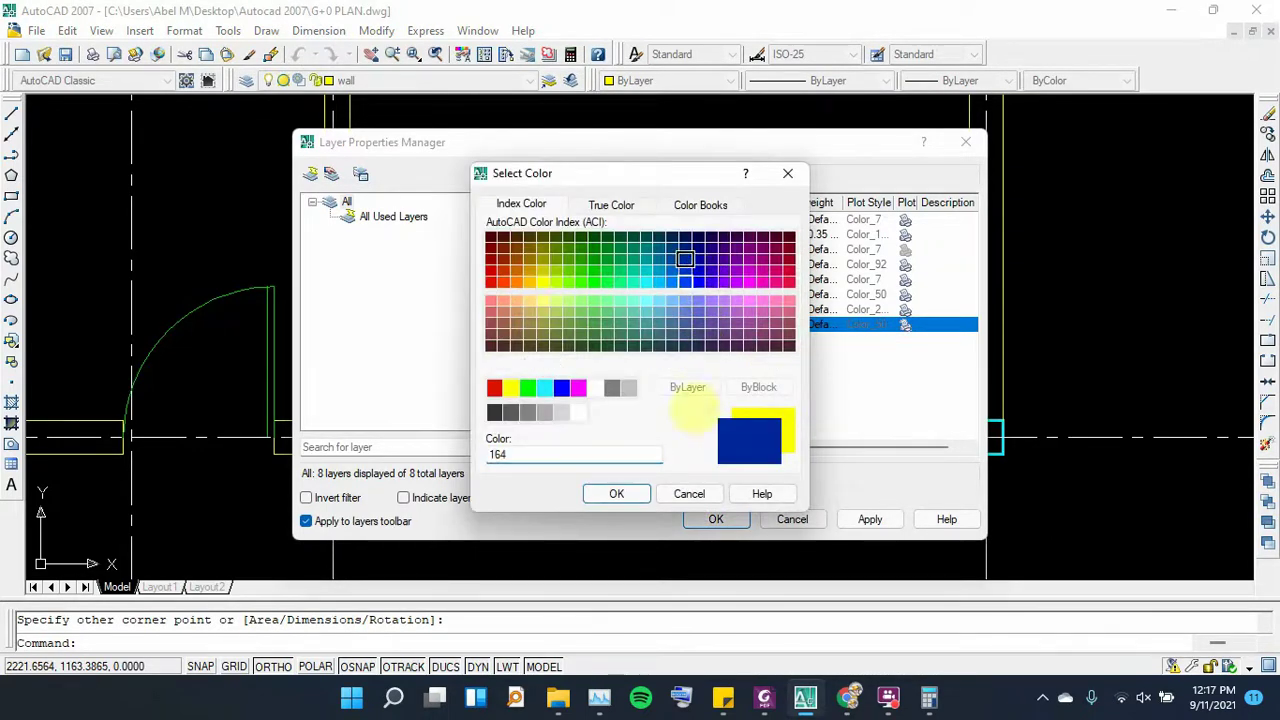
click(616, 494)
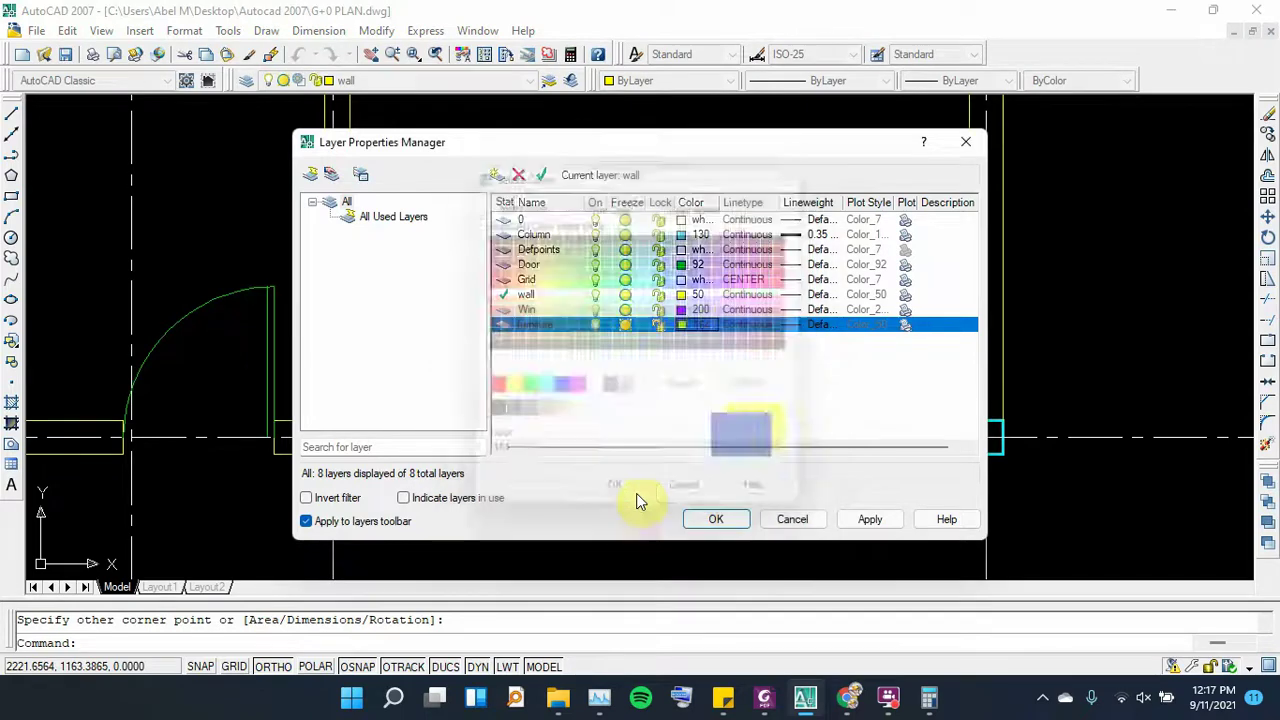
click(716, 520)
Move the two new rectangles onto the furniture layer
click(863, 192)
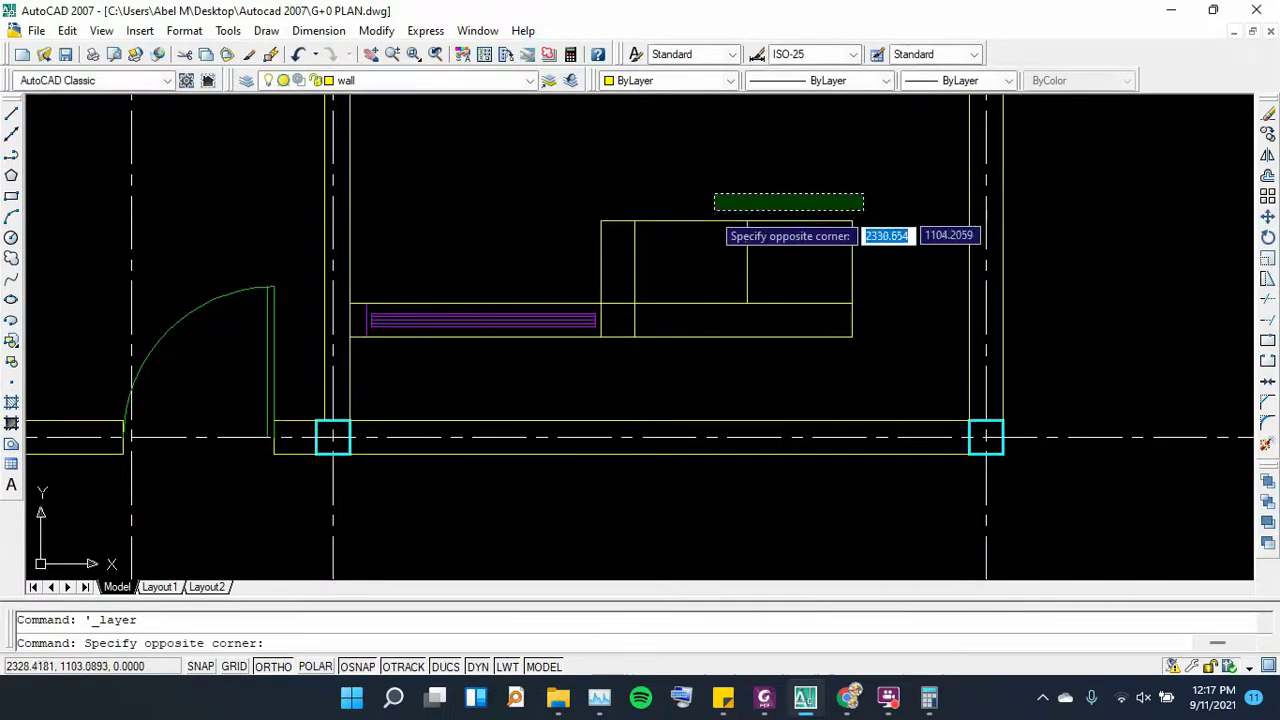
click(691, 250)
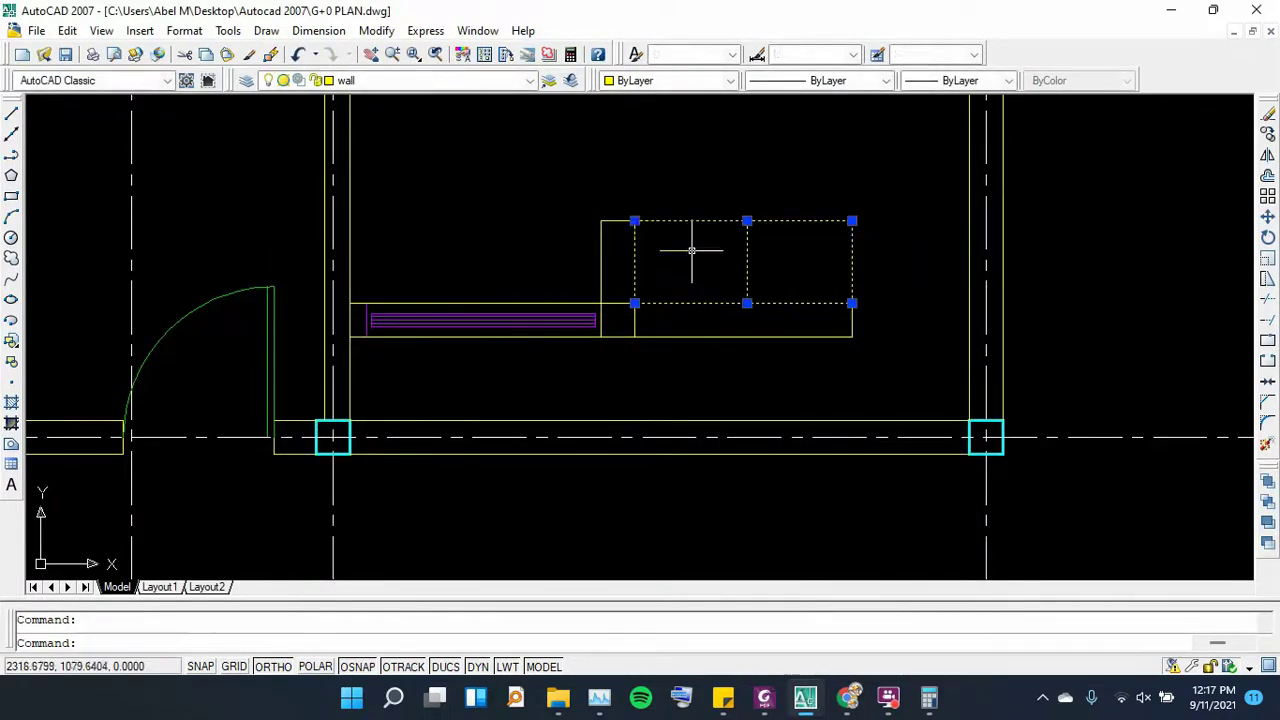
click(436, 84)
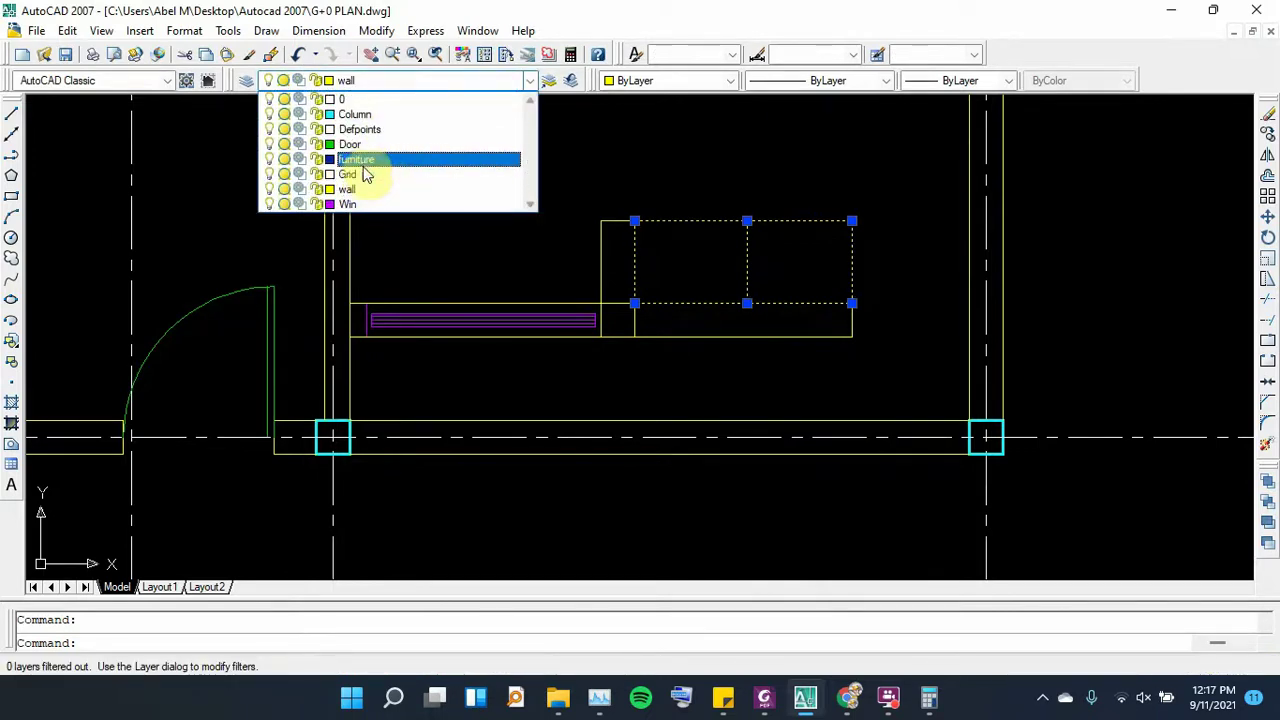
click(362, 160)
key(Escape)
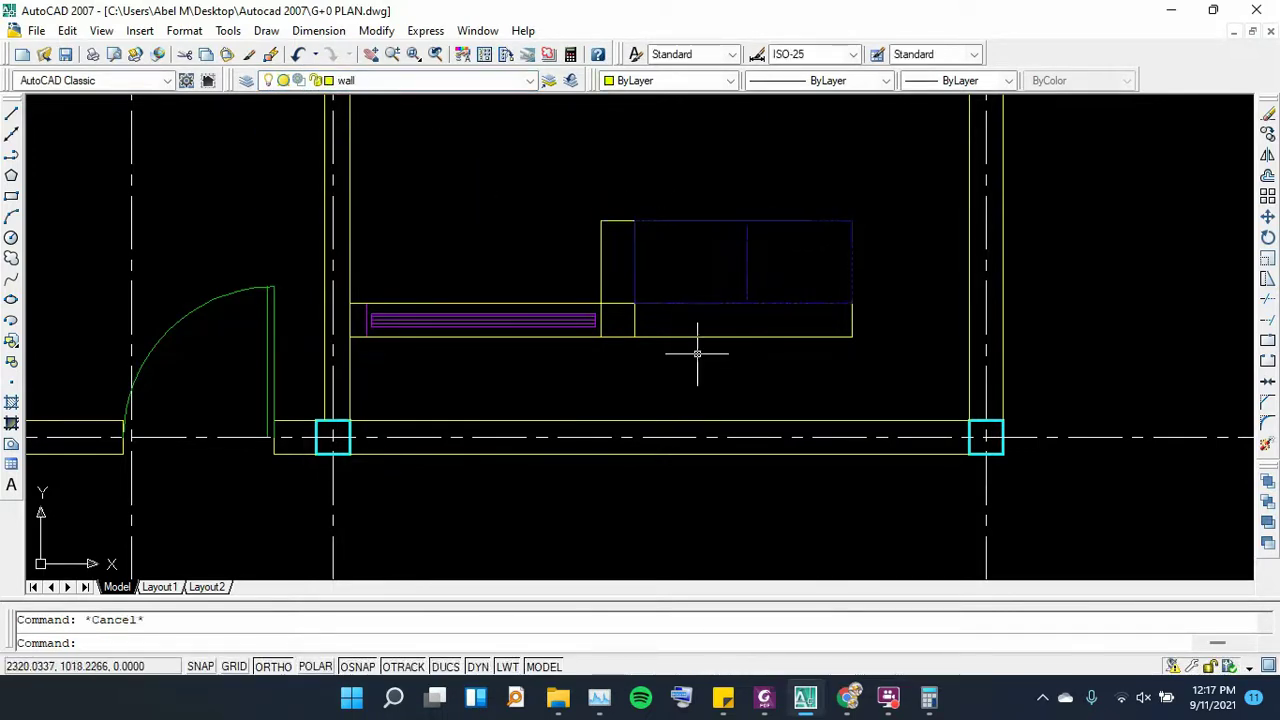
Draw crossing diagonals in the left cell of the fixture rectangle, forming an X
click(766, 708)
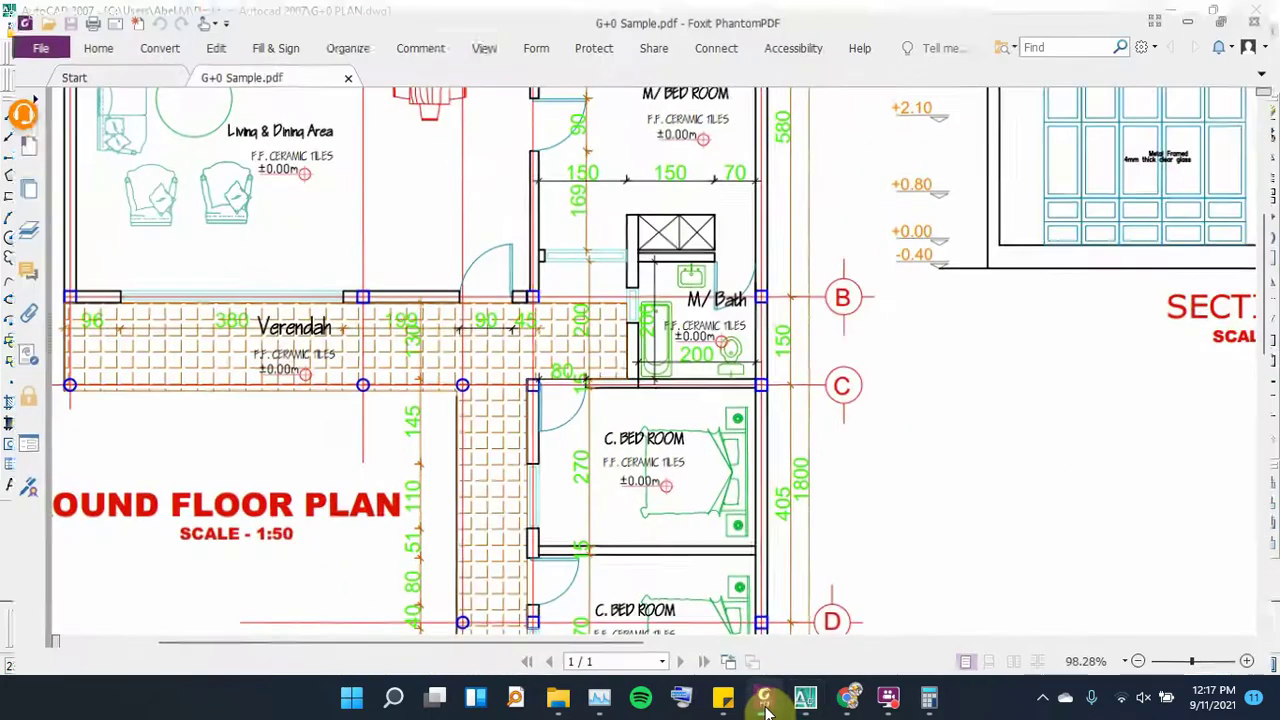
click(766, 710)
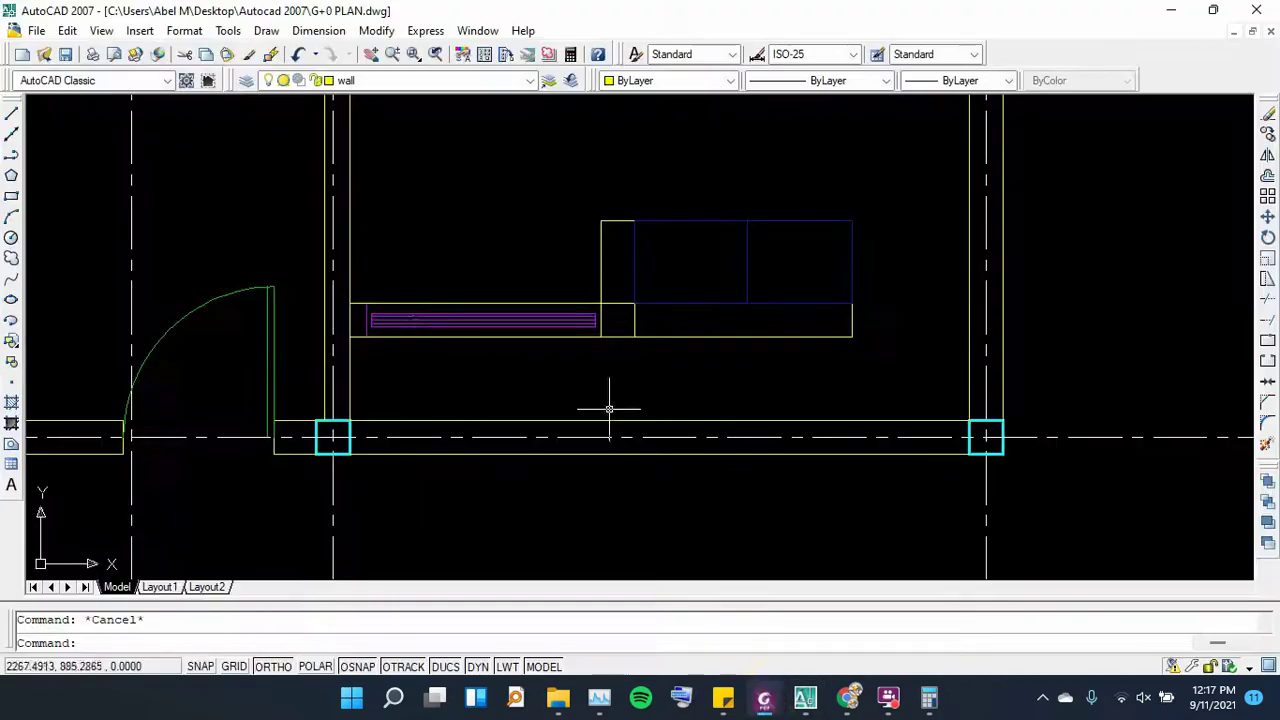
click(14, 115)
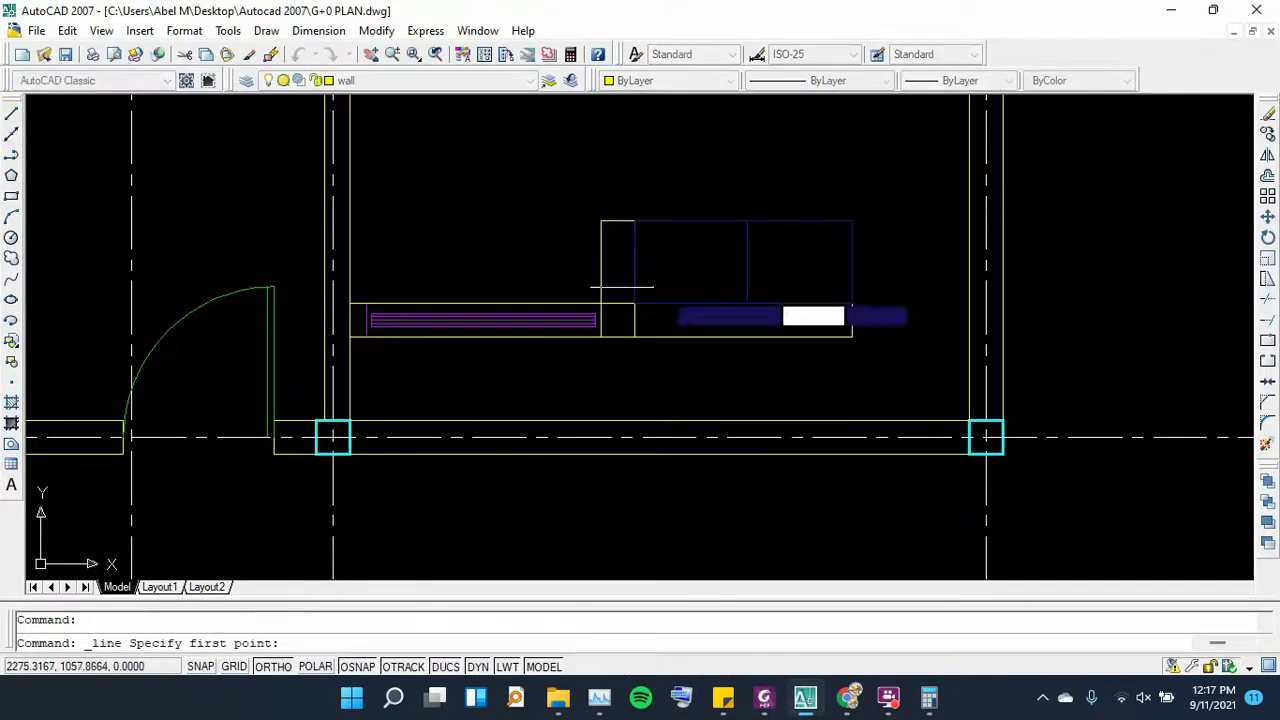
click(634, 220)
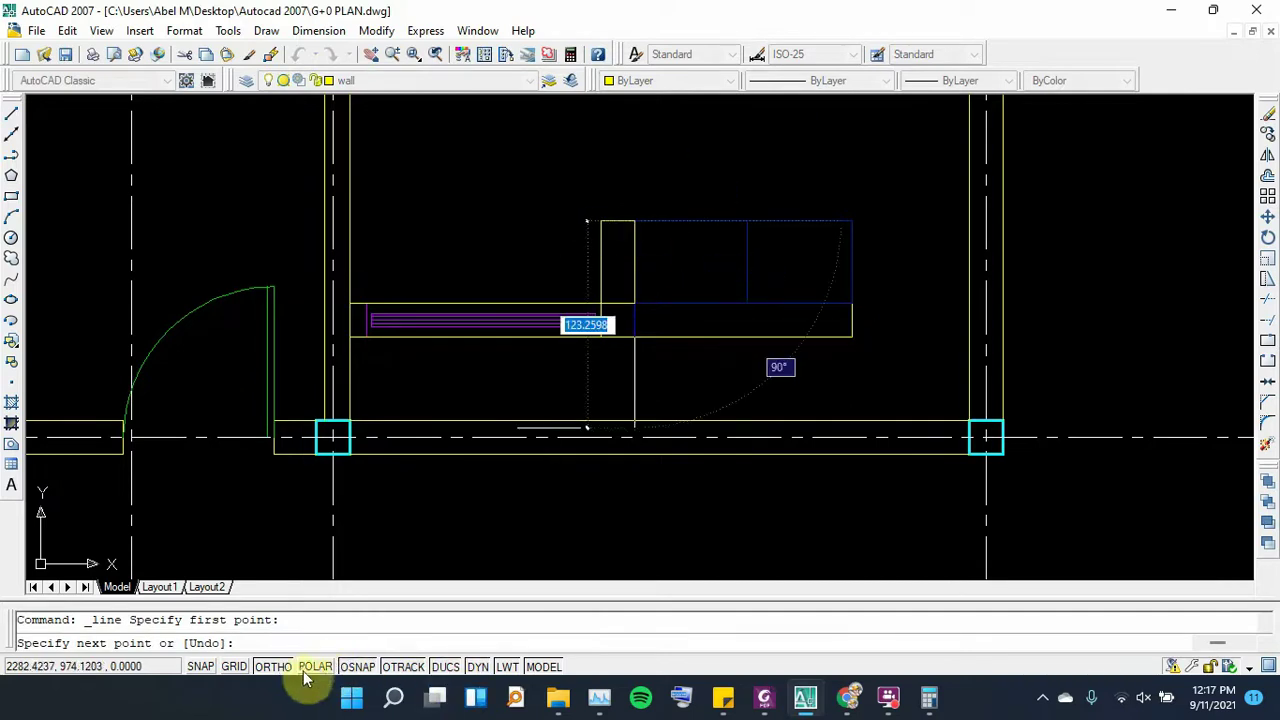
click(272, 668)
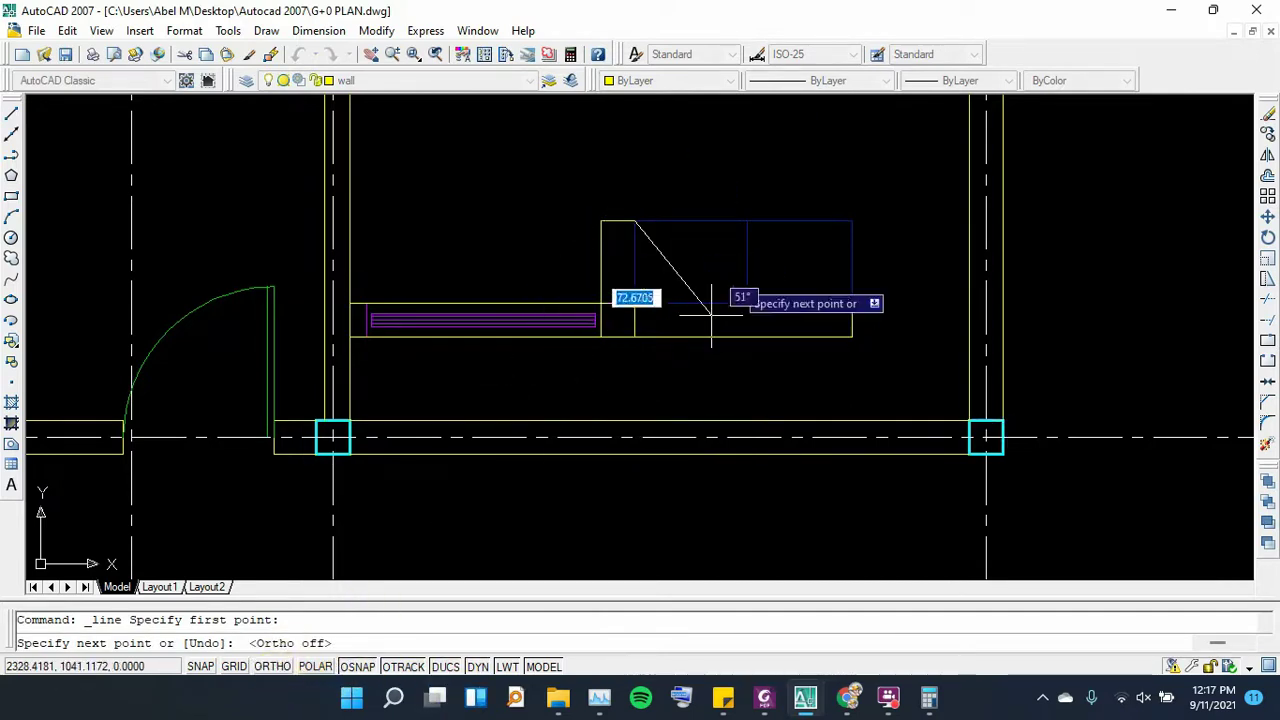
click(747, 300)
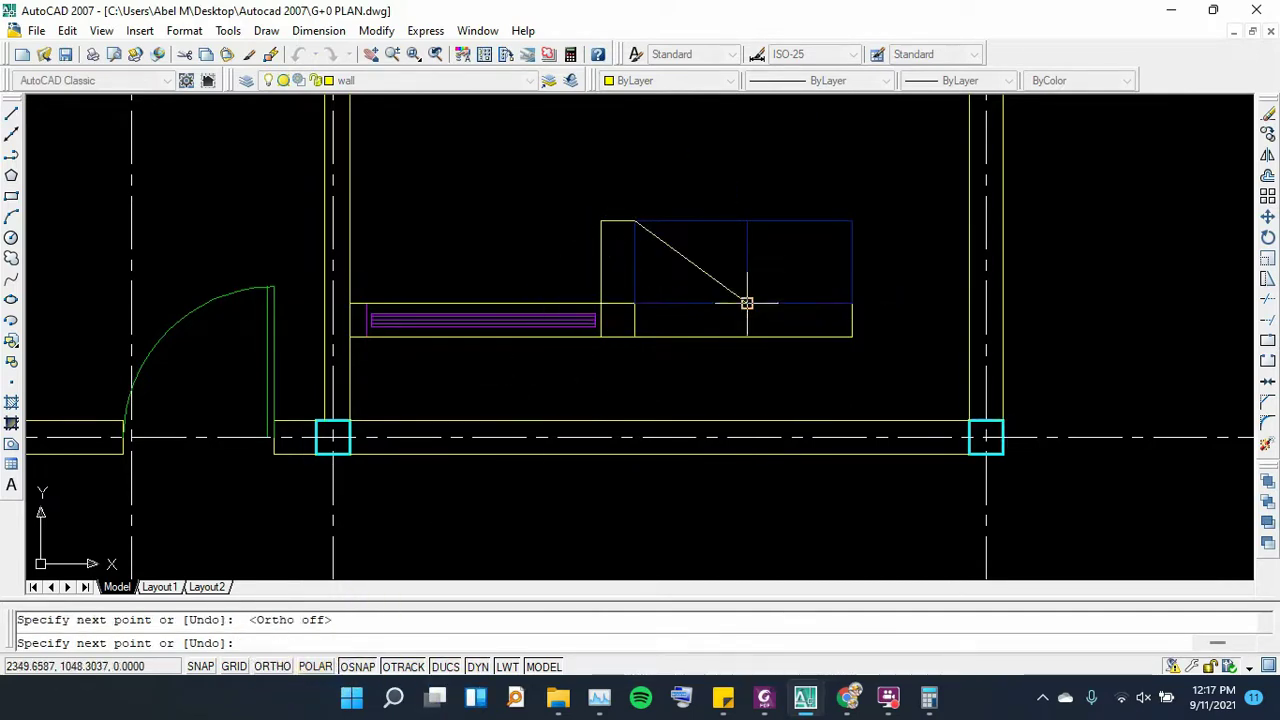
right_click(748, 305)
click(760, 317)
right_click(666, 270)
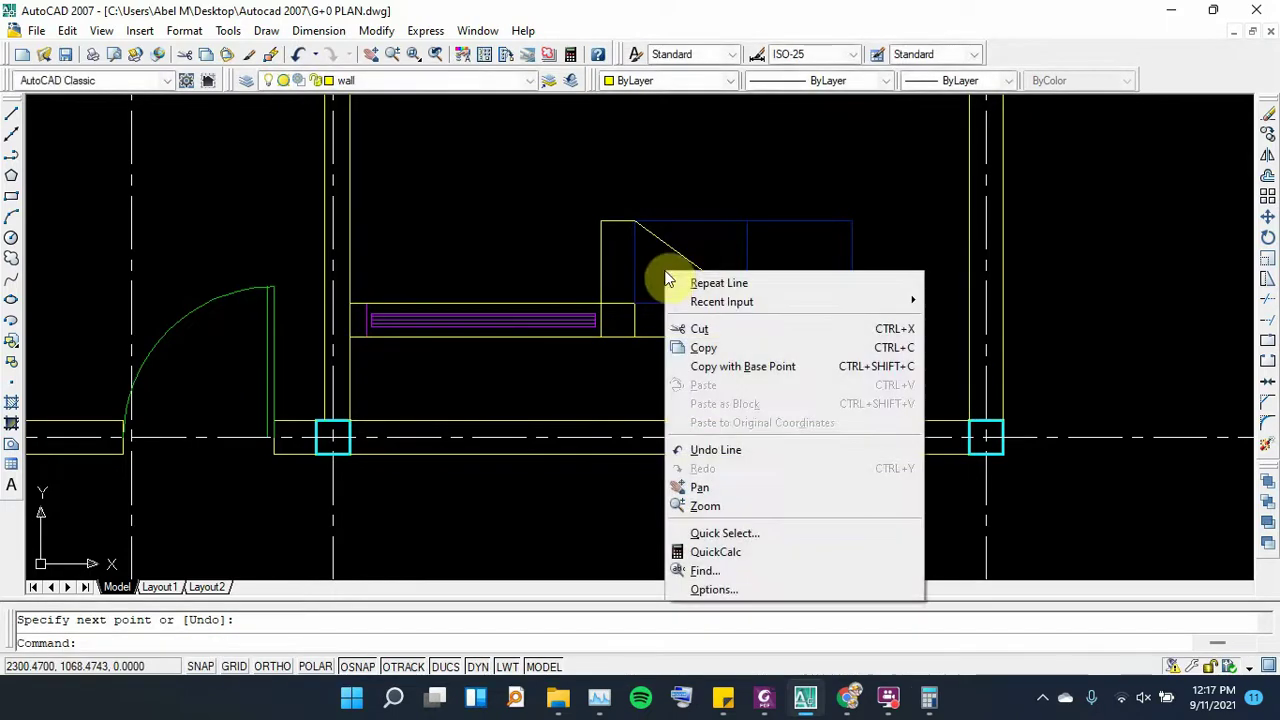
click(684, 287)
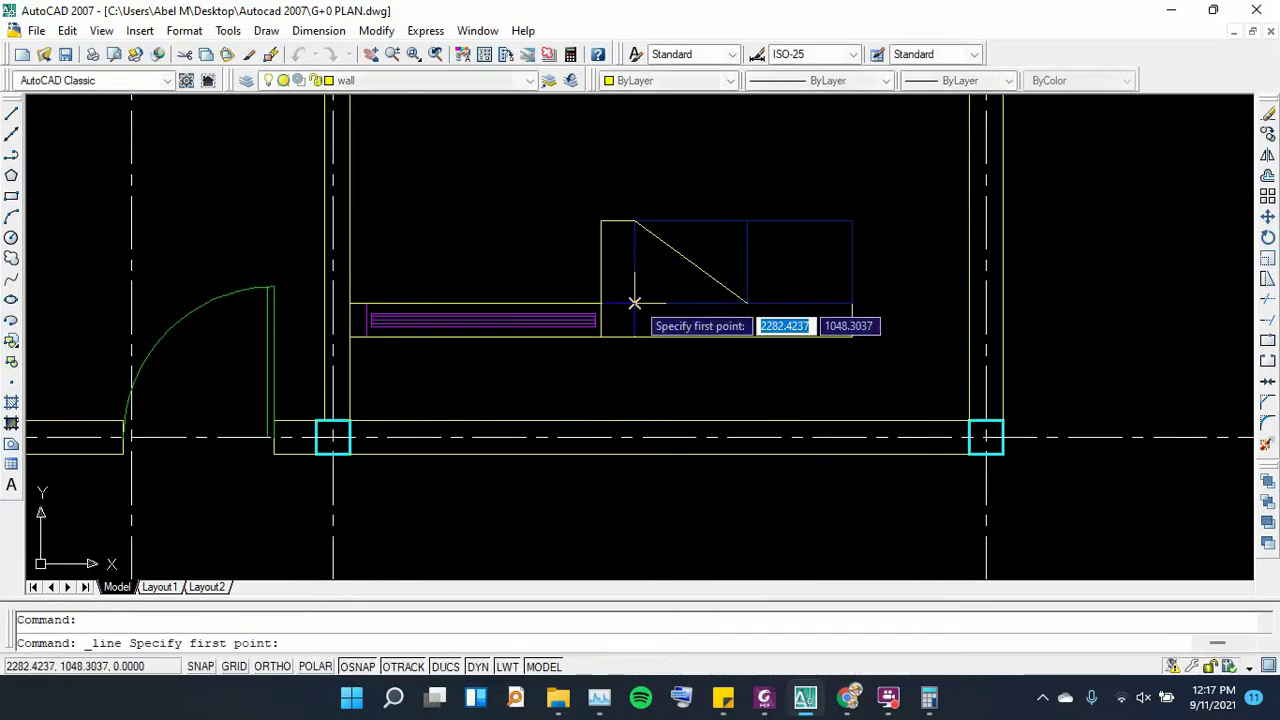
click(635, 302)
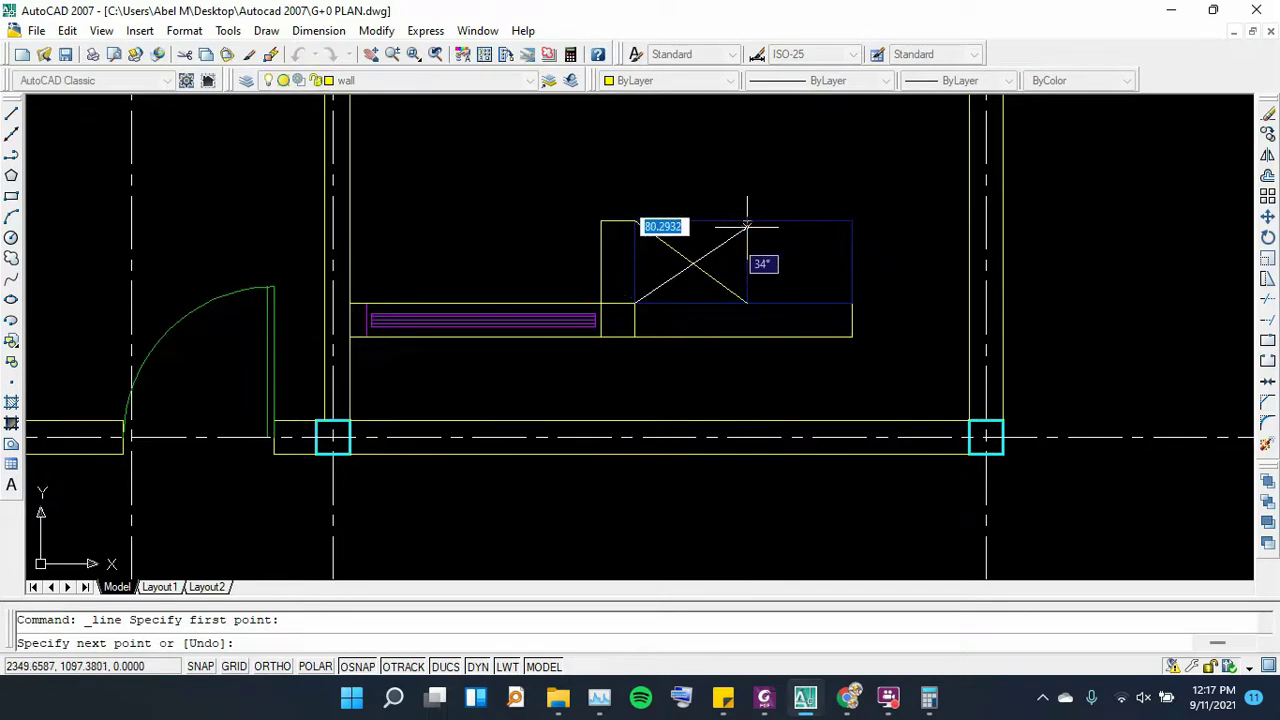
click(747, 220)
right_click(747, 220)
click(775, 237)
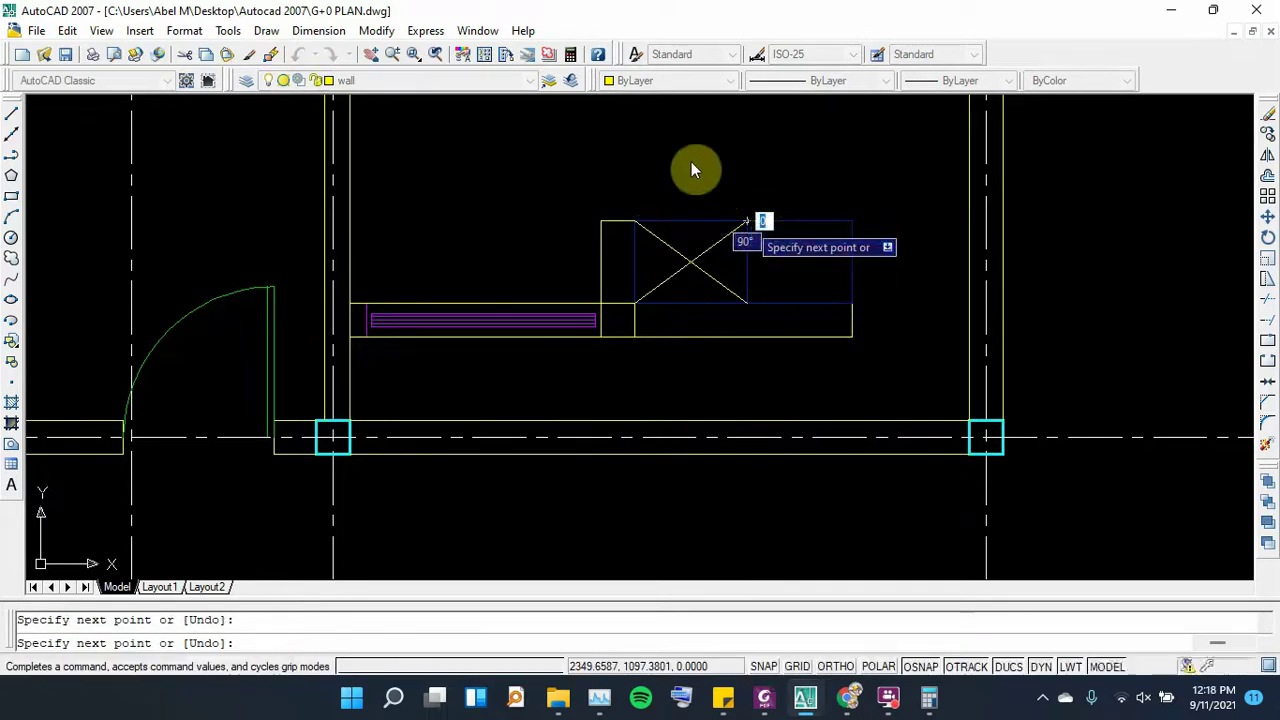
Draw crossing diagonals in the right cell of the fixture rectangle, forming a second X
right_click(693, 157)
click(740, 170)
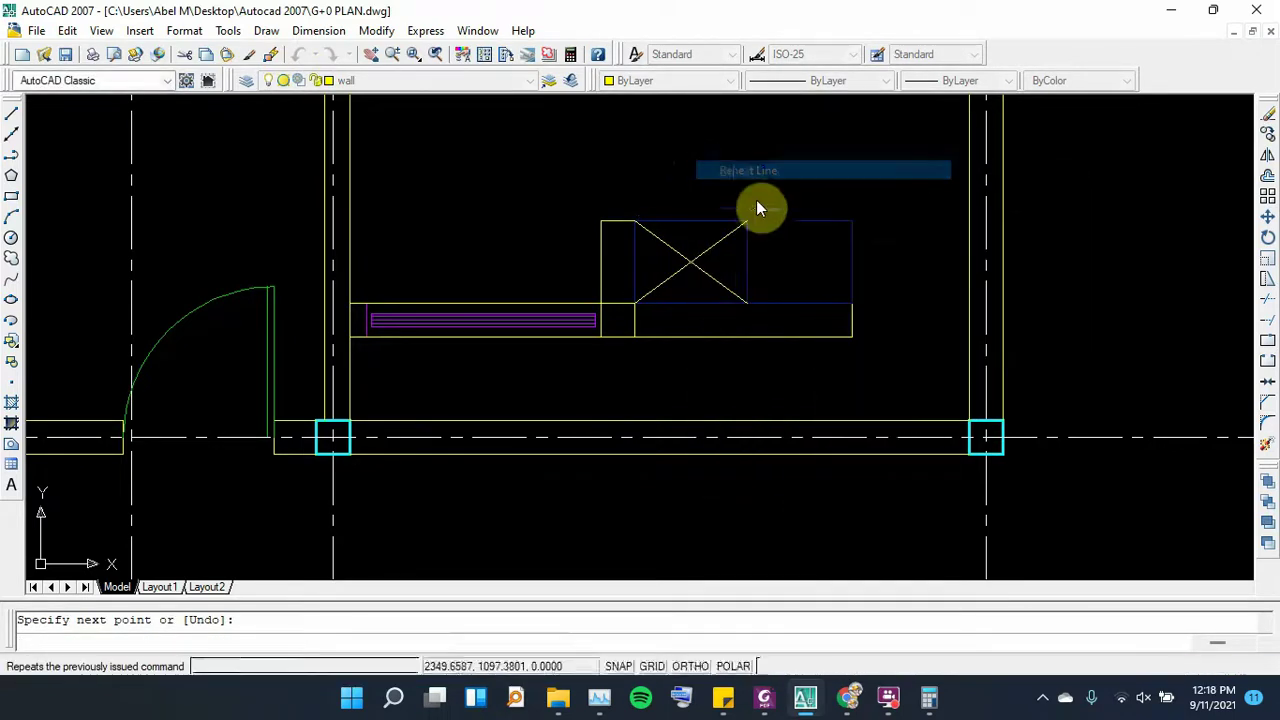
click(747, 220)
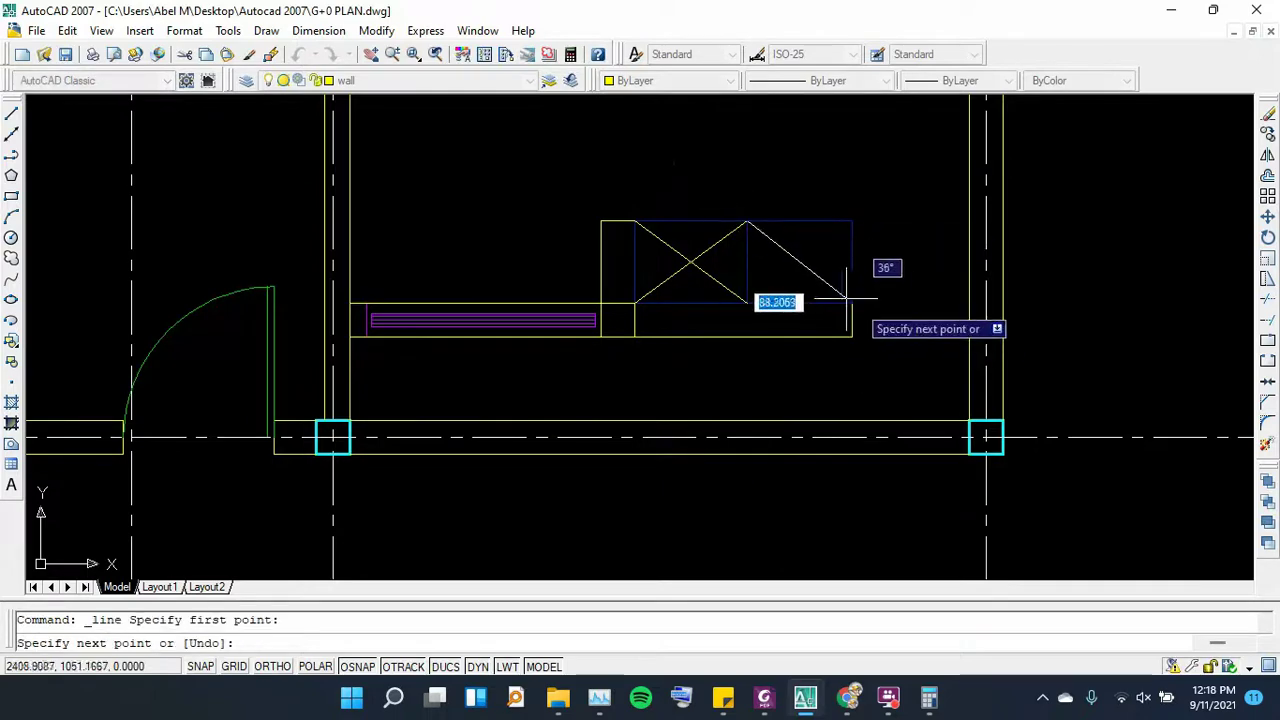
click(851, 302)
right_click(851, 302)
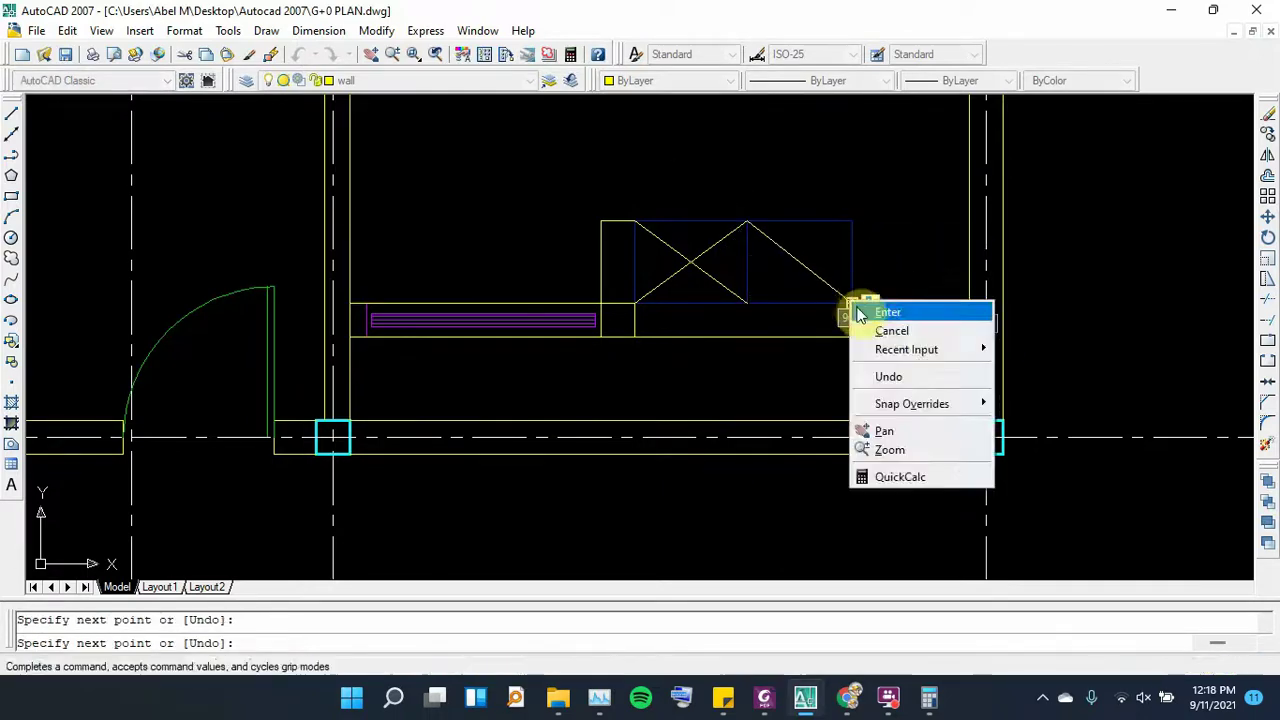
click(798, 272)
right_click(798, 272)
click(790, 283)
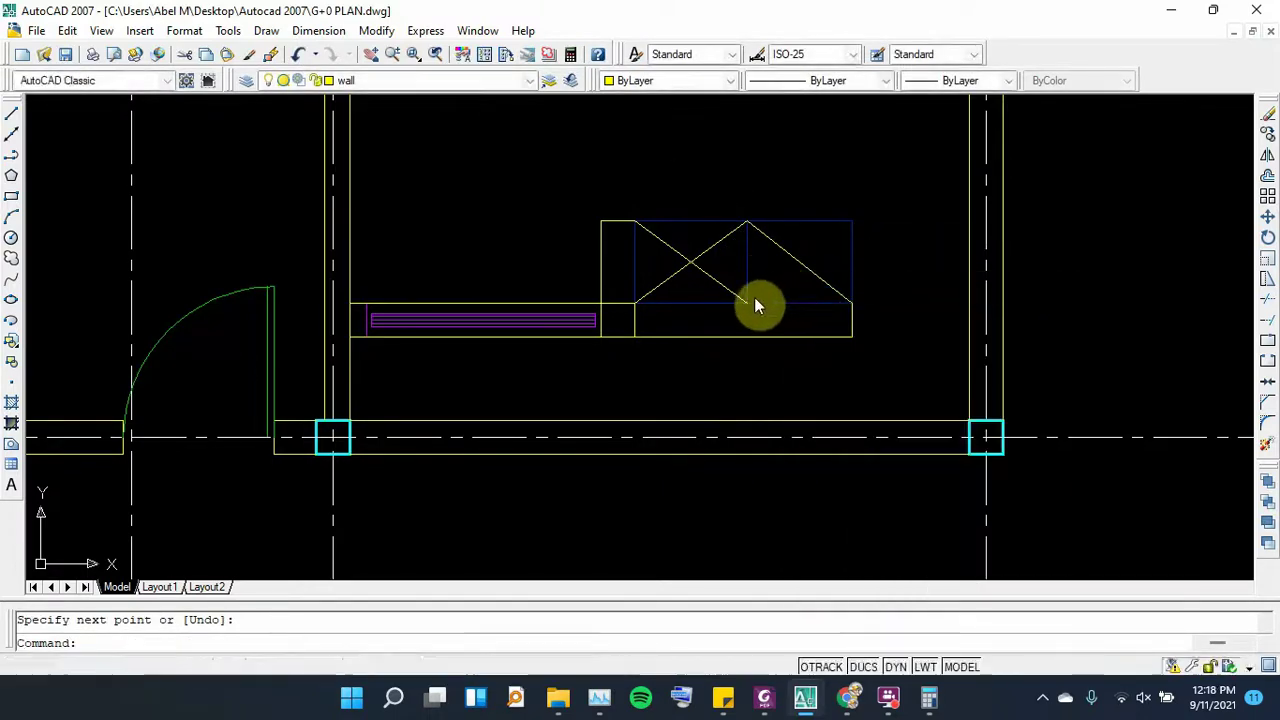
key(Return)
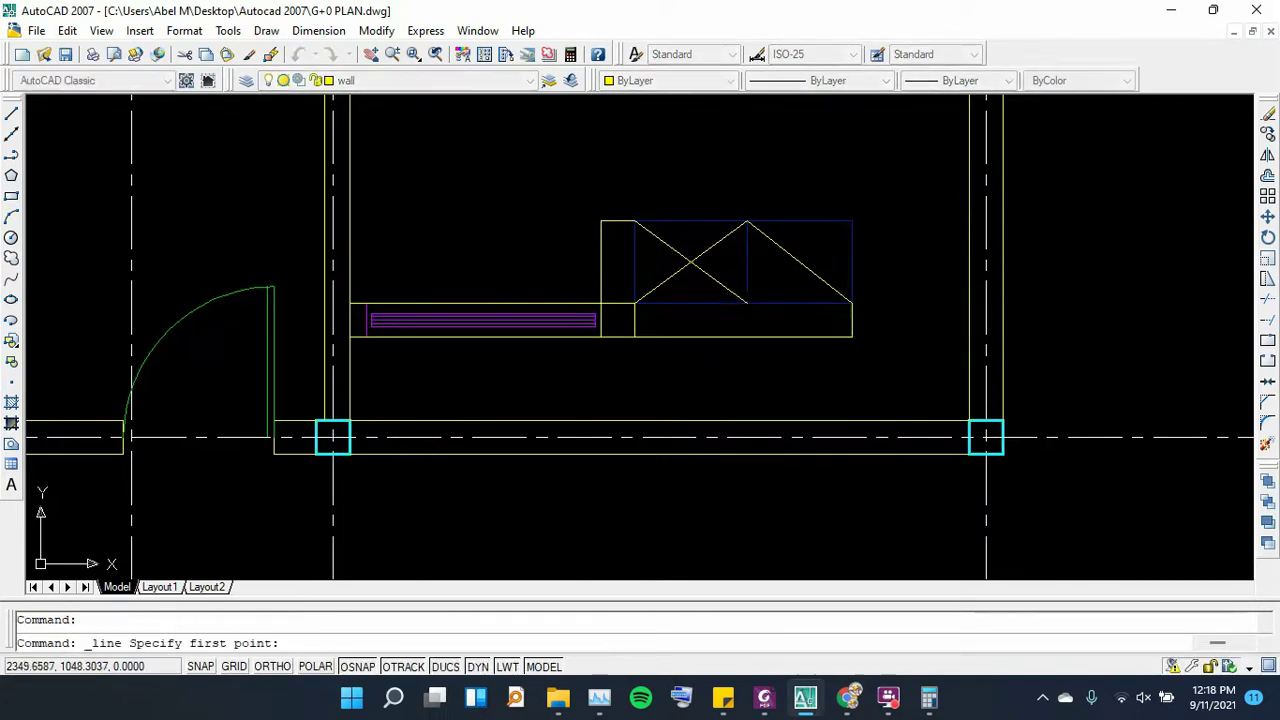
click(749, 300)
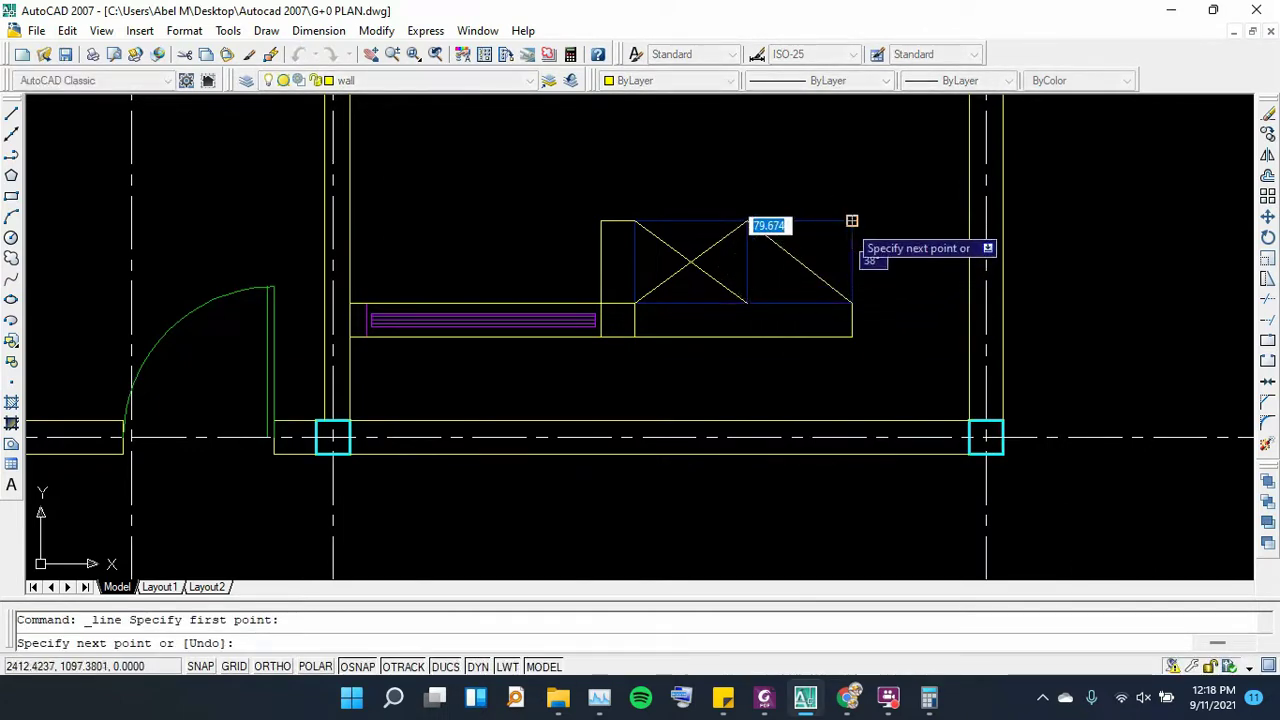
click(851, 221)
right_click(851, 221)
key(Escape)
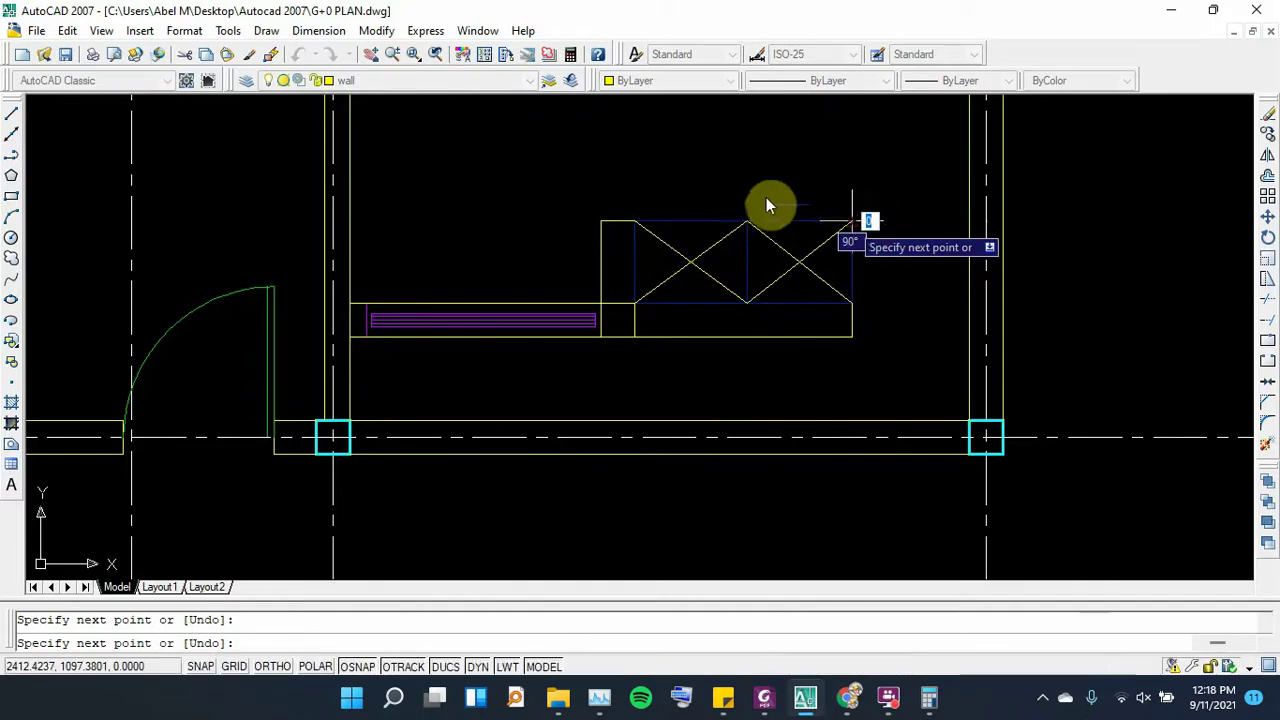
key(Return)
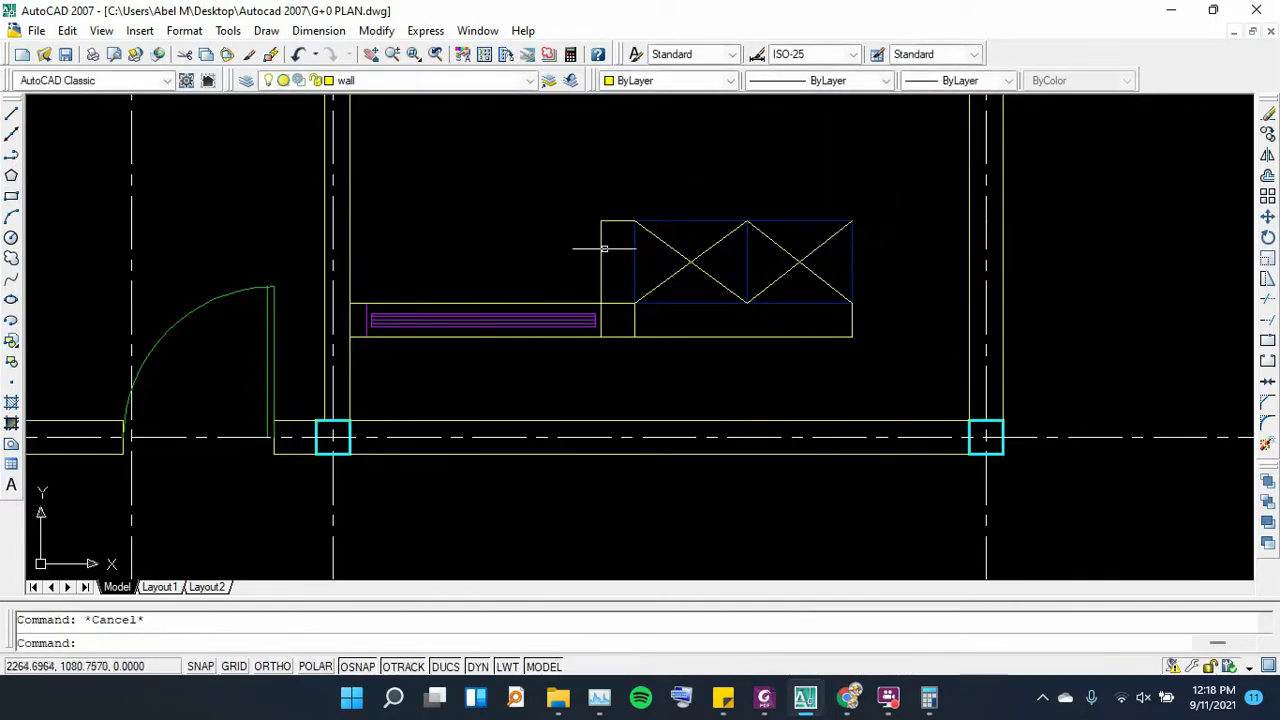
Check the door placement in the reference PDF against the drawing
click(764, 698)
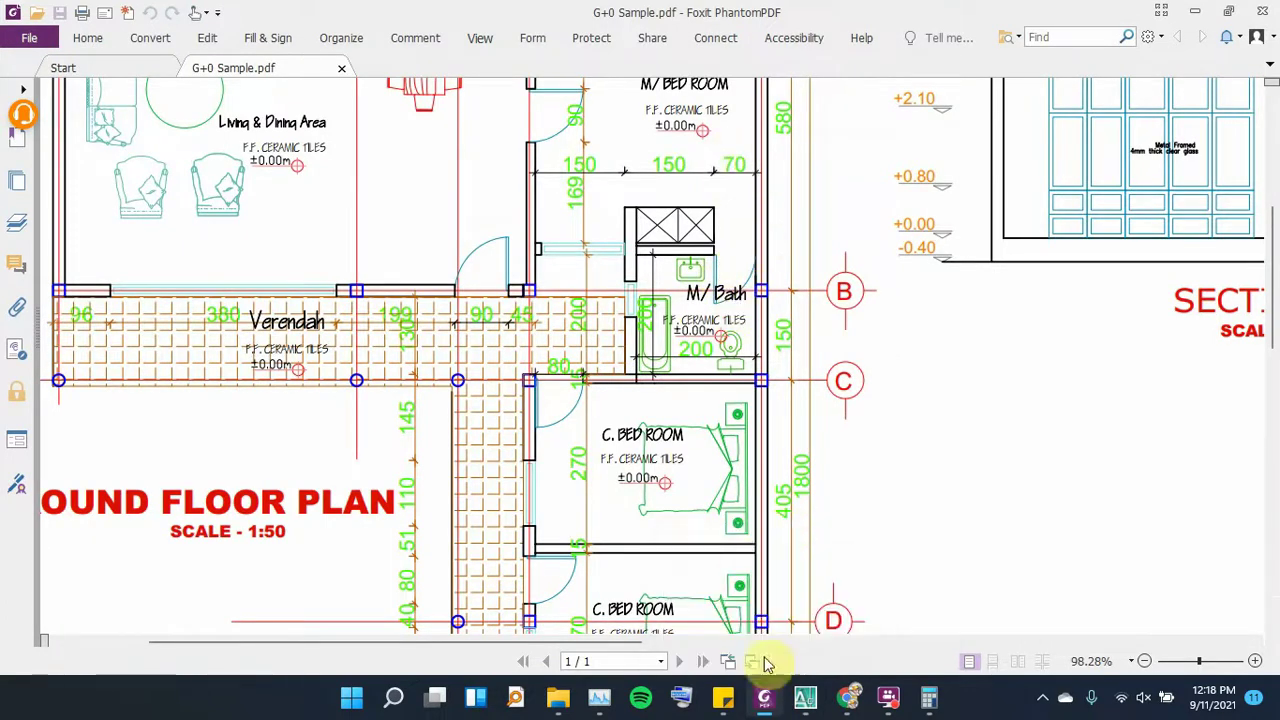
click(762, 700)
scroll(509, 240, down, 2)
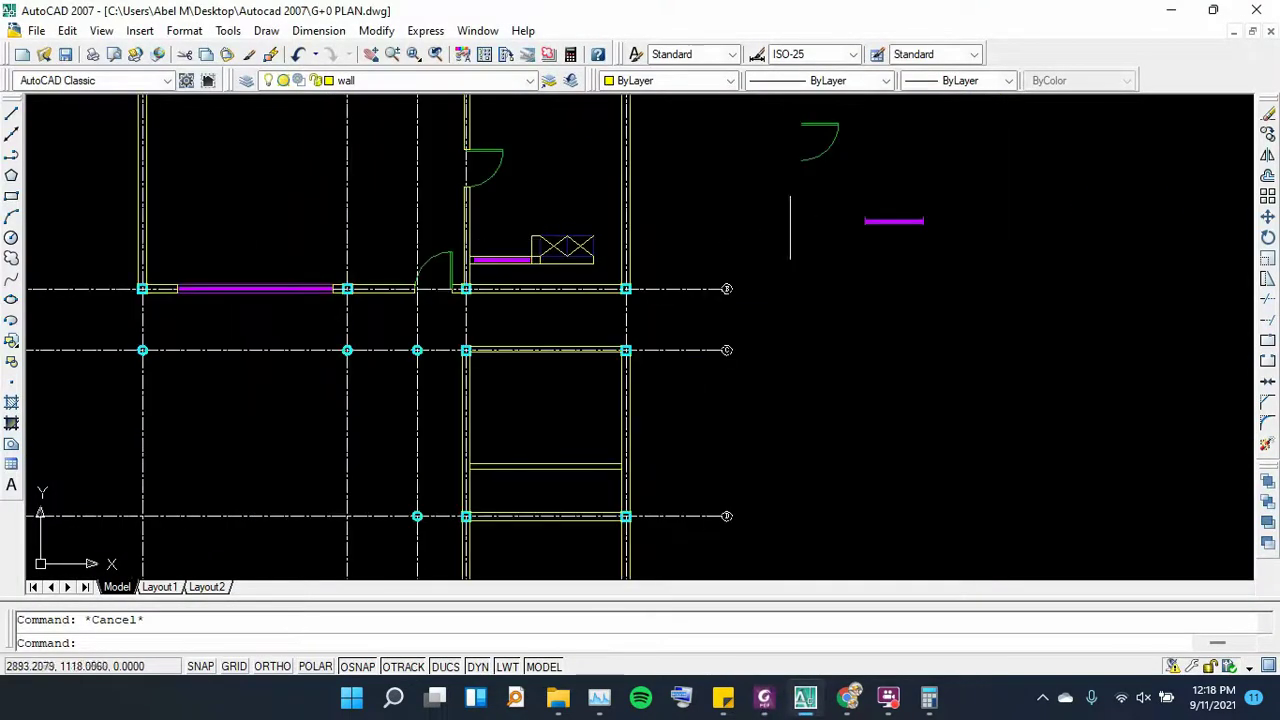
scroll(795, 228, up, 1)
scroll(810, 240, up, 2)
scroll(826, 257, up, 2)
scroll(830, 300, down, 2)
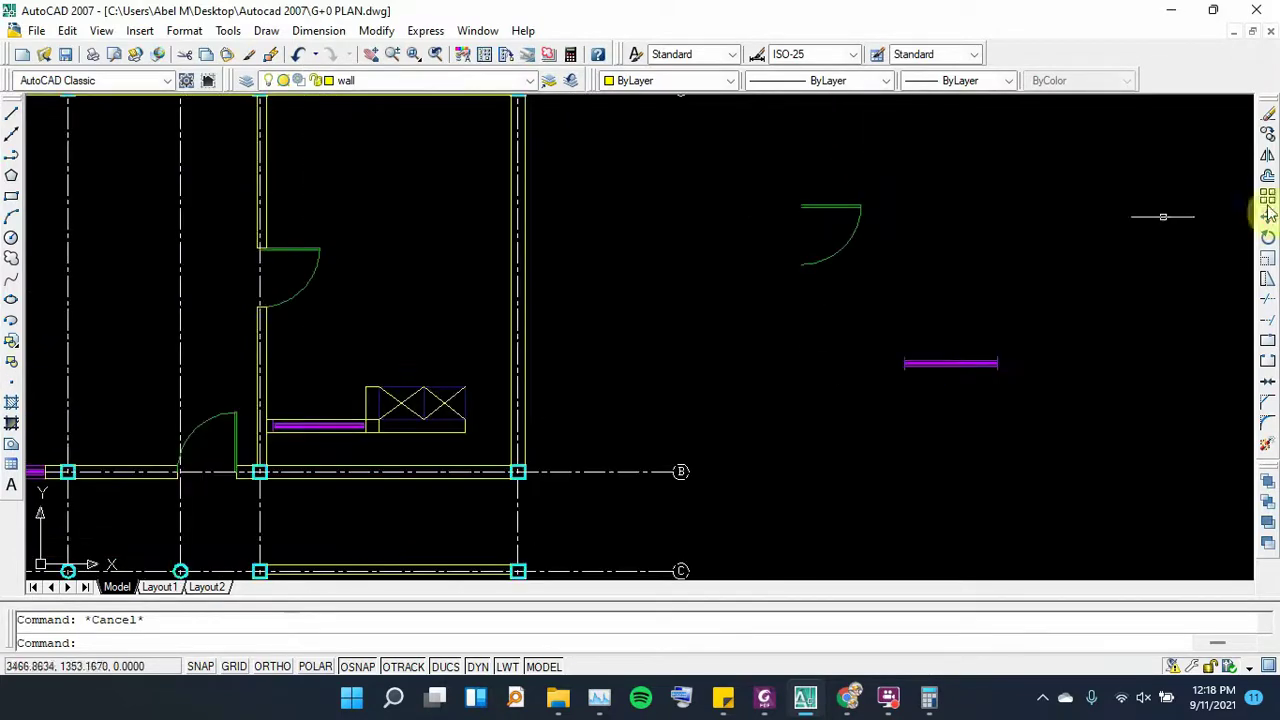
Rotate the loose door symbol 270° about its top-left corner with ORTHO on
click(1267, 237)
click(894, 186)
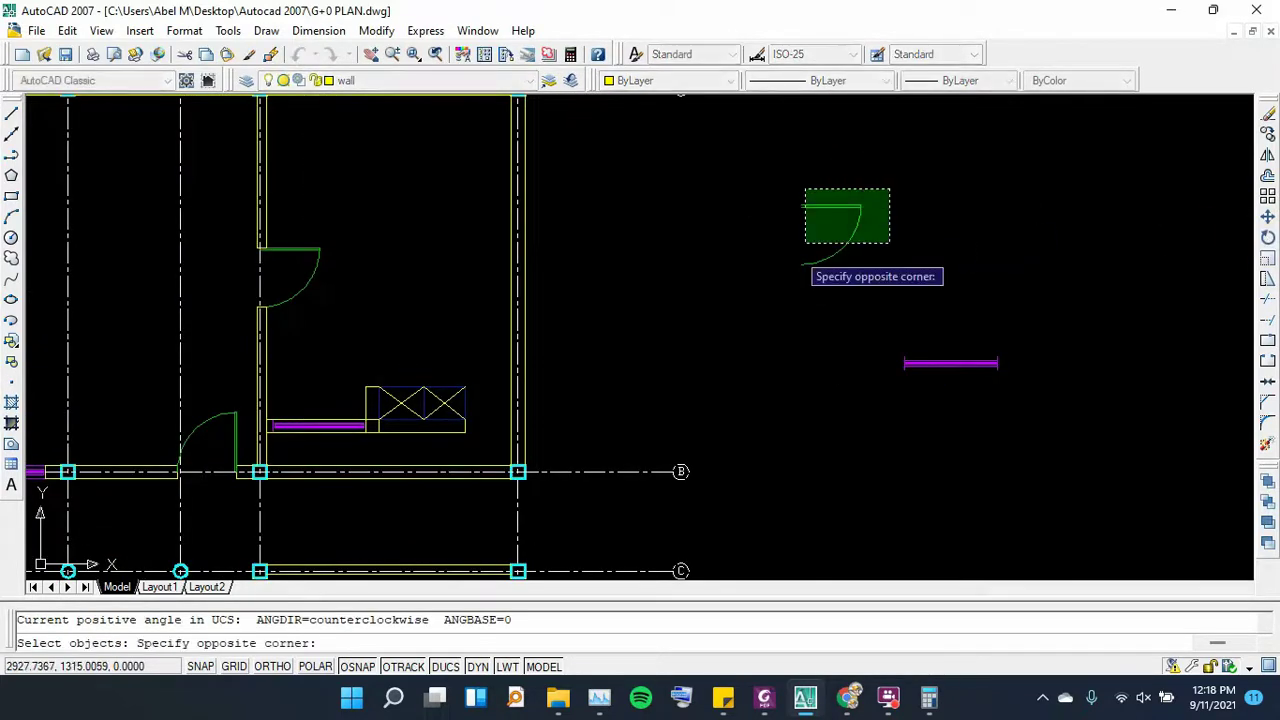
click(806, 245)
key(Return)
click(802, 207)
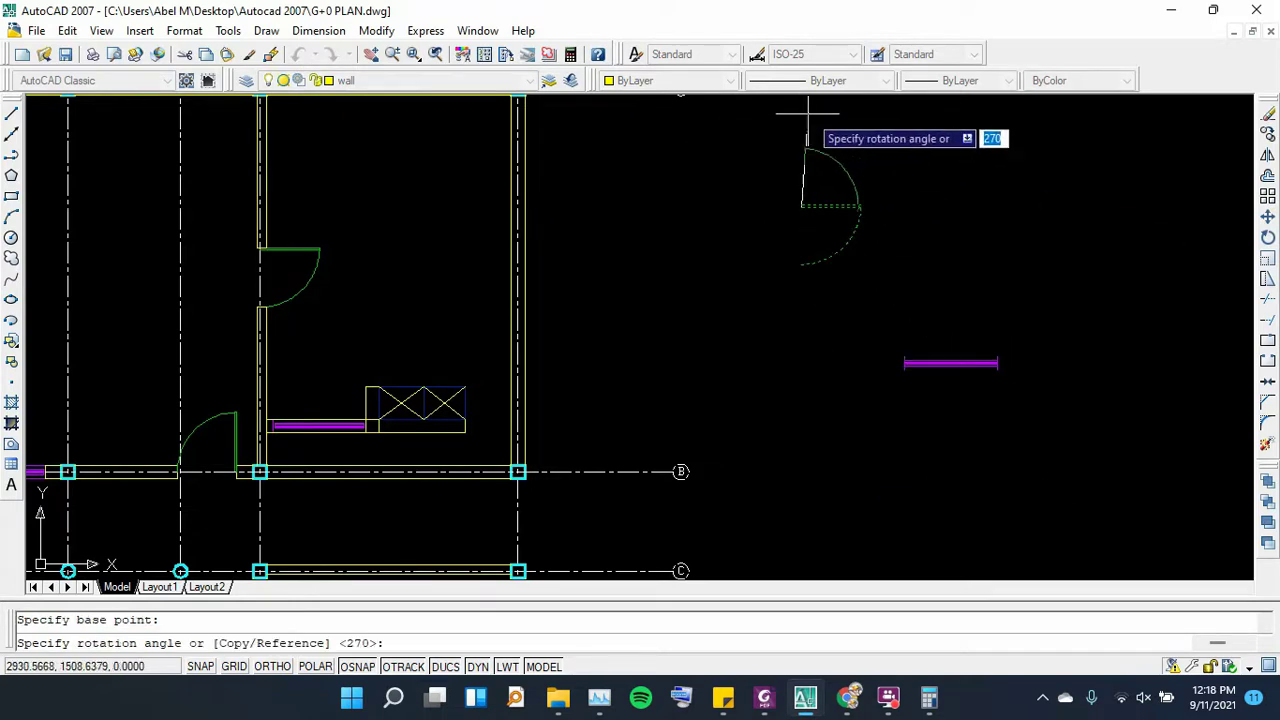
click(272, 667)
click(272, 667)
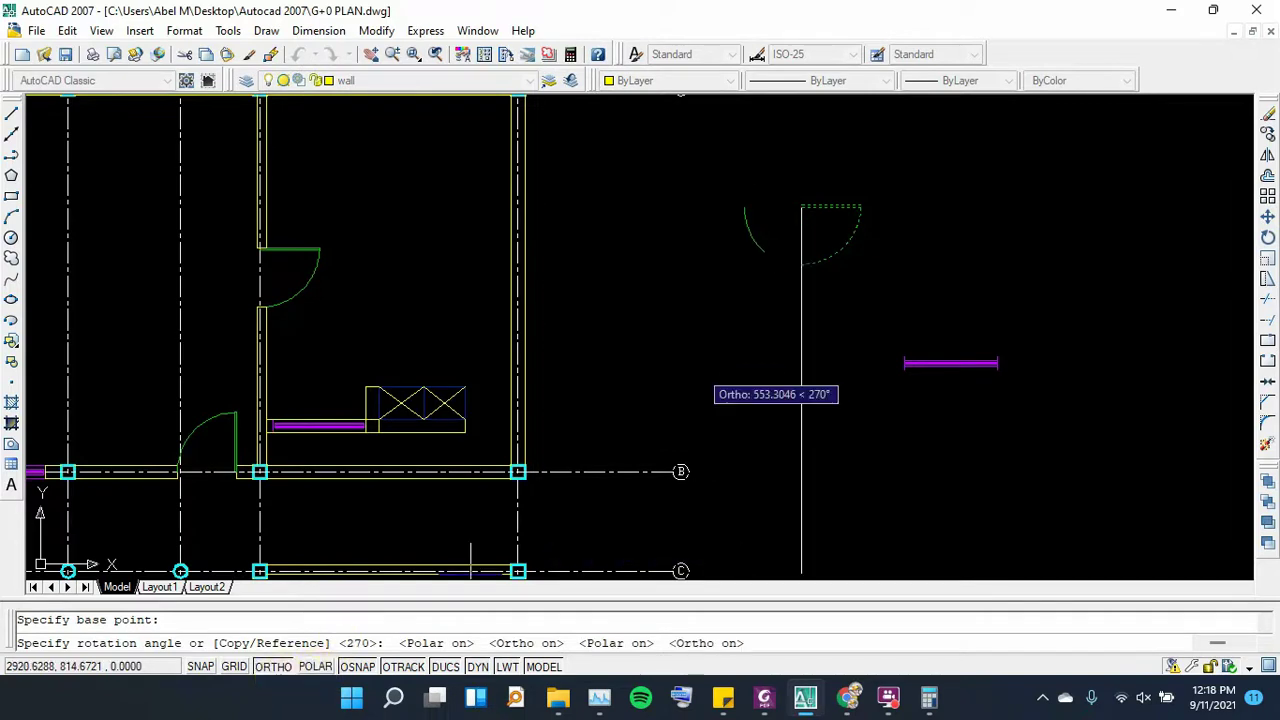
click(764, 122)
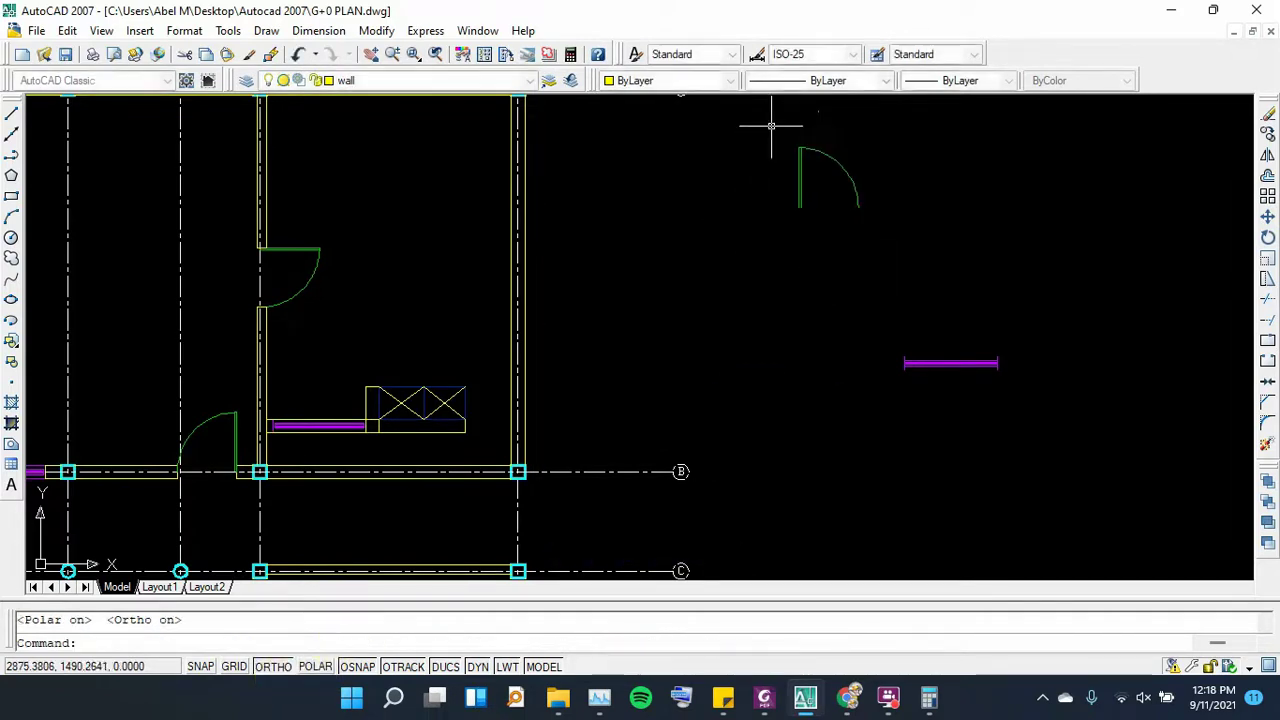
scroll(818, 142, up, 3)
click(318, 30)
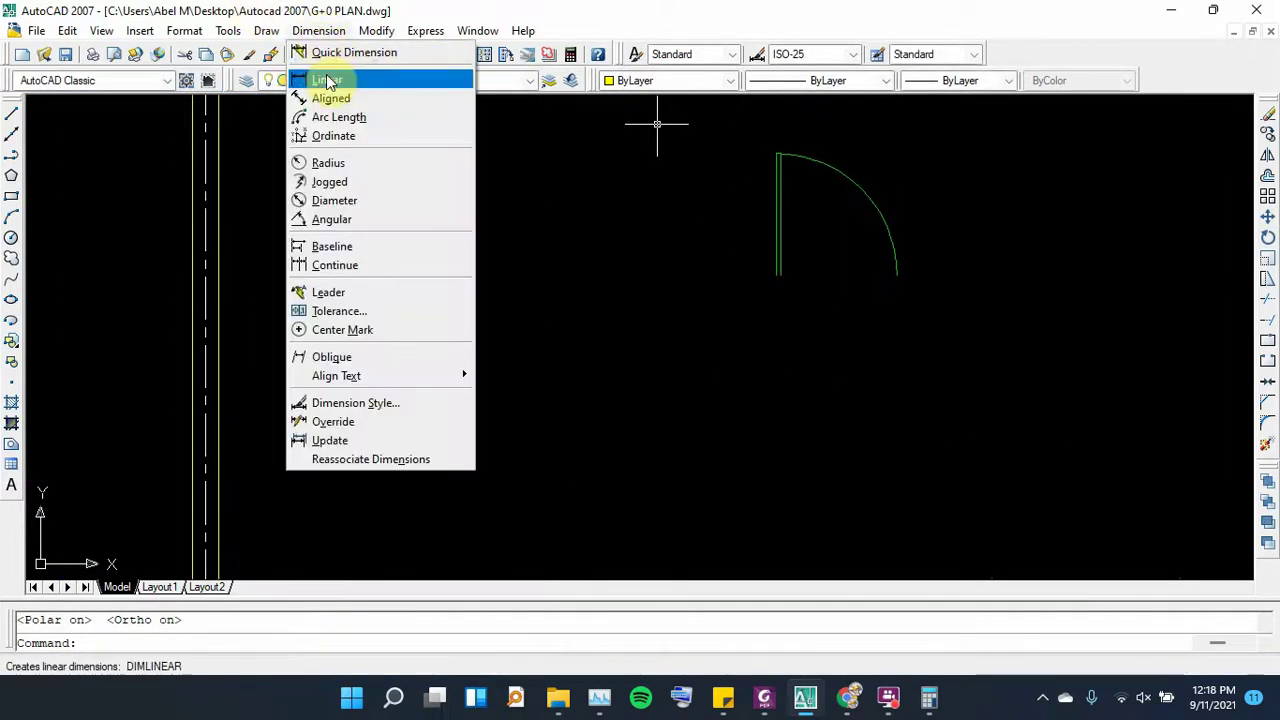
click(330, 76)
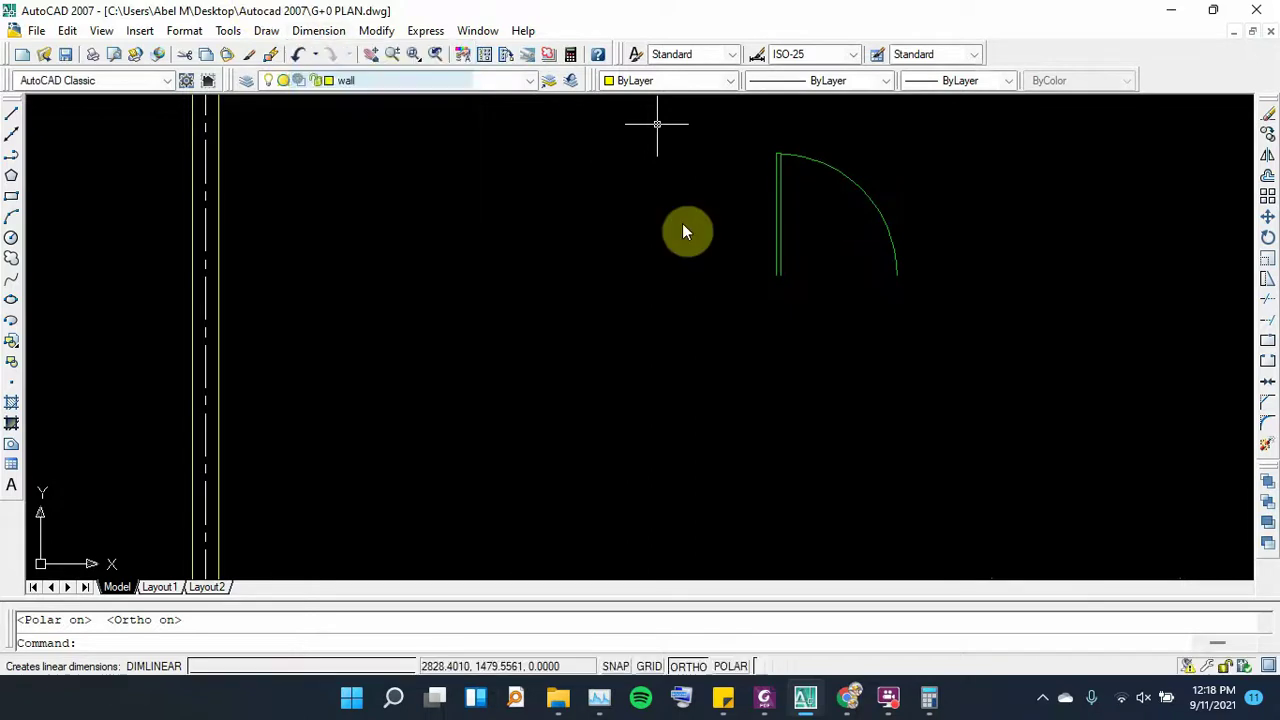
click(776, 276)
key(Escape)
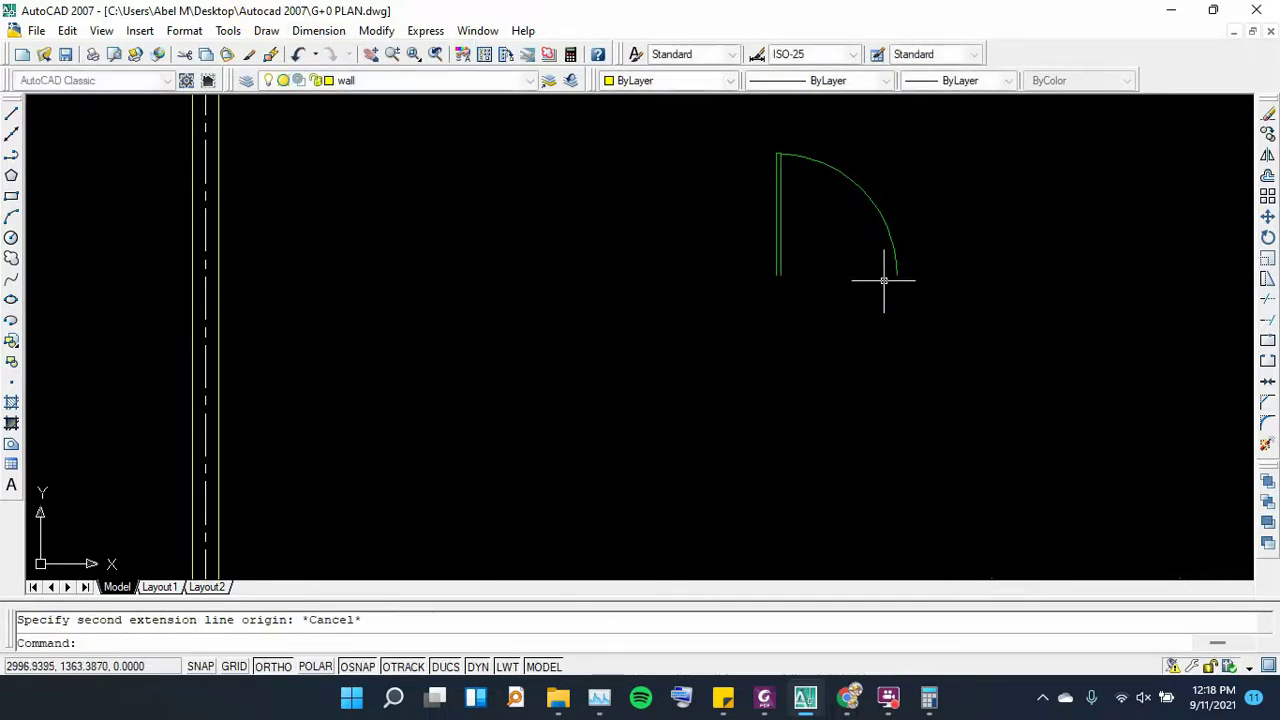
right_click(783, 286)
click(815, 298)
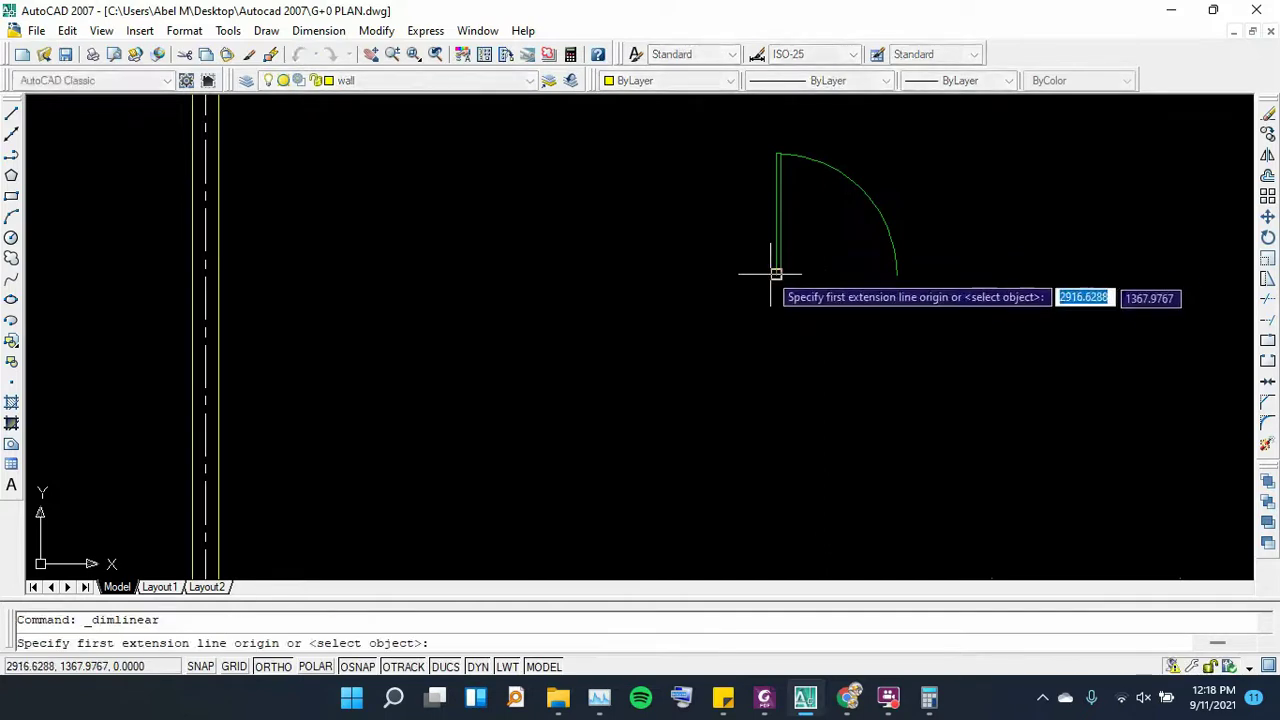
click(776, 274)
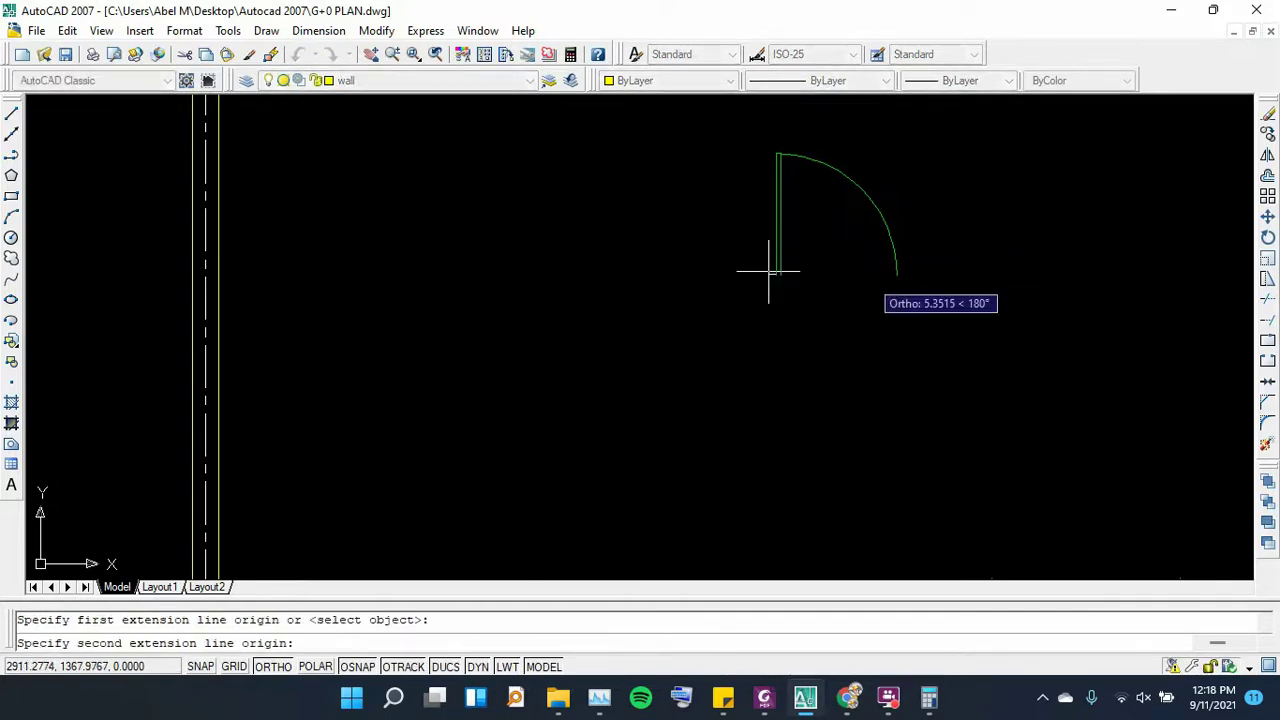
click(895, 274)
click(888, 297)
scroll(860, 292, up, 3)
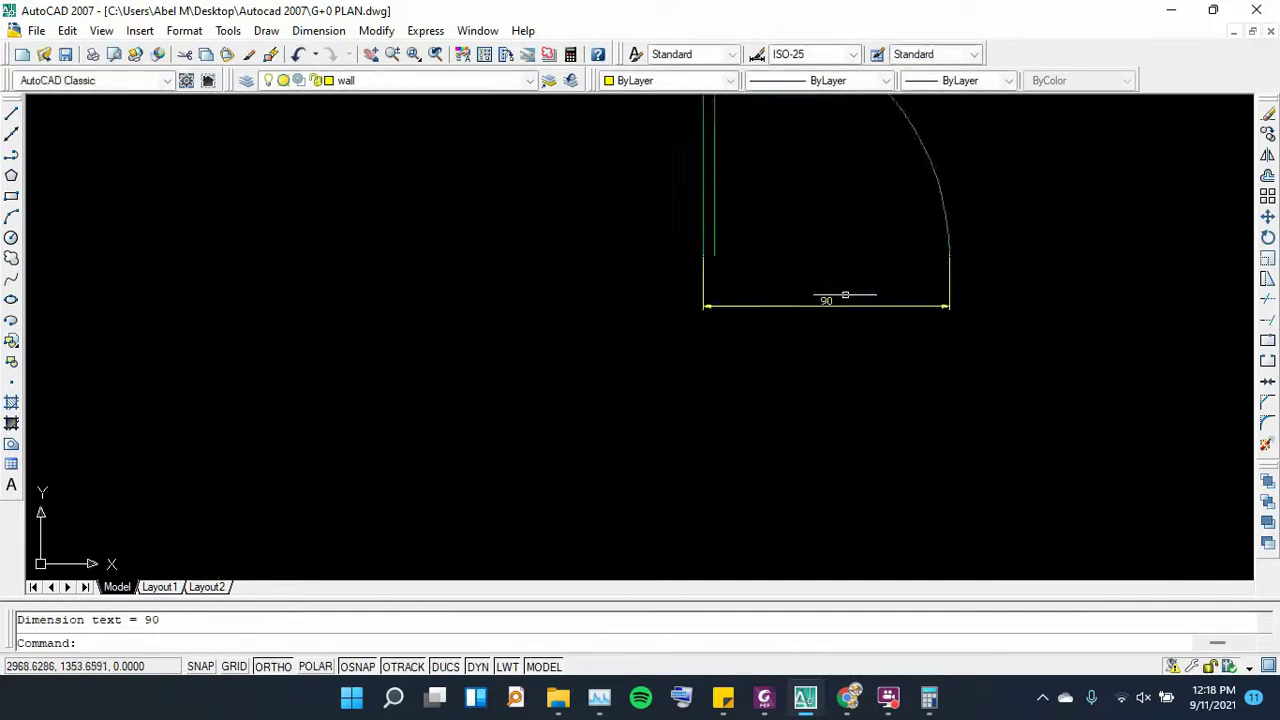
scroll(845, 285, up, 2)
key(Escape)
drag(828, 274, 734, 360)
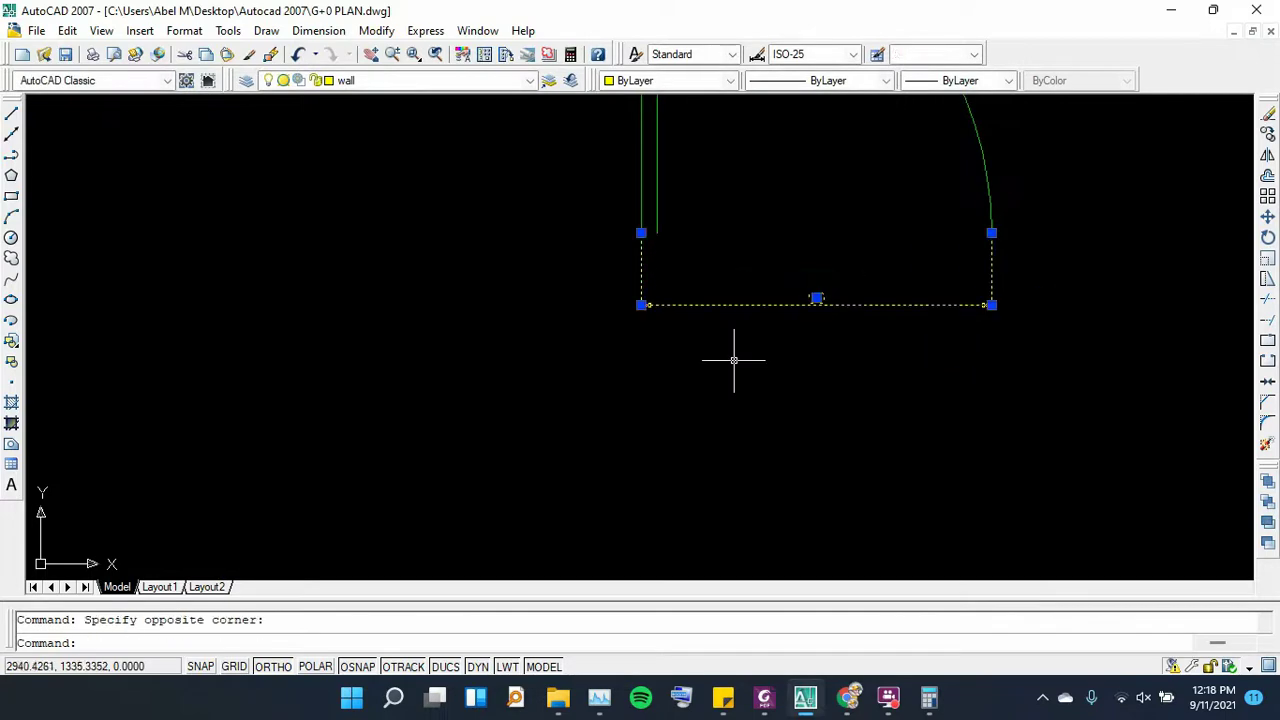
key(Delete)
scroll(730, 385, down, 3)
click(764, 696)
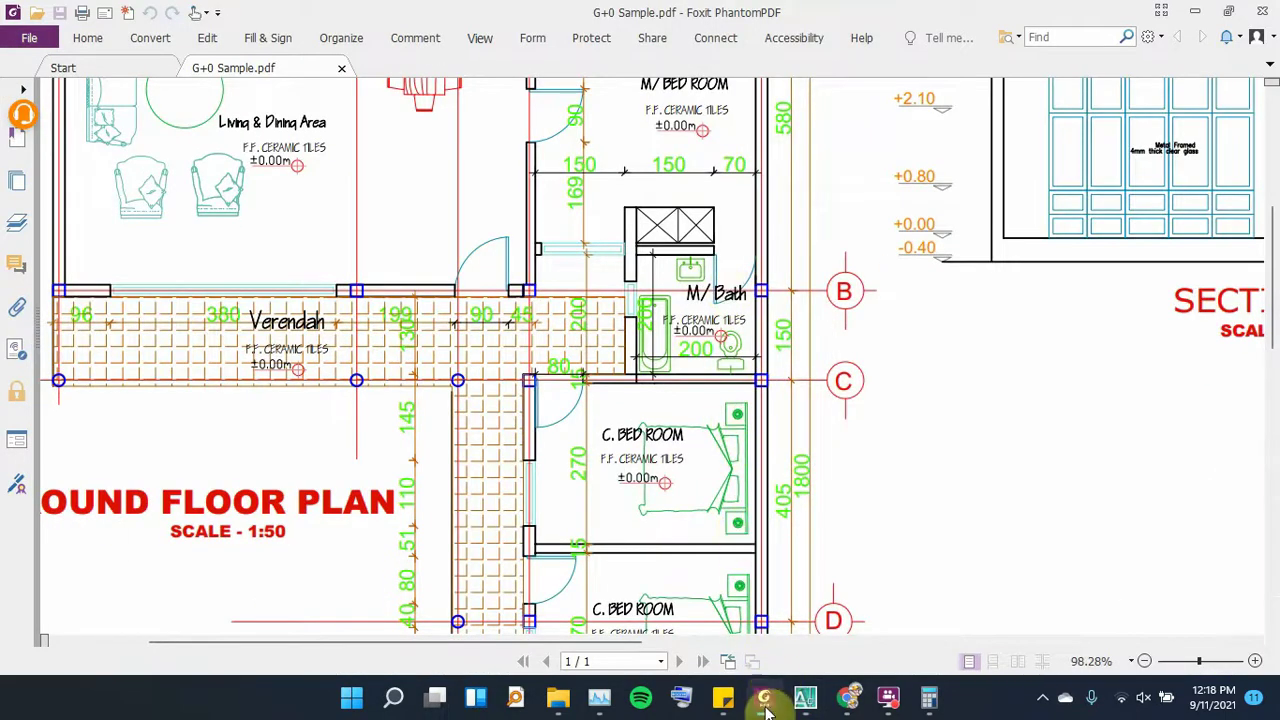
click(766, 700)
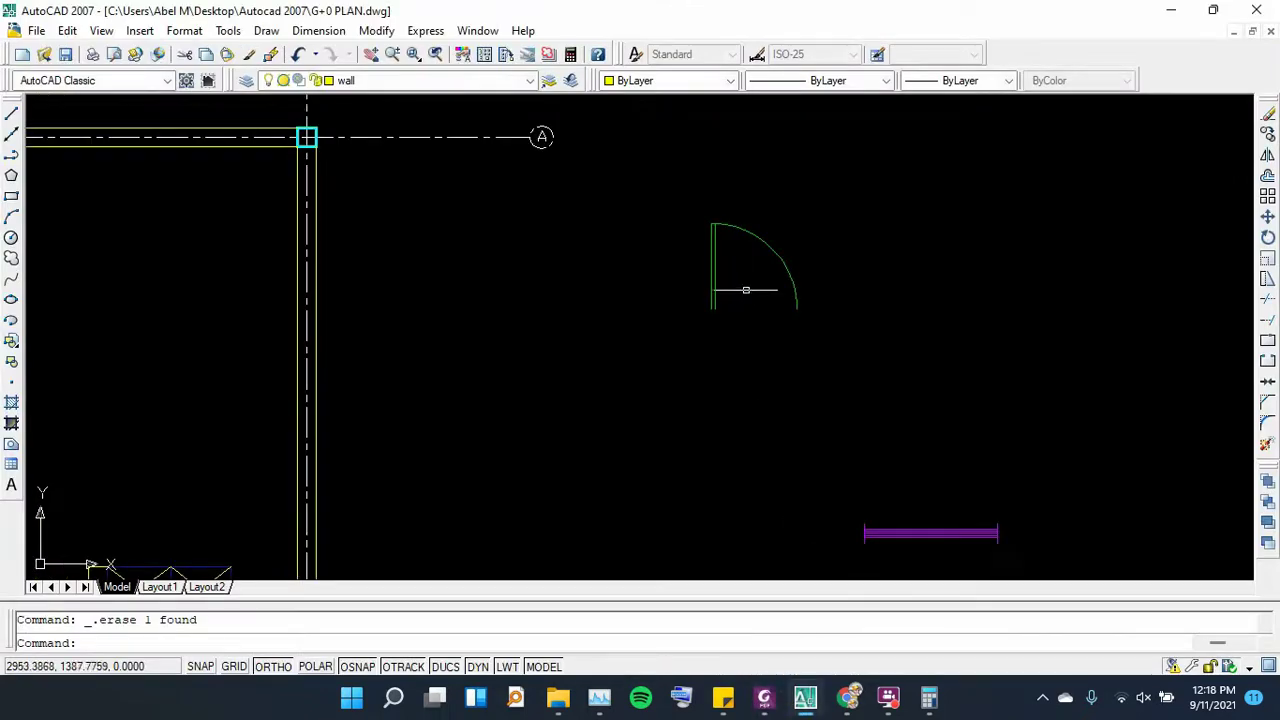
click(833, 186)
Start Scale and crossing-select the spare door symbol
click(651, 336)
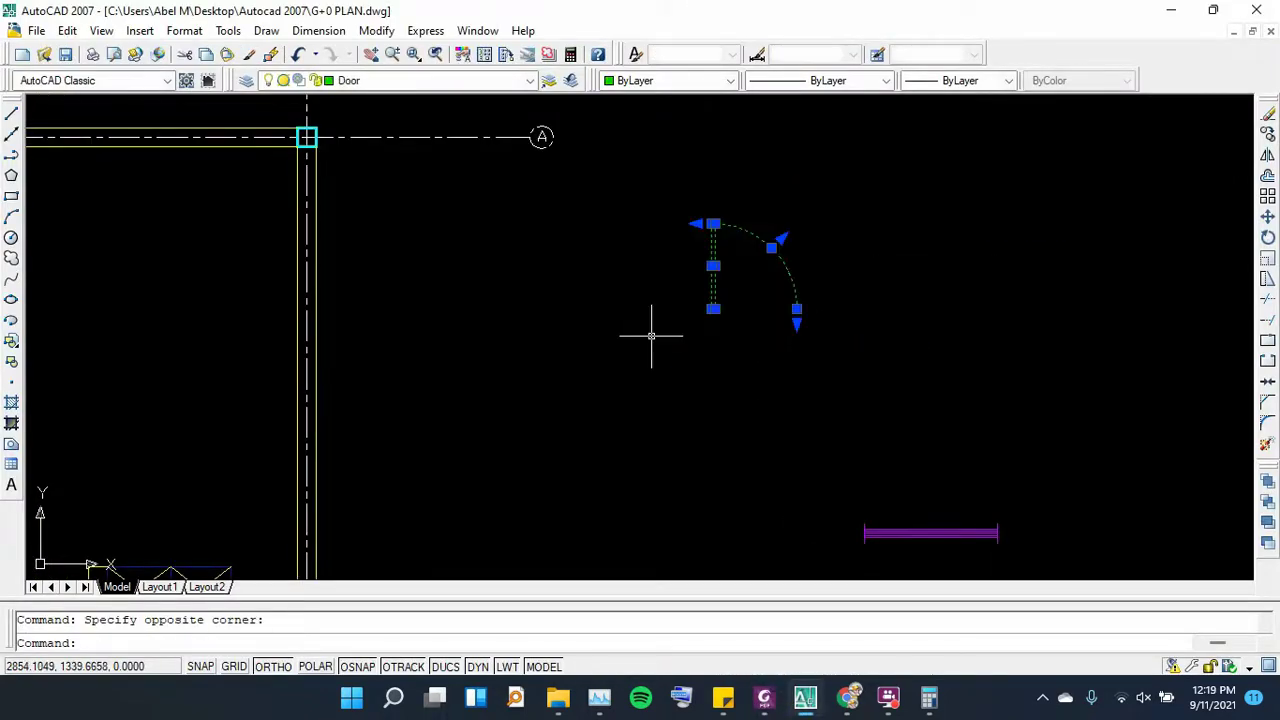
key(Escape)
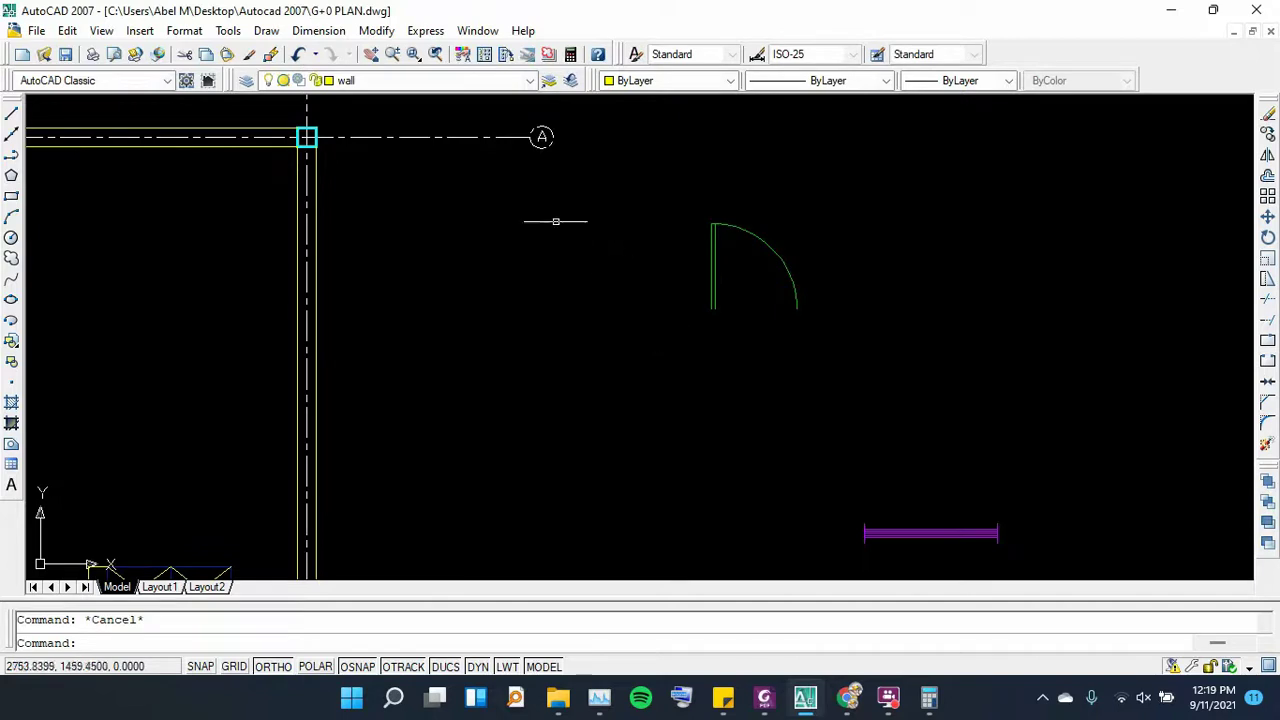
click(377, 30)
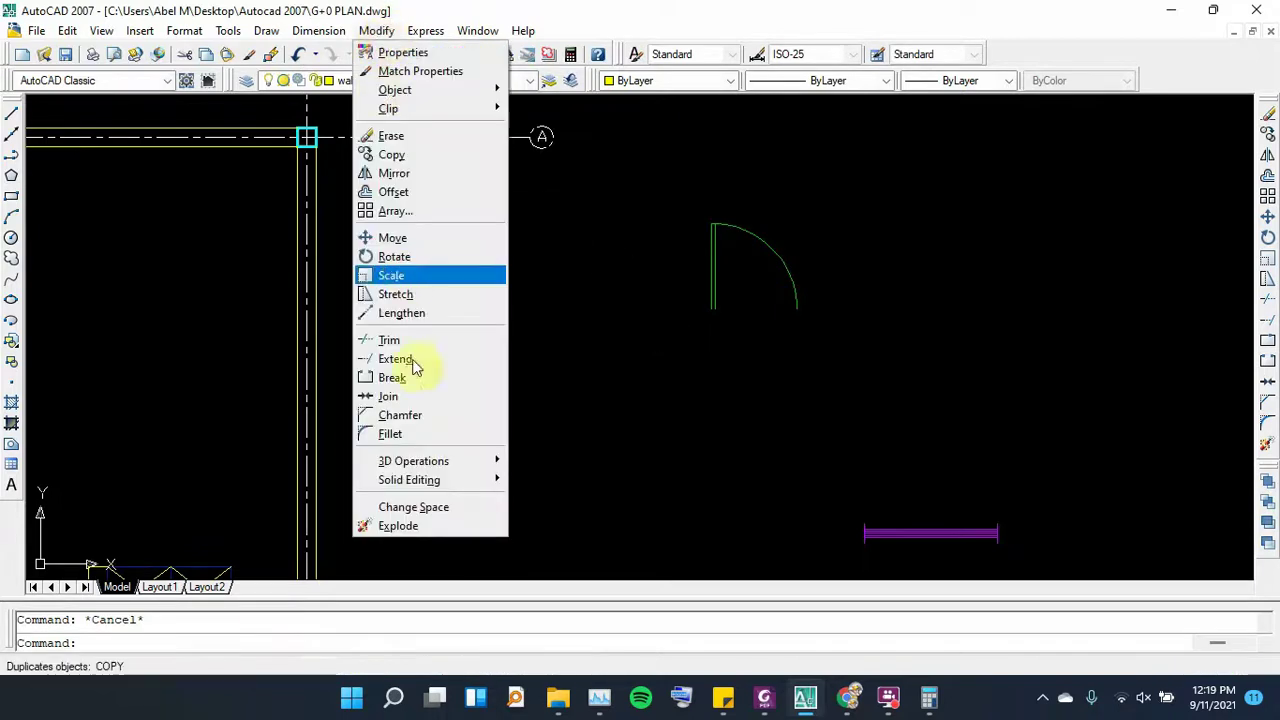
click(405, 276)
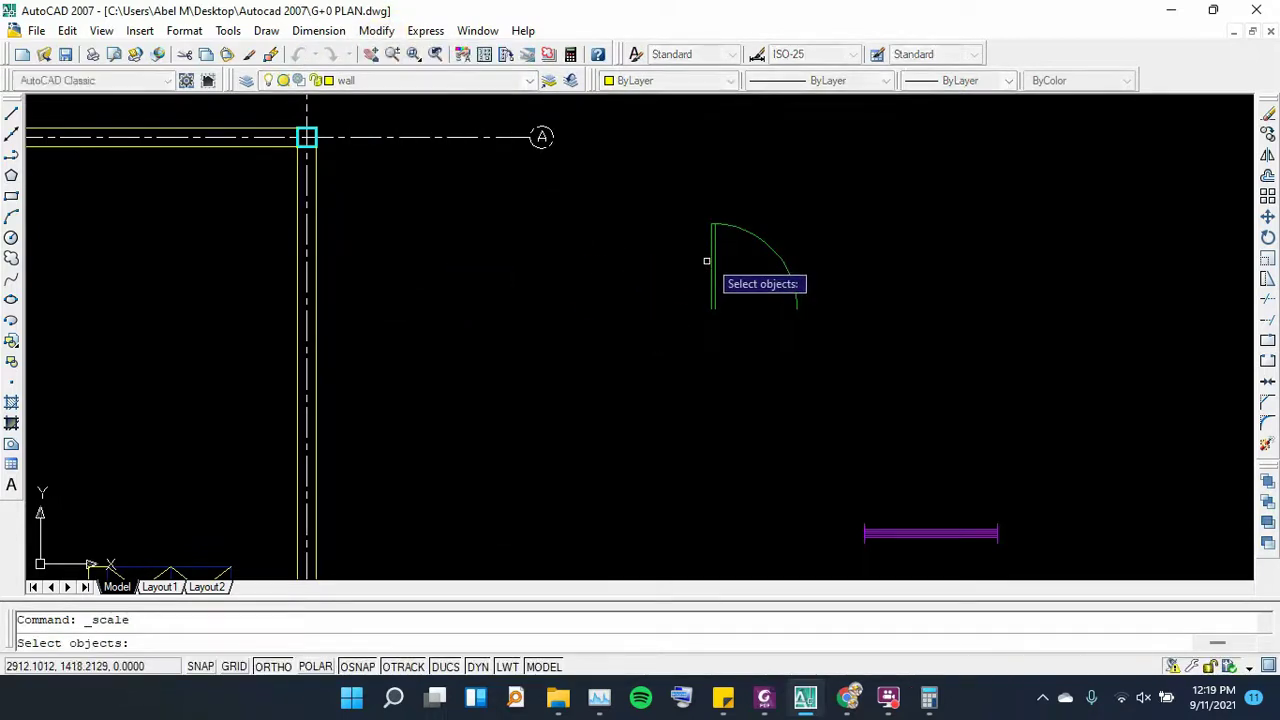
click(846, 190)
click(634, 346)
key(Return)
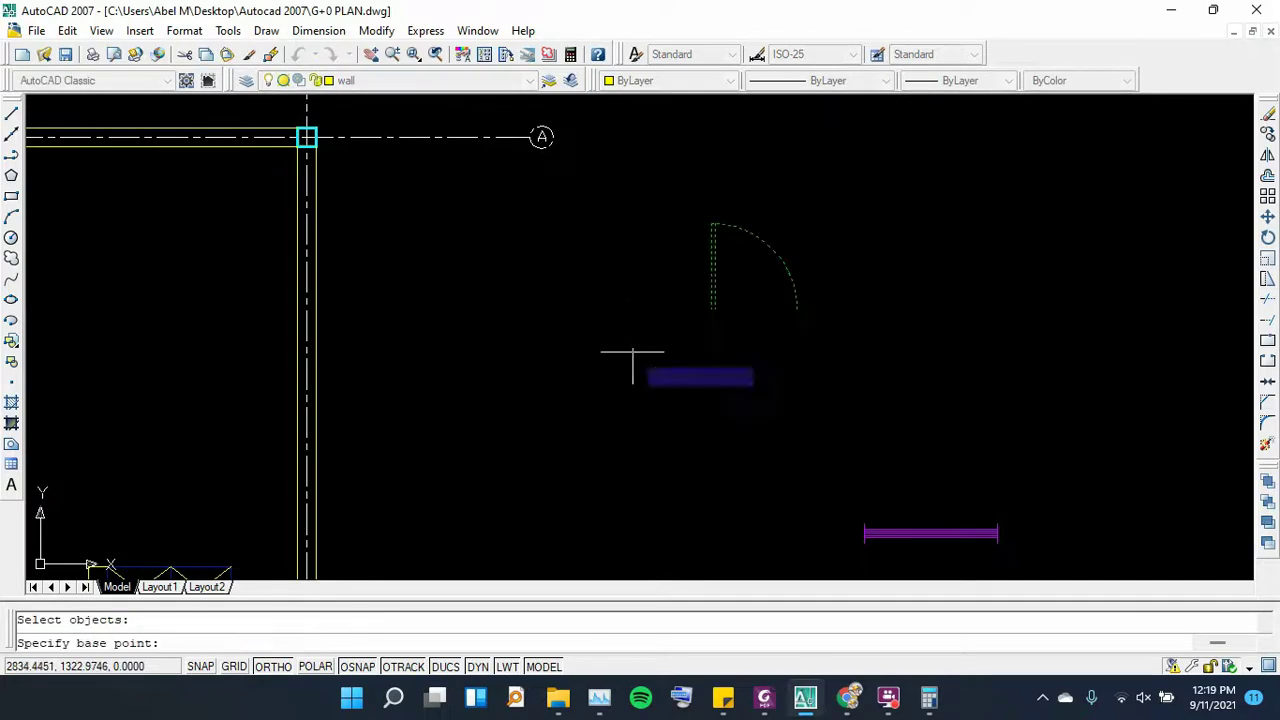
Scale the door from its corner by reference so its 90 opening becomes 70
scroll(757, 300, up, 2)
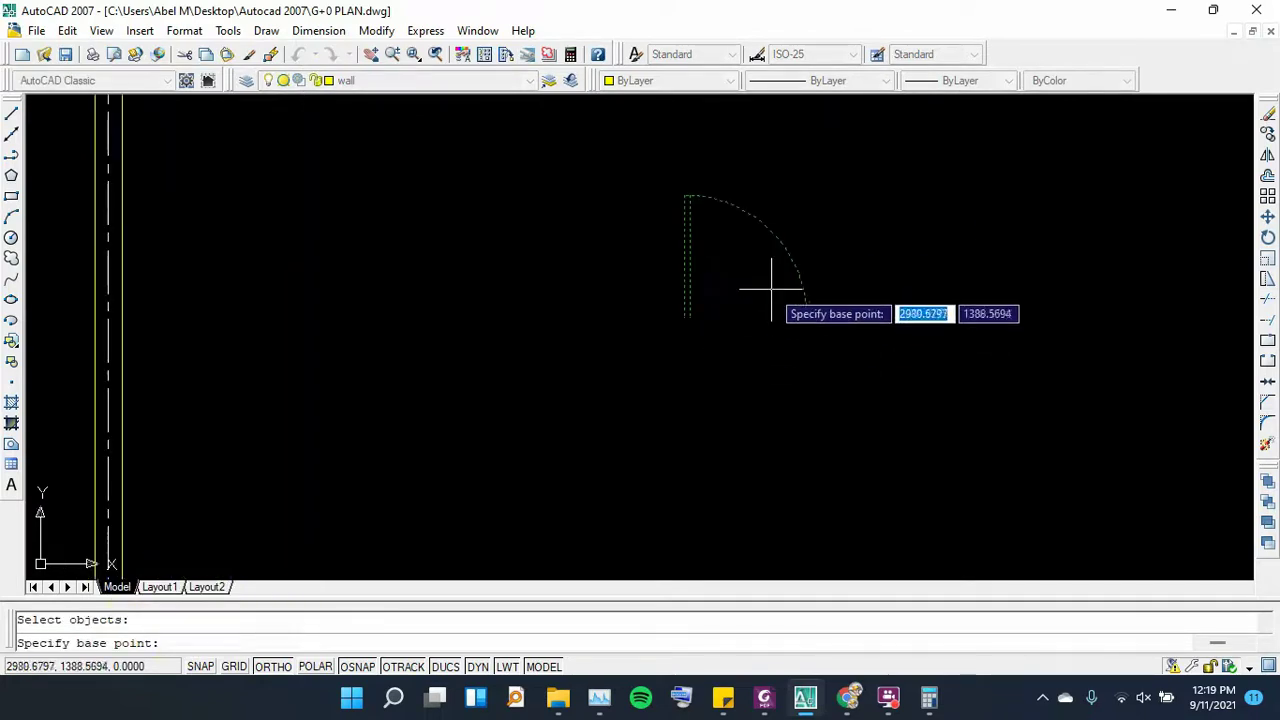
scroll(762, 290, up, 2)
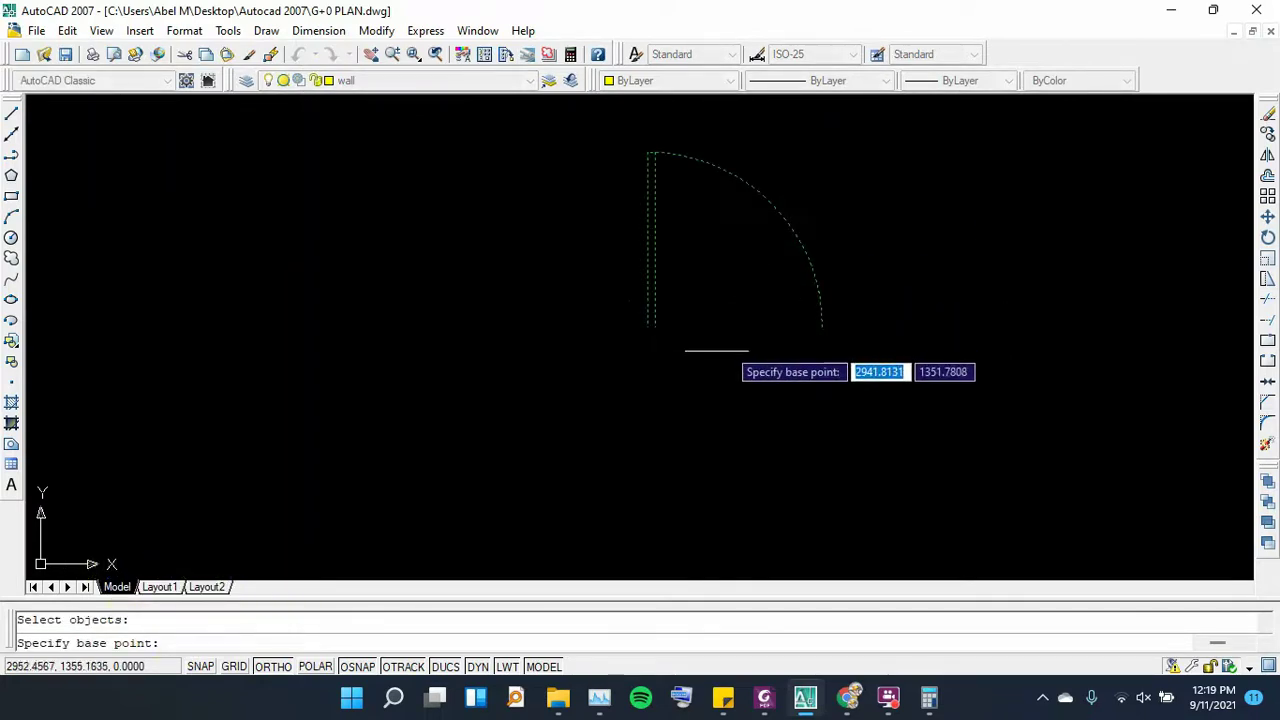
click(648, 325)
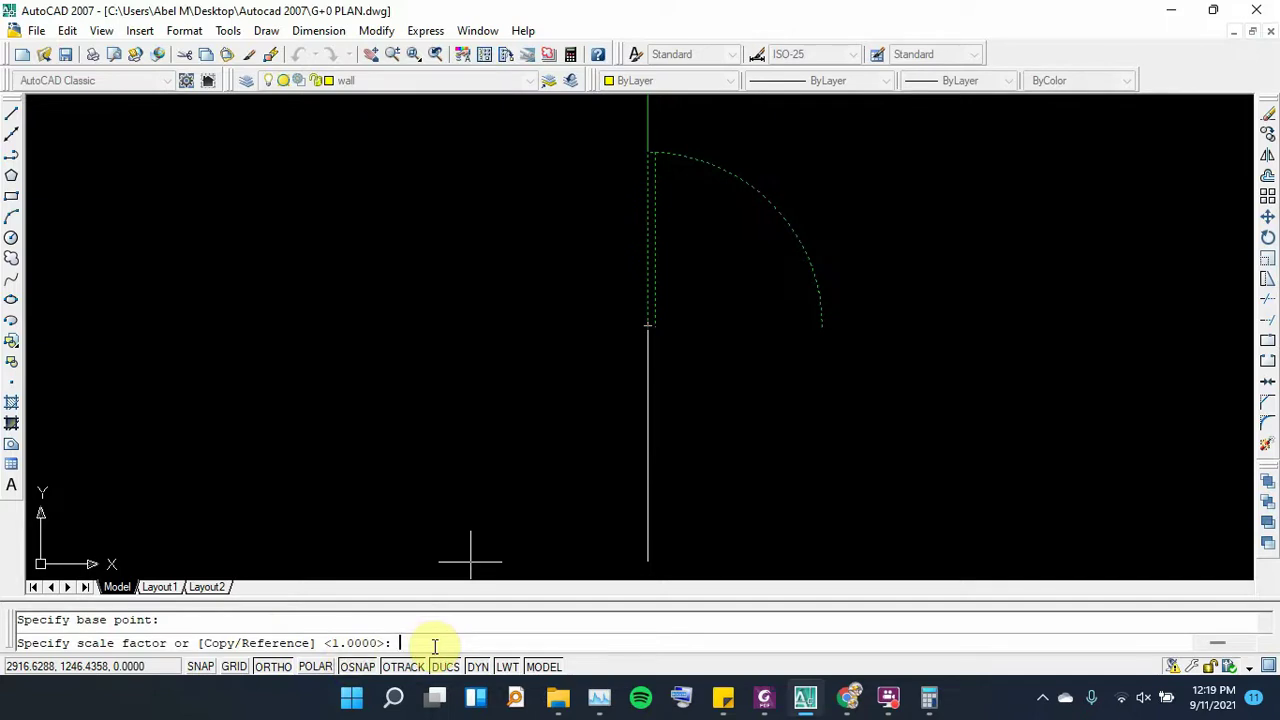
text(r)
key(Return)
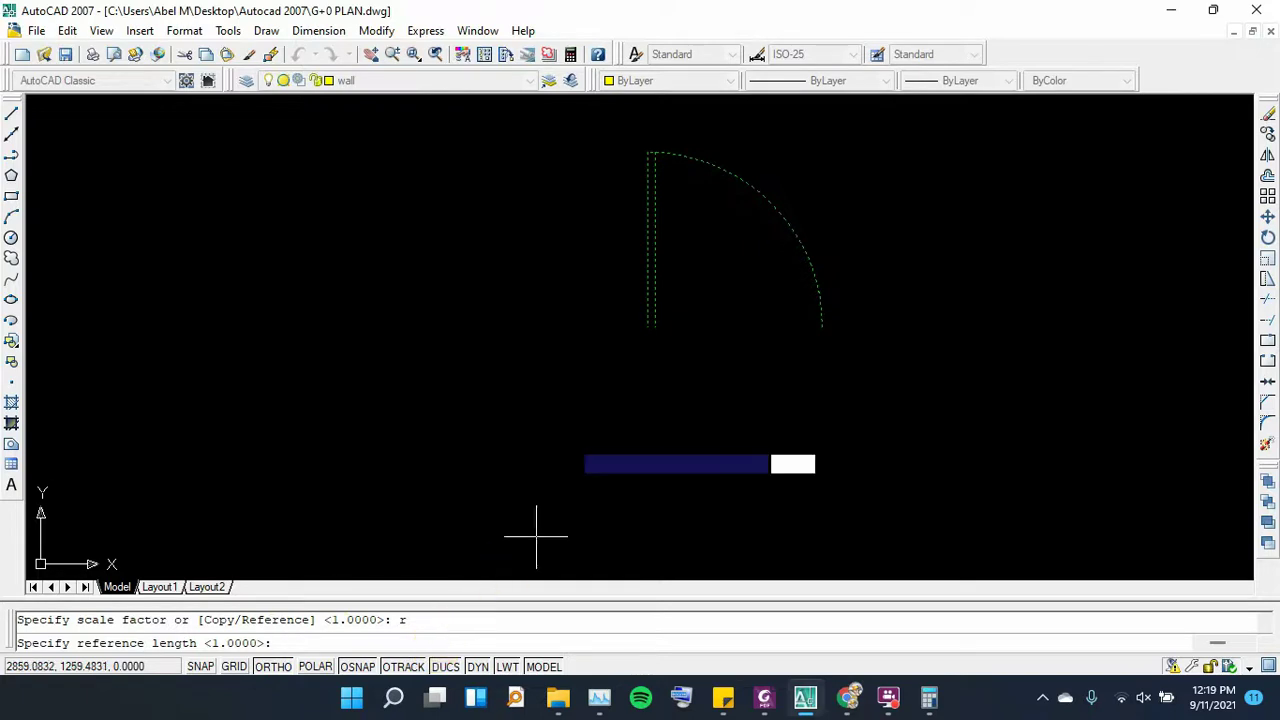
click(648, 326)
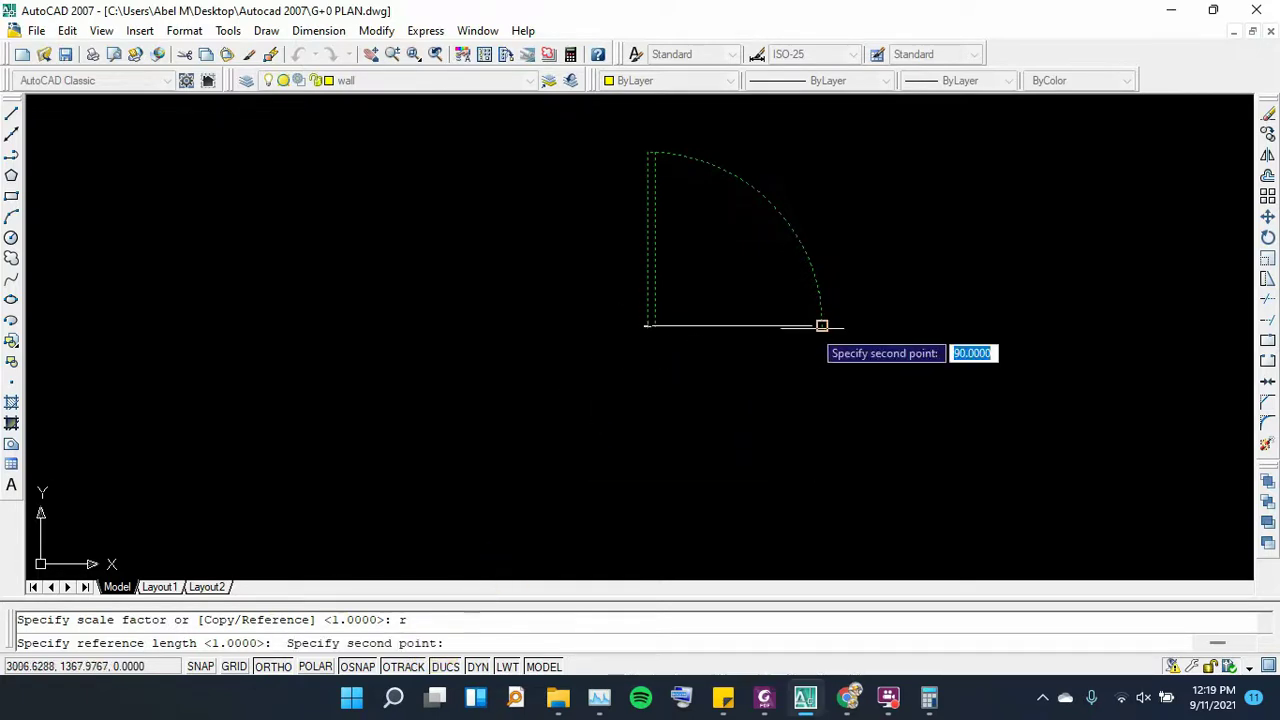
click(821, 326)
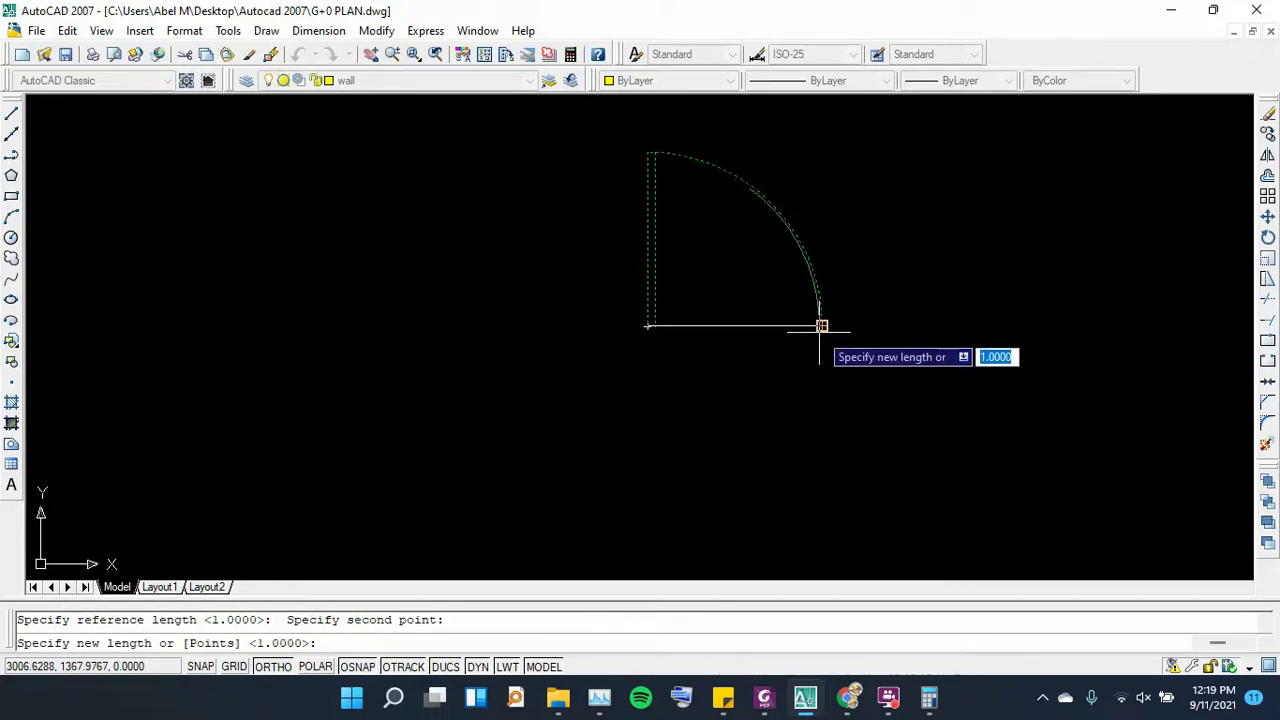
text(70)
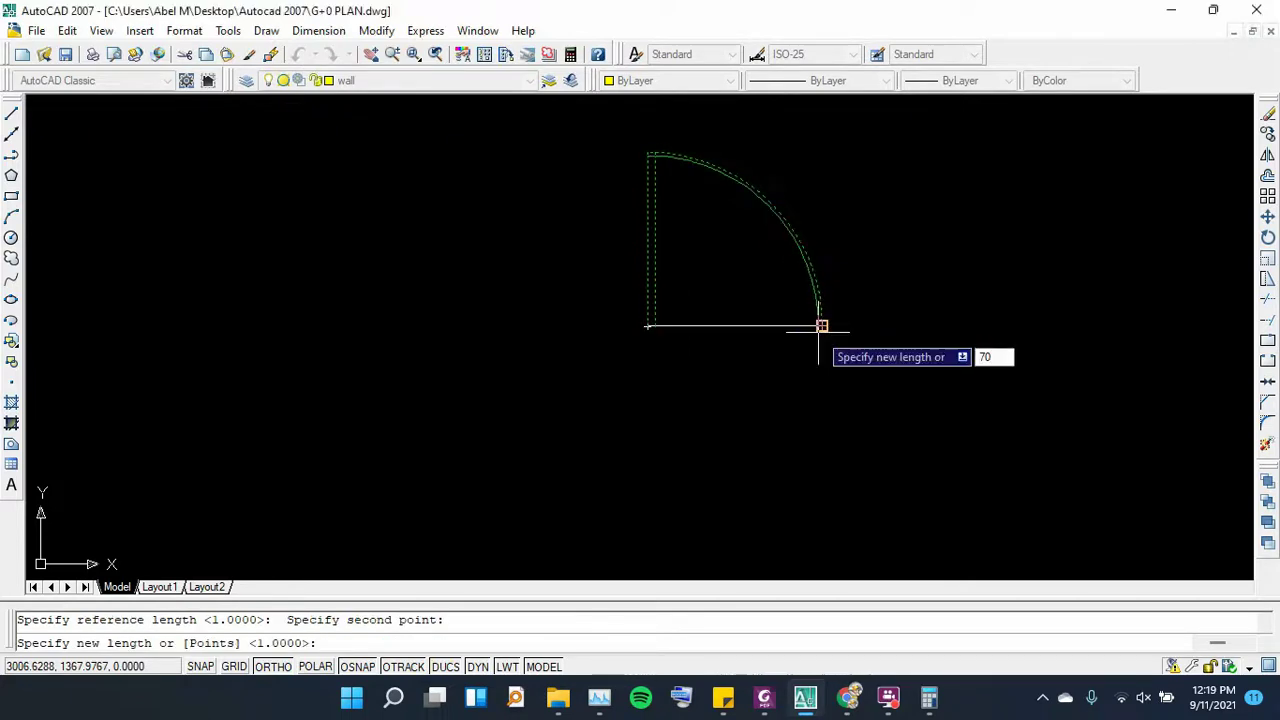
key(Return)
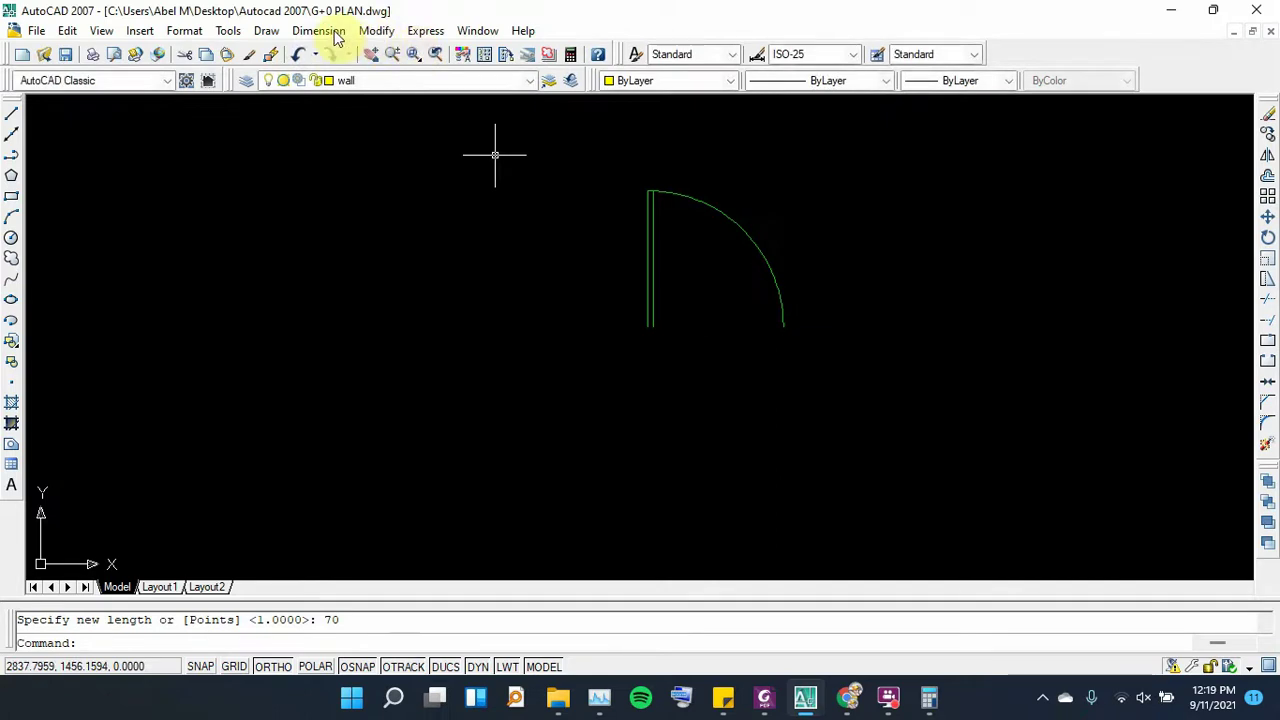
Confirm the door opening reads 70 with a temporary linear dimension, then delete it
click(318, 30)
click(330, 77)
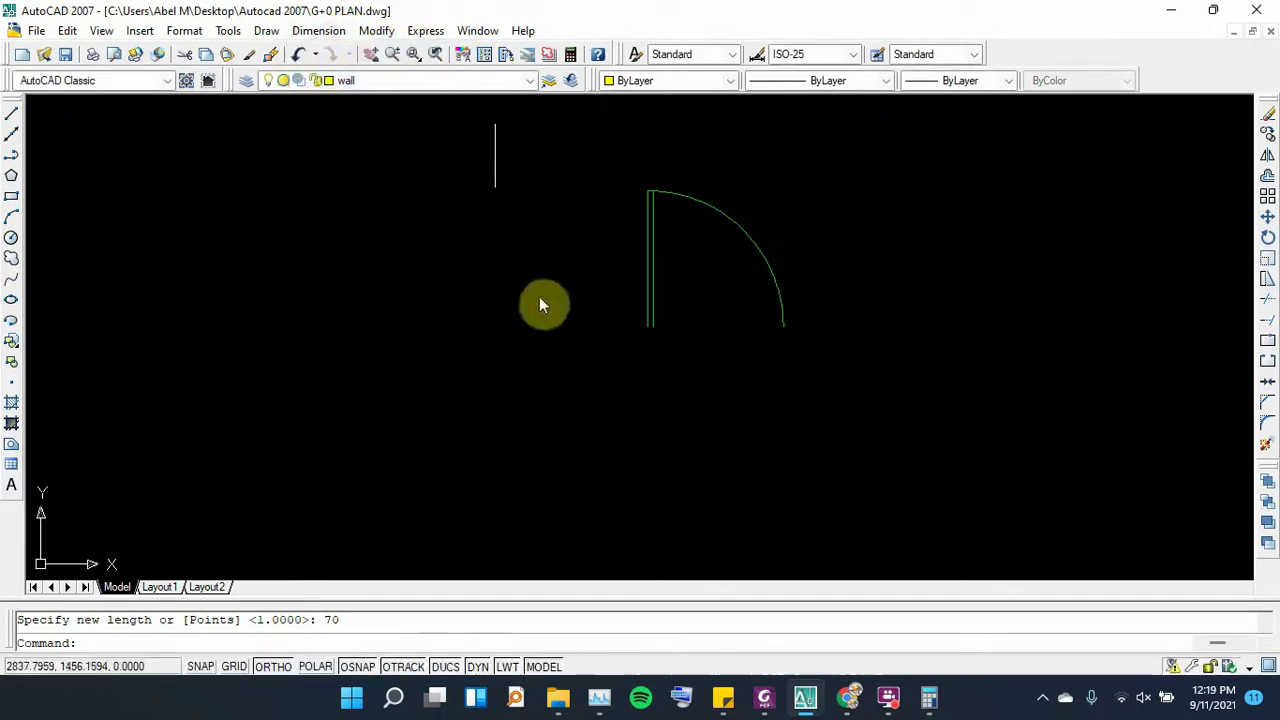
click(648, 326)
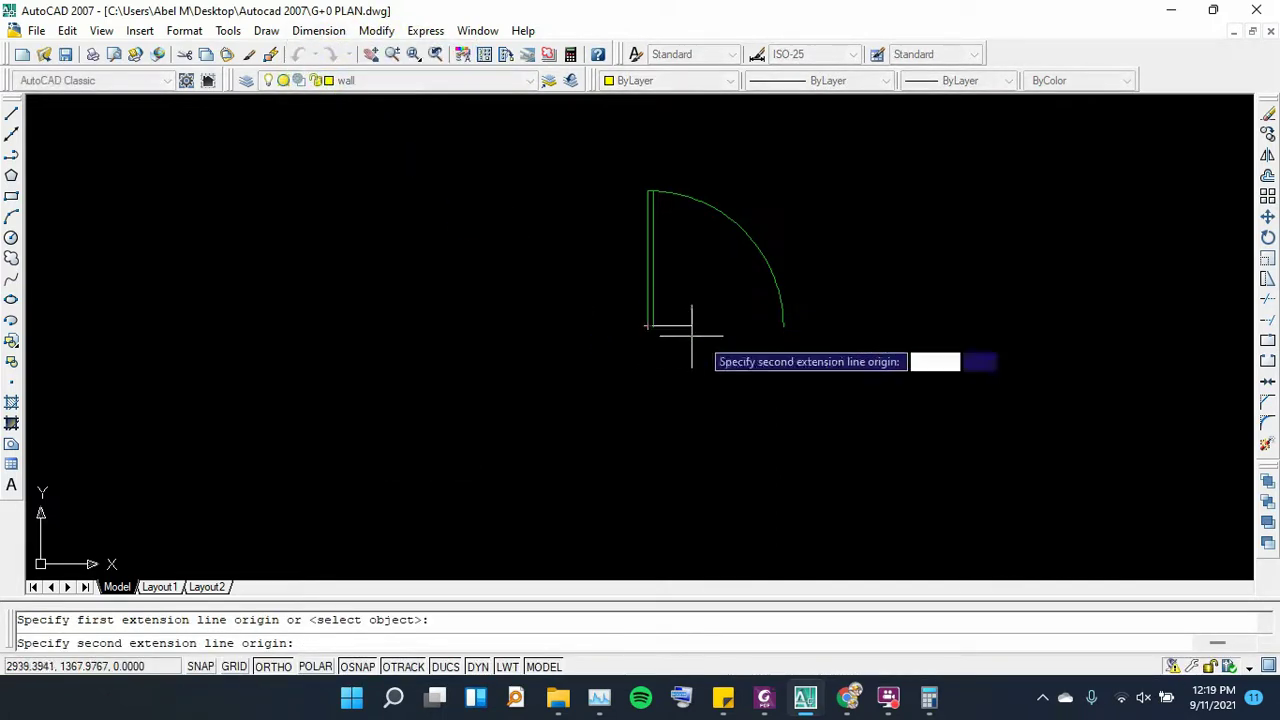
click(778, 326)
click(745, 357)
scroll(700, 370, up, 2)
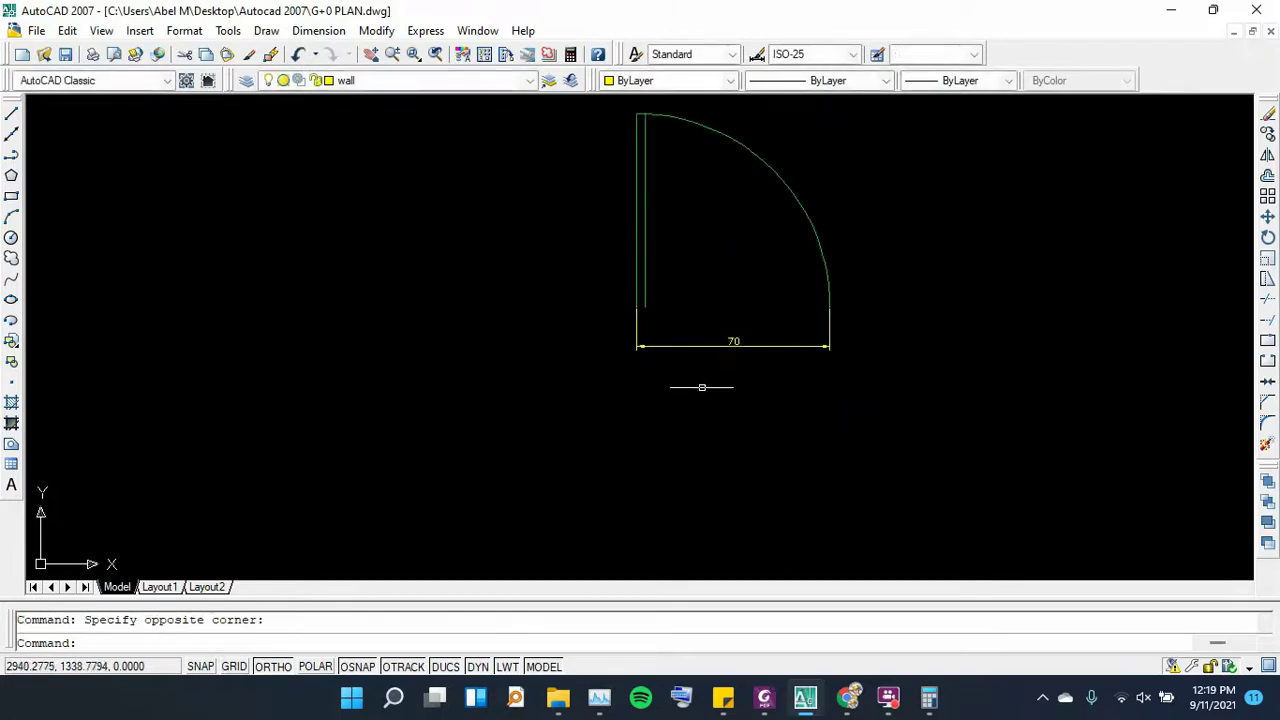
key(Delete)
scroll(700, 389, down, 2)
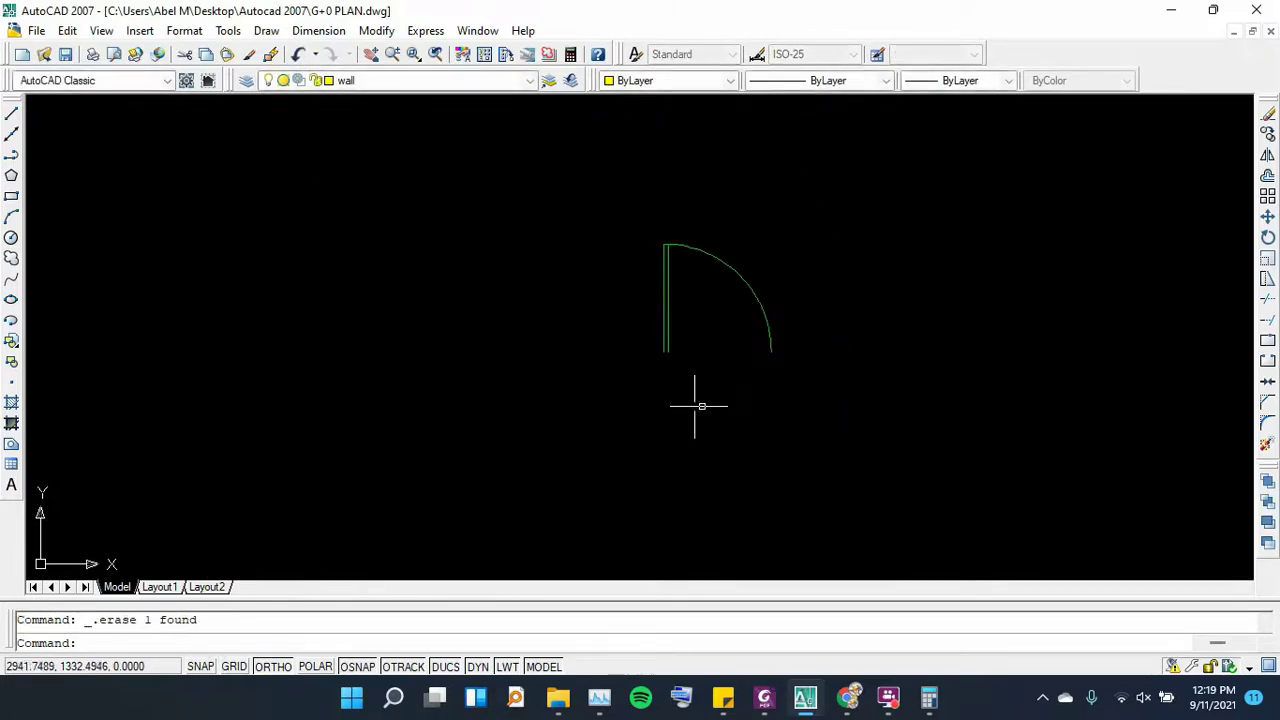
click(763, 710)
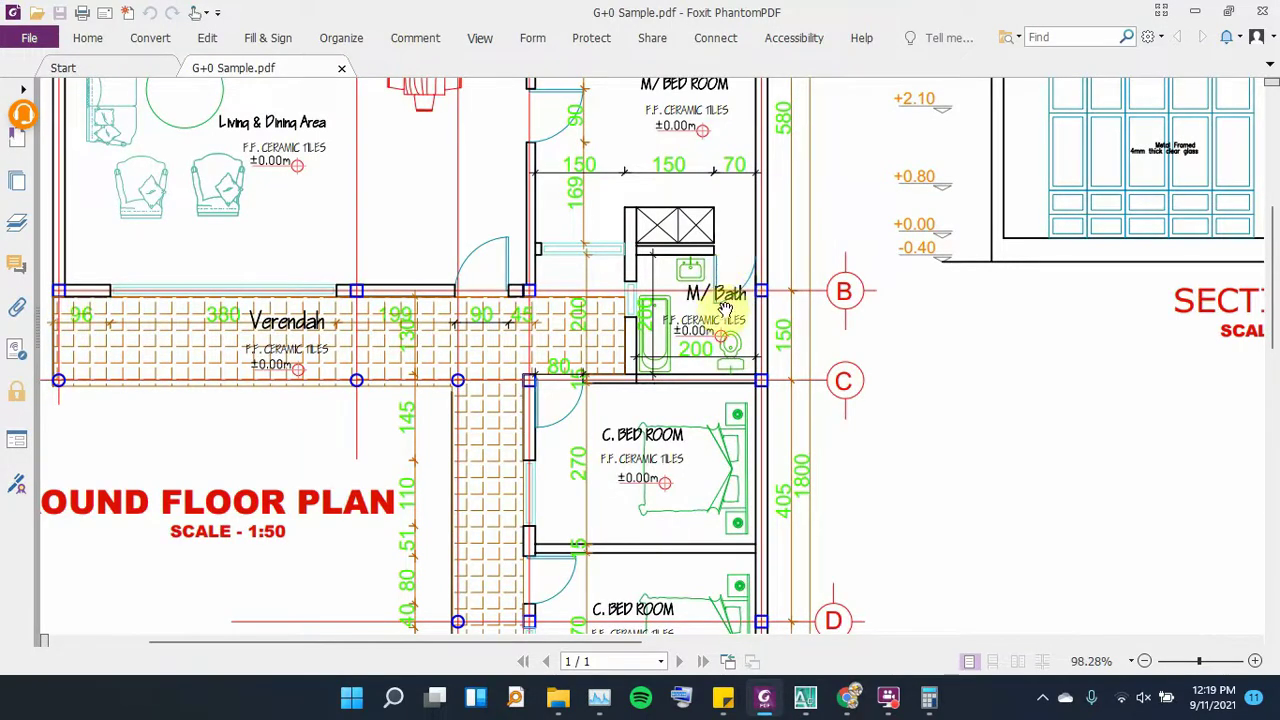
Rotate the 70-unit door 180° about its hinge, checking the swing against the PDF
click(762, 705)
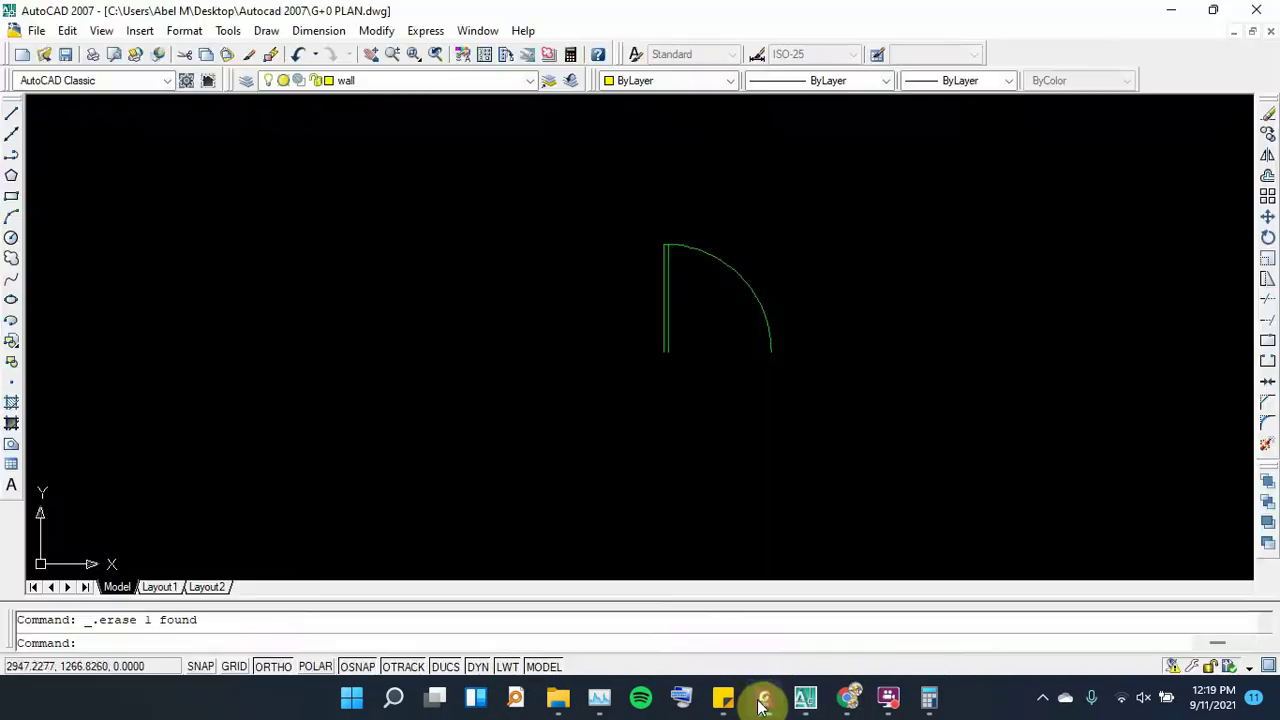
click(1267, 238)
click(803, 220)
click(646, 350)
key(Return)
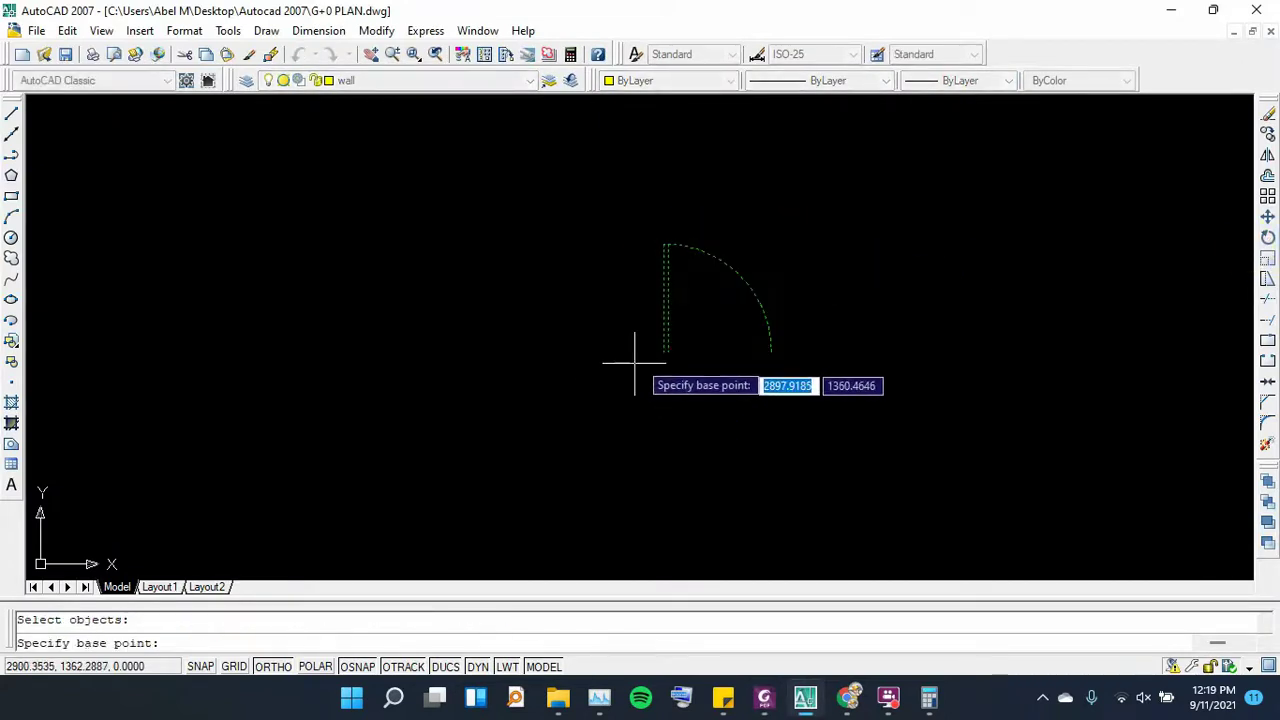
click(664, 353)
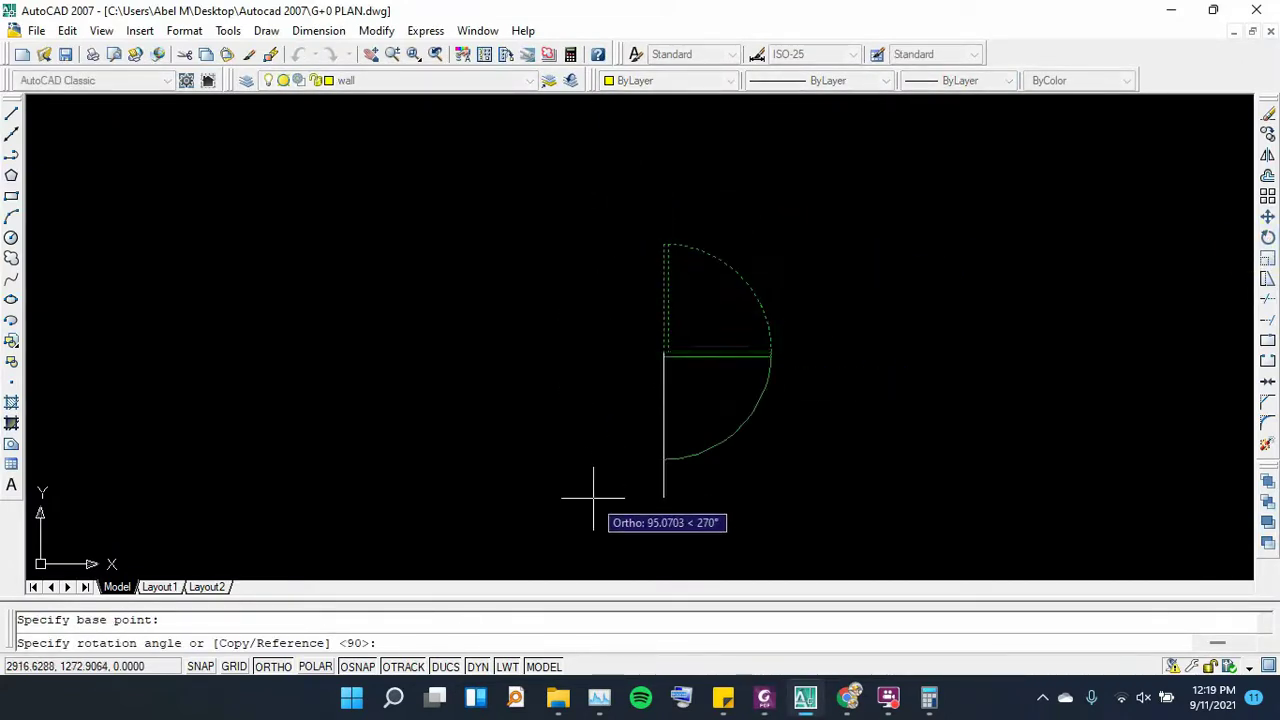
click(385, 224)
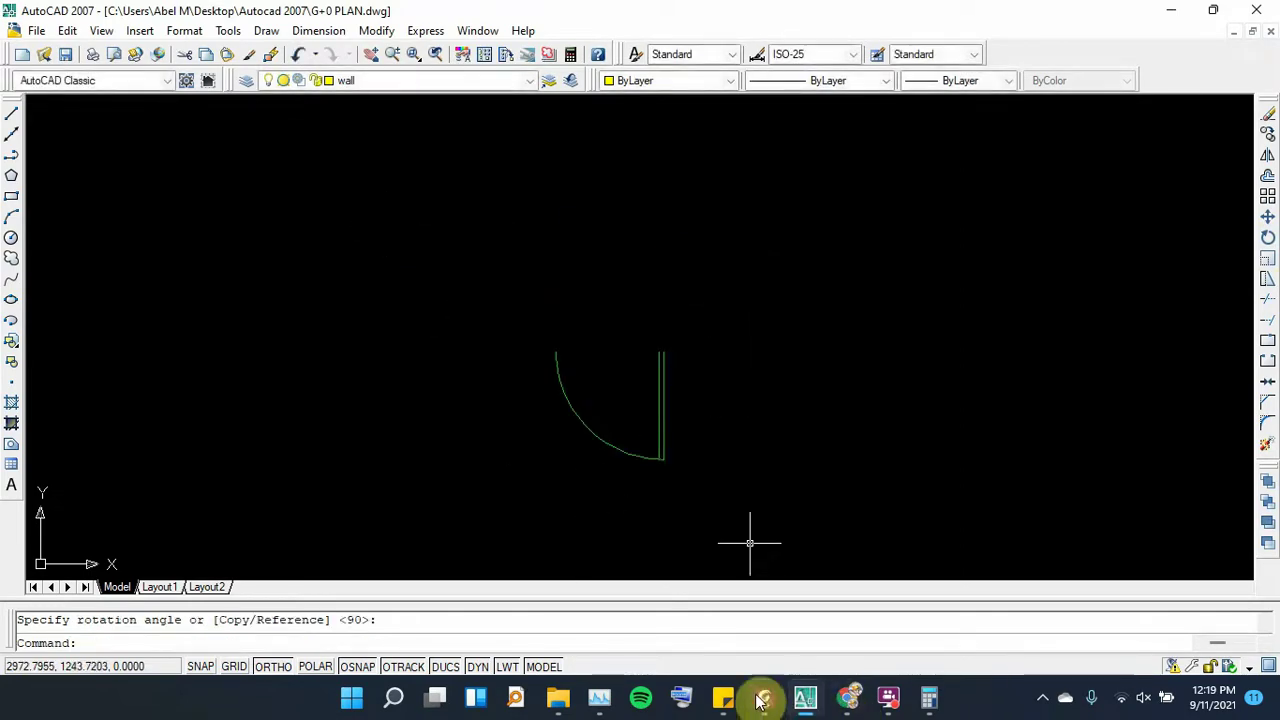
click(764, 697)
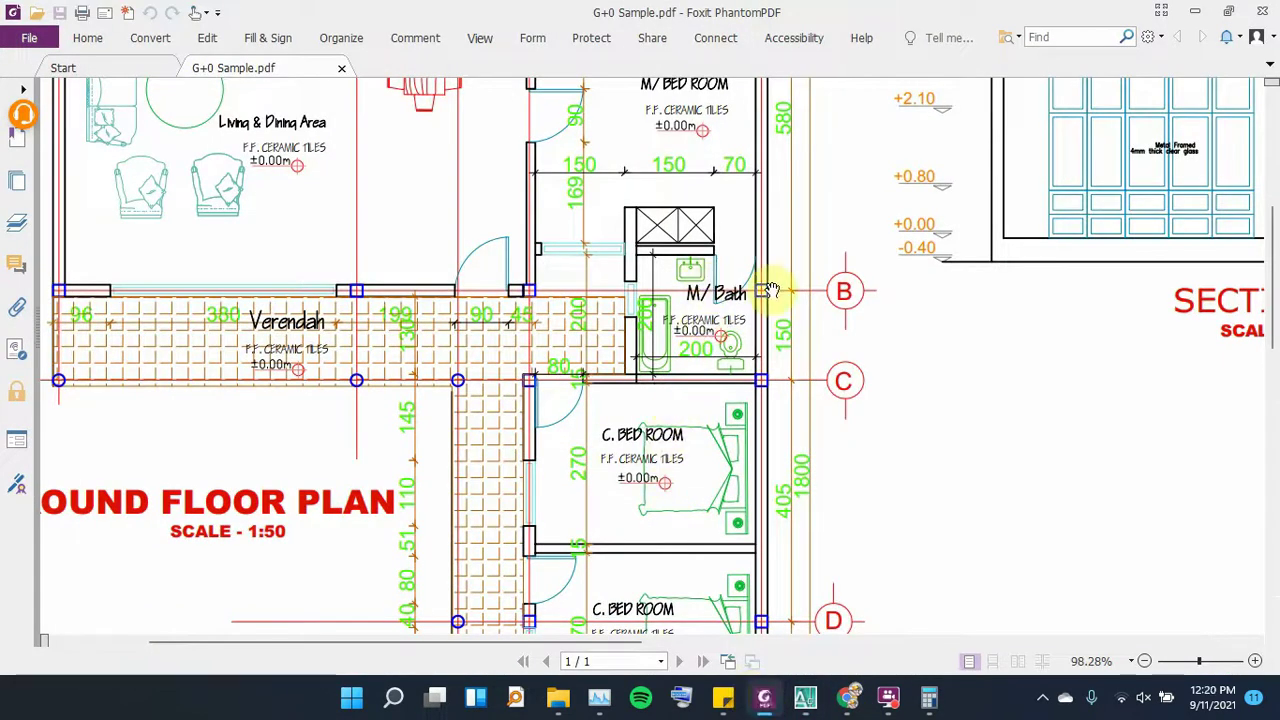
click(764, 697)
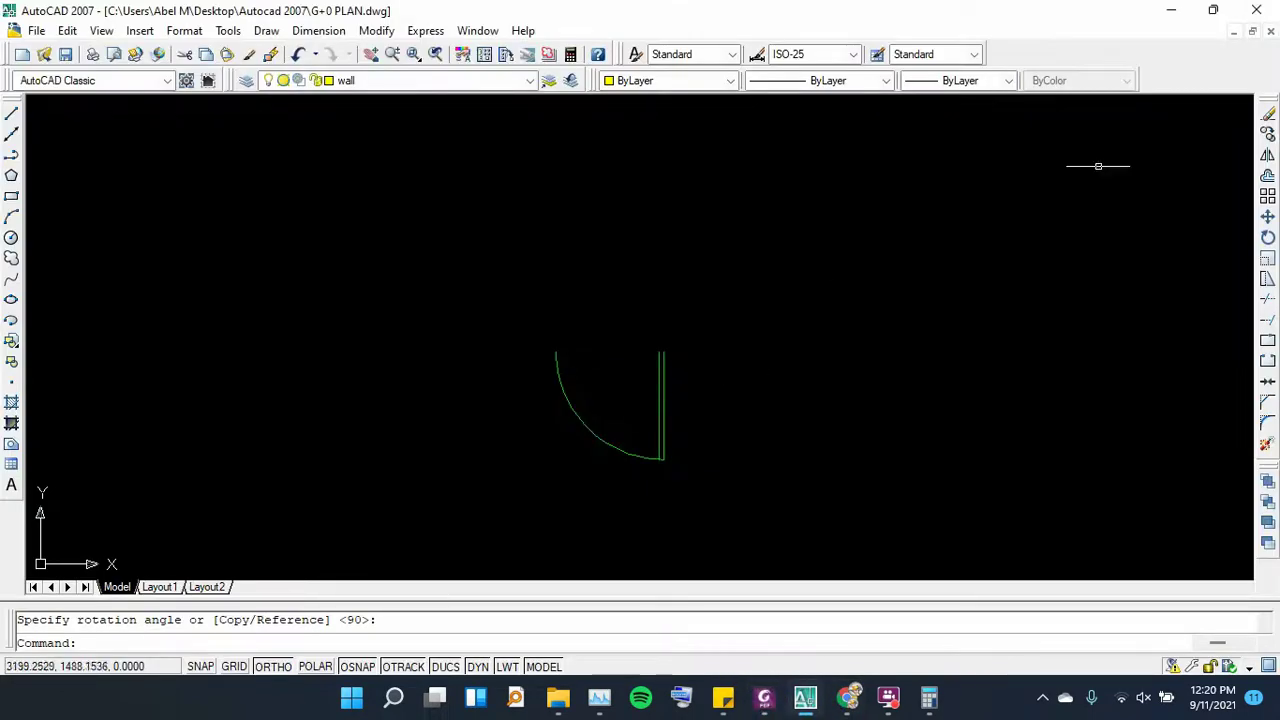
Mirror the door arc and lines about a line through the hinge, erasing the original
click(1268, 155)
click(716, 326)
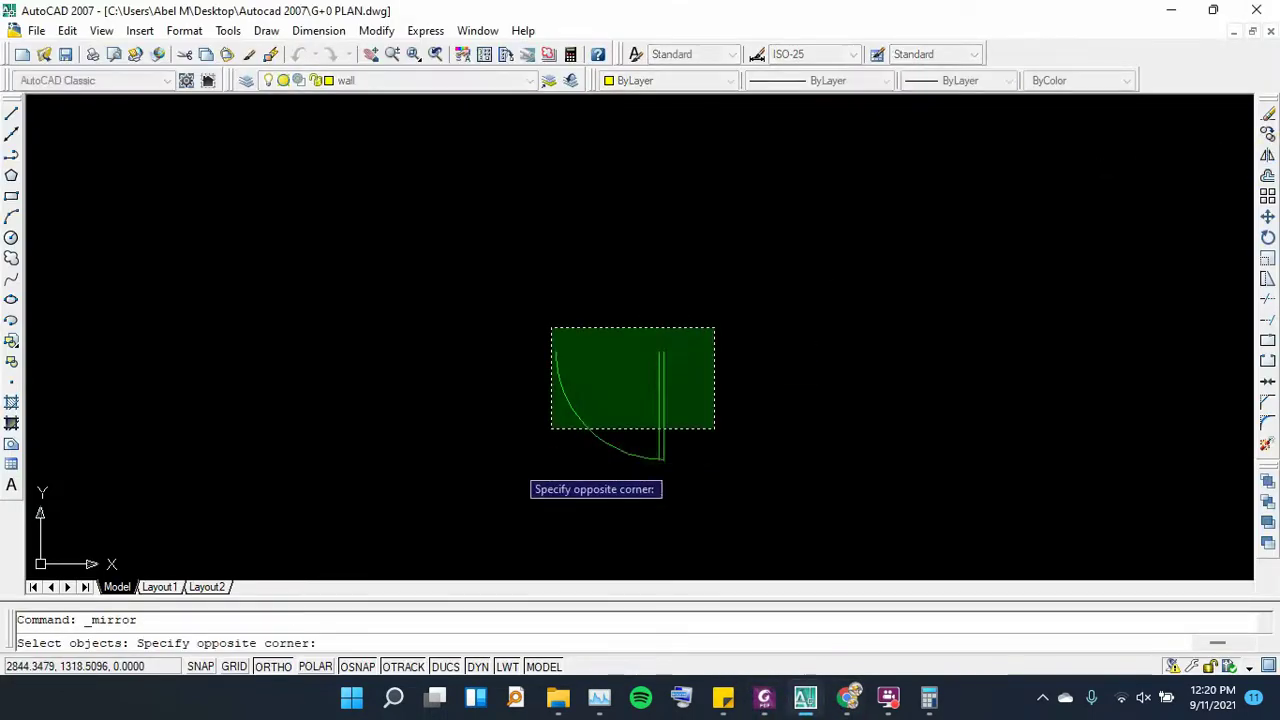
click(517, 491)
key(Return)
click(663, 352)
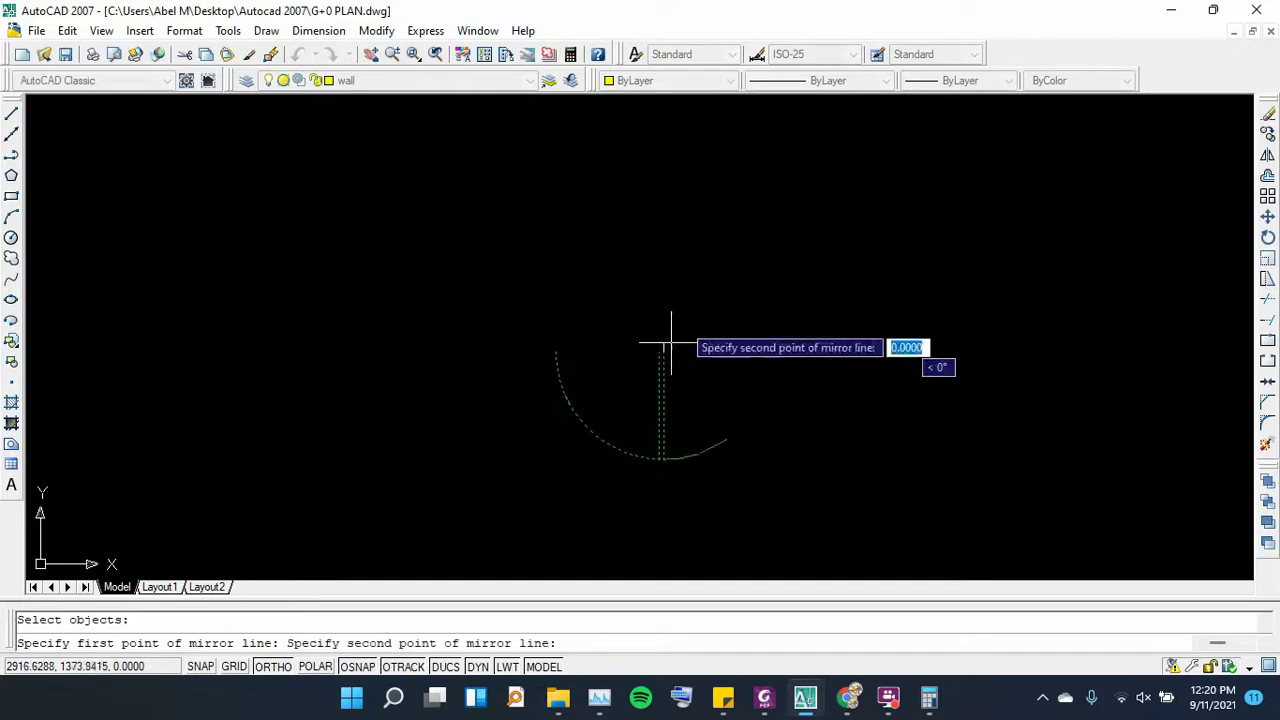
click(695, 279)
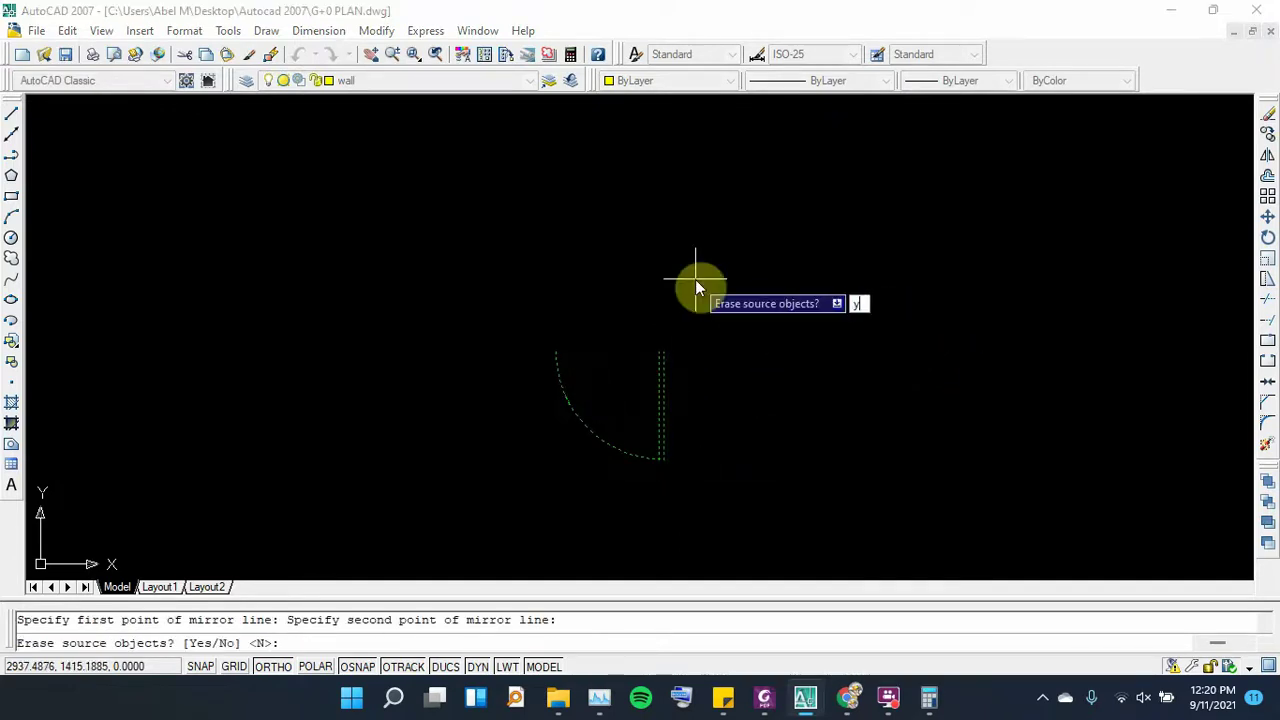
text(y)
key(Return)
scroll(729, 194, down, 3)
scroll(732, 200, down, 2)
scroll(838, 231, down, 2)
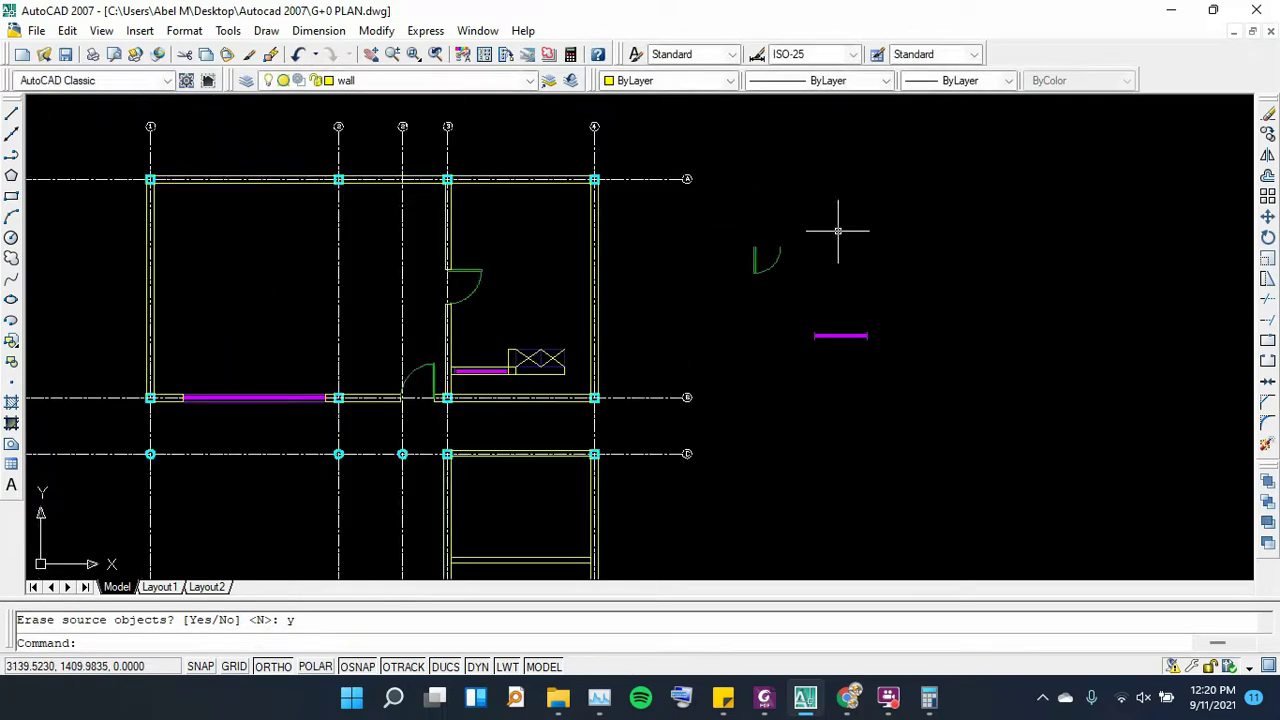
scroll(590, 376, up, 2)
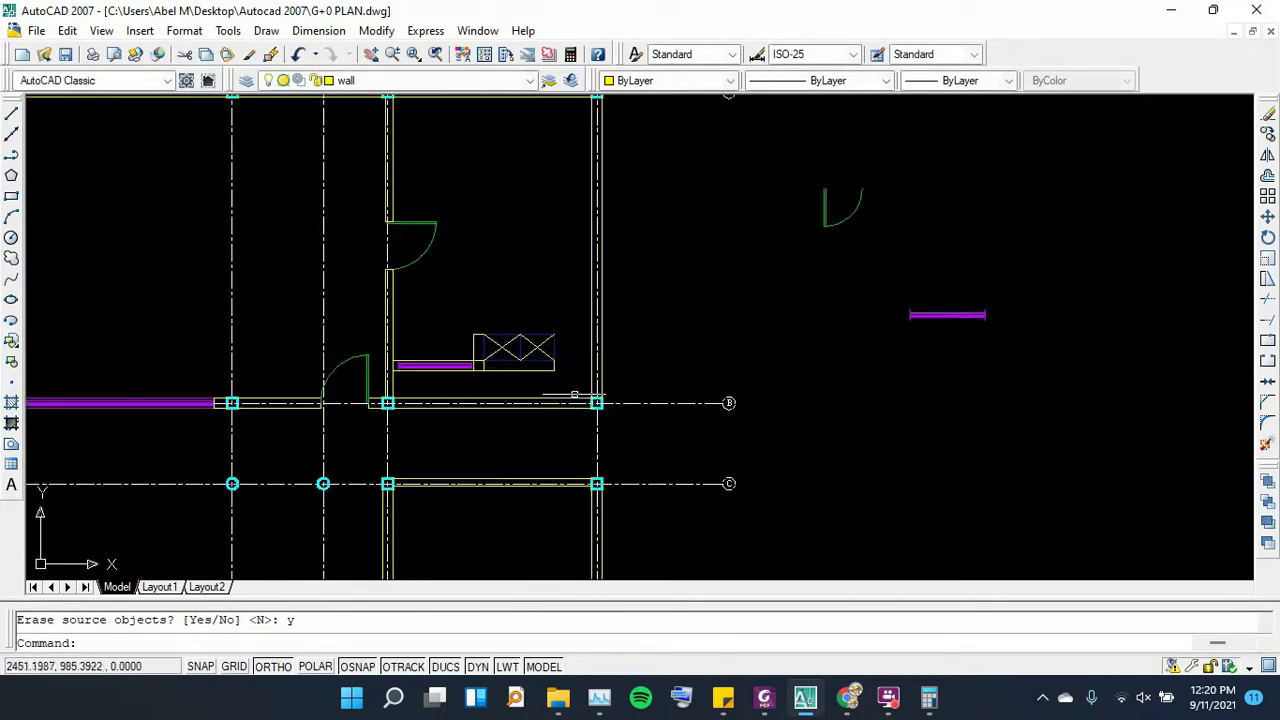
Compare the mirrored door against the PDF floor plan, then return to AutoCAD
click(760, 698)
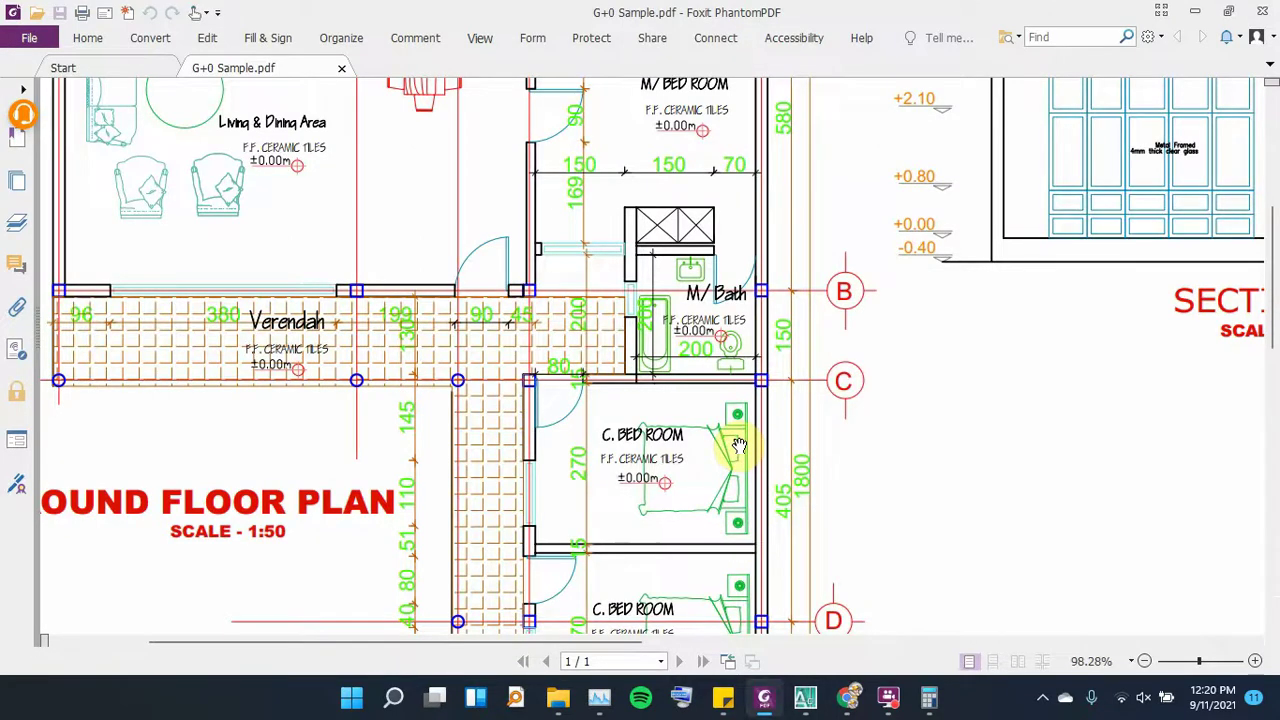
click(762, 700)
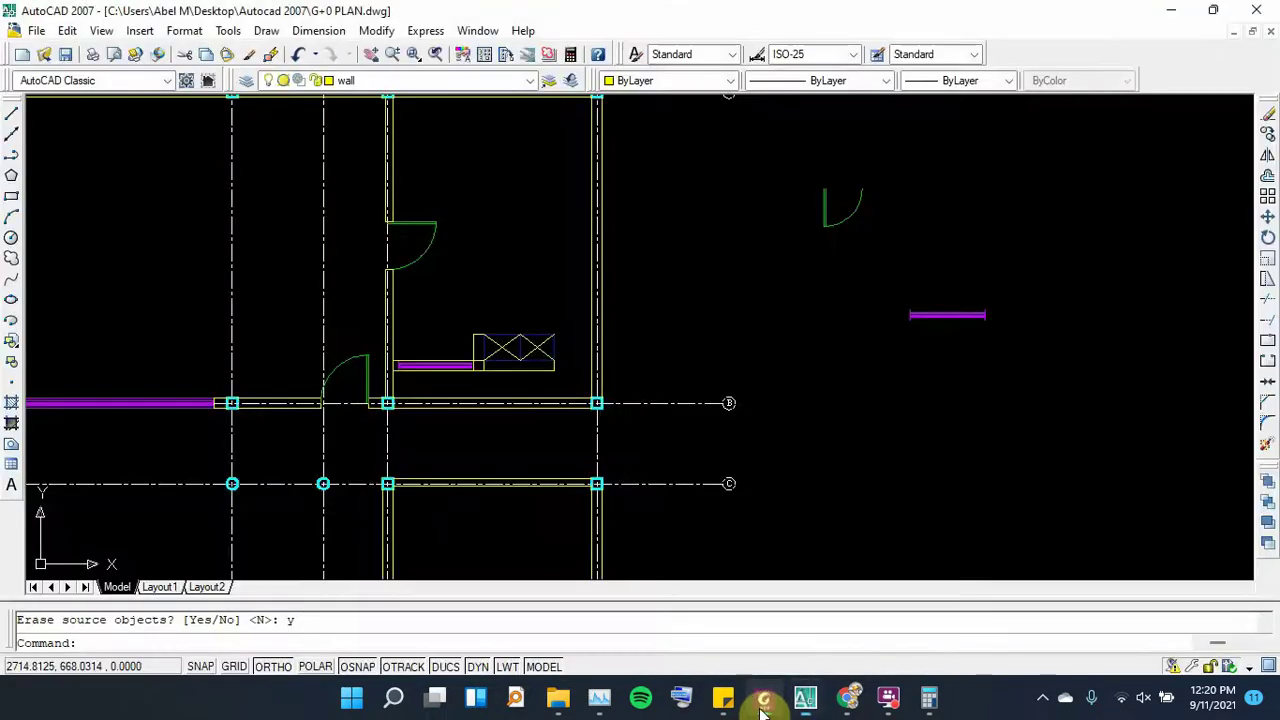
click(763, 700)
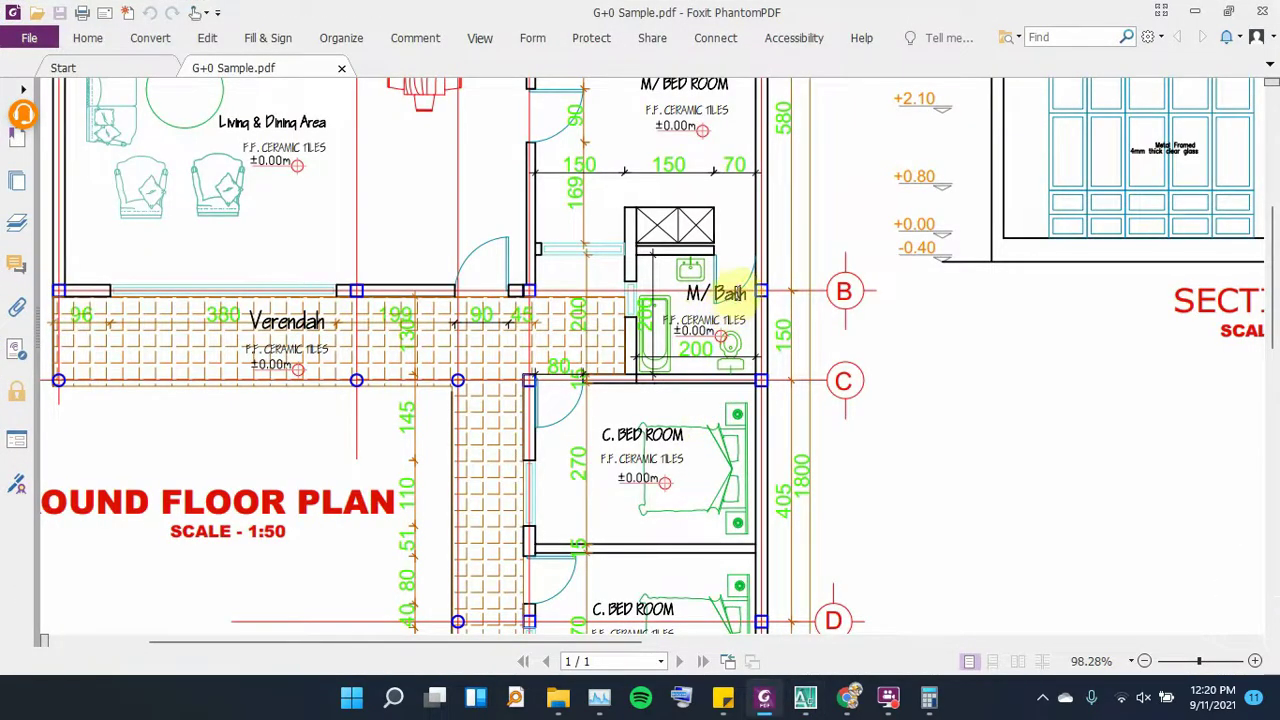
click(797, 698)
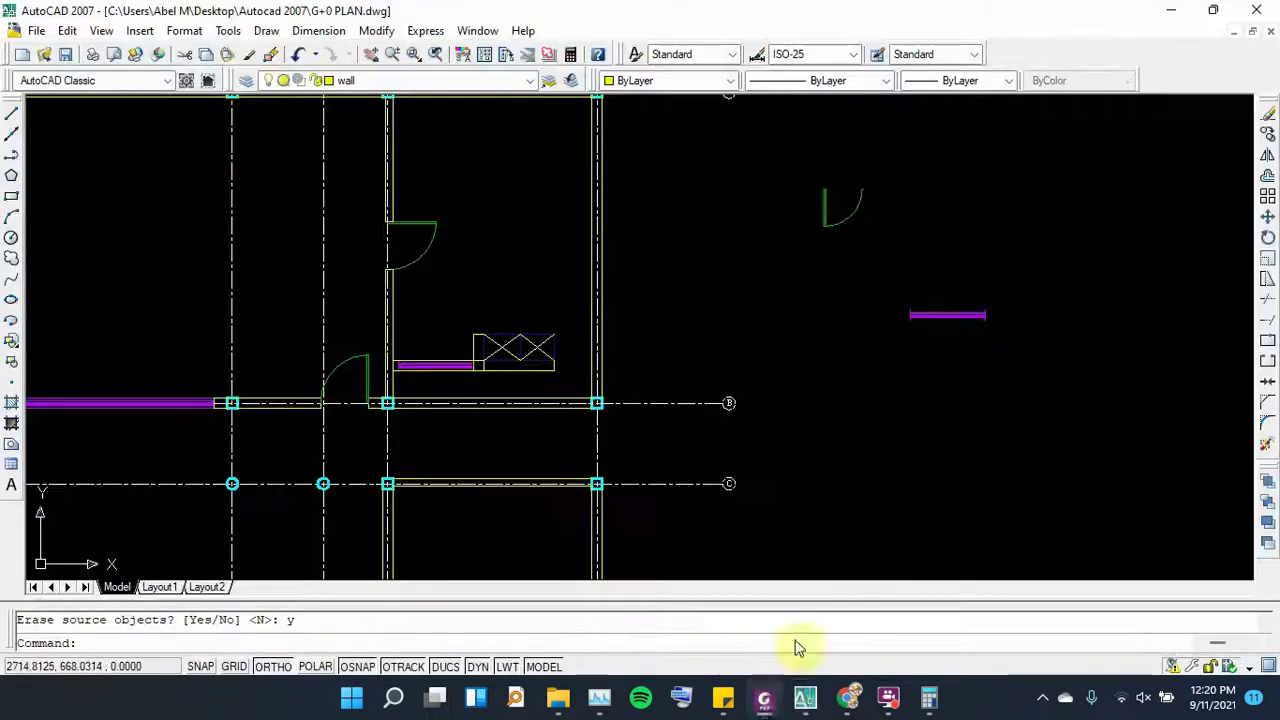
Select the door swing and leaf and copy them from a base point
click(930, 146)
click(765, 258)
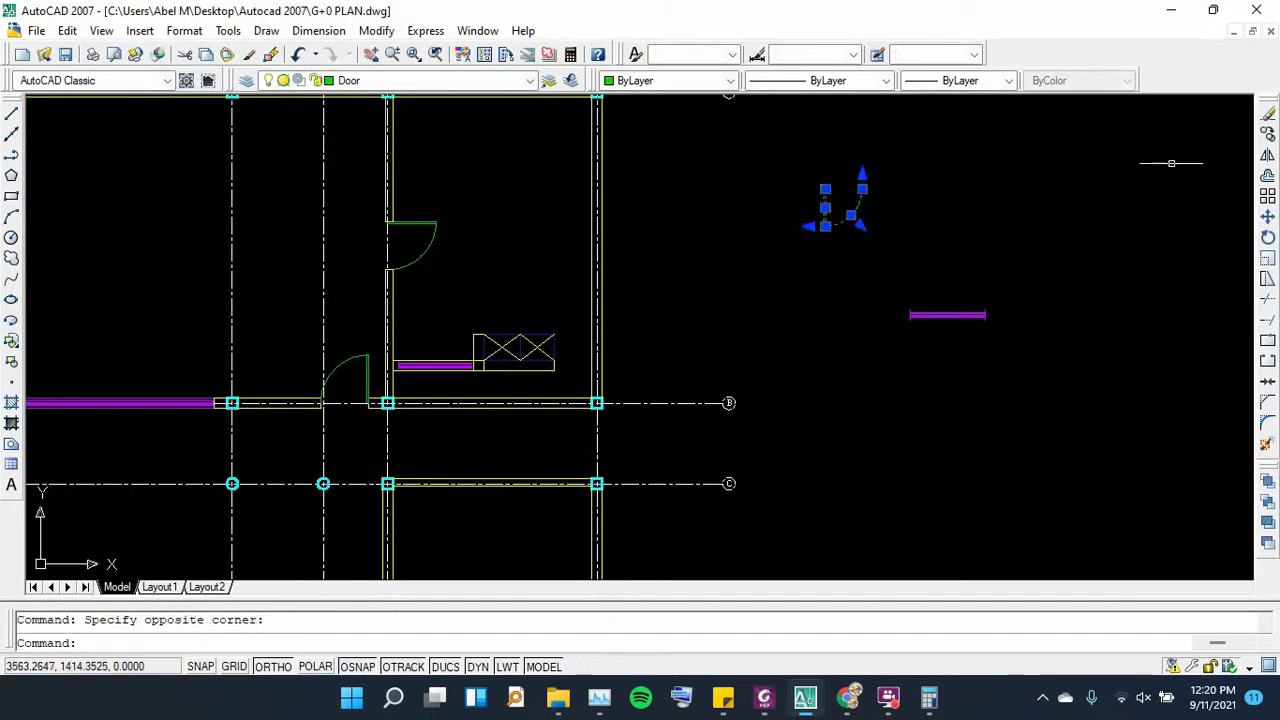
click(1266, 138)
scroll(815, 185, up, 3)
scroll(830, 205, up, 2)
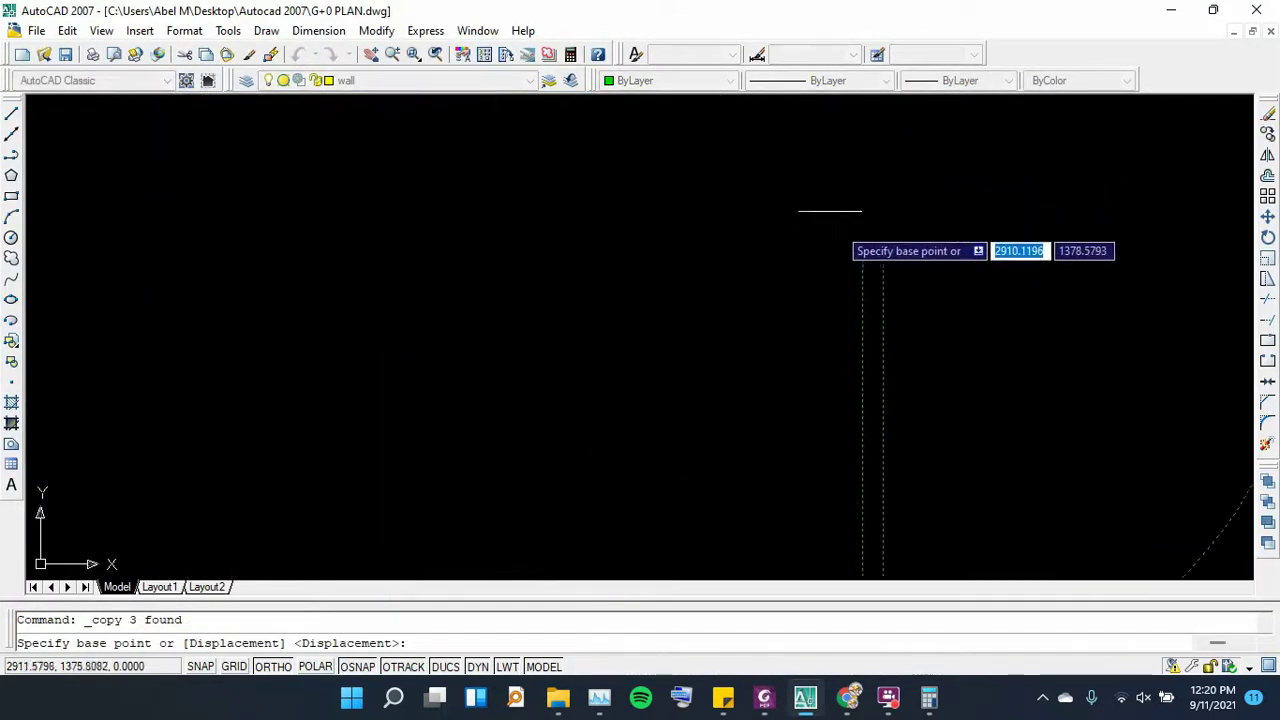
click(857, 262)
scroll(857, 262, down, 5)
scroll(900, 210, down, 2)
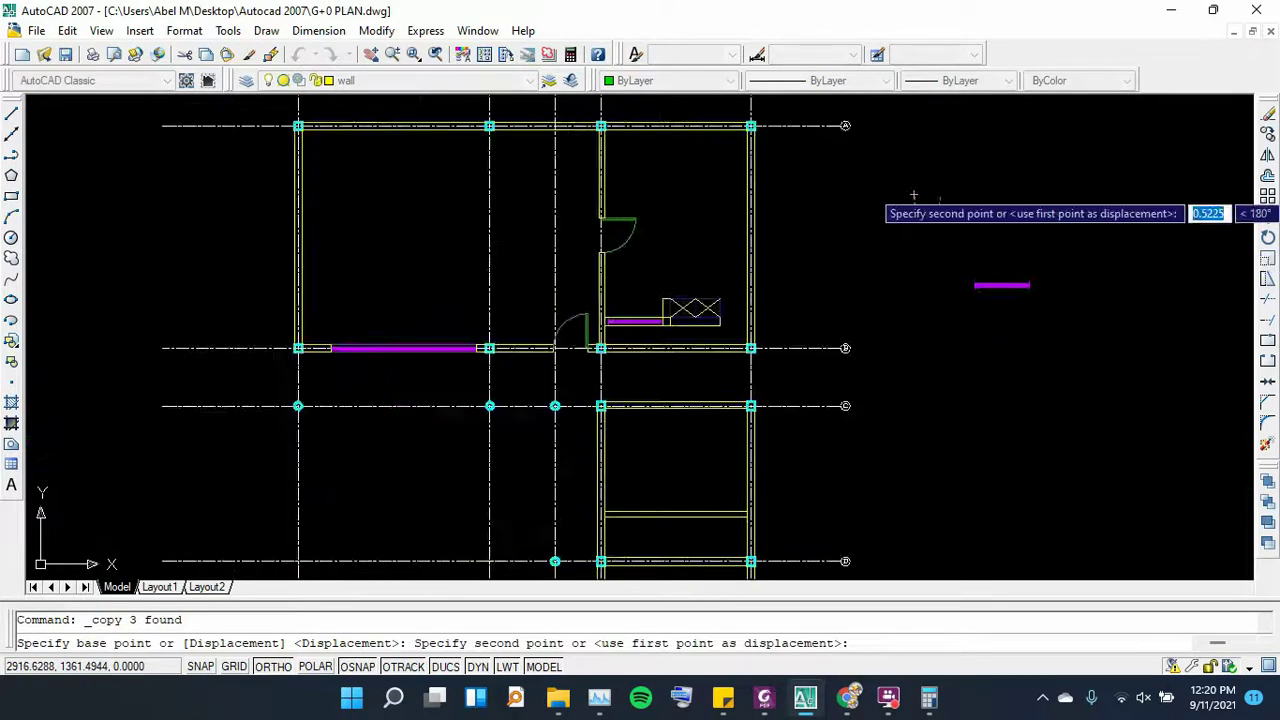
With ORTHO off, place the door copy at the wall corner beside the grid B column
click(272, 666)
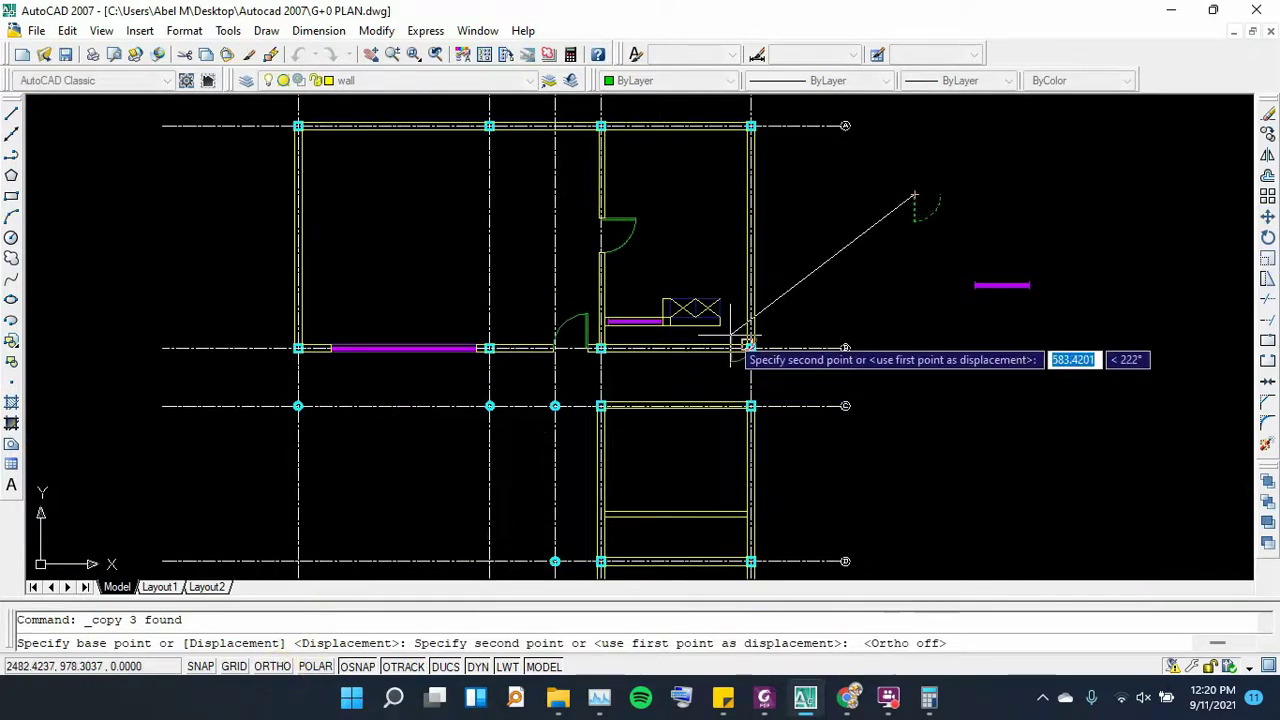
scroll(748, 343, up, 2)
scroll(737, 338, up, 2)
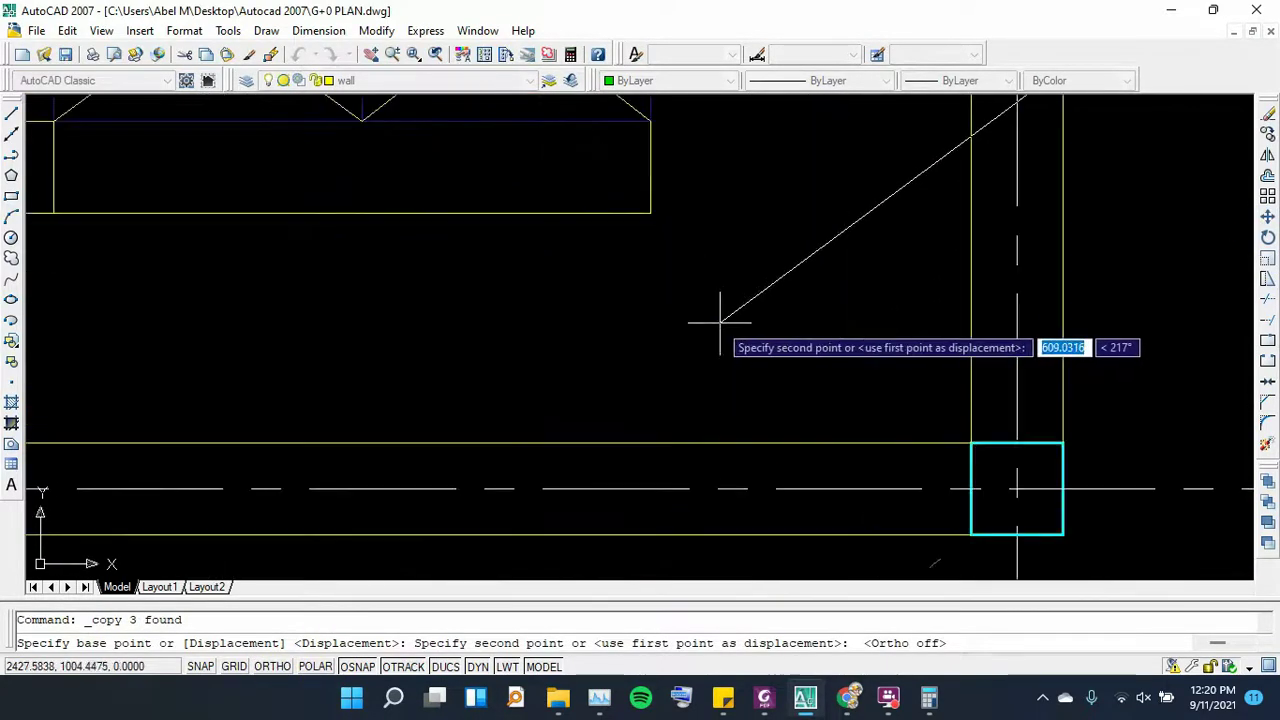
click(650, 213)
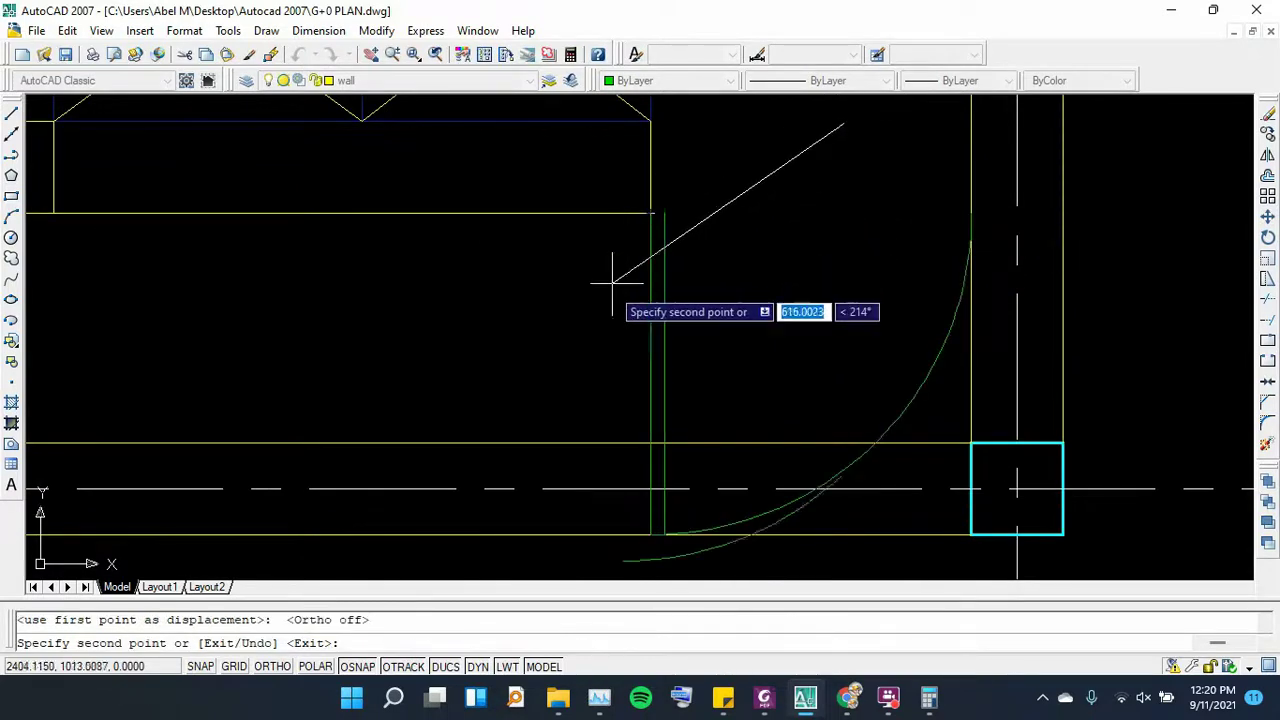
right_click(600, 317)
click(633, 327)
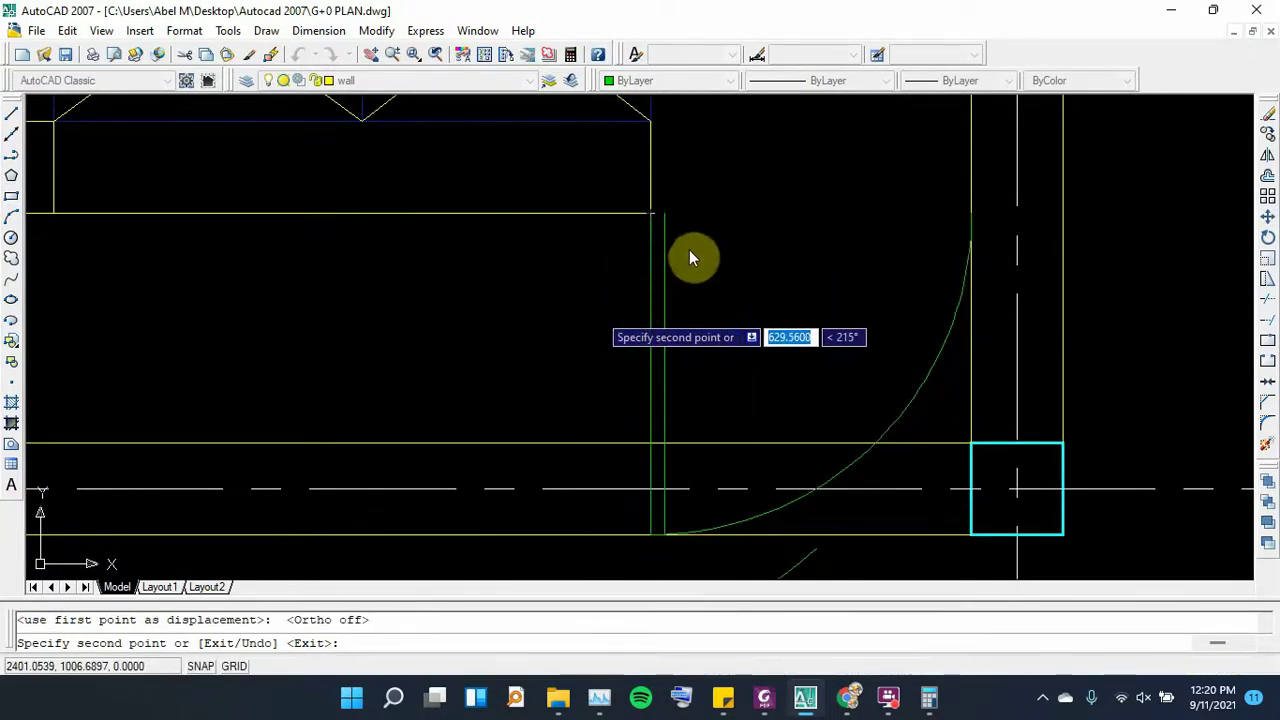
scroll(680, 250, down, 3)
scroll(674, 332, up, 3)
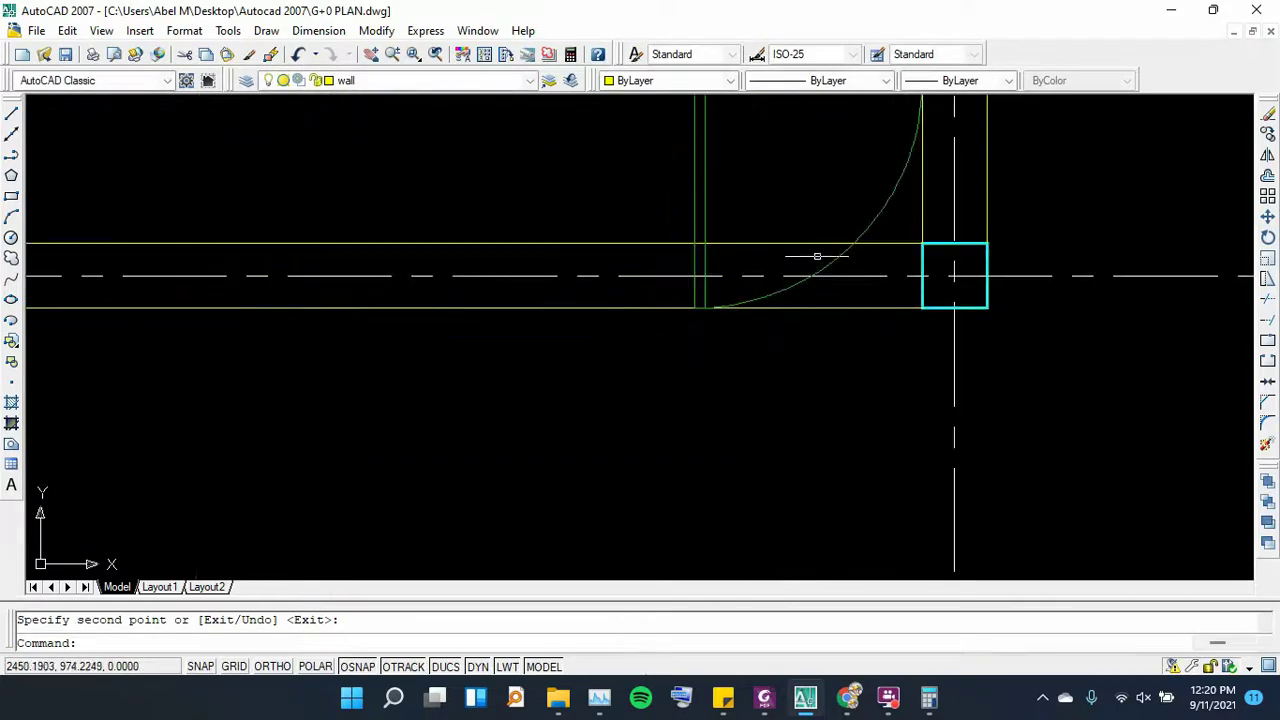
scroll(670, 210, down, 2)
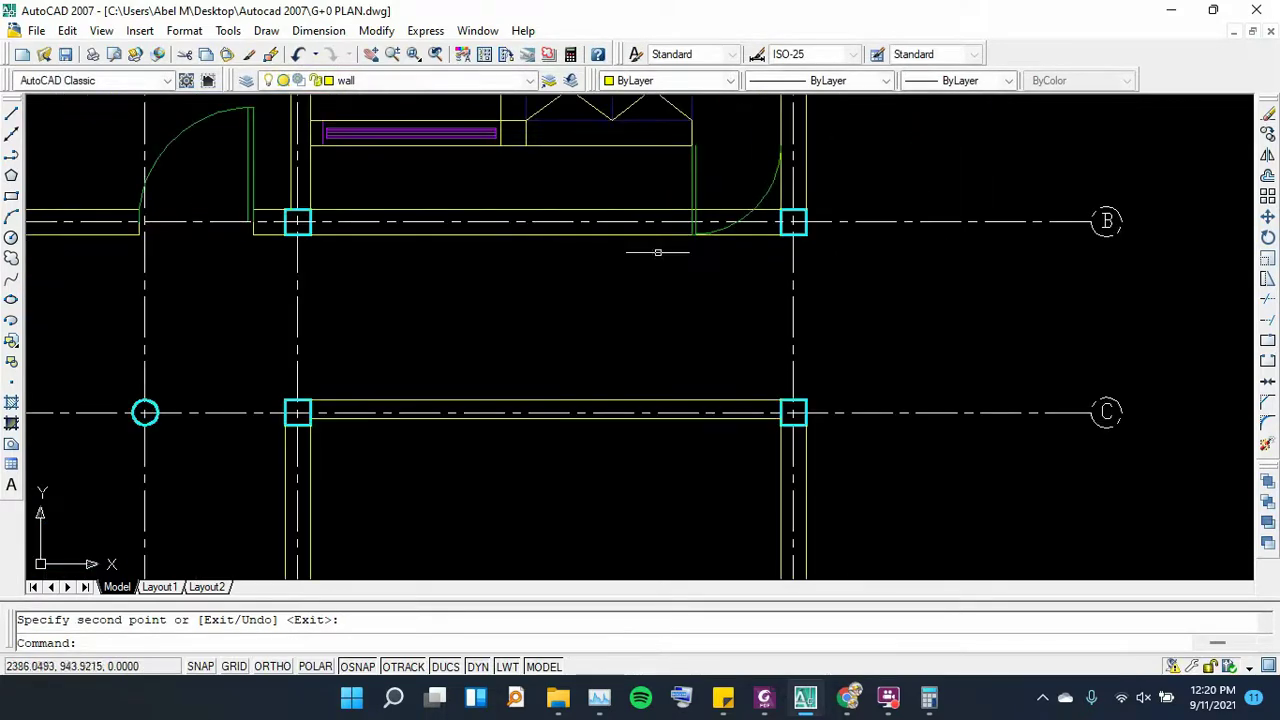
click(763, 695)
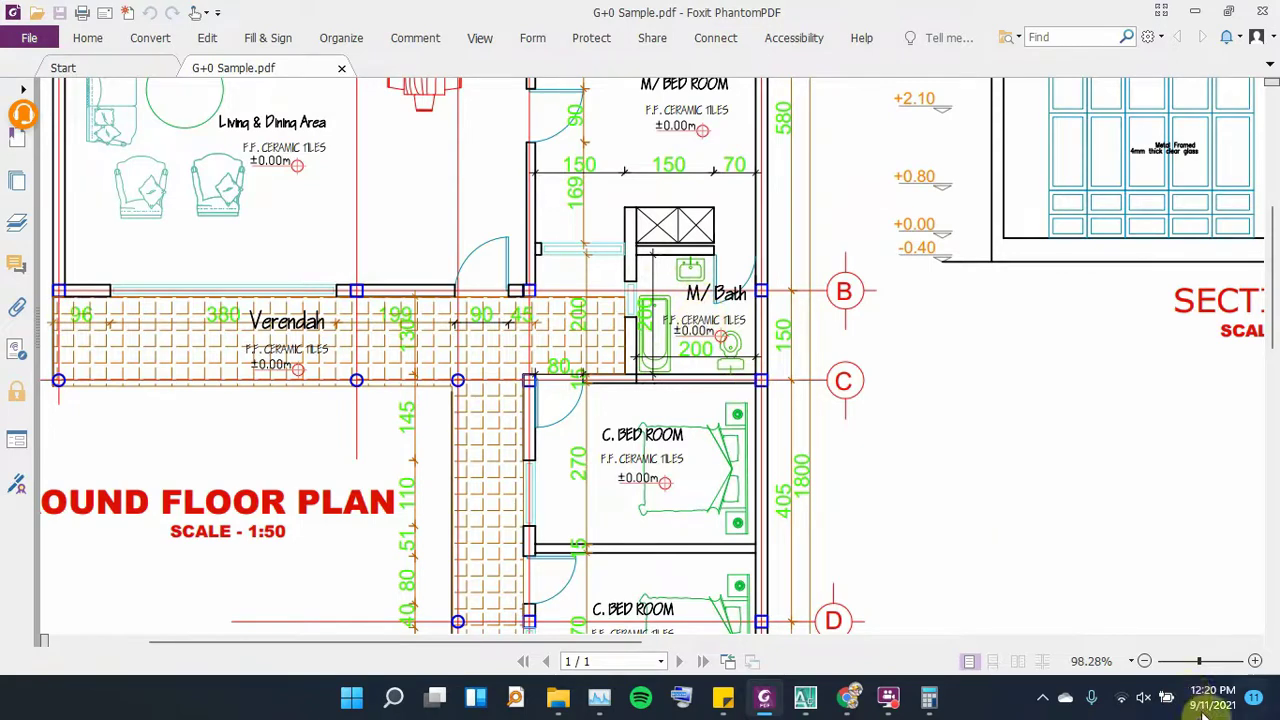
Zoom the PDF plan to about 509% to inspect the 20 wall thickness
click(1216, 661)
scroll(694, 466, down, 3)
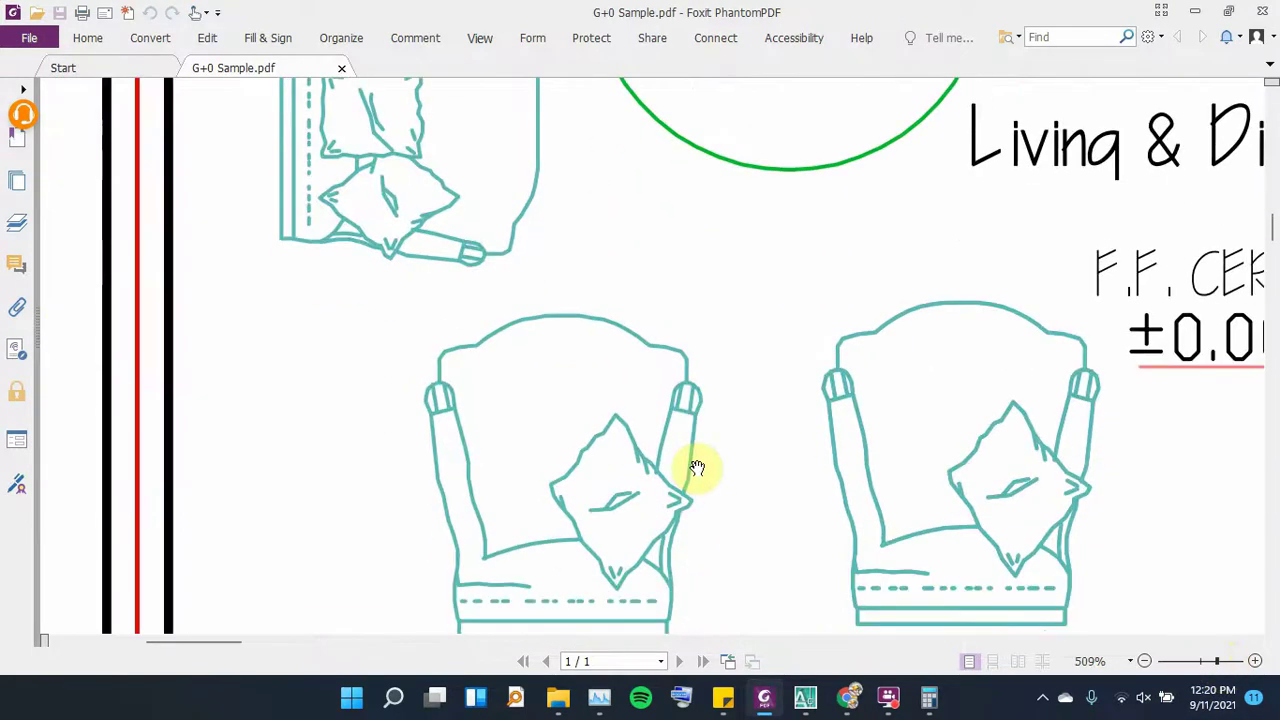
scroll(677, 486, up, 5)
scroll(677, 491, up, 5)
scroll(661, 503, up, 4)
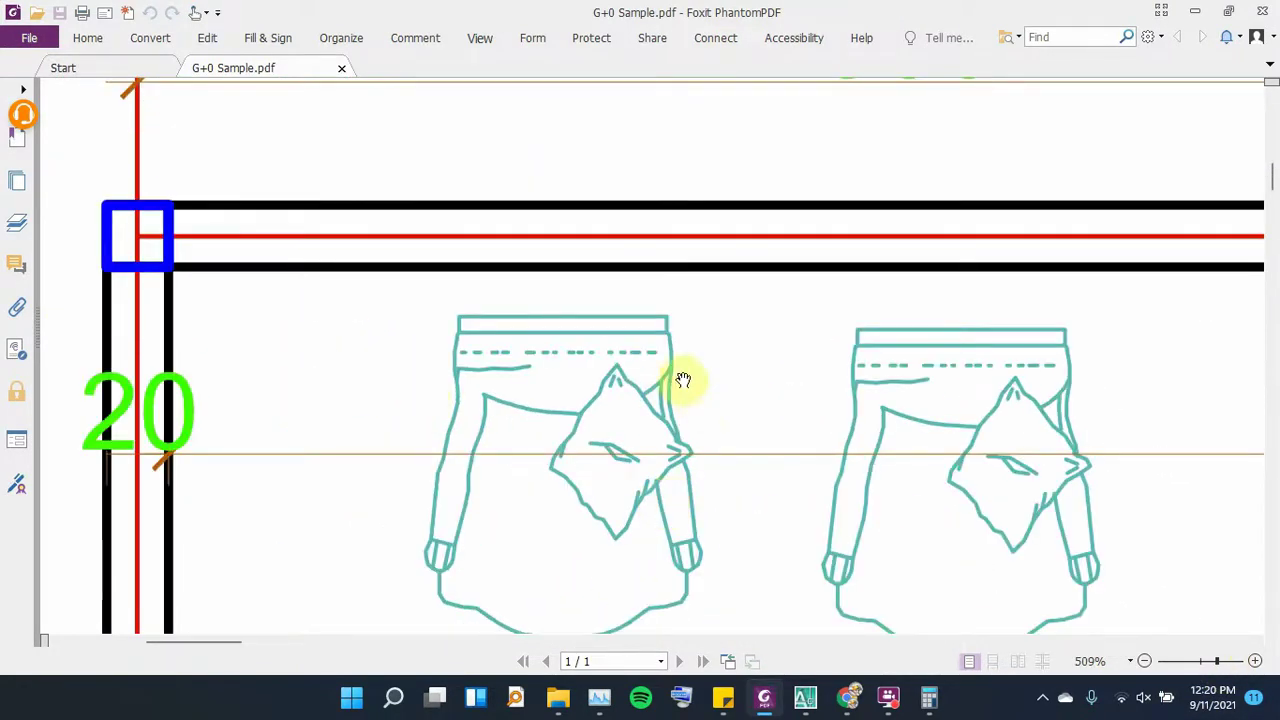
Zoom back to 146.78% to view the Verendah and M/Bath area, then minimize Foxit
click(1217, 663)
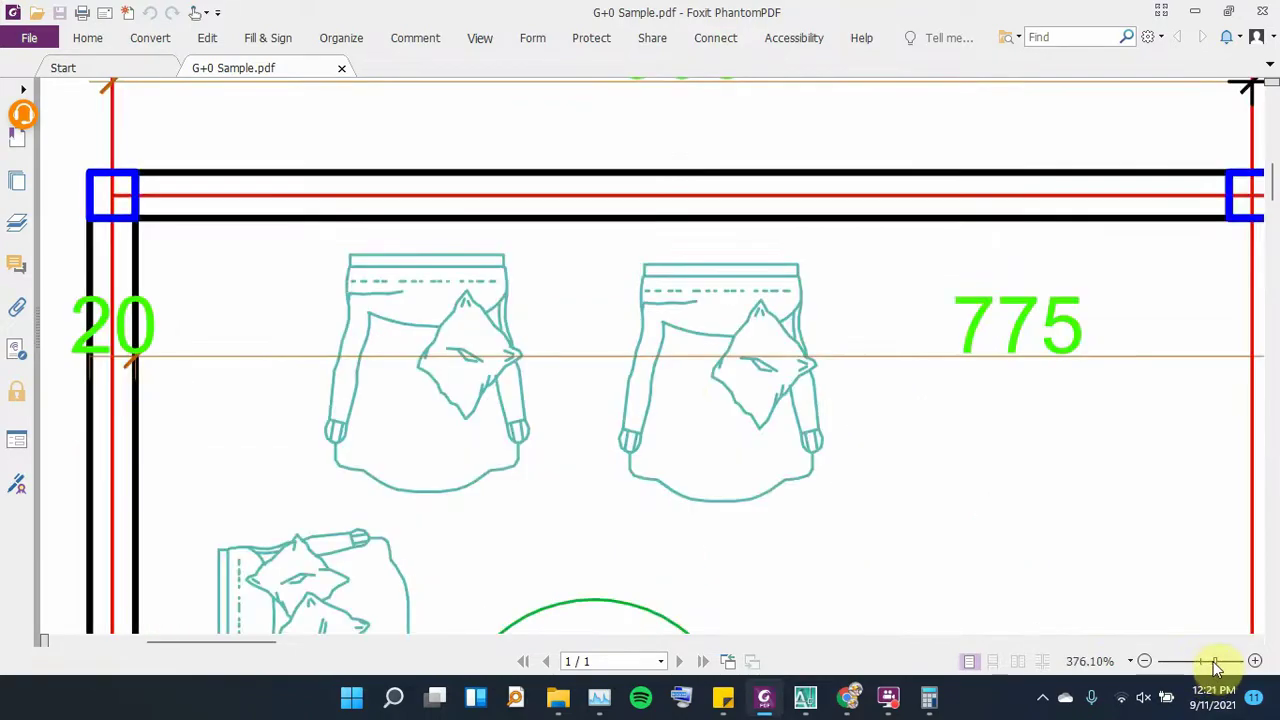
drag(1210, 665, 1207, 665)
scroll(634, 374, down, 3)
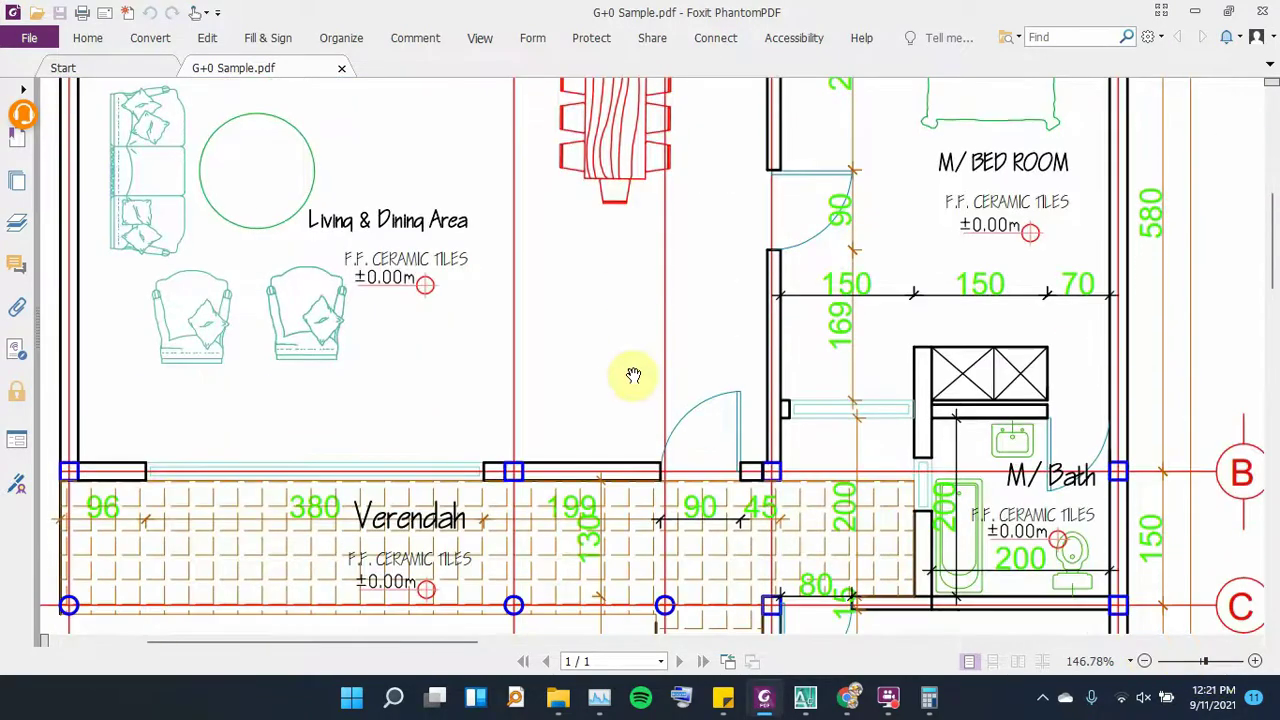
scroll(634, 375, down, 3)
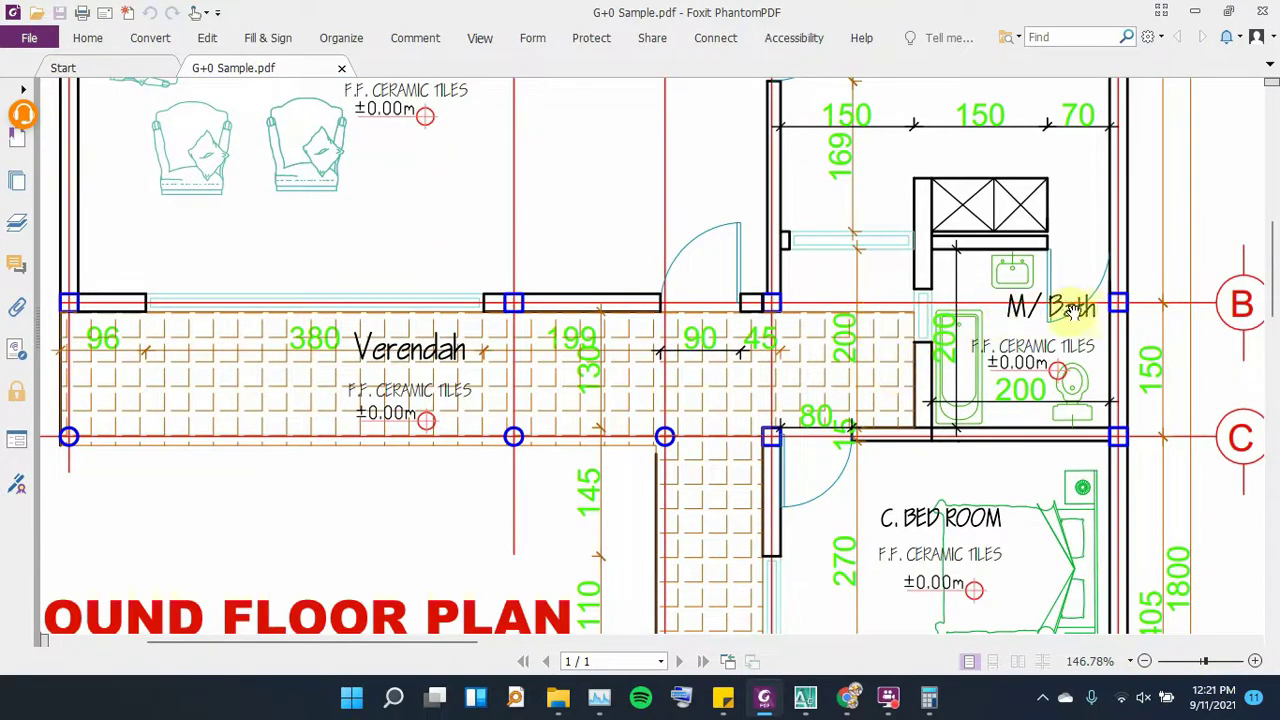
click(1203, 10)
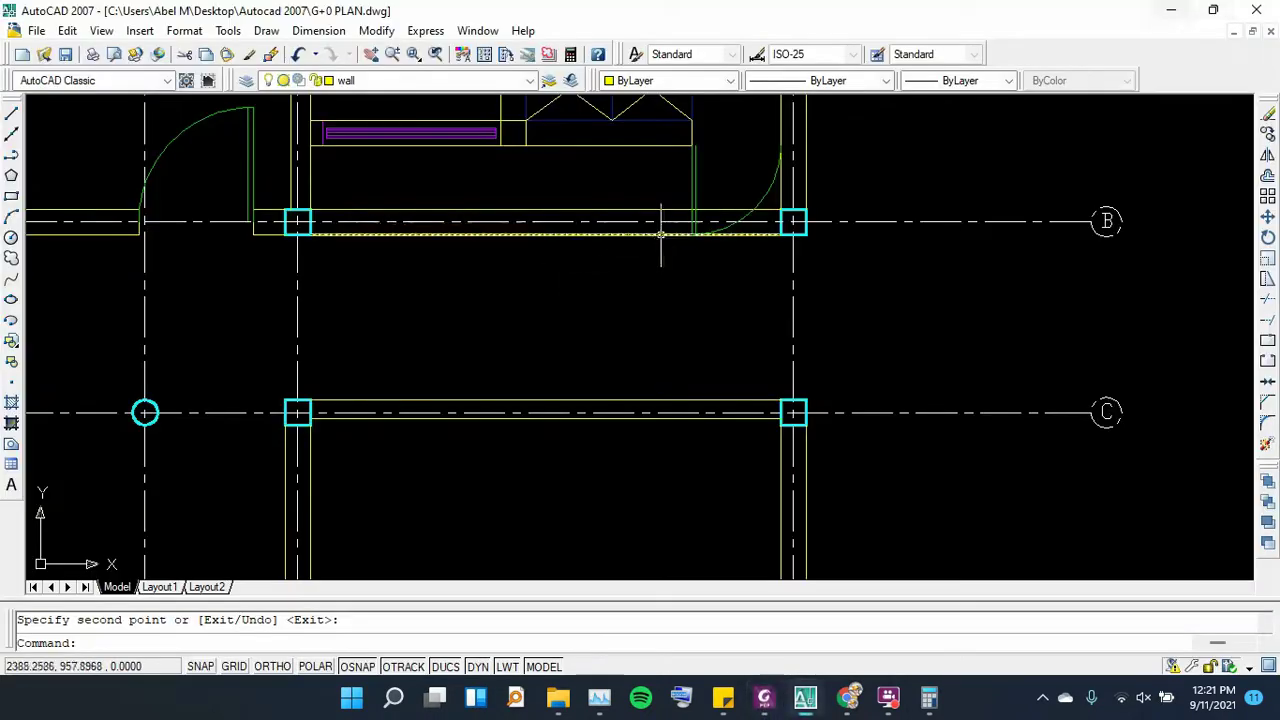
Delete the lower grid B wall line between the two columns, comparing the opening with the PDF
click(632, 209)
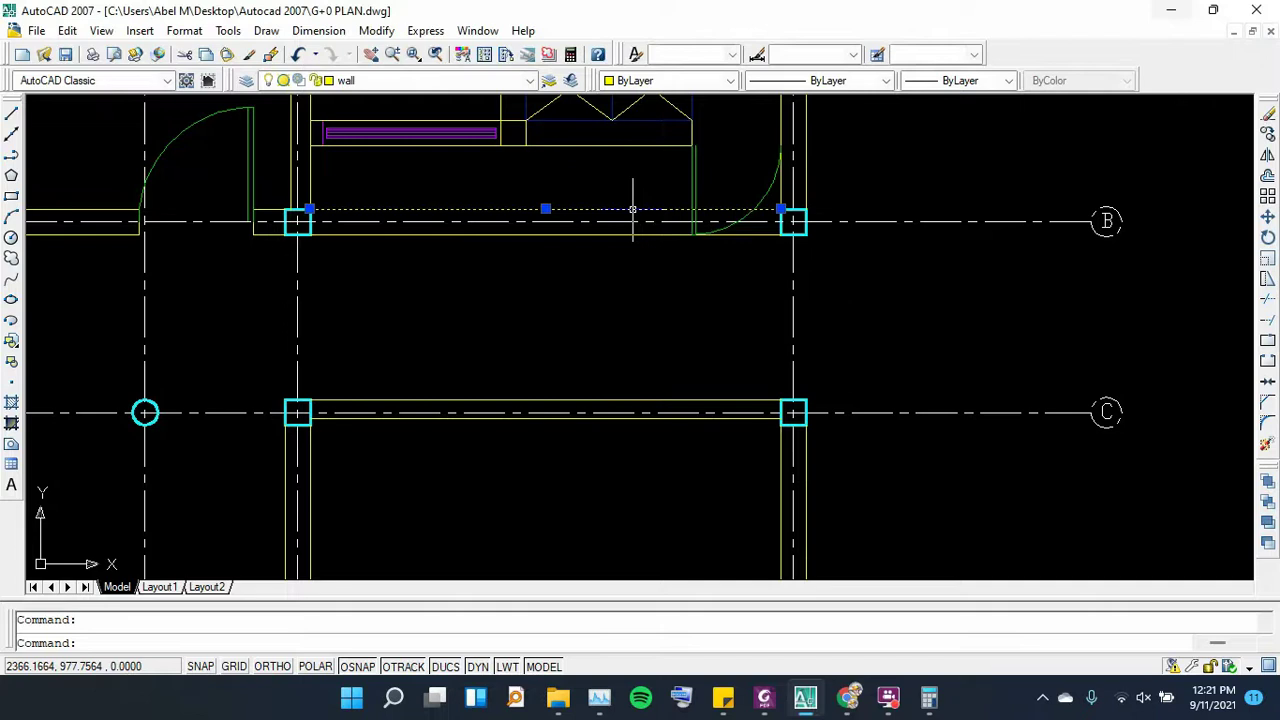
key(Delete)
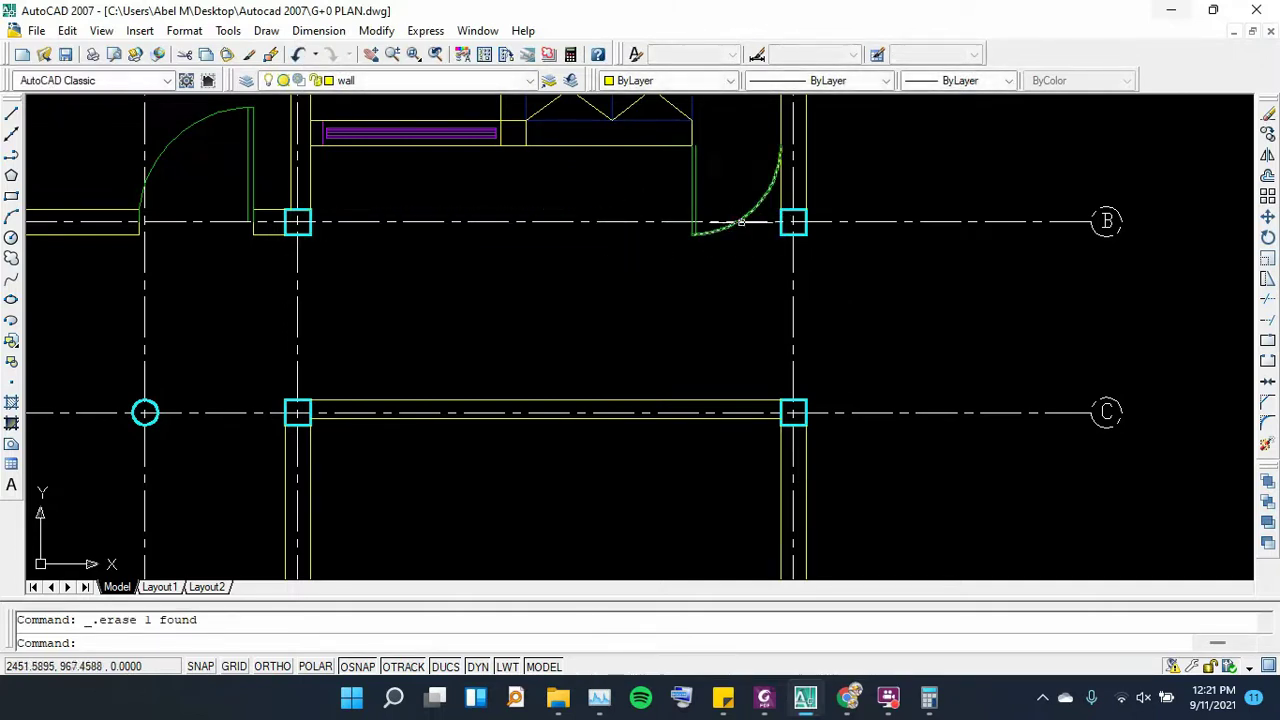
click(764, 697)
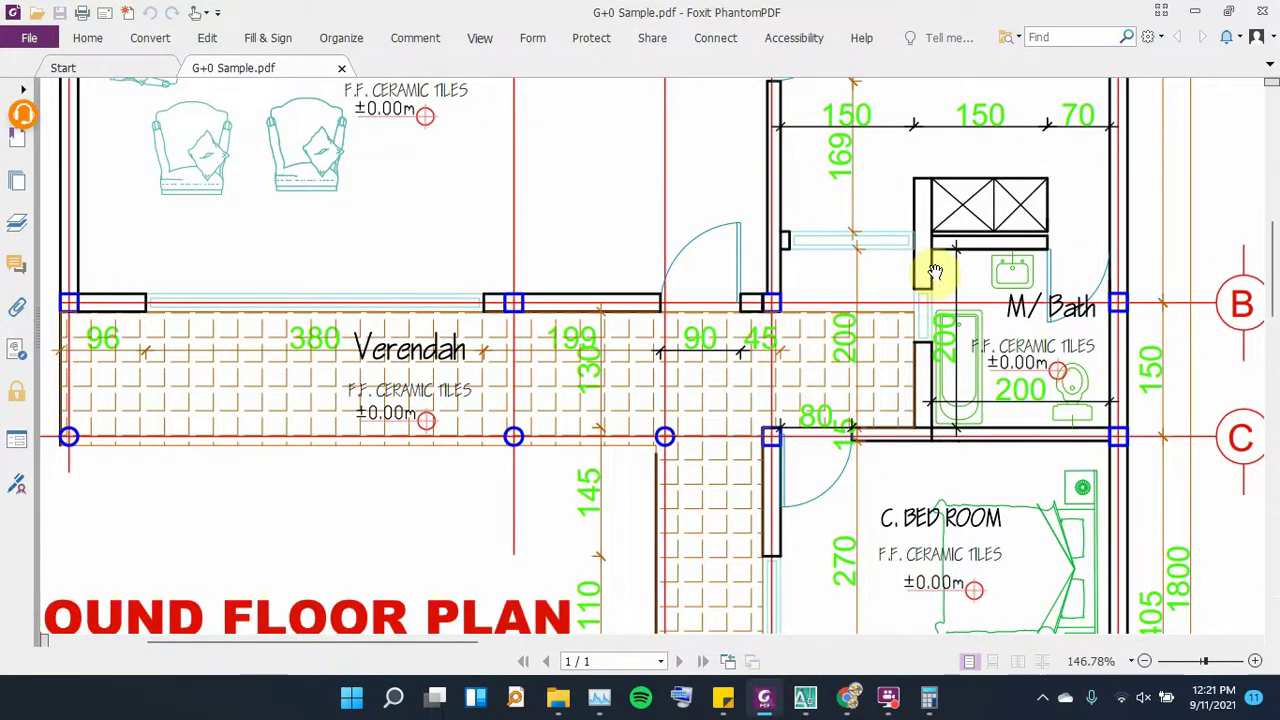
click(766, 698)
scroll(505, 230, down, 1)
scroll(509, 271, down, 2)
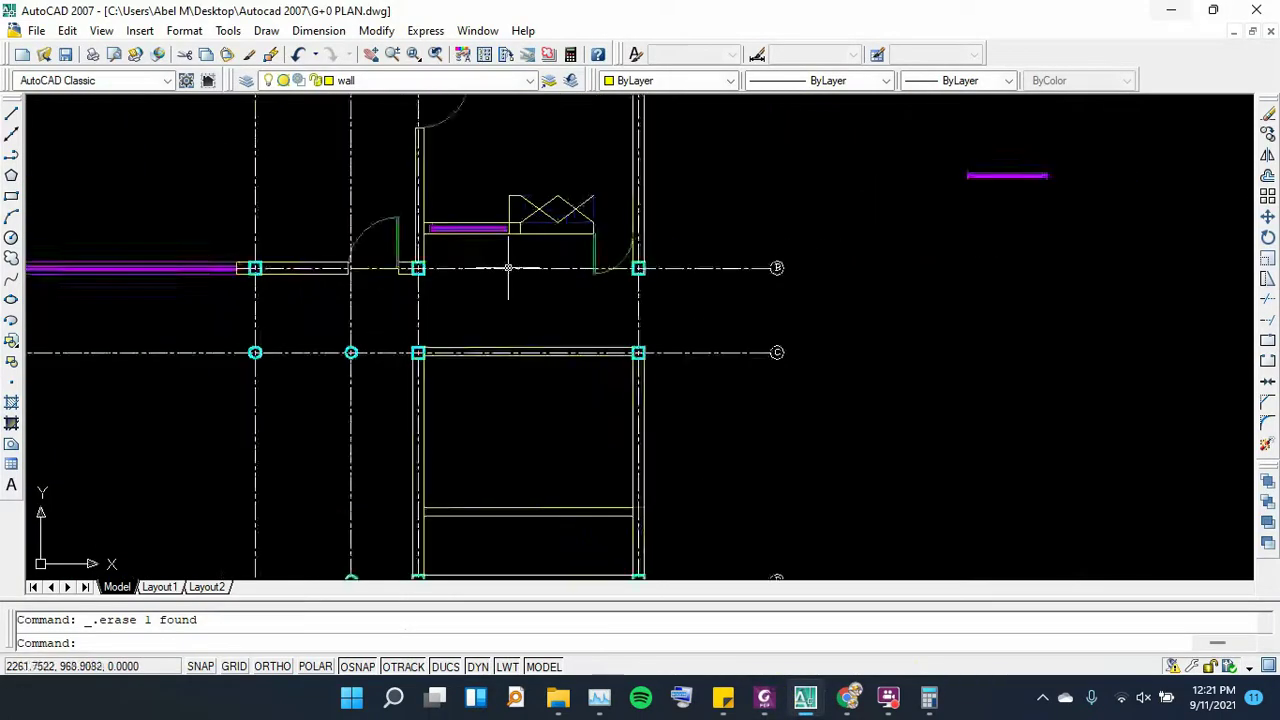
scroll(505, 223, up, 1)
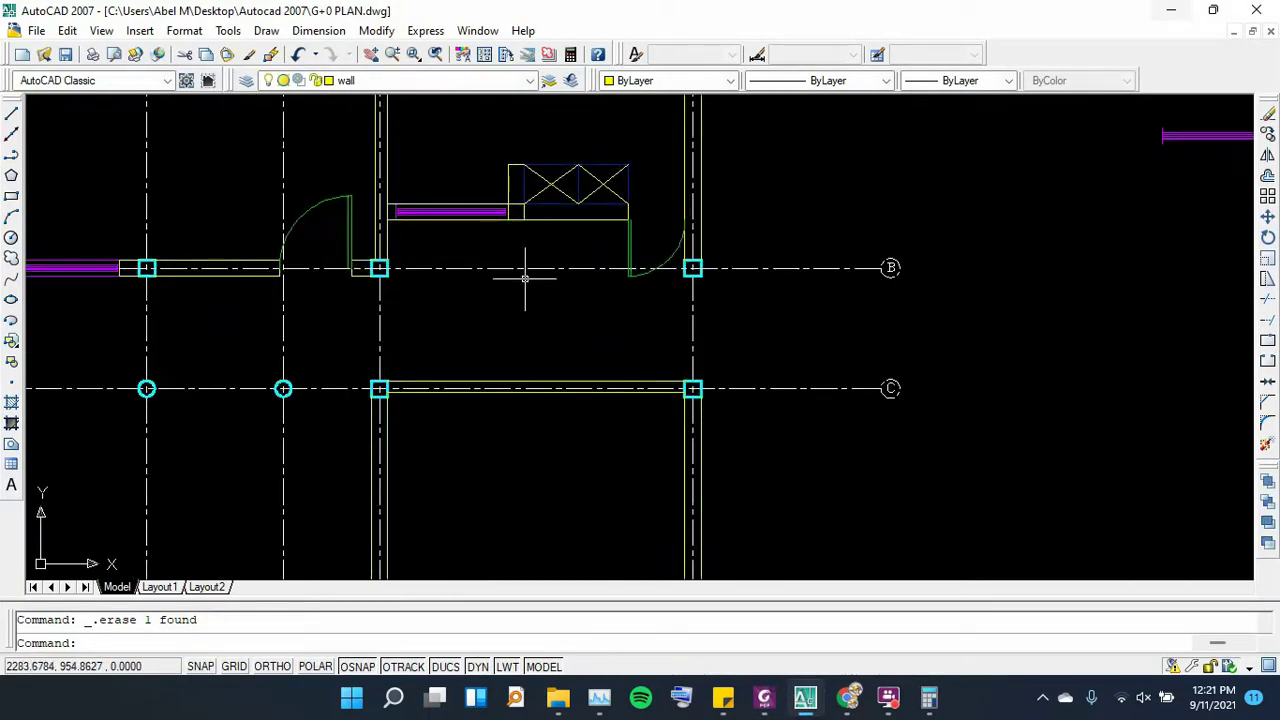
click(766, 697)
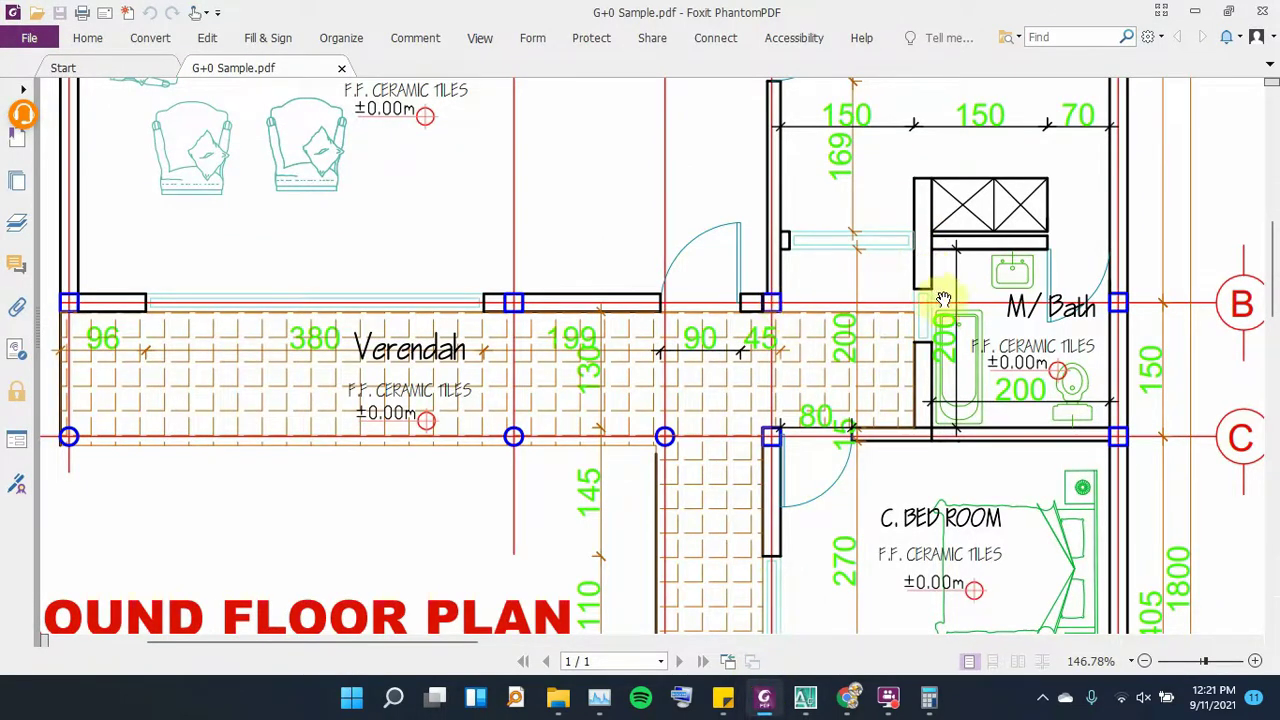
click(773, 708)
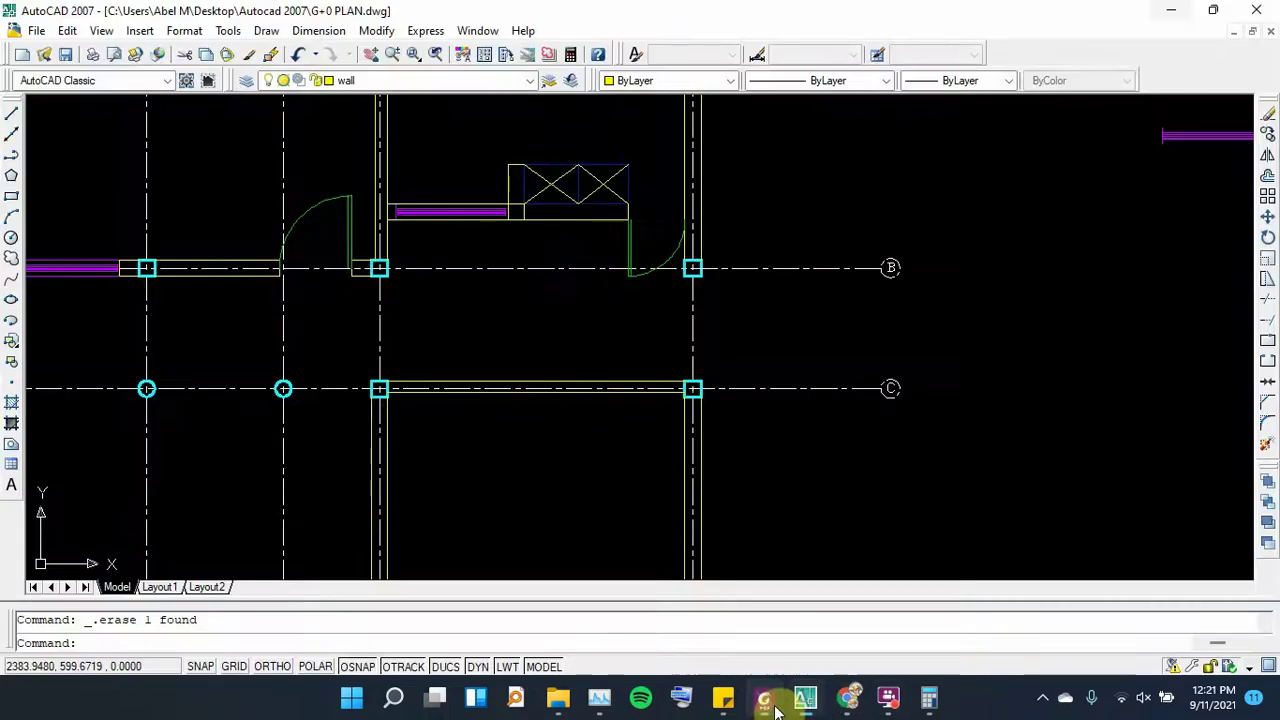
scroll(319, 312, up, 2)
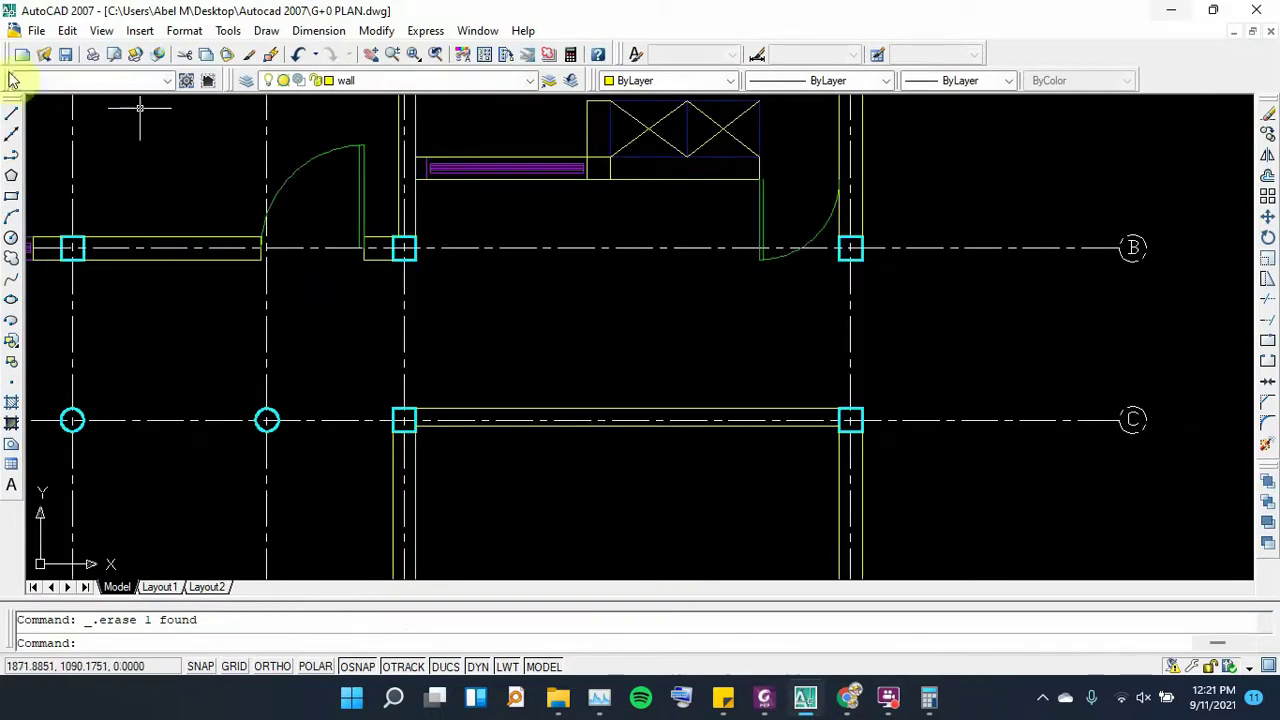
Draw a vertical line straight down from the wall end below the window, with ORTHO on
click(13, 116)
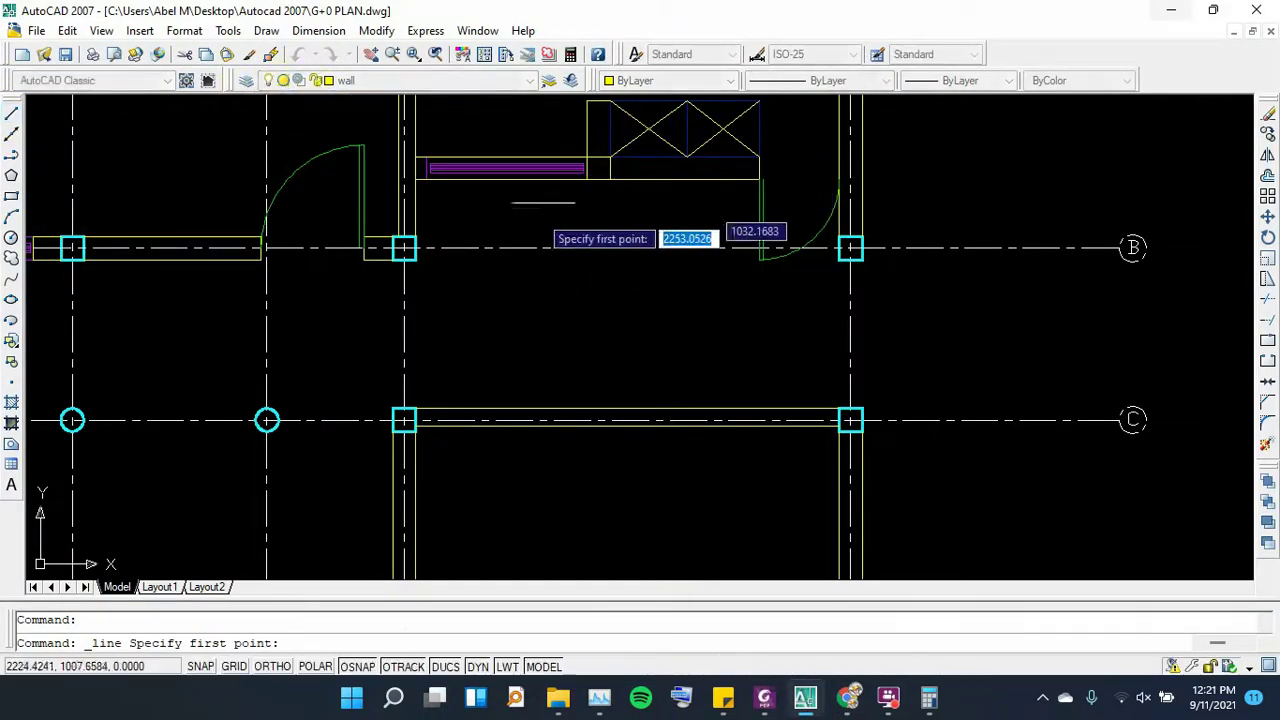
scroll(563, 225, up, 2)
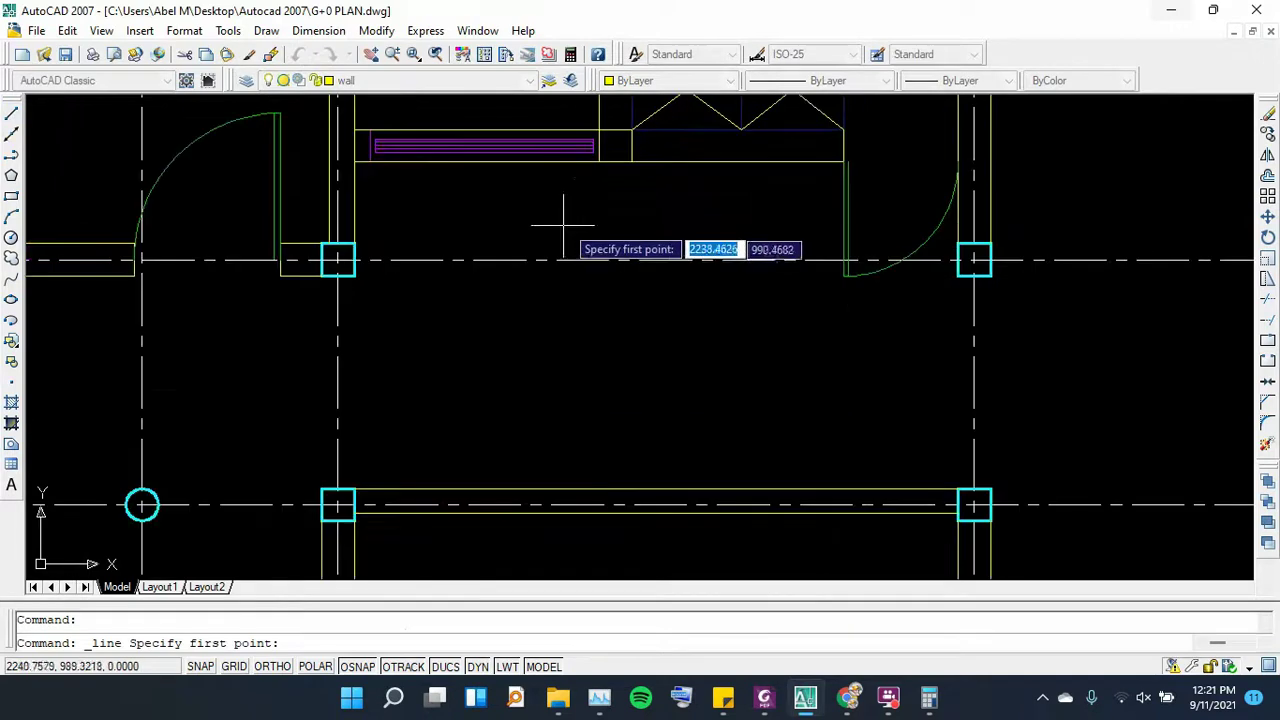
click(598, 162)
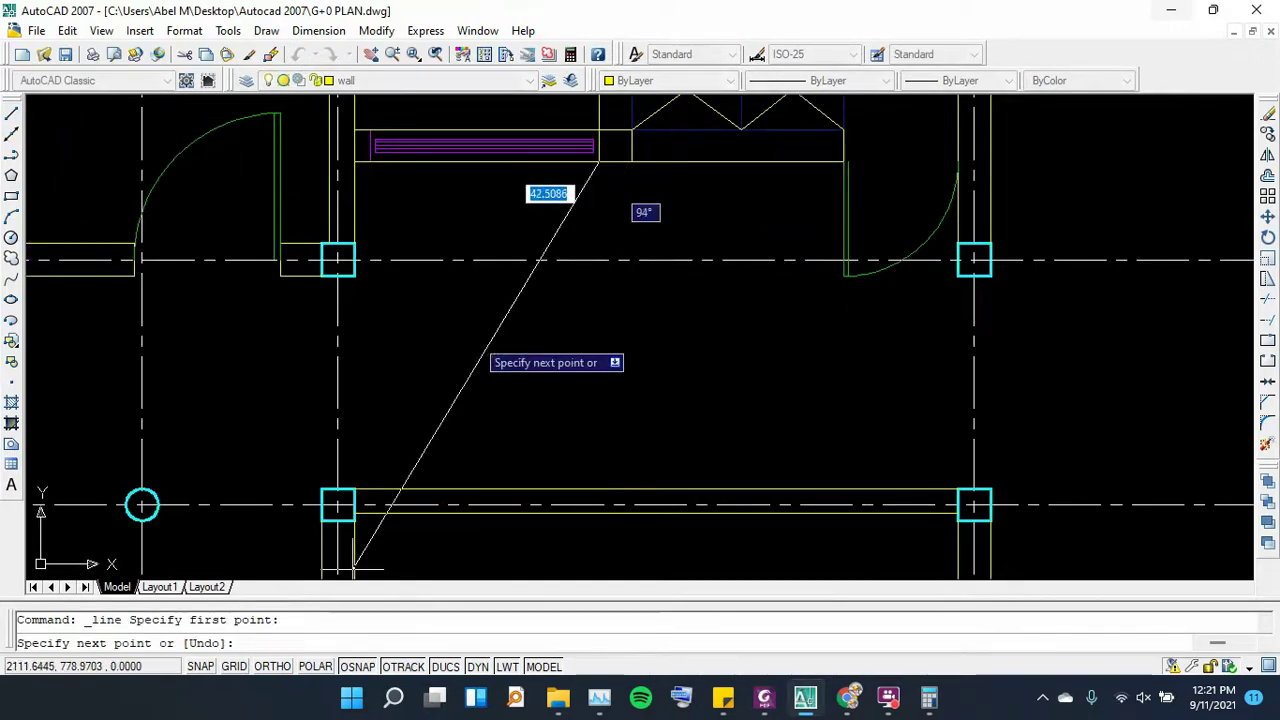
click(265, 667)
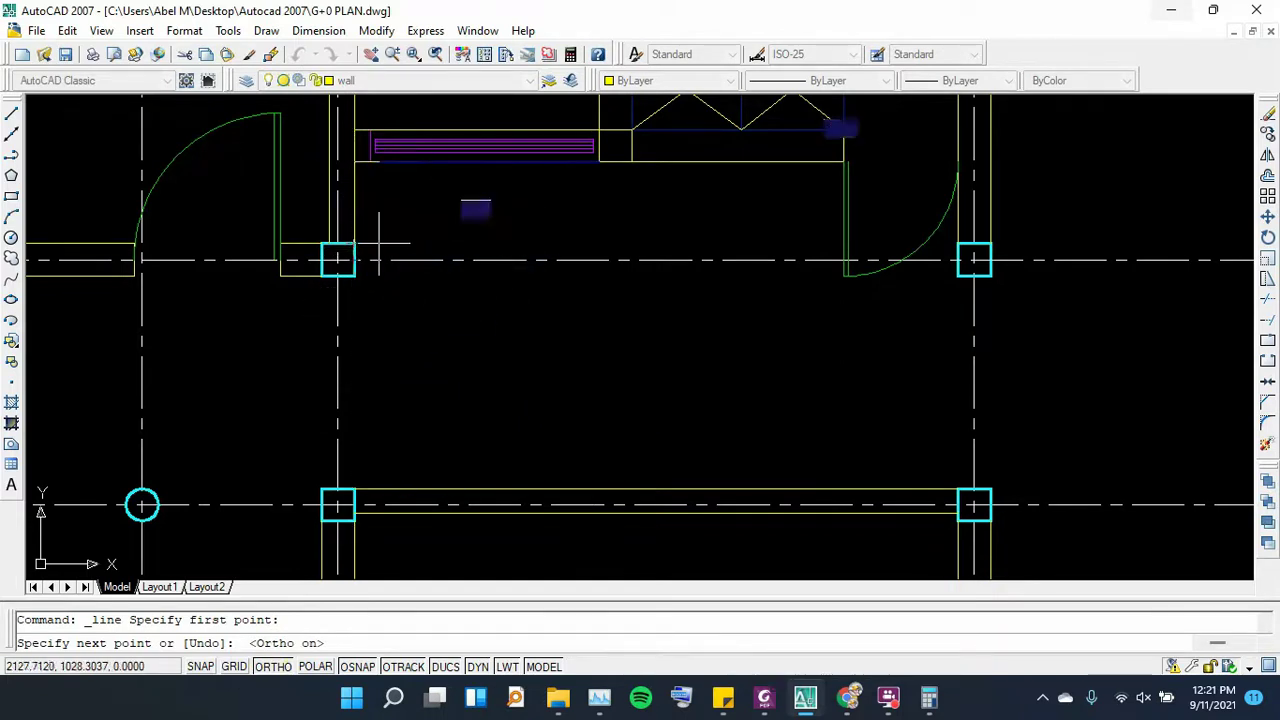
click(599, 243)
key(Return)
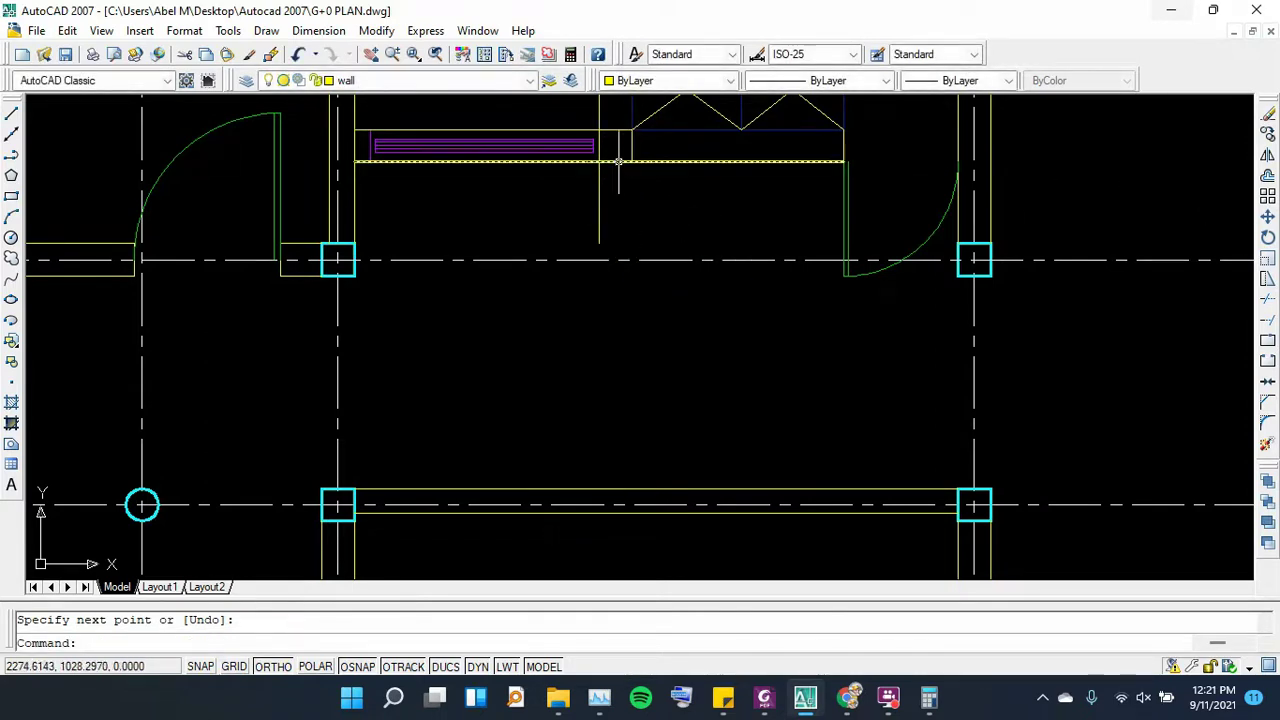
Start TRIM with all objects as cutting edges, then cancel without trimming
text(tr)
key(Return)
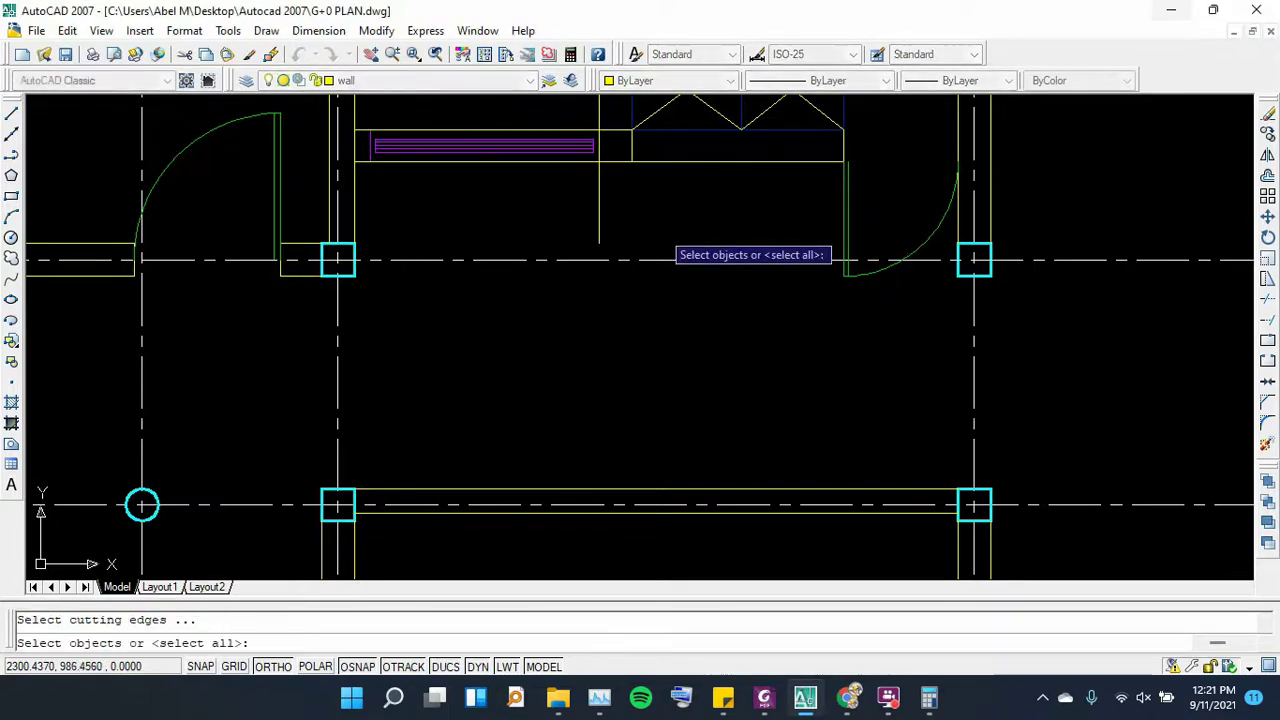
key(Return)
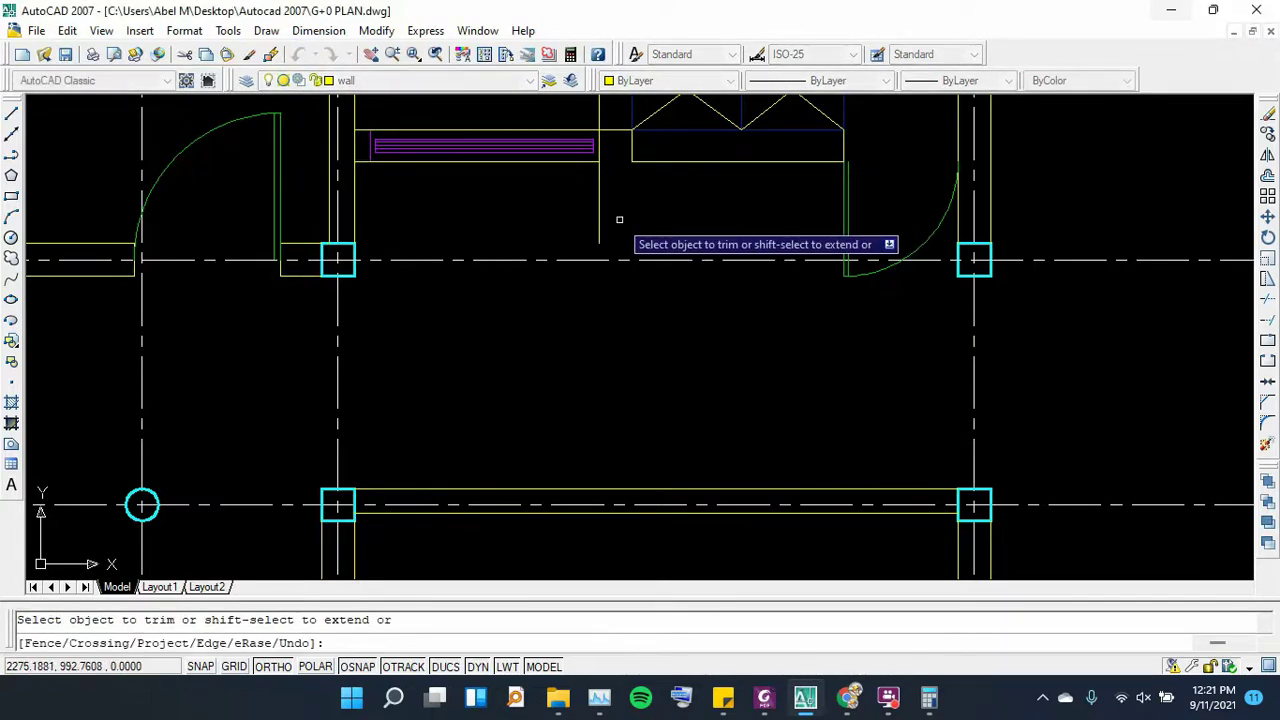
key(Escape)
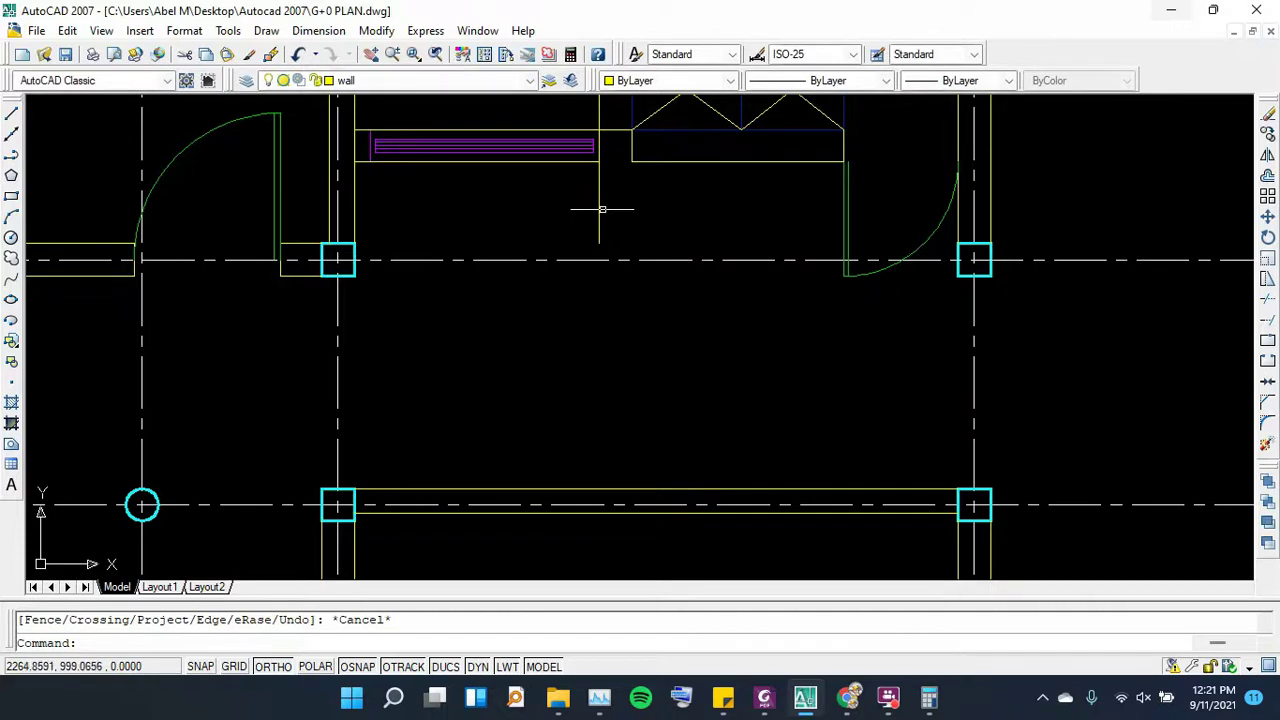
Offset the short vertical line below the window 20 units to the right
click(1268, 177)
text(20)
key(Return)
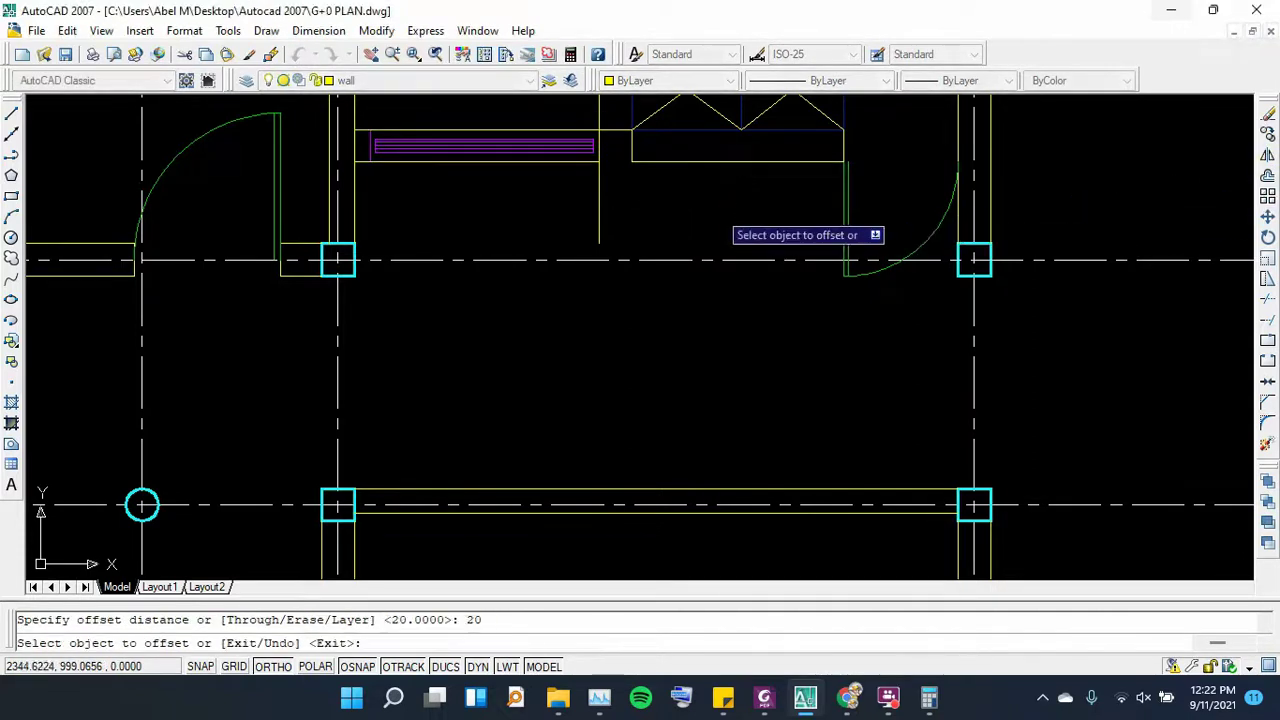
click(600, 200)
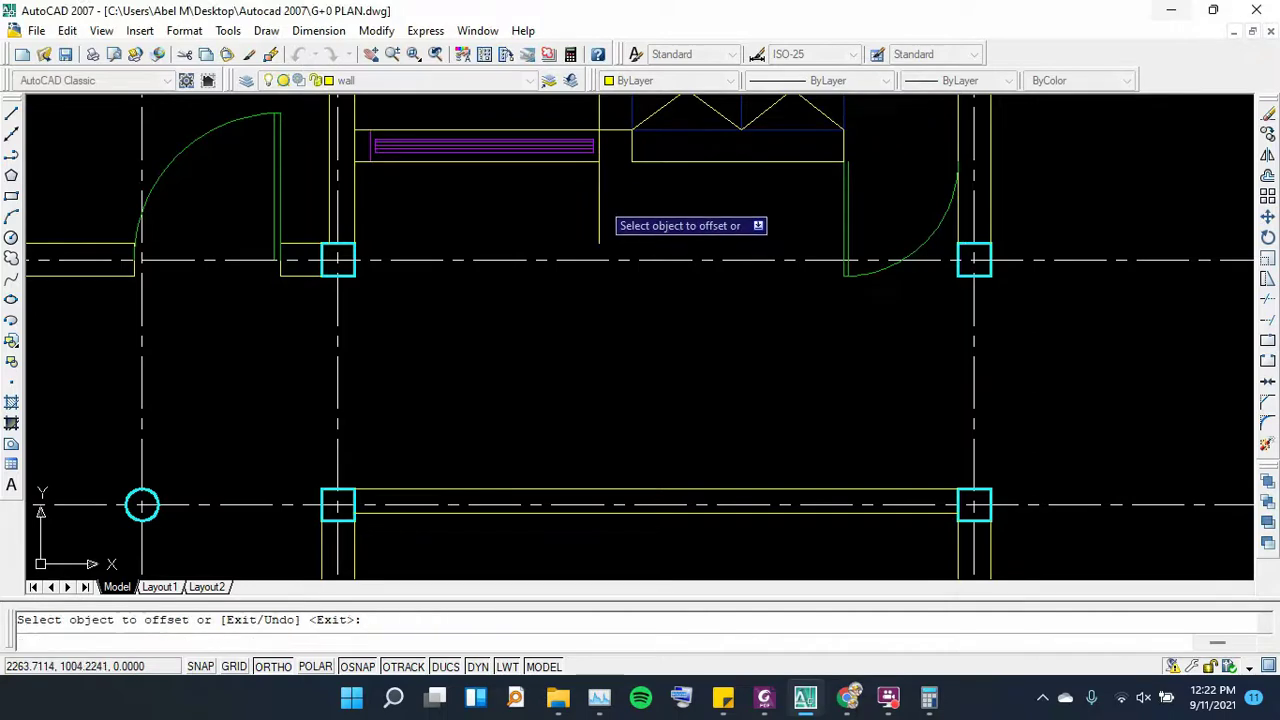
click(674, 211)
key(Escape)
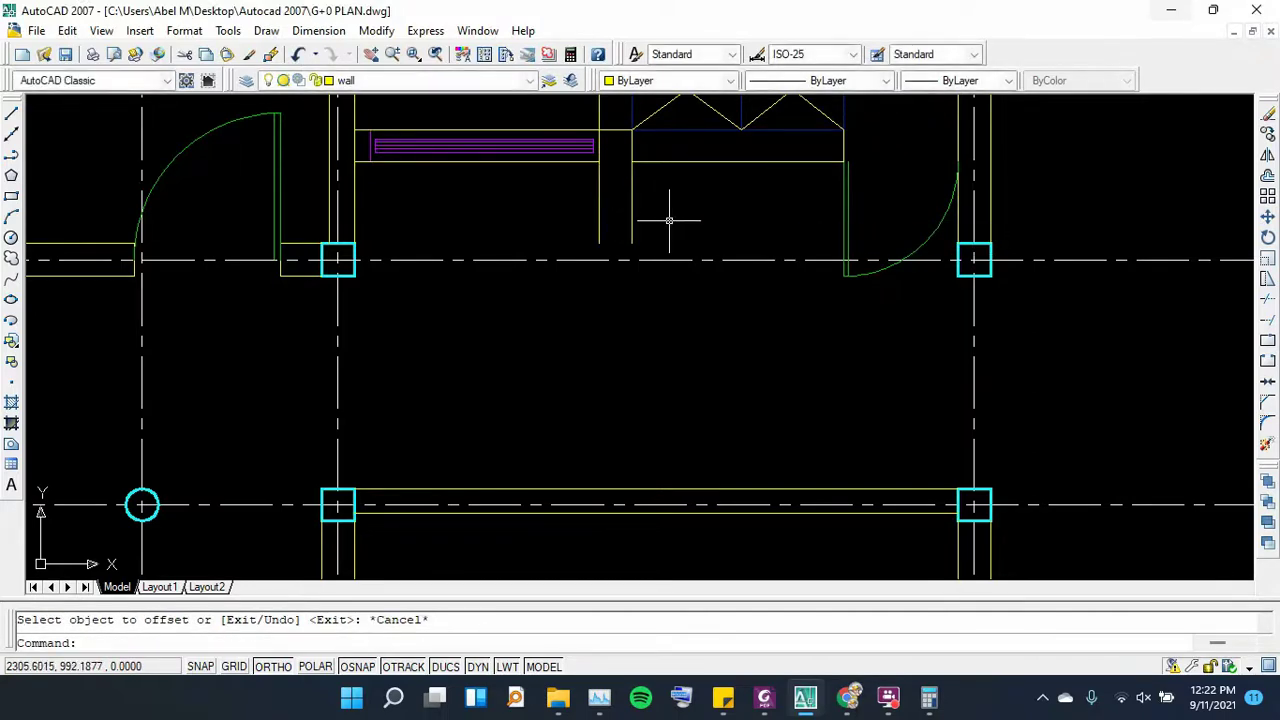
click(764, 697)
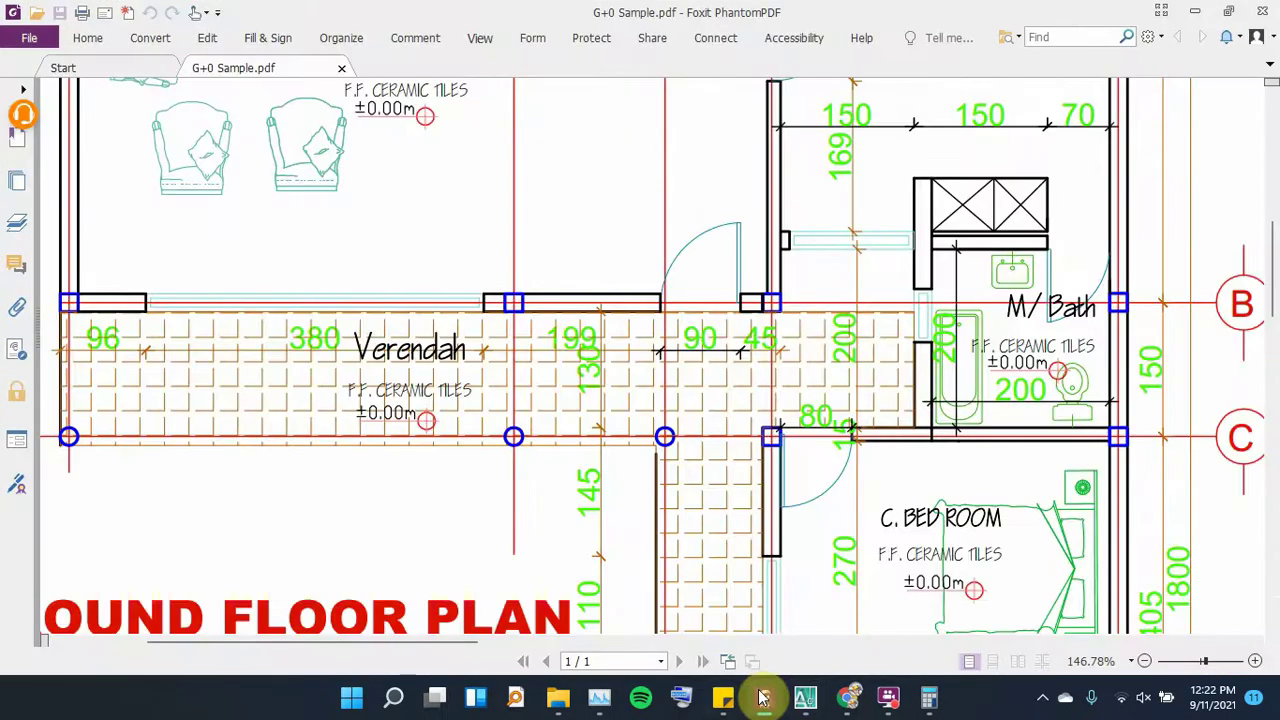
Pan the PDF plan toward the bathroom area and return to AutoCAD
drag(930, 365, 760, 354)
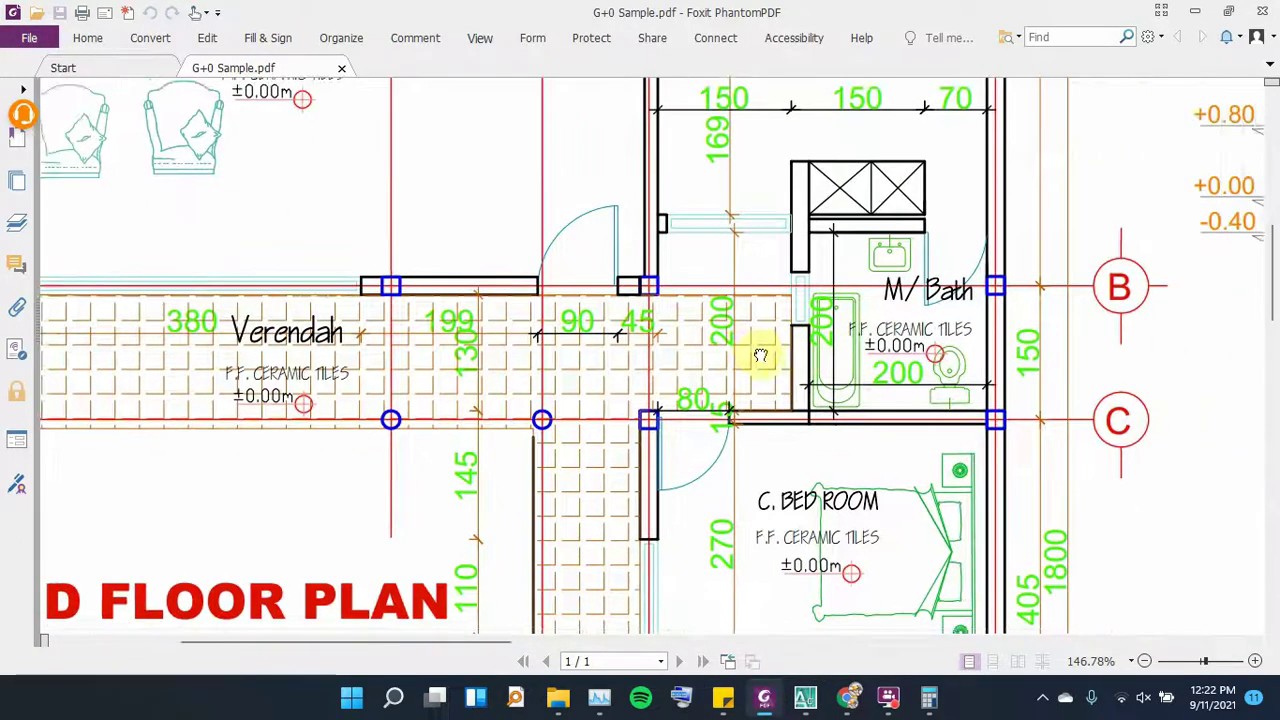
click(766, 697)
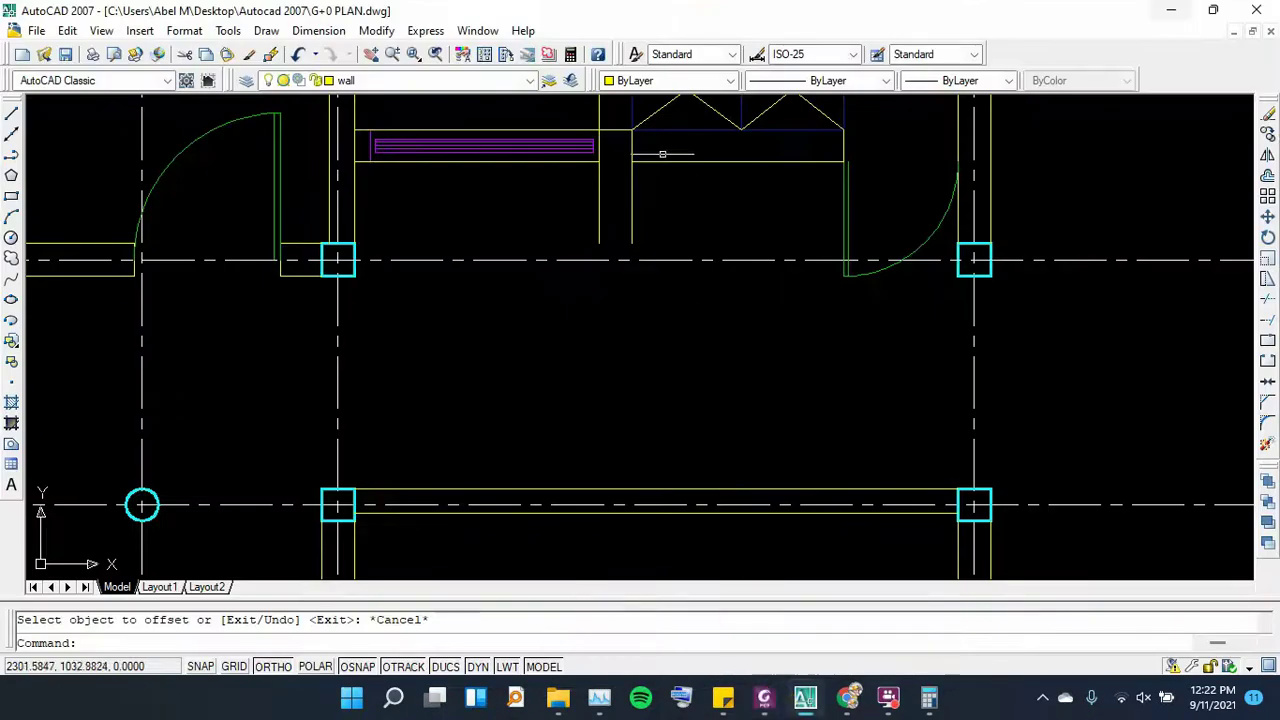
scroll(650, 267, down, 4)
scroll(673, 327, up, 5)
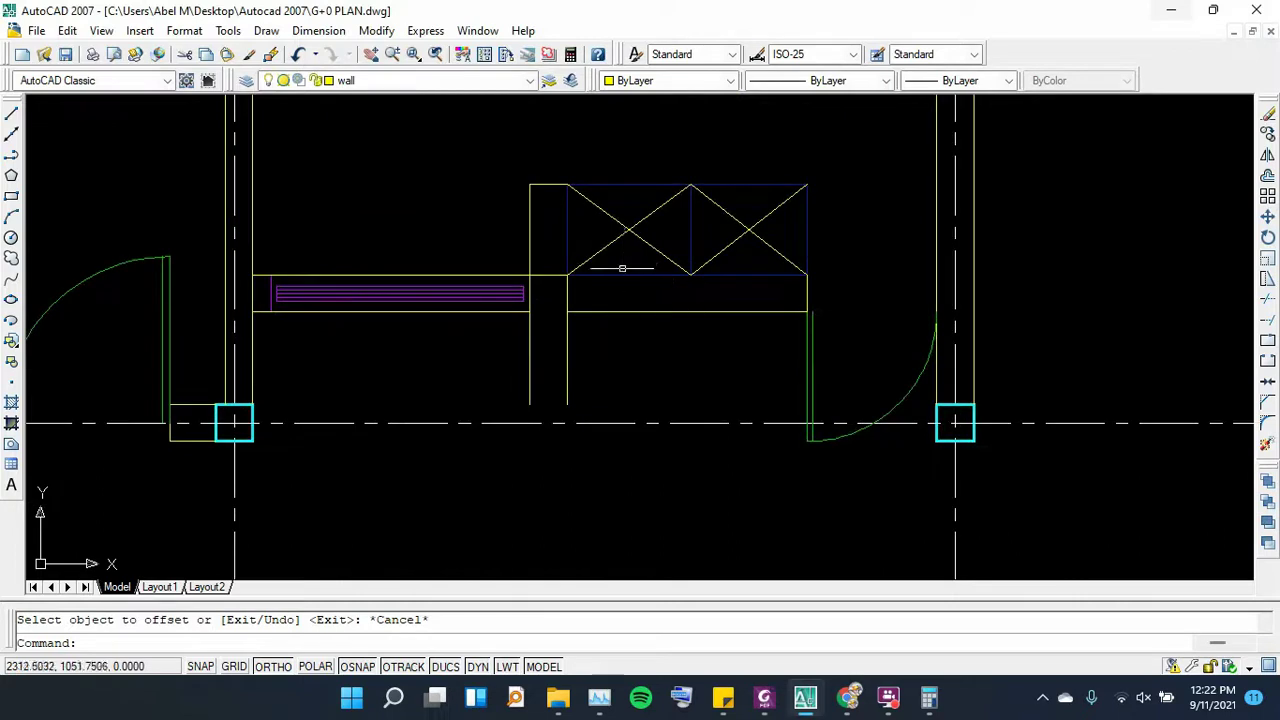
scroll(622, 268, up, 2)
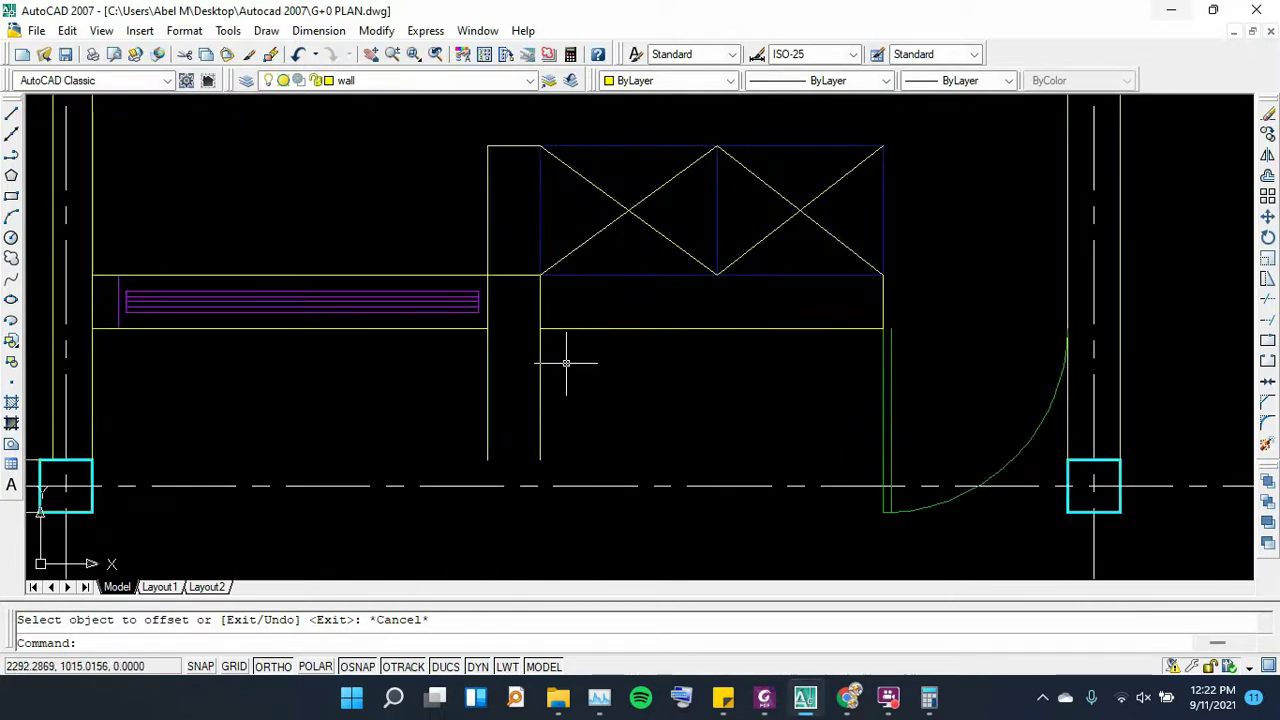
Draw a horizontal line right from the wall corner, then check the wall in the PDF
click(11, 113)
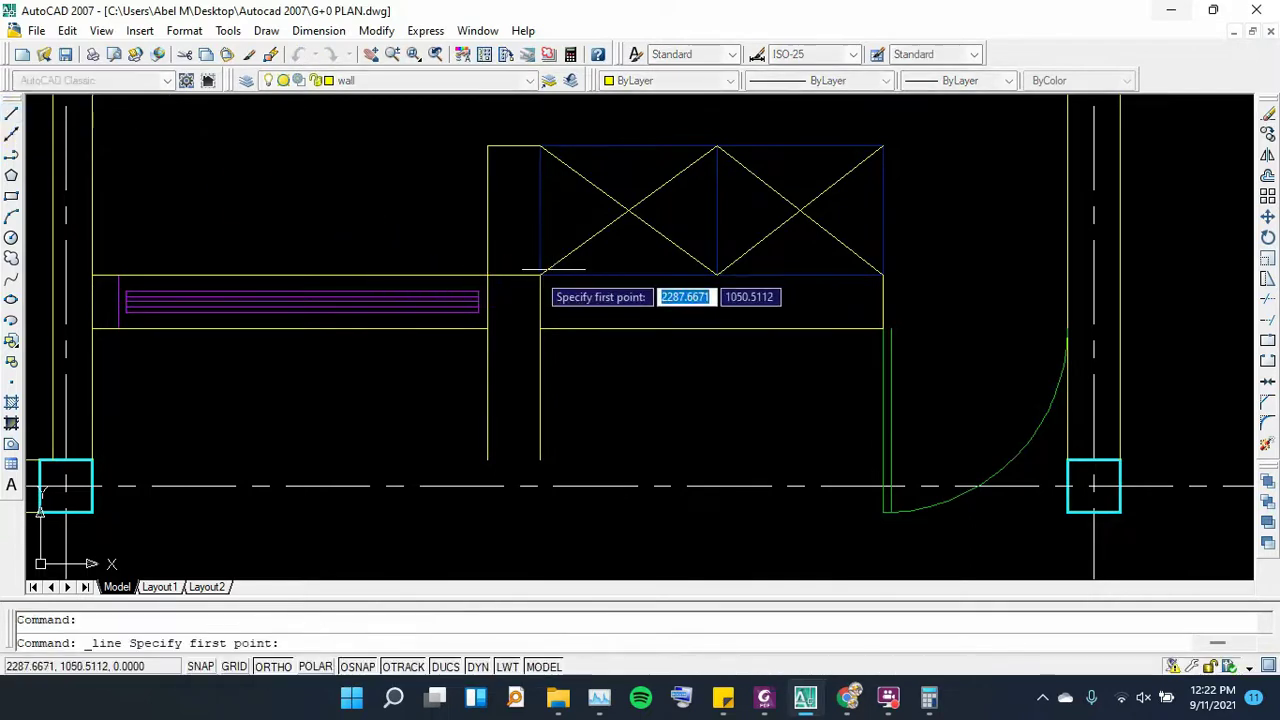
click(540, 275)
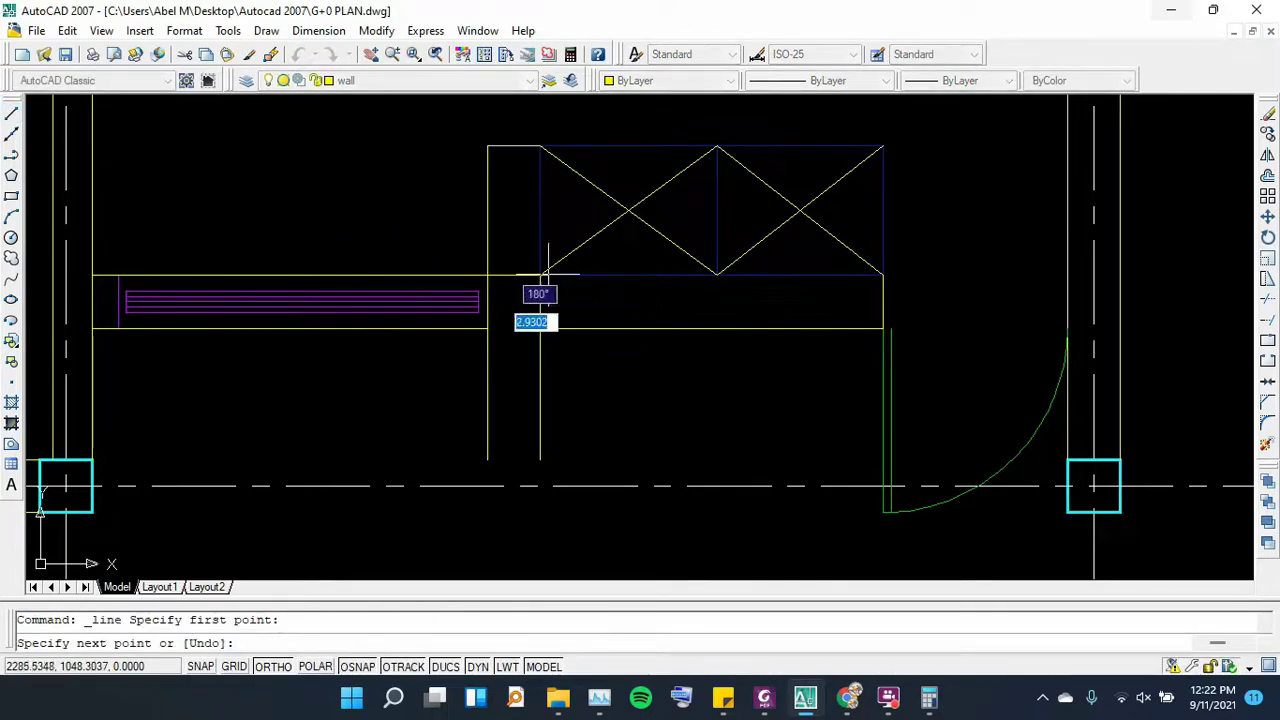
click(882, 275)
scroll(714, 225, down, 2)
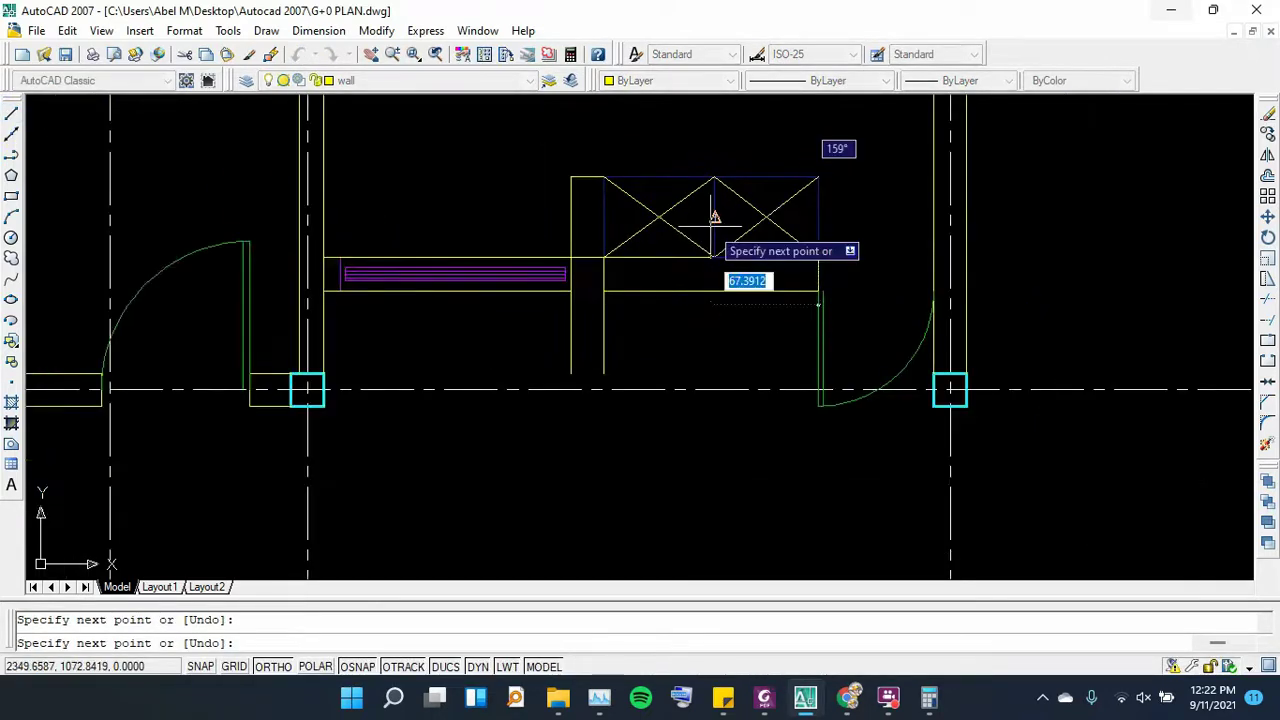
key(Escape)
scroll(709, 251, down, 2)
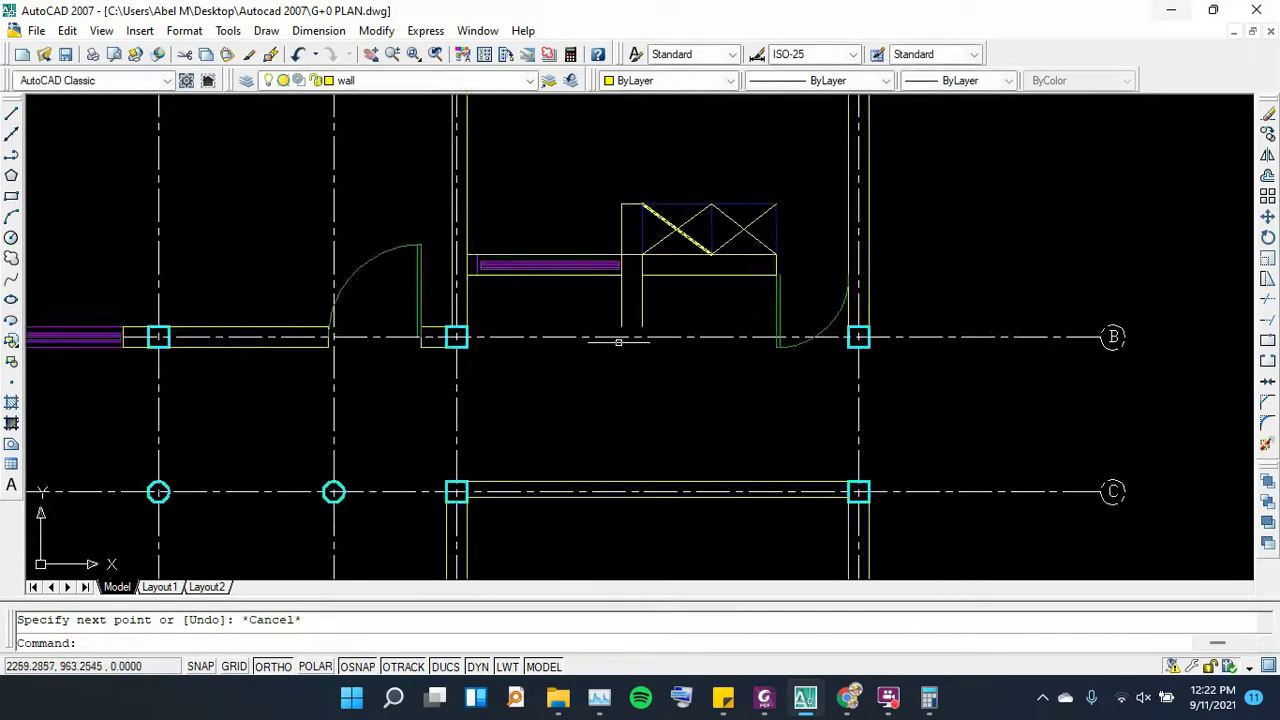
scroll(642, 231, up, 2)
scroll(612, 275, up, 2)
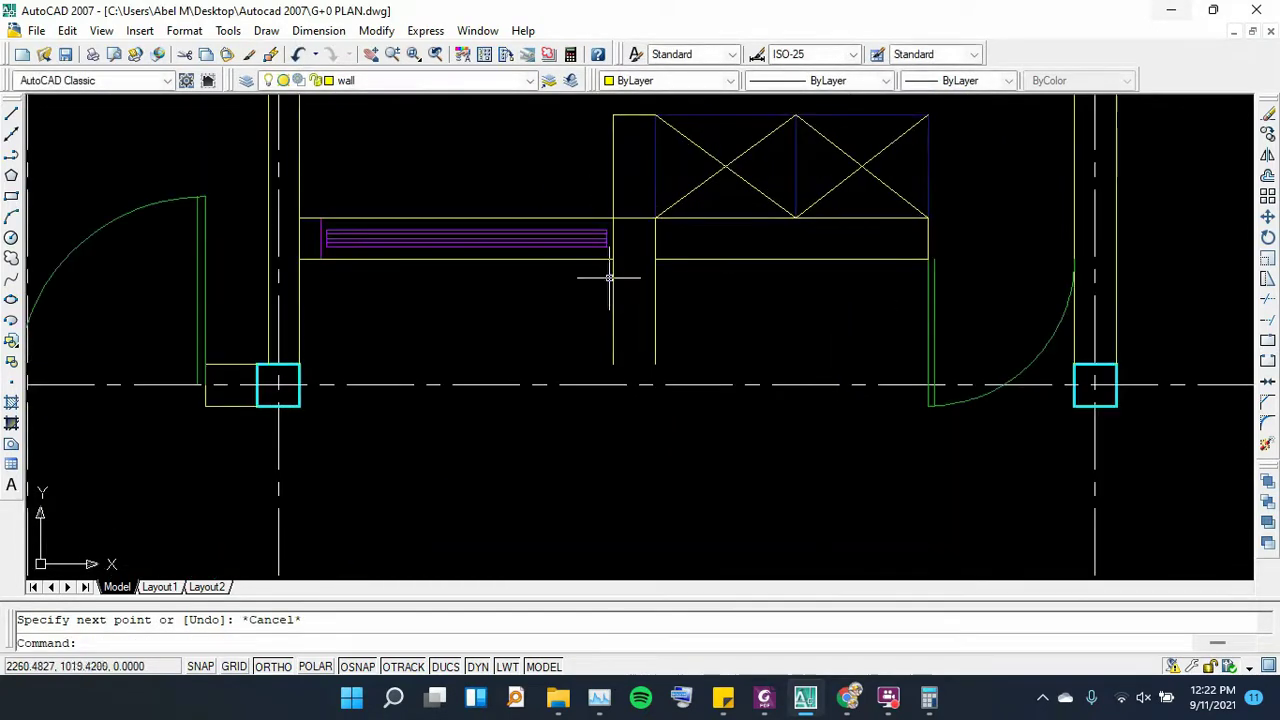
scroll(610, 285, up, 2)
scroll(650, 310, down, 3)
click(762, 706)
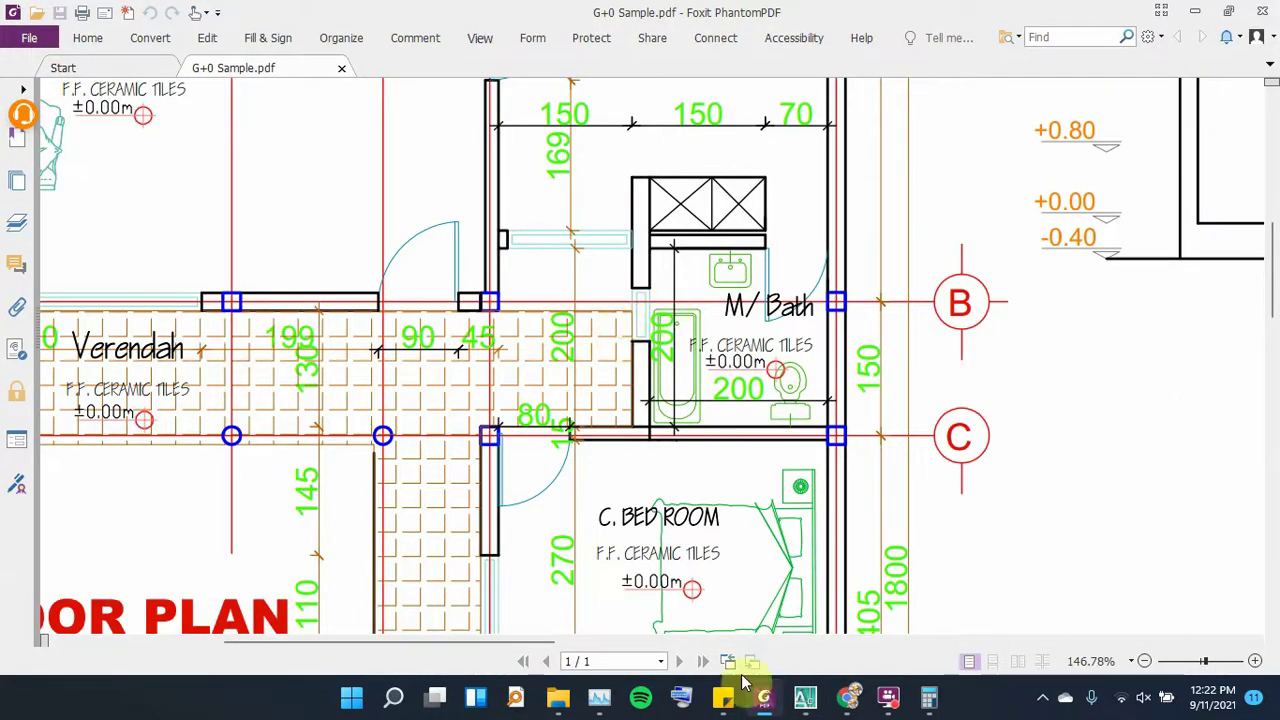
click(805, 697)
Draw a short line joining the two lower corners of the paired wall verticals
click(12, 115)
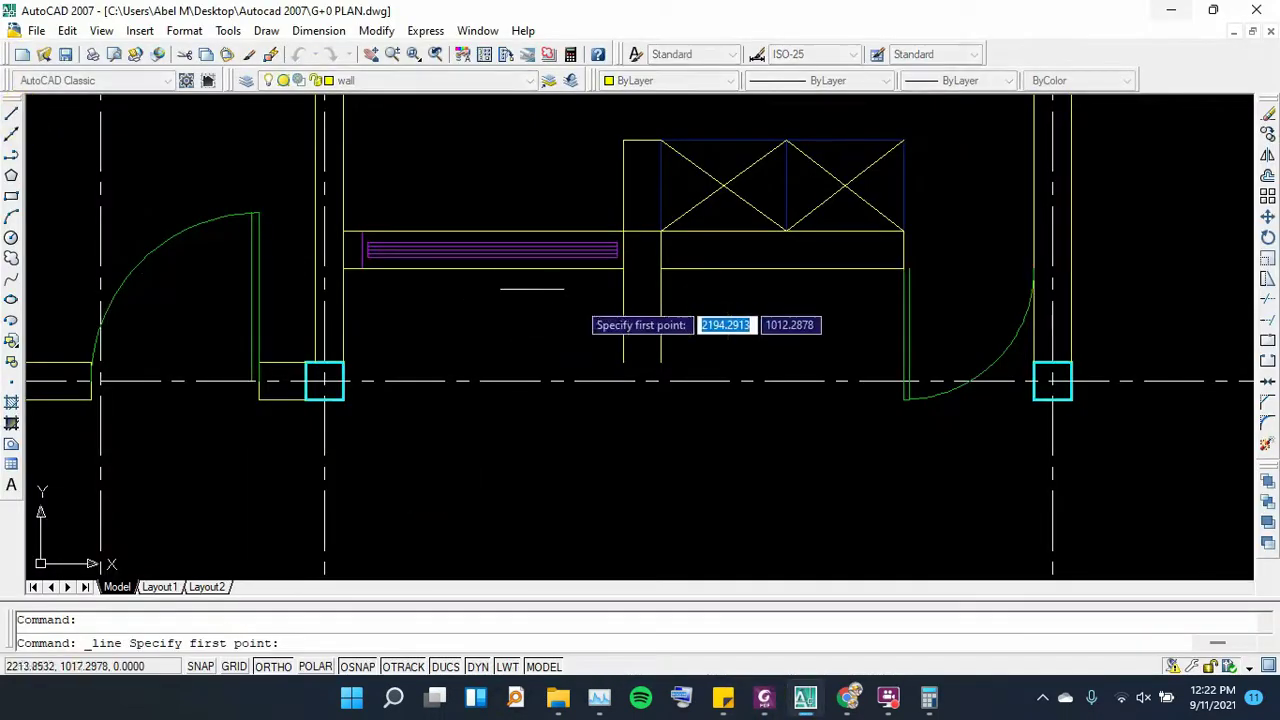
click(623, 362)
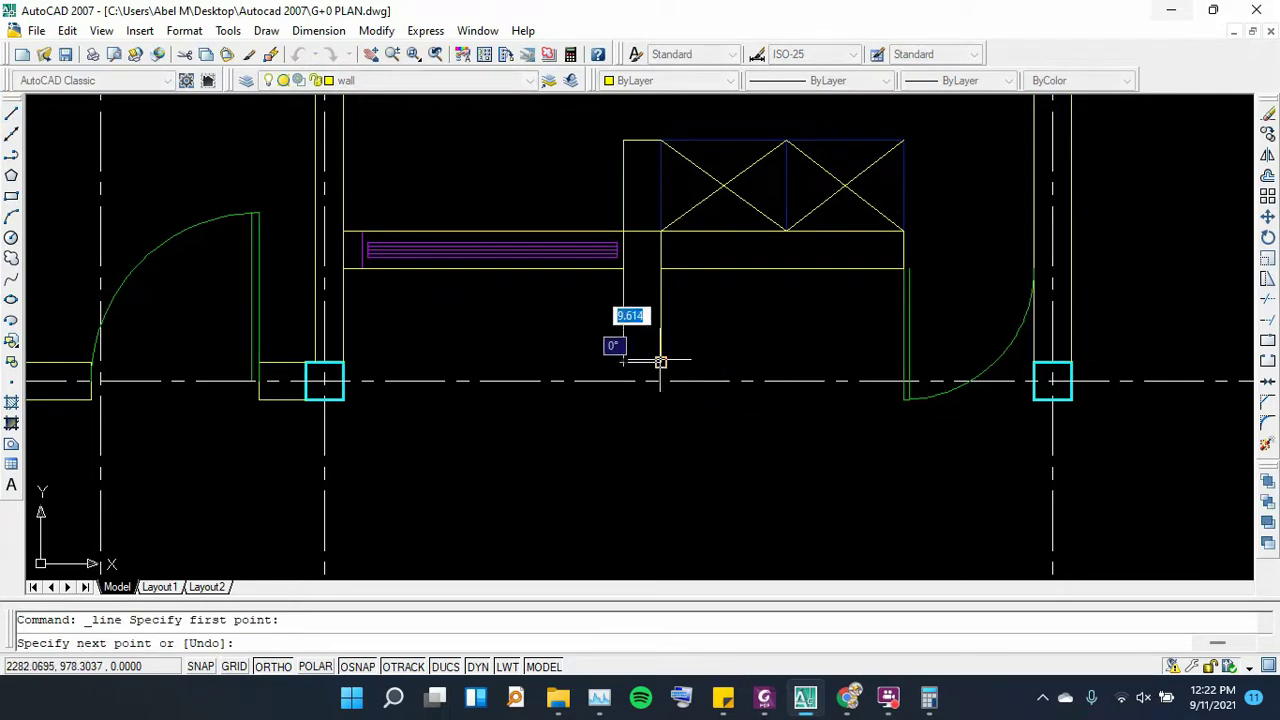
click(660, 362)
key(Return)
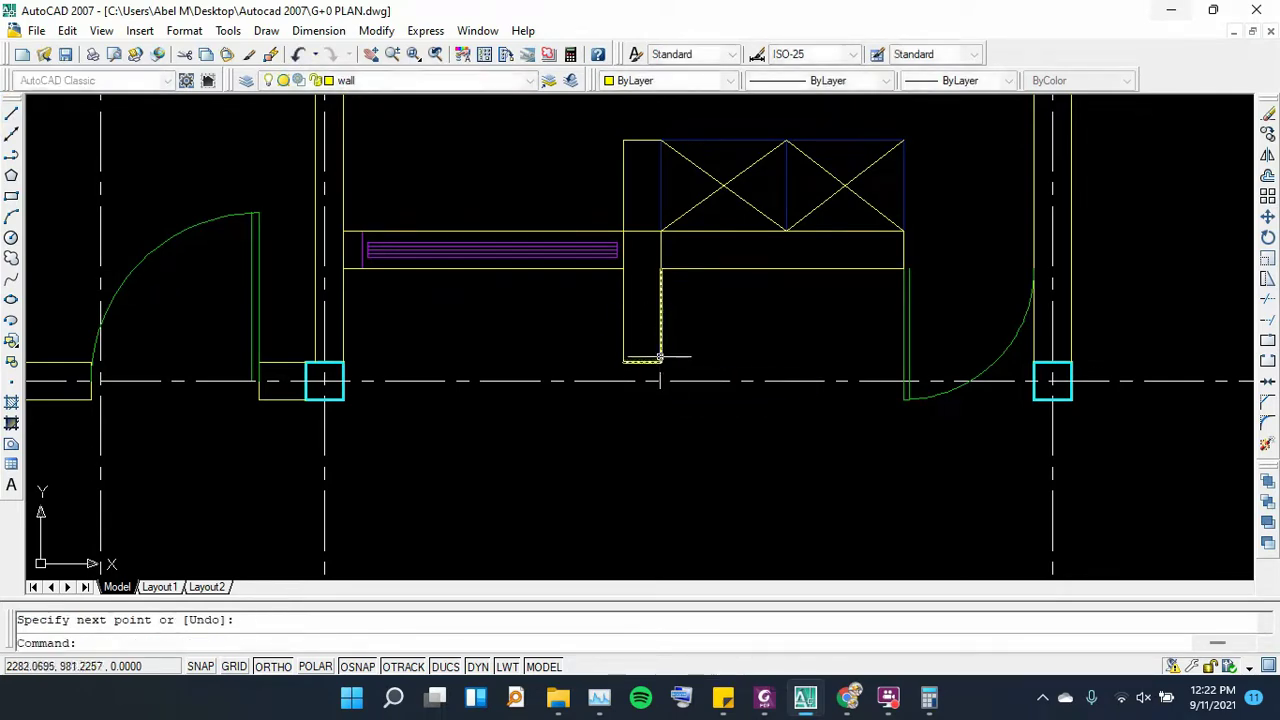
click(764, 697)
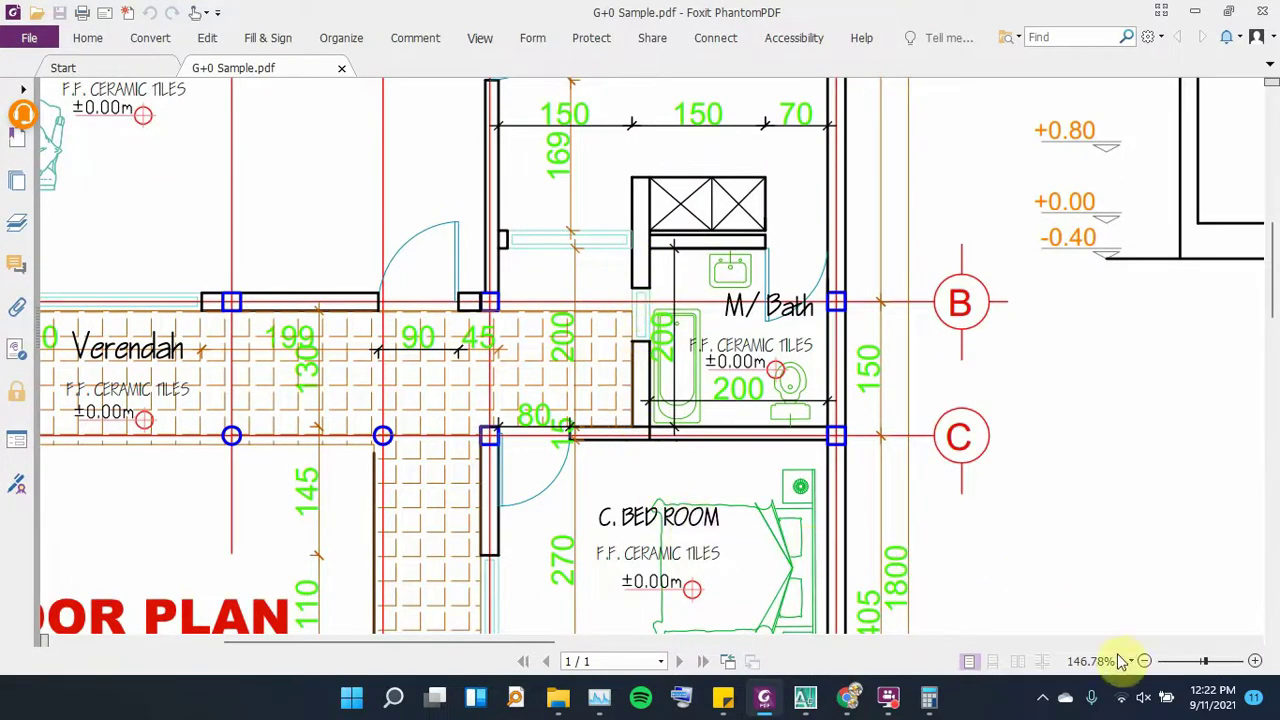
Zoom the PDF to 184.39%, pan to the M/ Bath and C. BED ROOM wall, then return to G+0 PLAN.dwg
click(1213, 665)
mouse_move(752, 537)
mouse_down()
mouse_move(820, 503)
mouse_move(636, 386)
mouse_up()
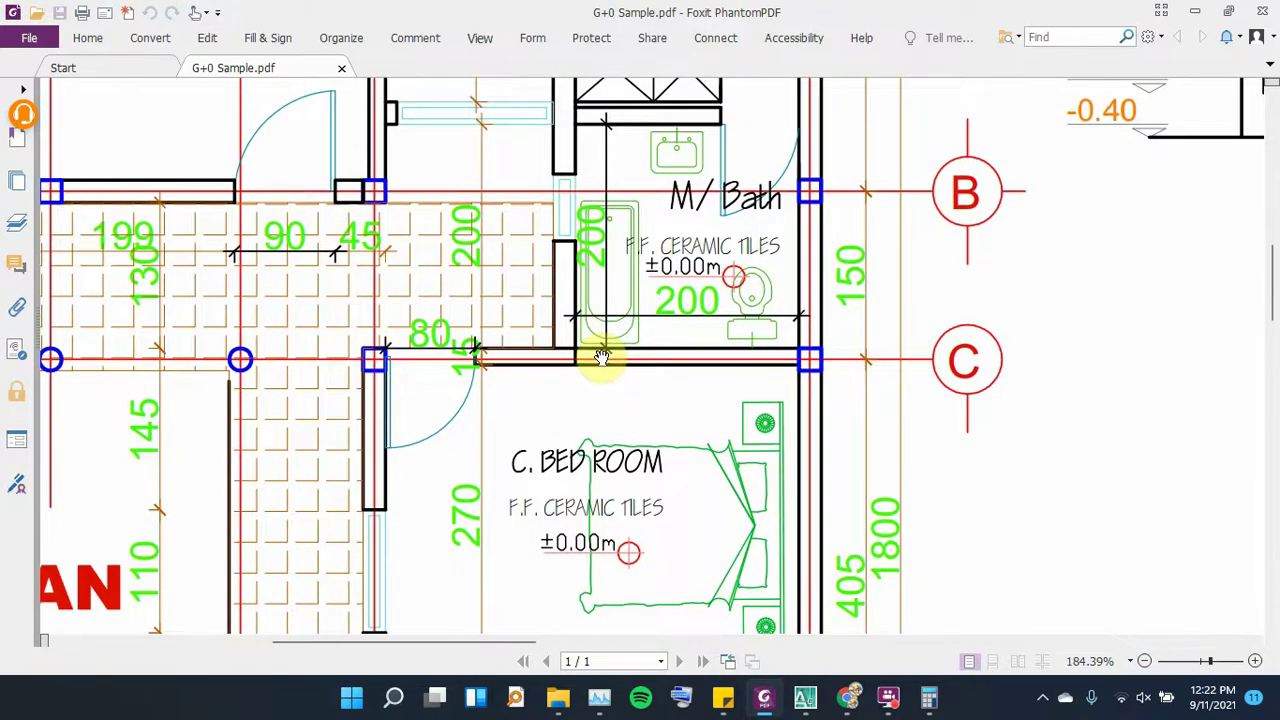
drag(480, 326, 517, 330)
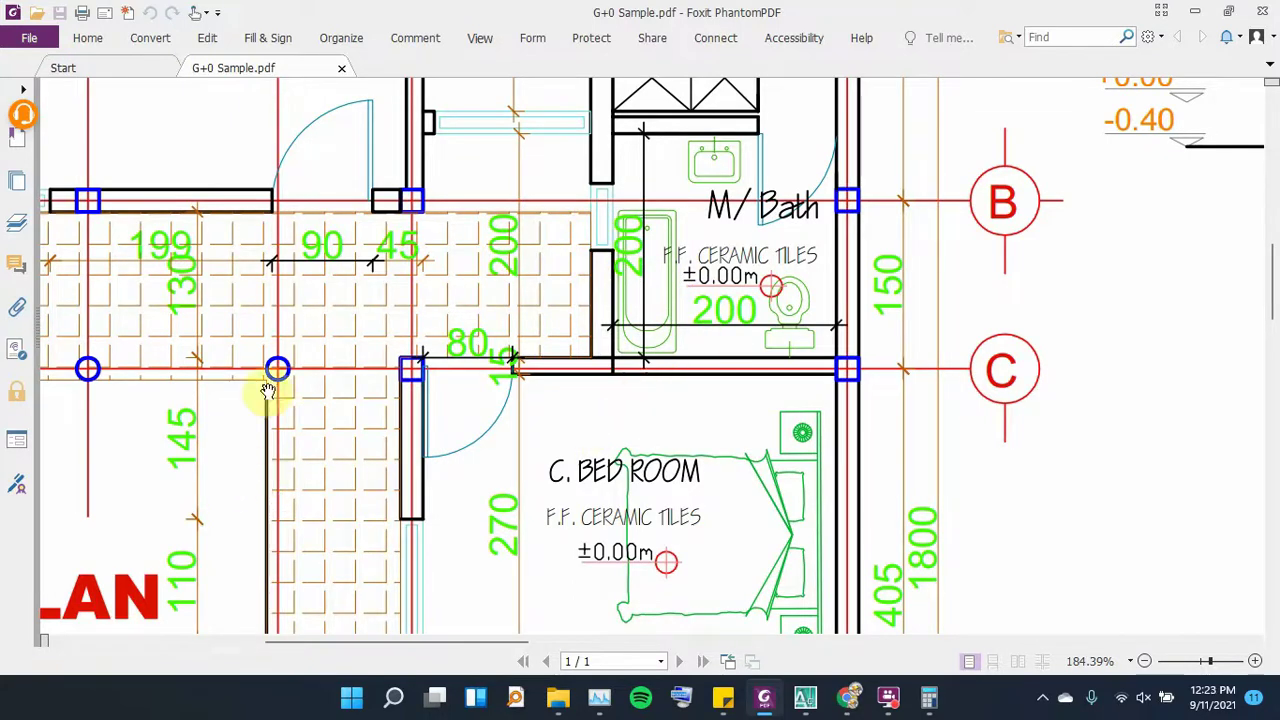
drag(594, 233, 598, 241)
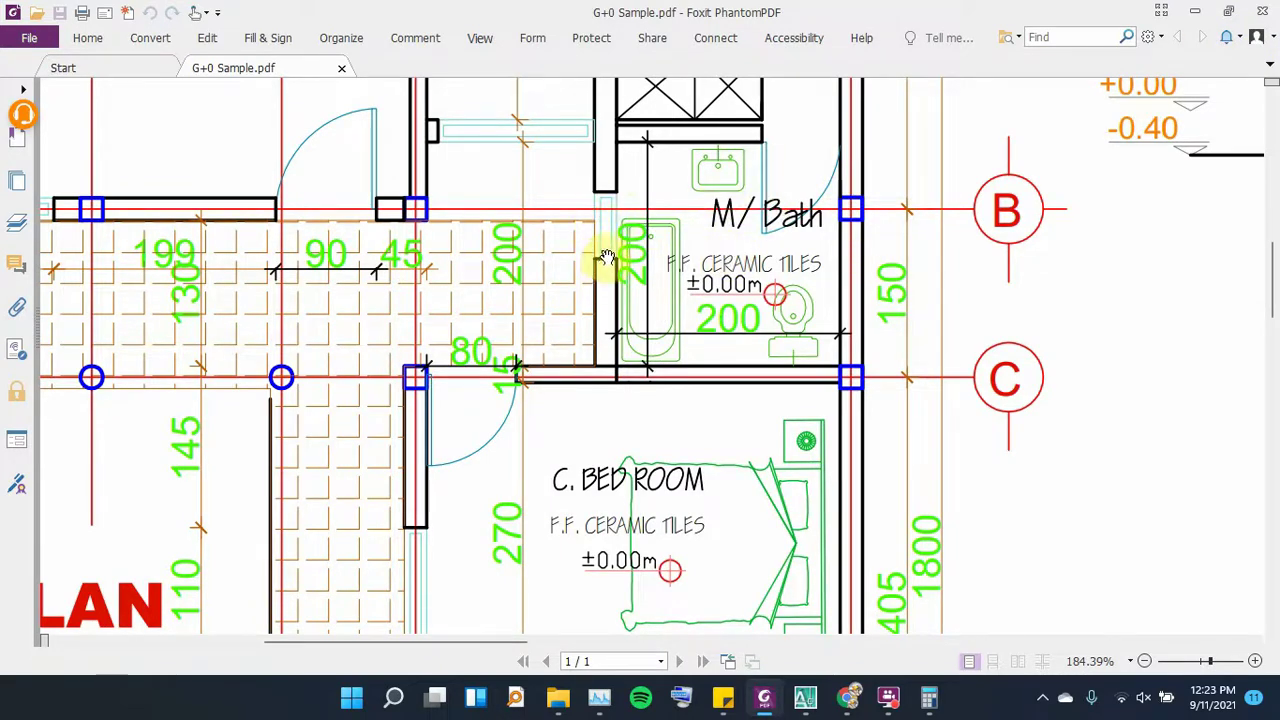
click(1197, 18)
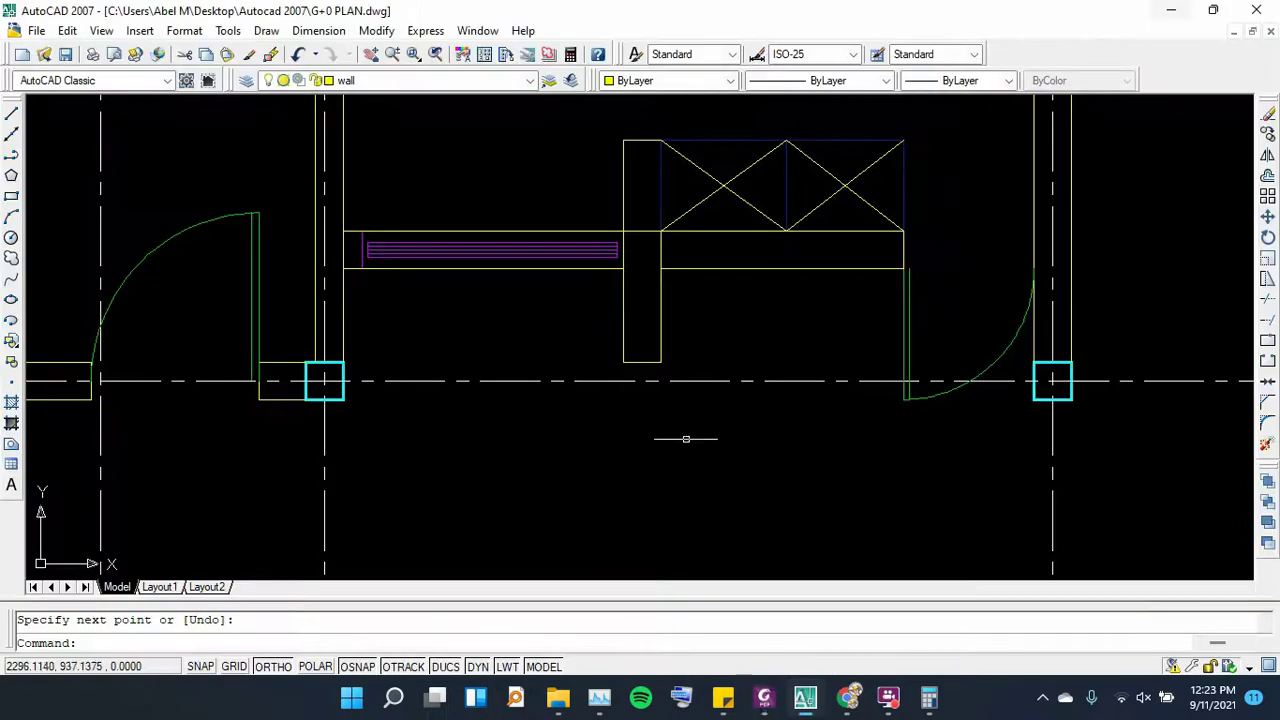
scroll(686, 437, down, 2)
scroll(644, 300, up, 1)
scroll(644, 290, up, 1)
scroll(659, 395, down, 2)
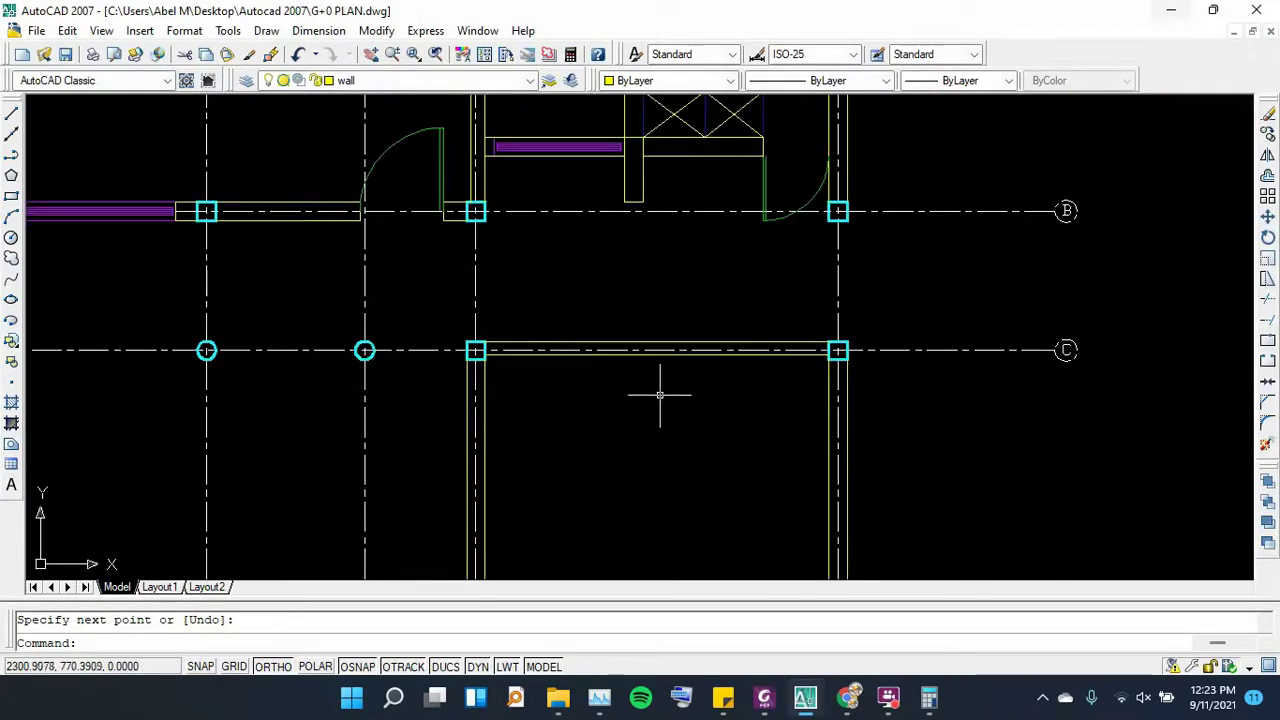
Draw a vertical line from the wall end near grid B down to the grid C wall
click(10, 116)
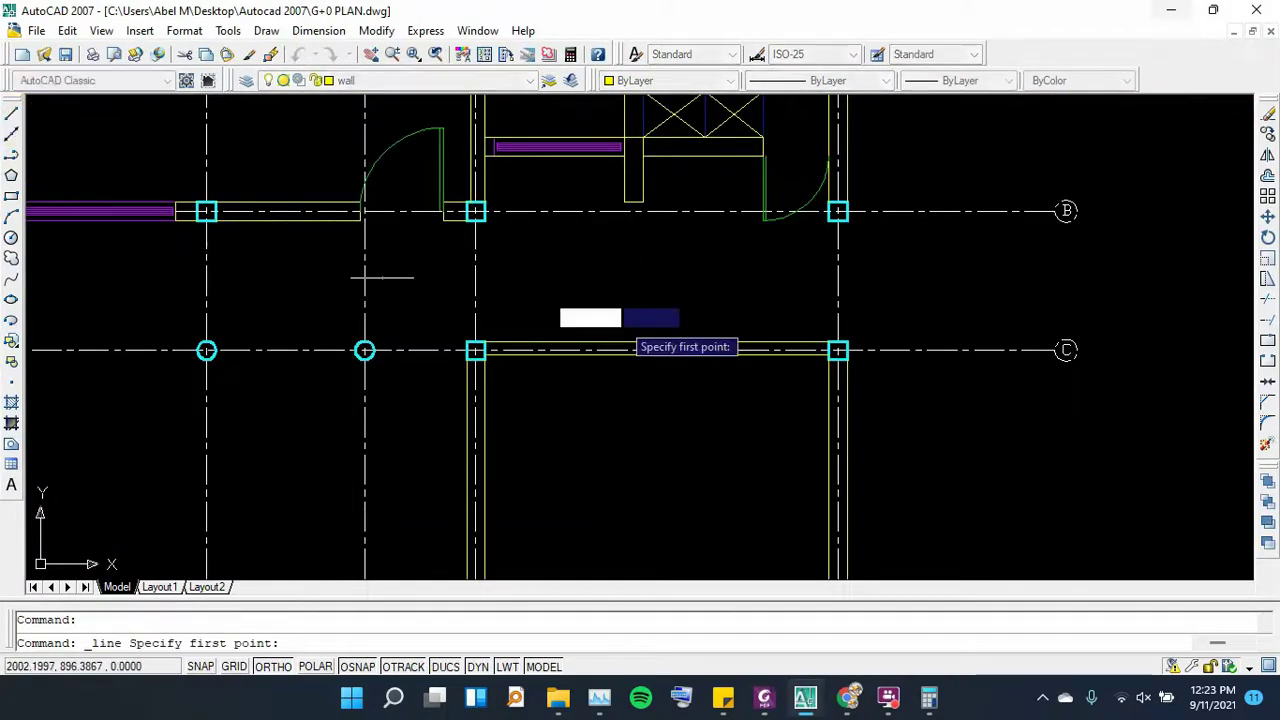
click(624, 202)
scroll(624, 350, up, 2)
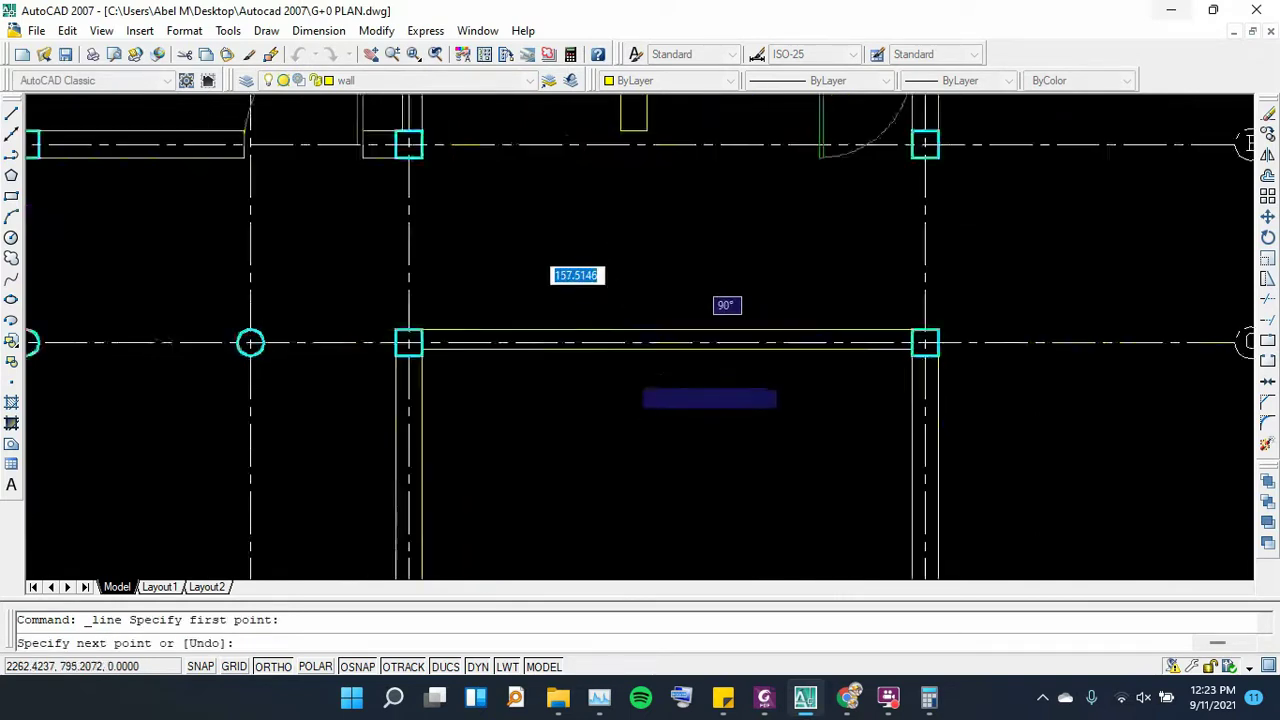
scroll(624, 350, up, 3)
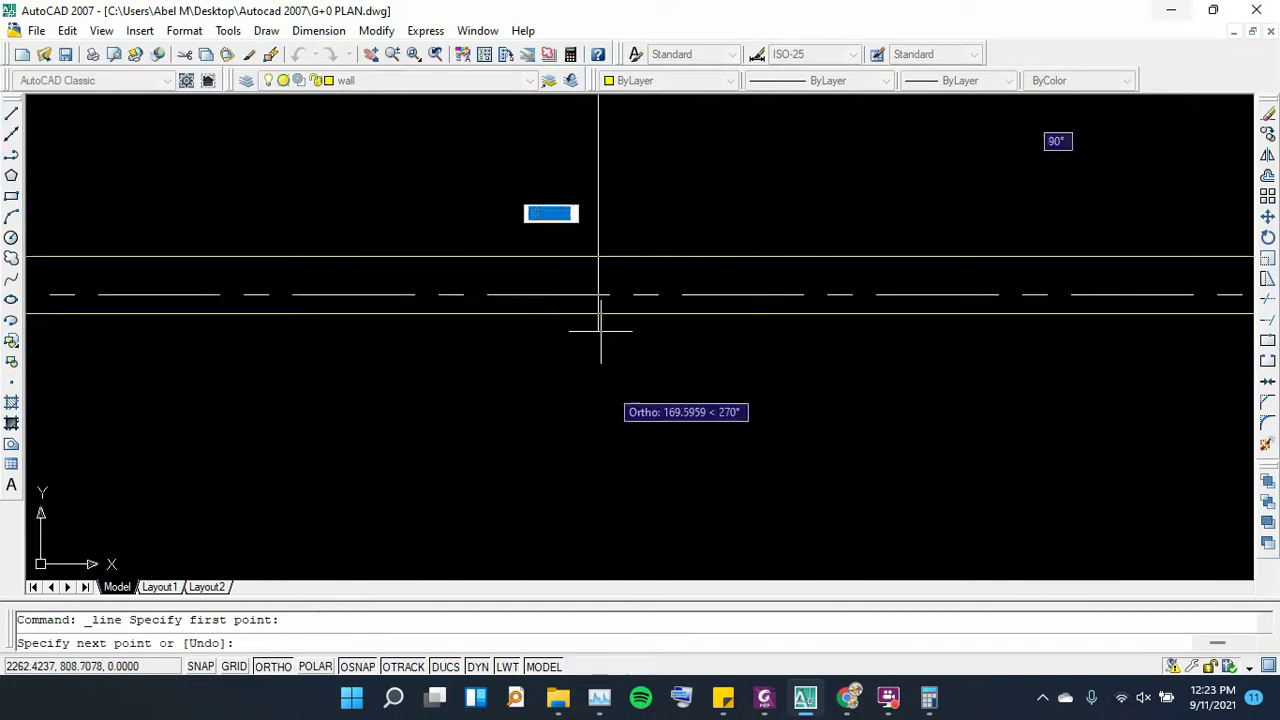
click(600, 388)
right_click(600, 395)
click(668, 413)
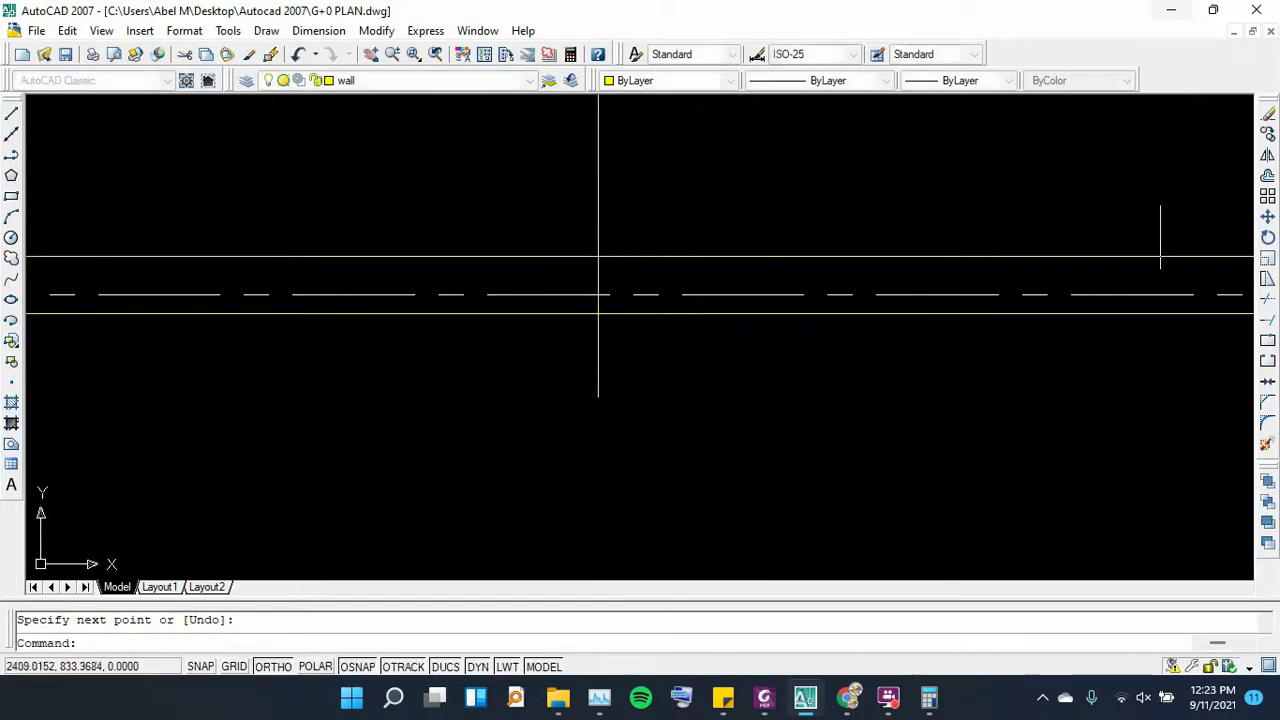
Offset the new vertical line 20 units to the right to form the partition
click(1267, 176)
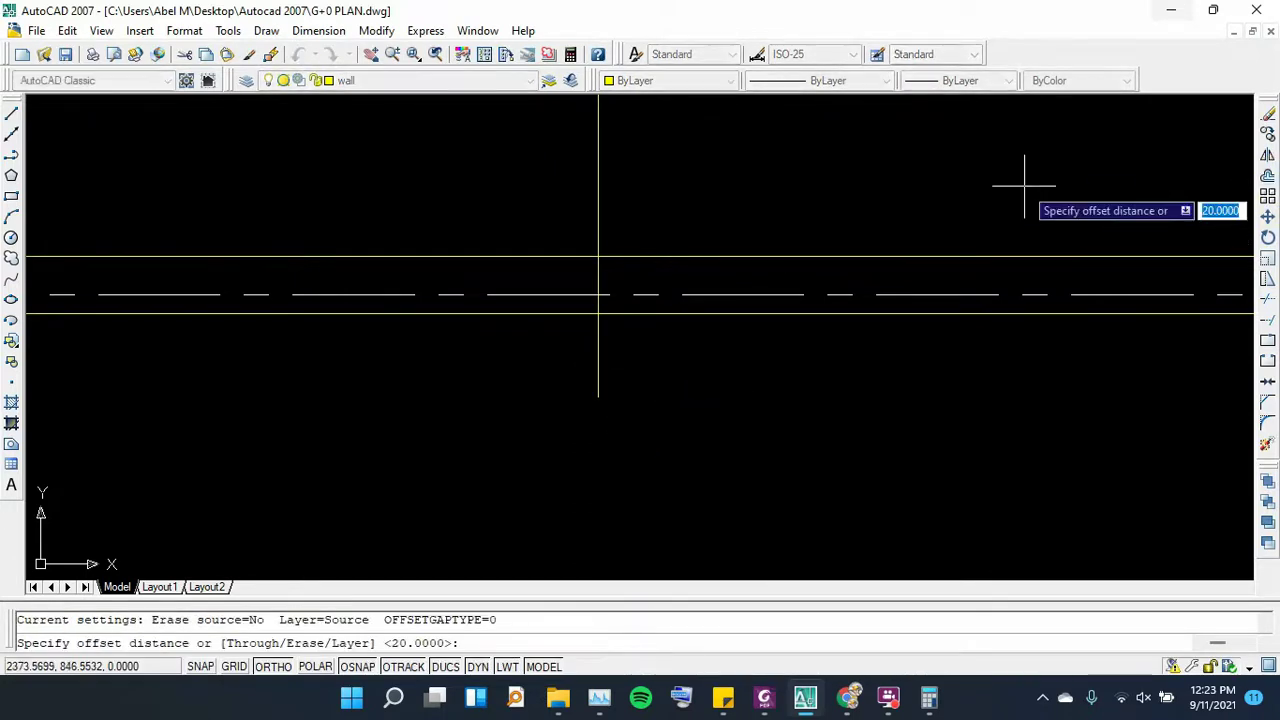
text(20)
key(Return)
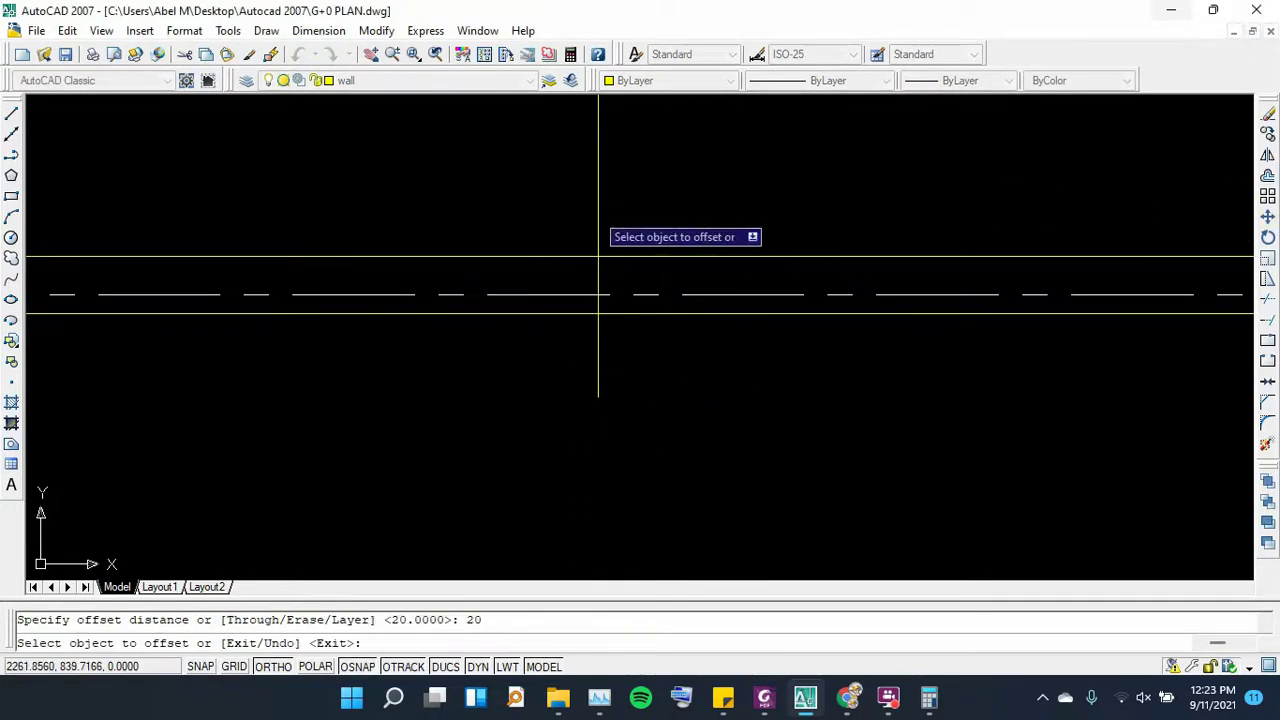
click(595, 210)
click(630, 260)
scroll(600, 330, down, 5)
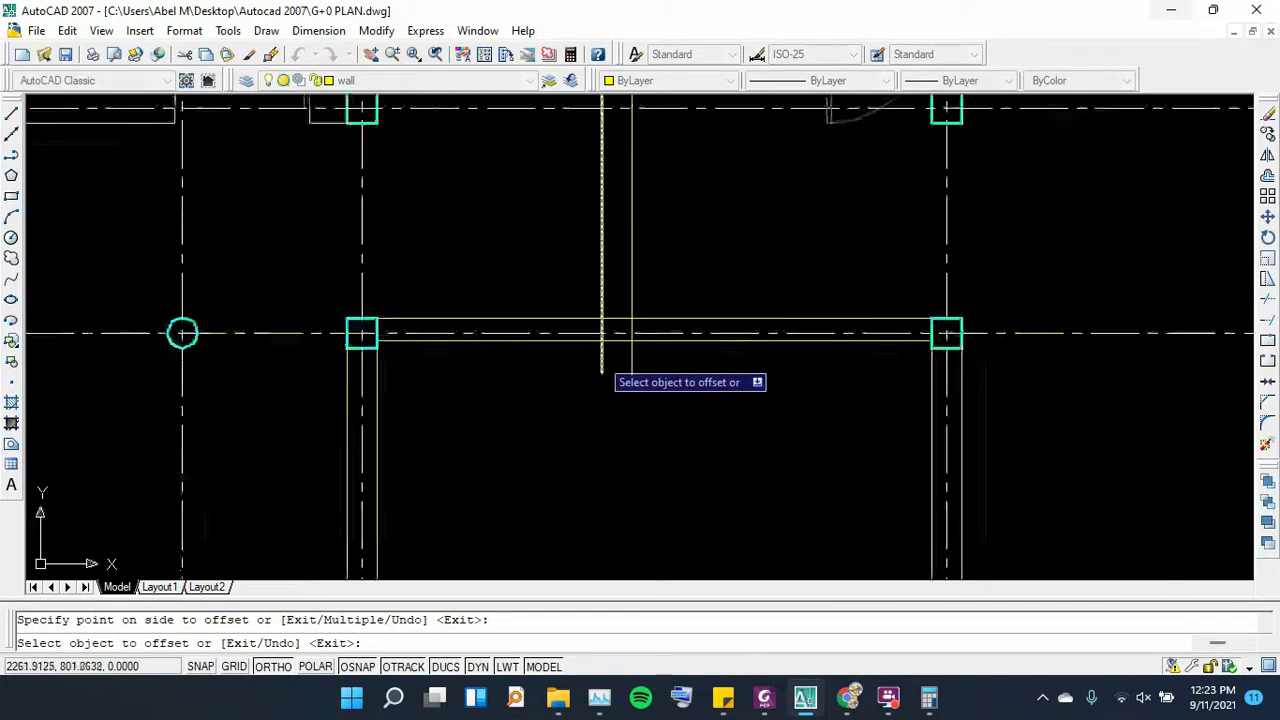
key(Escape)
scroll(613, 340, up, 1)
scroll(610, 410, up, 1)
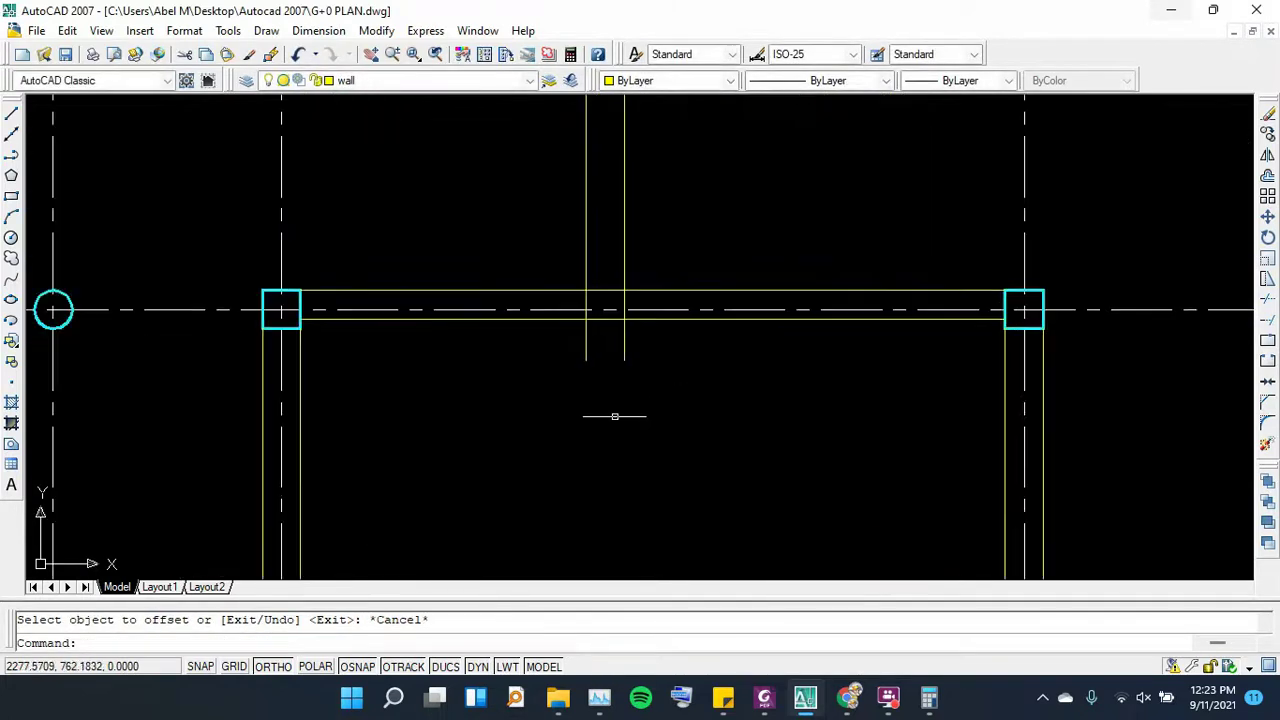
Trim the partition lines using all objects as edges and crossing windows at the lower wall
text(yt)
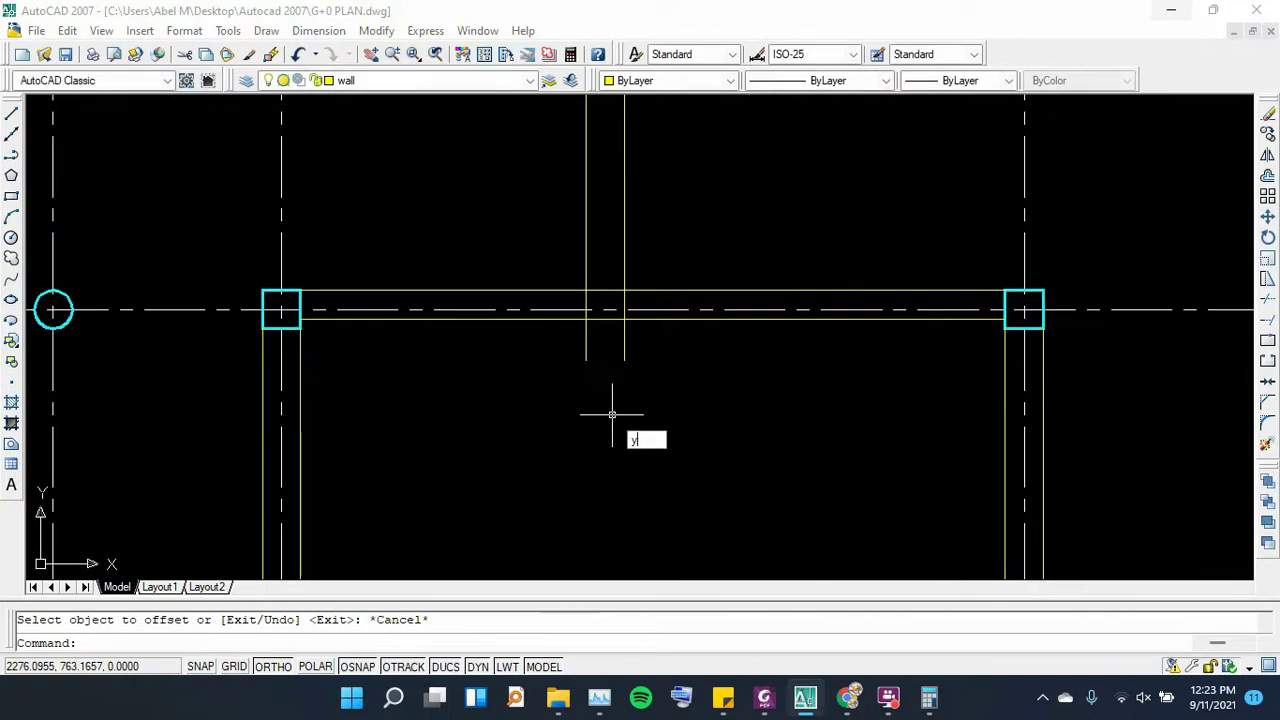
key(Return)
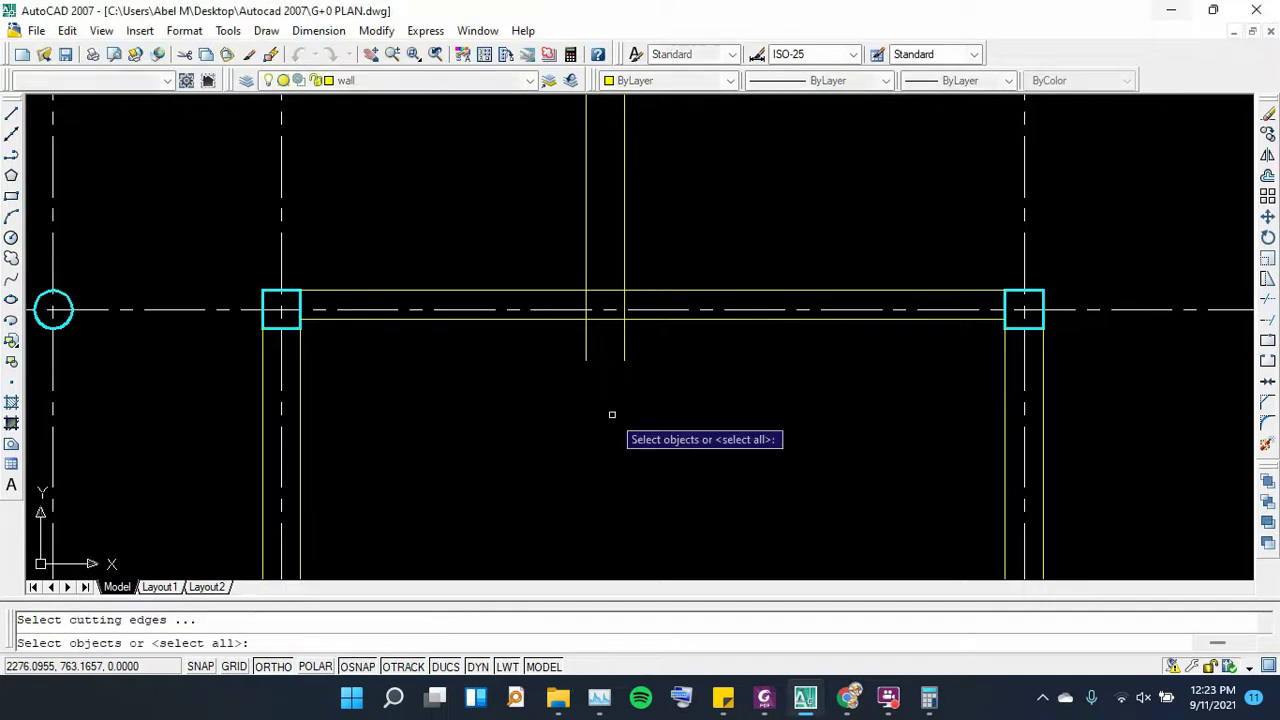
key(Return)
click(645, 341)
click(532, 354)
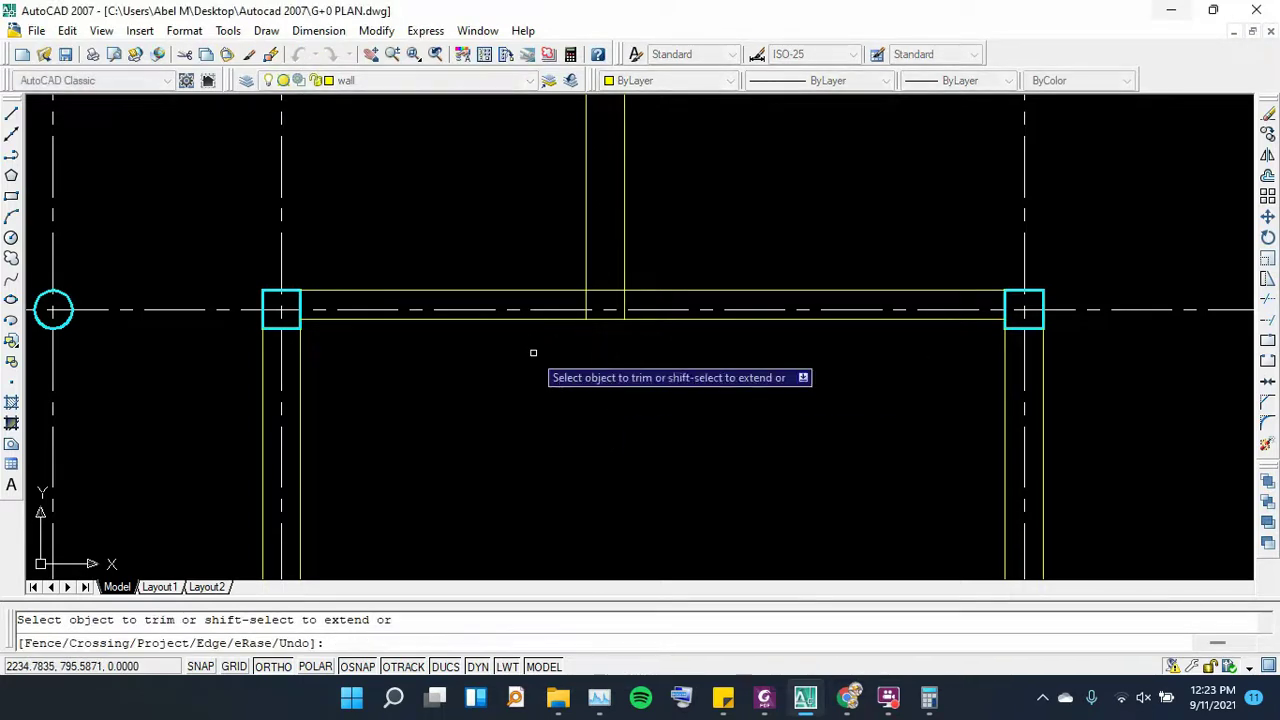
scroll(604, 307, up, 3)
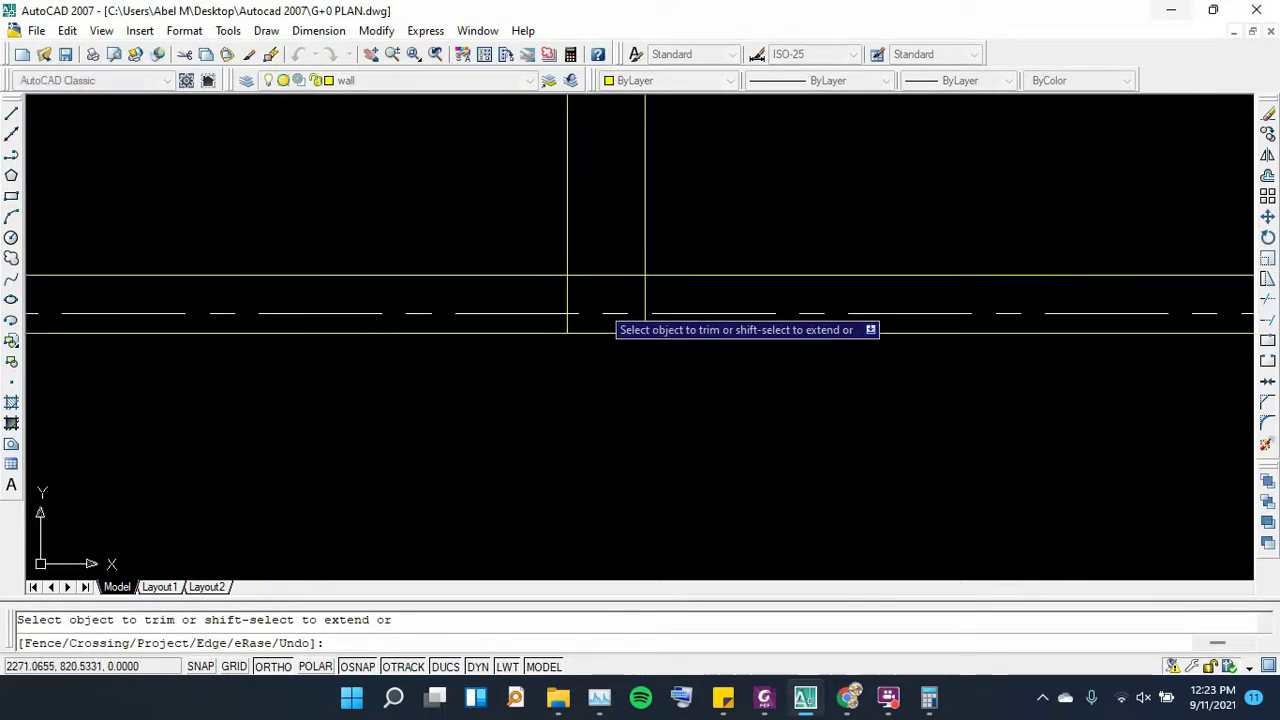
click(660, 290)
click(550, 300)
key(Escape)
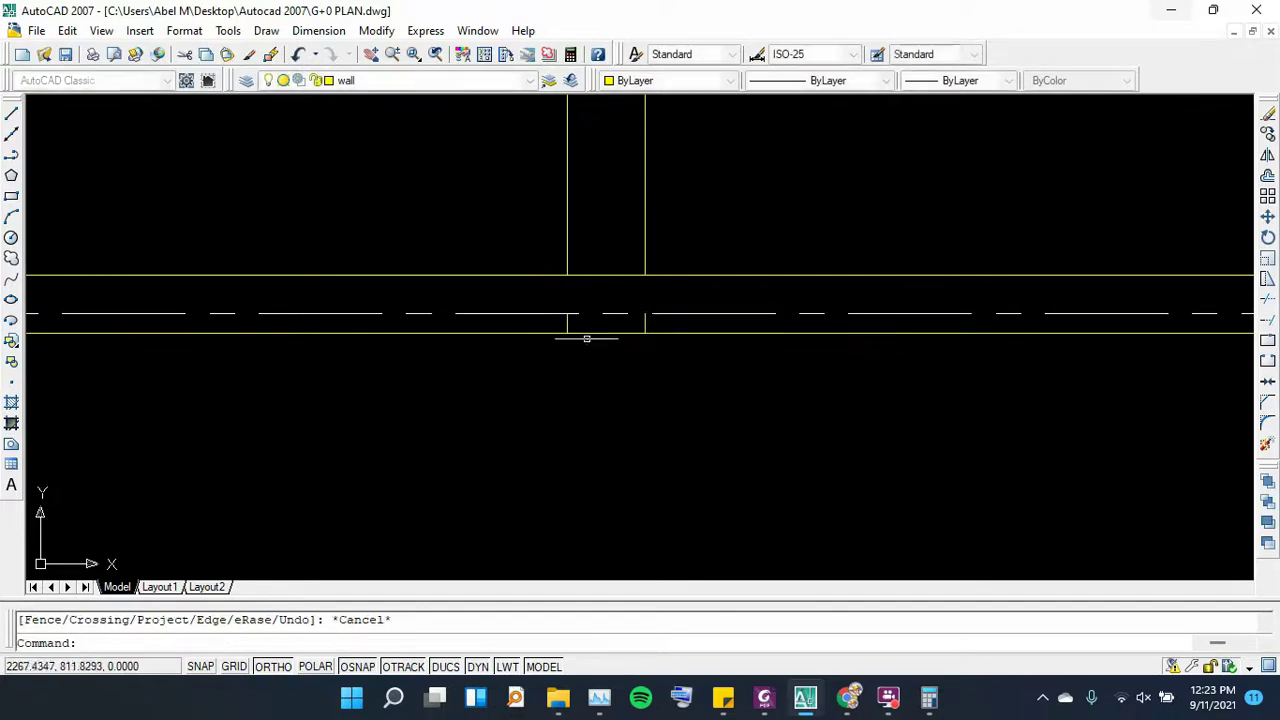
Erase the leftover short vertical stubs inside the wall
click(567, 325)
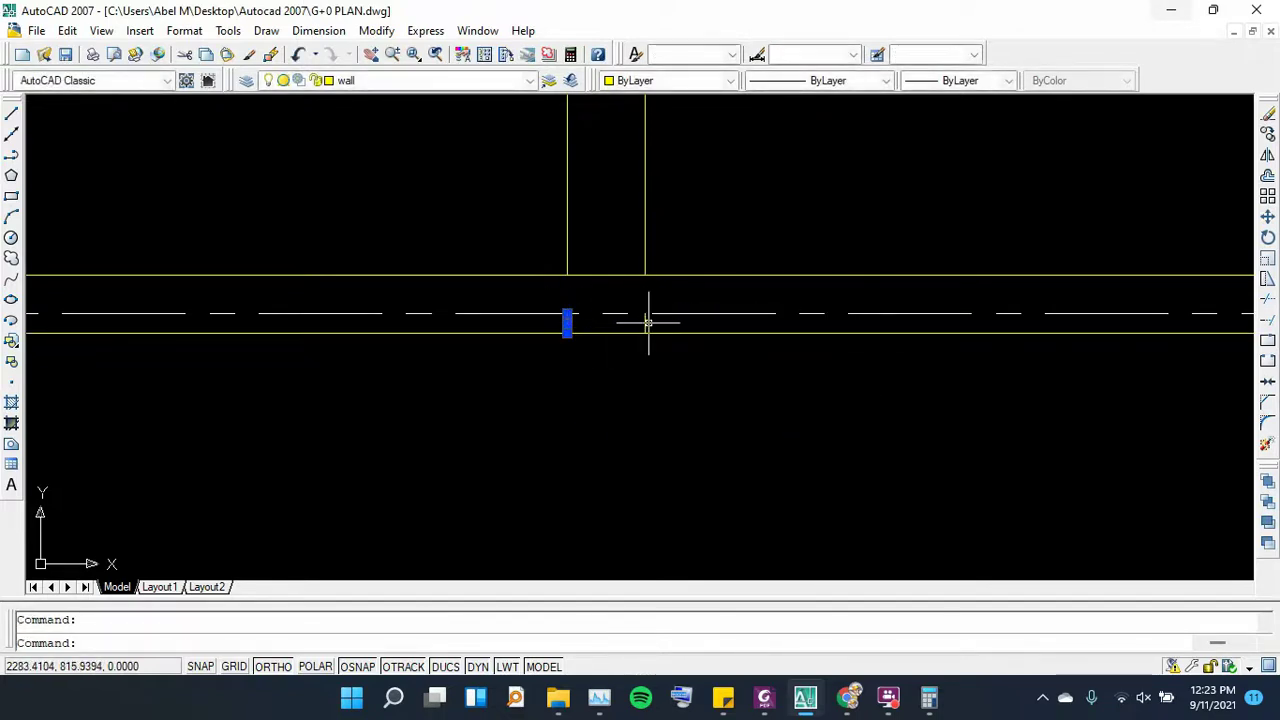
key(Delete)
scroll(643, 337, down, 3)
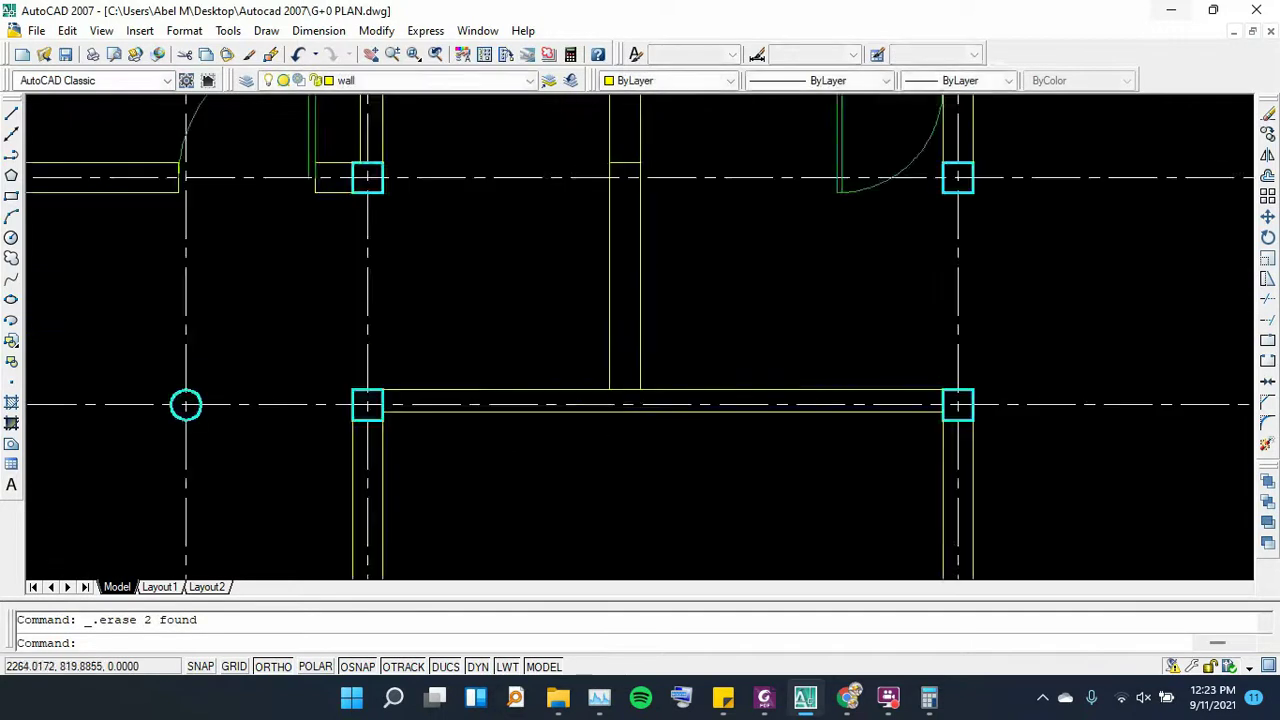
scroll(620, 350, down, 2)
scroll(620, 352, up, 2)
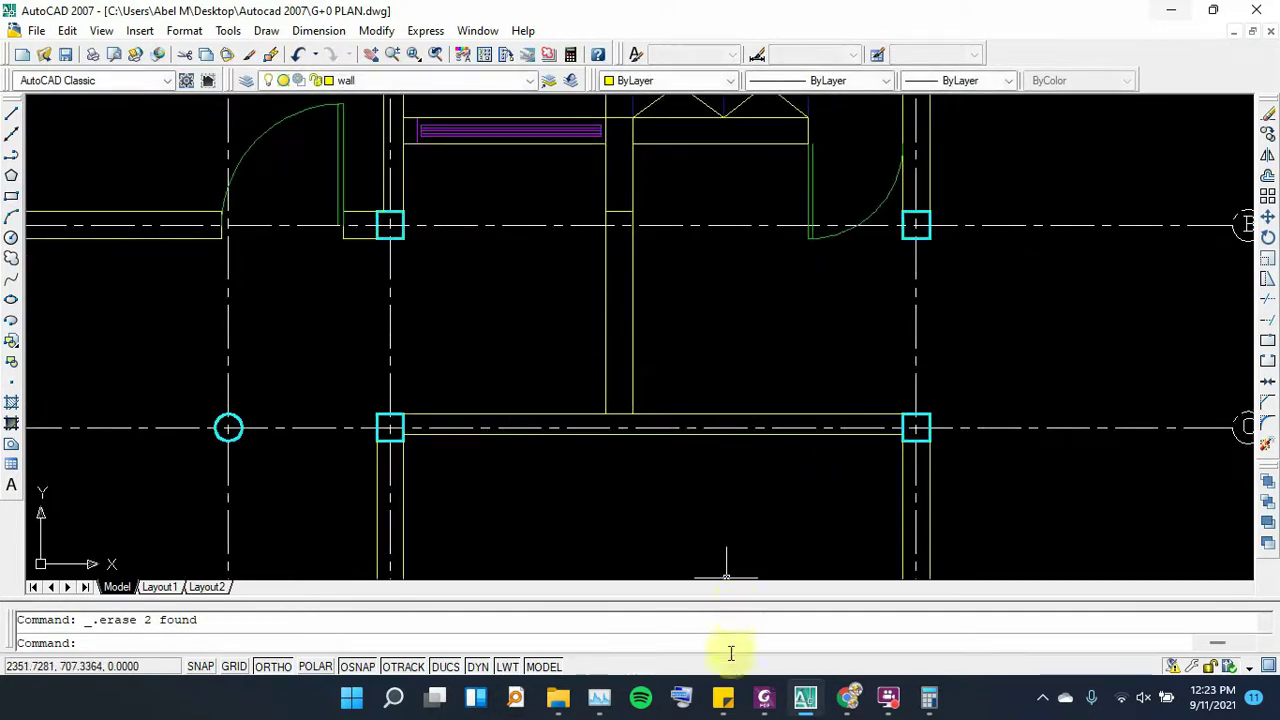
click(764, 697)
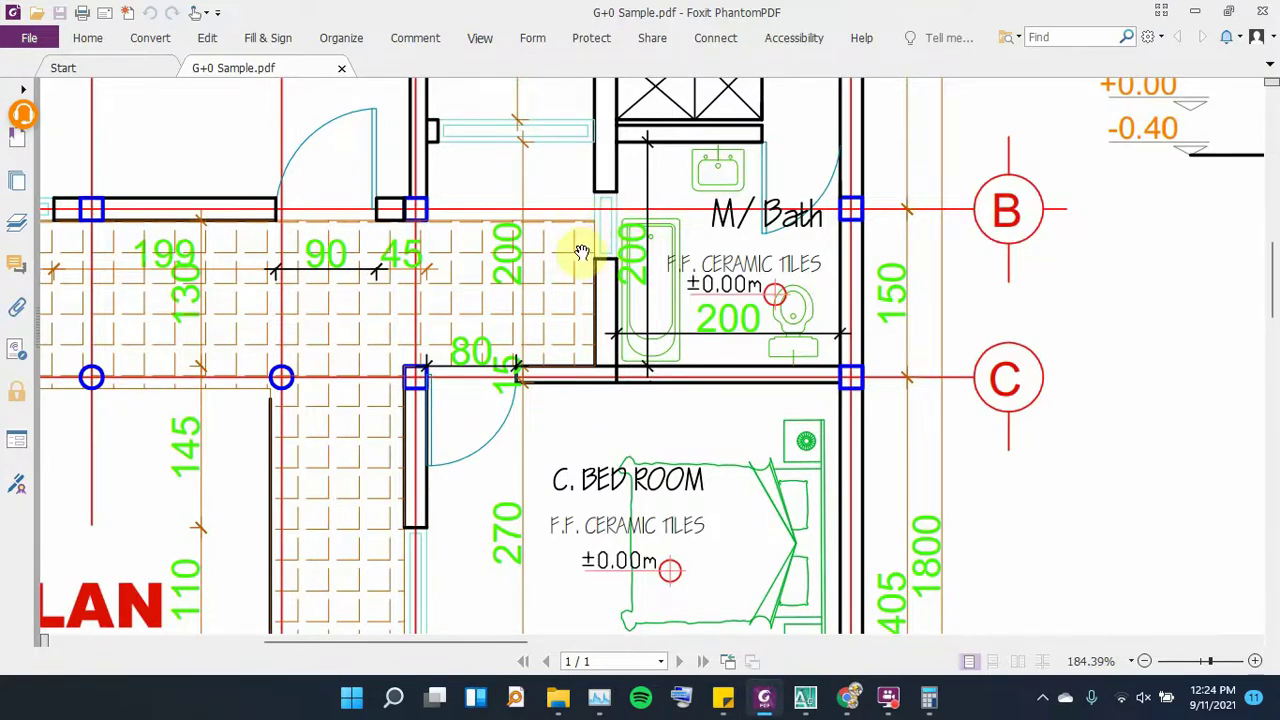
click(1196, 12)
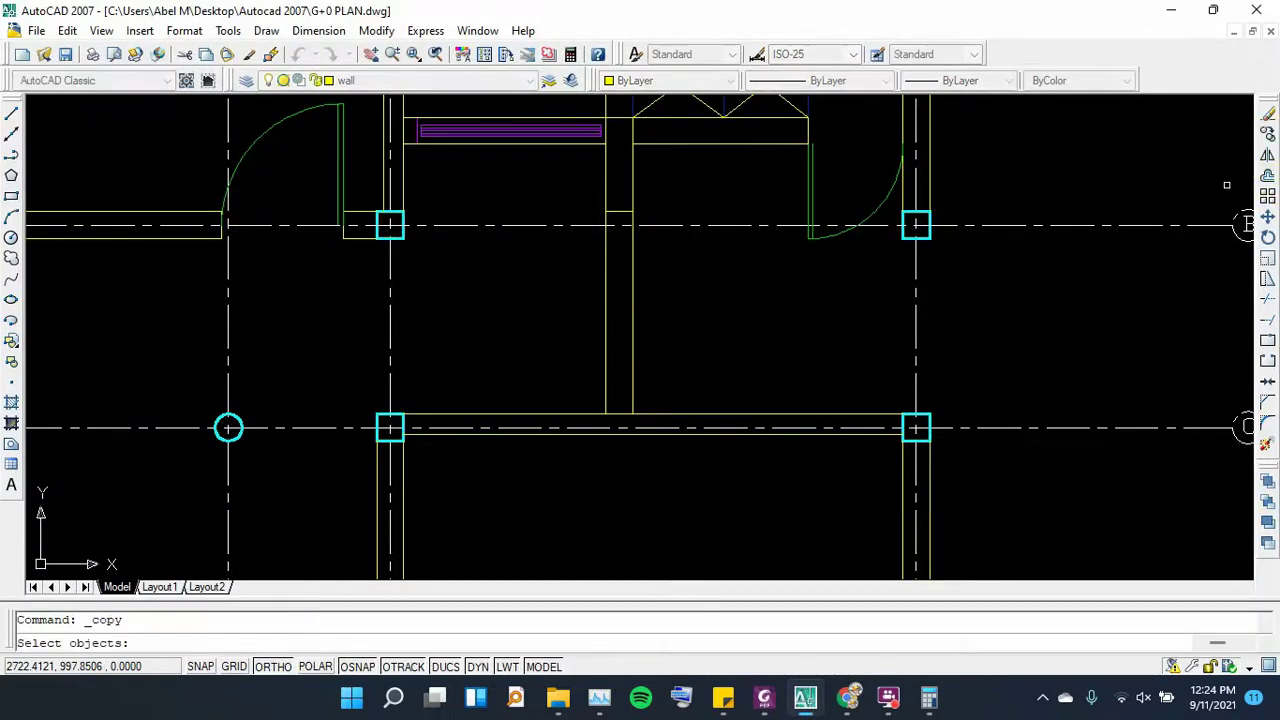
Copy the short cross line at the wall top 60 units down and delete the stray segment
click(625, 213)
key(Return)
click(632, 211)
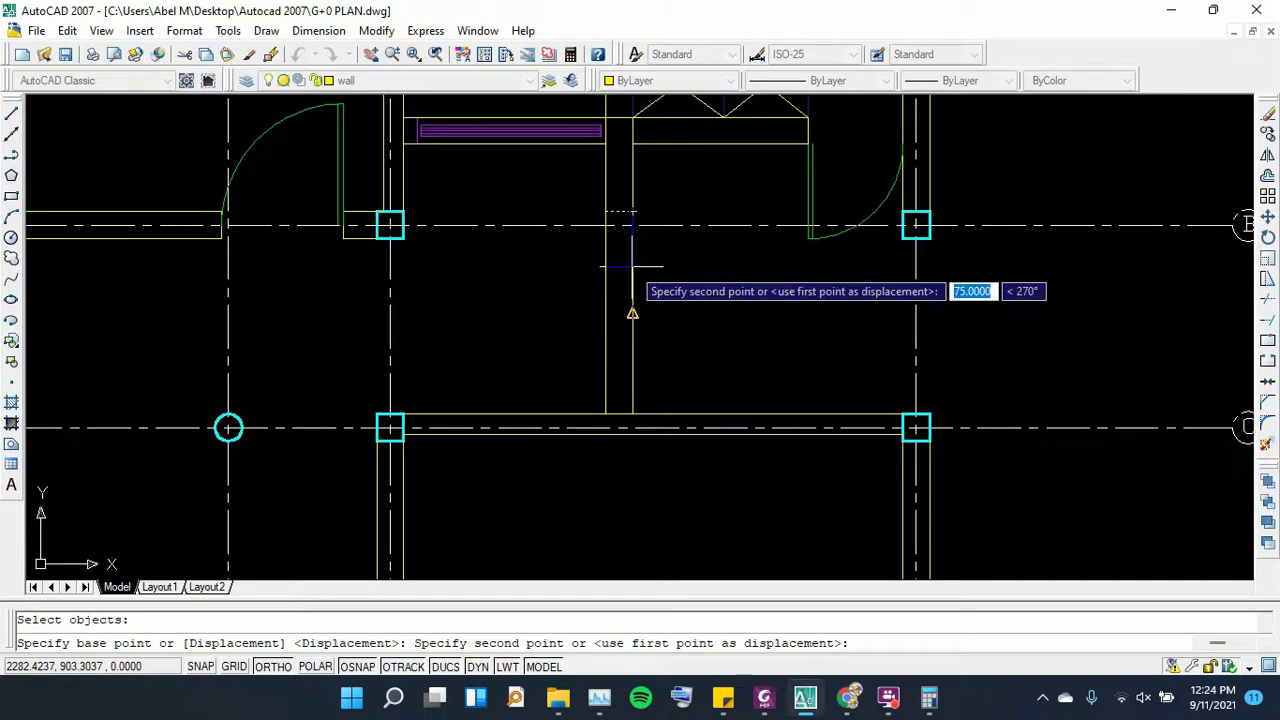
text(60)
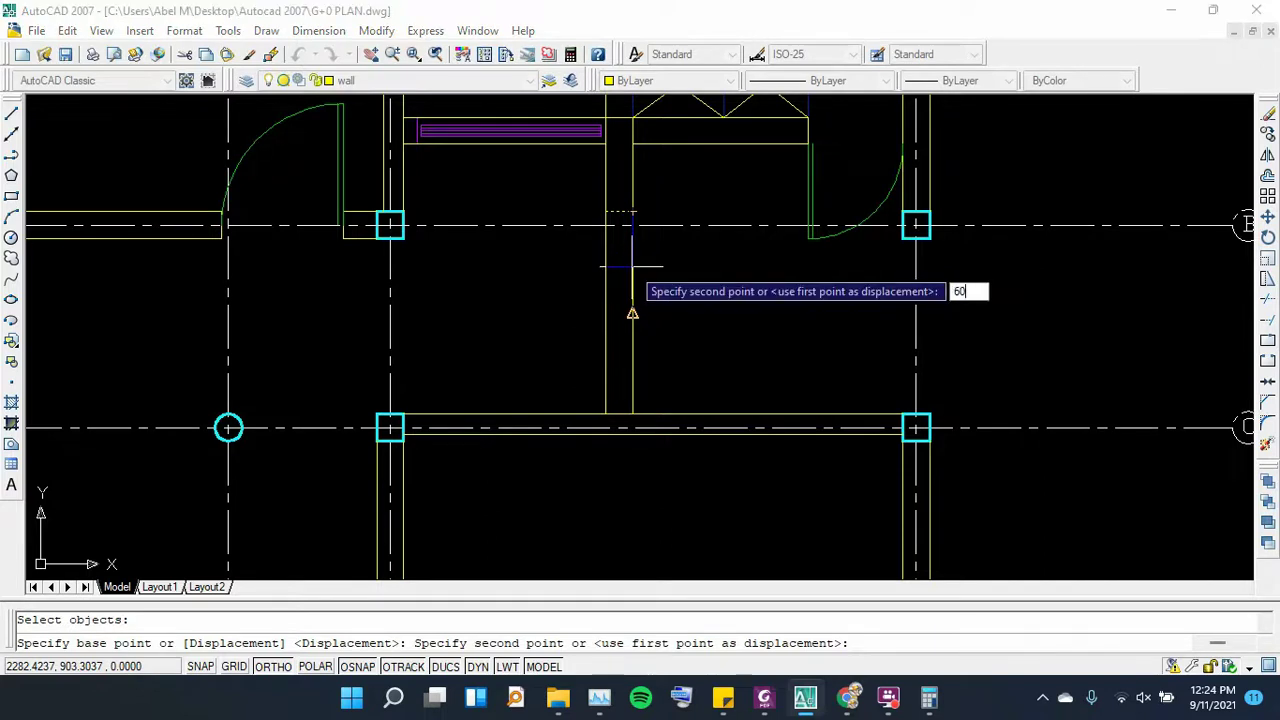
key(Return)
key(Return)
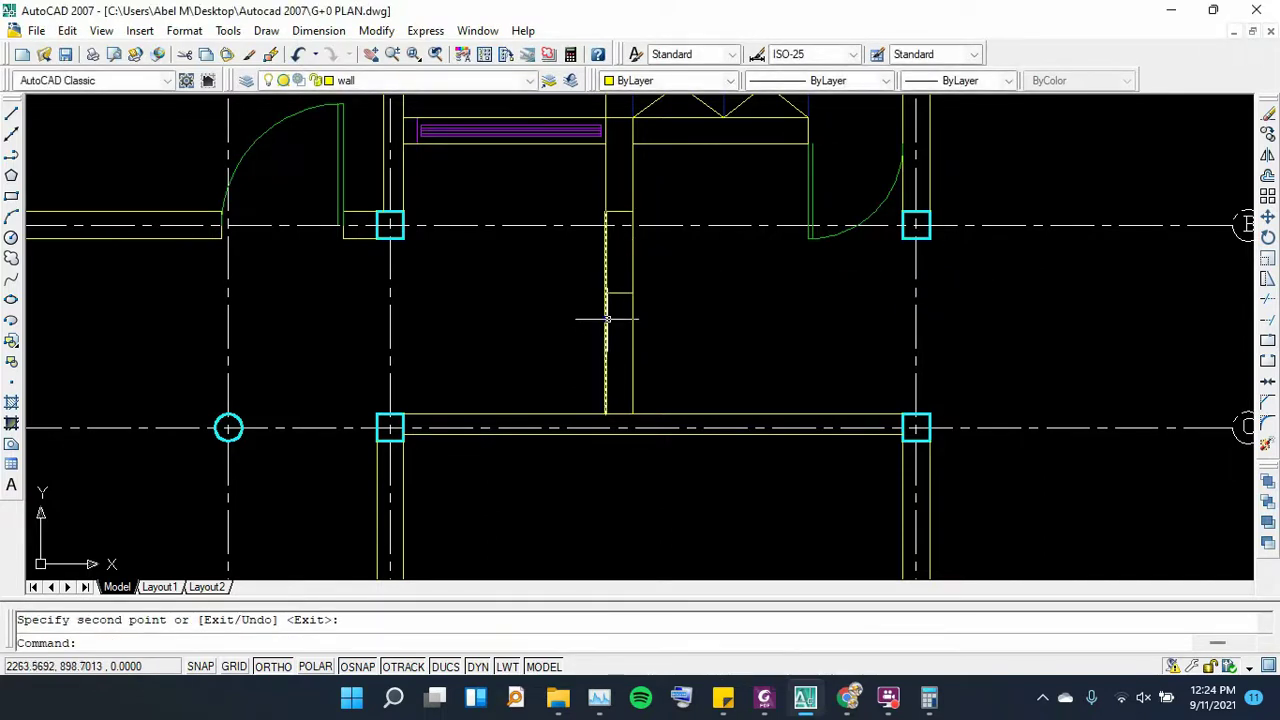
click(622, 292)
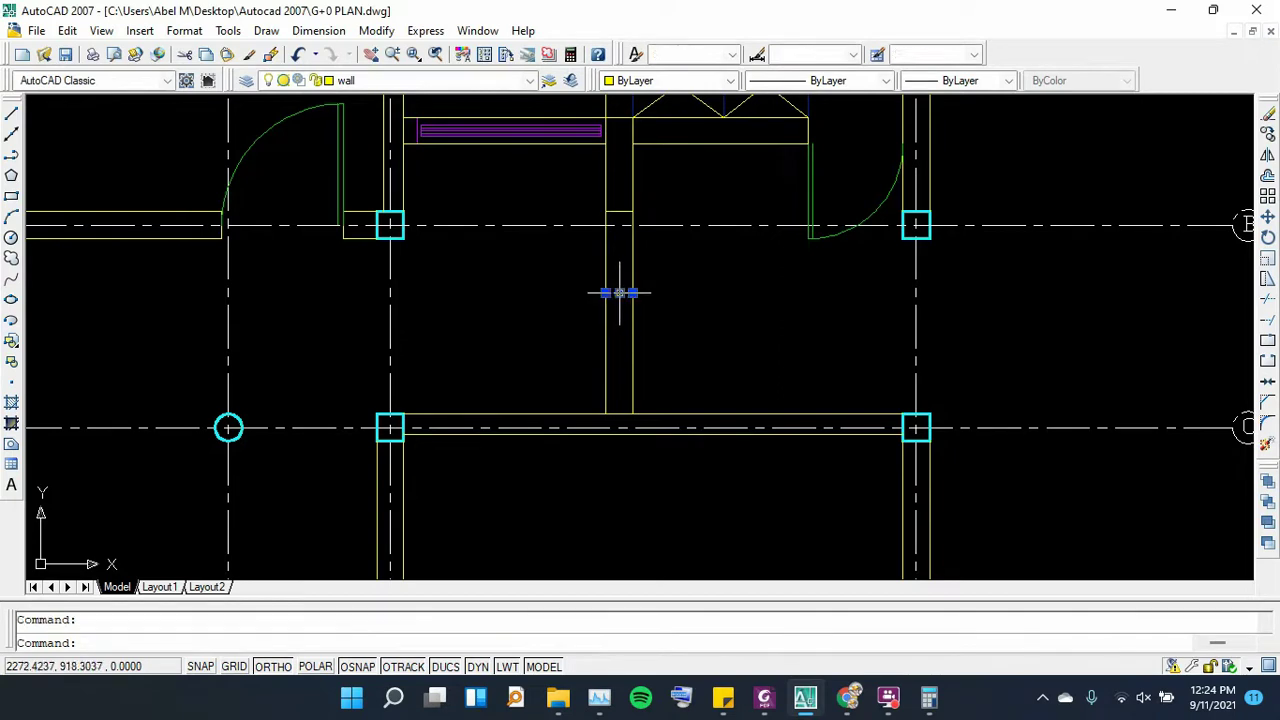
key(Delete)
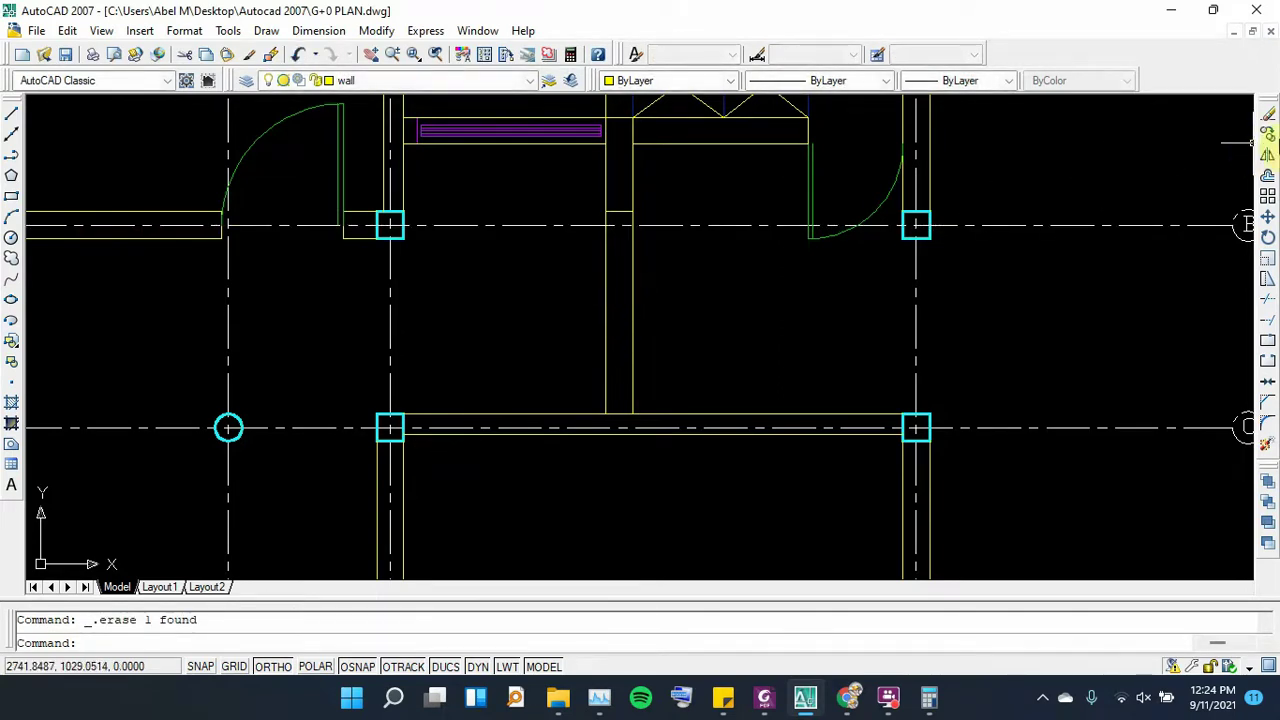
Offset the cross line 50 units downward, then bring up the sample plan PDF
click(1268, 176)
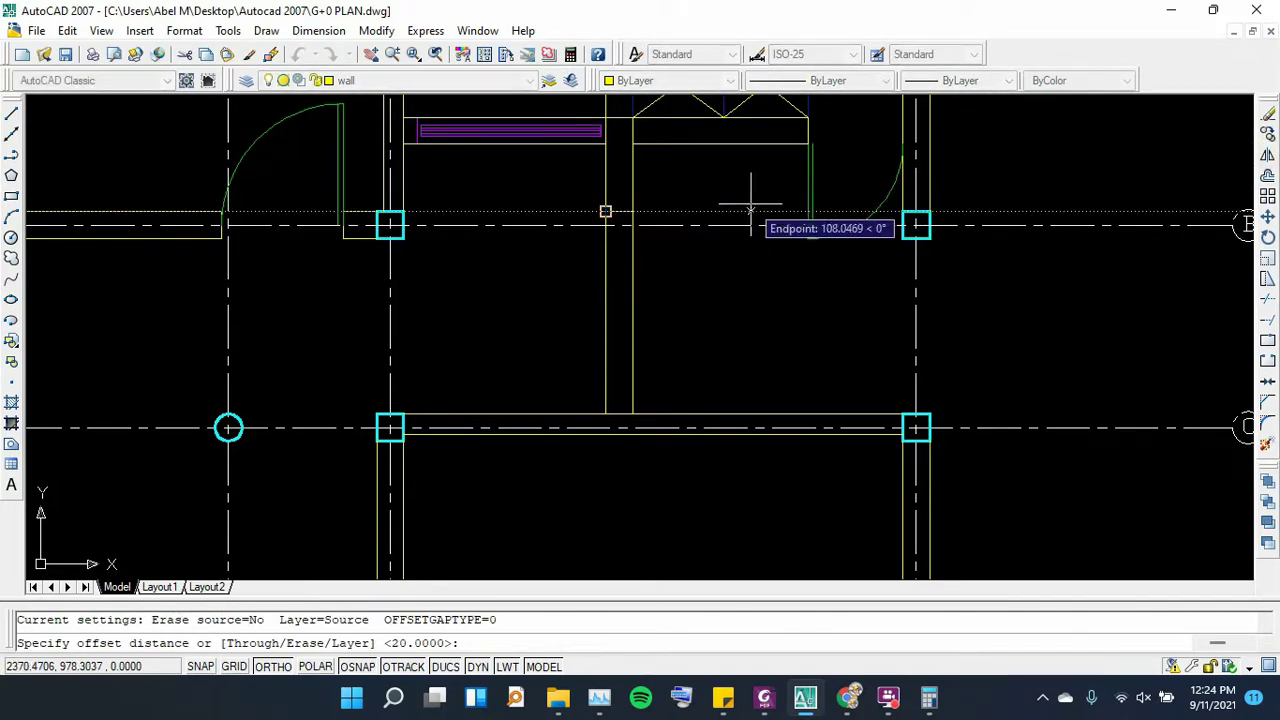
text(50)
key(Return)
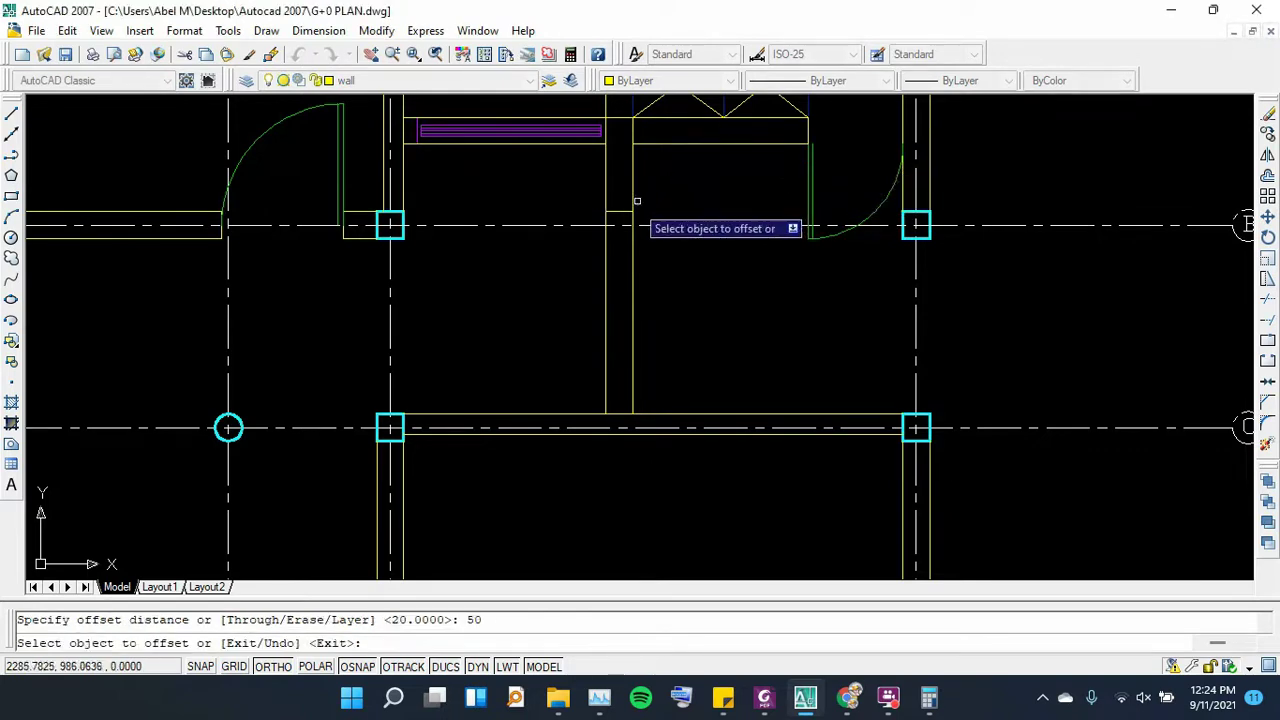
click(620, 212)
click(622, 262)
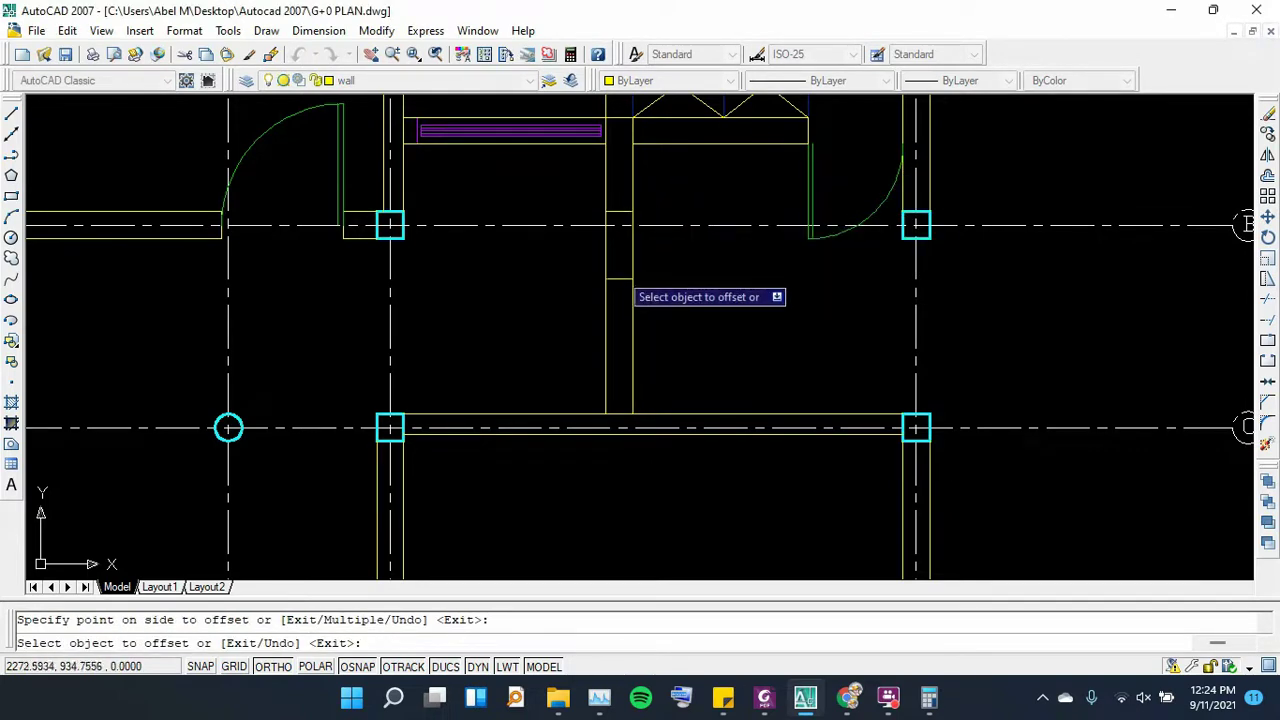
key(Escape)
scroll(615, 280, up, 2)
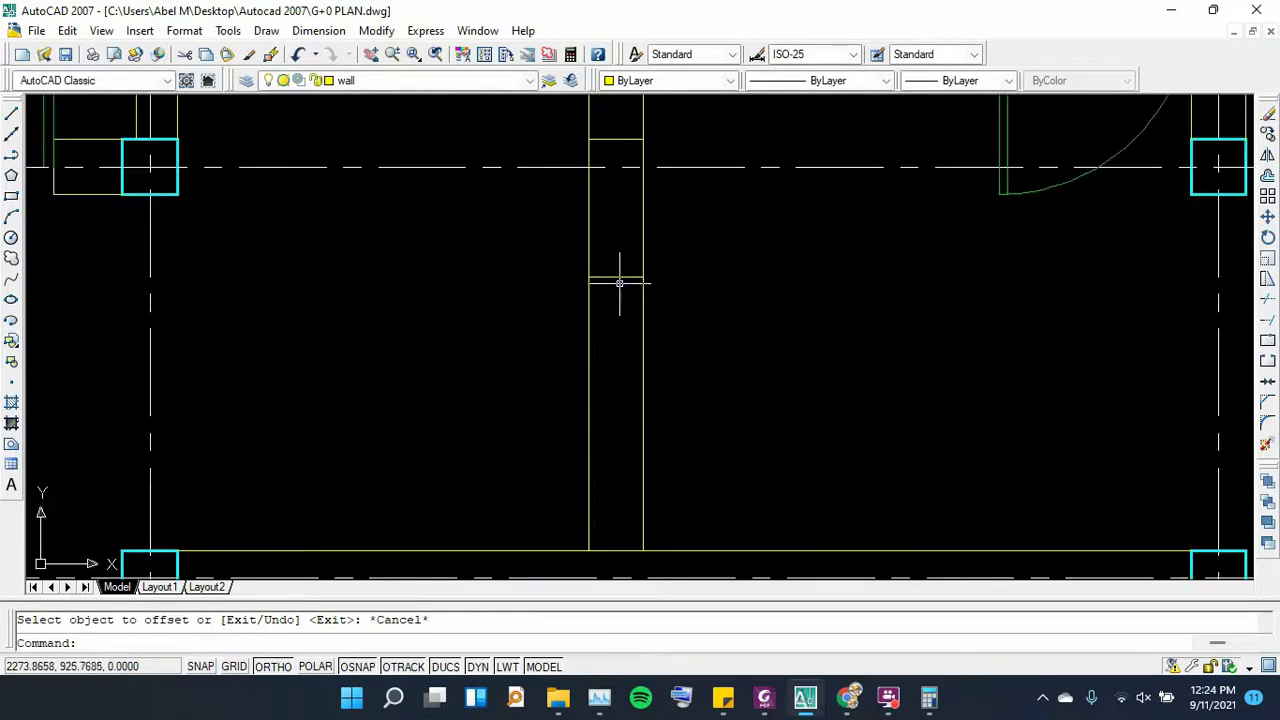
scroll(570, 249, down, 1)
scroll(585, 322, up, 2)
scroll(600, 347, down, 2)
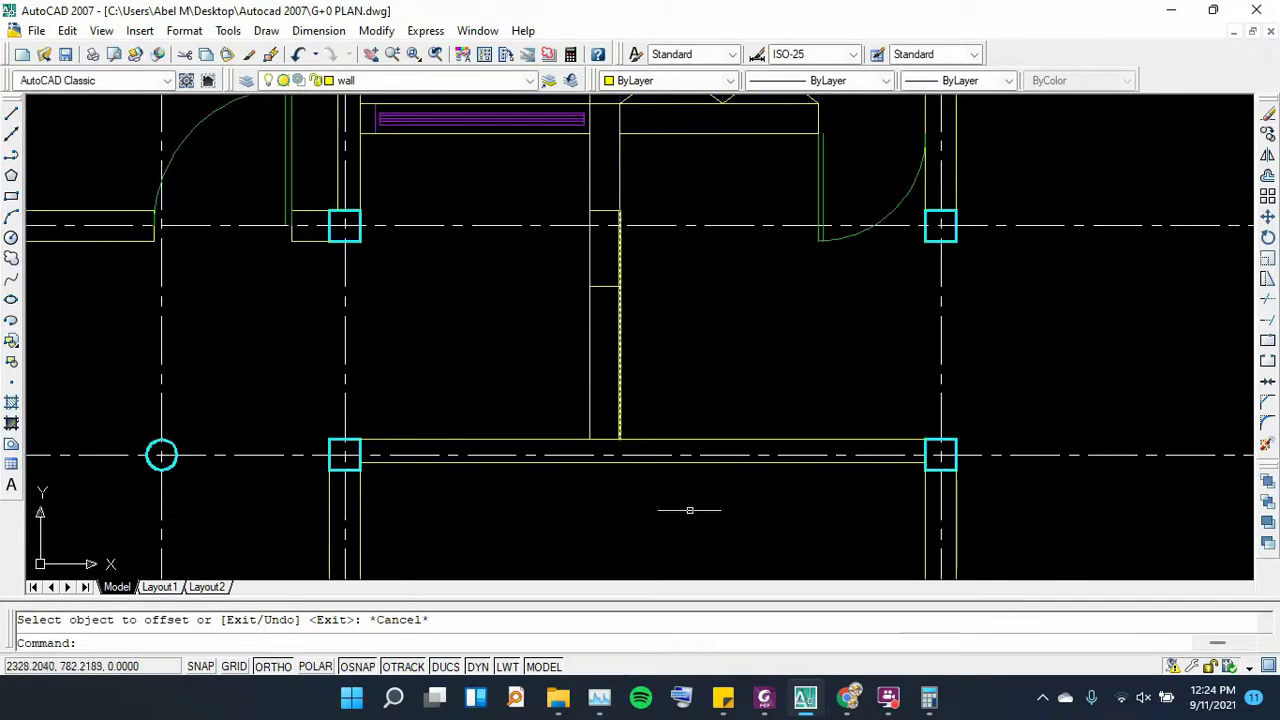
click(762, 698)
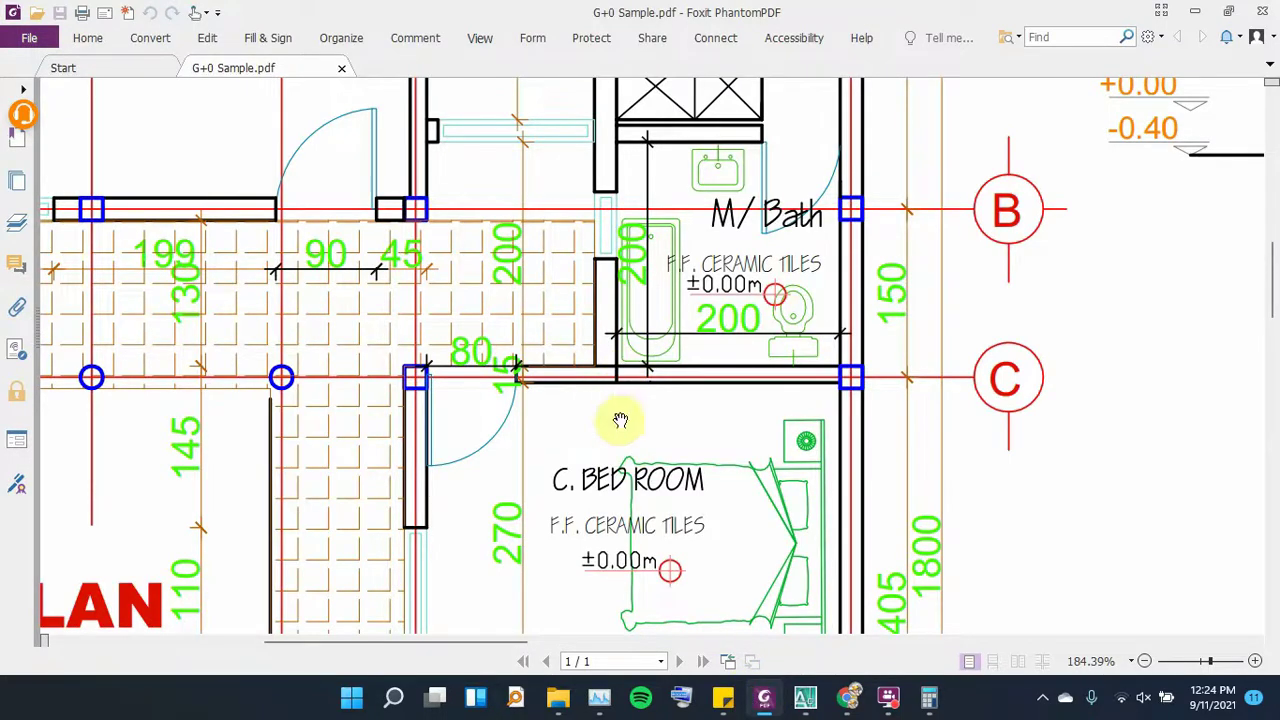
click(805, 697)
scroll(615, 460, up, 2)
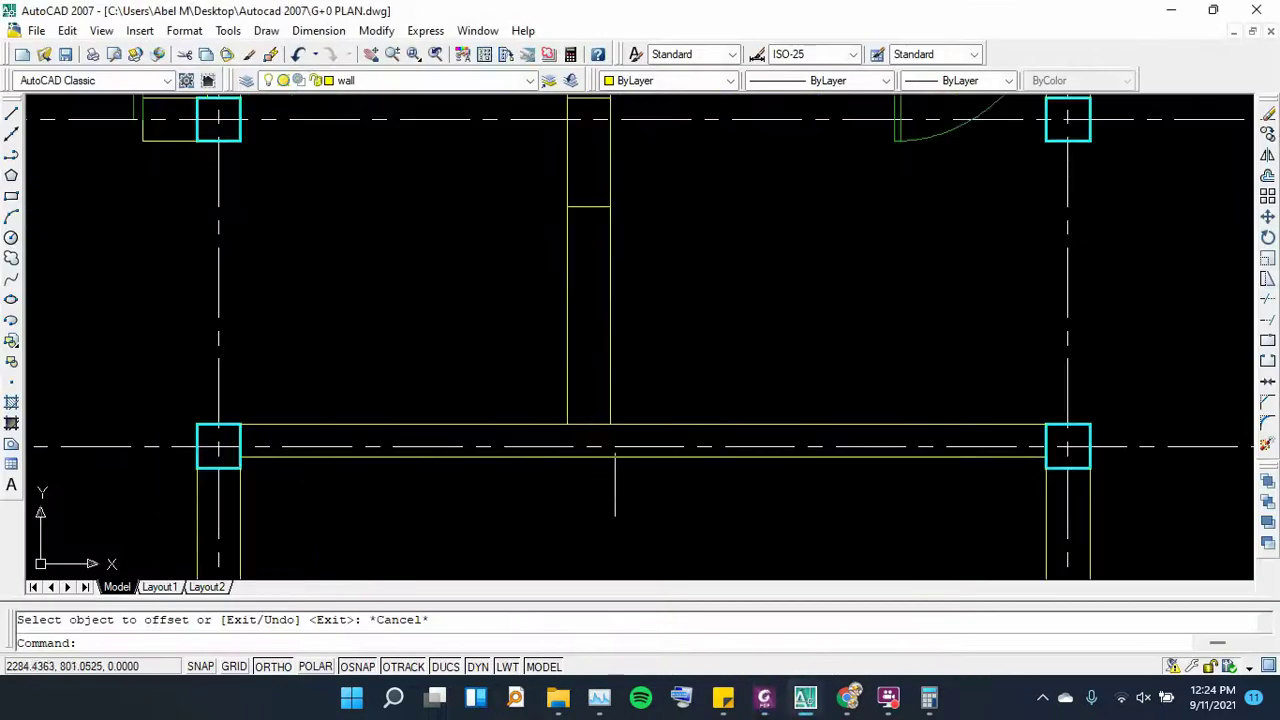
scroll(615, 458, up, 3)
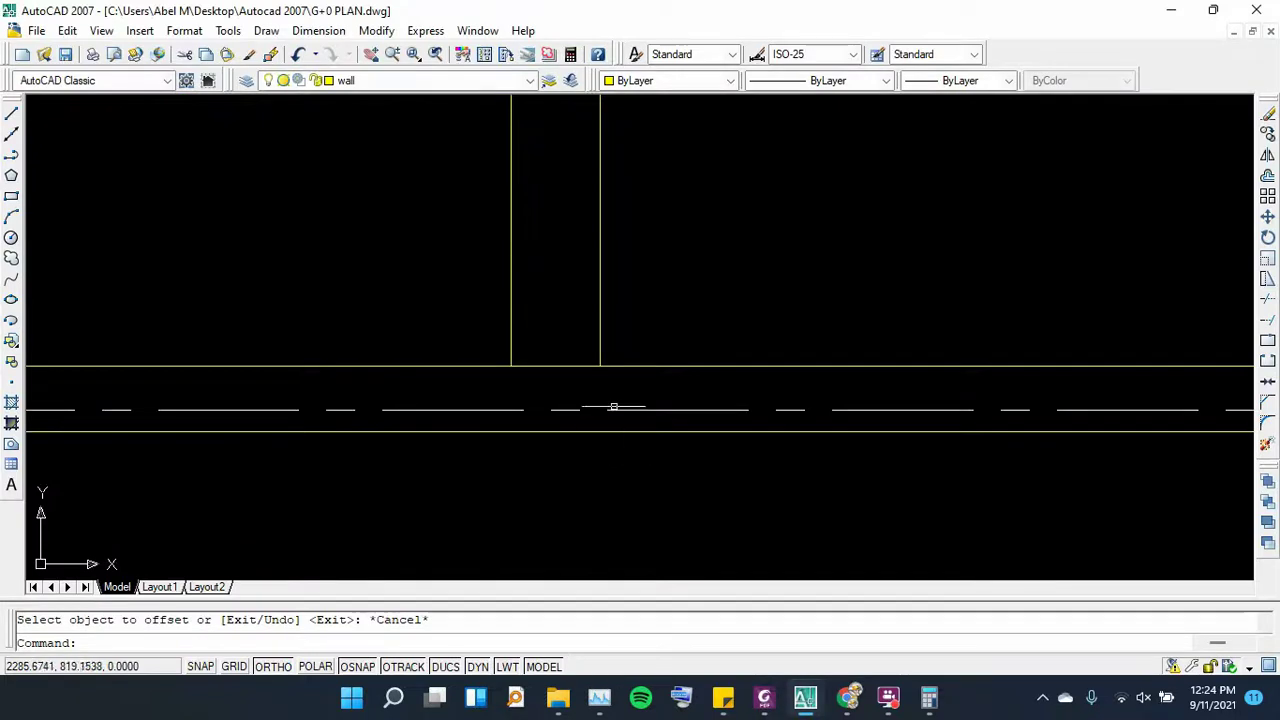
click(385, 31)
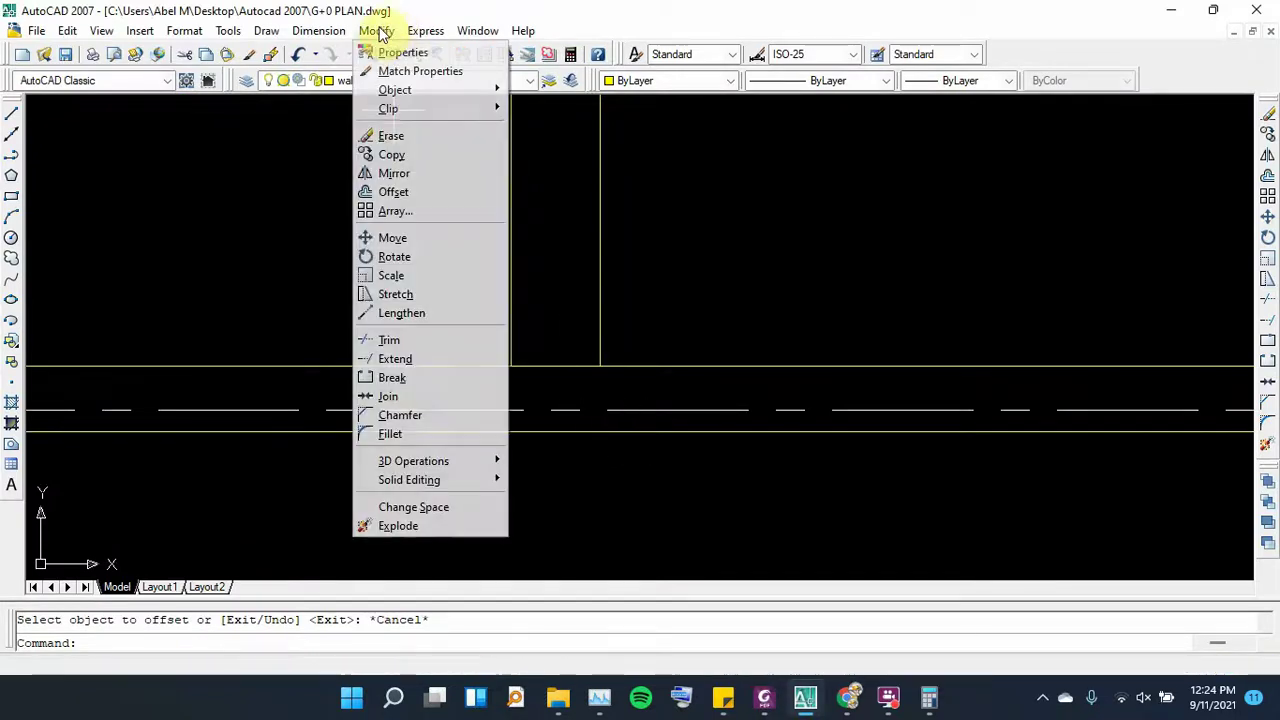
click(412, 362)
click(600, 432)
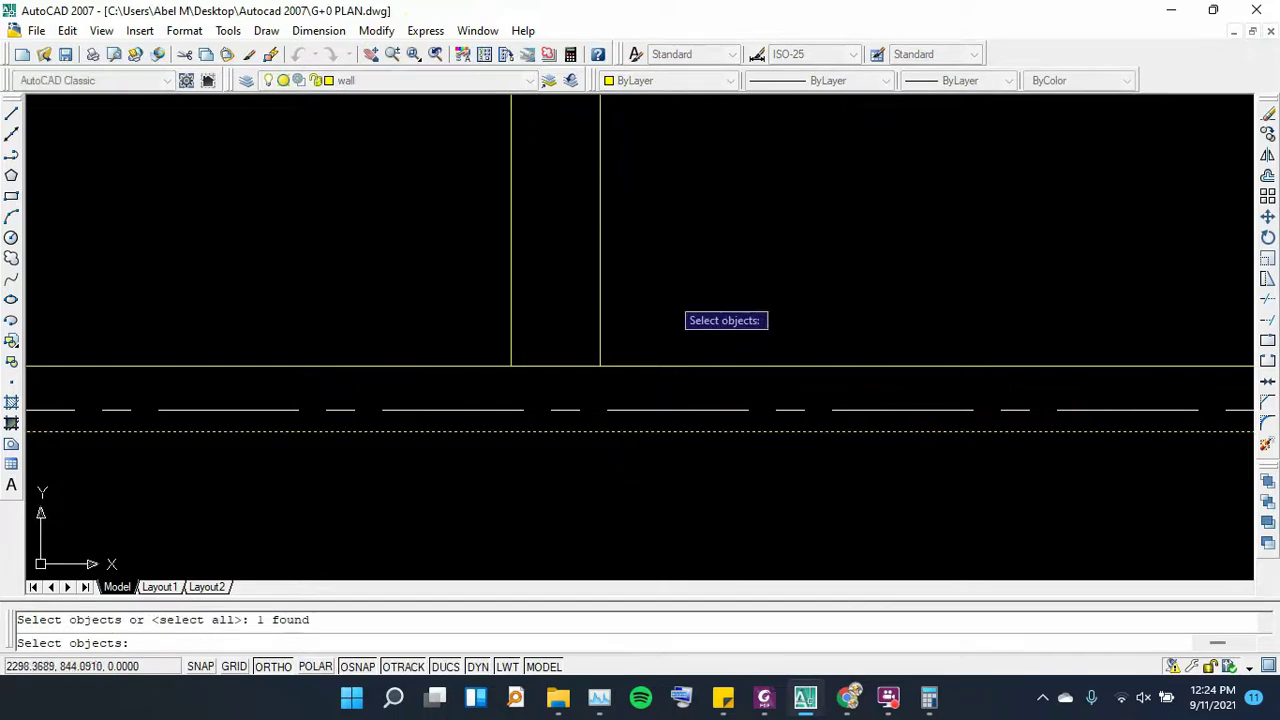
key(Return)
click(599, 272)
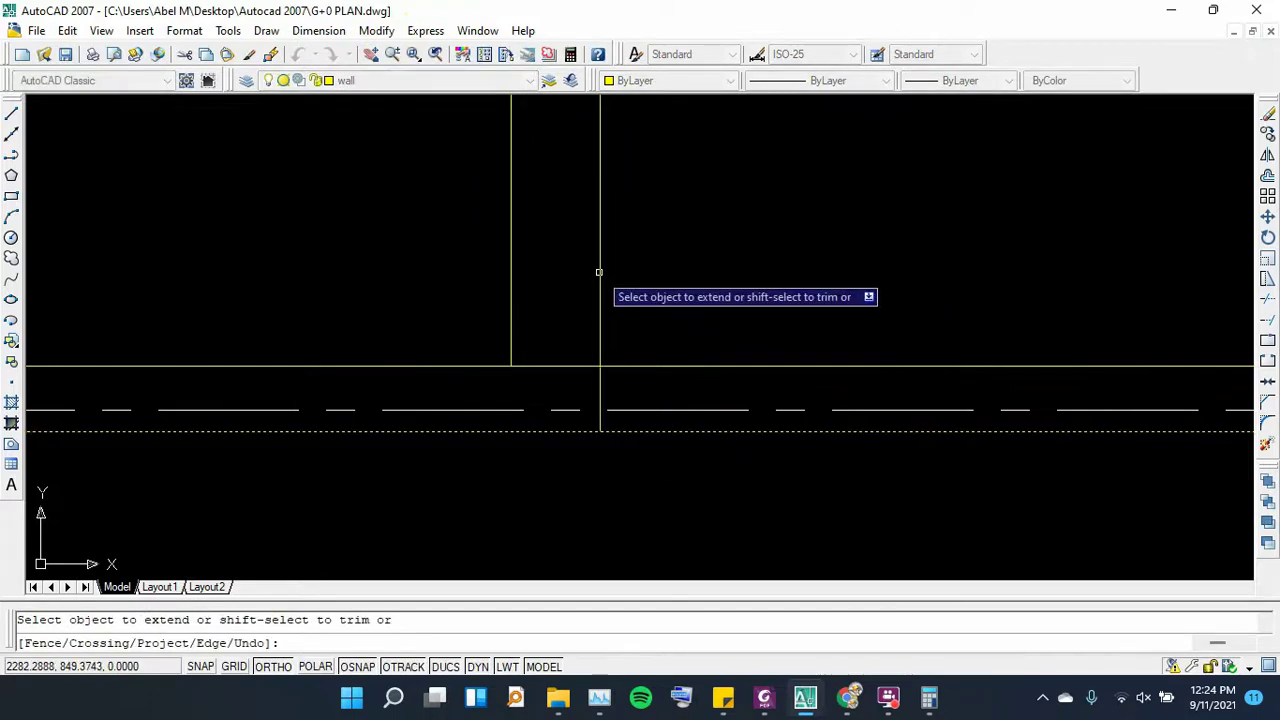
scroll(600, 400, down, 3)
scroll(597, 420, up, 2)
scroll(597, 447, up, 1)
key(Escape)
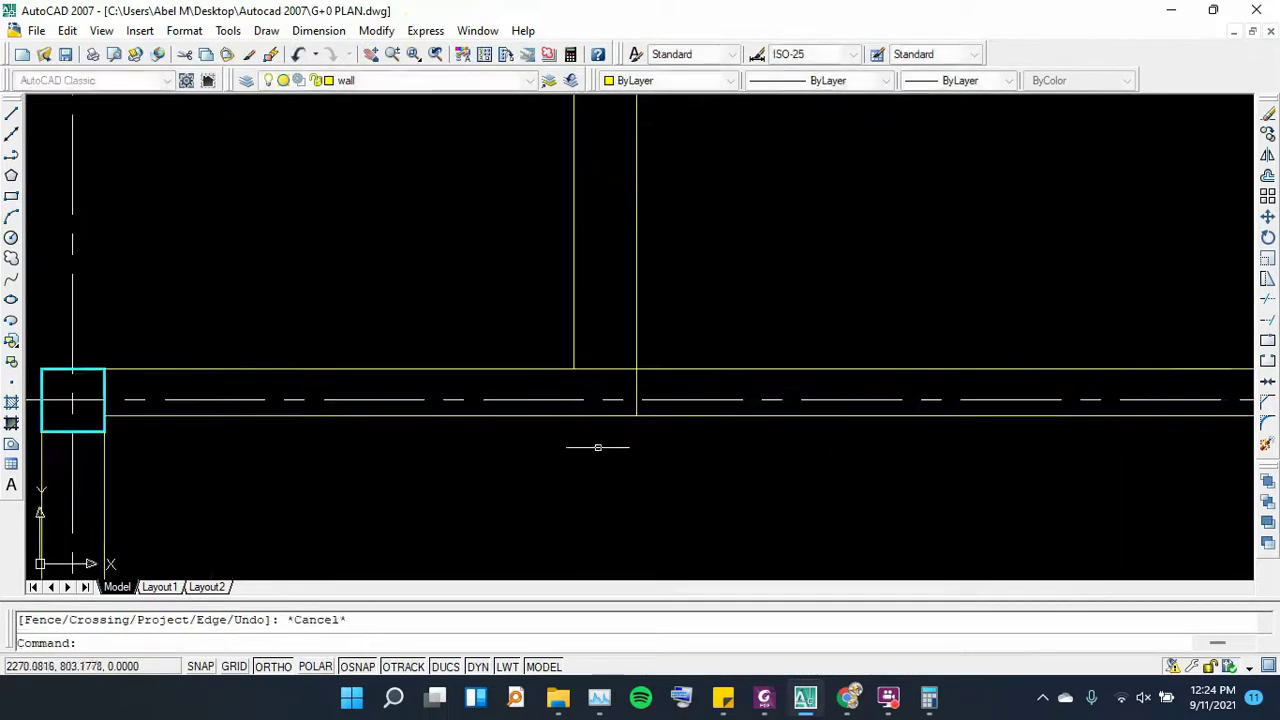
scroll(597, 420, down, 3)
scroll(600, 300, up, 3)
scroll(565, 324, down, 3)
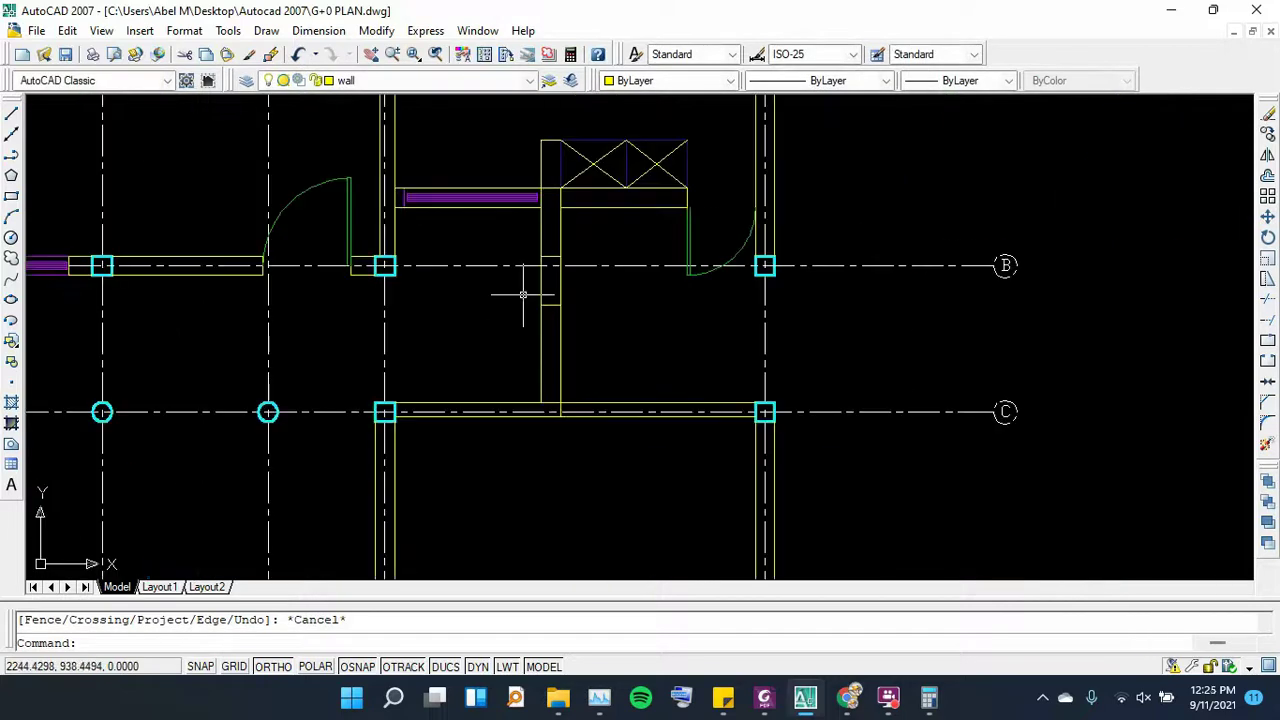
scroll(520, 291, up, 2)
scroll(519, 256, down, 3)
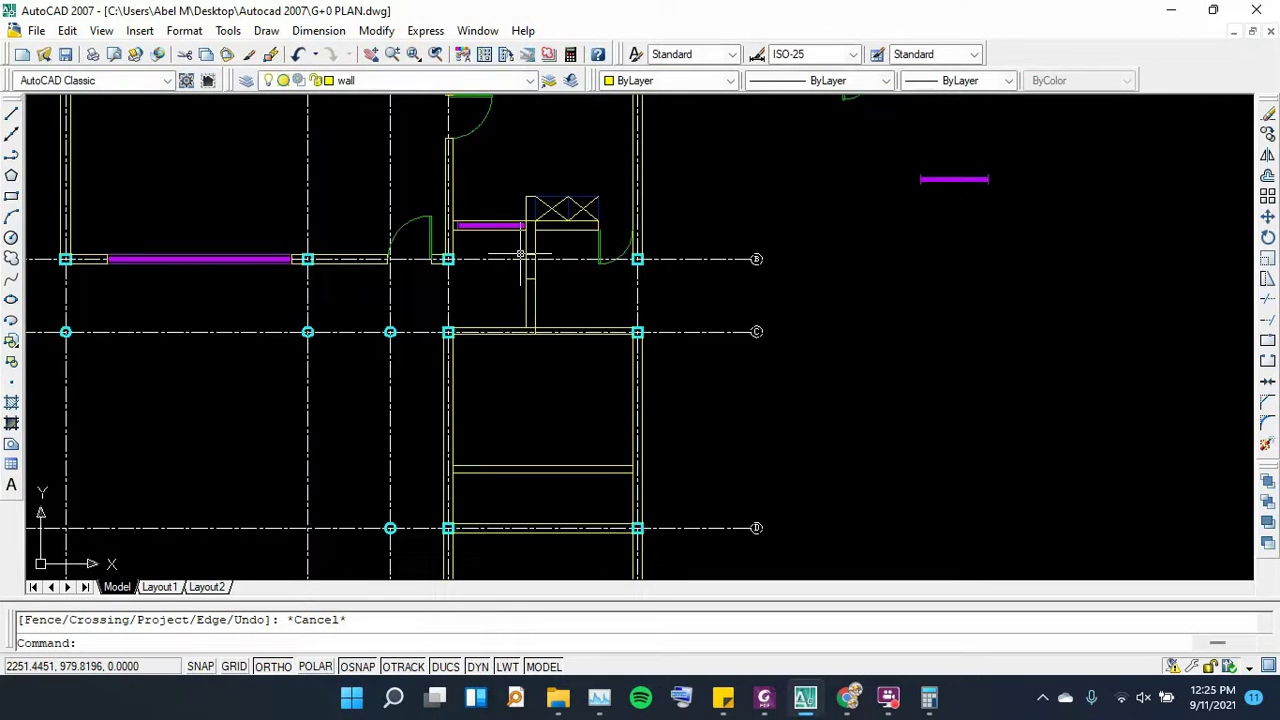
Make Win the current layer
scroll(955, 179, up, 5)
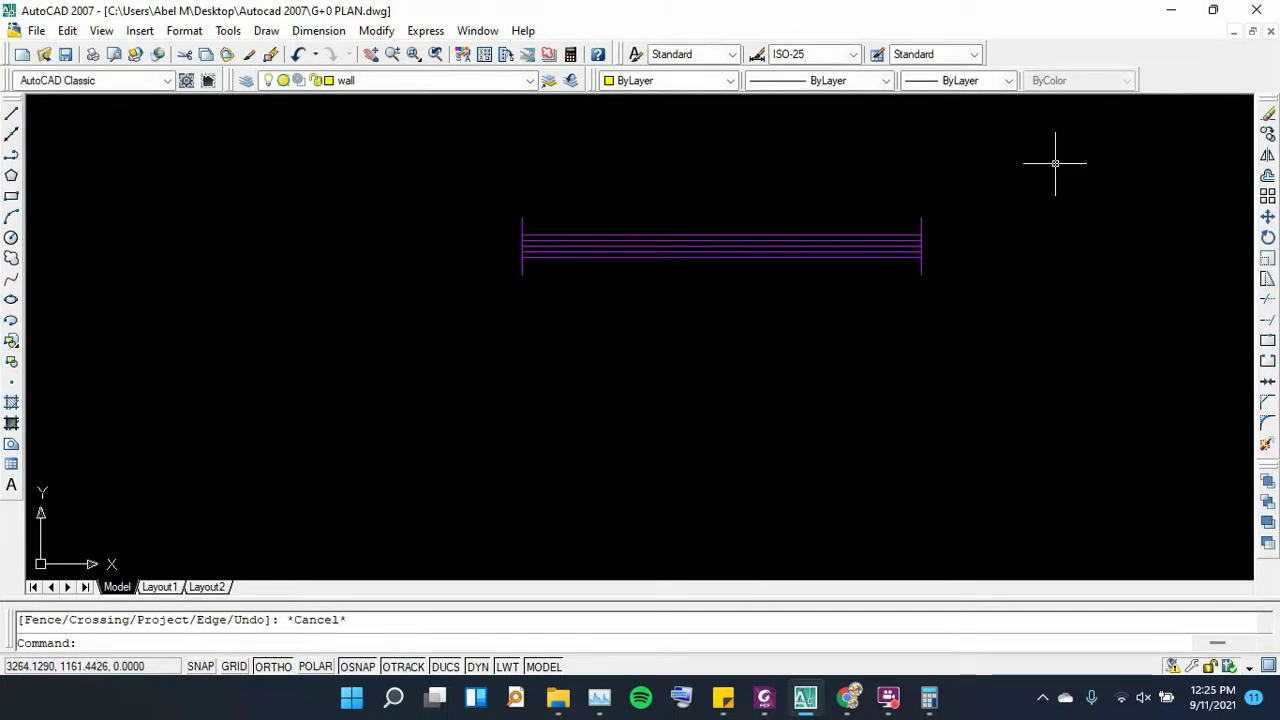
scroll(557, 133, down, 2)
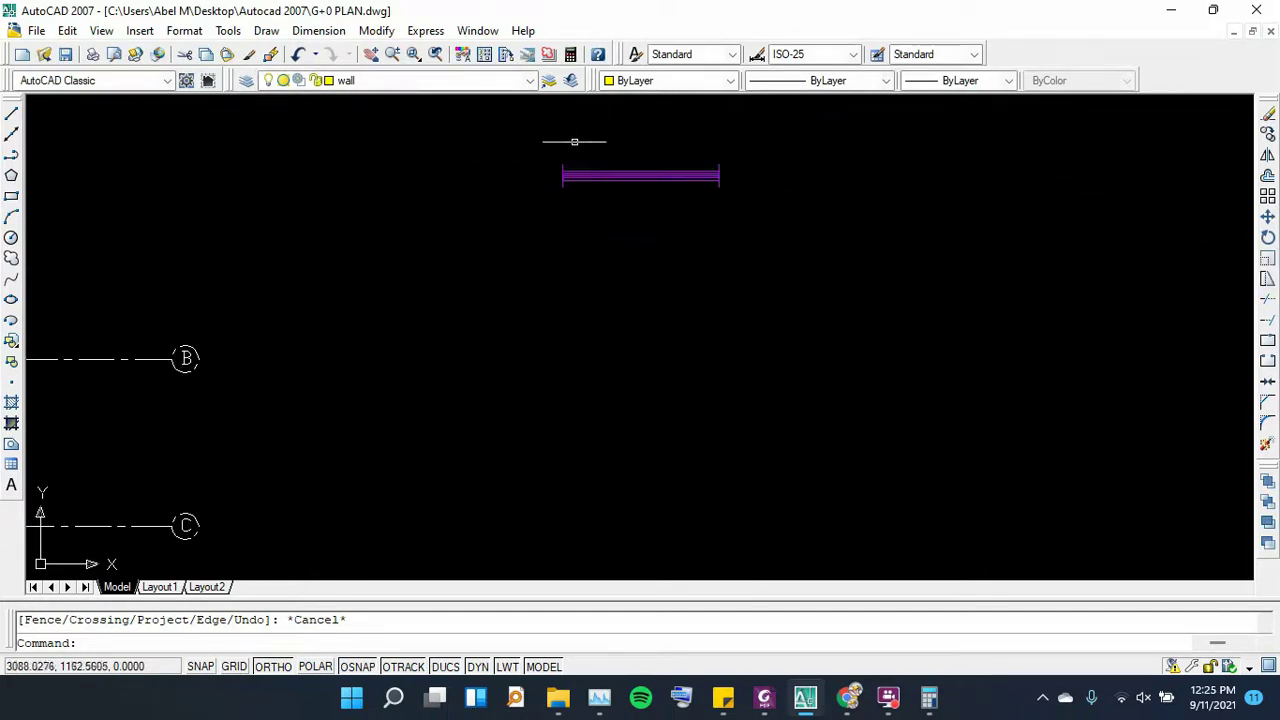
click(14, 112)
key(Escape)
click(355, 80)
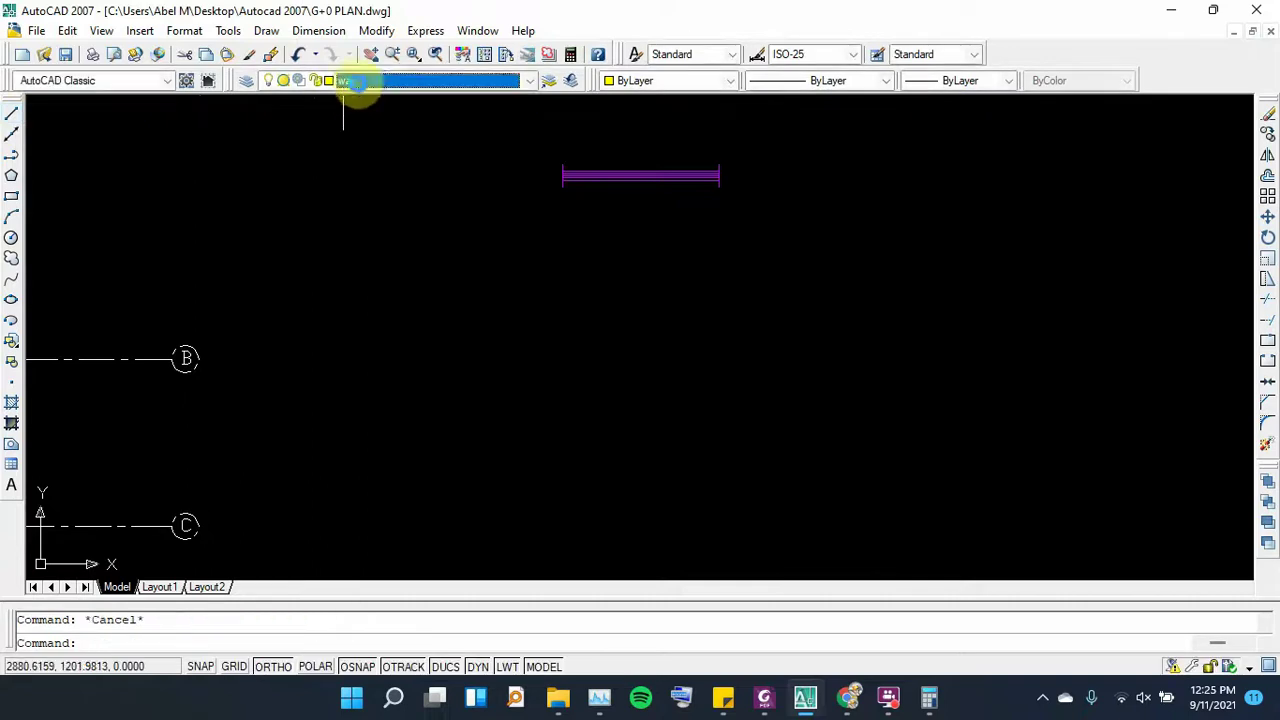
click(343, 206)
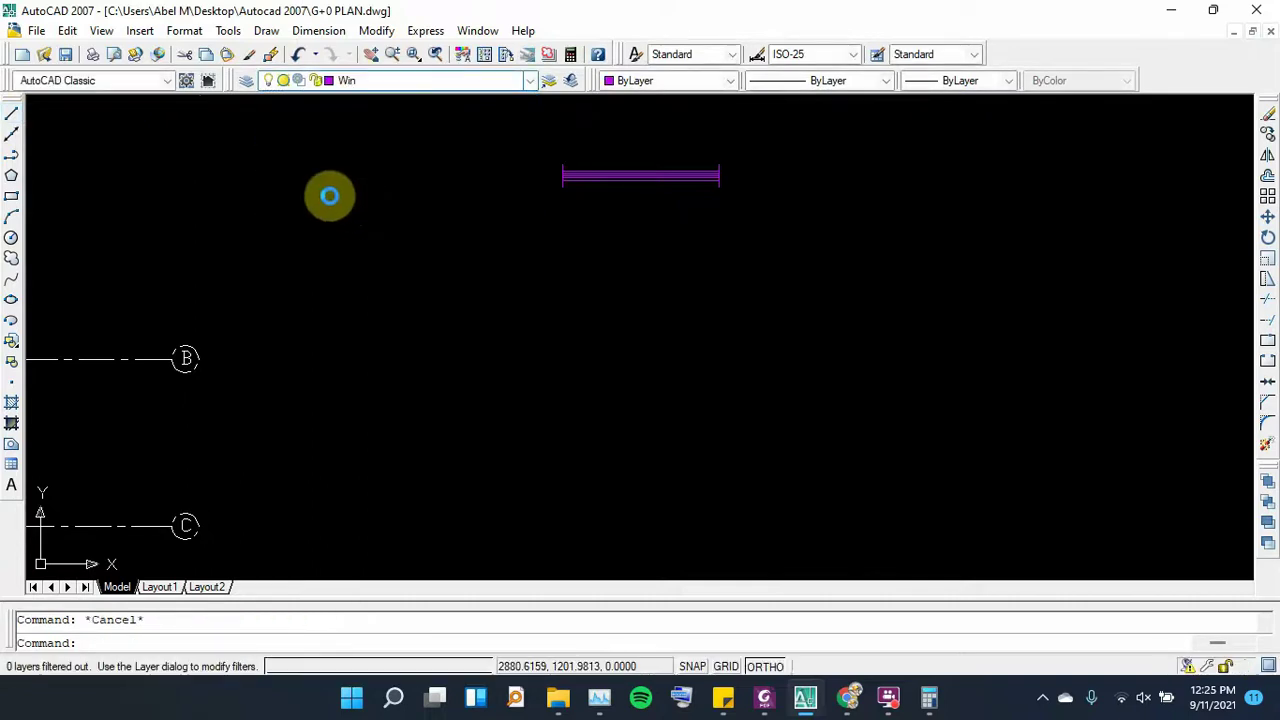
Draw a 20-unit vertical upright below the existing bar
click(13, 114)
click(566, 229)
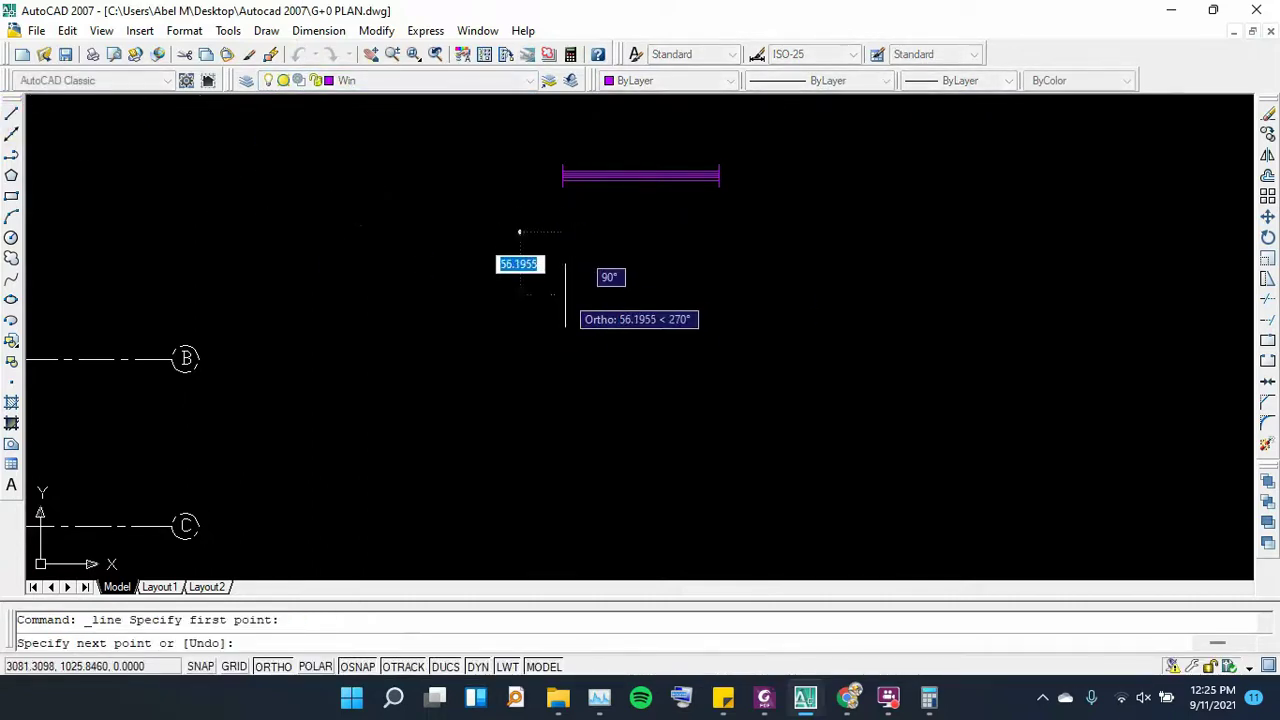
text(20)
key(Return)
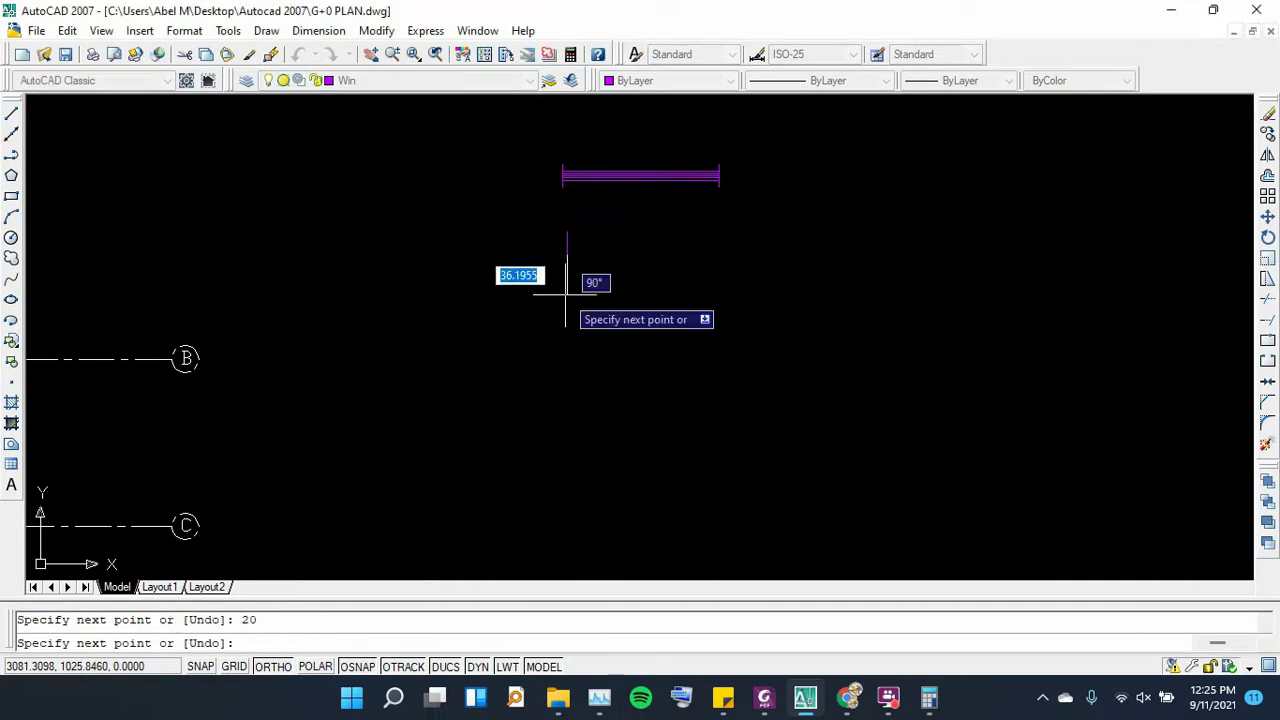
key(Return)
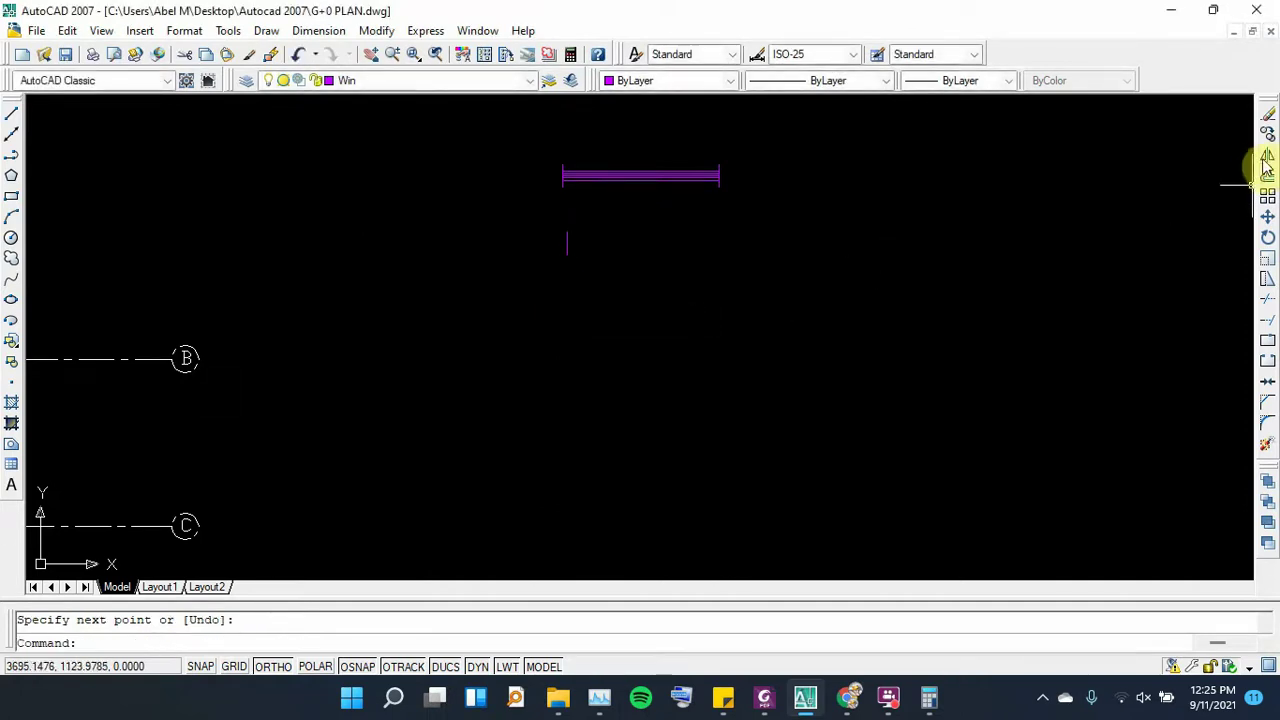
Offset the upright 50 units to the right
click(1266, 171)
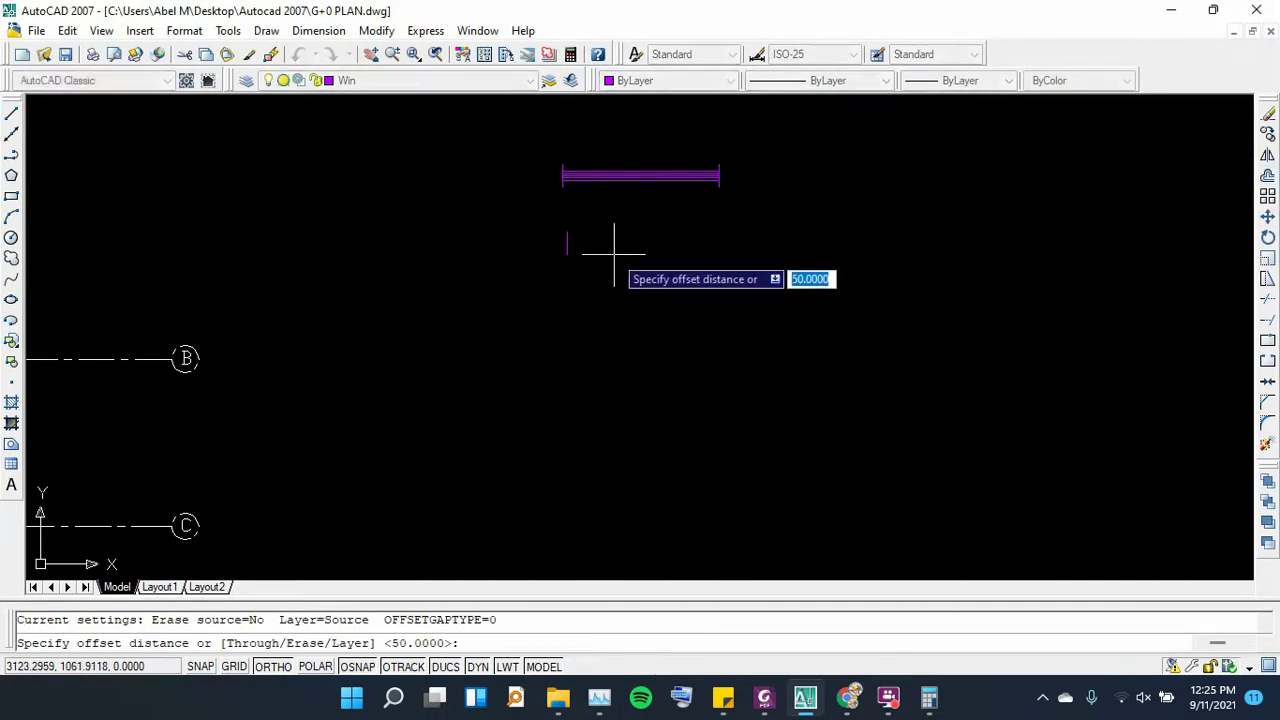
text(50)
key(Return)
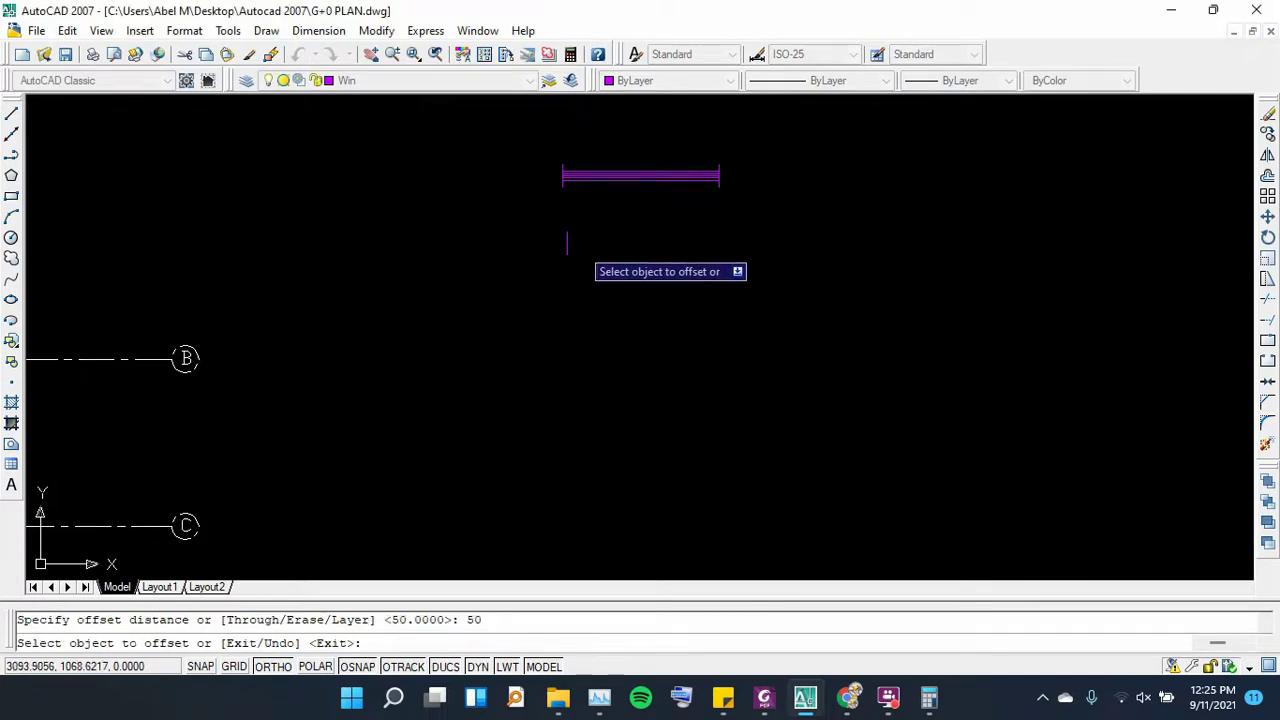
click(566, 242)
click(588, 243)
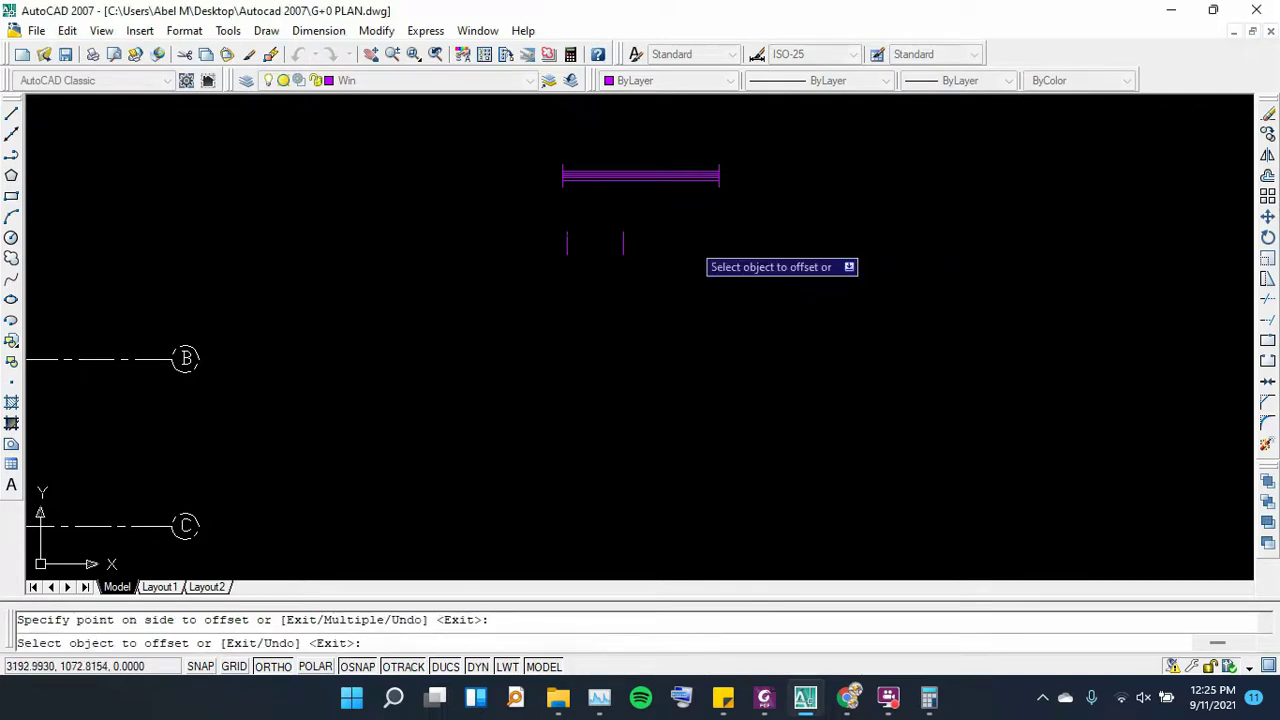
scroll(601, 241, up, 3)
key(Escape)
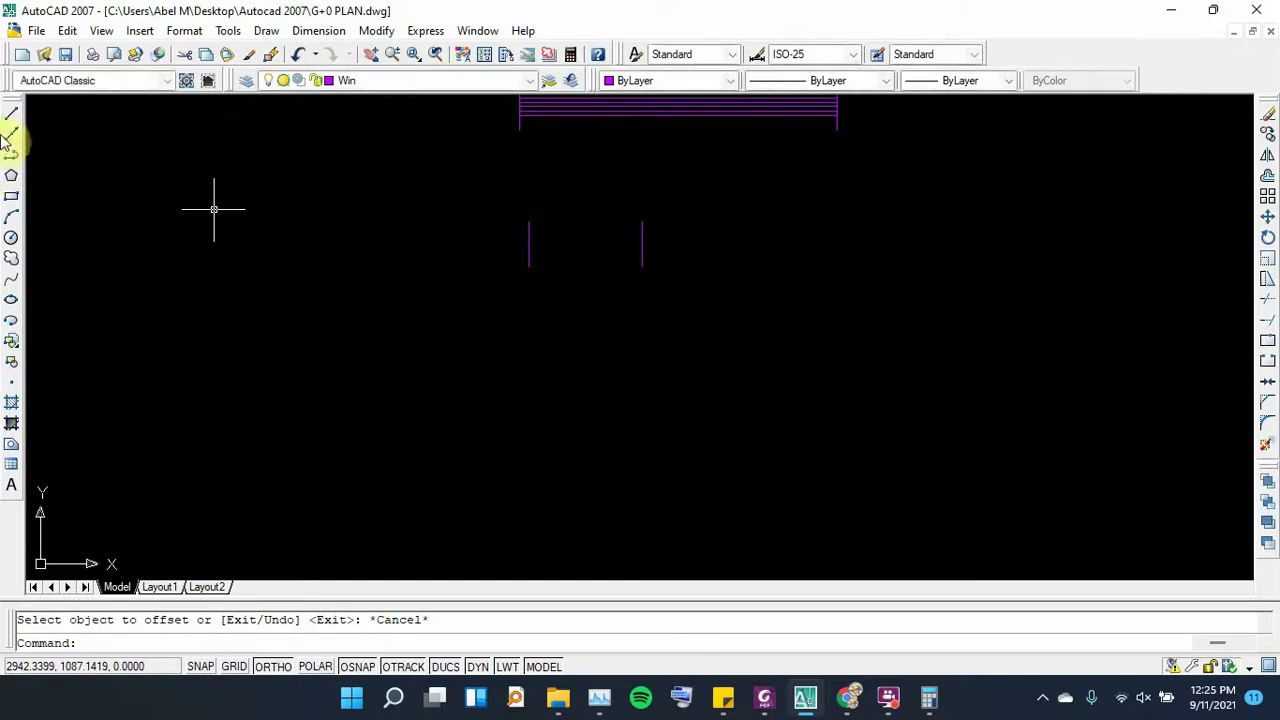
Draw a horizontal line joining the midpoints of the two uprights
click(11, 120)
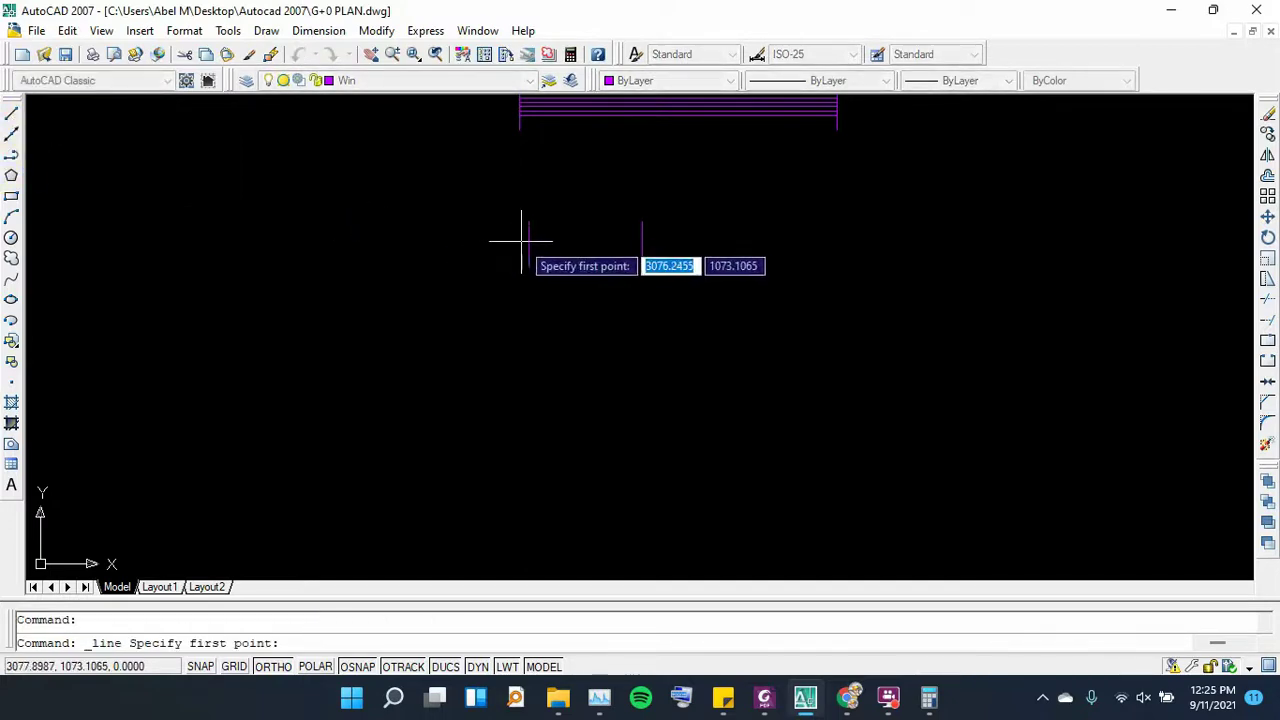
click(529, 244)
click(642, 244)
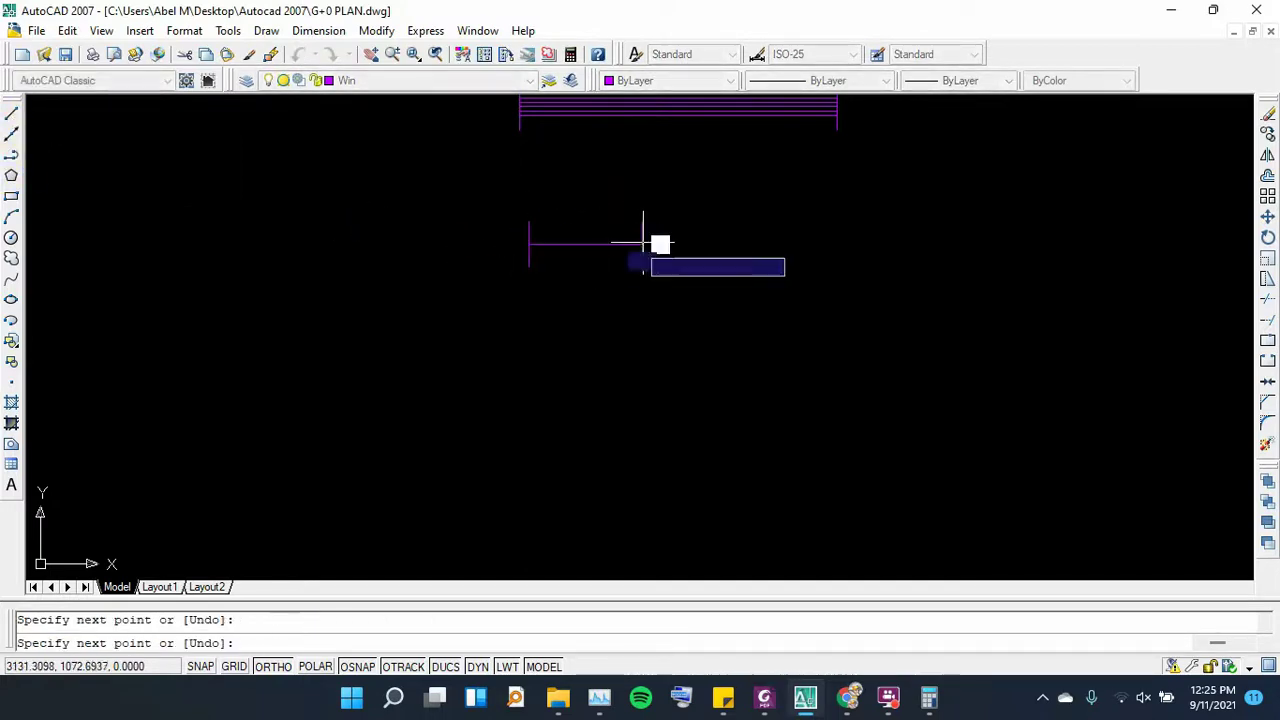
right_click(630, 250)
click(635, 258)
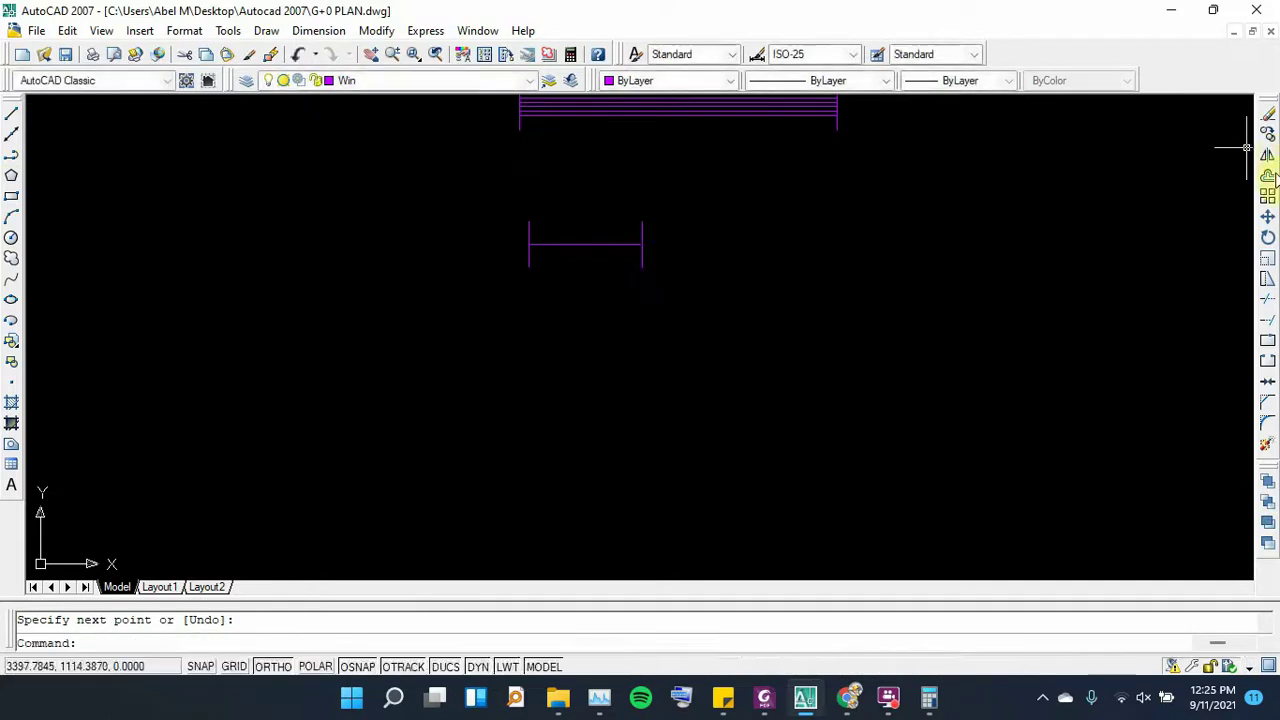
Offset the connecting line repeatedly at 2 units above and below to make five parallel lines
click(1267, 176)
text(2)
key(Return)
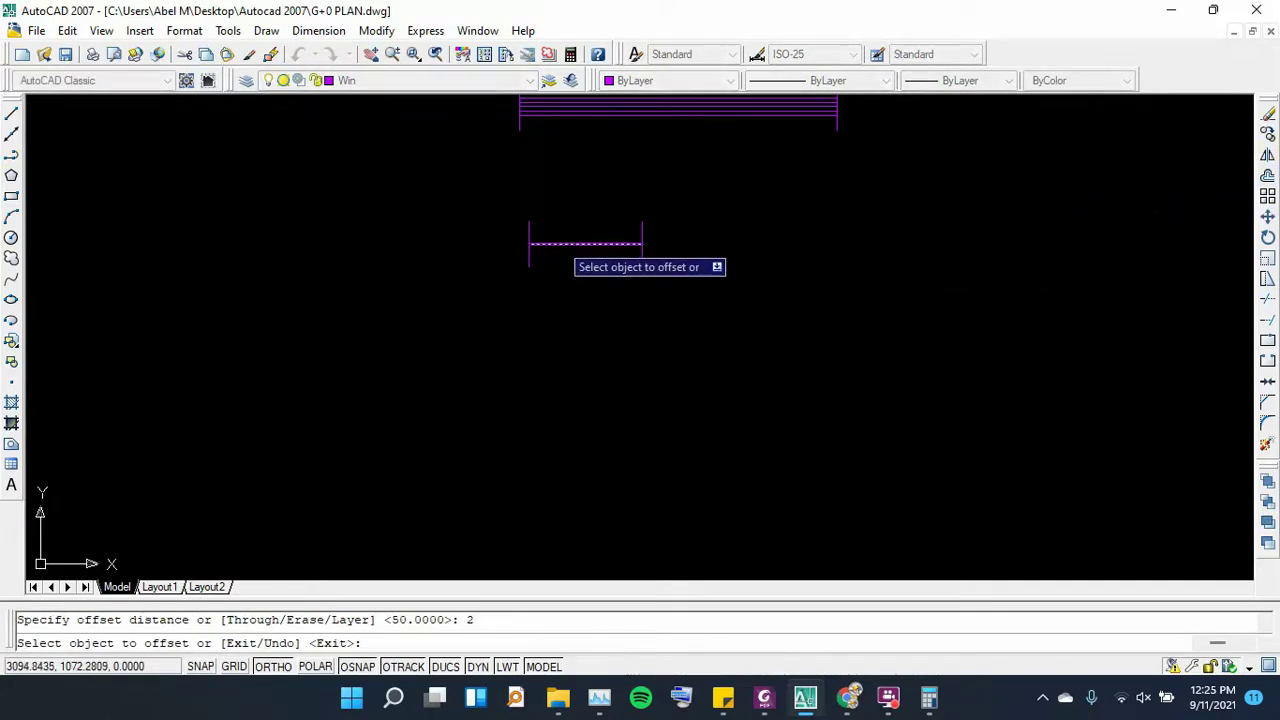
click(560, 243)
click(561, 228)
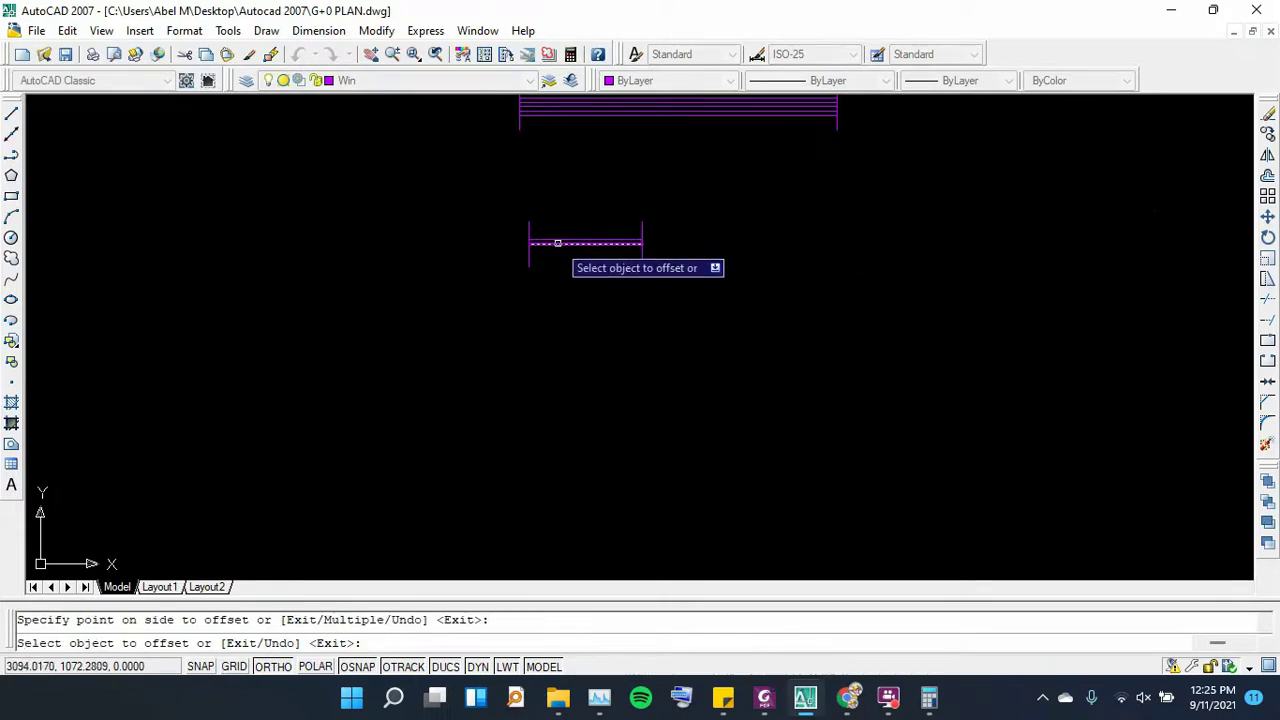
click(558, 243)
click(556, 235)
scroll(557, 245, up, 5)
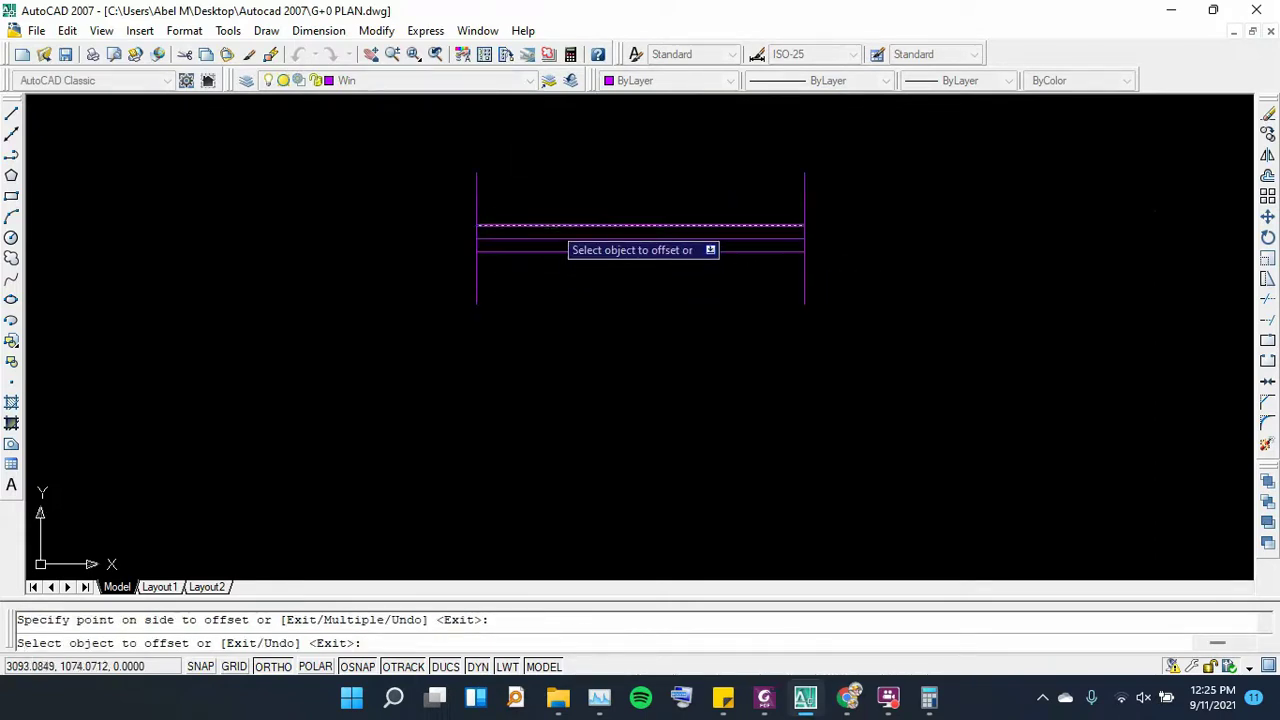
click(552, 226)
click(551, 204)
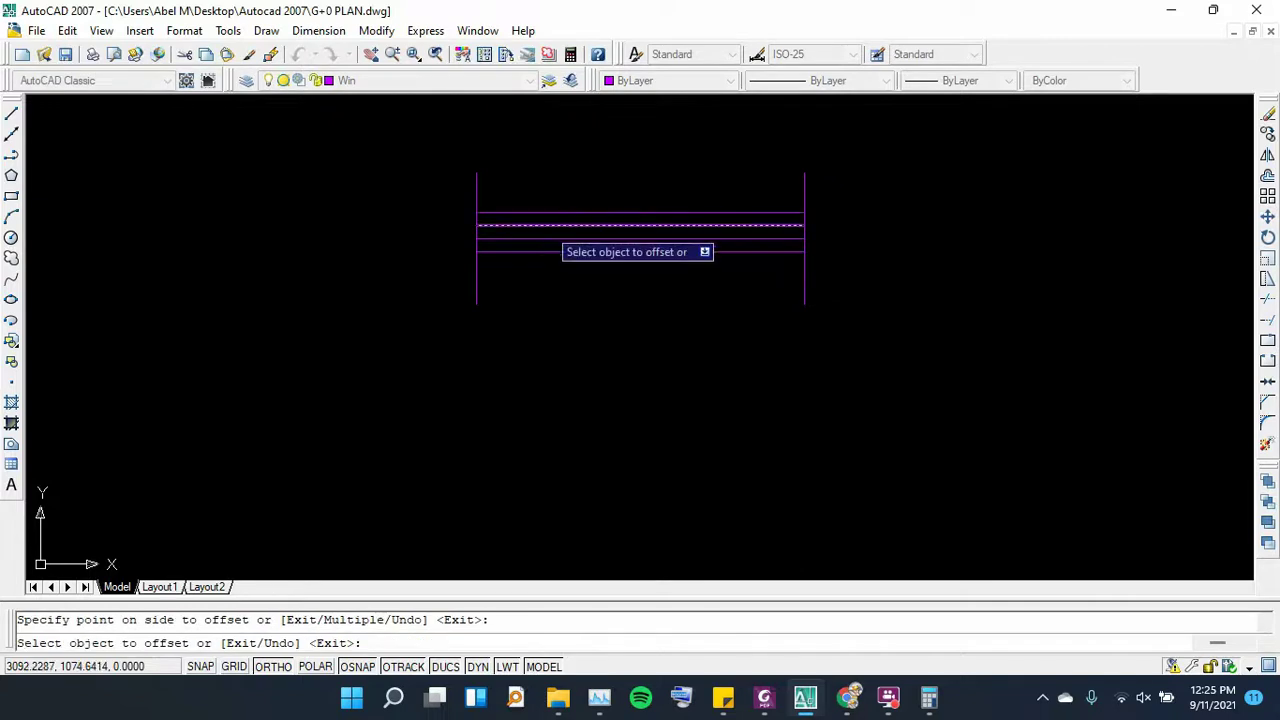
click(545, 250)
click(544, 279)
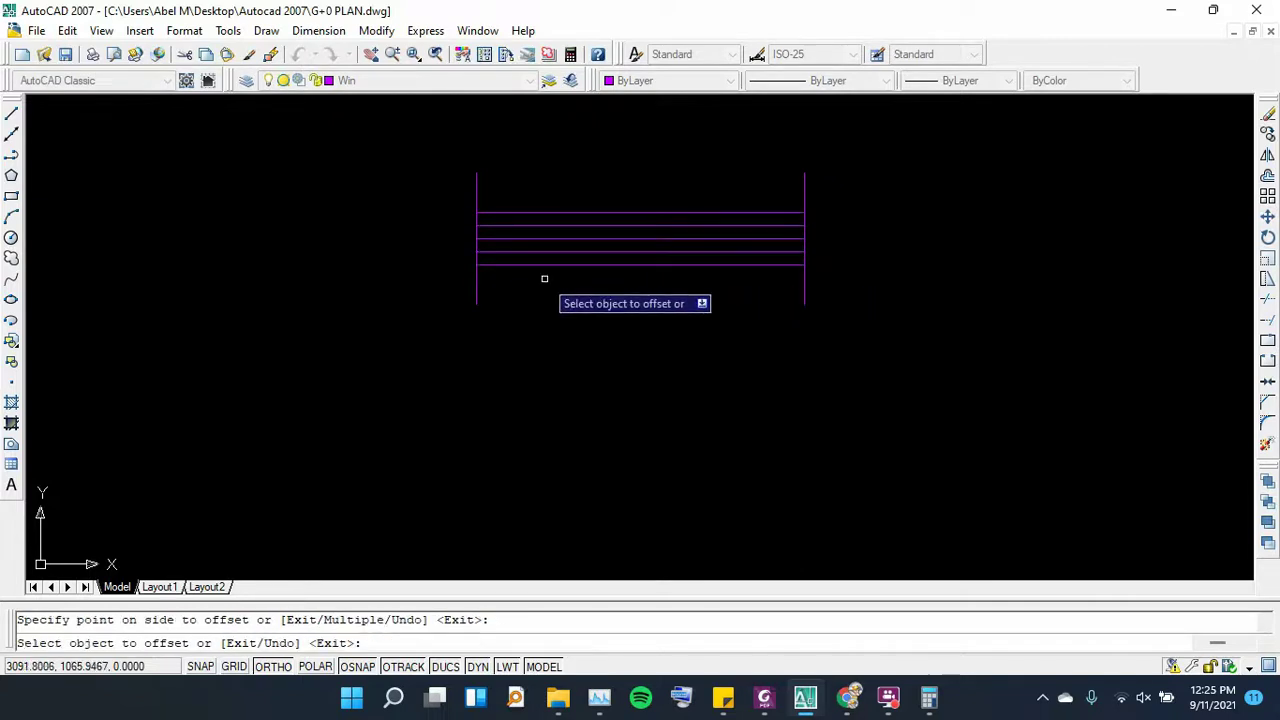
key(Escape)
Draw a rectangle enclosing the window symbol
click(11, 196)
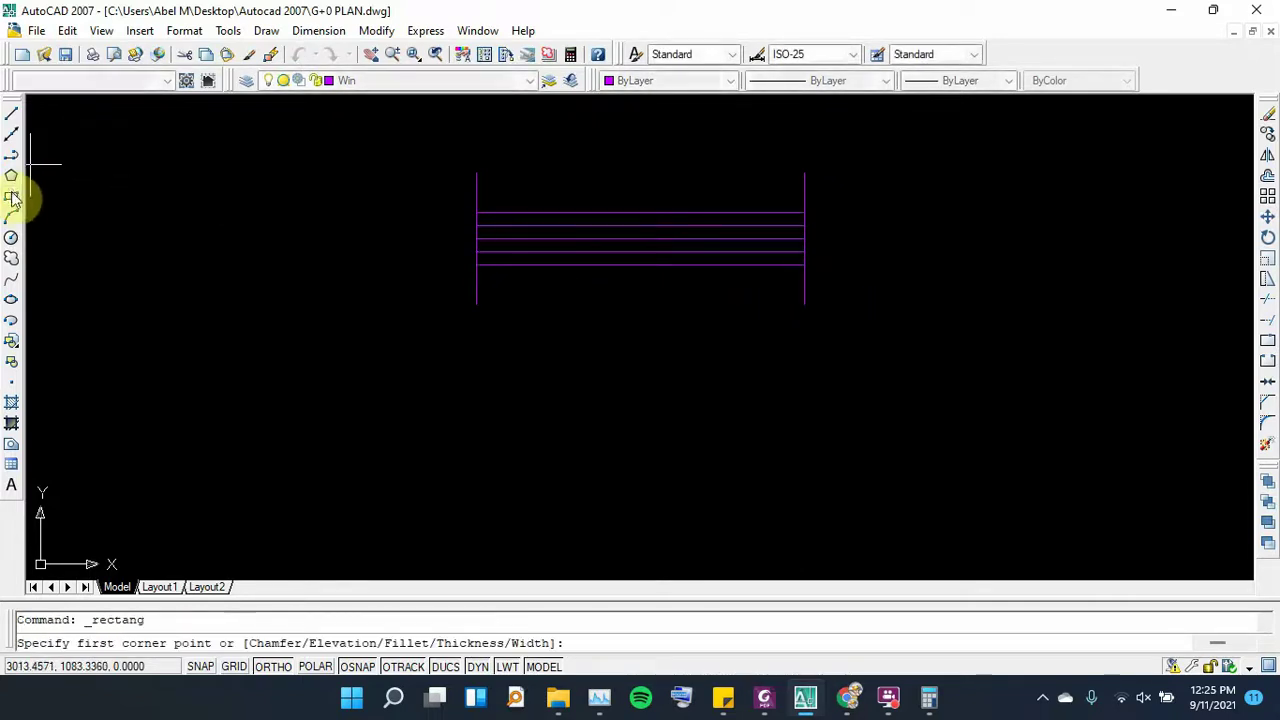
click(476, 172)
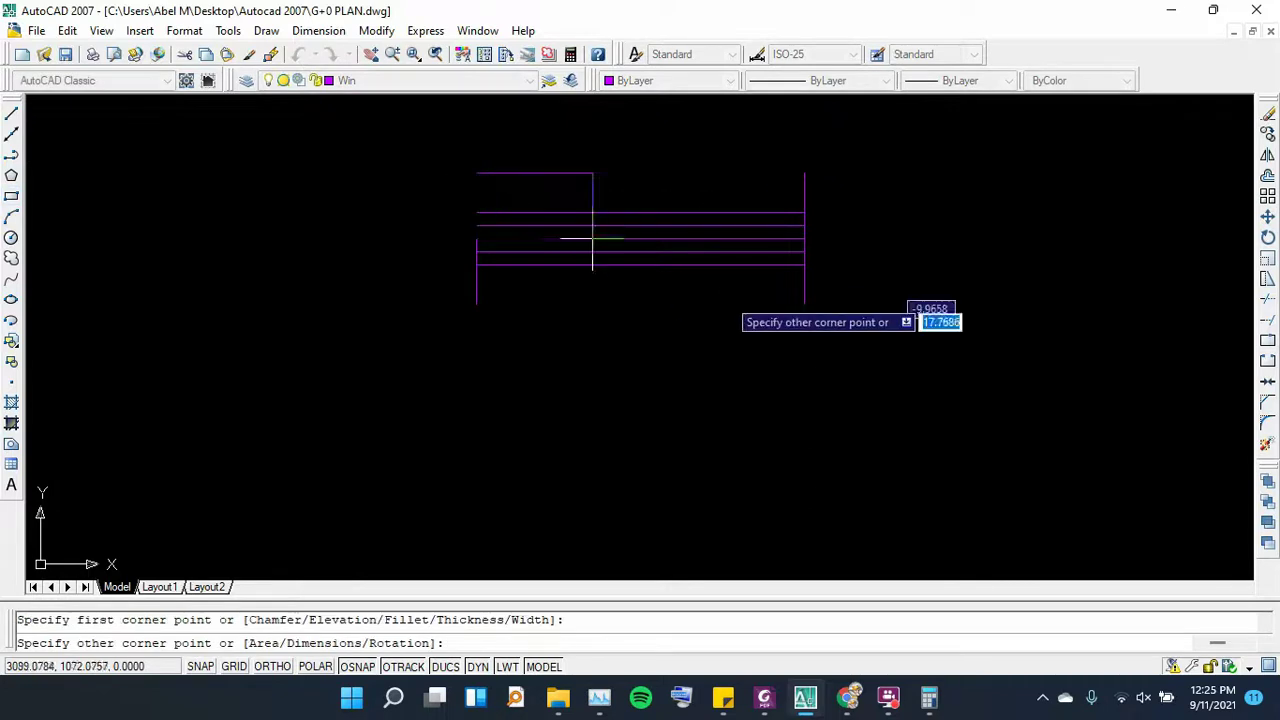
click(804, 304)
scroll(723, 220, down, 4)
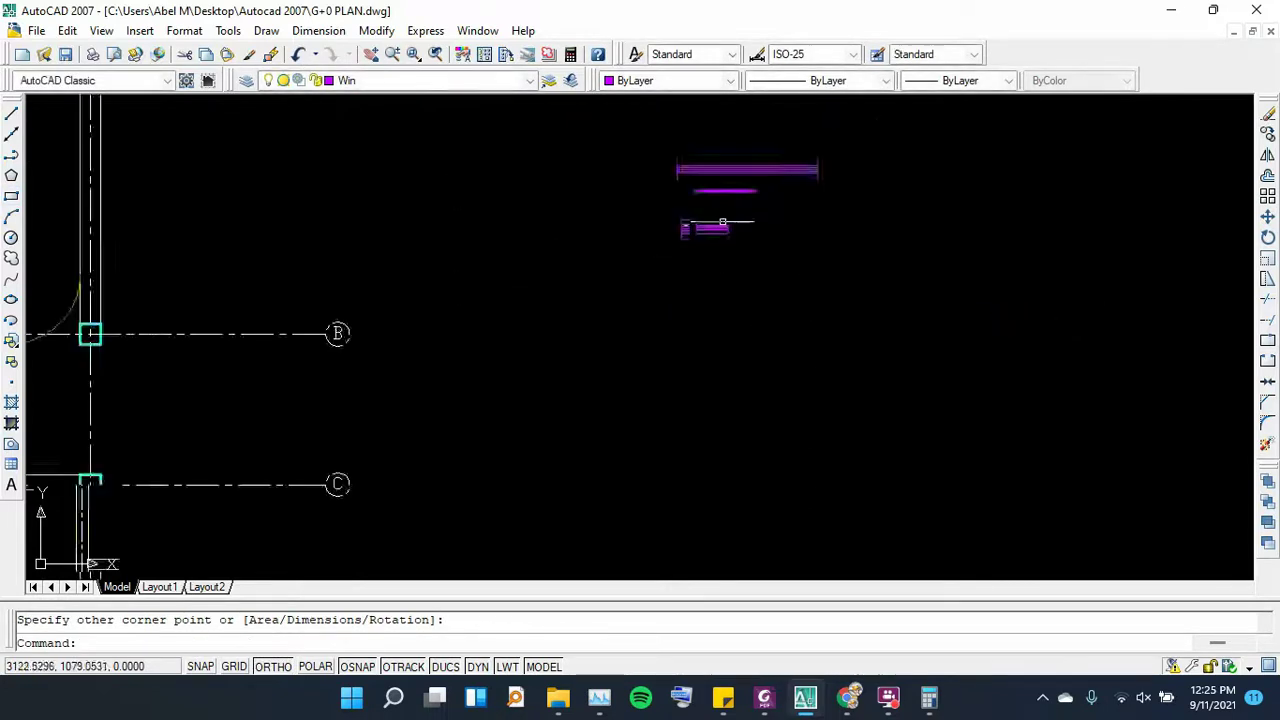
scroll(730, 218, down, 4)
scroll(679, 217, up, 3)
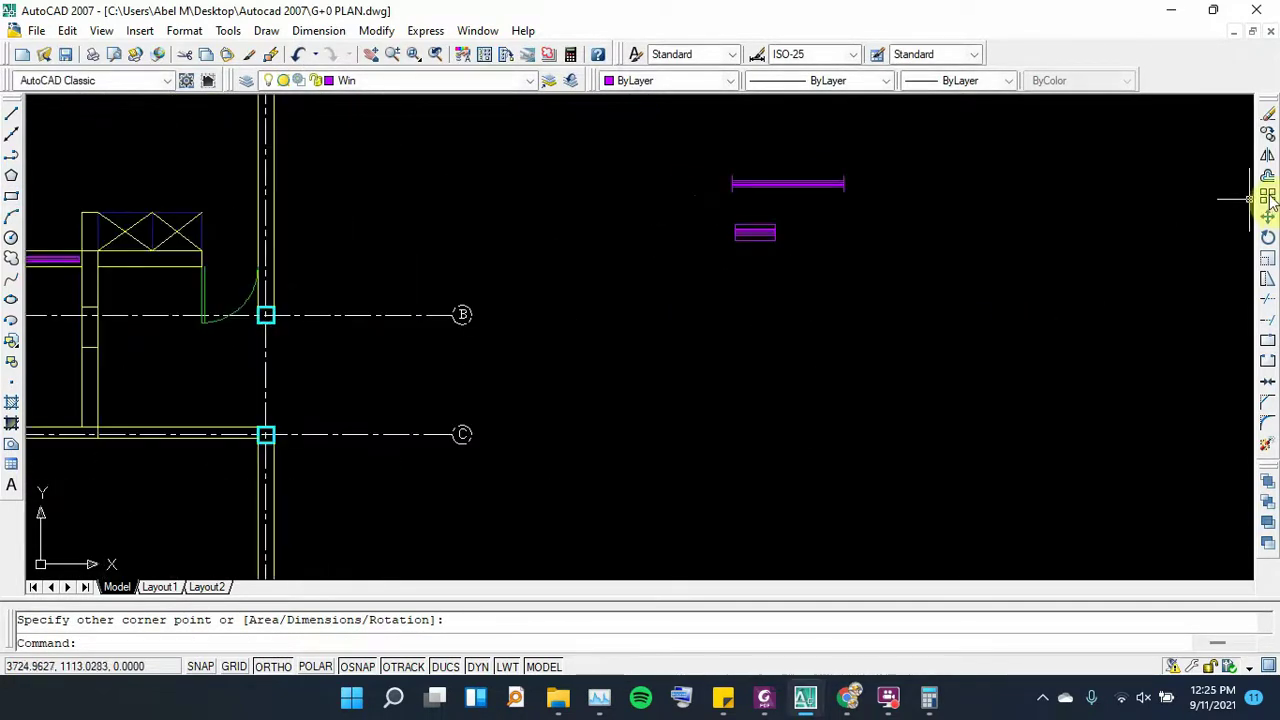
Rotate the small window symbol 90 degrees
click(1268, 236)
click(786, 218)
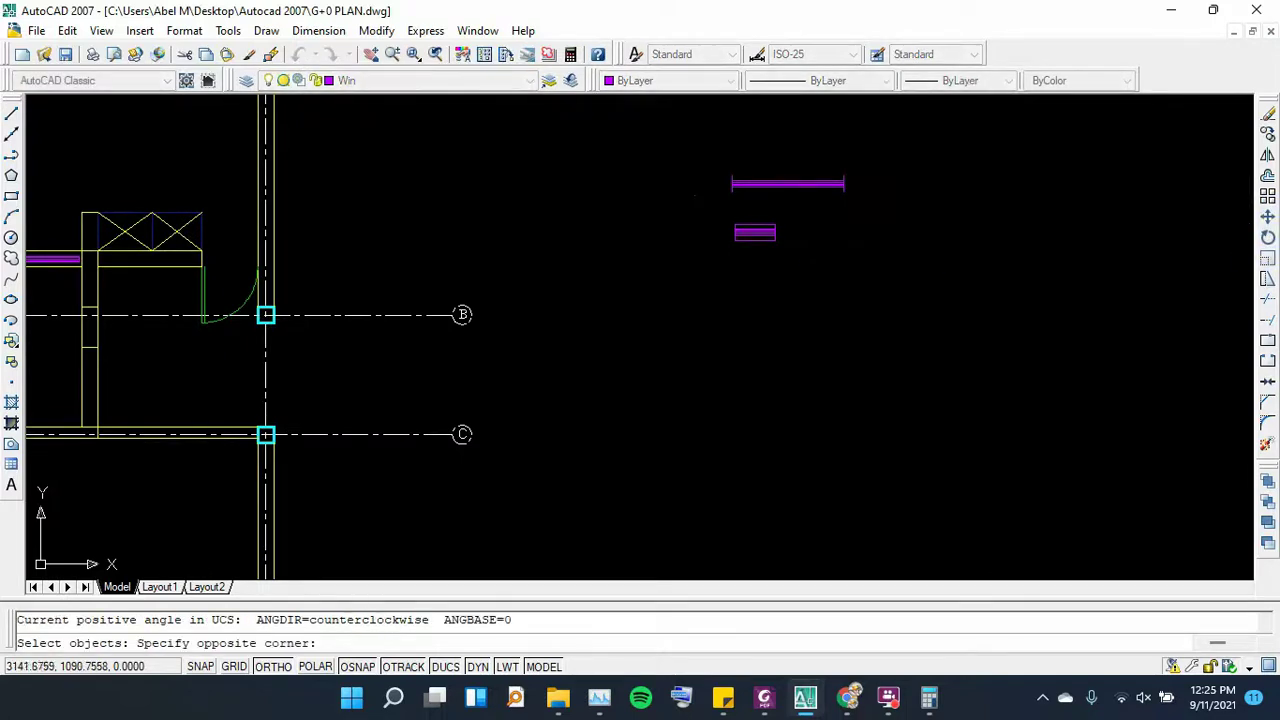
click(726, 256)
key(Return)
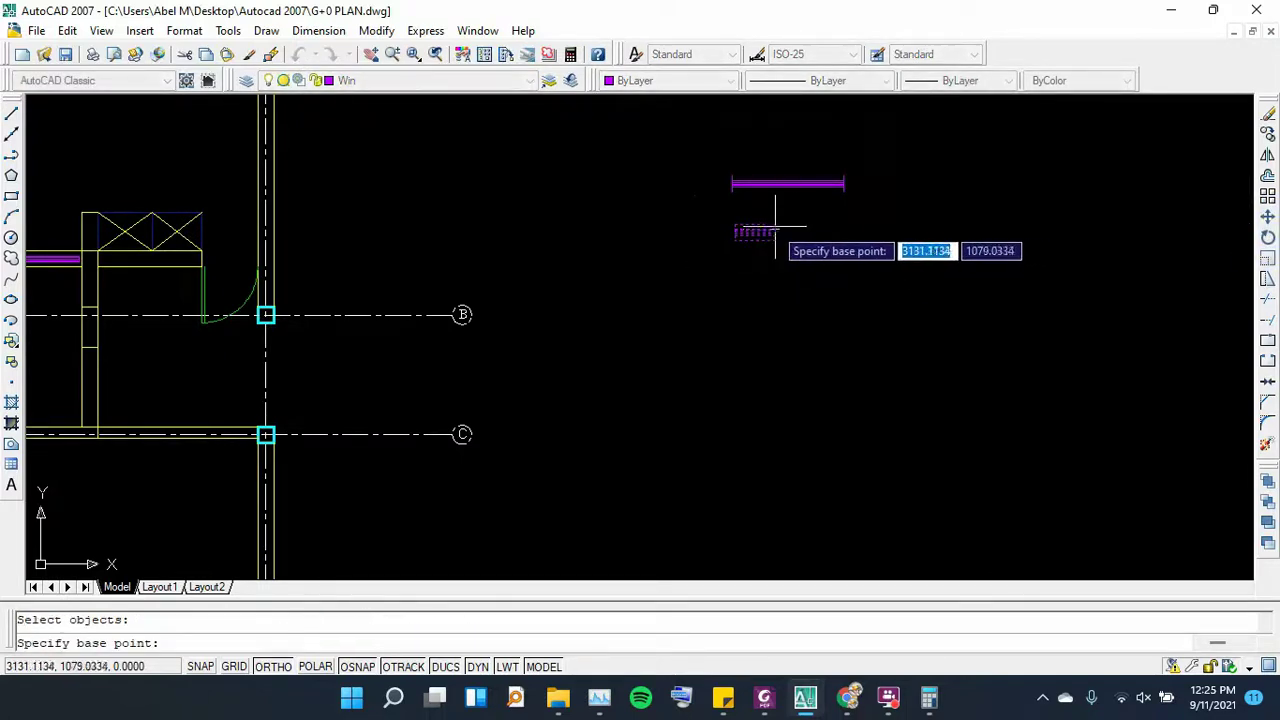
click(780, 245)
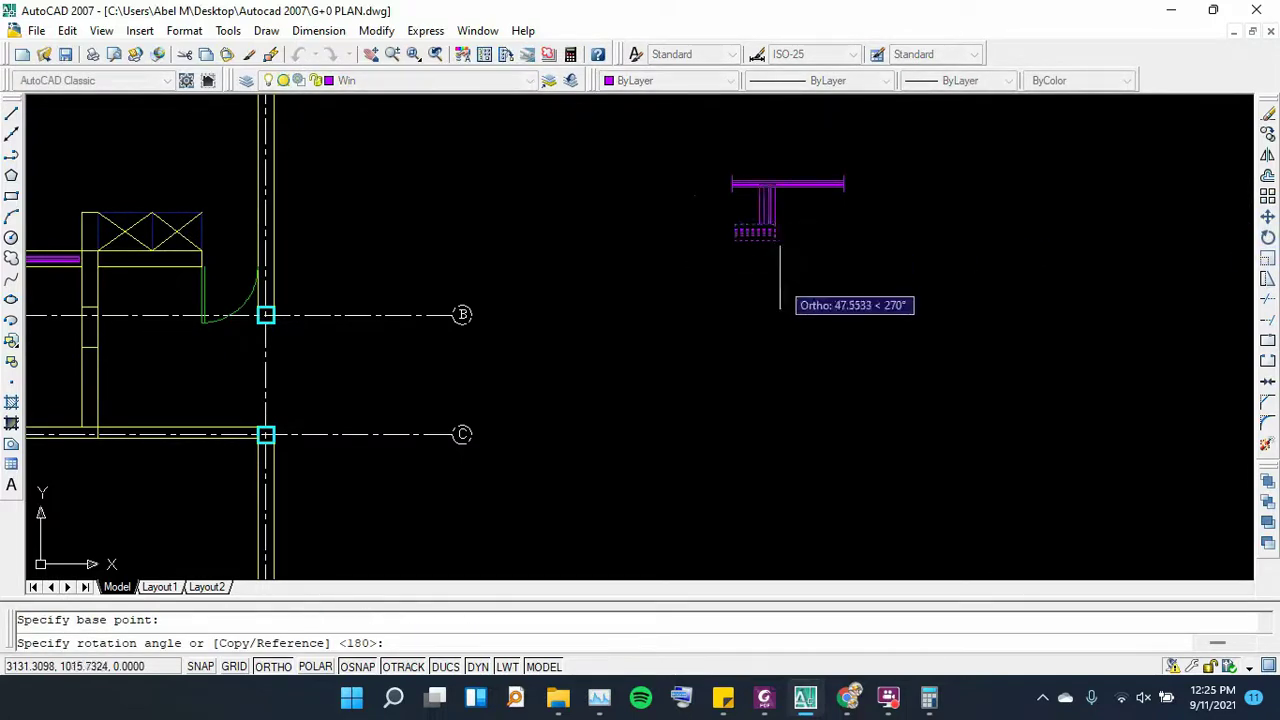
click(740, 98)
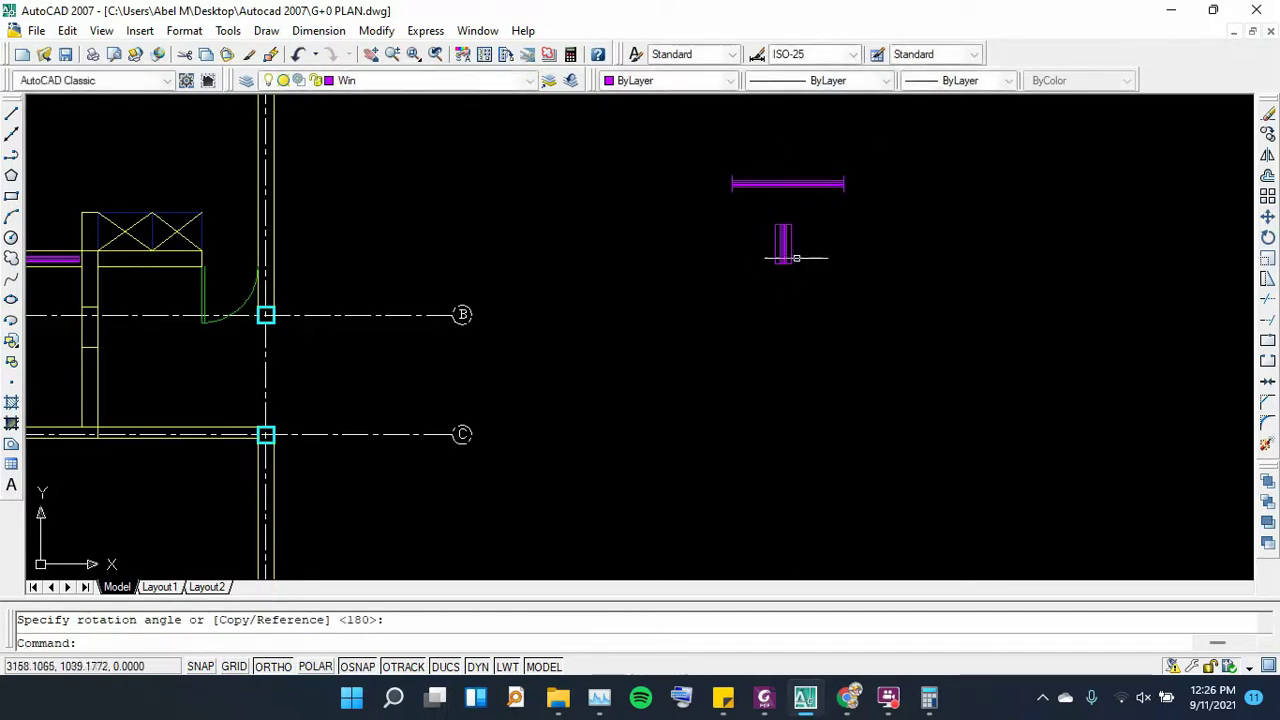
Copy the magenta window symbol into the partition wall just below grid B
click(750, 316)
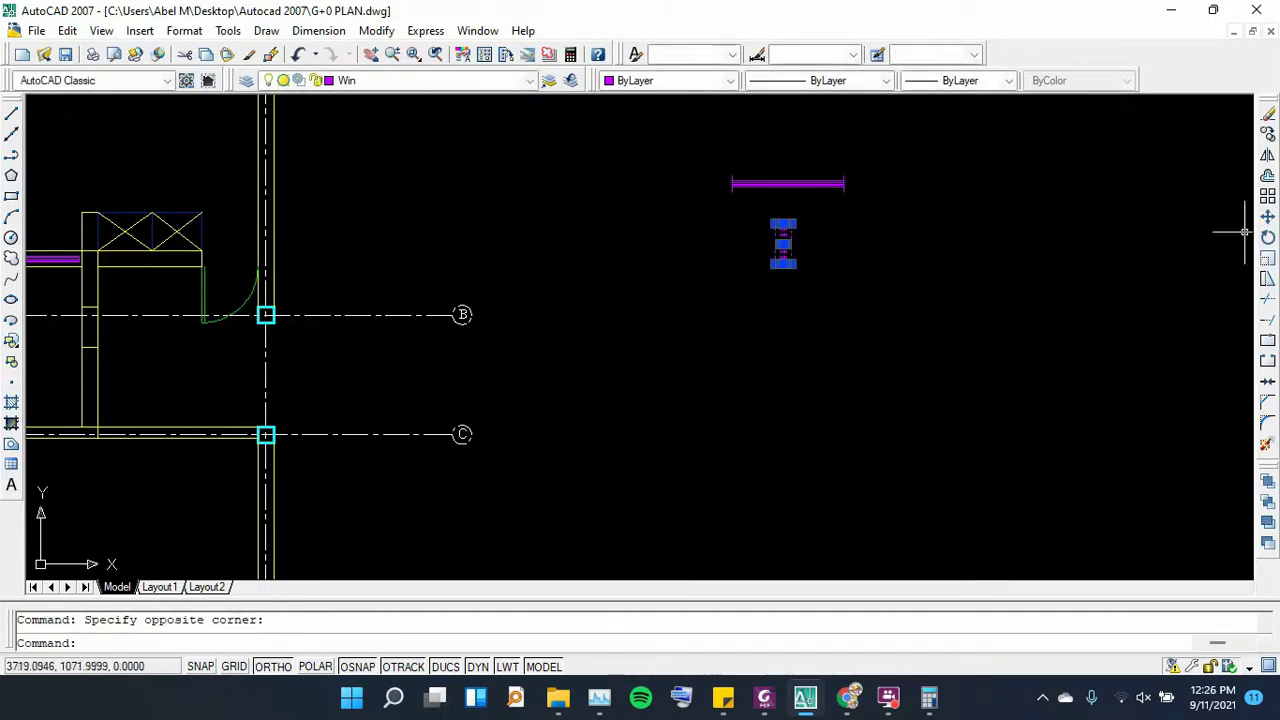
click(1266, 140)
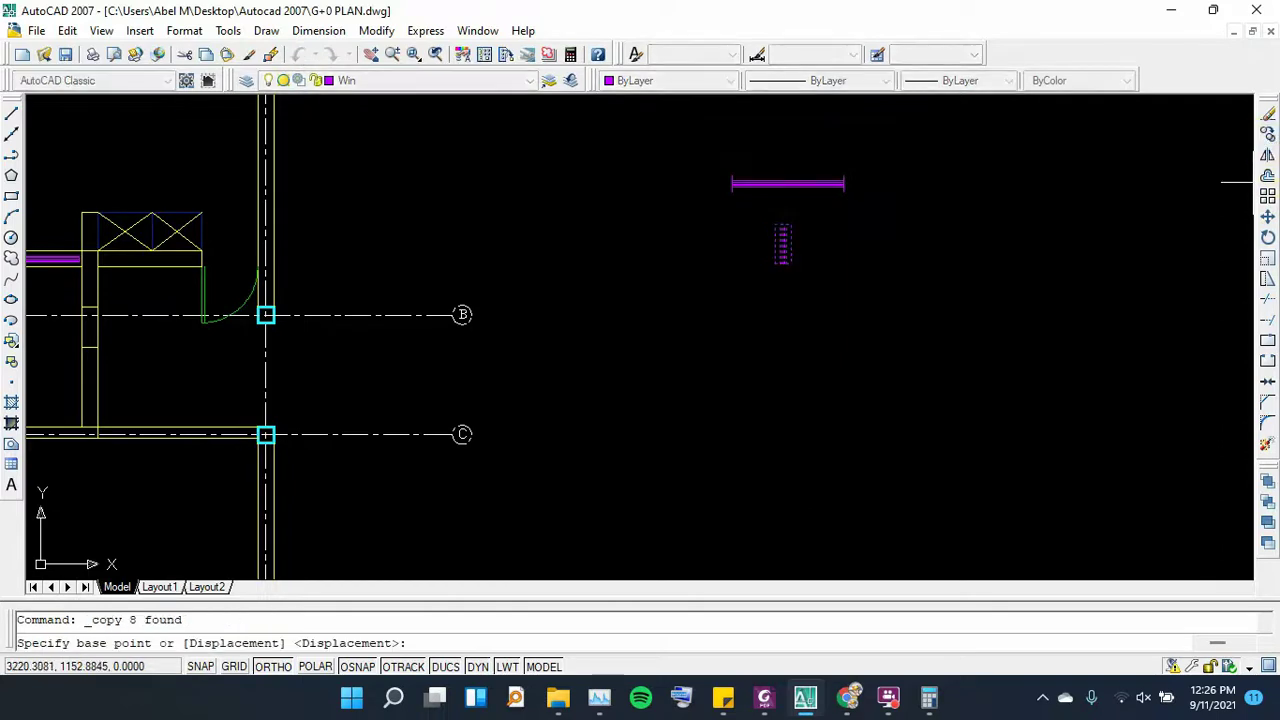
scroll(745, 218, up, 2)
scroll(828, 223, up, 3)
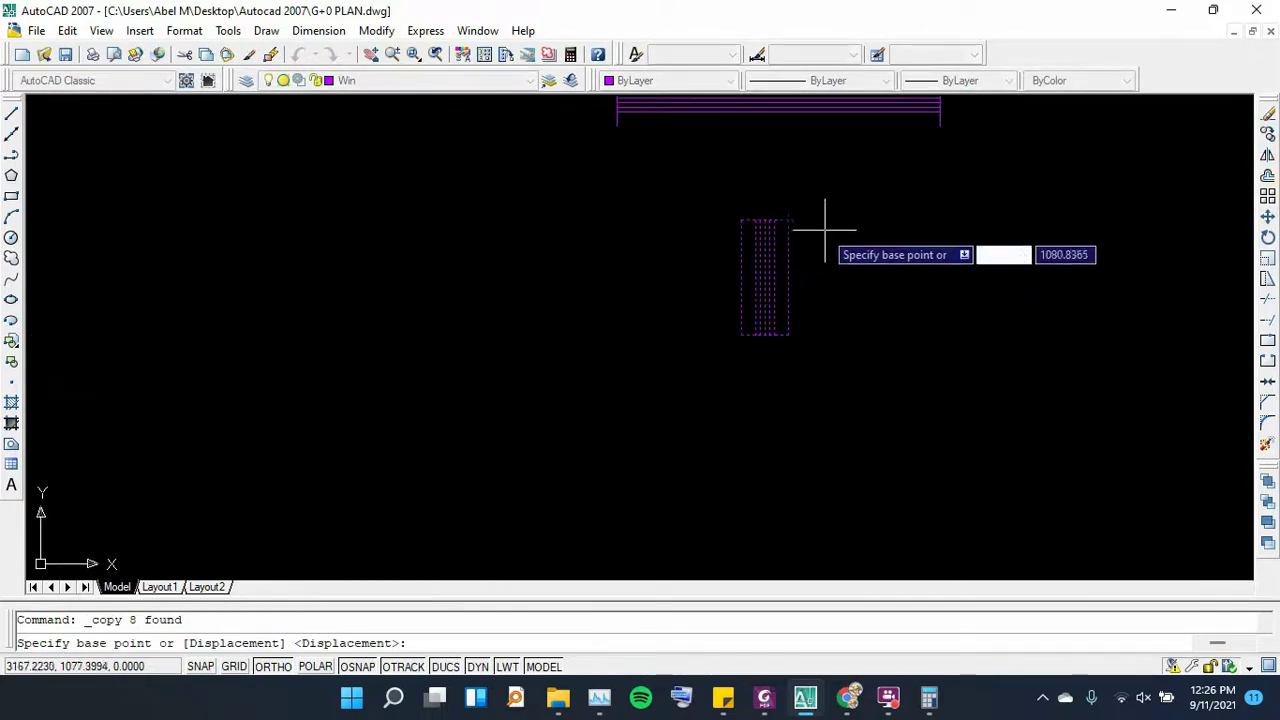
click(745, 218)
scroll(906, 206, down, 3)
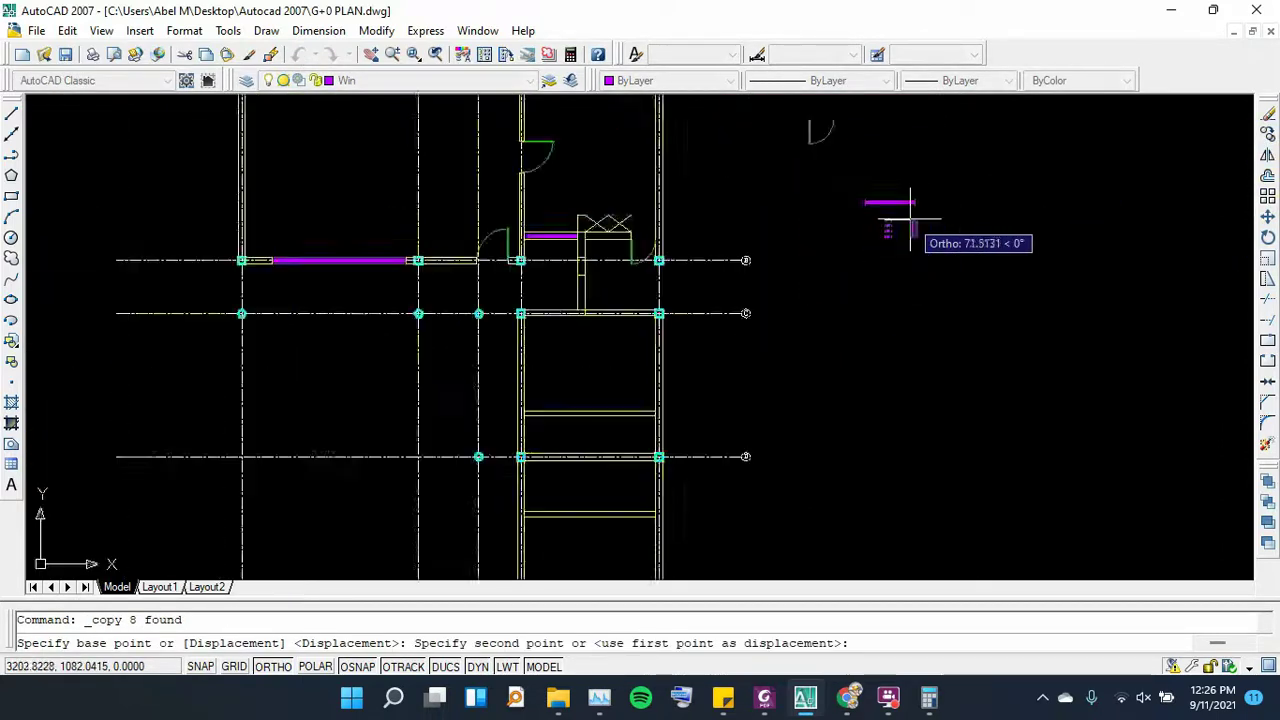
scroll(860, 180, down, 1)
scroll(705, 277, up, 5)
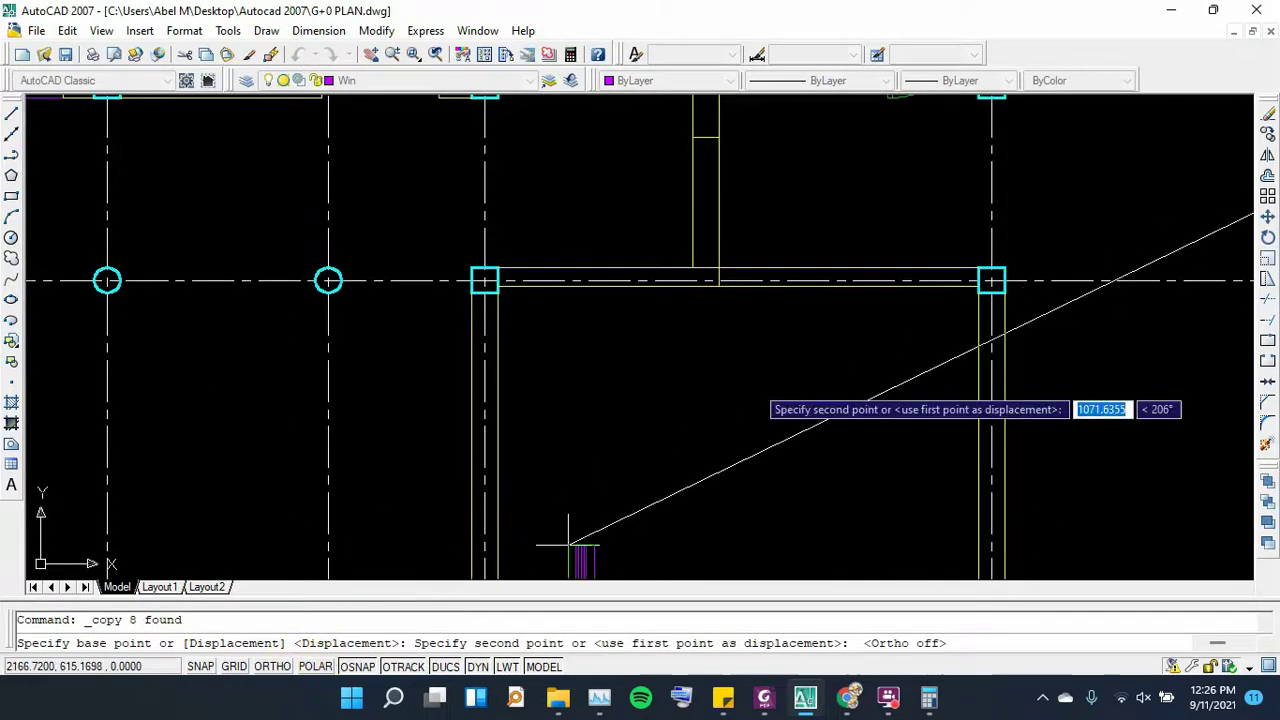
scroll(876, 317, down, 2)
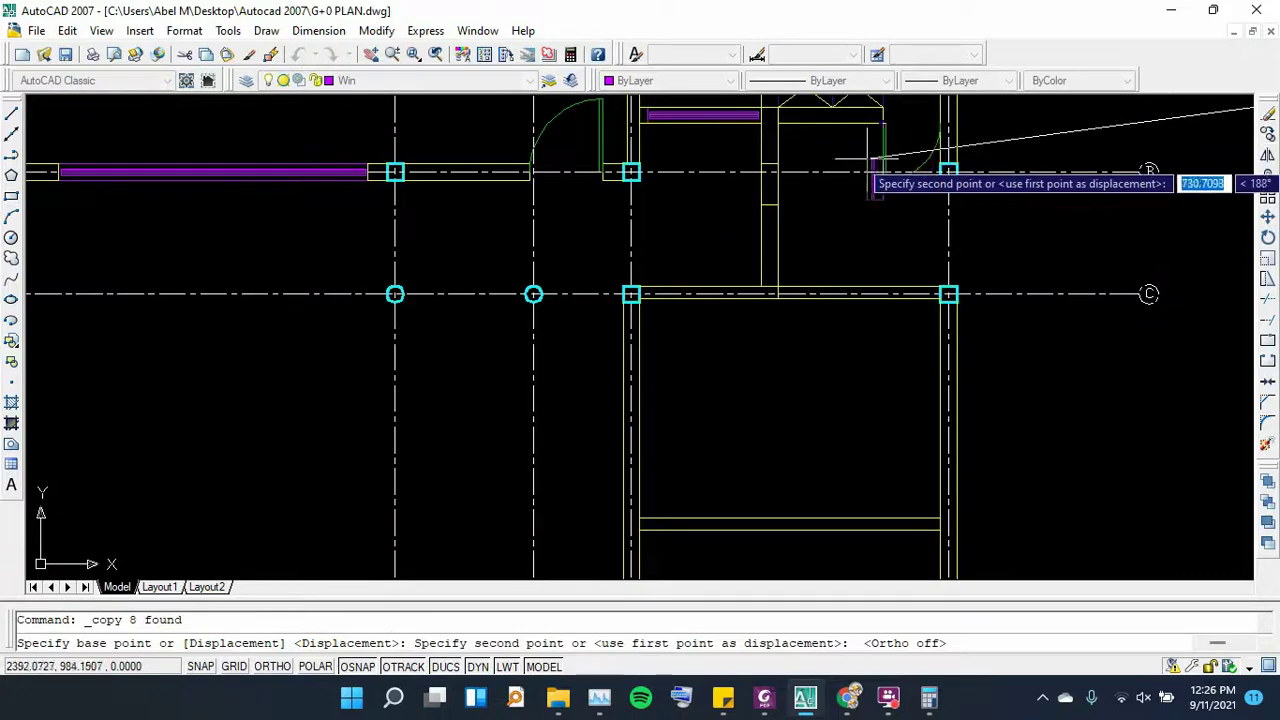
scroll(775, 162, up, 1)
scroll(775, 165, up, 3)
scroll(680, 182, up, 2)
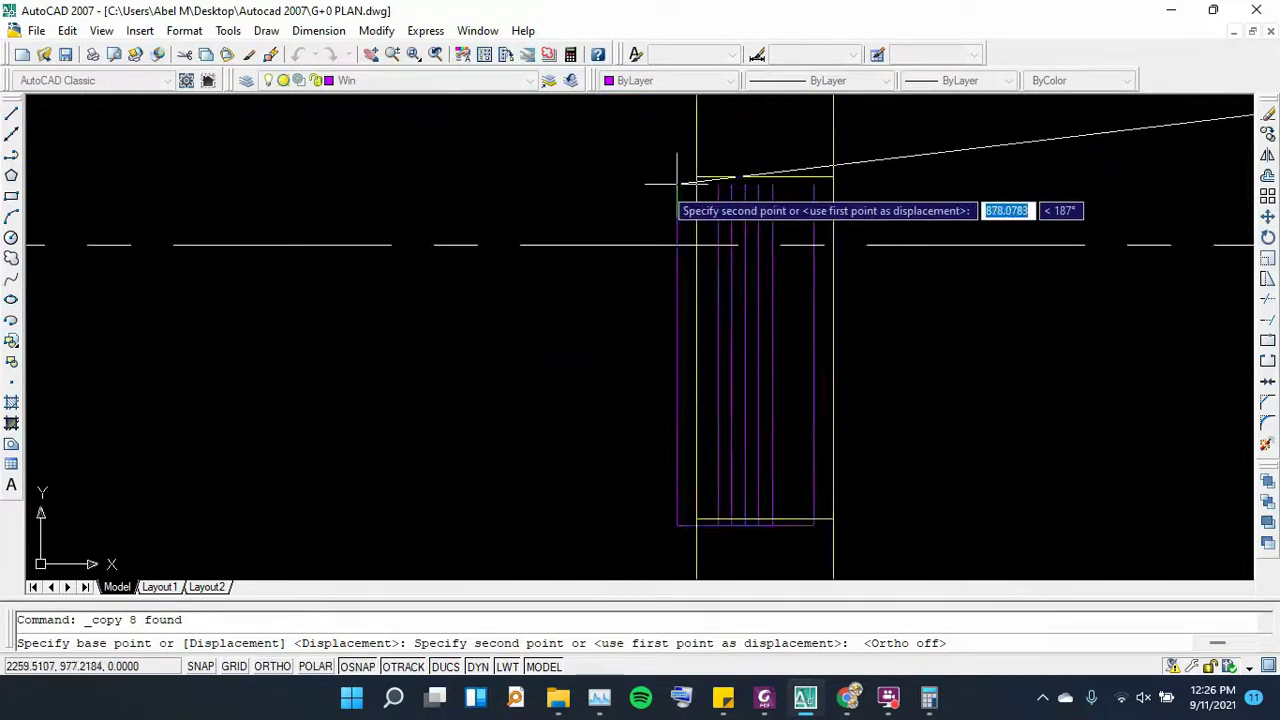
click(696, 176)
scroll(680, 185, down, 2)
scroll(620, 192, down, 3)
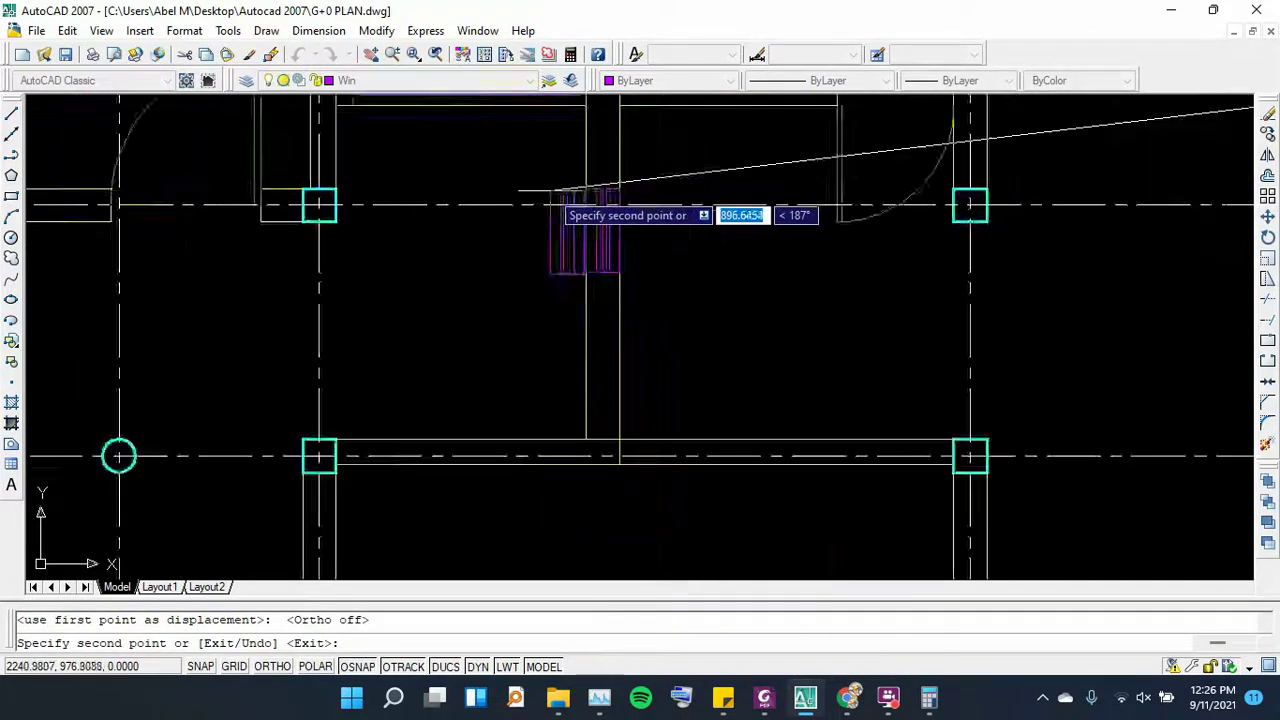
key(Escape)
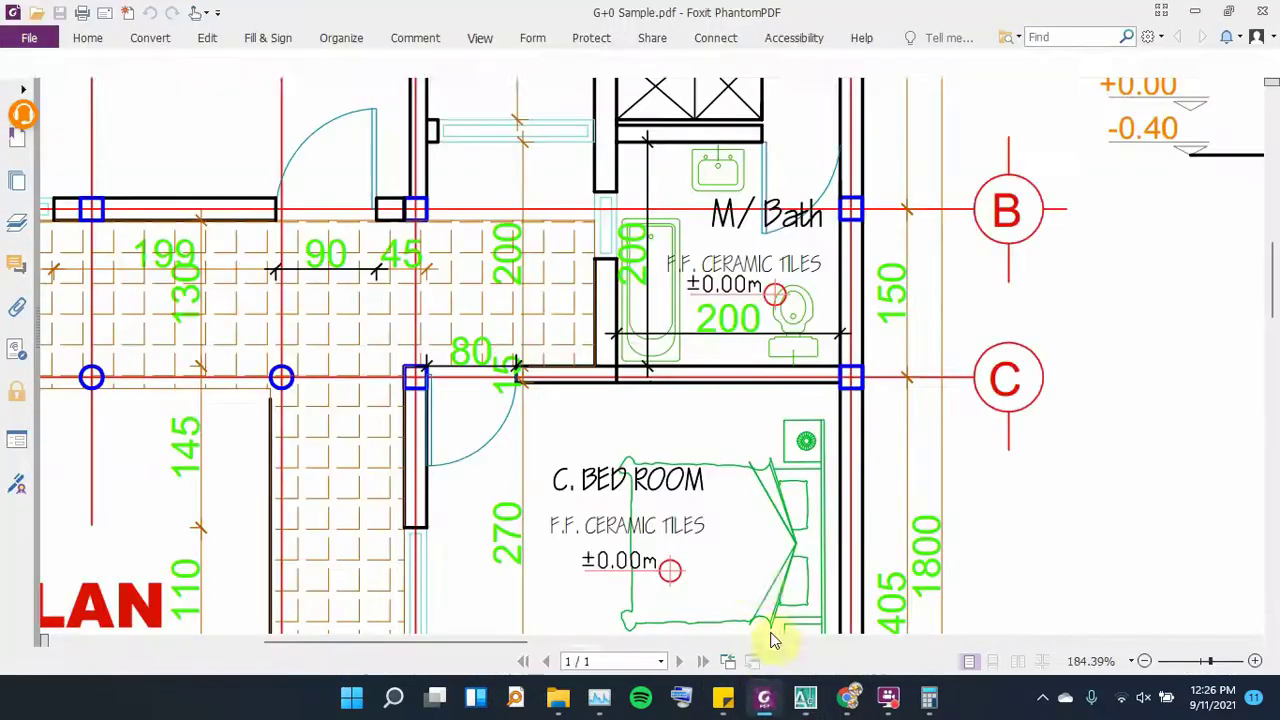
click(764, 697)
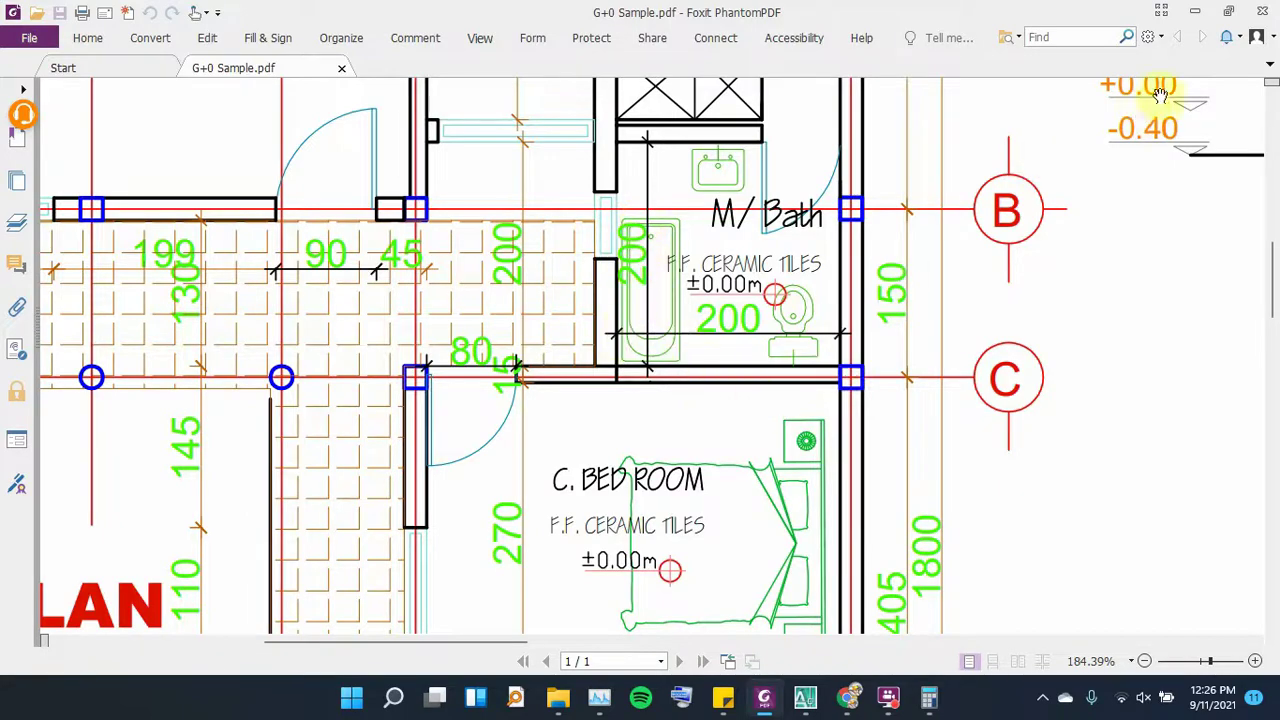
click(1199, 10)
Set the wall layer's lineweight to 0.40 mm in Layer Properties, then minimize AutoCAD
scroll(800, 314, down, 3)
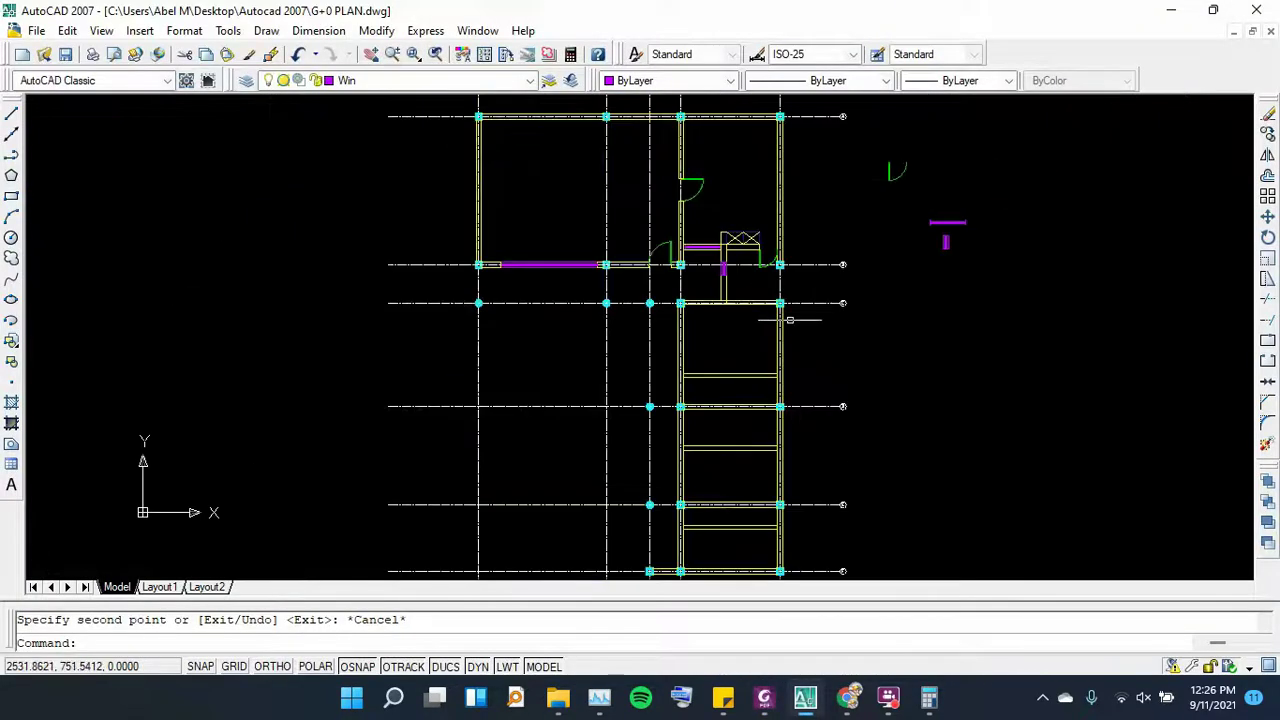
scroll(740, 300, up, 2)
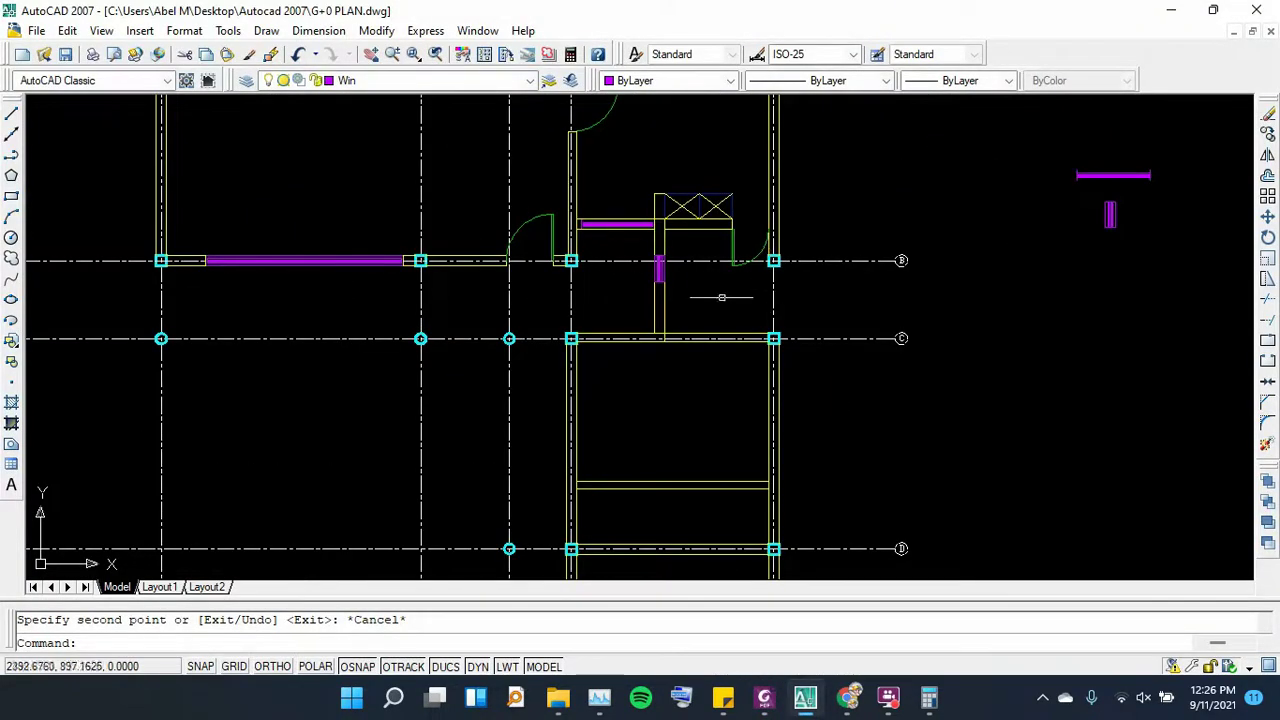
click(248, 80)
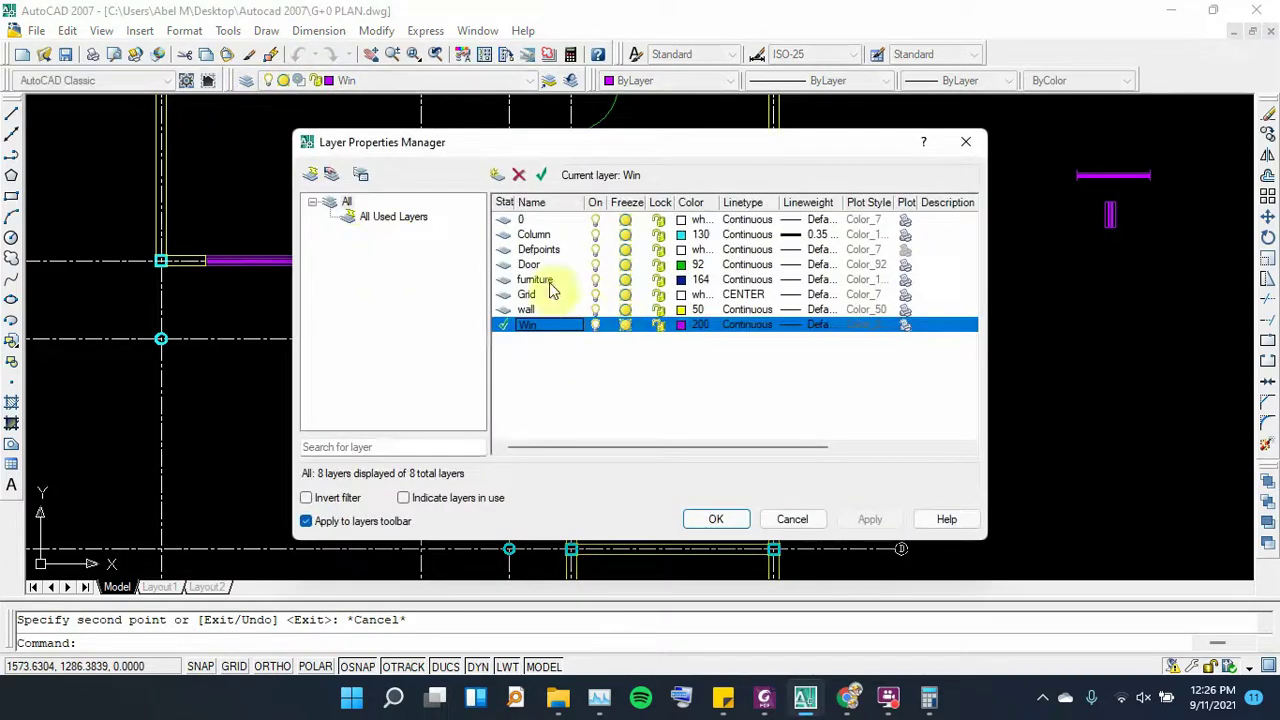
click(527, 310)
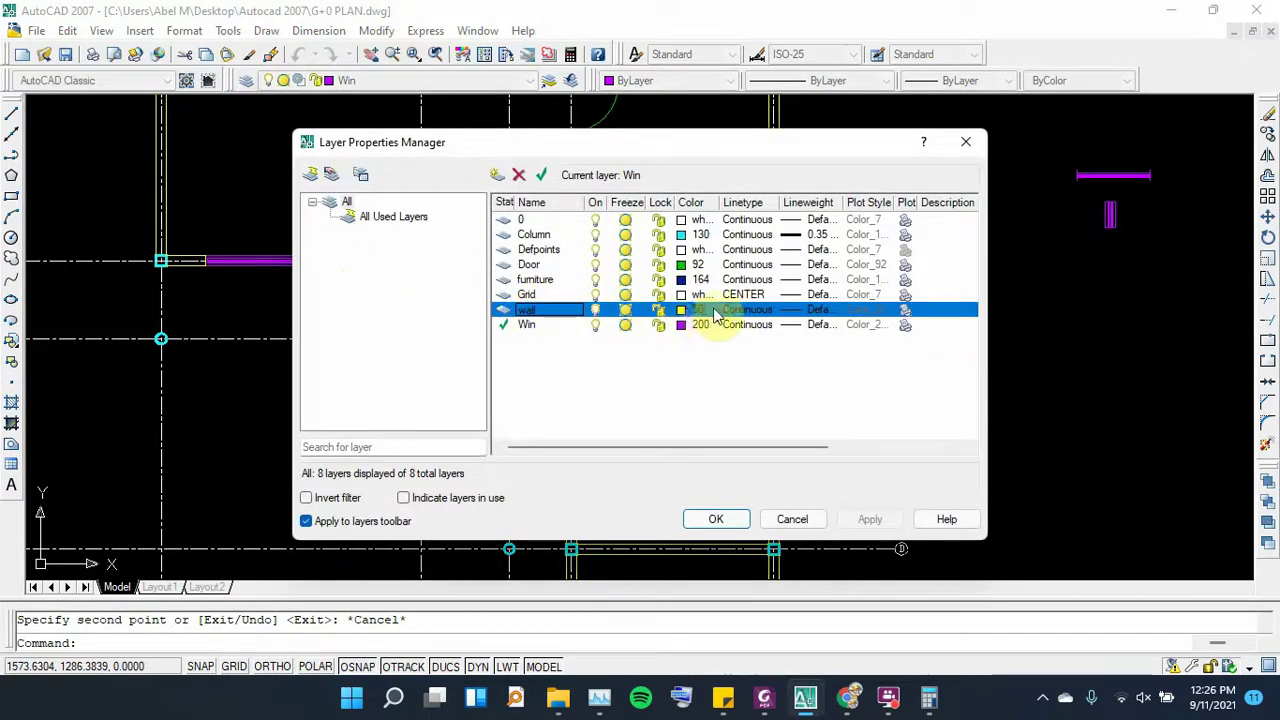
click(808, 311)
scroll(575, 362, down, 1)
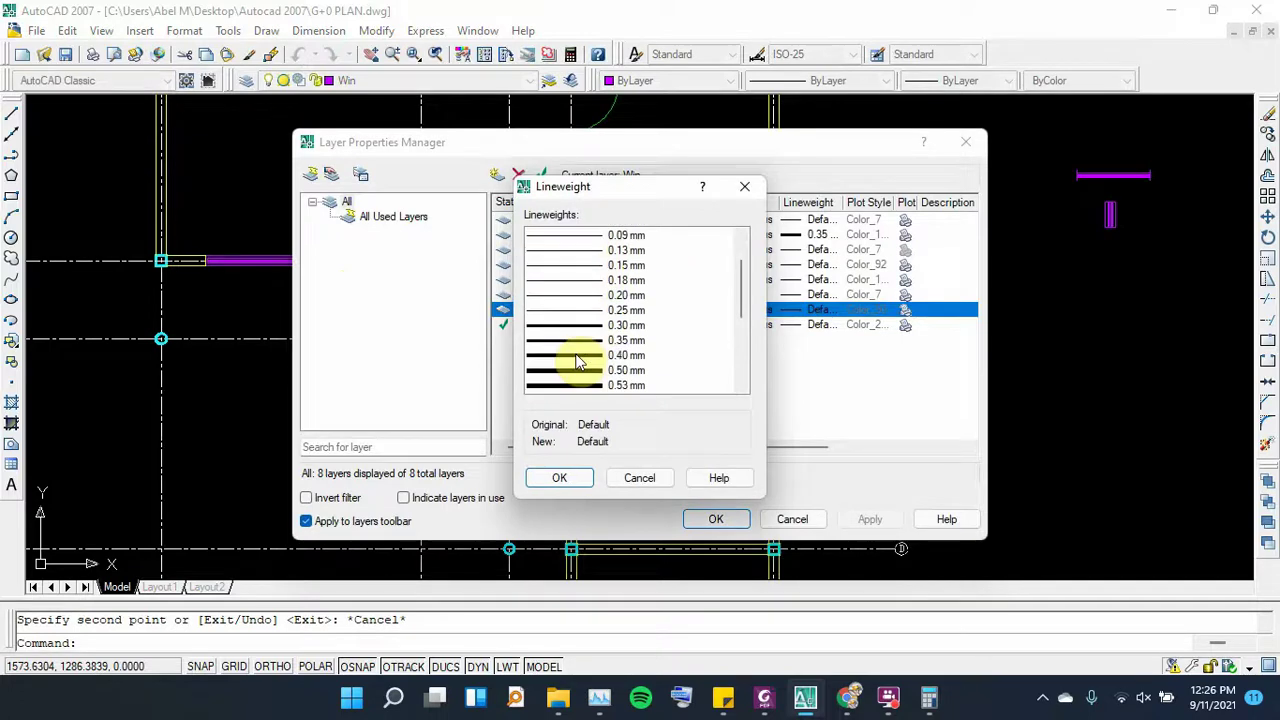
click(580, 356)
click(559, 480)
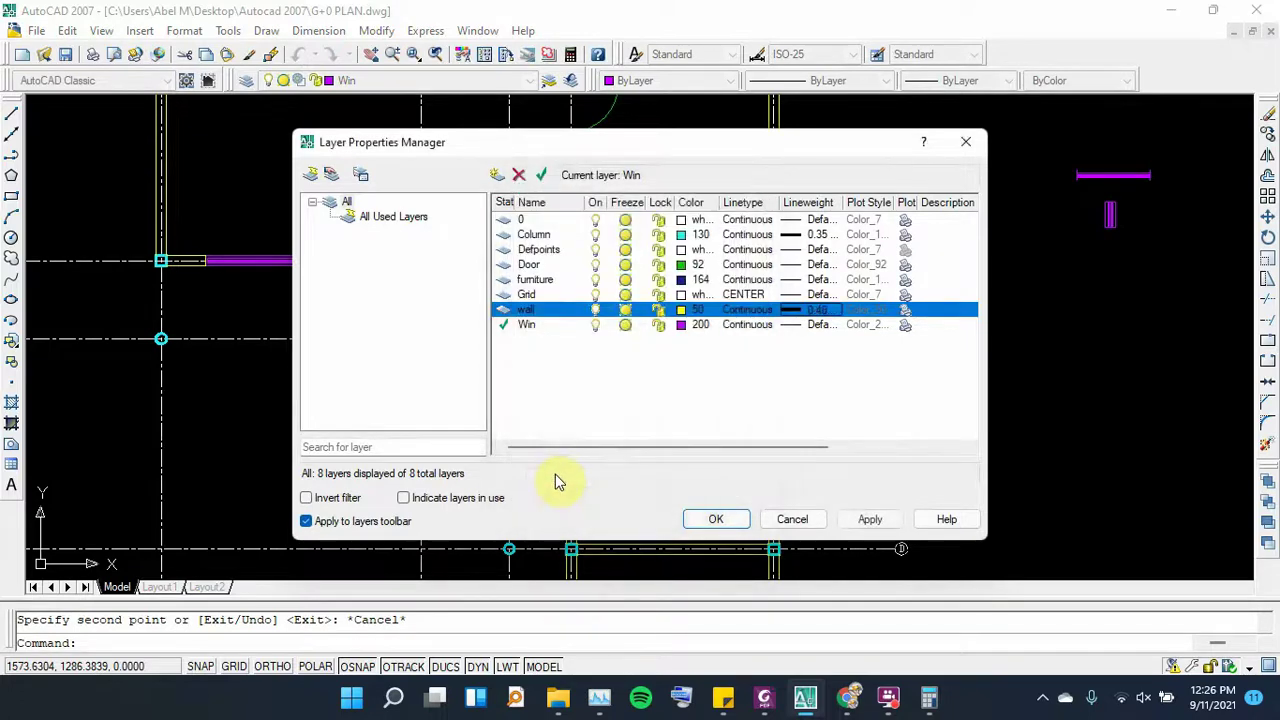
click(706, 518)
scroll(586, 222, down, 5)
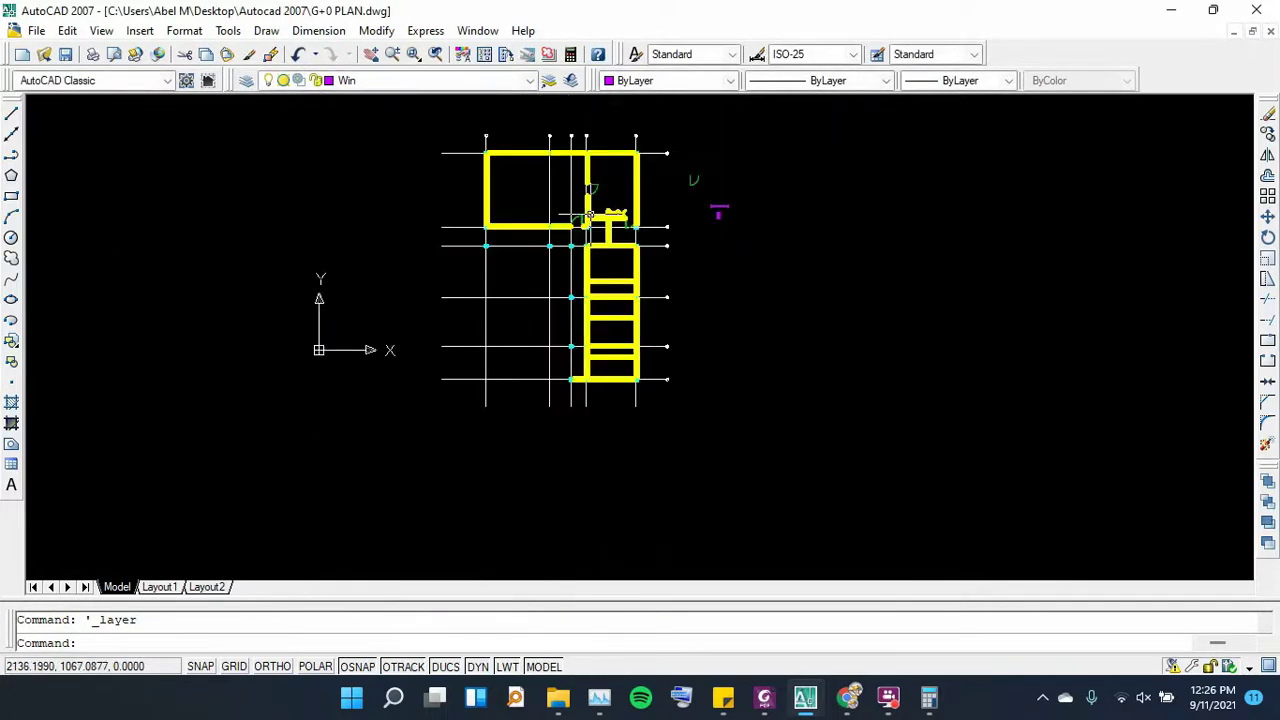
scroll(586, 222, up, 3)
scroll(586, 222, up, 1)
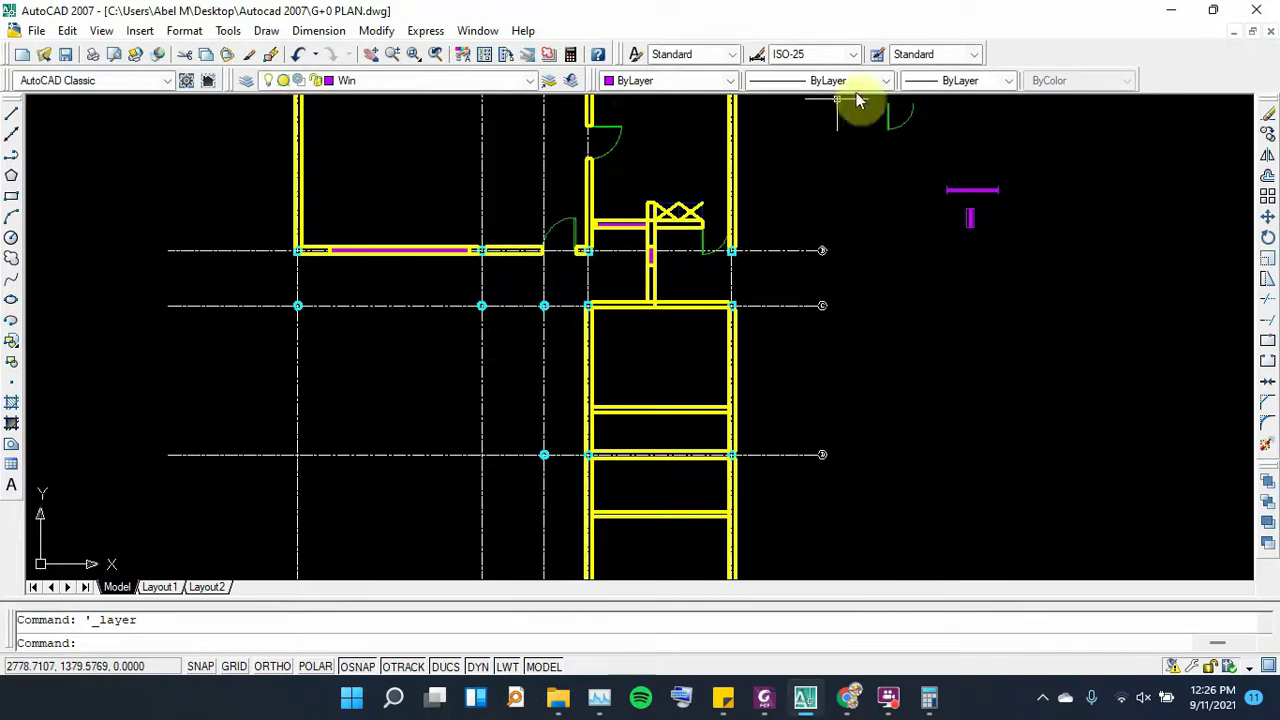
click(1172, 10)
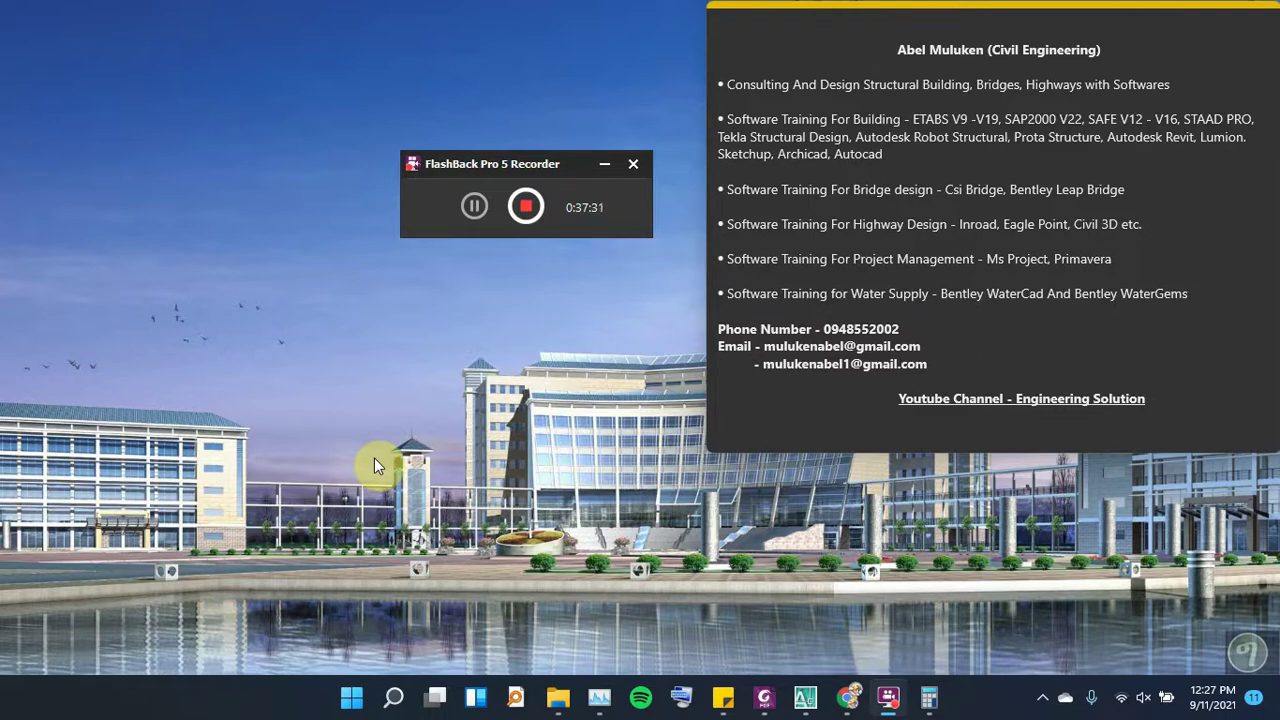
click(820, 330)
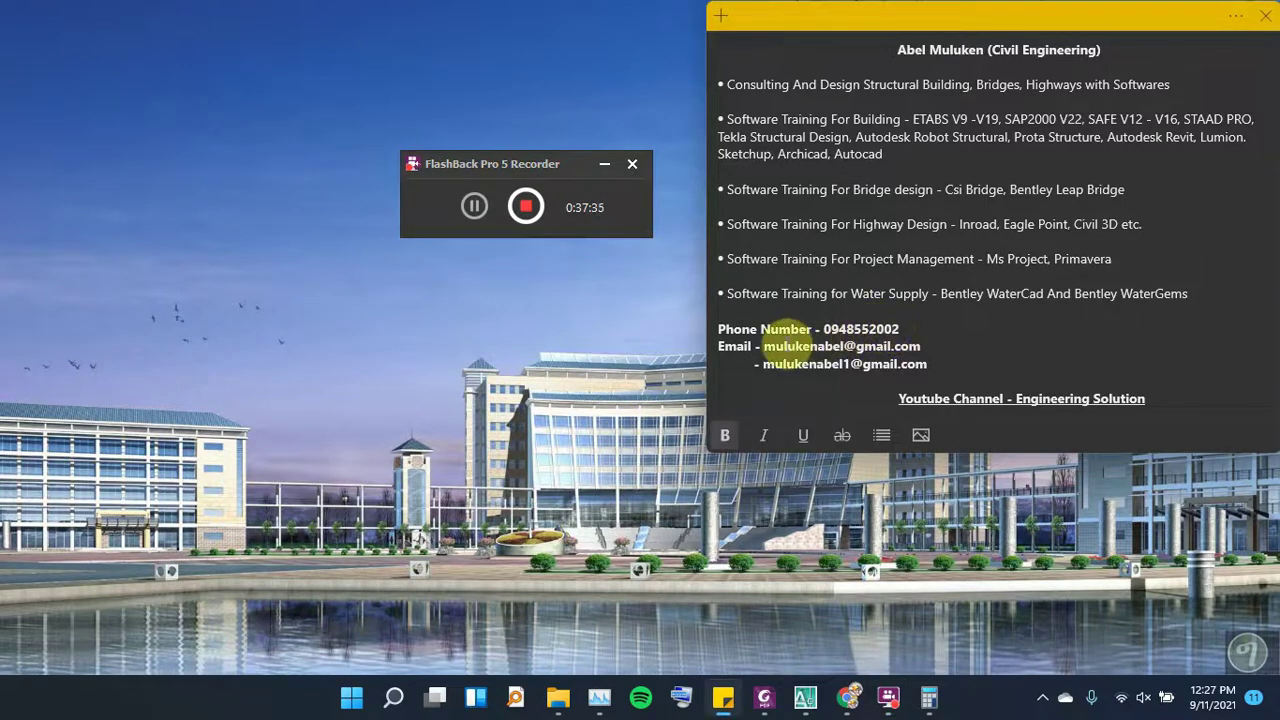
click(760, 347)
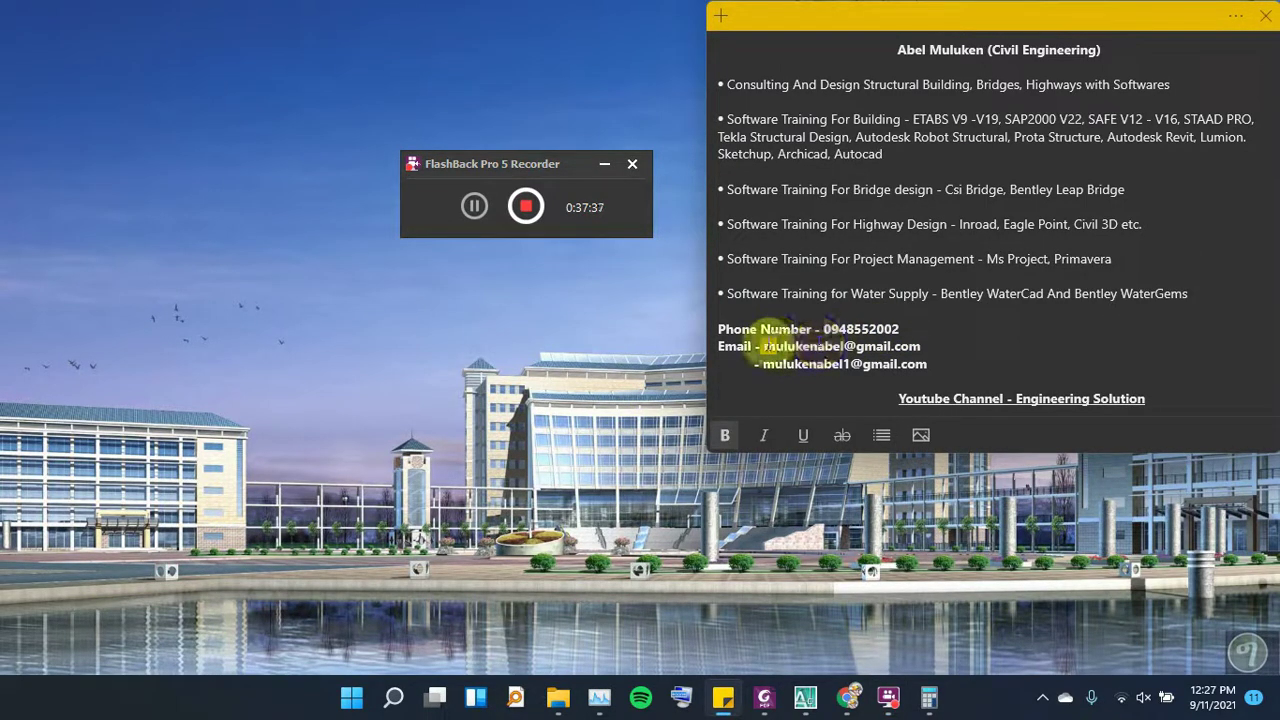
drag(765, 347, 1143, 399)
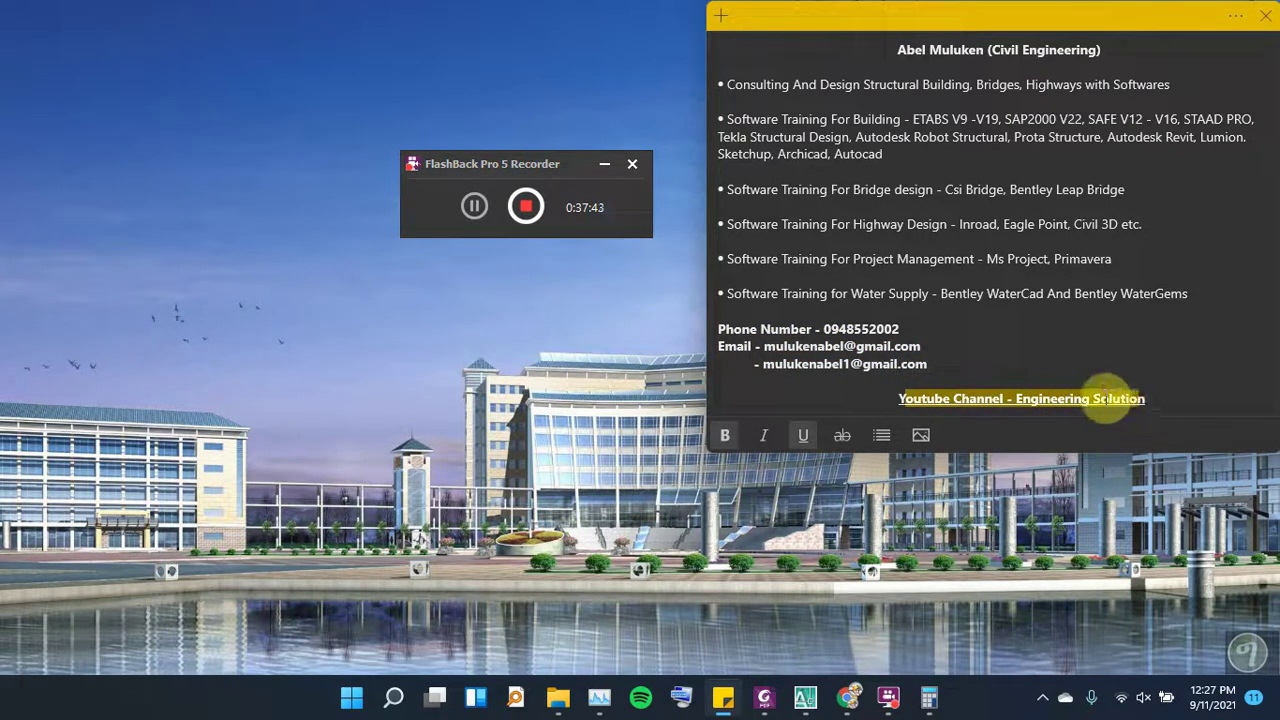
click(1103, 398)
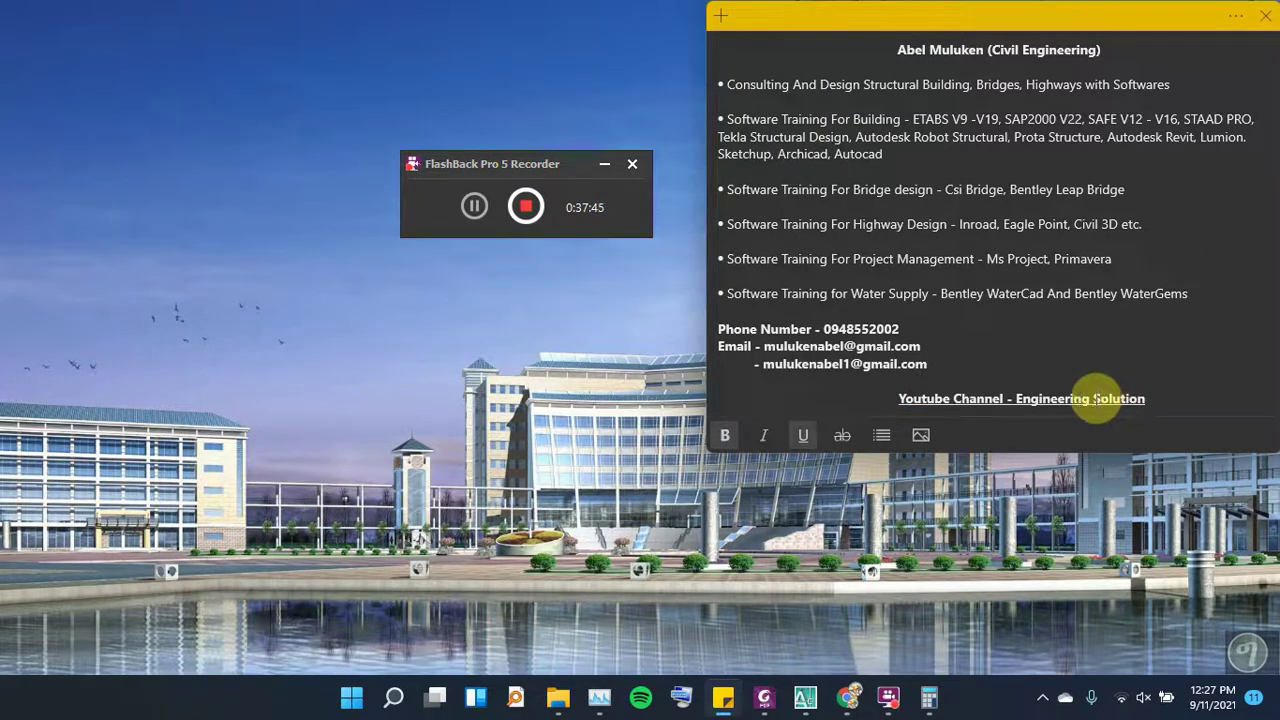